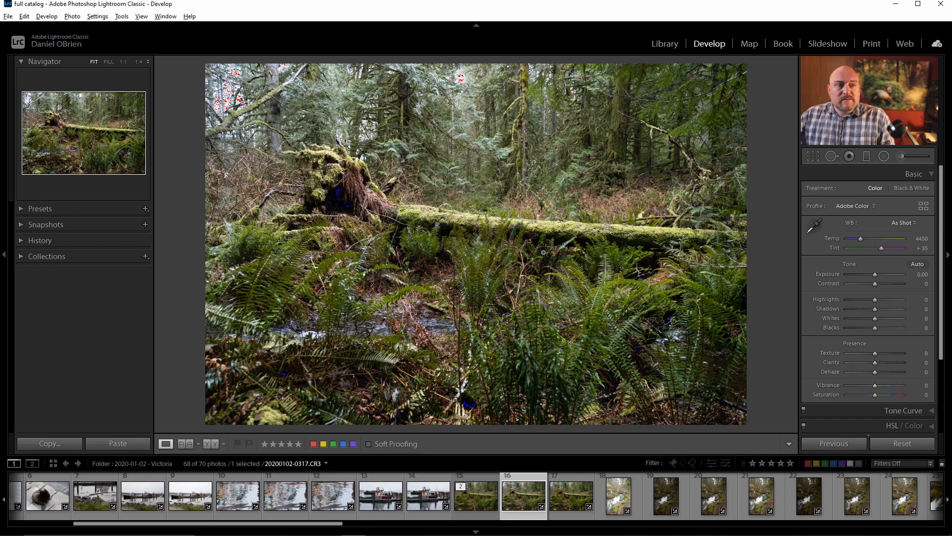
# Show 20200102-0318.CR3 beside the reference photo in Reference View, with the mossy log at 1:1.
pyautogui.press('Right')
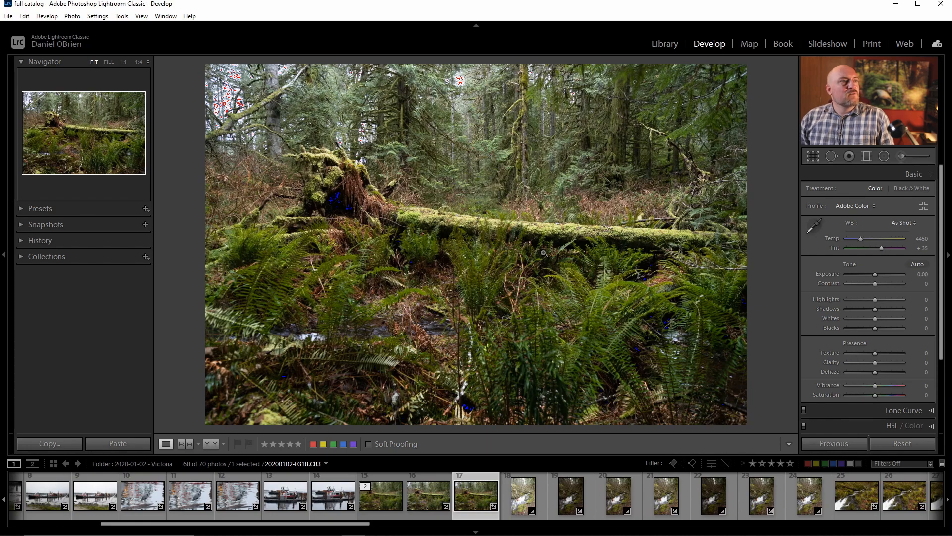
pyautogui.hotkey('shift', 'r')
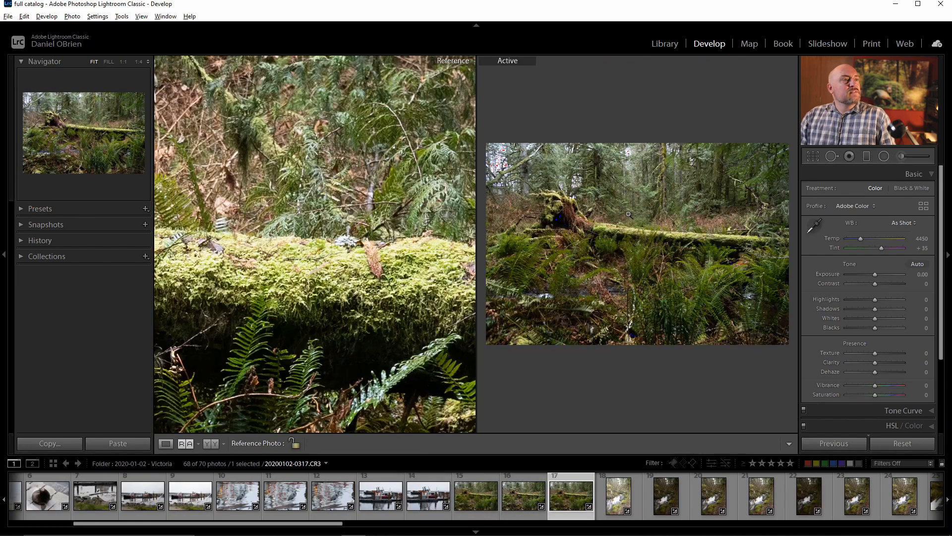
pyautogui.click(667, 236)
pyautogui.moveTo(677, 233); pyautogui.dragTo(583, 180)
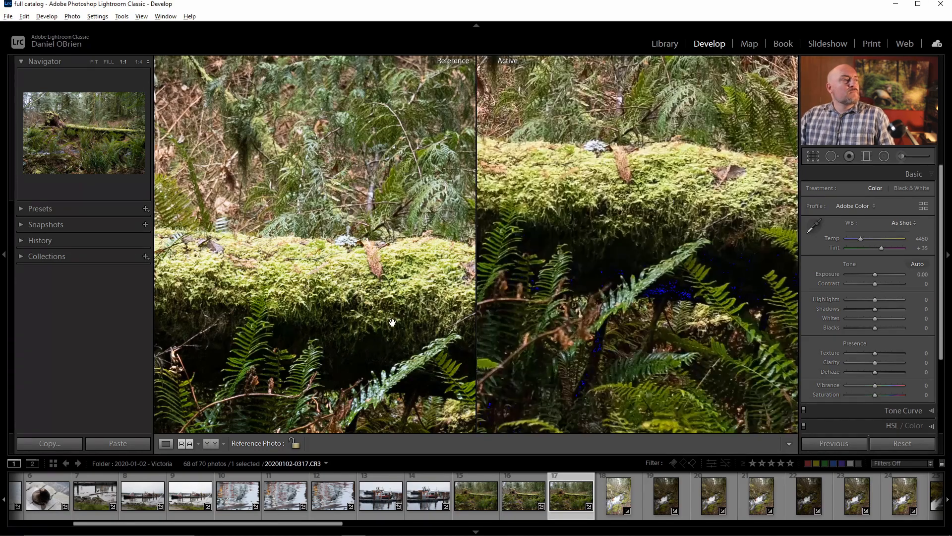
# Align the reference and active photos on the mossy log and compare their detail along the trunk.
pyautogui.moveTo(375, 327); pyautogui.dragTo(361, 243)
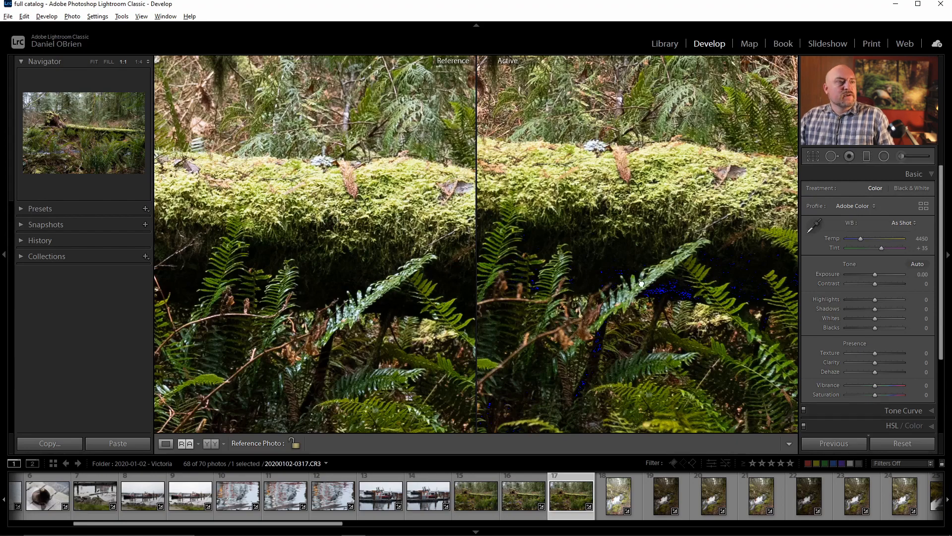
pyautogui.moveTo(641, 284); pyautogui.dragTo(650, 305)
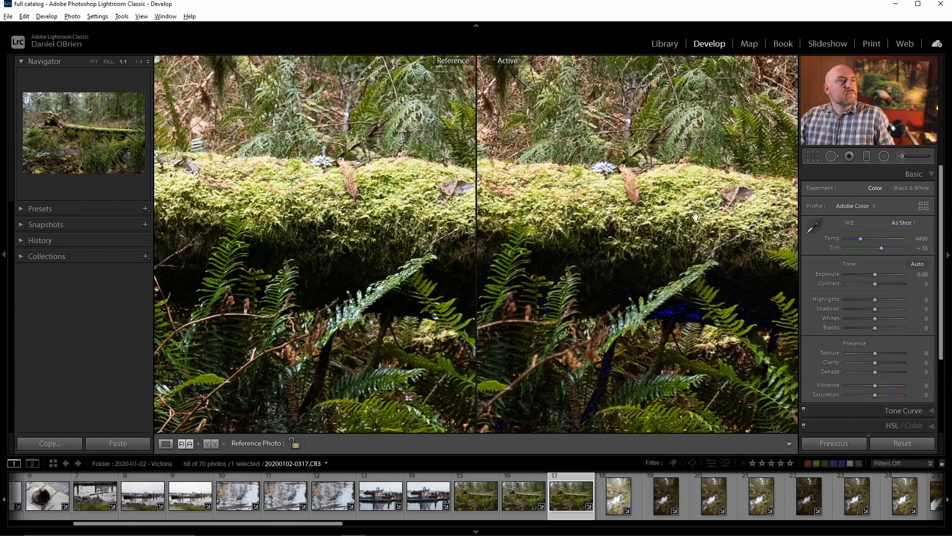
pyautogui.moveTo(355, 193); pyautogui.dragTo(283, 216)
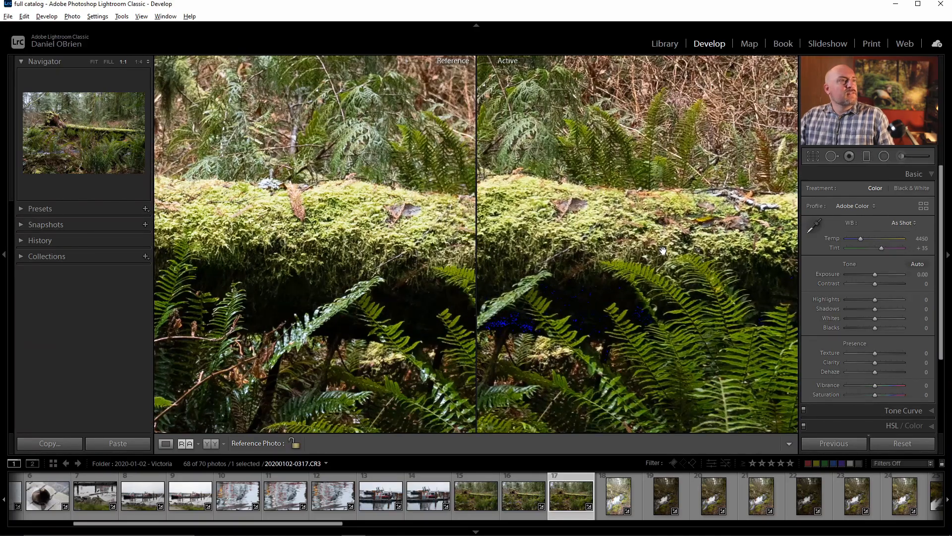
pyautogui.moveTo(675, 234); pyautogui.dragTo(668, 281)
pyautogui.moveTo(663, 223); pyautogui.dragTo(693, 189)
pyautogui.moveTo(748, 278); pyautogui.dragTo(692, 232)
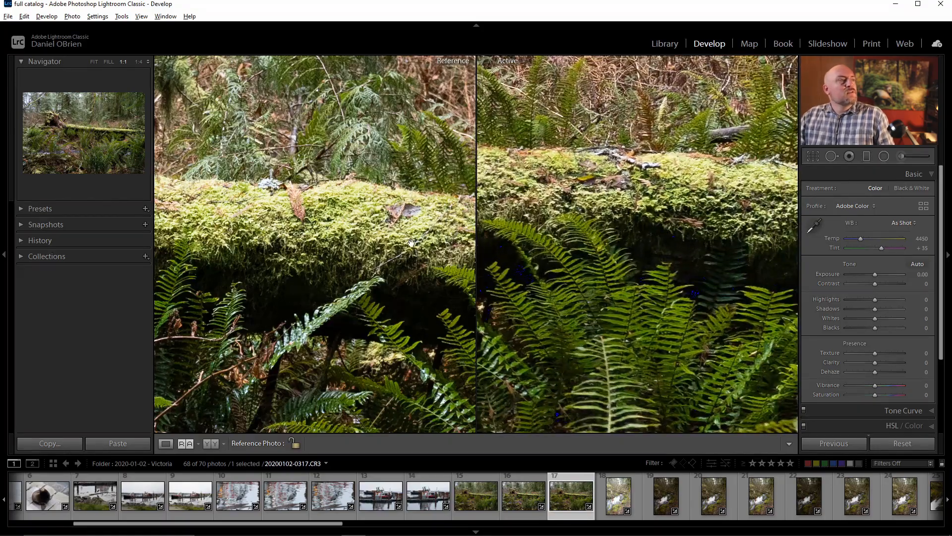
# Compare the fern fronds below the log in both photos at 1:1, and return to the full-frame comparison.
pyautogui.moveTo(411, 244); pyautogui.dragTo(313, 217)
pyautogui.moveTo(401, 217); pyautogui.dragTo(327, 199)
pyautogui.moveTo(445, 349); pyautogui.dragTo(431, 229)
pyautogui.moveTo(634, 417); pyautogui.dragTo(629, 314)
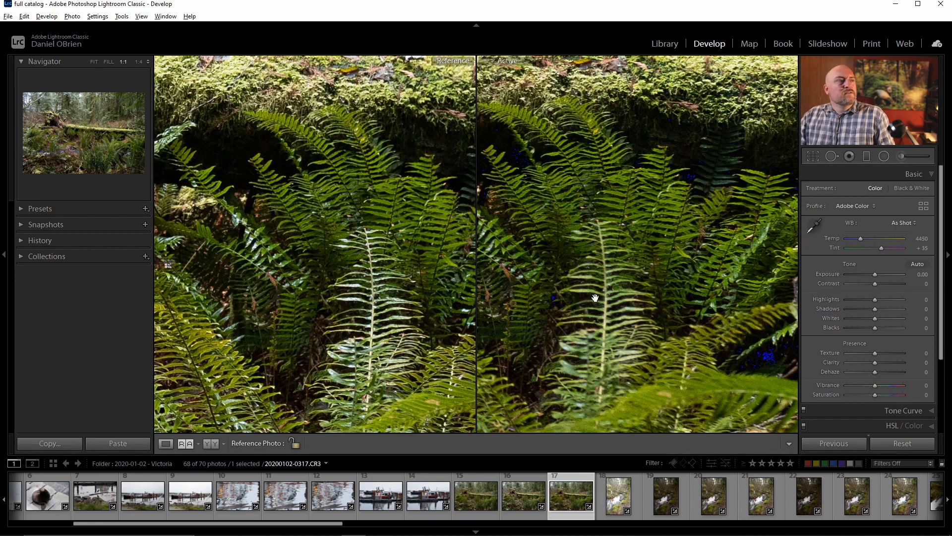
pyautogui.moveTo(625, 308); pyautogui.dragTo(533, 289)
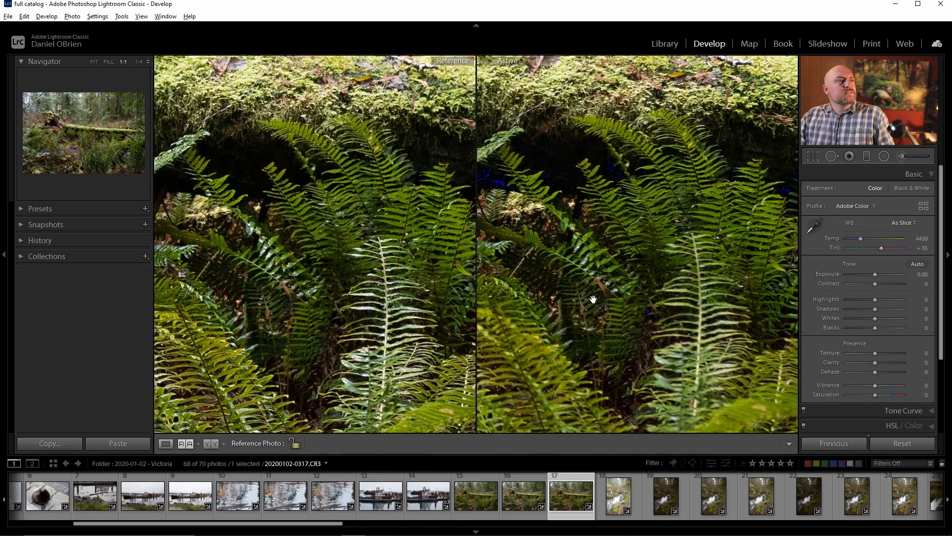
pyautogui.click(591, 303)
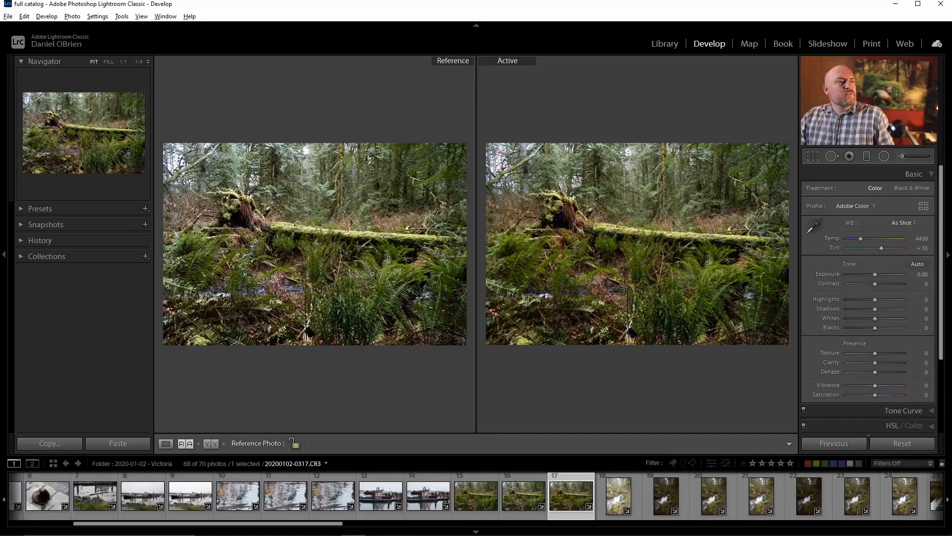
# Return to the single-photo view, select 20200102-0317.CR3 and show the ferns below the log at 1:1.
pyautogui.click(362, 275)
pyautogui.click(358, 279)
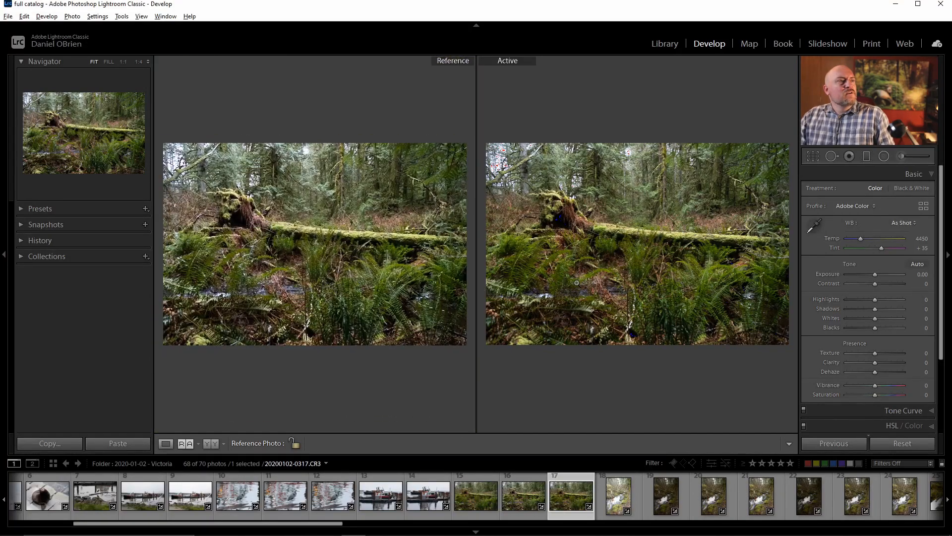
pyautogui.click(166, 443)
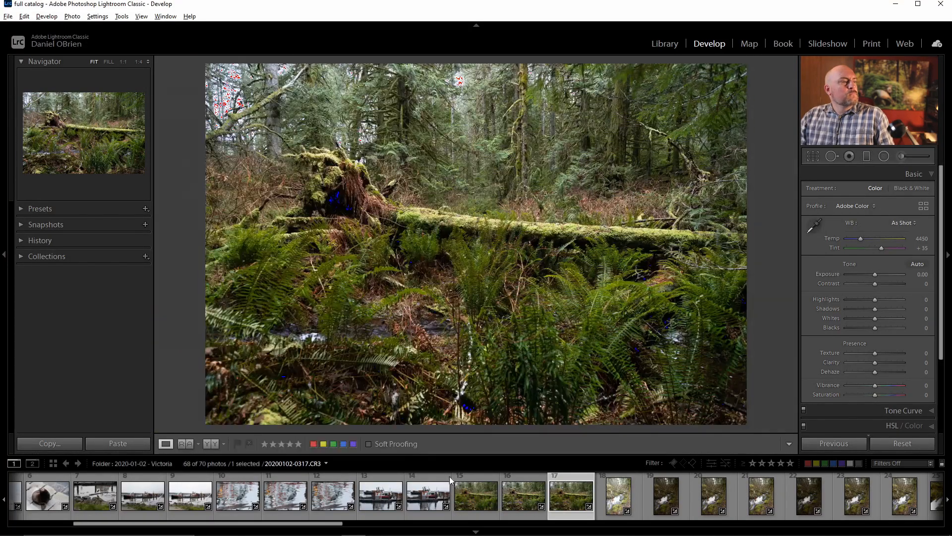
pyautogui.press('Left')
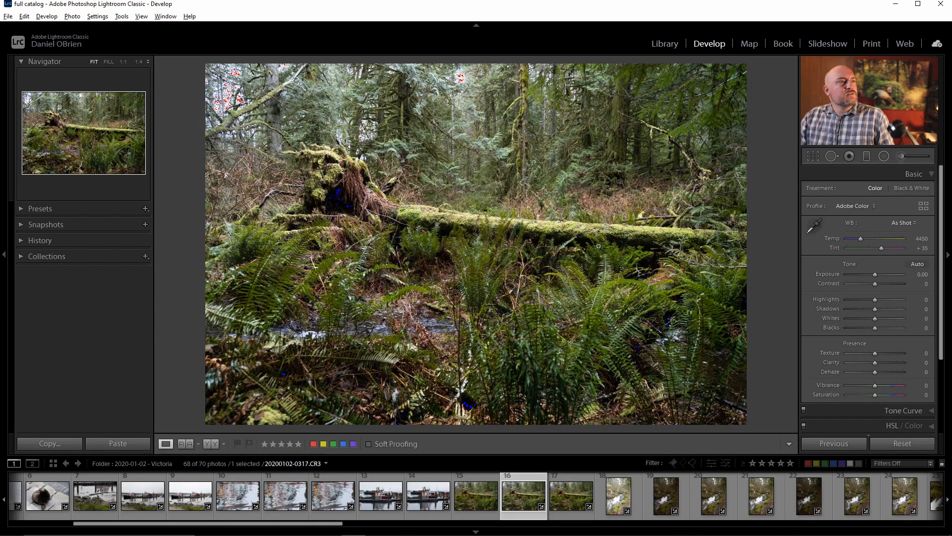
pyautogui.click(604, 269)
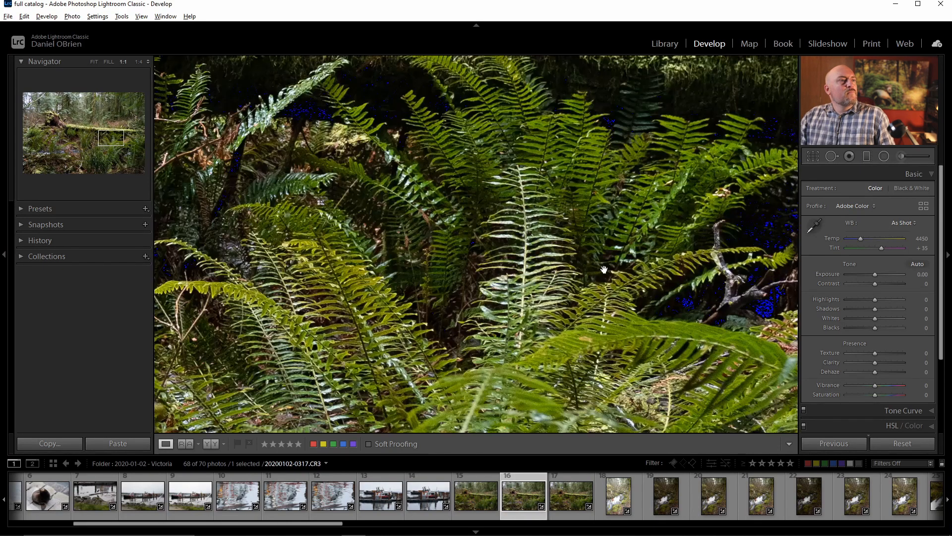
pyautogui.moveTo(598, 248); pyautogui.dragTo(602, 217)
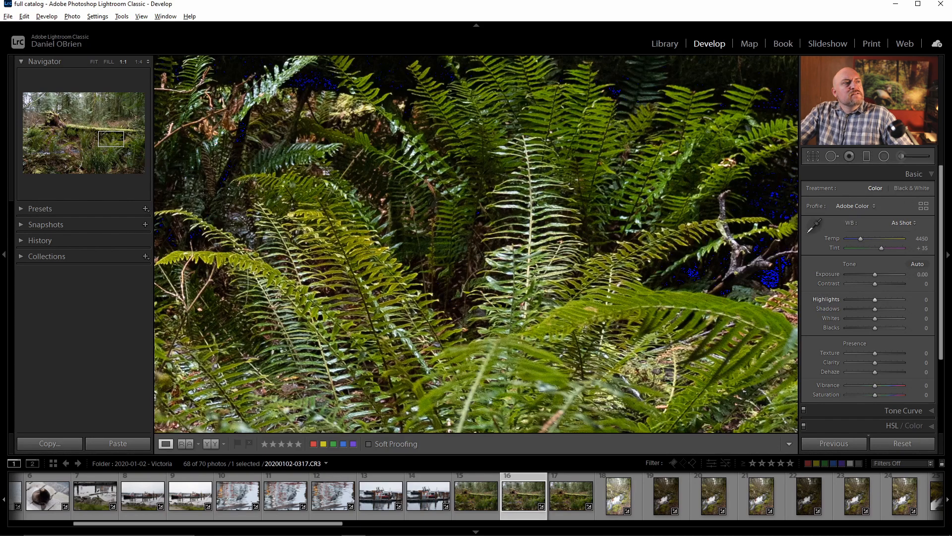
# Try Highlights at -100 on the whole photo to tame the fern glare, and reset the setting.
pyautogui.moveTo(875, 299); pyautogui.dragTo(849, 300)
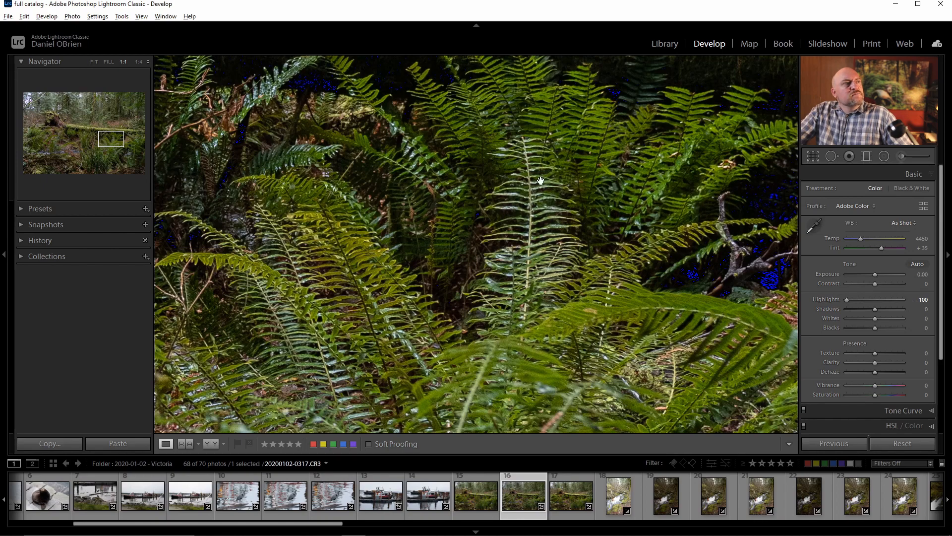
pyautogui.scroll(3, 541, 198)
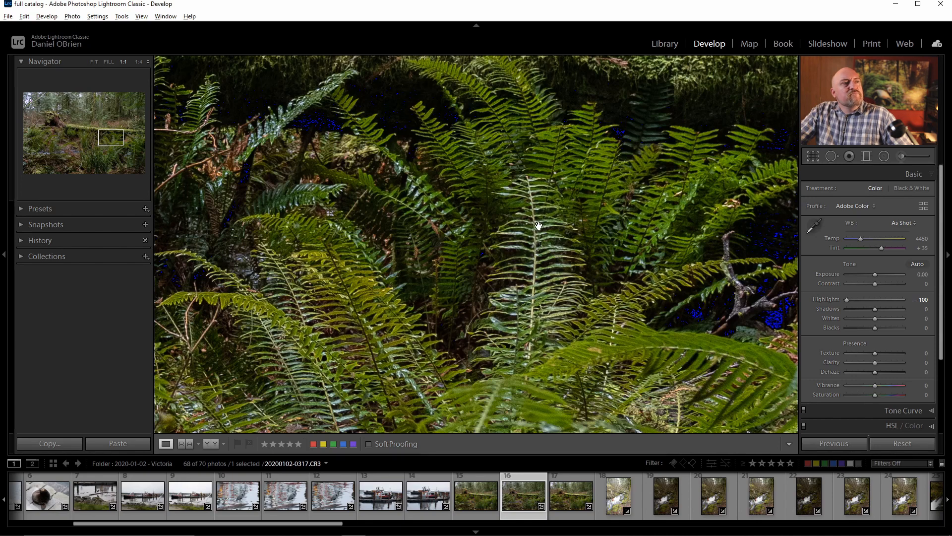
pyautogui.doubleClick(822, 298)
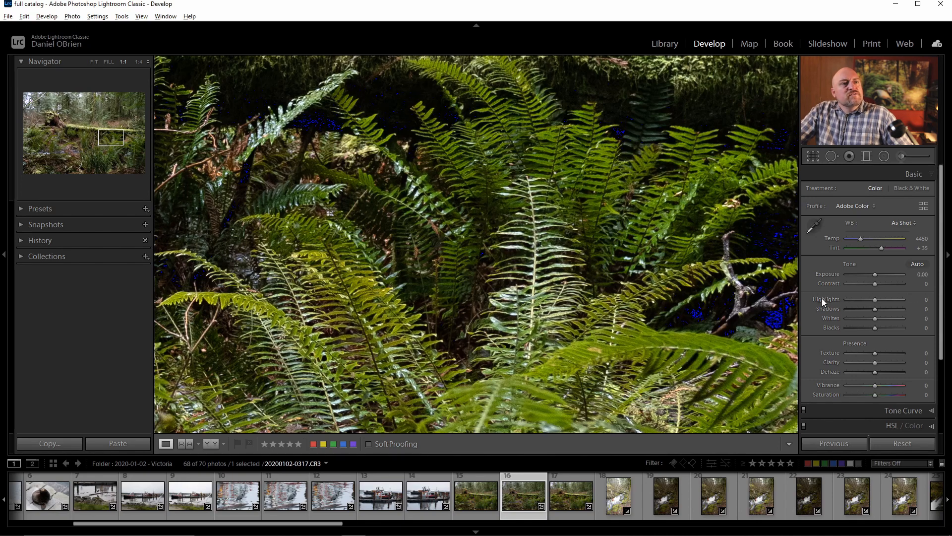
# Start an Adjustment Brush mask over the central and left fern fronds and show the selected mask overlay.
pyautogui.click(902, 157)
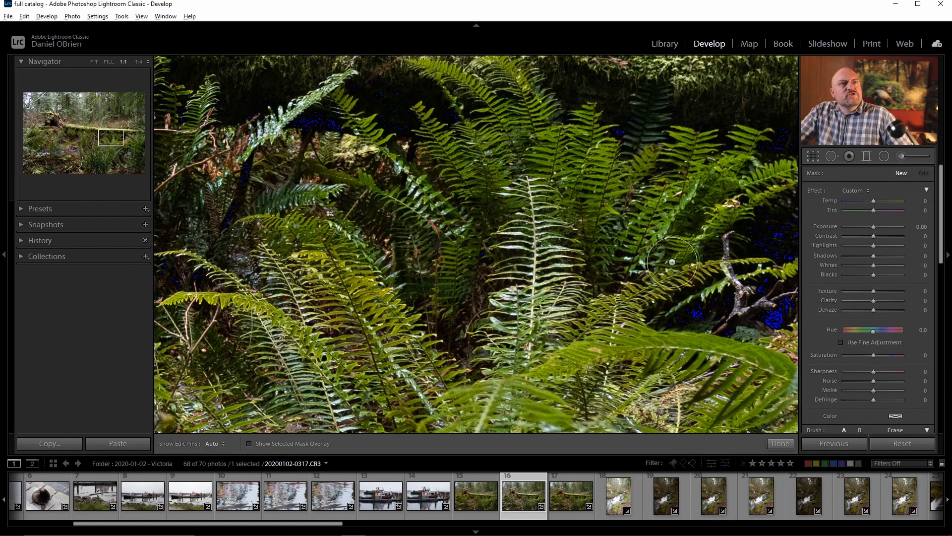
pyautogui.scroll(-3, 832, 385)
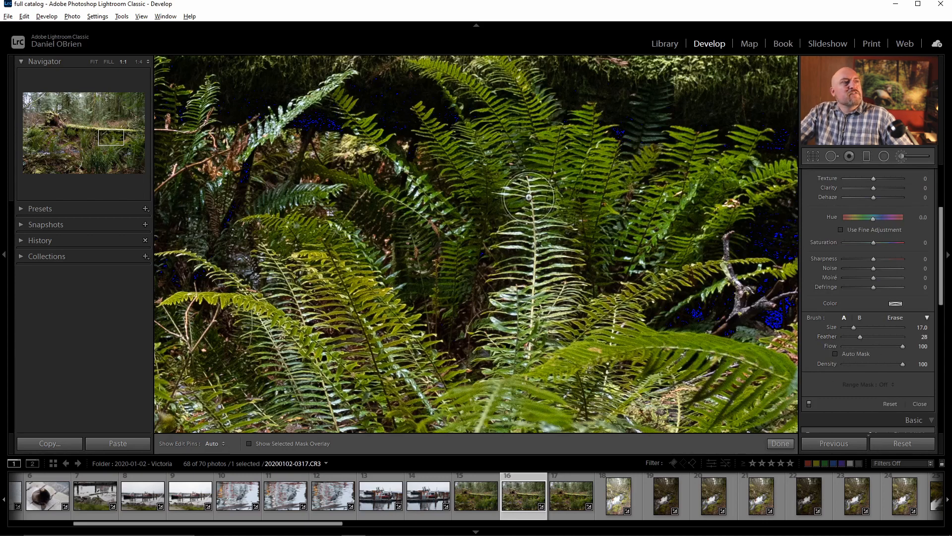
pyautogui.press('h')
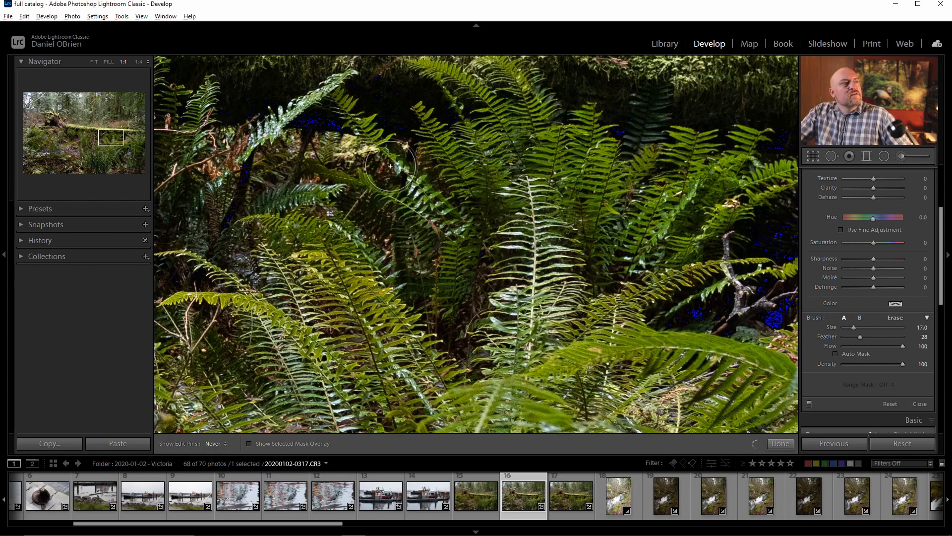
pyautogui.press('h')
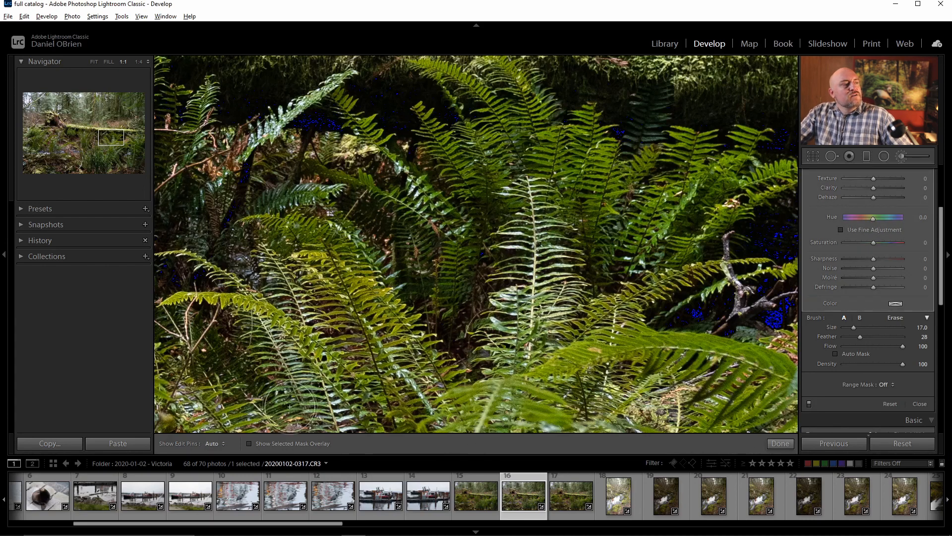
pyautogui.click(248, 443)
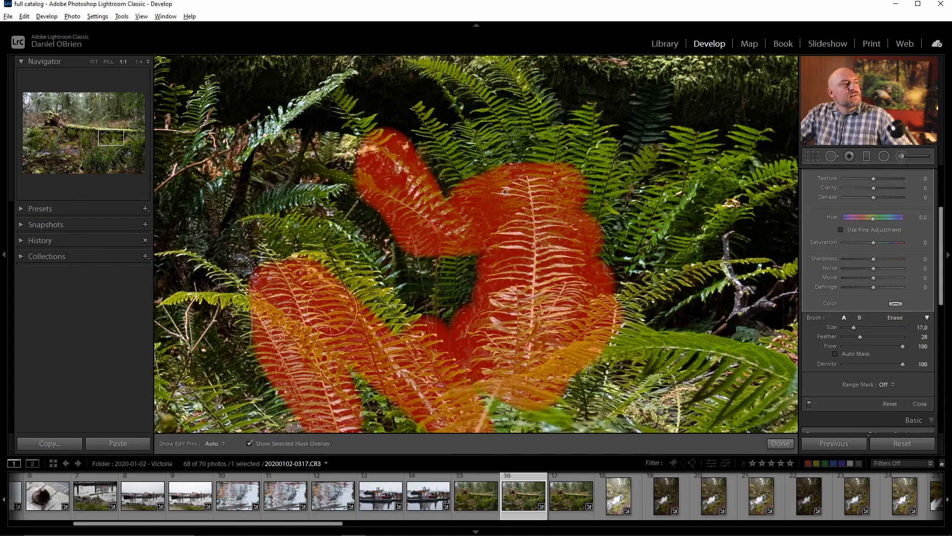
# Extend the brush mask over the lower foreground fronds, the fronds on the right and the upper central fronds.
pyautogui.press('h')
pyautogui.moveTo(376, 366)
pyautogui.mouseDown()
pyautogui.moveTo(414, 407)
pyautogui.moveTo(489, 393)
pyautogui.moveTo(545, 423)
pyautogui.moveTo(625, 418)
pyautogui.moveTo(644, 381)
pyautogui.moveTo(617, 386)
pyautogui.moveTo(608, 327)
pyautogui.mouseUp()
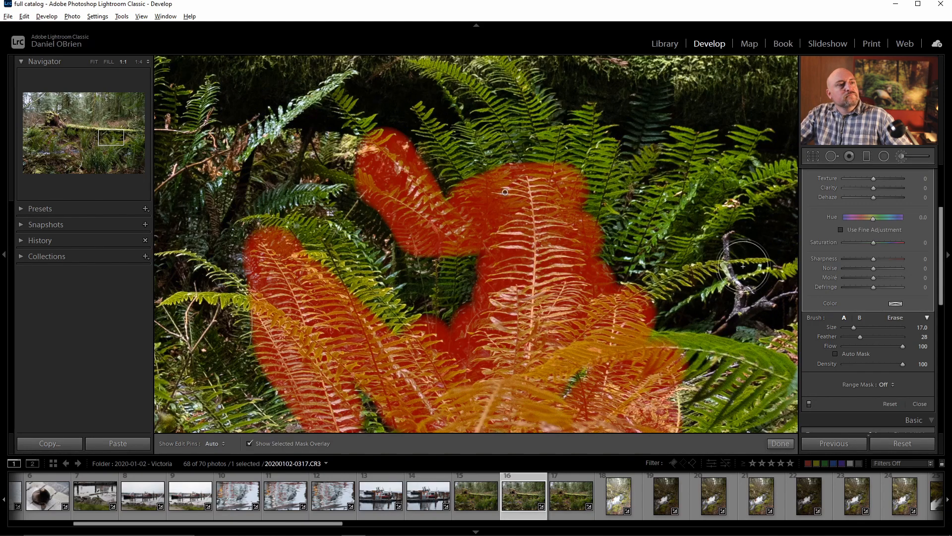
pyautogui.moveTo(626, 284)
pyautogui.mouseDown()
pyautogui.moveTo(639, 240)
pyautogui.moveTo(613, 246)
pyautogui.moveTo(657, 185)
pyautogui.moveTo(645, 238)
pyautogui.moveTo(735, 196)
pyautogui.moveTo(750, 170)
pyautogui.moveTo(733, 186)
pyautogui.mouseUp()
pyautogui.moveTo(466, 158)
pyautogui.mouseDown()
pyautogui.moveTo(488, 166)
pyautogui.moveTo(490, 148)
pyautogui.mouseUp()
pyautogui.press('h')
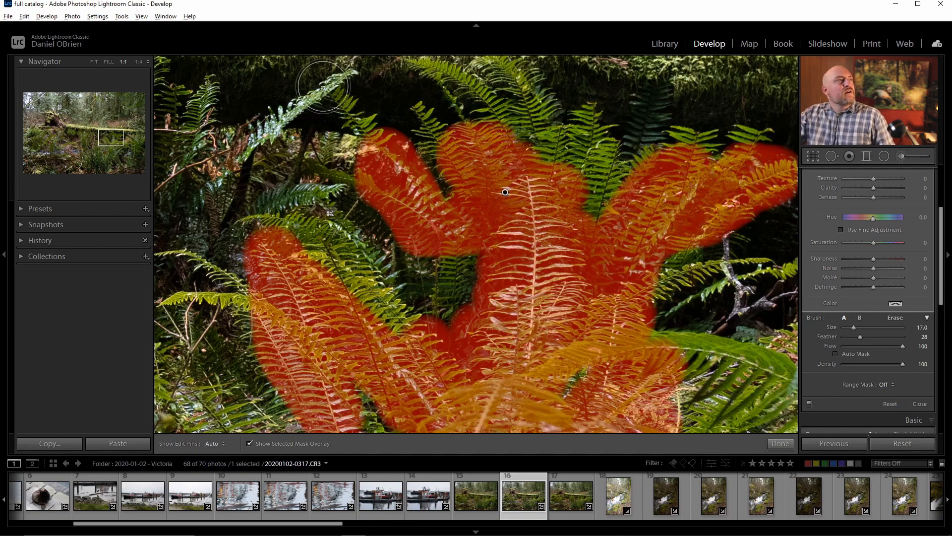
# Reduce the brush size to 12 and paint the mask over the fronds along the left side of the ferns.
pyautogui.scroll(-5, 332, 78)
pyautogui.press('h')
pyautogui.moveTo(340, 79)
pyautogui.mouseDown()
pyautogui.moveTo(218, 134)
pyautogui.moveTo(312, 94)
pyautogui.moveTo(188, 206)
pyautogui.moveTo(206, 119)
pyautogui.moveTo(186, 149)
pyautogui.mouseUp()
pyautogui.press('h')
pyautogui.moveTo(283, 201); pyautogui.dragTo(215, 212)
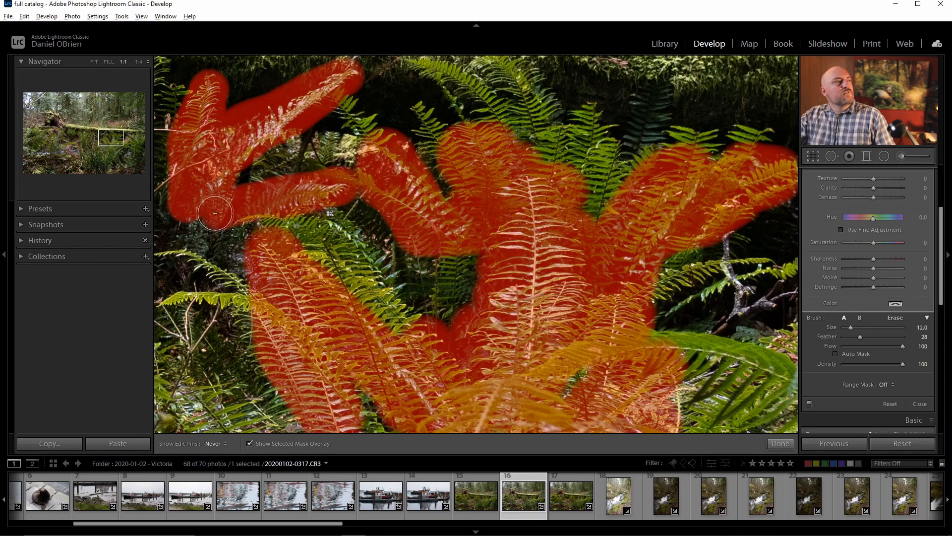
pyautogui.moveTo(315, 214)
pyautogui.mouseDown()
pyautogui.moveTo(367, 240)
pyautogui.moveTo(374, 281)
pyautogui.moveTo(390, 289)
pyautogui.moveTo(378, 266)
pyautogui.moveTo(308, 223)
pyautogui.mouseUp()
pyautogui.moveTo(258, 285)
pyautogui.mouseDown()
pyautogui.moveTo(186, 312)
pyautogui.moveTo(172, 339)
pyautogui.moveTo(187, 378)
pyautogui.moveTo(183, 409)
pyautogui.moveTo(219, 409)
pyautogui.moveTo(233, 419)
pyautogui.moveTo(210, 422)
pyautogui.moveTo(273, 424)
pyautogui.mouseUp()
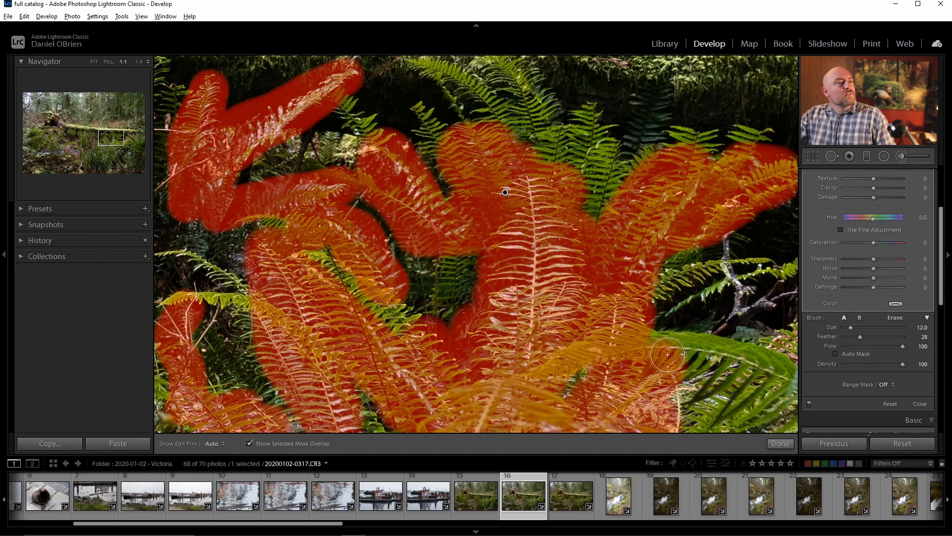
# Paint the mask over the remaining right-hand fronds near the bare branch and the gap among the upper left fronds.
pyautogui.moveTo(664, 283)
pyautogui.mouseDown()
pyautogui.moveTo(682, 256)
pyautogui.moveTo(682, 283)
pyautogui.mouseUp()
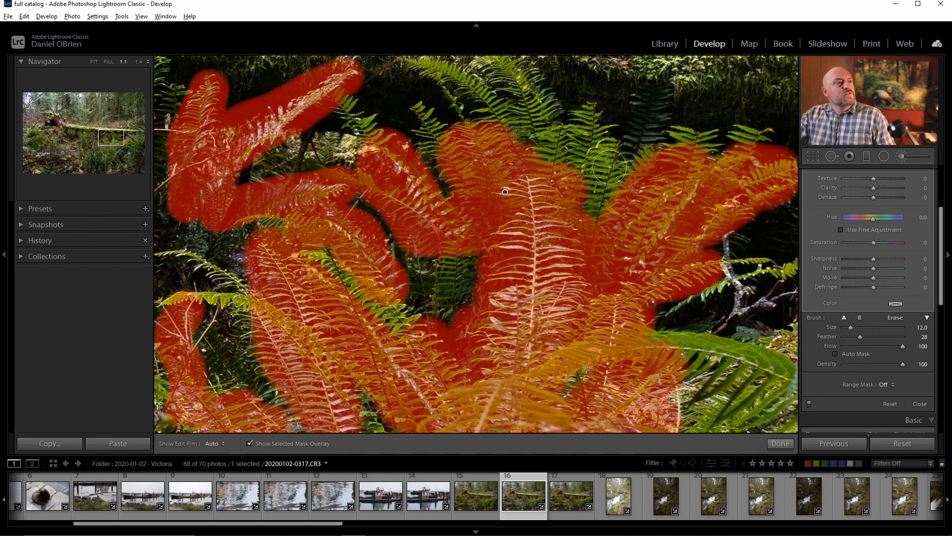
pyautogui.moveTo(382, 304); pyautogui.dragTo(628, 212)
pyautogui.moveTo(614, 338)
pyautogui.mouseDown()
pyautogui.moveTo(569, 312)
pyautogui.moveTo(617, 367)
pyautogui.moveTo(579, 319)
pyautogui.moveTo(674, 398)
pyautogui.moveTo(664, 358)
pyautogui.moveTo(683, 383)
pyautogui.moveTo(712, 387)
pyautogui.moveTo(706, 372)
pyautogui.moveTo(748, 383)
pyautogui.moveTo(750, 339)
pyautogui.moveTo(769, 367)
pyautogui.moveTo(764, 411)
pyautogui.mouseUp()
pyautogui.moveTo(534, 358)
pyautogui.mouseDown()
pyautogui.moveTo(595, 387)
pyautogui.moveTo(575, 392)
pyautogui.moveTo(520, 350)
pyautogui.mouseUp()
pyautogui.press('space')
pyautogui.moveTo(740, 238)
pyautogui.mouseDown()
pyautogui.moveTo(652, 258)
pyautogui.moveTo(554, 331)
pyautogui.mouseUp()
pyautogui.moveTo(404, 152)
pyautogui.mouseDown()
pyautogui.moveTo(382, 143)
pyautogui.moveTo(425, 149)
pyautogui.moveTo(349, 148)
pyautogui.mouseUp()
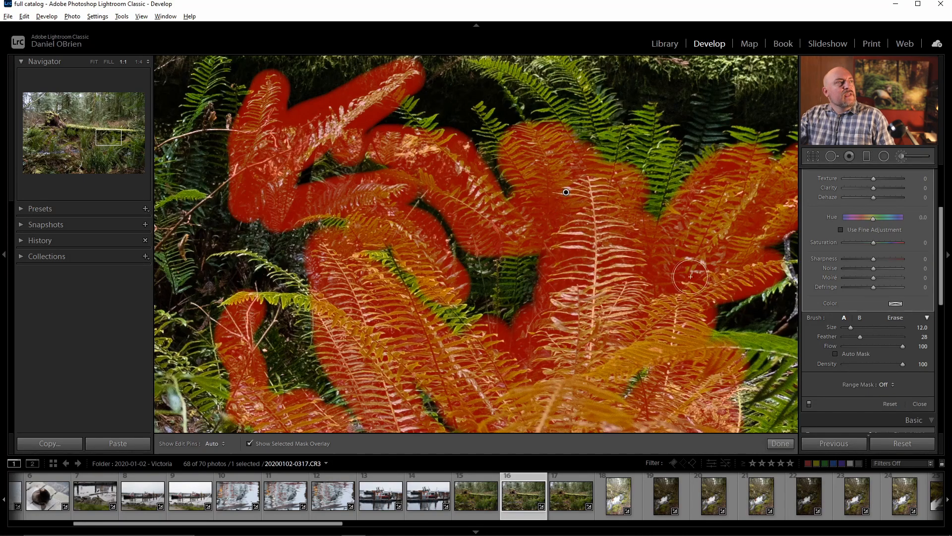
pyautogui.press('space')
pyautogui.moveTo(759, 289); pyautogui.dragTo(649, 291)
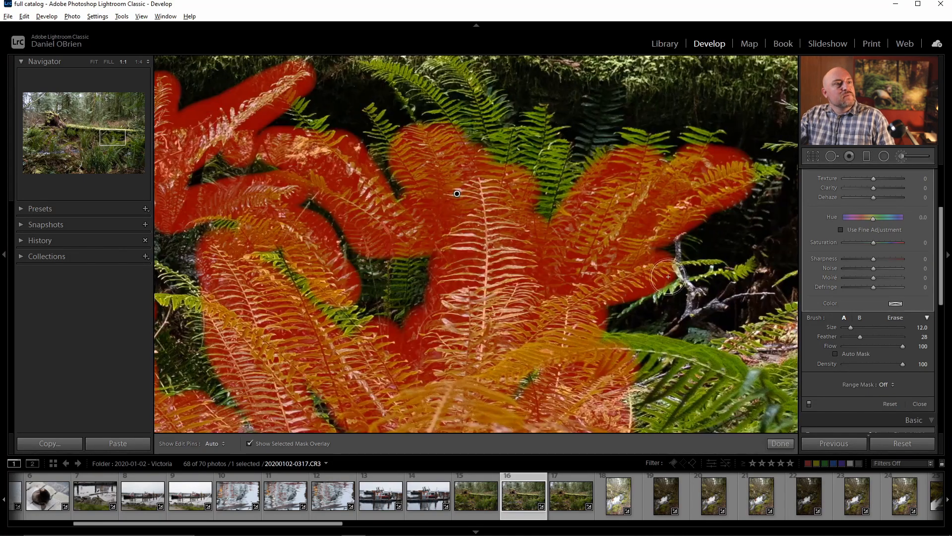
pyautogui.moveTo(704, 272); pyautogui.dragTo(607, 310)
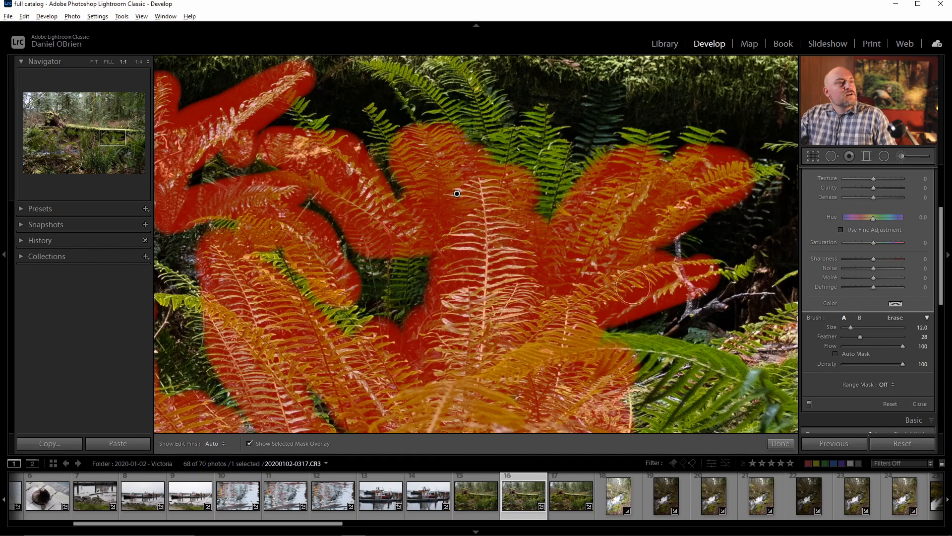
# Hide the selected mask overlay and switch the brush mask's Range Mask to Luminance.
pyautogui.click(250, 443)
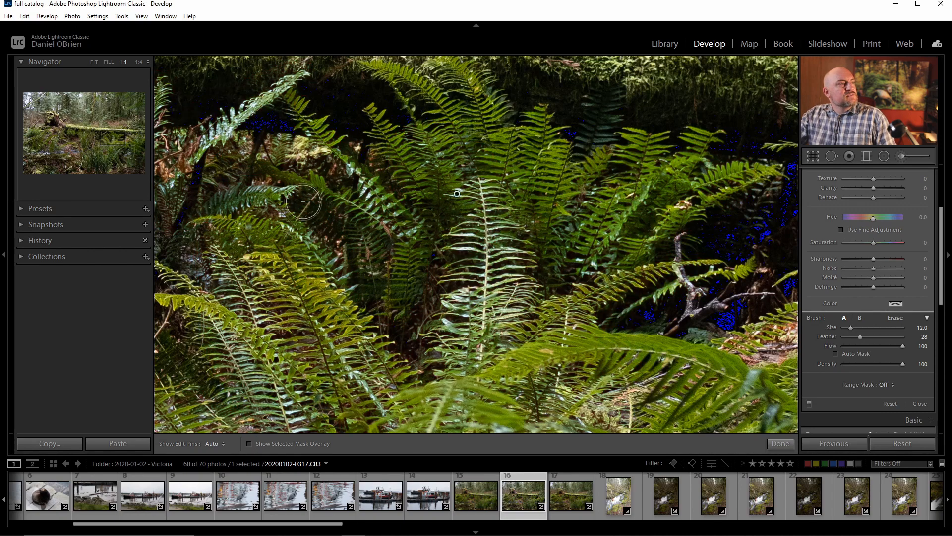
pyautogui.scroll(3, 873, 285)
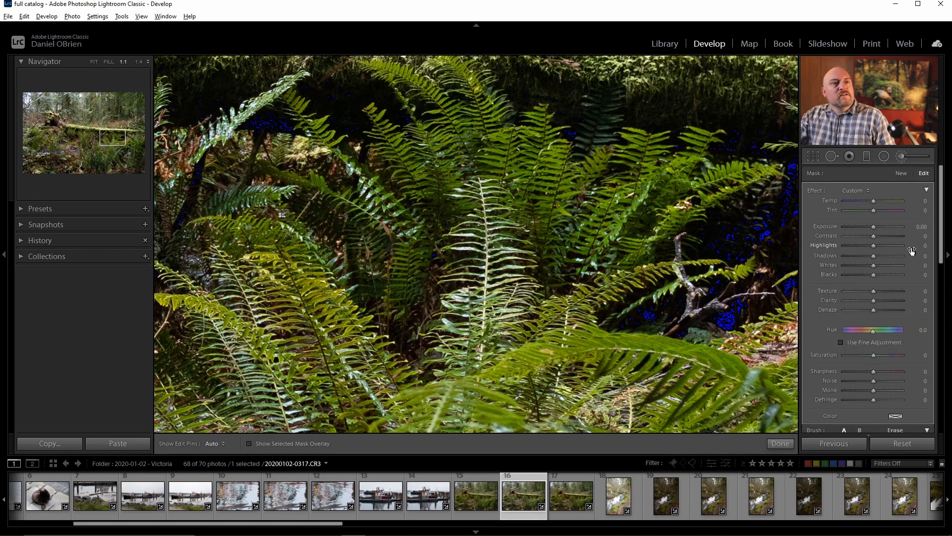
pyautogui.scroll(-2, 868, 377)
pyautogui.scroll(2, 868, 374)
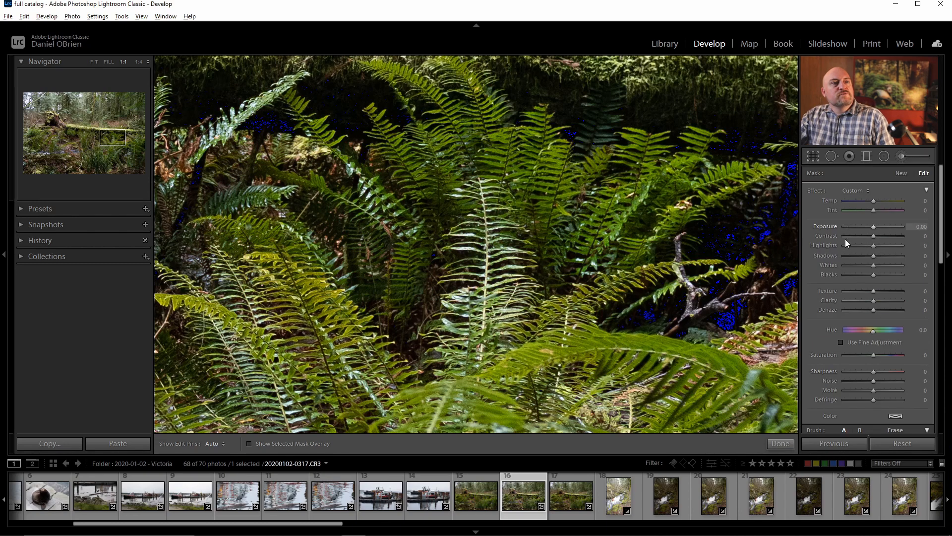
pyautogui.scroll(-5, 834, 356)
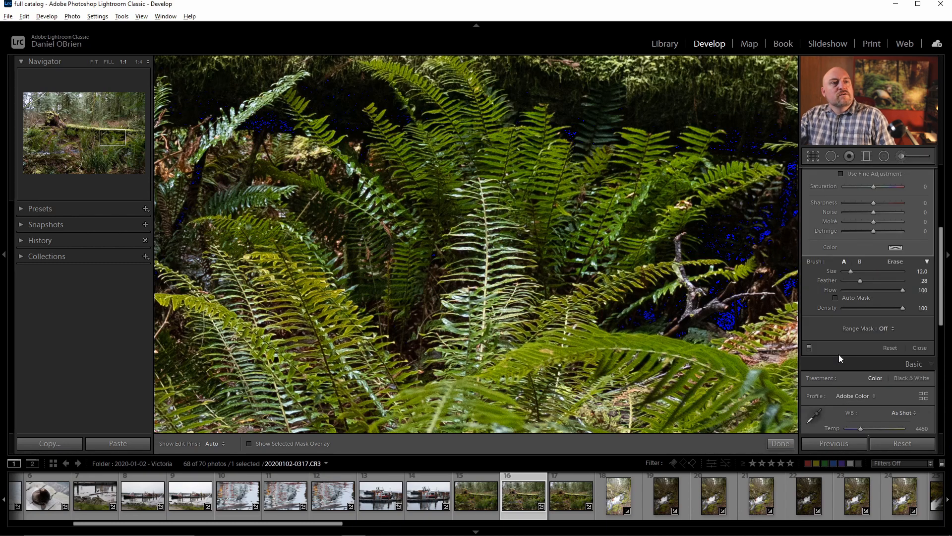
pyautogui.click(876, 329)
pyautogui.click(877, 362)
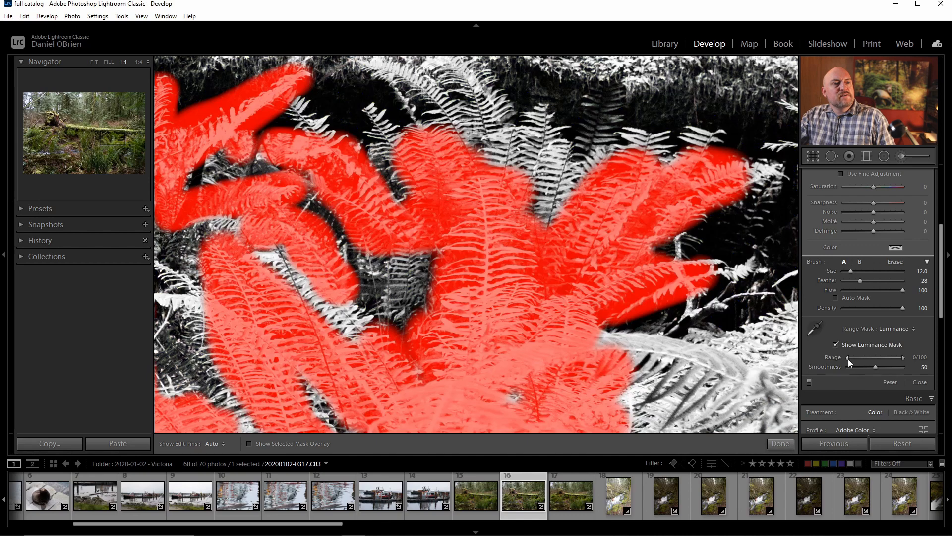
# Restrict the luminance mask to a range of 80/100 with smoothness 32, using the luminance mask preview, and turn the preview off.
pyautogui.moveTo(847, 358); pyautogui.dragTo(891, 356)
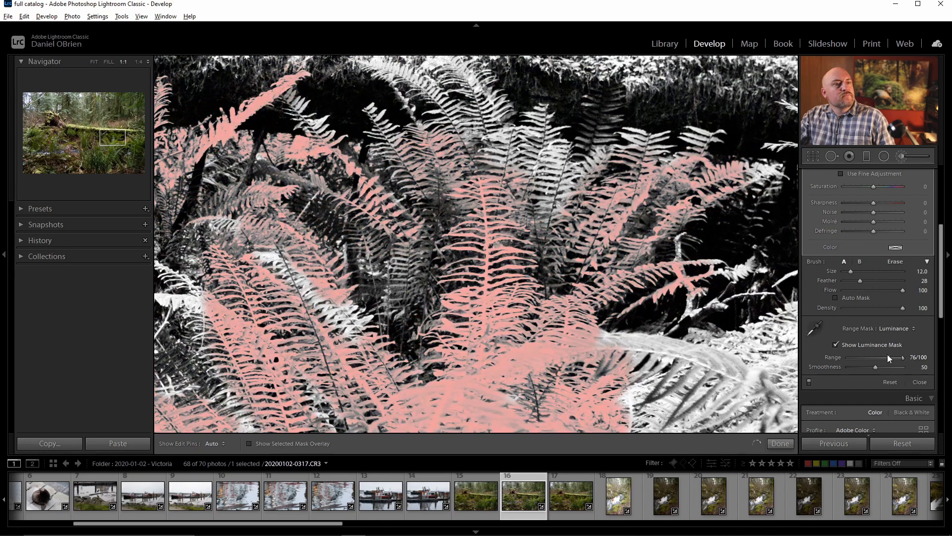
pyautogui.moveTo(899, 358)
pyautogui.mouseDown()
pyautogui.moveTo(856, 370)
pyautogui.moveTo(891, 359)
pyautogui.mouseUp()
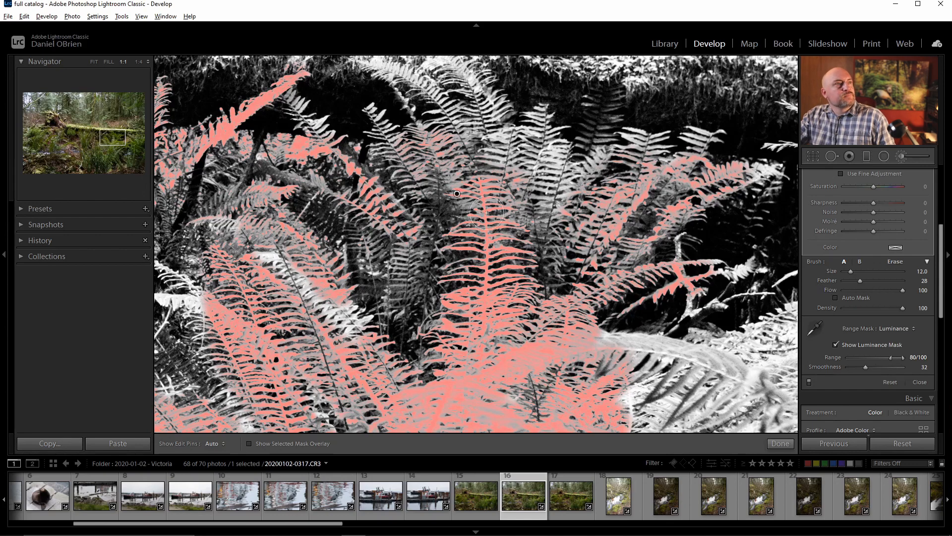
pyautogui.click(835, 344)
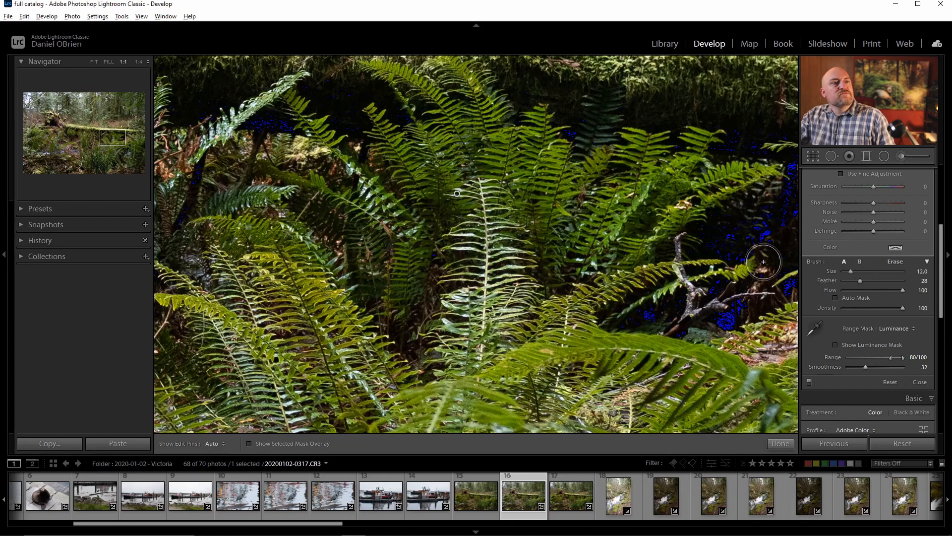
# Try lowering the brush mask's Exposure to -0.80 and reset it to 0.
pyautogui.scroll(5, 816, 270)
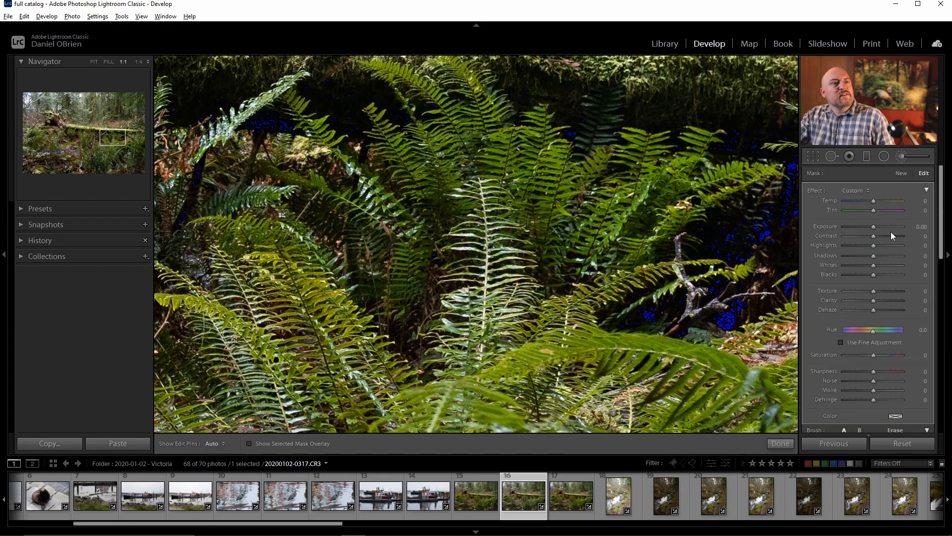
pyautogui.click(920, 228)
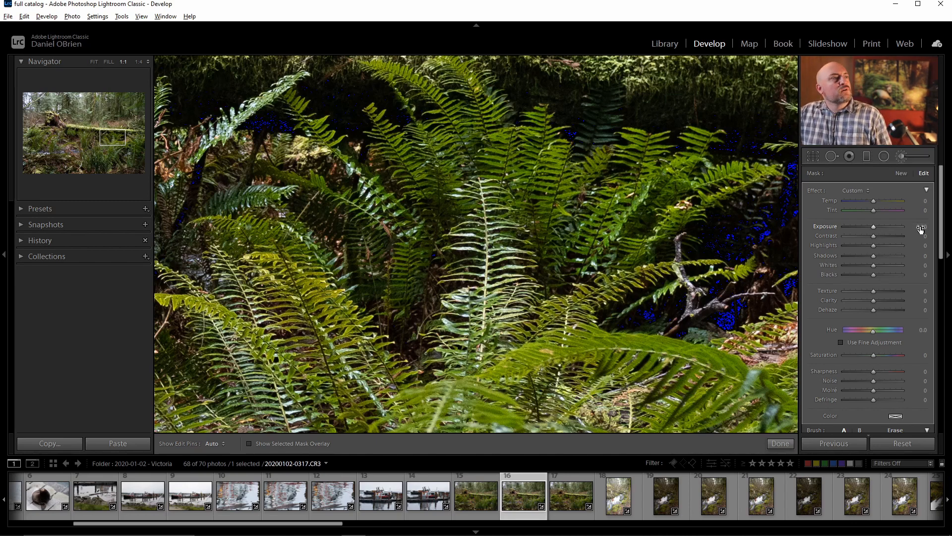
pyautogui.moveTo(919, 226)
pyautogui.mouseDown()
pyautogui.moveTo(895, 226)
pyautogui.moveTo(911, 227)
pyautogui.mouseUp()
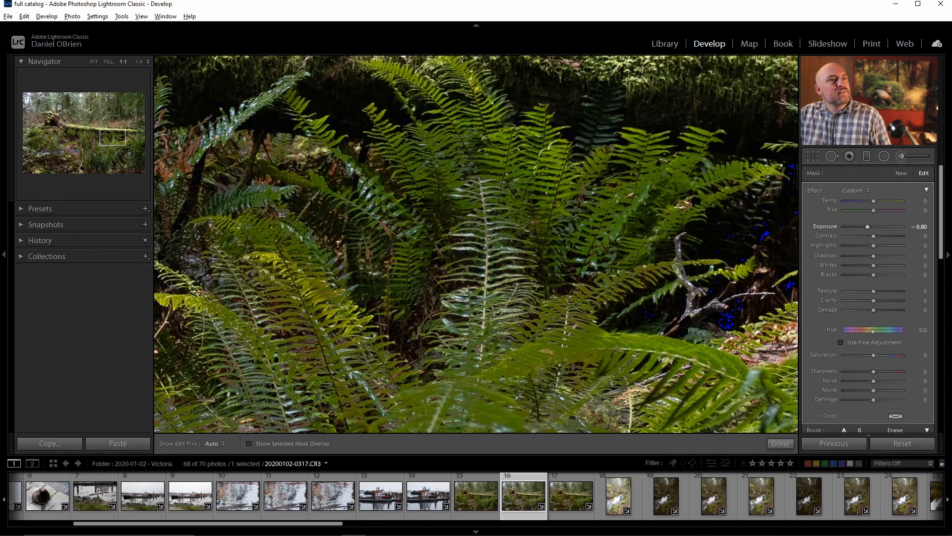
pyautogui.doubleClick(826, 226)
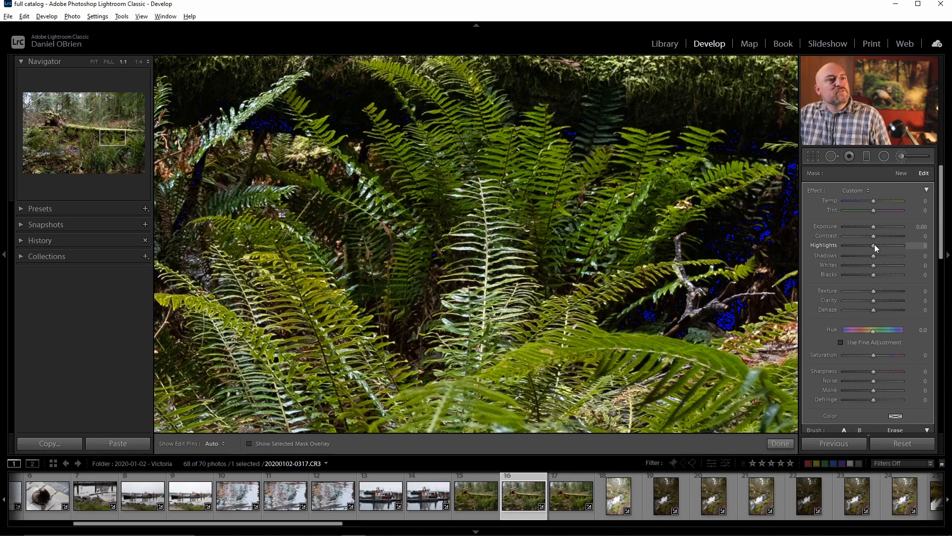
# Set the brush mask's Highlights to -100 and narrow its luminance range to 83/100.
pyautogui.moveTo(875, 245); pyautogui.dragTo(811, 248)
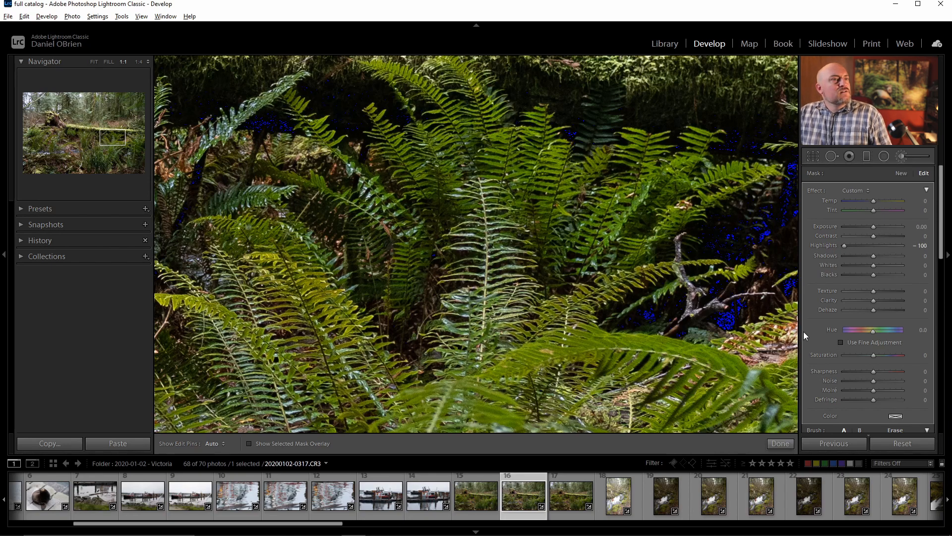
pyautogui.scroll(-2, 814, 372)
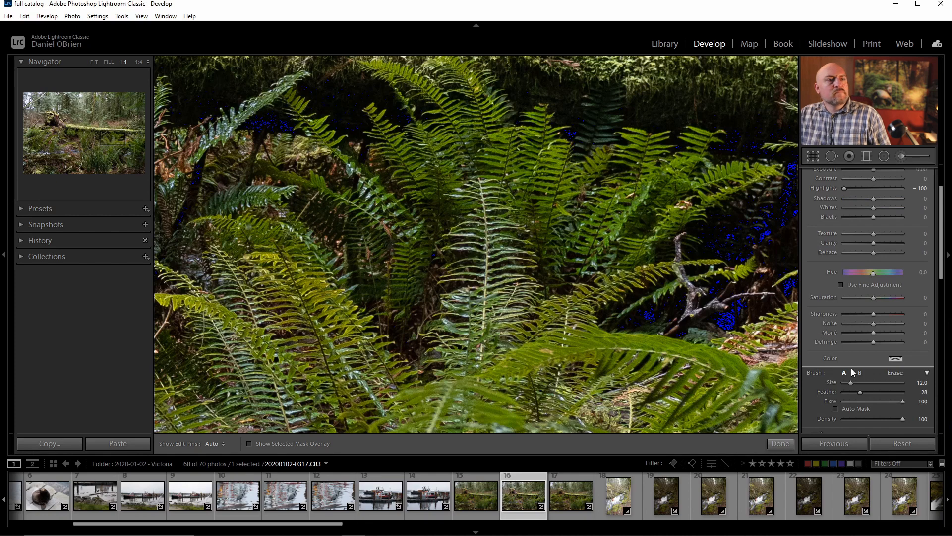
pyautogui.scroll(-2, 831, 416)
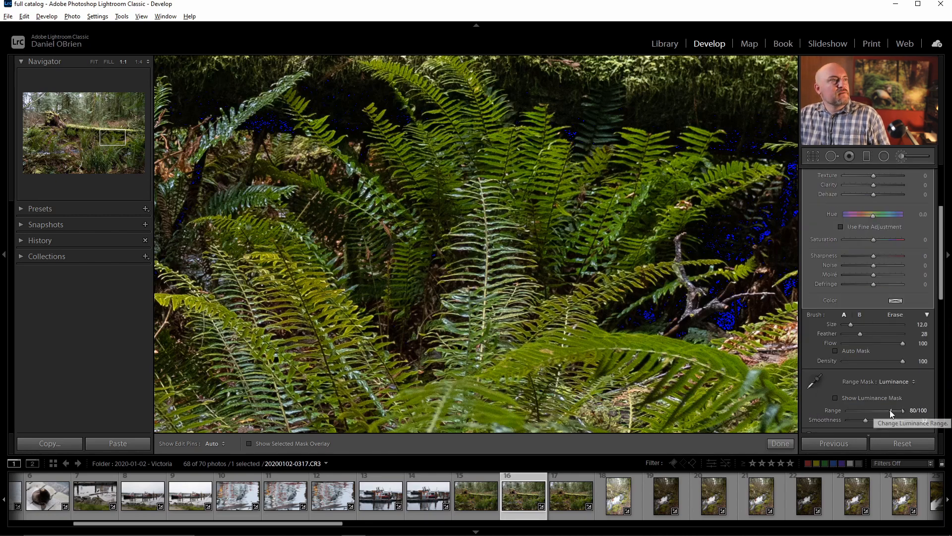
pyautogui.moveTo(890, 410); pyautogui.dragTo(891, 410)
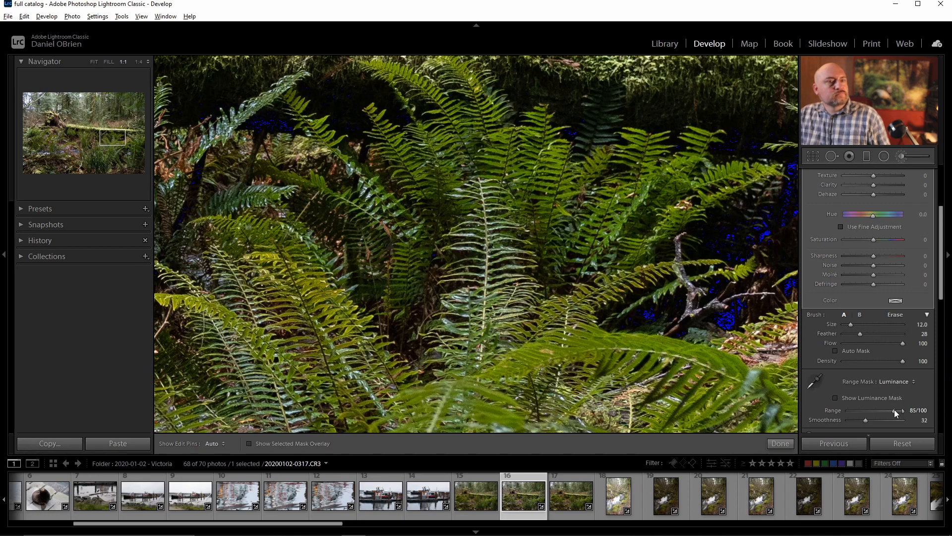
pyautogui.moveTo(887, 412); pyautogui.dragTo(894, 413)
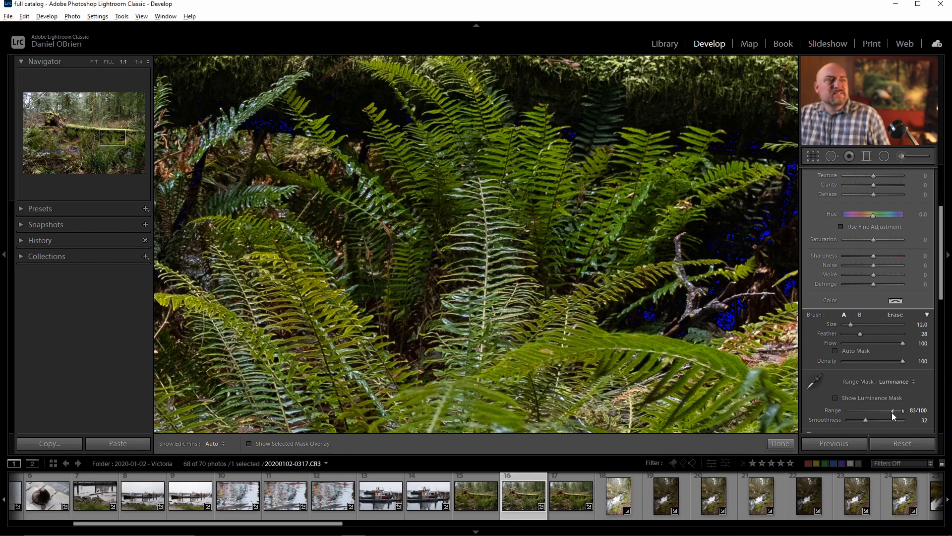
# Tint the masked fern highlights yellow-green with a color of hue 79 and saturation 71%.
pyautogui.click(895, 301)
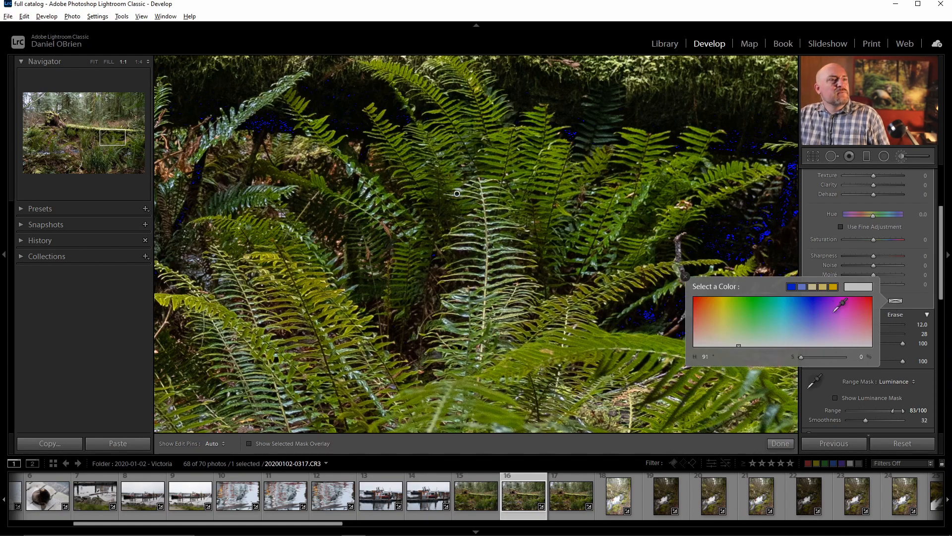
pyautogui.click(740, 314)
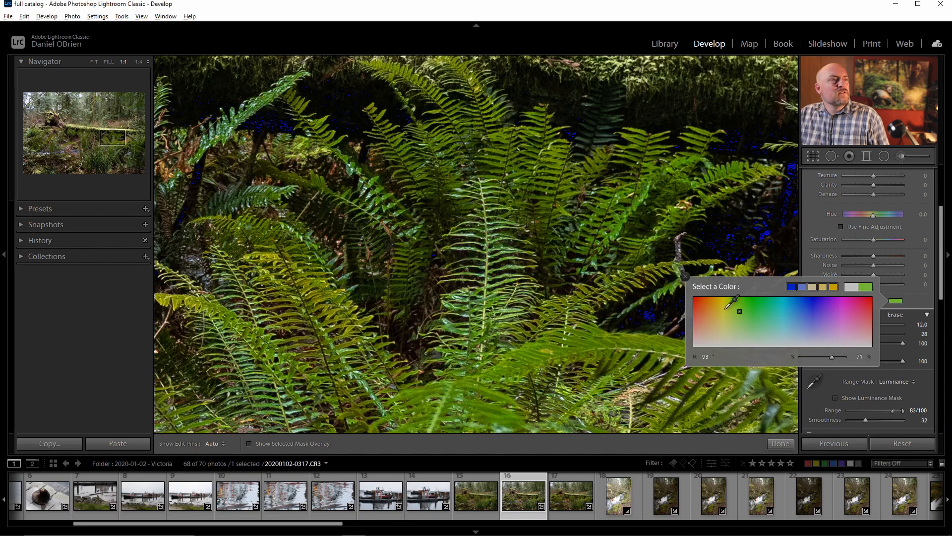
pyautogui.click(726, 308)
pyautogui.moveTo(728, 308)
pyautogui.mouseDown()
pyautogui.moveTo(739, 304)
pyautogui.moveTo(747, 336)
pyautogui.moveTo(748, 321)
pyautogui.mouseUp()
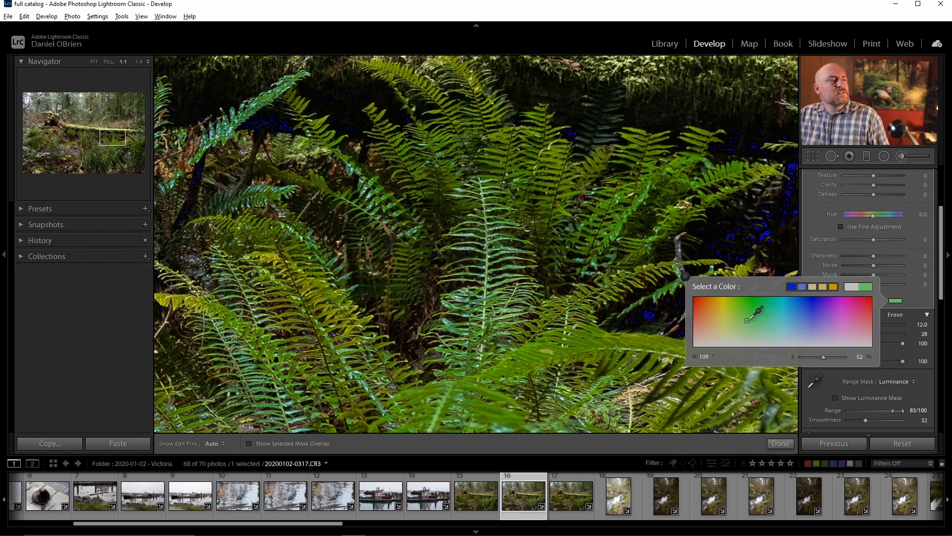
pyautogui.moveTo(748, 320)
pyautogui.mouseDown()
pyautogui.moveTo(755, 306)
pyautogui.moveTo(744, 306)
pyautogui.mouseUp()
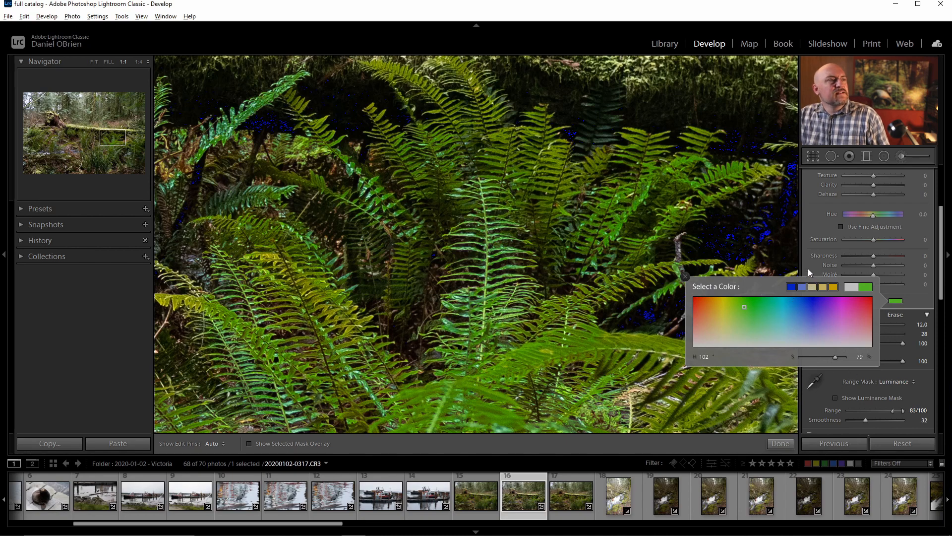
pyautogui.moveTo(744, 307)
pyautogui.mouseDown()
pyautogui.moveTo(738, 297)
pyautogui.moveTo(732, 304)
pyautogui.mouseUp()
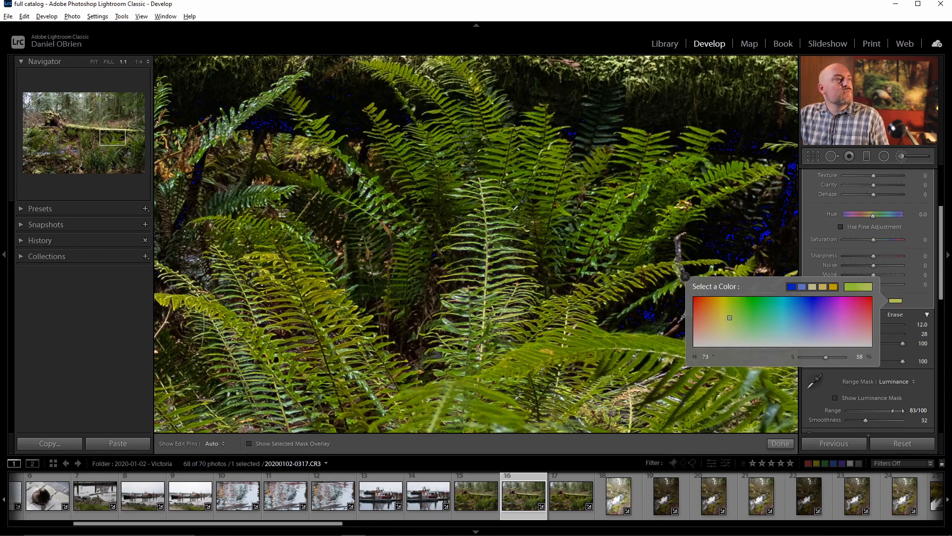
pyautogui.moveTo(514, 209)
pyautogui.mouseDown()
pyautogui.moveTo(545, 193)
pyautogui.moveTo(513, 188)
pyautogui.moveTo(539, 190)
pyautogui.mouseUp()
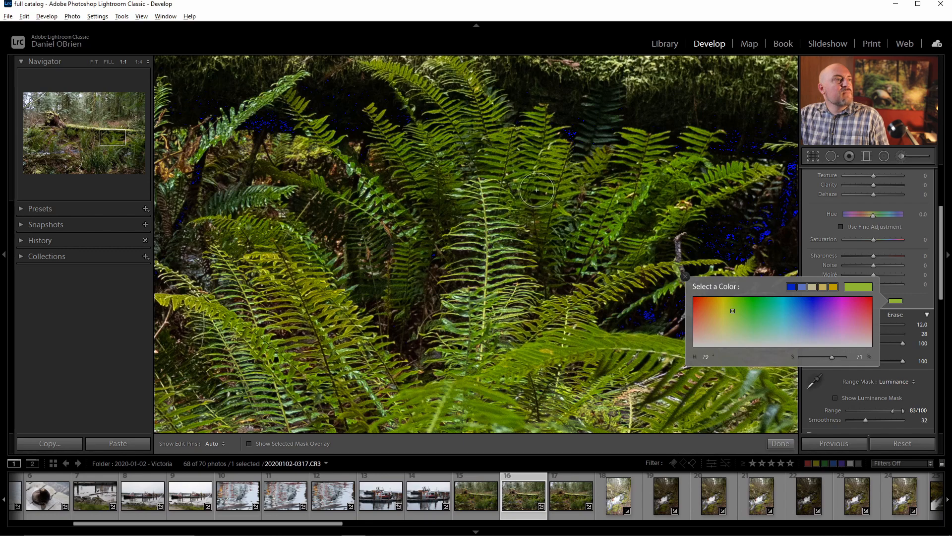
pyautogui.click(923, 300)
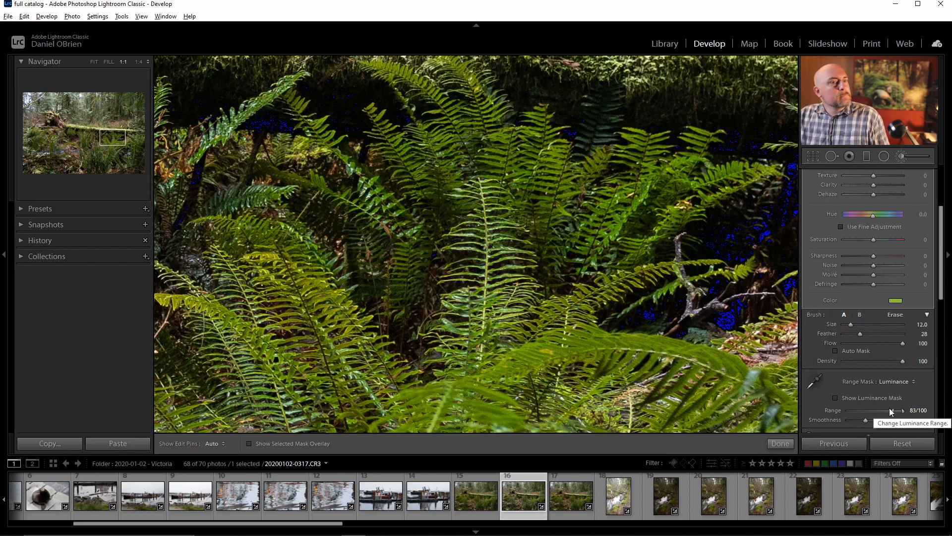
# Widen the luminance range to 72/100 and preview the luminance mask on the ferns below the mossy log.
pyautogui.moveTo(893, 410); pyautogui.dragTo(889, 415)
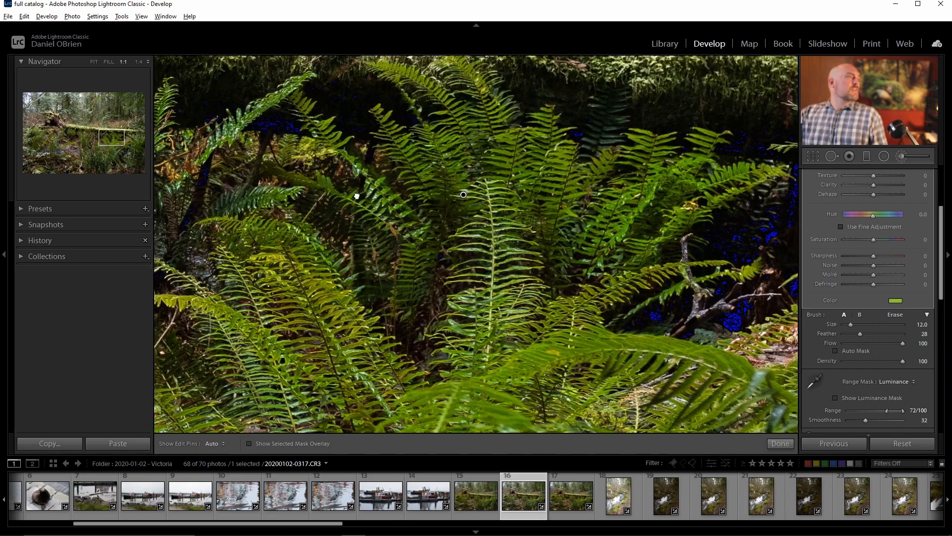
pyautogui.moveTo(296, 195); pyautogui.dragTo(473, 246)
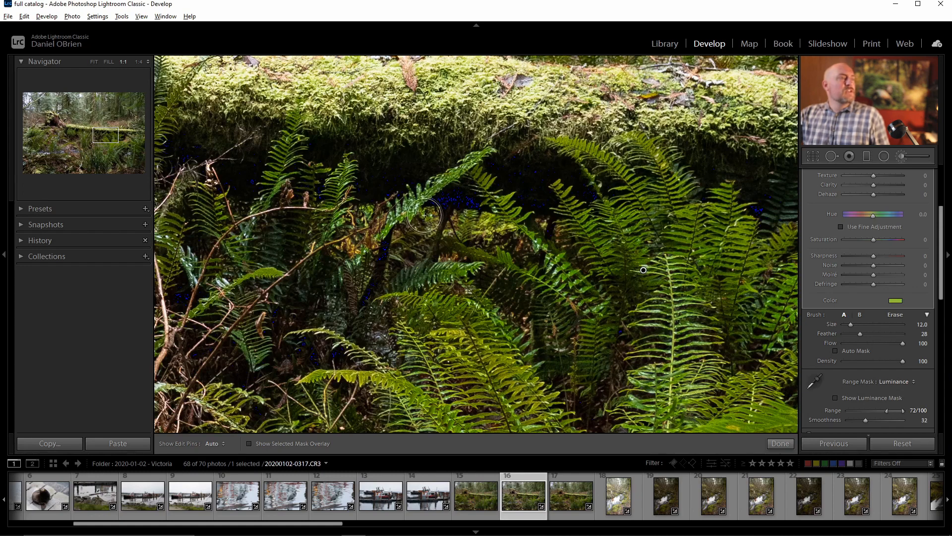
pyautogui.scroll(-2, 411, 206)
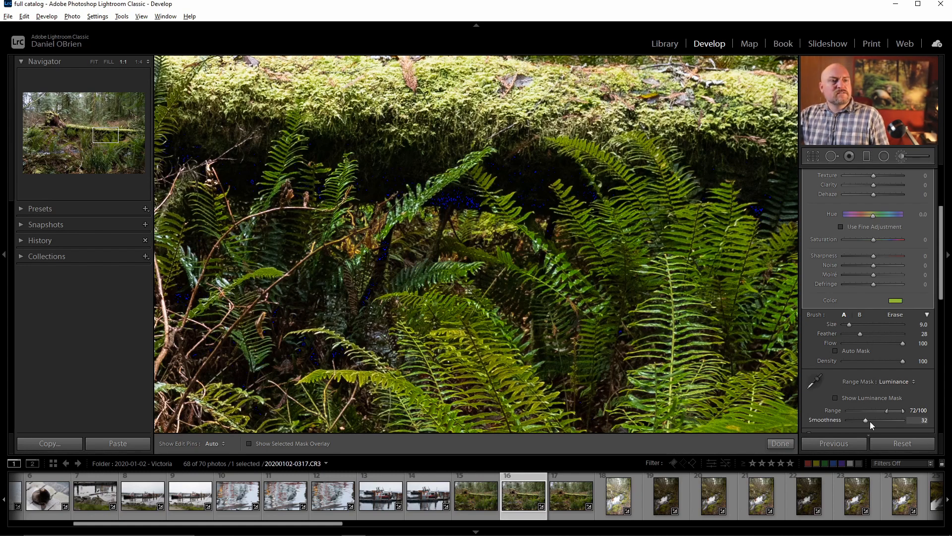
pyautogui.click(835, 397)
pyautogui.click(836, 398)
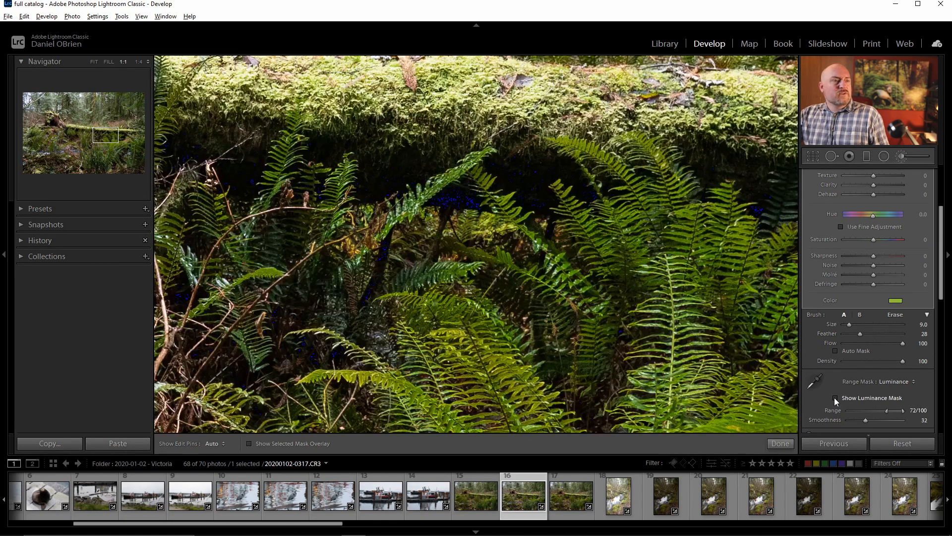
pyautogui.click(835, 398)
pyautogui.click(835, 398)
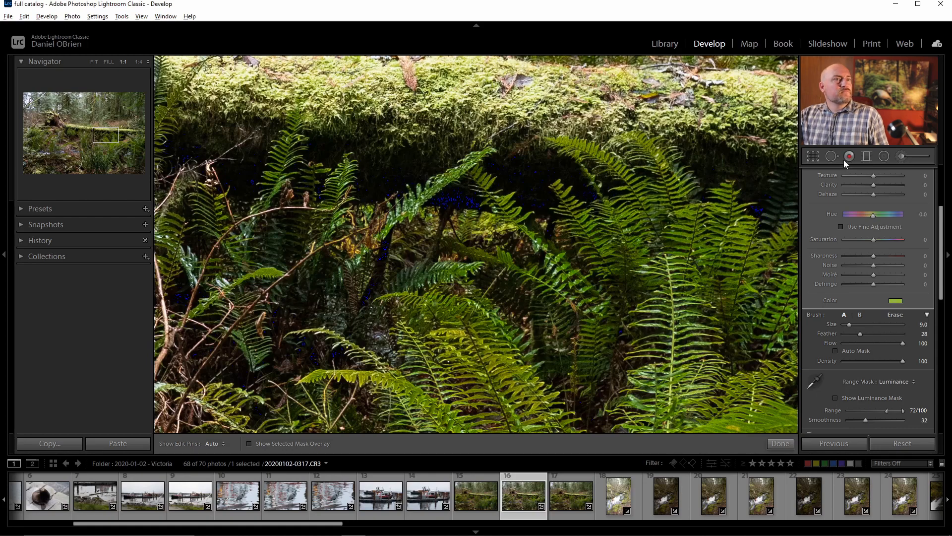
# Compare the whole photo with the brush adjustments turned off and on.
pyautogui.press('z')
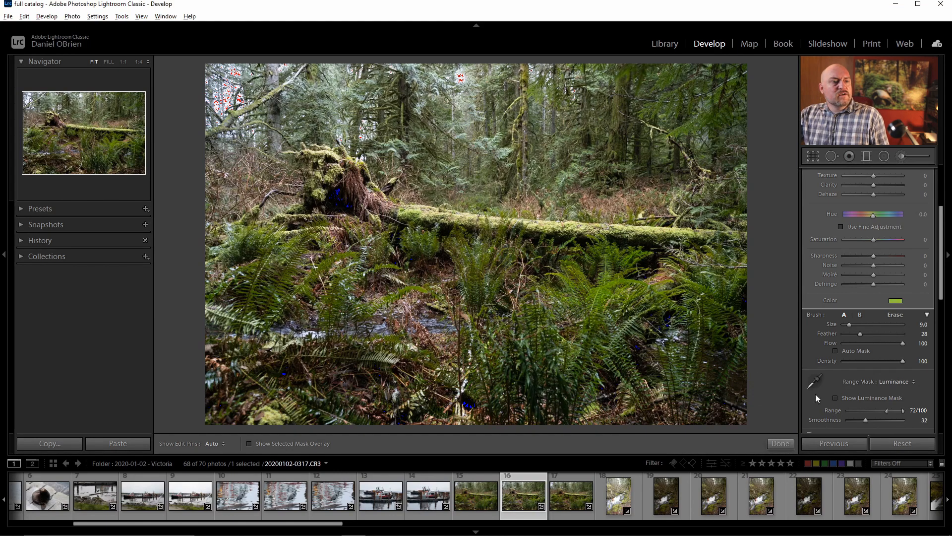
pyautogui.scroll(-2, 808, 369)
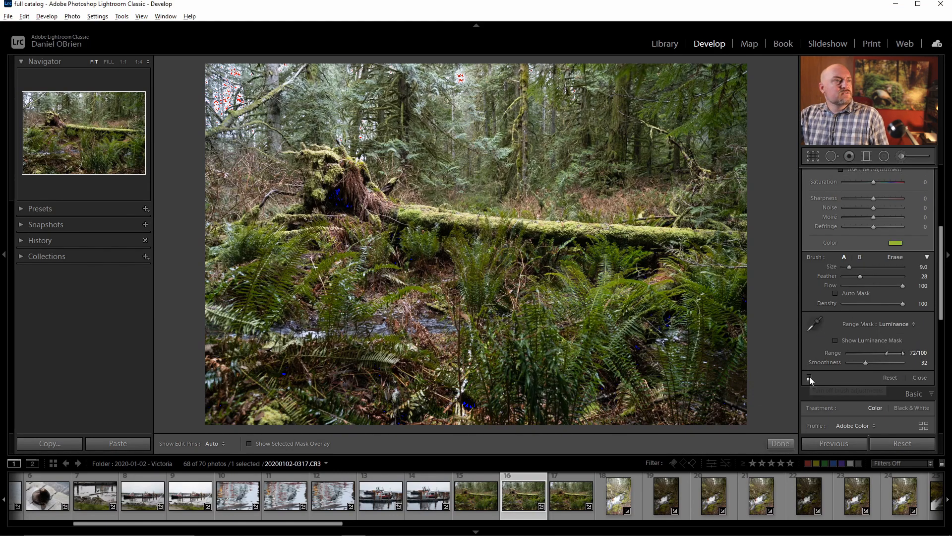
pyautogui.click(810, 377)
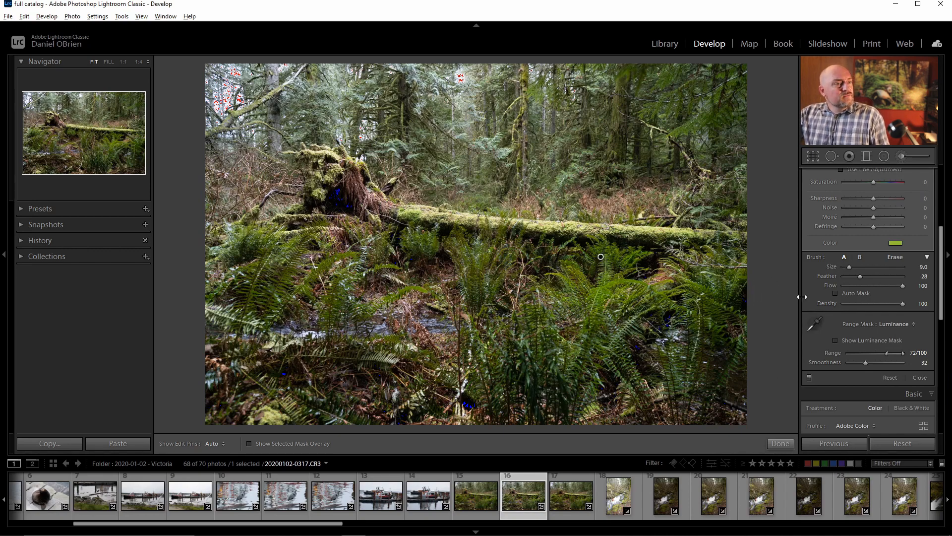
# Reduce the brush size to 7 and switch the edit pins between hidden and shown, leaving them on Auto.
pyautogui.scroll(-2, 691, 265)
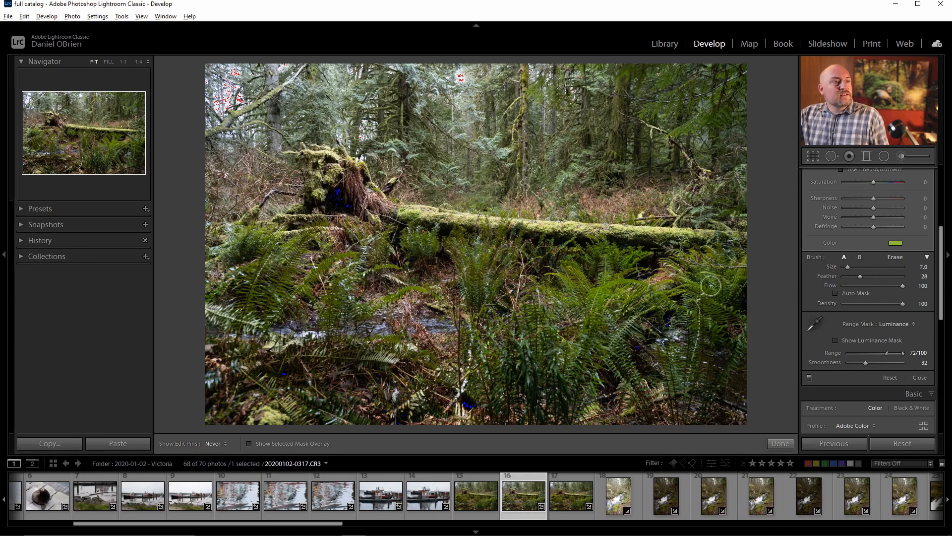
pyautogui.press('h')
pyautogui.press('h')
pyautogui.press('h')
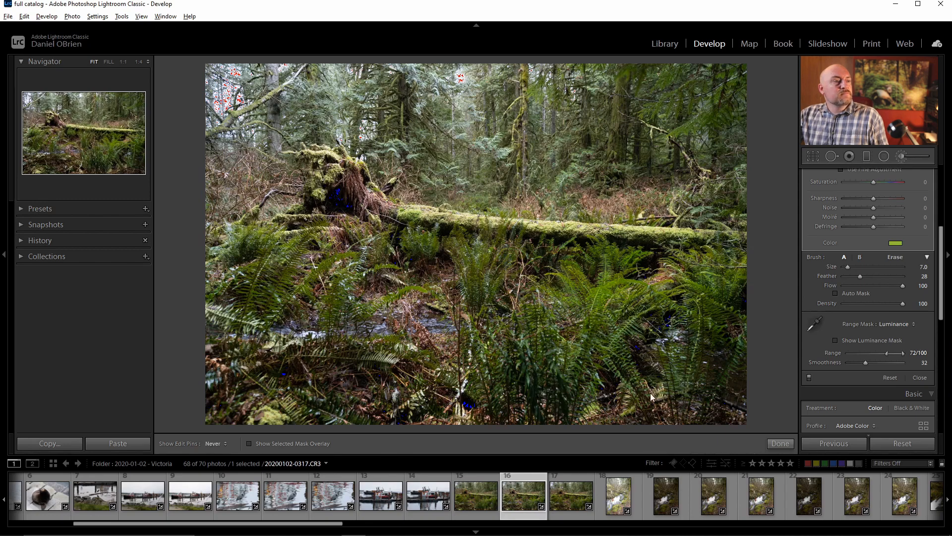
pyautogui.press('h')
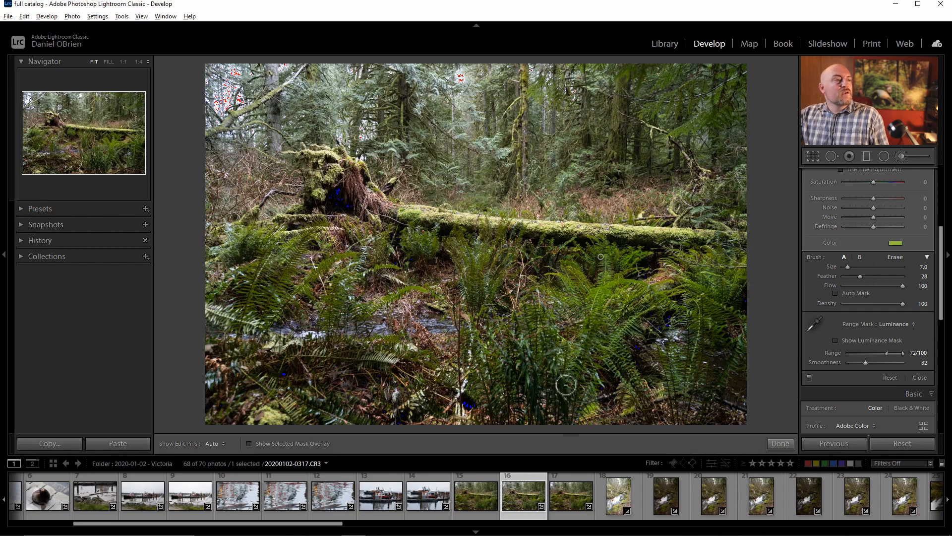
# Reduce the brush size to 5 and paint the adjustment over the central and right-hand ferns below the log.
pyautogui.scroll(-2, 555, 352)
pyautogui.moveTo(557, 351); pyautogui.dragTo(567, 377)
pyautogui.press('h')
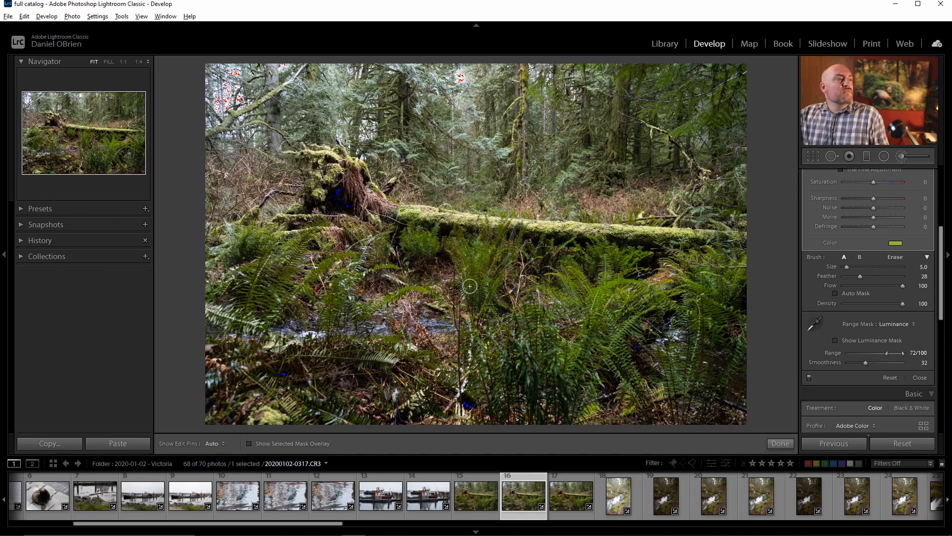
pyautogui.press('h')
pyautogui.press('h')
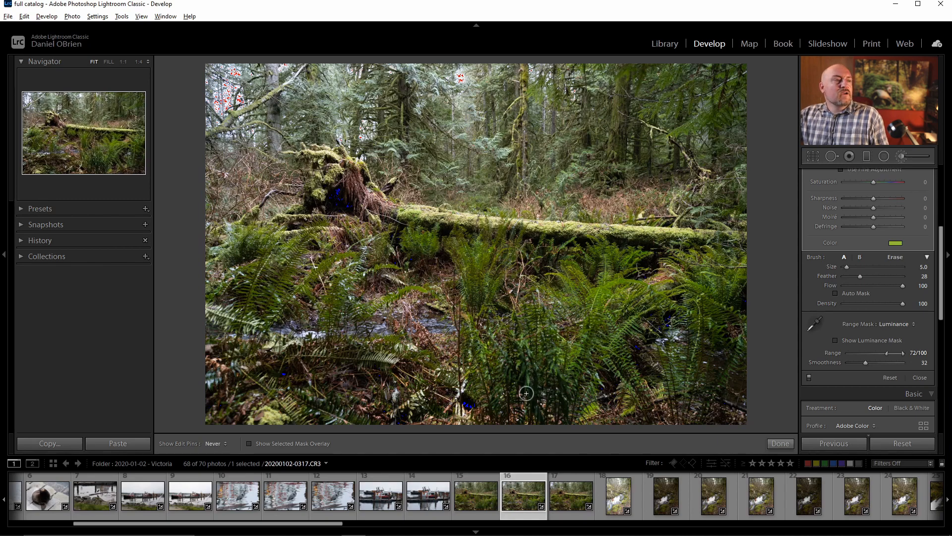
pyautogui.press('h')
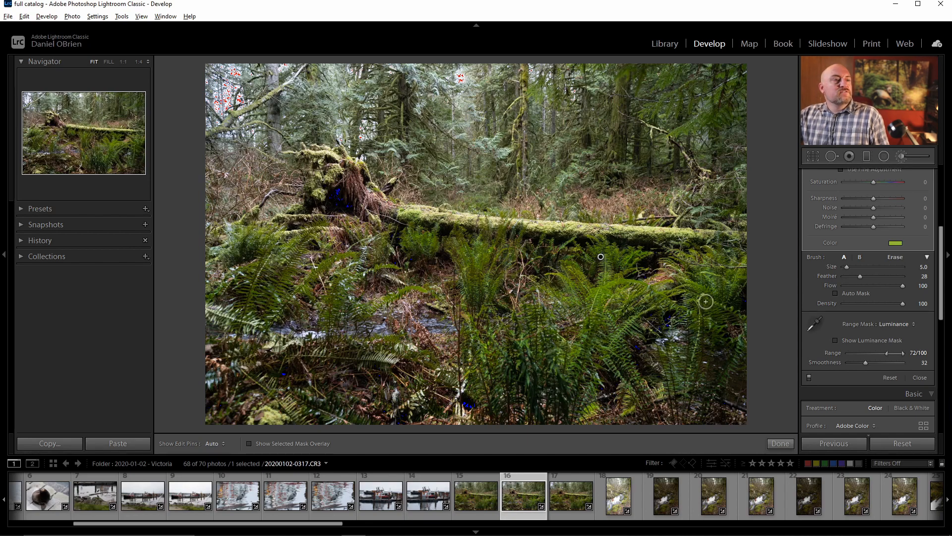
pyautogui.press('h')
pyautogui.press('h')
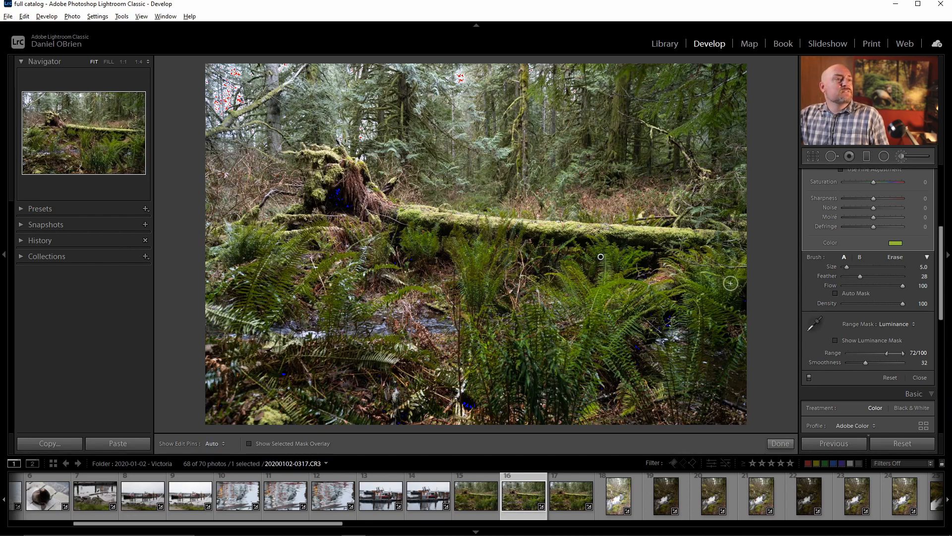
# Paint the left-hand ferns and foreground moss with brush size 4, and compare the photo with the brush adjustments off and on.
pyautogui.press('[')
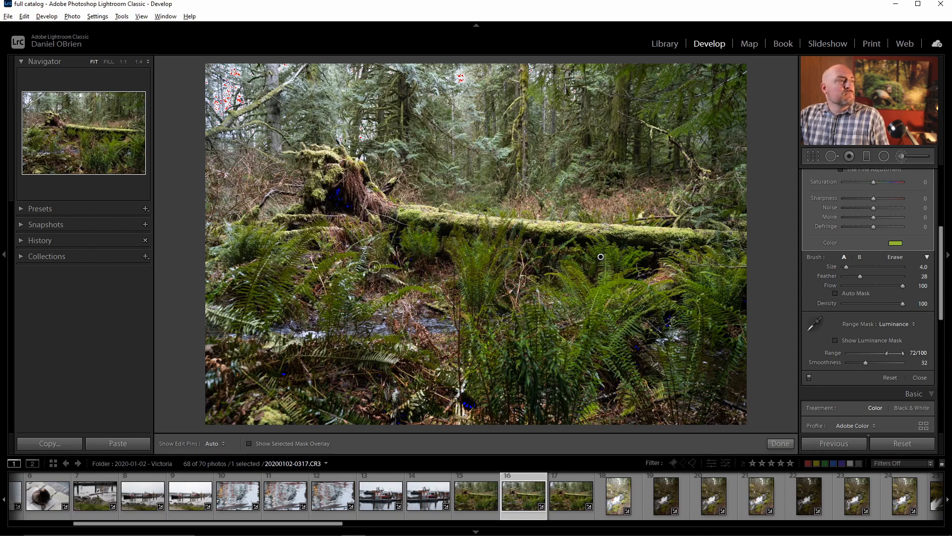
pyautogui.press('h')
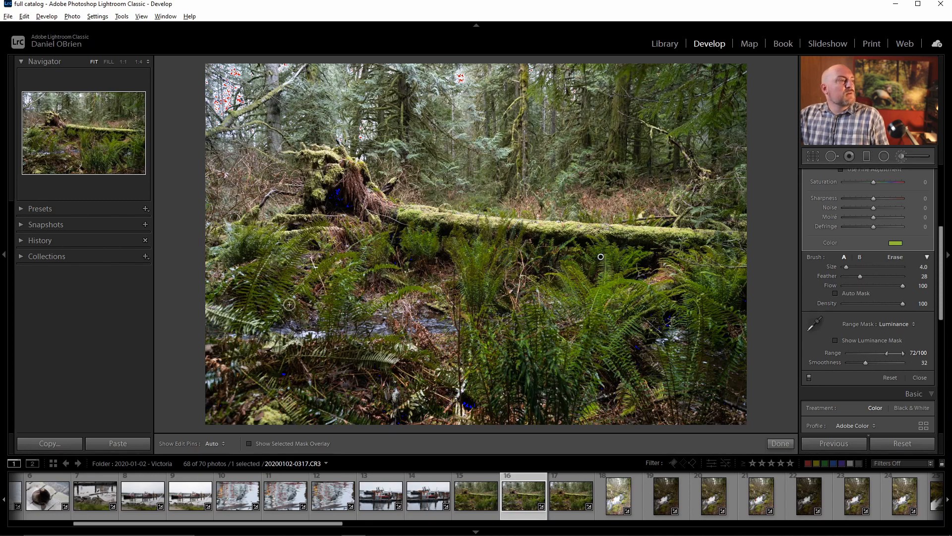
pyautogui.press('h')
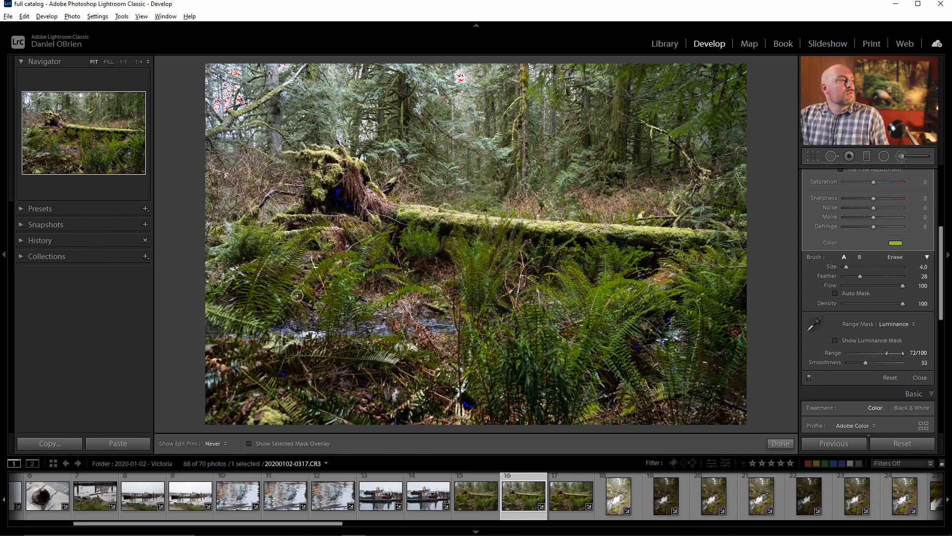
pyautogui.press('h')
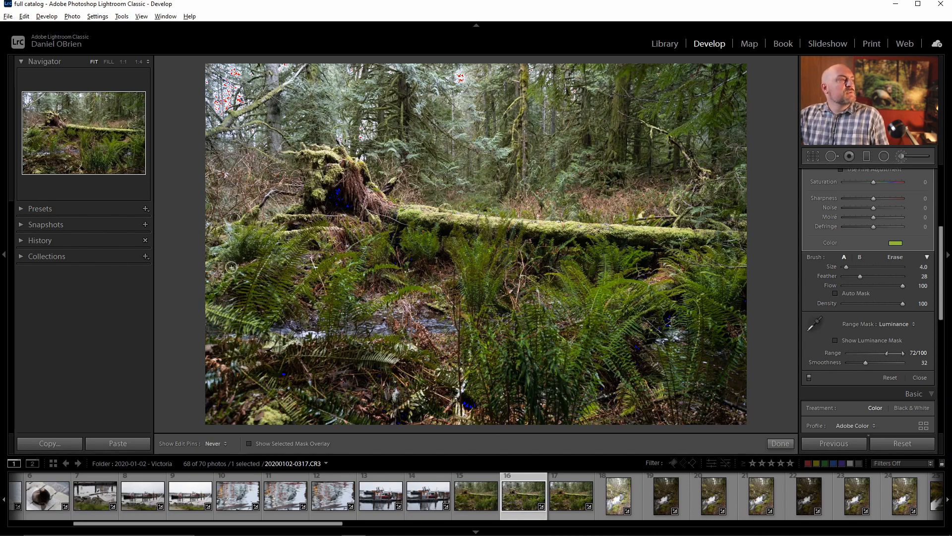
pyautogui.press('h')
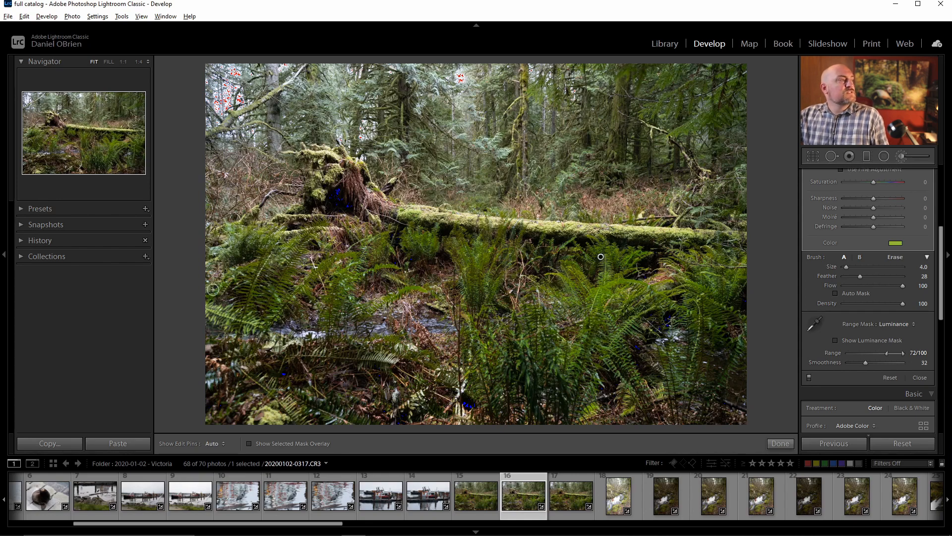
pyautogui.press('h')
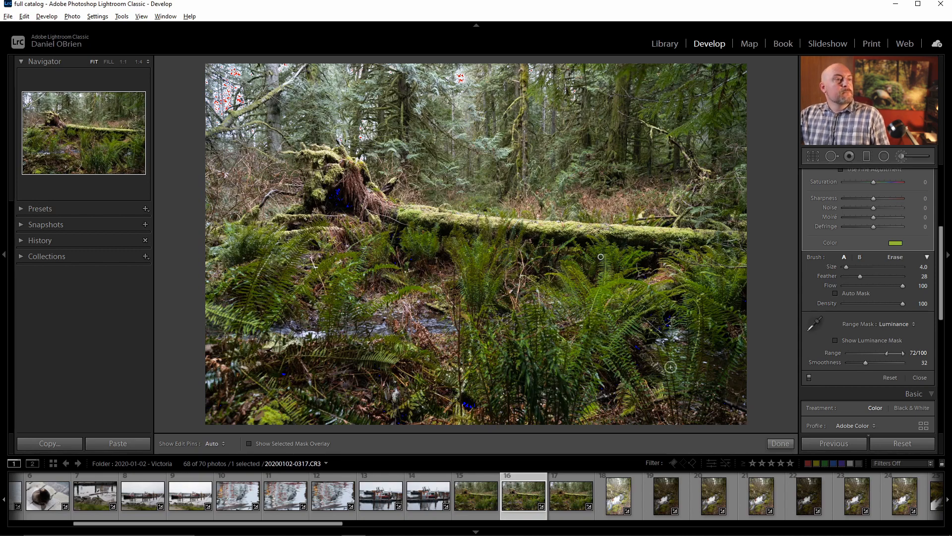
pyautogui.press('h')
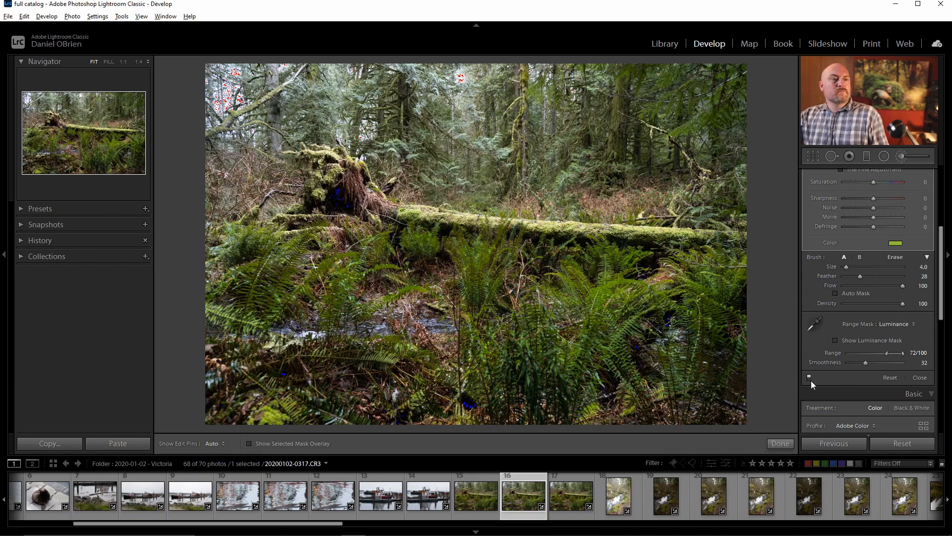
pyautogui.click(810, 377)
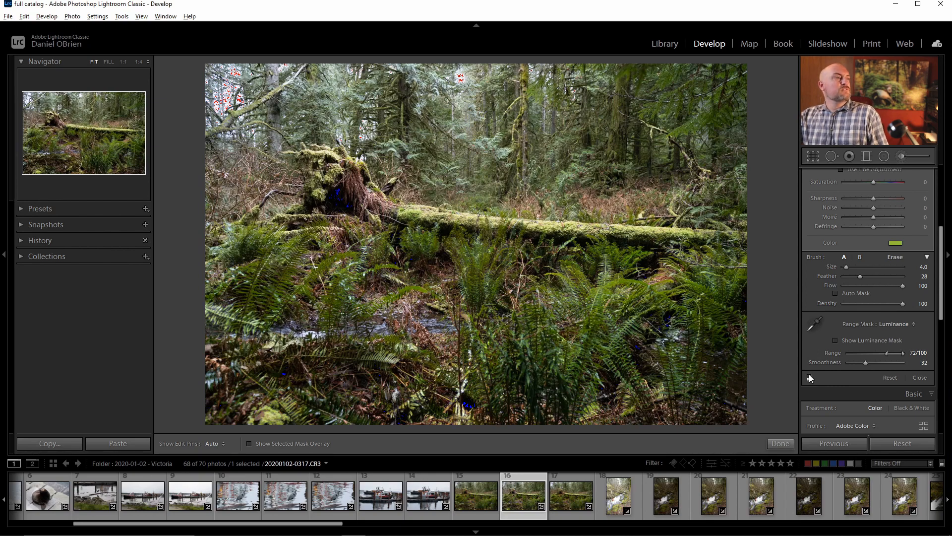
pyautogui.click(808, 378)
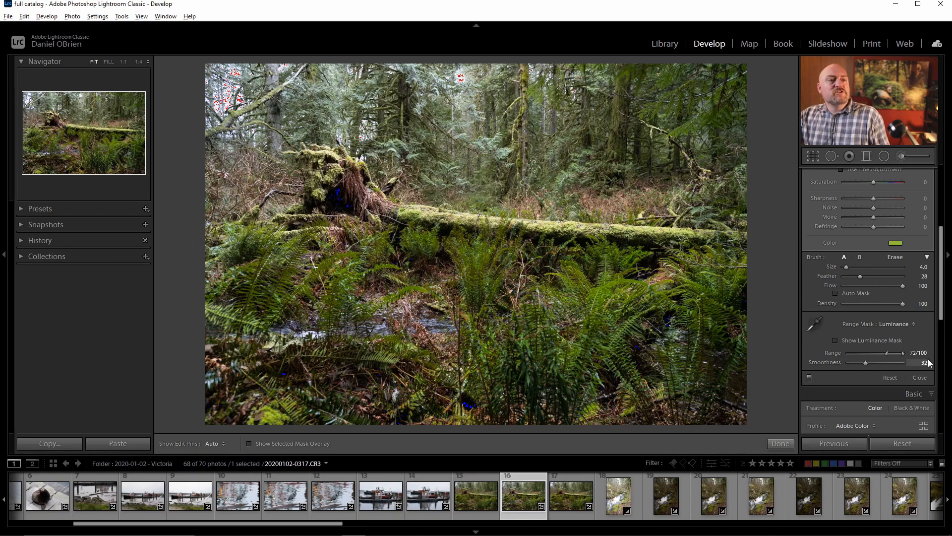
# Collapse the brush effect settings, set the overall Amount to -11, and expand the settings again.
pyautogui.moveTo(942, 271); pyautogui.dragTo(946, 208)
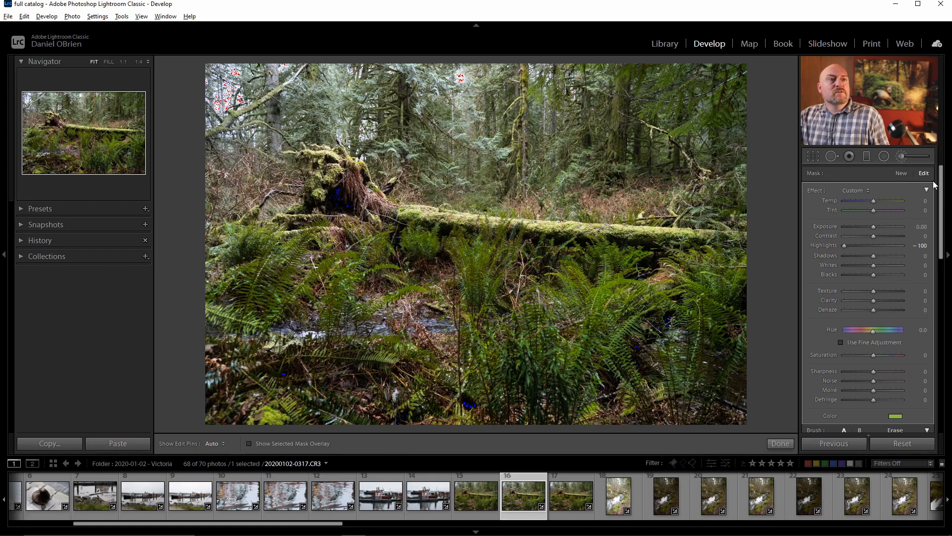
pyautogui.click(927, 190)
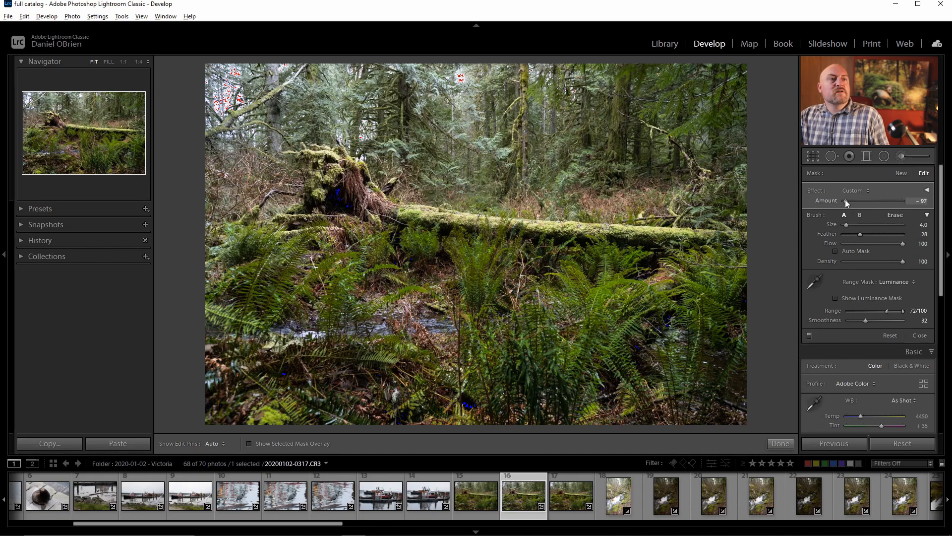
pyautogui.moveTo(845, 199); pyautogui.dragTo(869, 198)
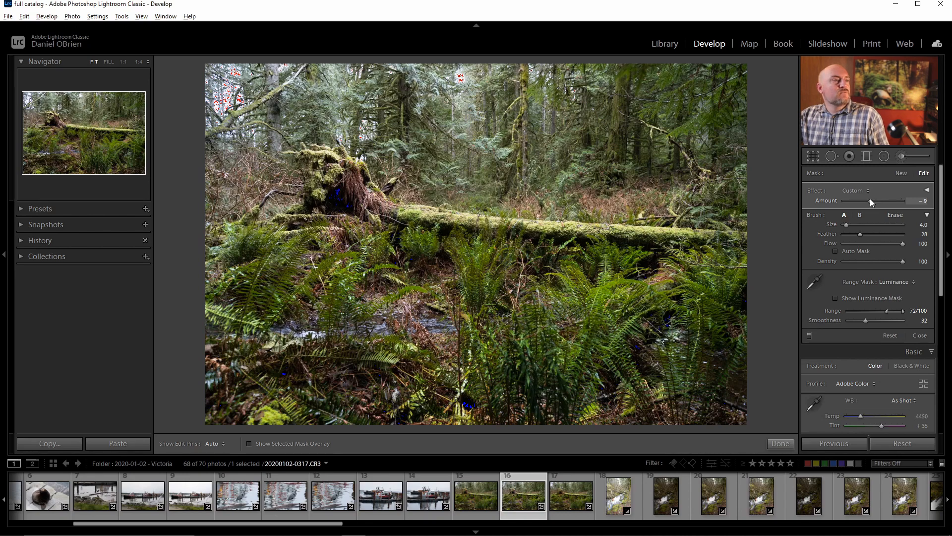
pyautogui.moveTo(870, 198); pyautogui.dragTo(869, 199)
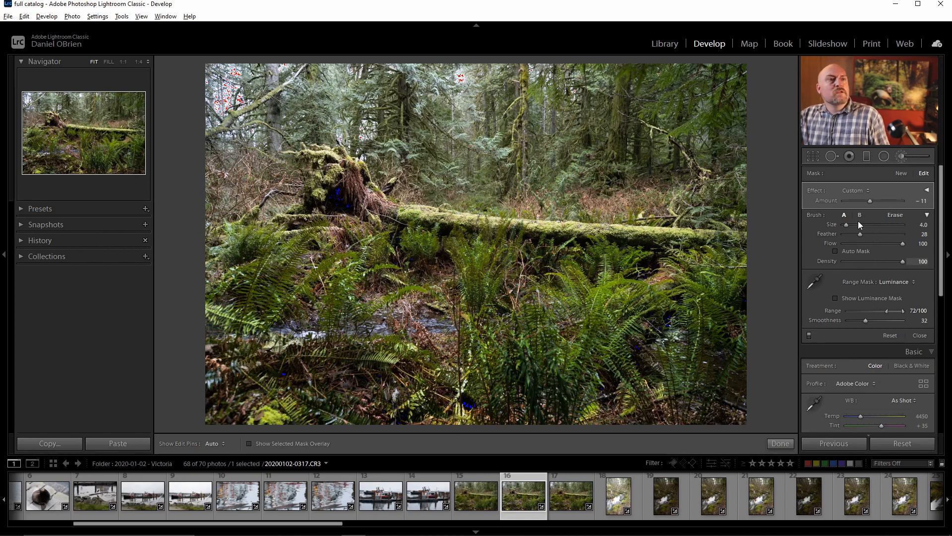
pyautogui.click(927, 191)
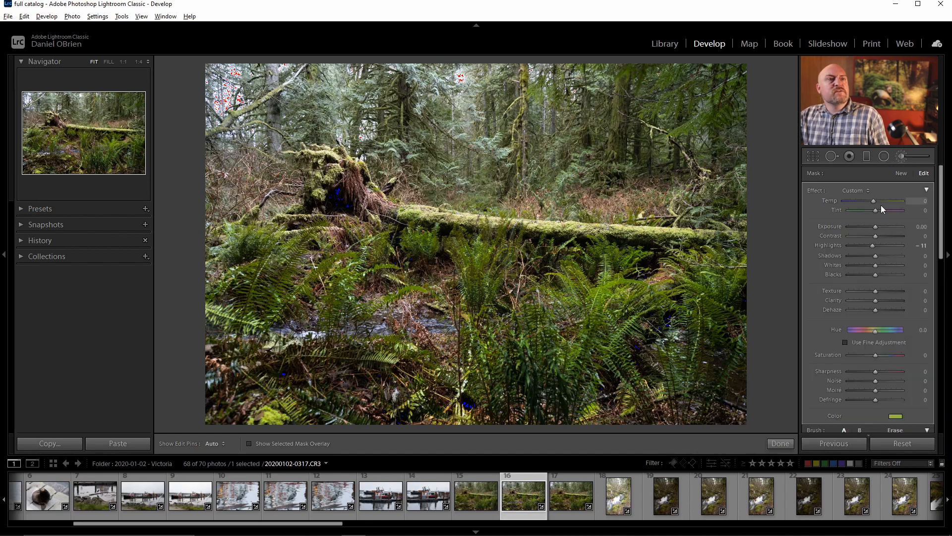
# Start a new brush mask with its overlay shown and paint over the mossy log and part of the moss on its roots.
pyautogui.click(902, 175)
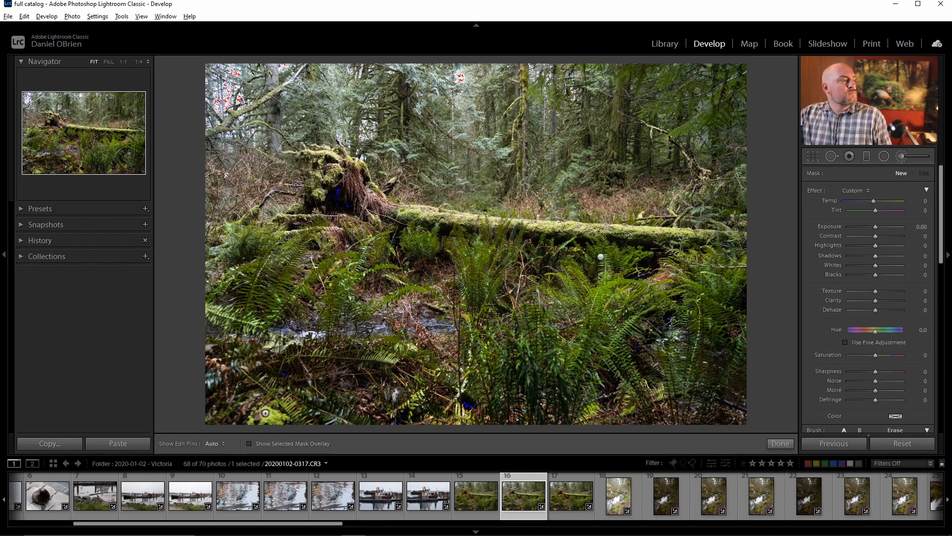
pyautogui.click(251, 443)
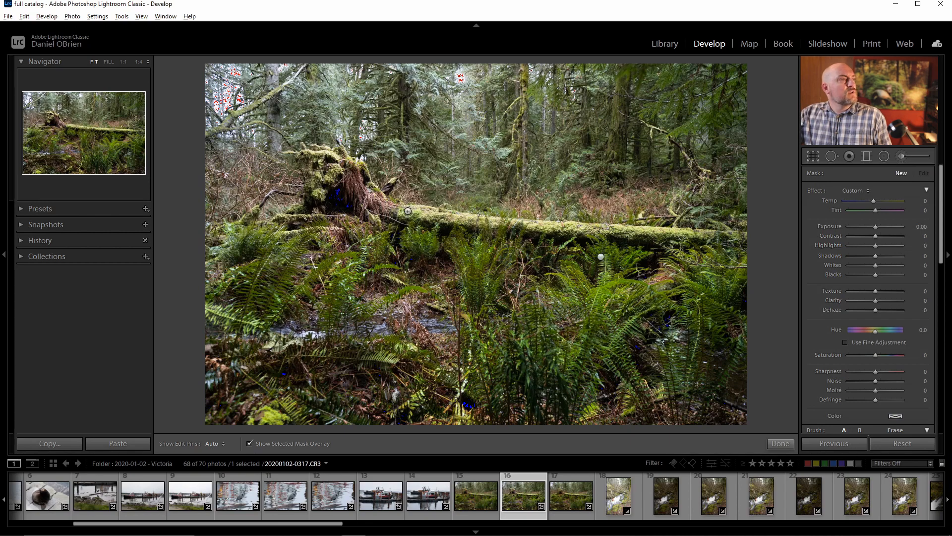
pyautogui.moveTo(407, 211)
pyautogui.mouseDown()
pyautogui.moveTo(740, 236)
pyautogui.moveTo(702, 240)
pyautogui.mouseUp()
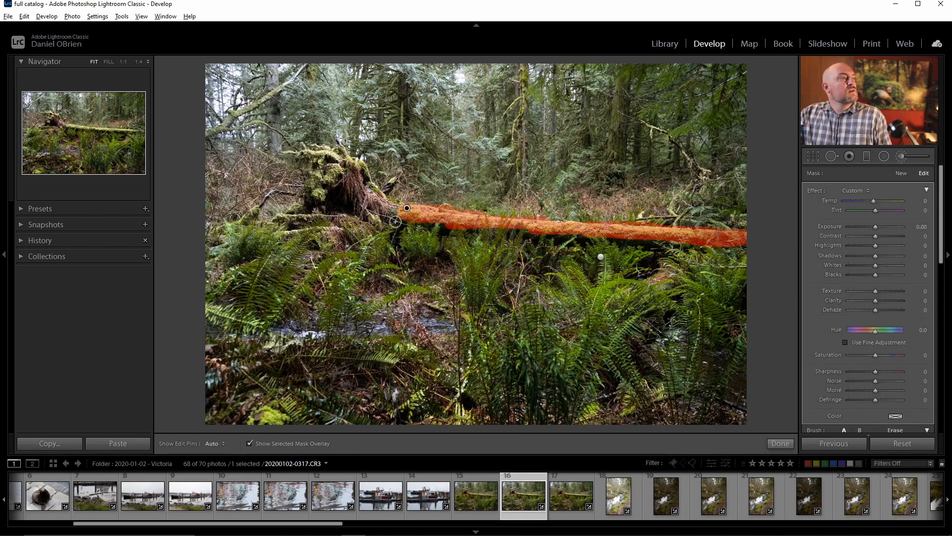
pyautogui.moveTo(338, 170)
pyautogui.mouseDown()
pyautogui.moveTo(314, 186)
pyautogui.moveTo(315, 178)
pyautogui.mouseUp()
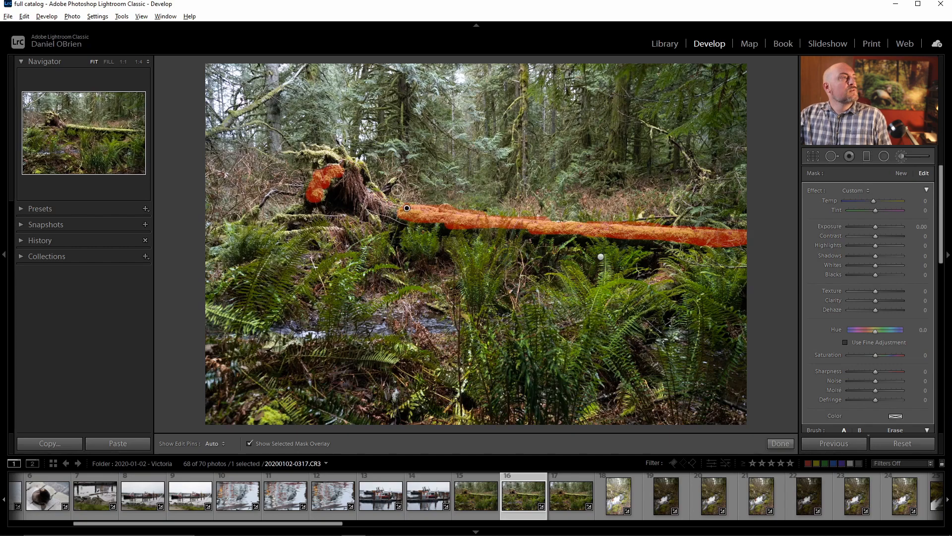
# Erase the mask overspill along the upper edge of the log's middle section at 1:1 zoom.
pyautogui.click(535, 229)
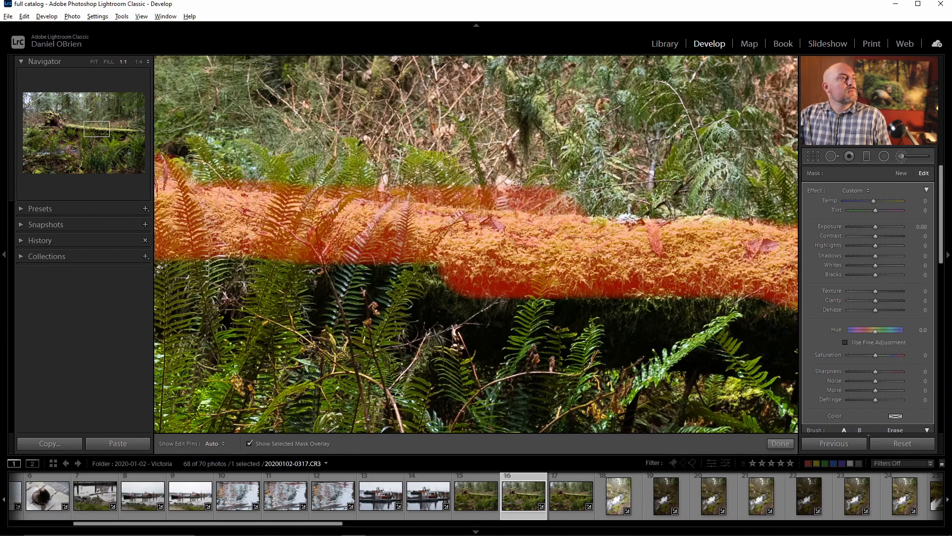
pyautogui.press('alt')
pyautogui.moveTo(518, 184)
pyautogui.mouseDown()
pyautogui.moveTo(501, 186)
pyautogui.moveTo(558, 186)
pyautogui.moveTo(534, 195)
pyautogui.moveTo(589, 204)
pyautogui.mouseUp()
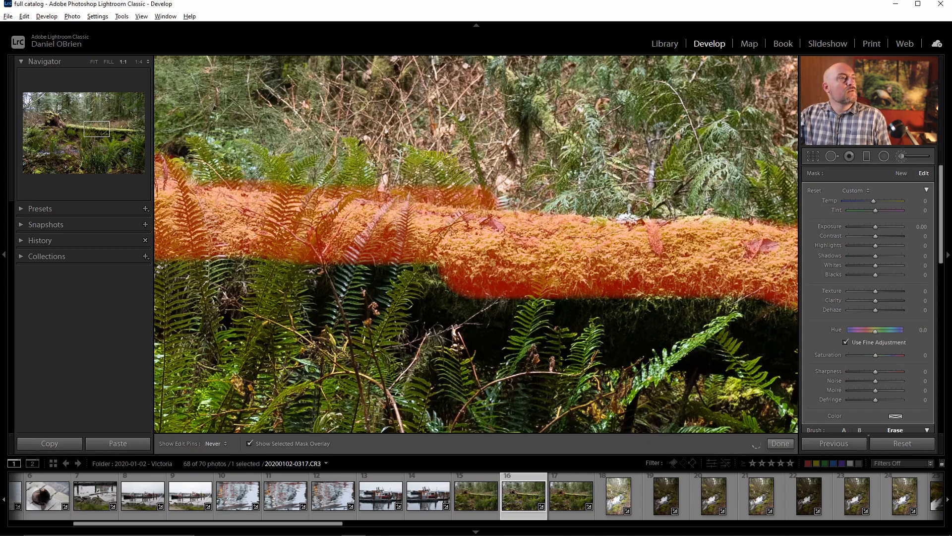
pyautogui.moveTo(298, 177); pyautogui.dragTo(524, 194)
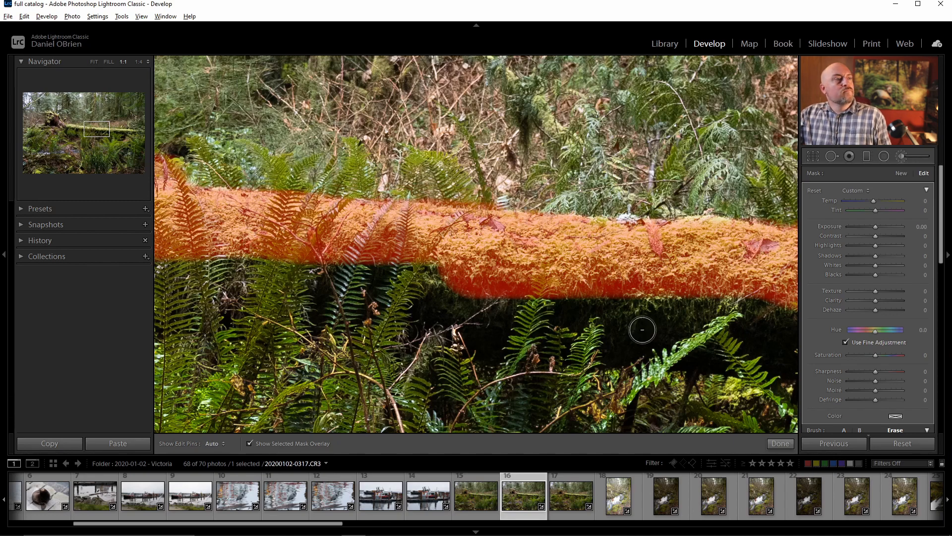
pyautogui.click(523, 276)
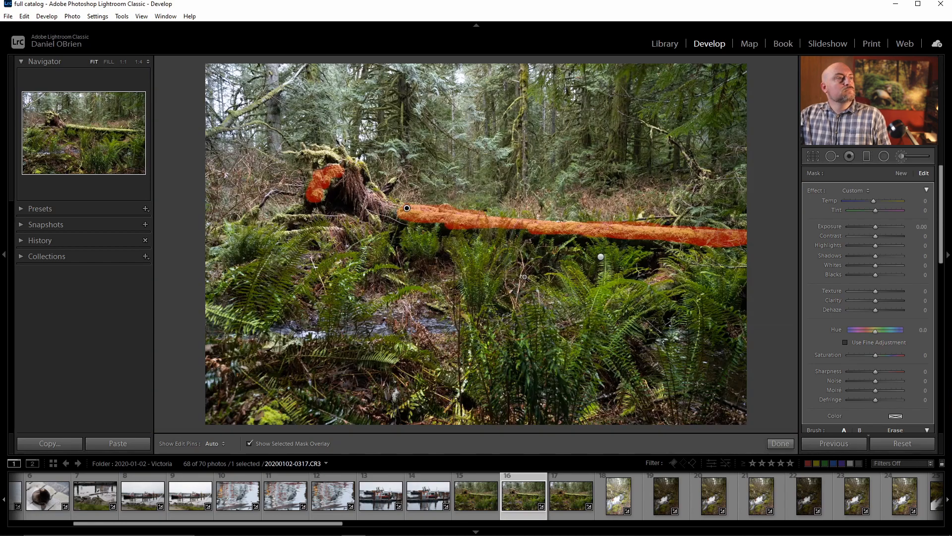
# Erase the mask overspill above the right-hand section of the log, out to the edge of the photo.
pyautogui.click(639, 229)
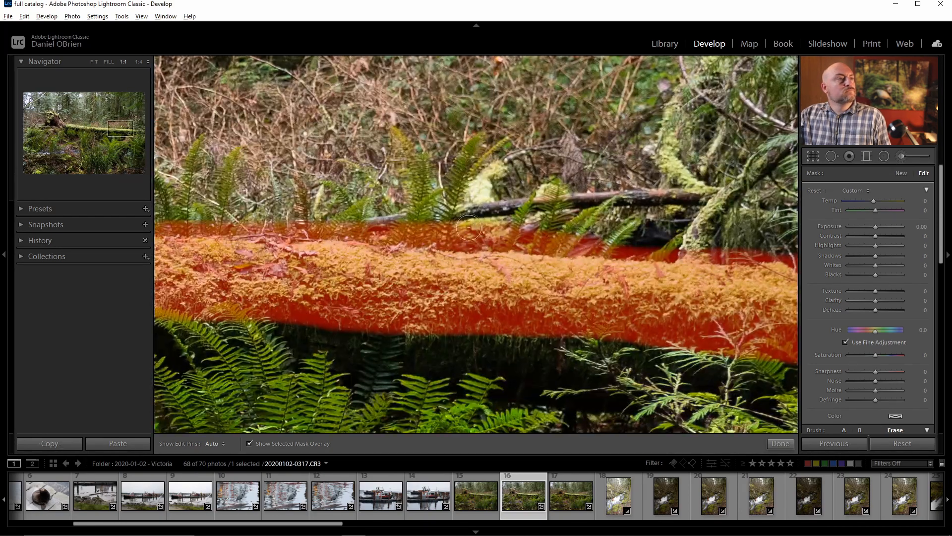
pyautogui.moveTo(308, 220)
pyautogui.mouseDown()
pyautogui.moveTo(340, 222)
pyautogui.moveTo(409, 229)
pyautogui.moveTo(654, 230)
pyautogui.moveTo(433, 230)
pyautogui.moveTo(801, 246)
pyautogui.mouseUp()
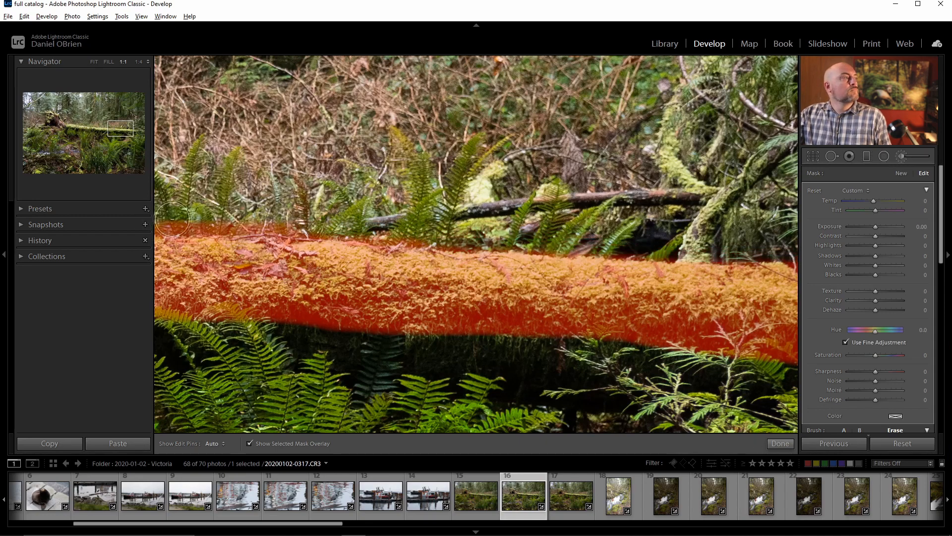
pyautogui.press('space')
pyautogui.moveTo(699, 307); pyautogui.dragTo(329, 309)
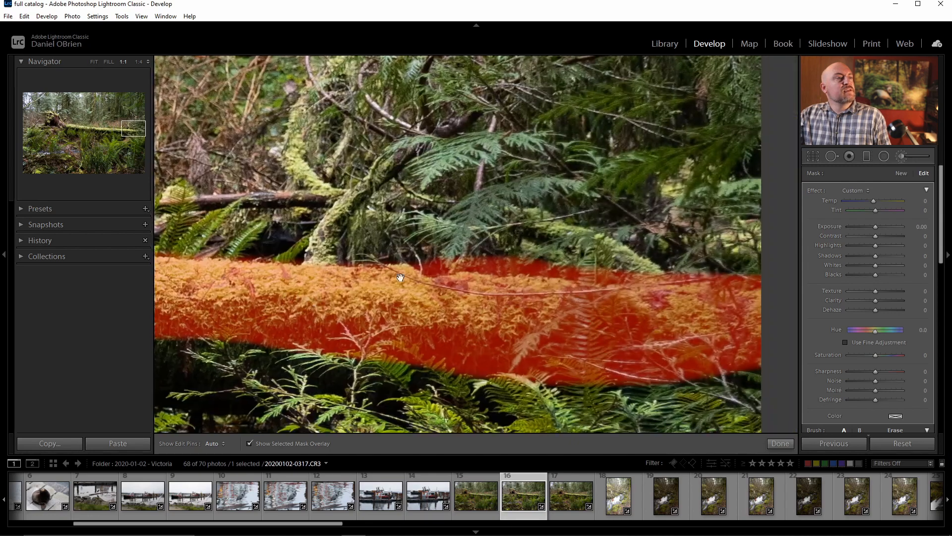
pyautogui.moveTo(431, 258)
pyautogui.mouseDown()
pyautogui.moveTo(573, 247)
pyautogui.moveTo(449, 248)
pyautogui.moveTo(736, 259)
pyautogui.mouseUp()
# Limit the log mask with a luminance range mask and set its range to 80/100.
pyautogui.scroll(-3, 839, 393)
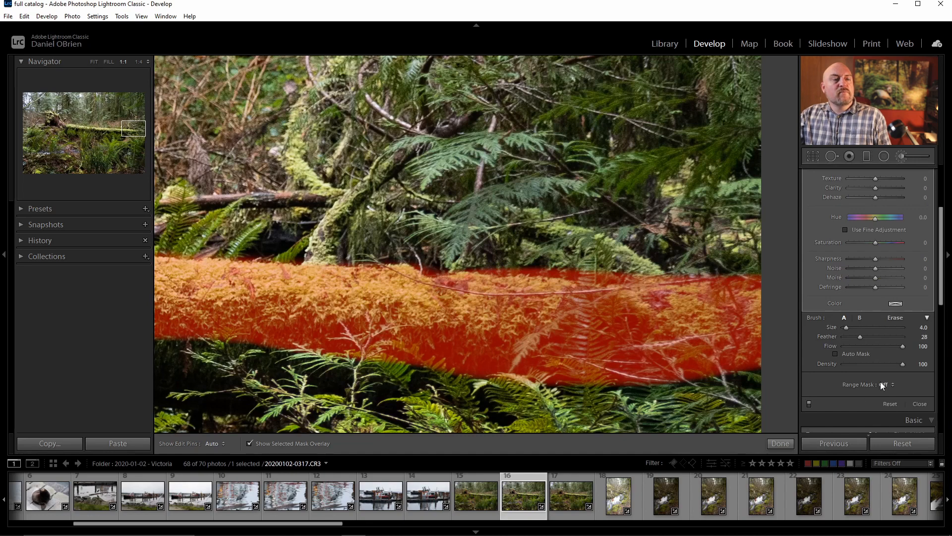
pyautogui.click(886, 385)
pyautogui.click(880, 417)
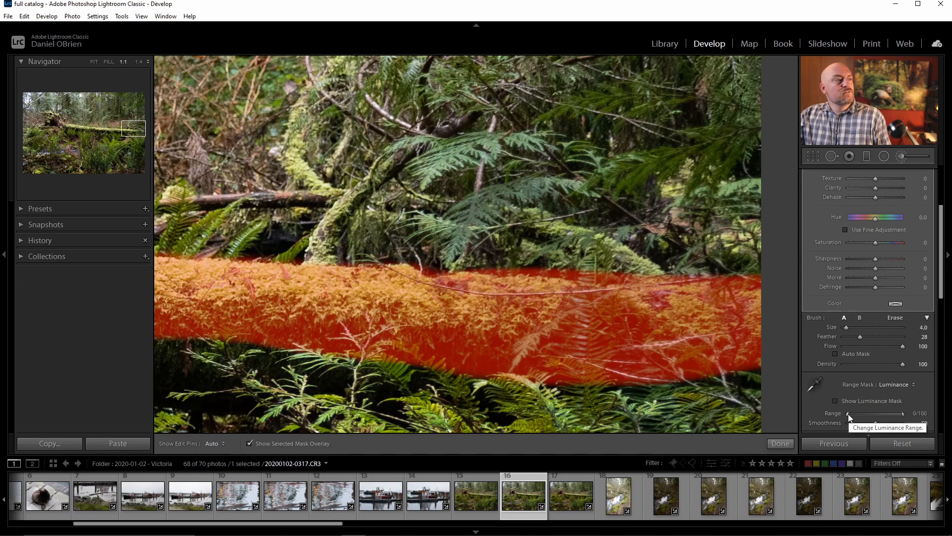
pyautogui.moveTo(849, 414); pyautogui.dragTo(878, 409)
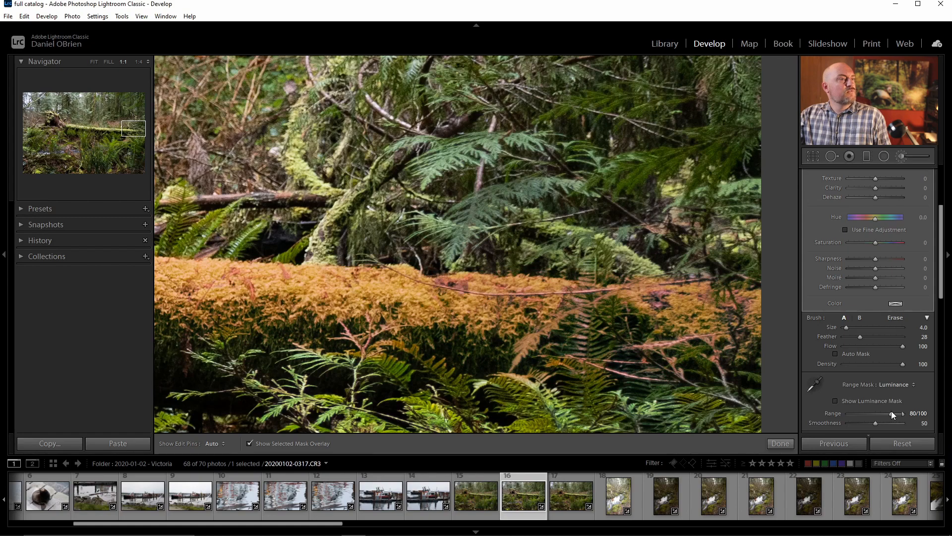
# Hide the mask overlay and set the log mask's Highlights to -100.
pyautogui.moveTo(289, 258); pyautogui.dragTo(541, 265)
pyautogui.click(249, 444)
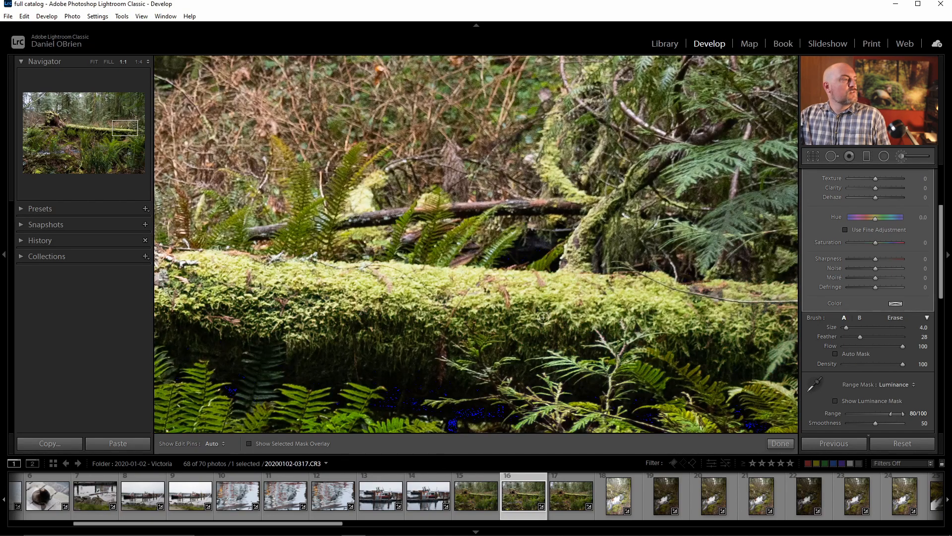
pyautogui.scroll(3, 818, 258)
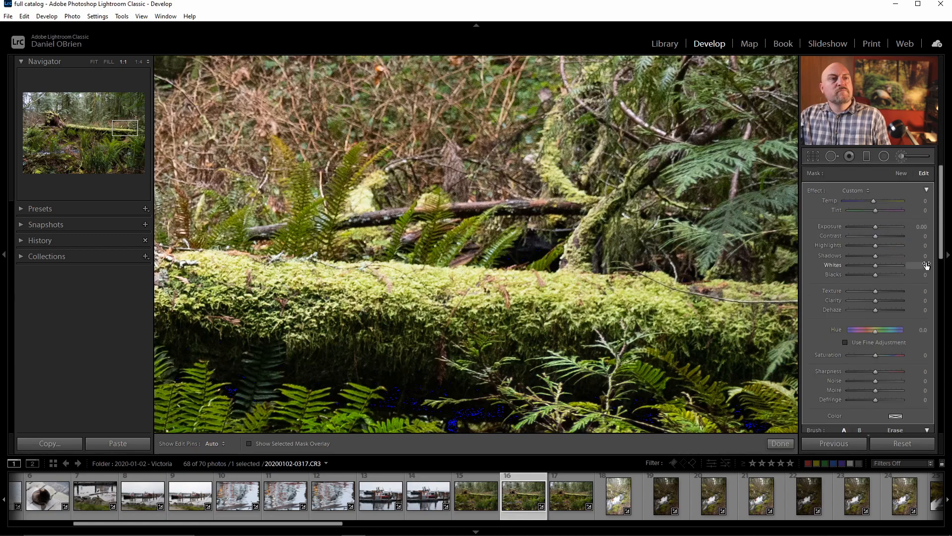
pyautogui.moveTo(922, 248); pyautogui.dragTo(873, 248)
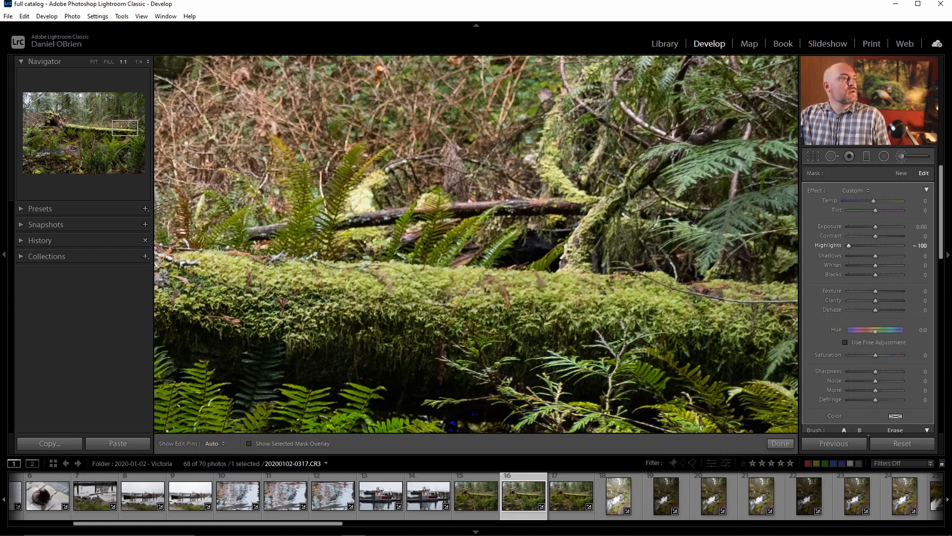
# Tint the log mask a warm yellow with a hue of about 42 and saturation of about 73%.
pyautogui.moveTo(400, 297); pyautogui.dragTo(608, 278)
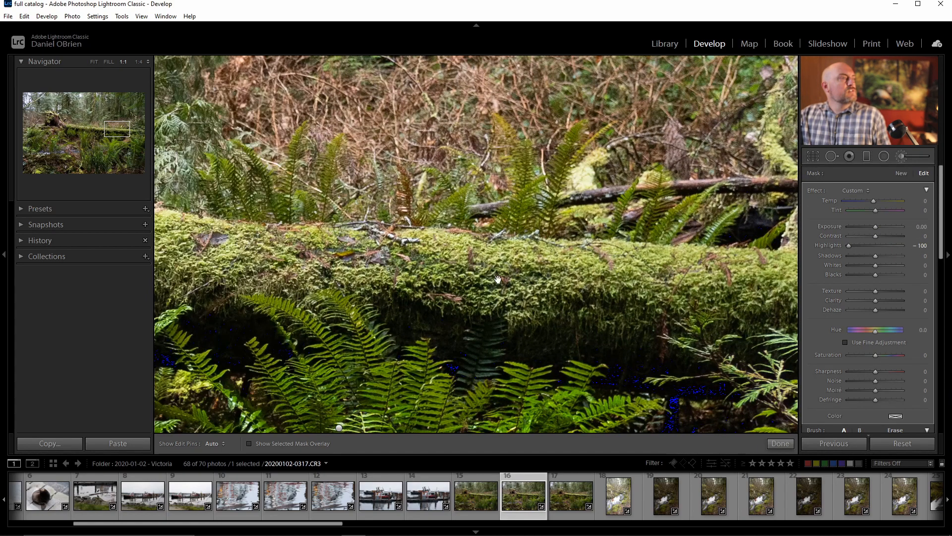
pyautogui.moveTo(437, 284); pyautogui.dragTo(589, 280)
pyautogui.moveTo(518, 279); pyautogui.dragTo(522, 290)
pyautogui.moveTo(639, 292); pyautogui.dragTo(551, 290)
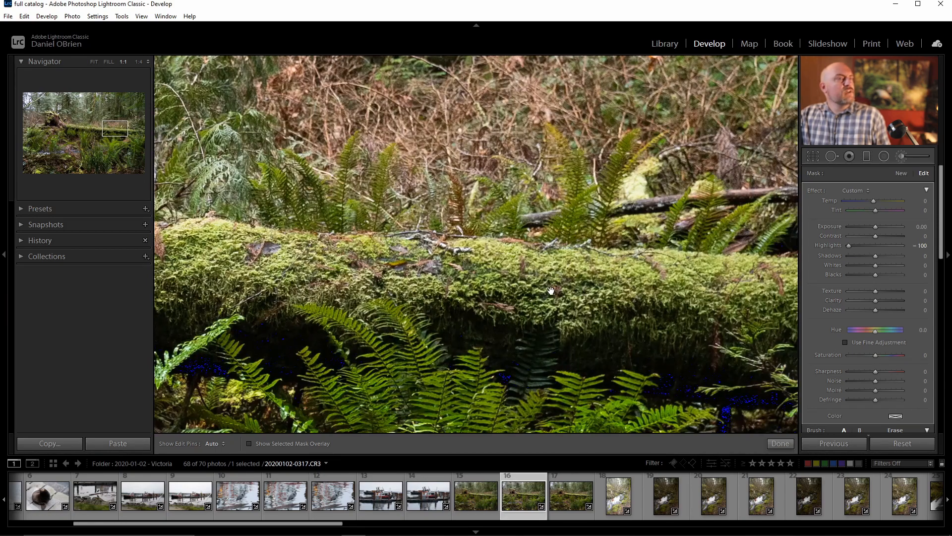
pyautogui.scroll(-4, 820, 410)
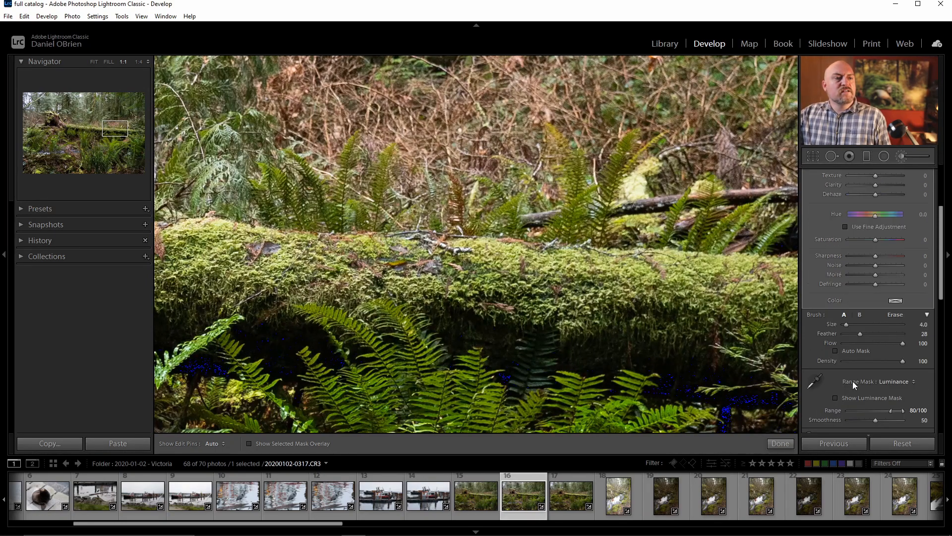
pyautogui.click(898, 301)
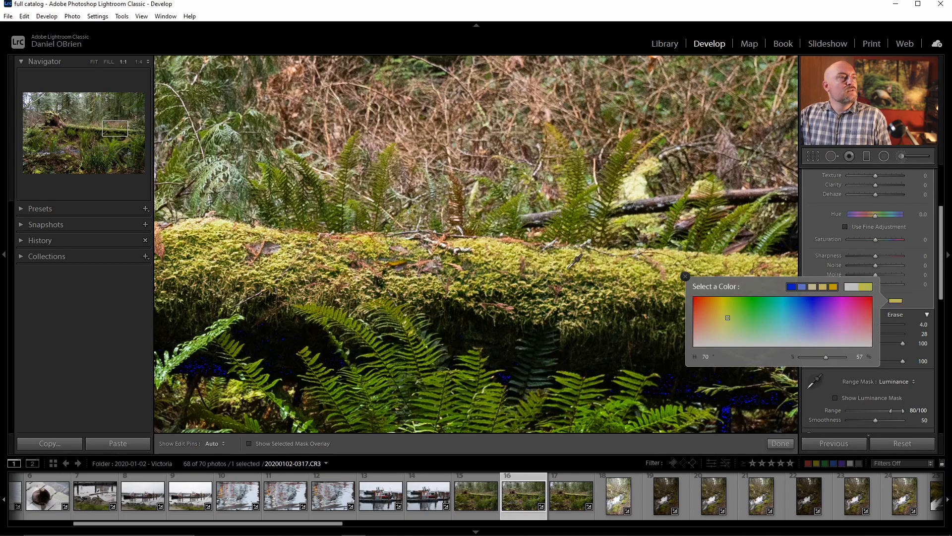
pyautogui.click(703, 299)
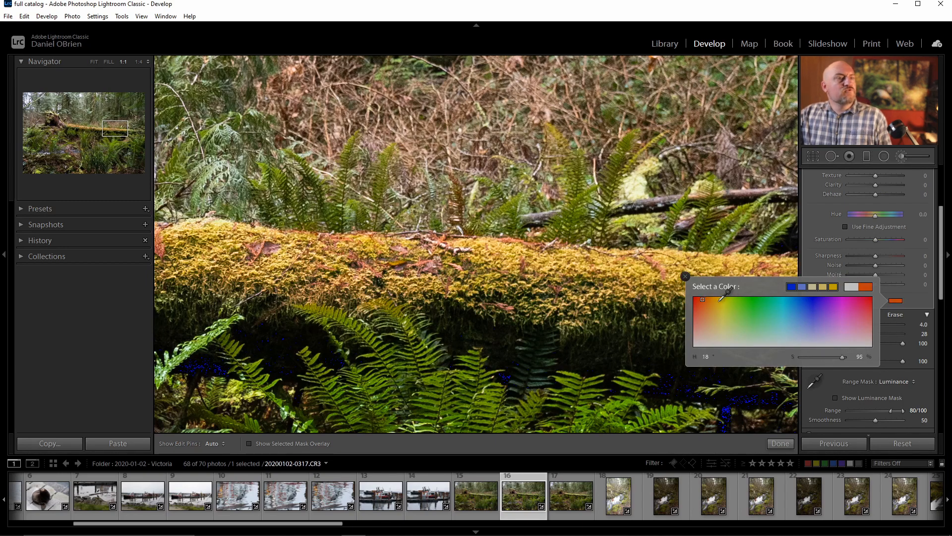
pyautogui.click(724, 304)
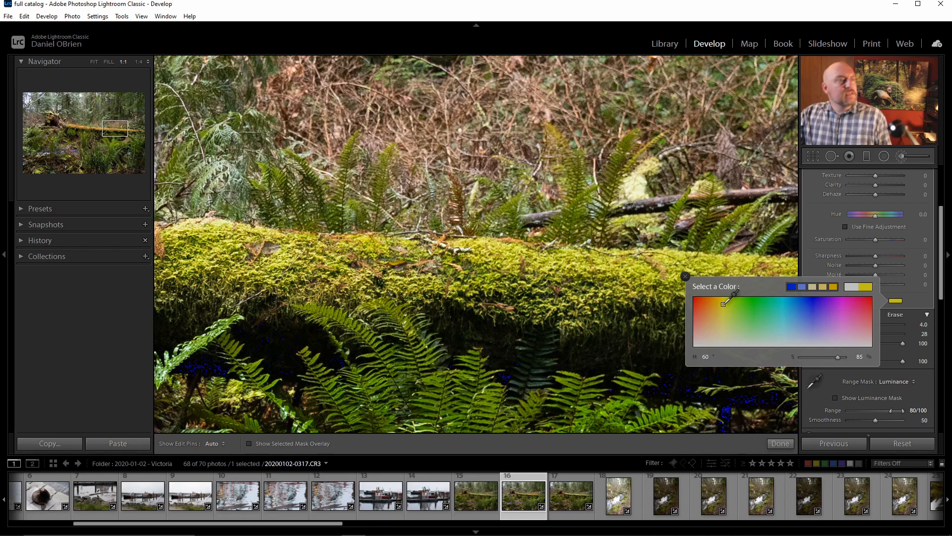
pyautogui.moveTo(724, 303)
pyautogui.mouseDown()
pyautogui.moveTo(623, 285)
pyautogui.moveTo(617, 268)
pyautogui.moveTo(662, 265)
pyautogui.moveTo(564, 263)
pyautogui.moveTo(478, 242)
pyautogui.moveTo(494, 237)
pyautogui.moveTo(359, 242)
pyautogui.moveTo(367, 240)
pyautogui.moveTo(332, 286)
pyautogui.moveTo(340, 283)
pyautogui.moveTo(246, 257)
pyautogui.moveTo(210, 231)
pyautogui.moveTo(585, 254)
pyautogui.moveTo(568, 264)
pyautogui.moveTo(703, 295)
pyautogui.moveTo(725, 321)
pyautogui.moveTo(720, 311)
pyautogui.mouseUp()
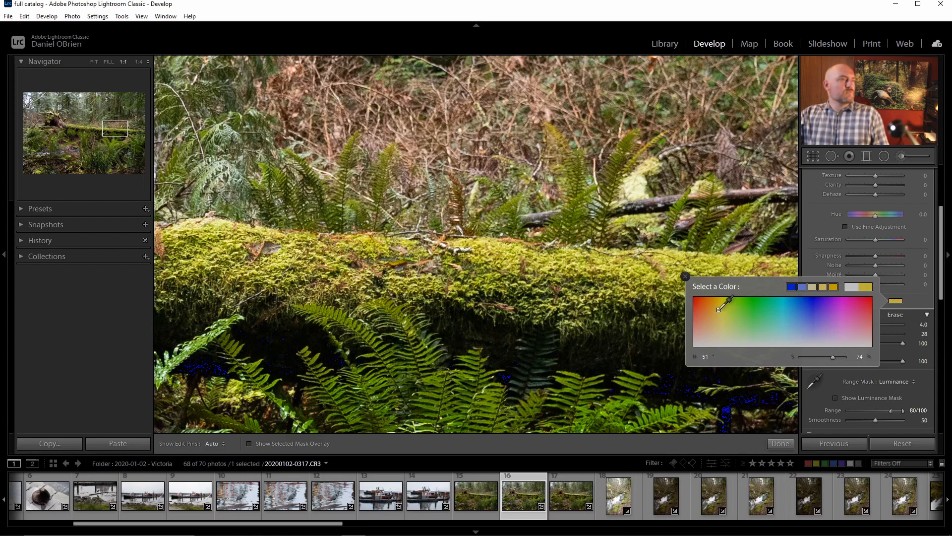
pyautogui.moveTo(723, 312); pyautogui.dragTo(714, 311)
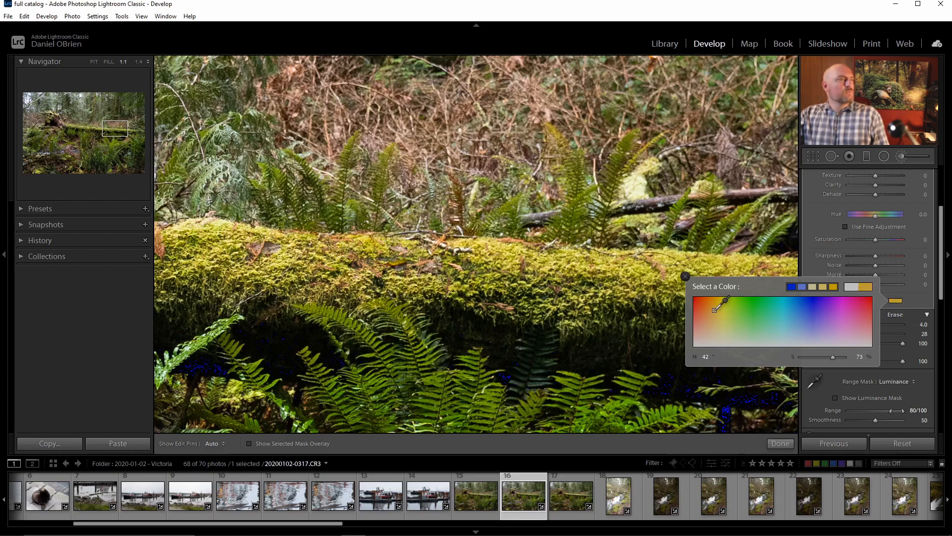
pyautogui.click(941, 267)
pyautogui.moveTo(942, 268); pyautogui.dragTo(942, 226)
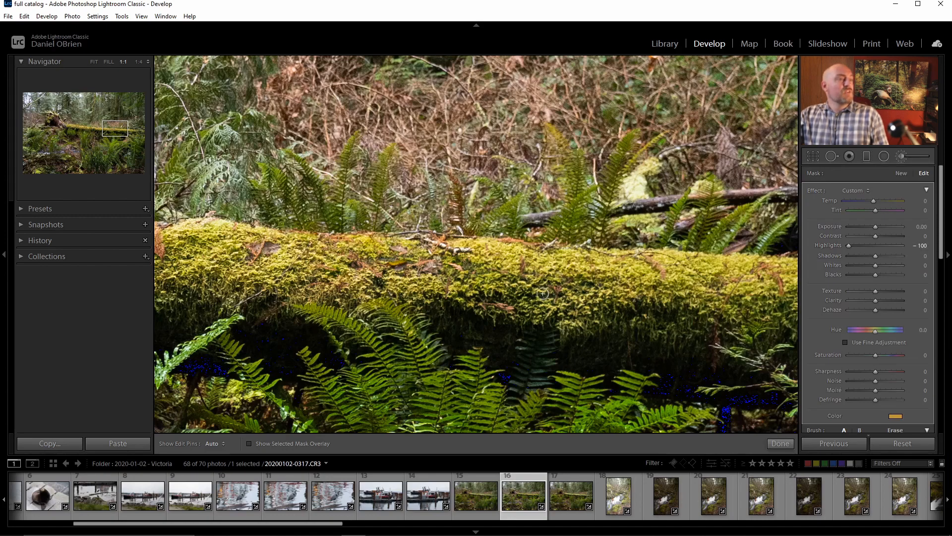
# Extend the log's tinted brush mask over the mossy root end, hiding the edit pins to judge the coverage.
pyautogui.click(516, 281)
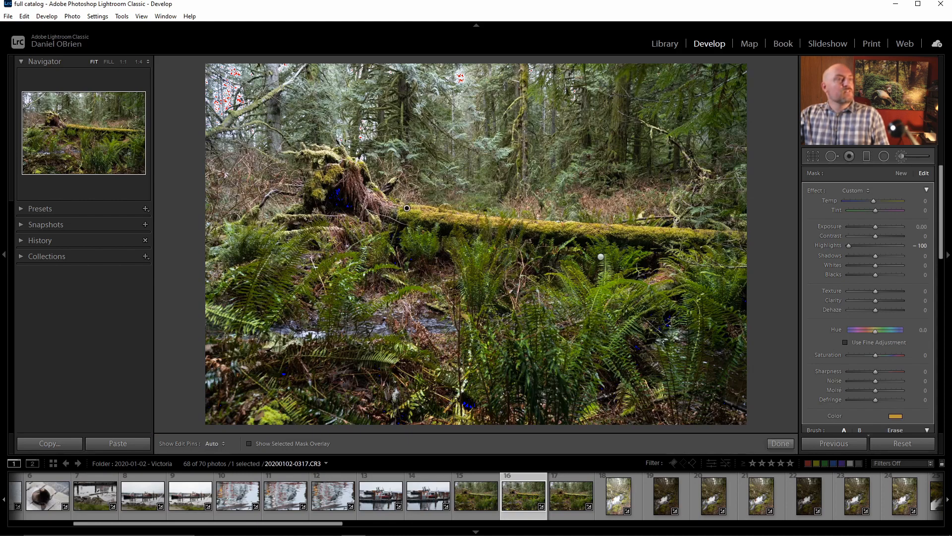
pyautogui.press('h')
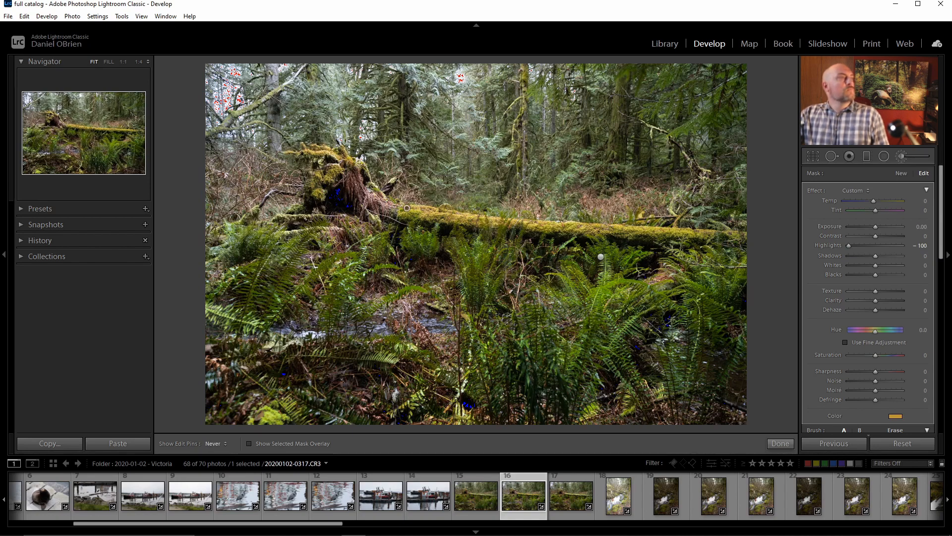
pyautogui.press('h')
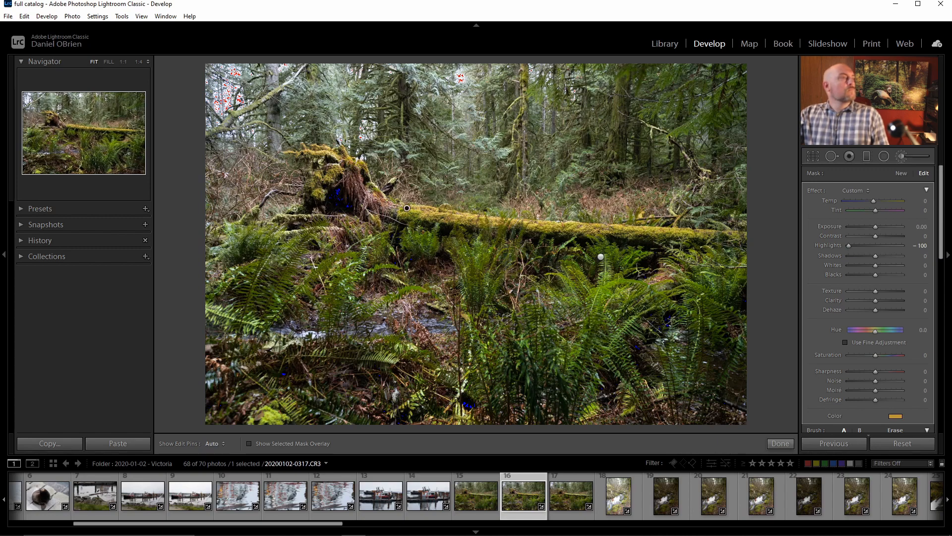
pyautogui.press('h')
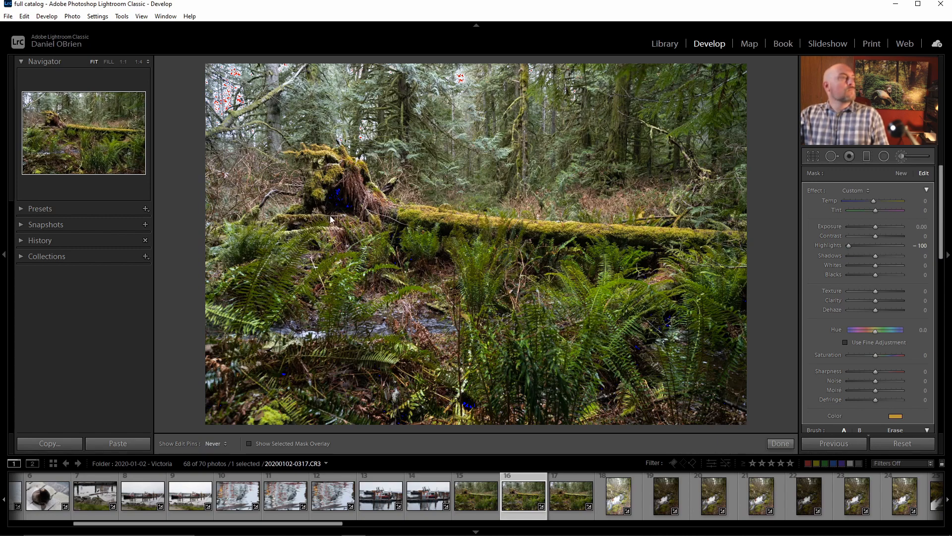
pyautogui.press('h')
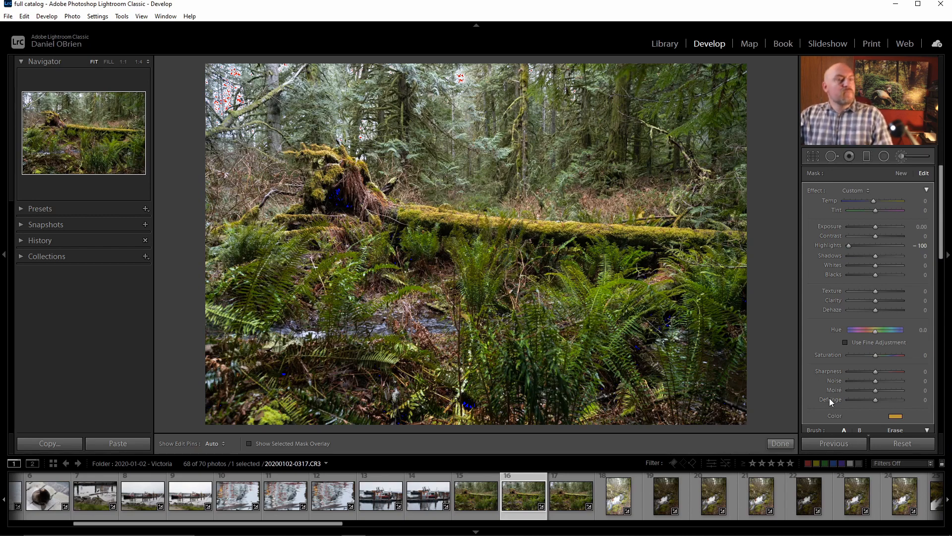
# Switch all Adjustment Brush edits off and on repeatedly to compare the photo before and after.
pyautogui.scroll(-3, 830, 397)
pyautogui.scroll(-2, 817, 390)
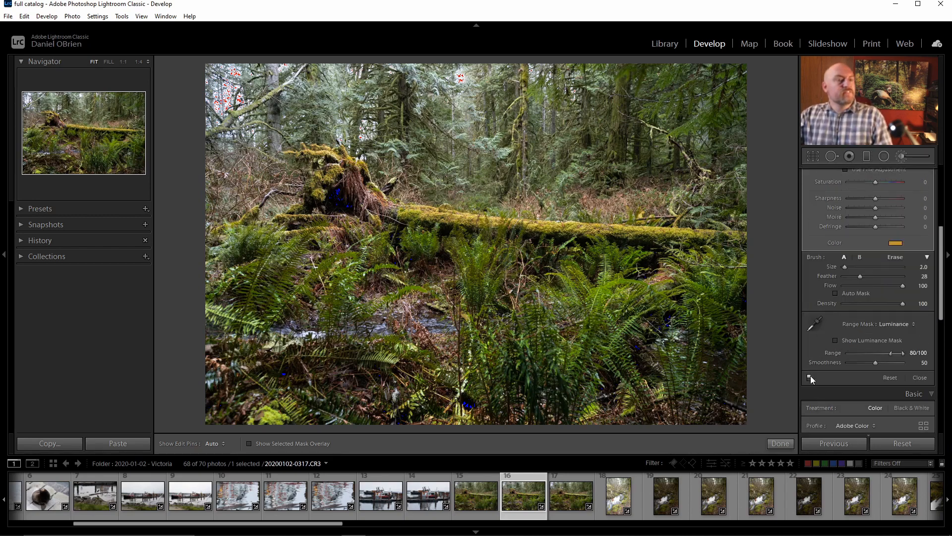
pyautogui.click(810, 378)
pyautogui.click(810, 377)
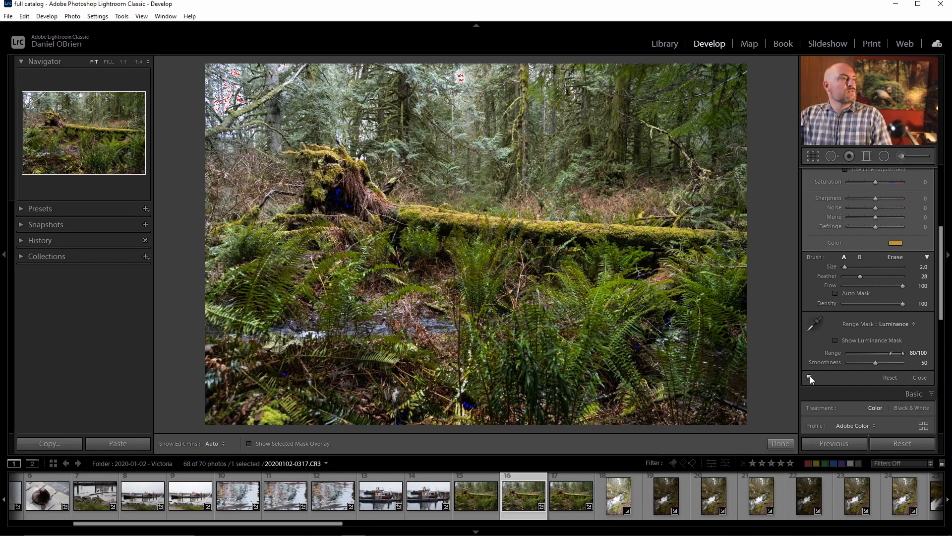
pyautogui.click(810, 377)
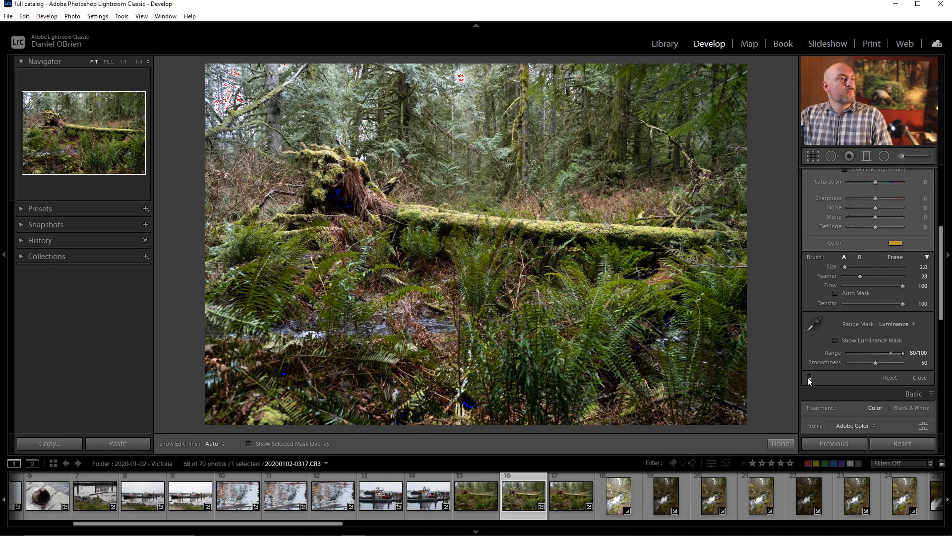
pyautogui.click(810, 377)
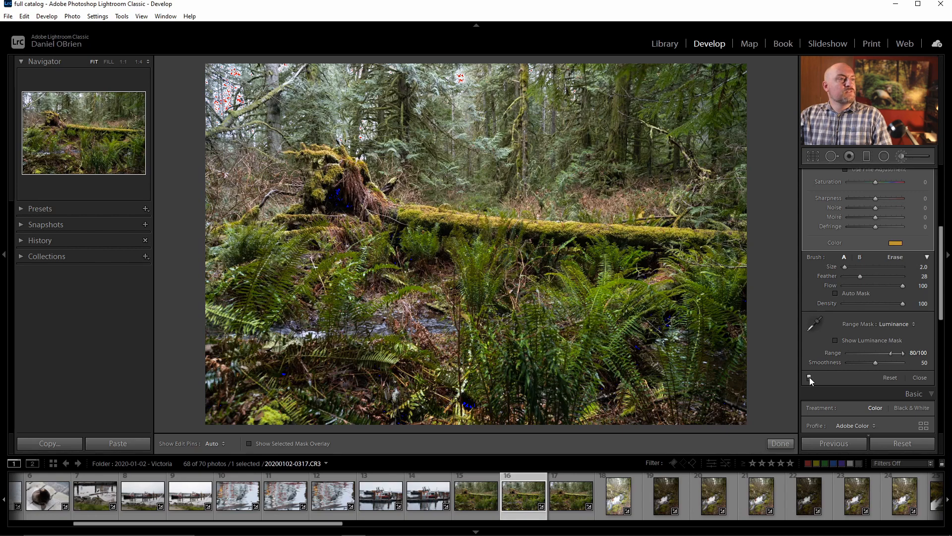
pyautogui.click(810, 377)
pyautogui.click(810, 378)
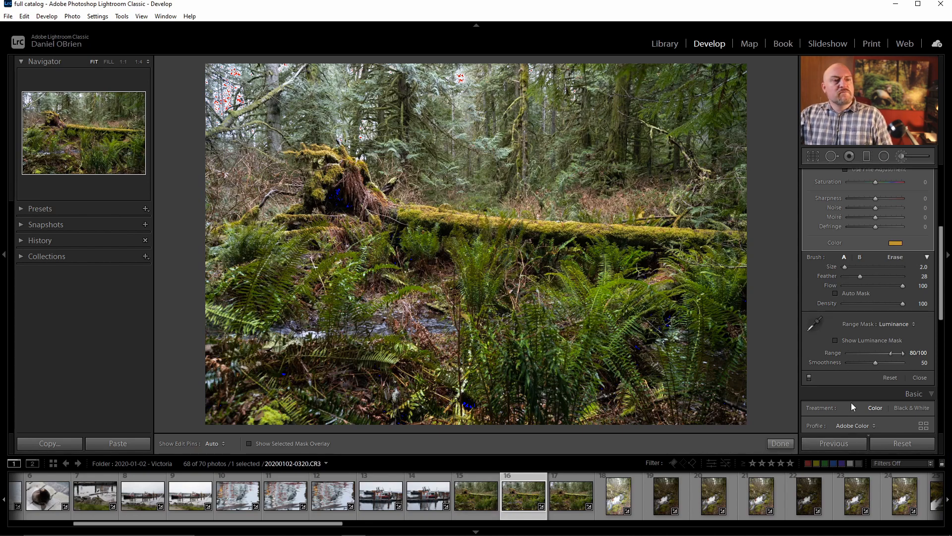
# Finish brush editing, reset the photo's develop settings and open it as a Smart Object in Photoshop.
pyautogui.click(780, 442)
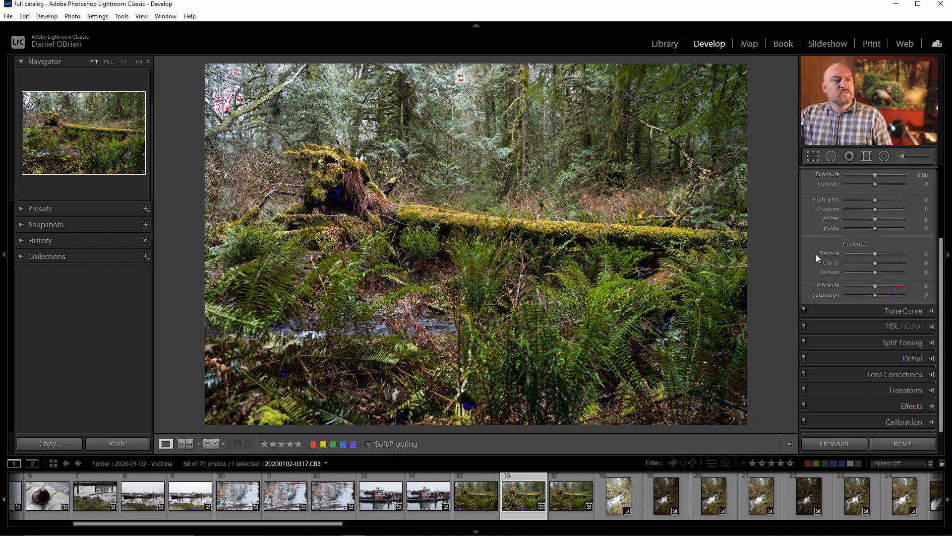
pyautogui.click(907, 444)
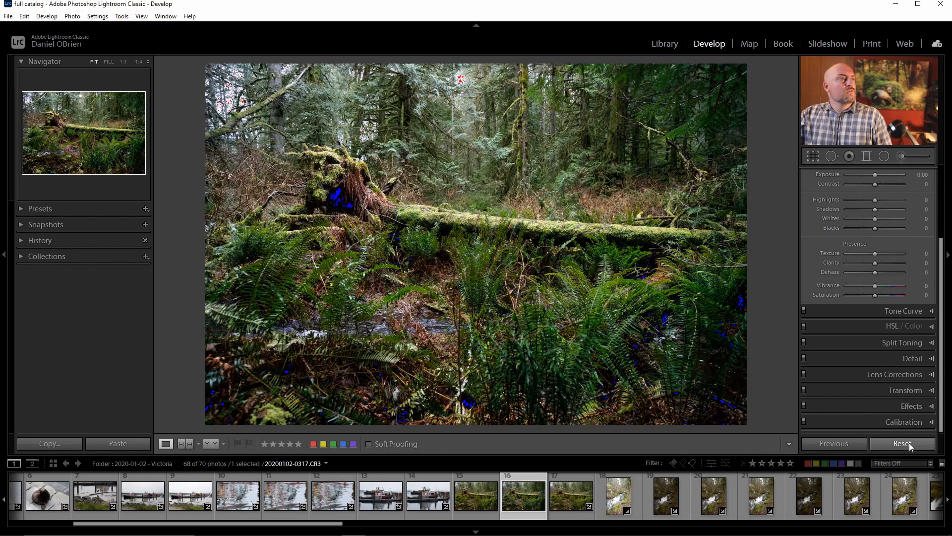
pyautogui.rightClick(453, 223)
pyautogui.moveTo(498, 319)
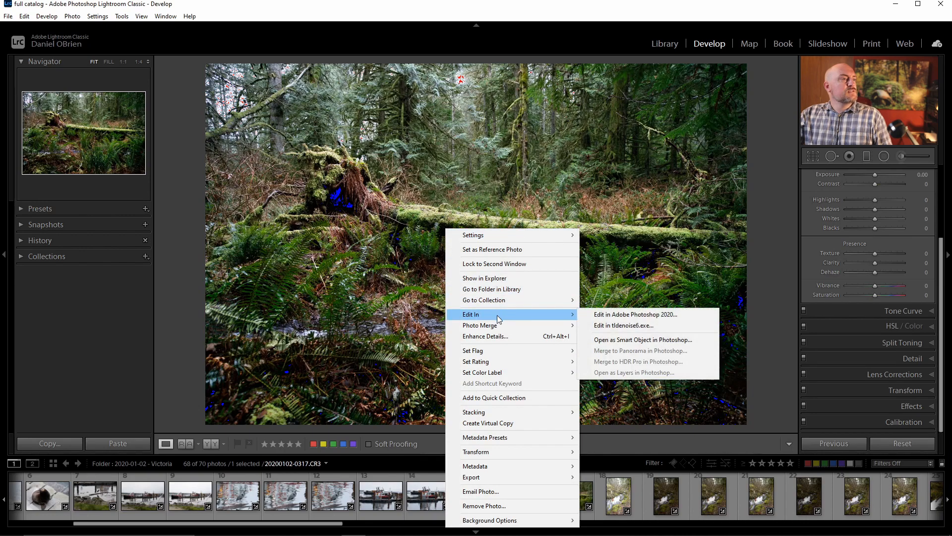
pyautogui.click(632, 342)
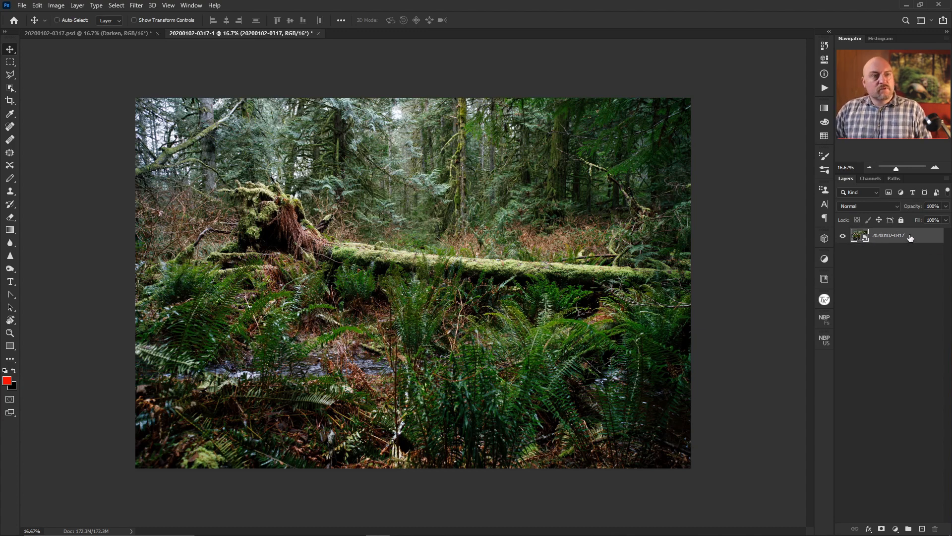
pyautogui.hotkey('ctrl', 'j')
pyautogui.hotkey('ctrl', 'j')
pyautogui.hotkey('ctrl', 'j')
pyautogui.hotkey('ctrl', 'j')
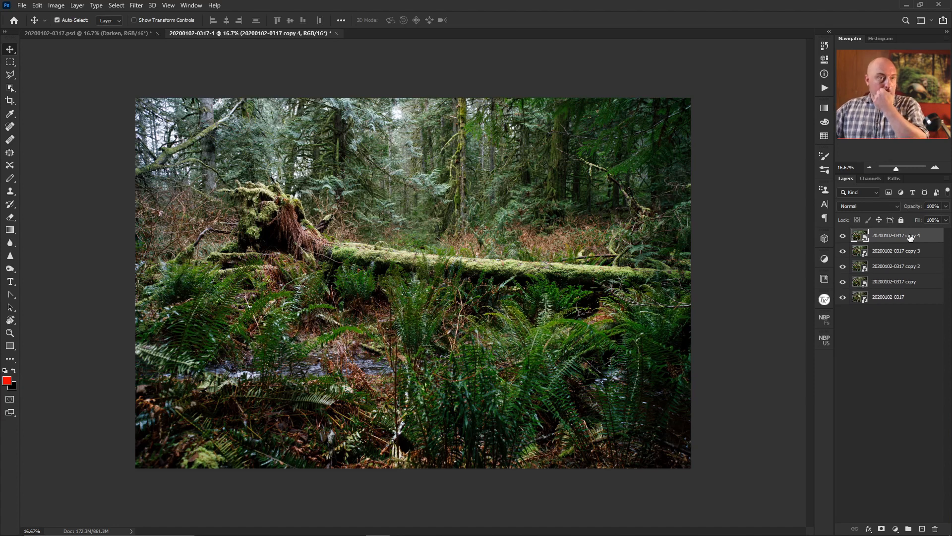
pyautogui.click(894, 286)
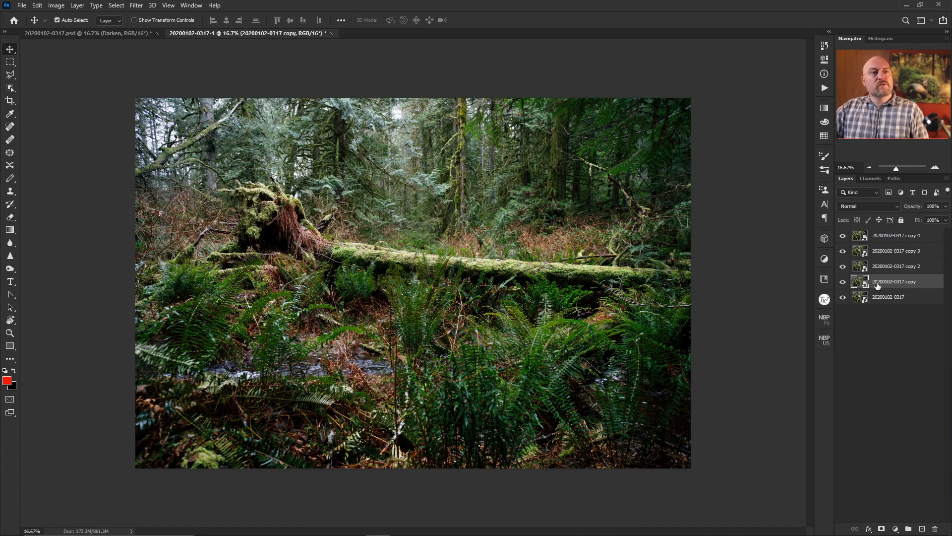
pyautogui.moveTo(842, 236); pyautogui.dragTo(842, 267)
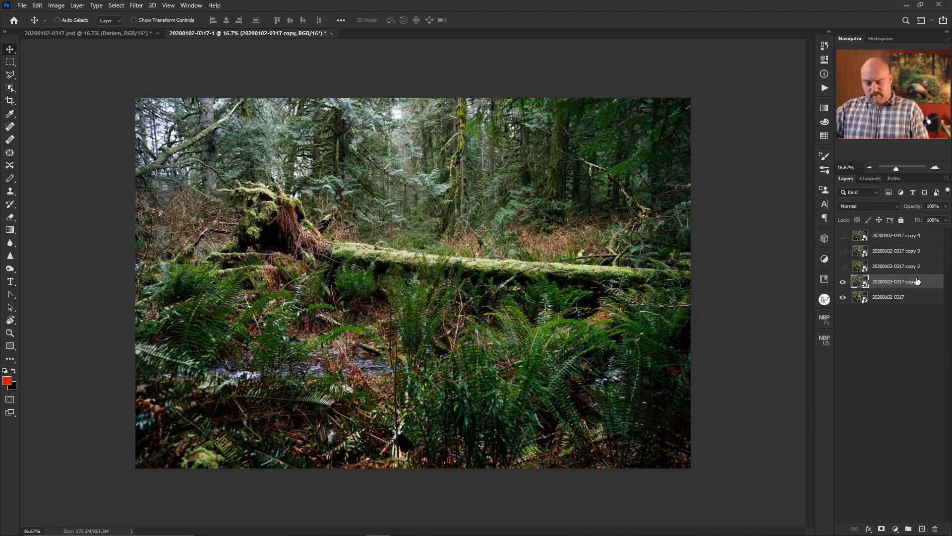
# Put the first layer copy into a new group named Darken.
pyautogui.hotkey('ctrl', 'g')
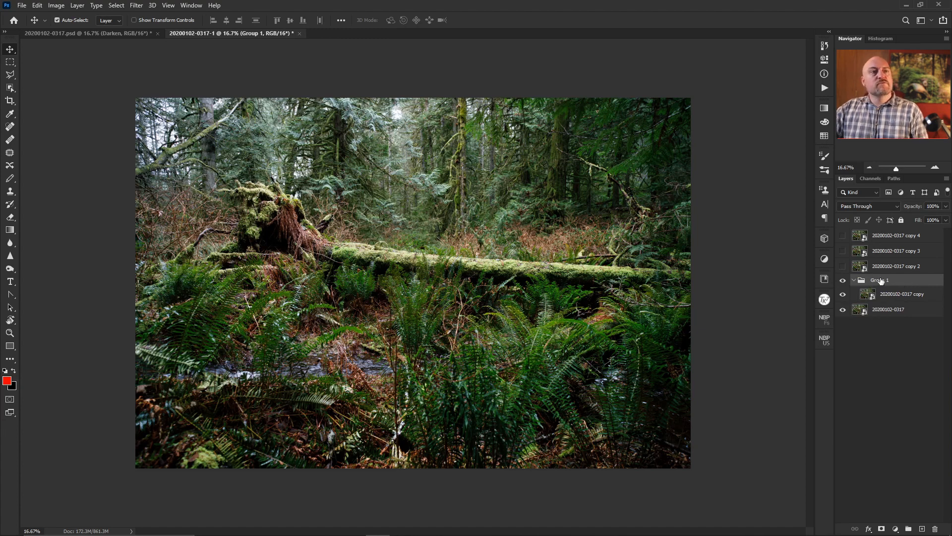
pyautogui.doubleClick(883, 283)
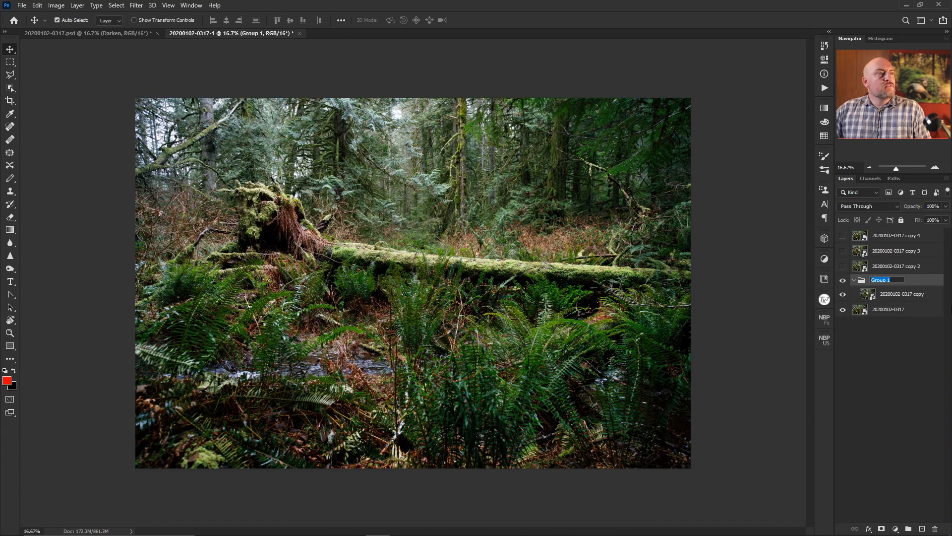
pyautogui.write('Darken')
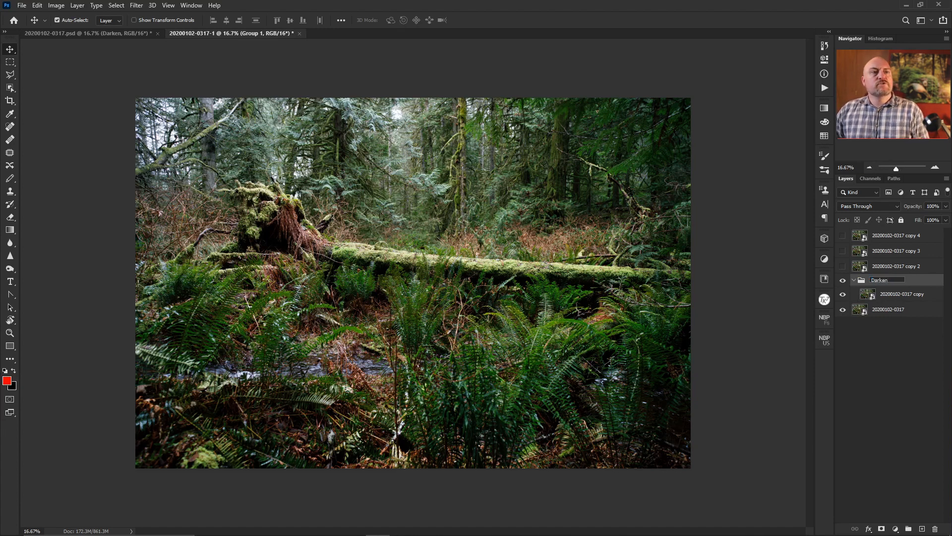
pyautogui.press('Return')
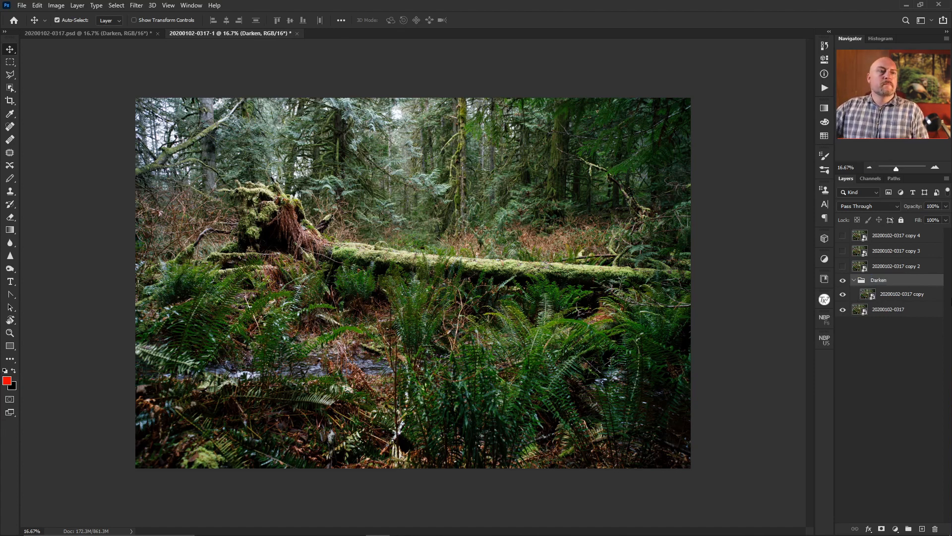
# Add an empty layer named Darken above the photo copy in the Darken group and set its blend mode to Darken.
pyautogui.click(909, 296)
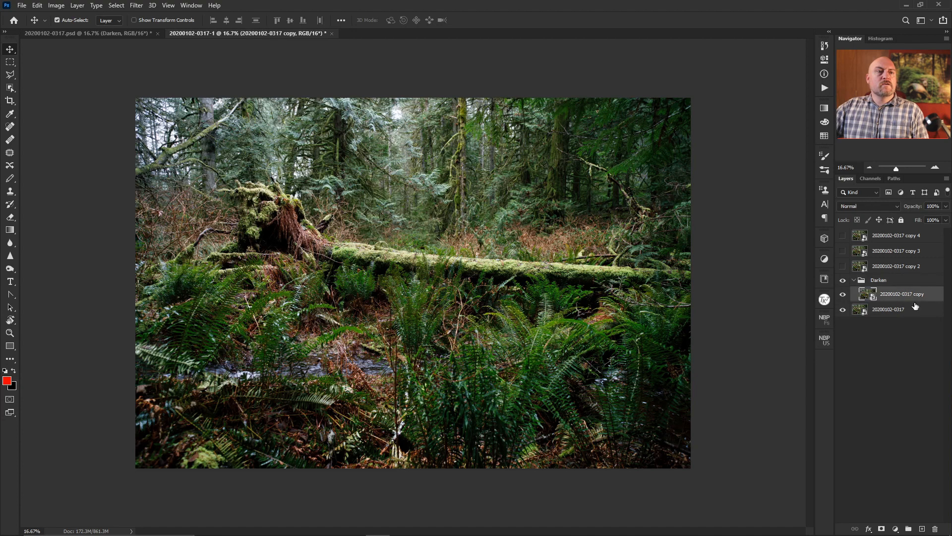
pyautogui.click(922, 529)
pyautogui.doubleClick(891, 294)
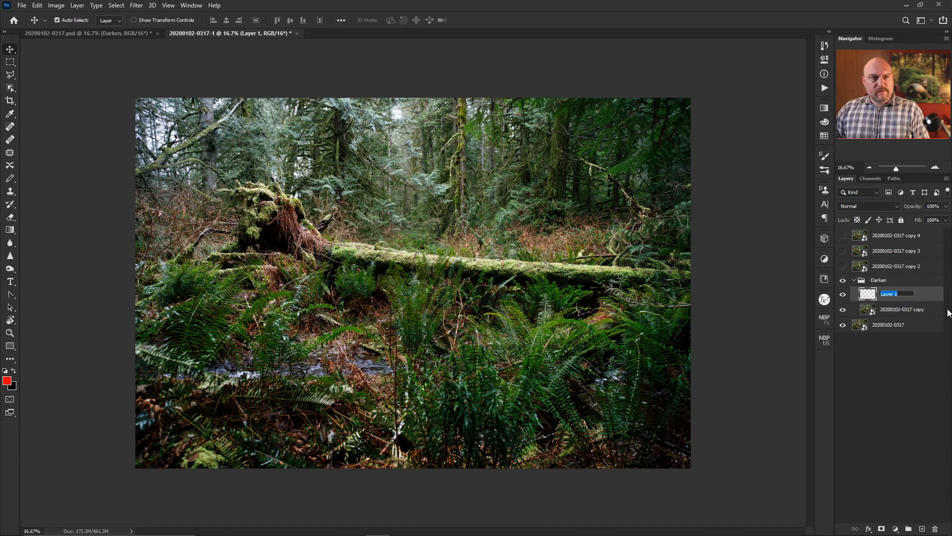
pyautogui.write('Dar')
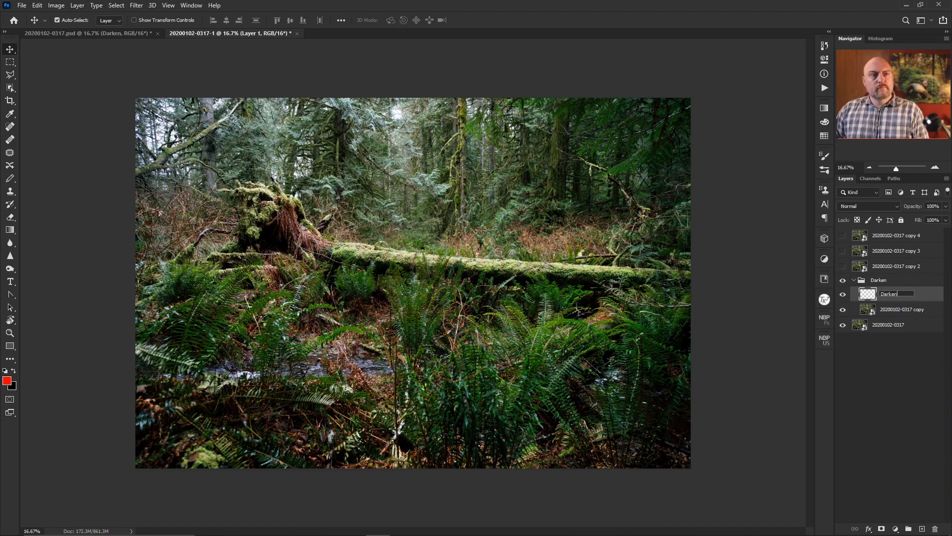
pyautogui.write('ken')
pyautogui.press('Return')
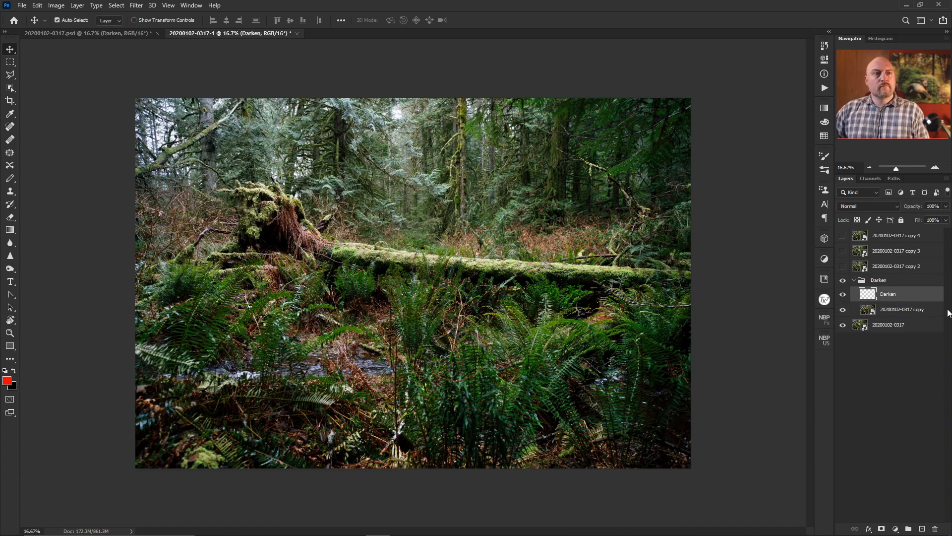
pyautogui.click(896, 206)
pyautogui.click(871, 232)
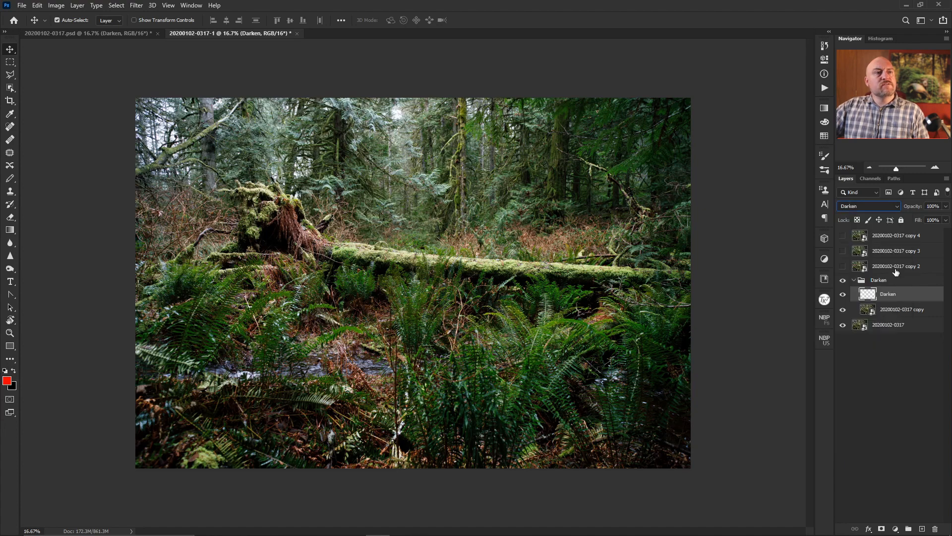
# Choose the Brush tool and sample a dark green from the central fern fronds below the mossy log as the foreground colour.
pyautogui.click(867, 207)
pyautogui.click(867, 207)
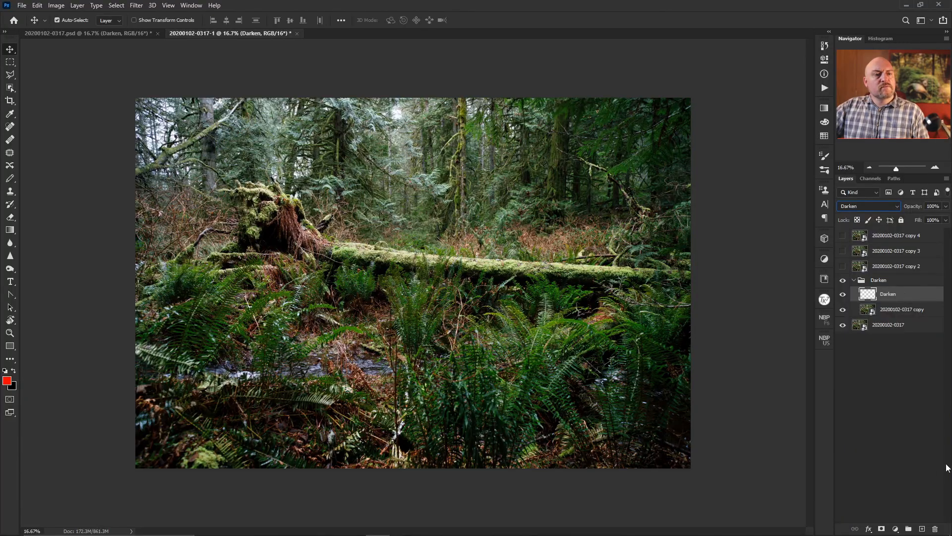
pyautogui.click(936, 167)
pyautogui.click(936, 168)
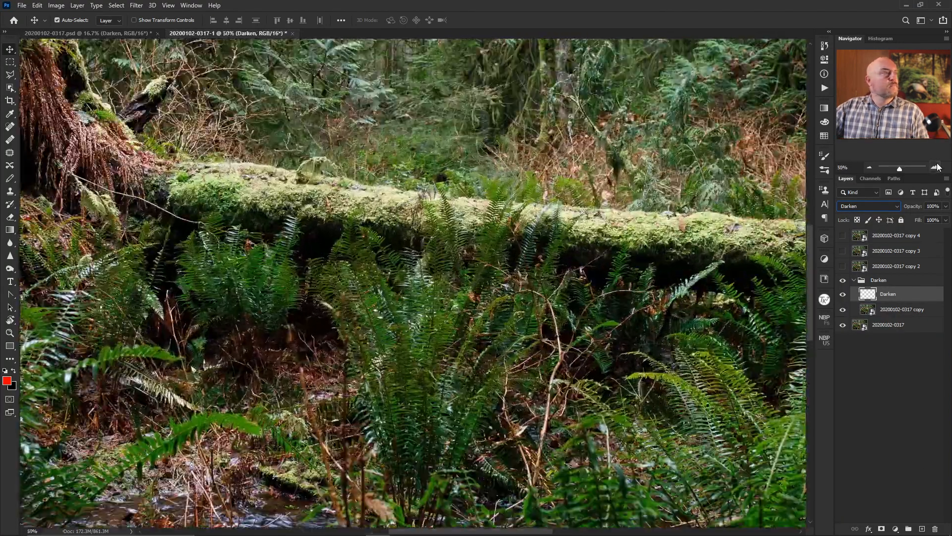
pyautogui.click(935, 168)
pyautogui.click(936, 168)
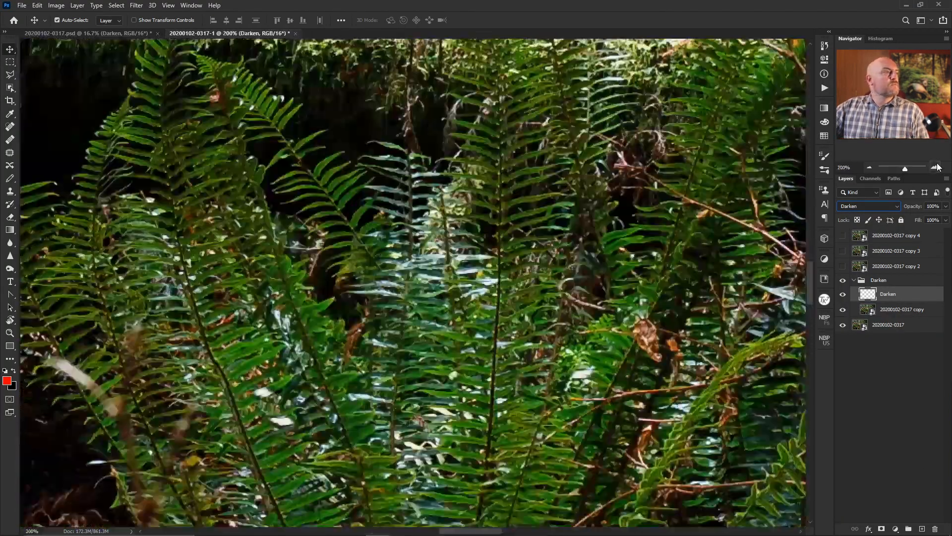
pyautogui.click(869, 167)
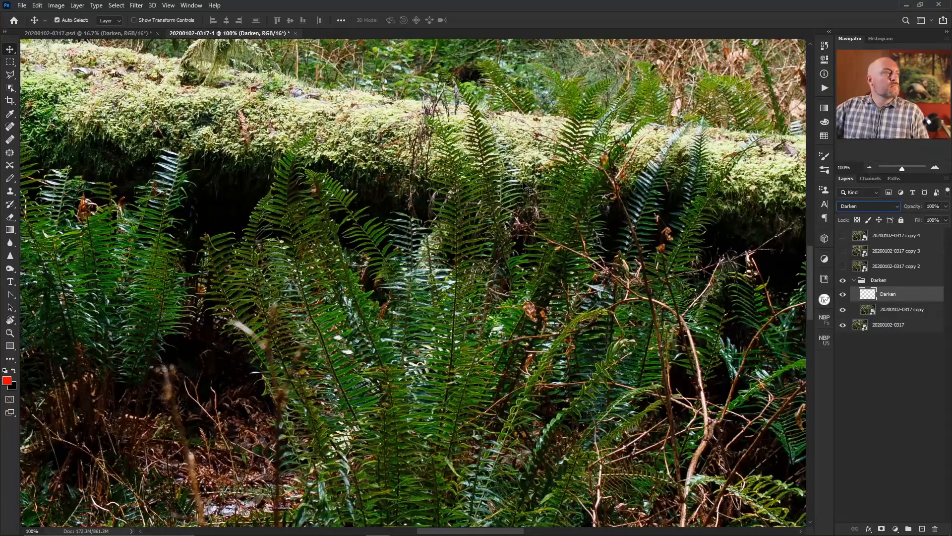
pyautogui.rightClick(10, 180)
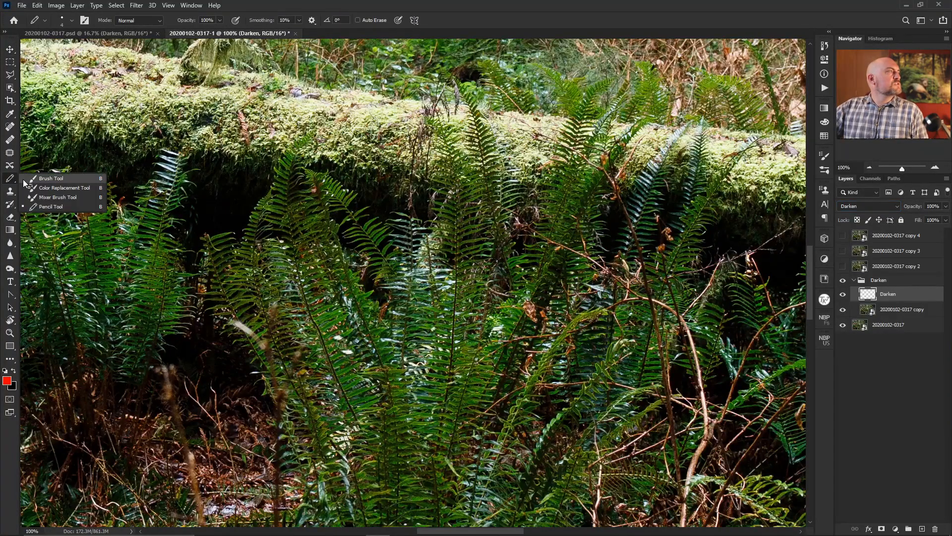
pyautogui.click(45, 178)
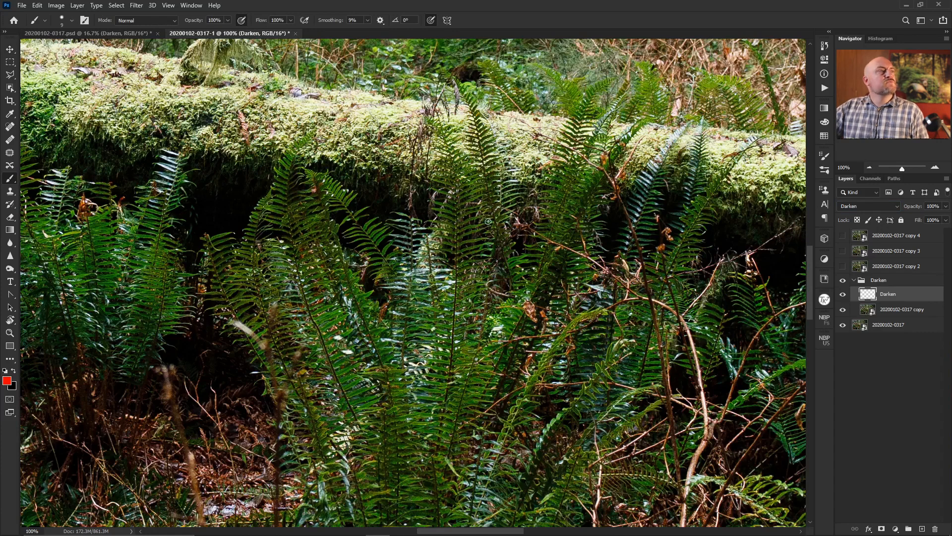
pyautogui.keyDown('alt'); pyautogui.click(468, 241); pyautogui.keyUp('alt')
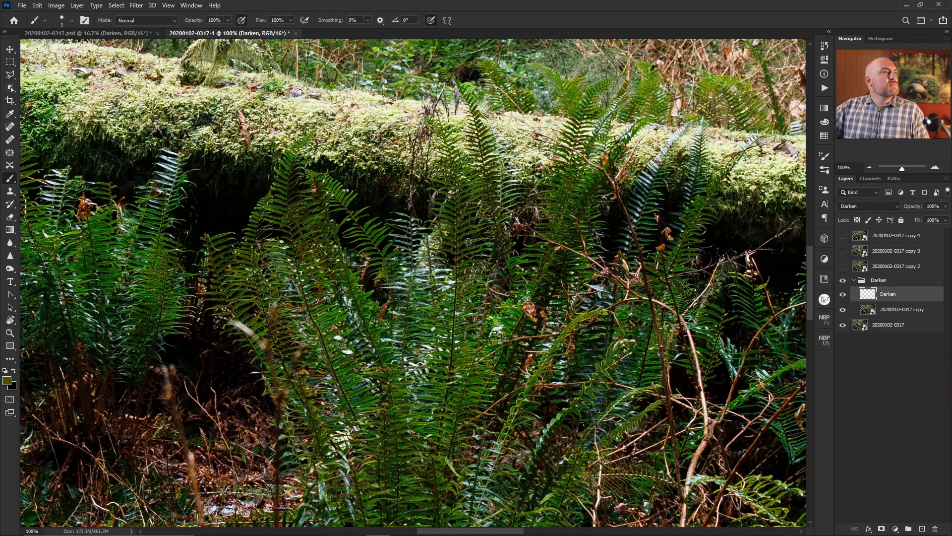
pyautogui.keyDown('alt'); pyautogui.click(468, 242); pyautogui.keyUp('alt')
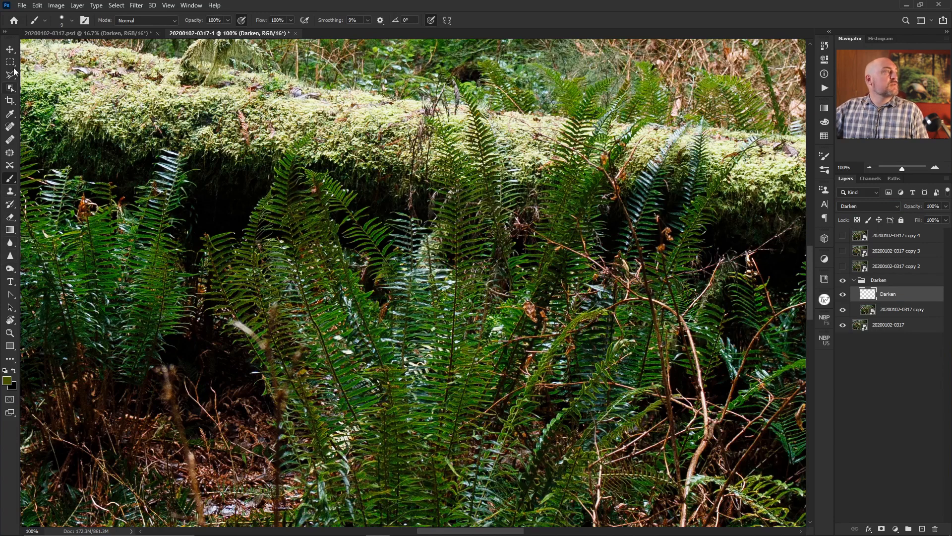
# Set the Eyedropper's sample size to 3 by 3 Average.
pyautogui.click(11, 118)
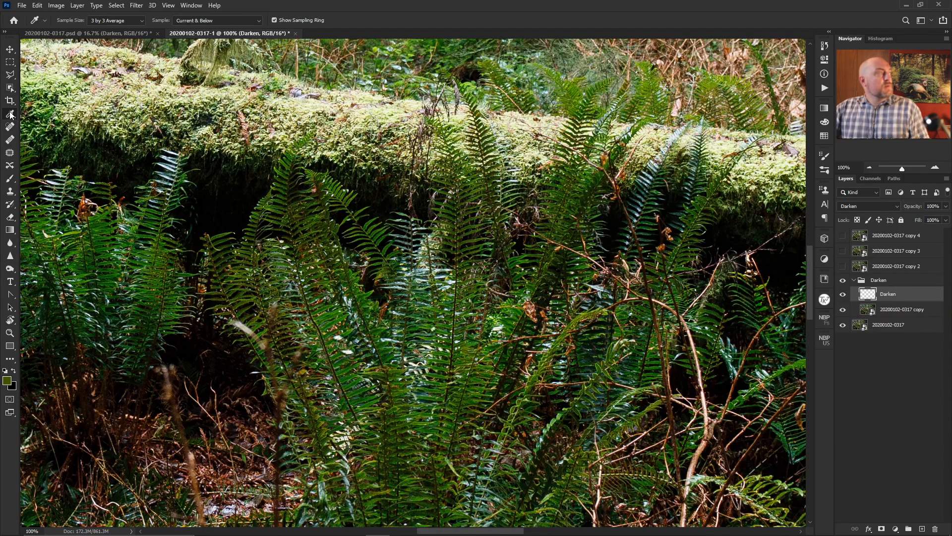
pyautogui.click(141, 22)
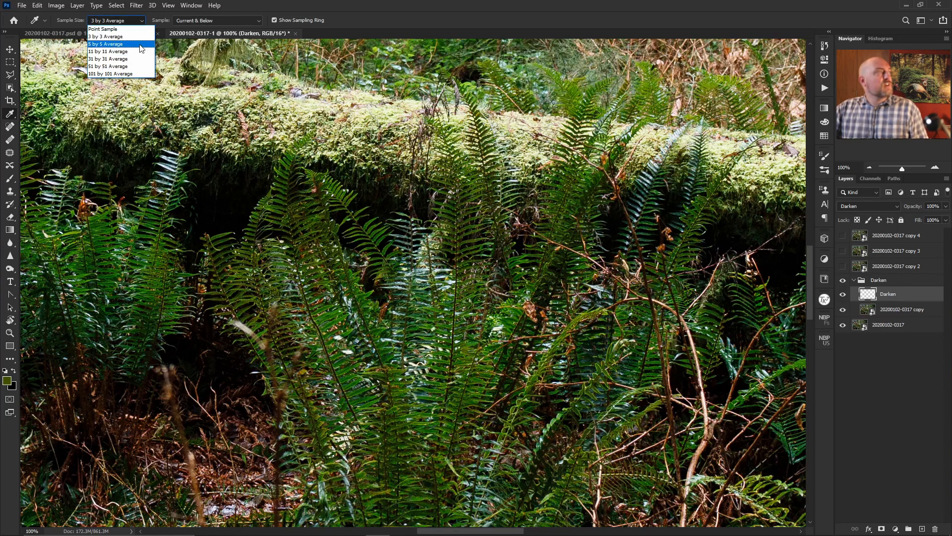
pyautogui.click(140, 36)
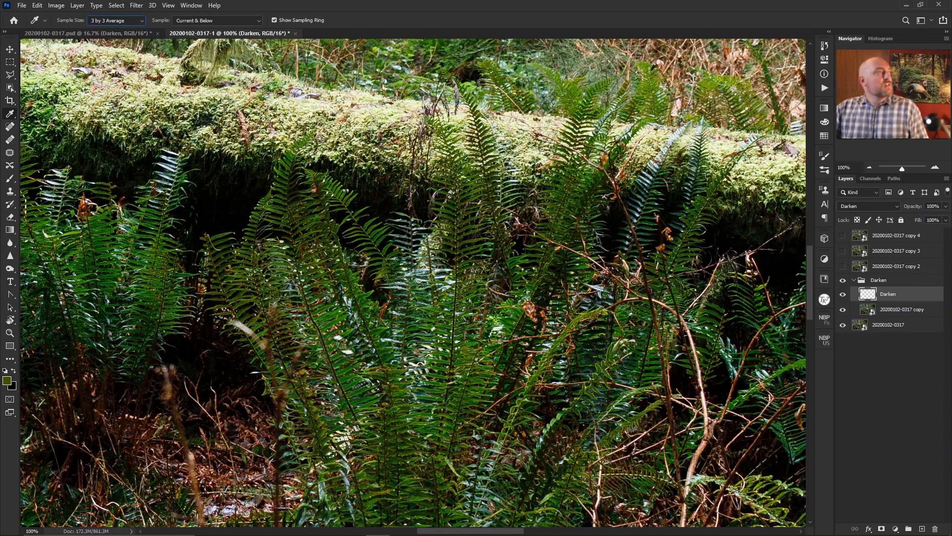
# Set the Brush flow to 25% and sample a brighter green from the fern fronds near the log.
pyautogui.click(11, 179)
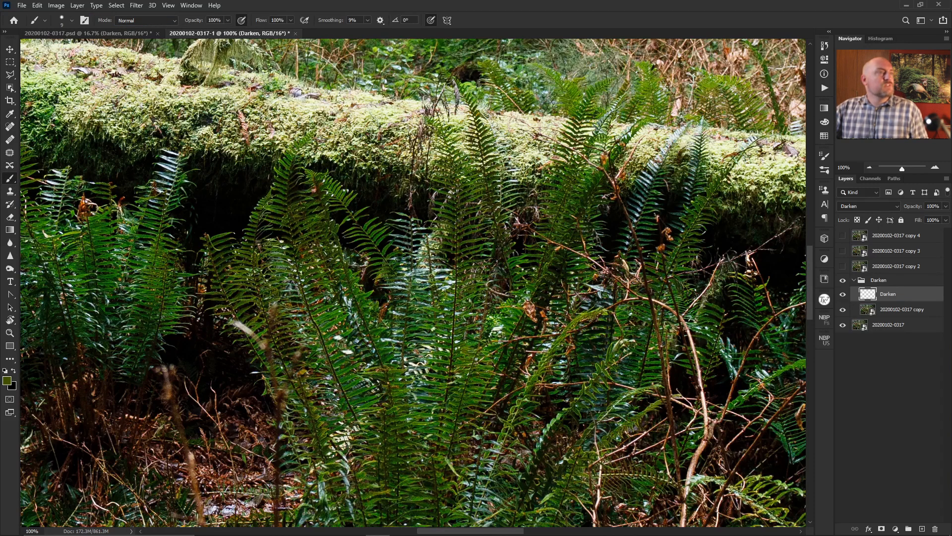
pyautogui.click(291, 20)
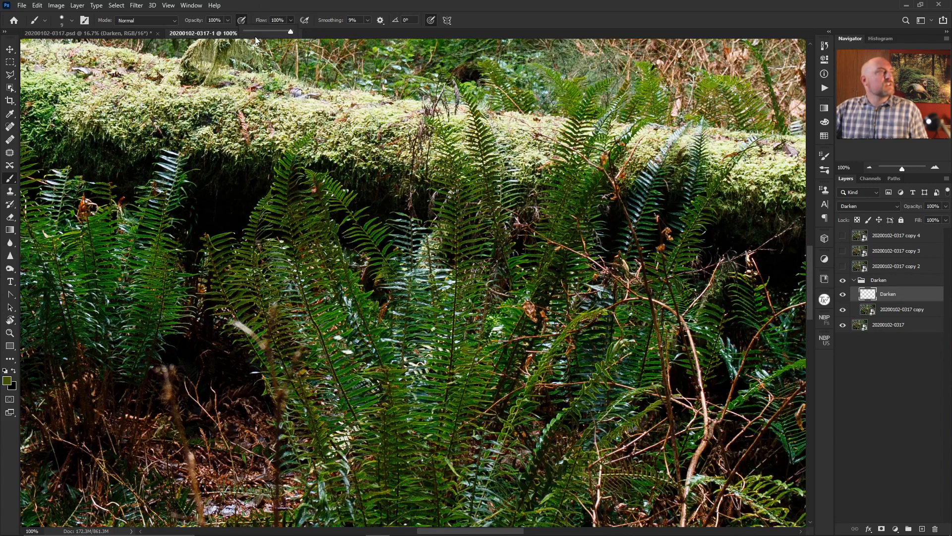
pyautogui.click(248, 31)
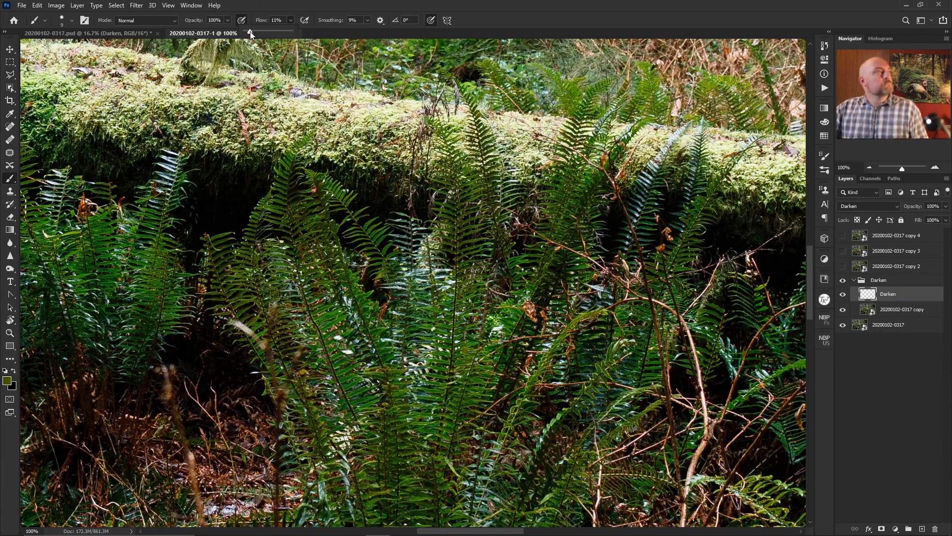
pyautogui.moveTo(249, 31); pyautogui.dragTo(251, 31)
pyautogui.click(427, 34)
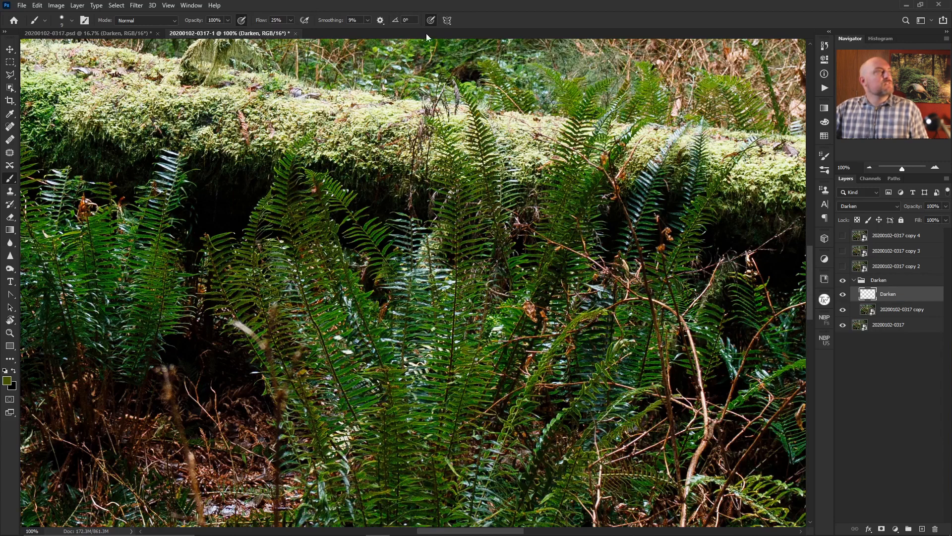
pyautogui.keyDown('alt'); pyautogui.click(655, 192); pyautogui.keyUp('alt')
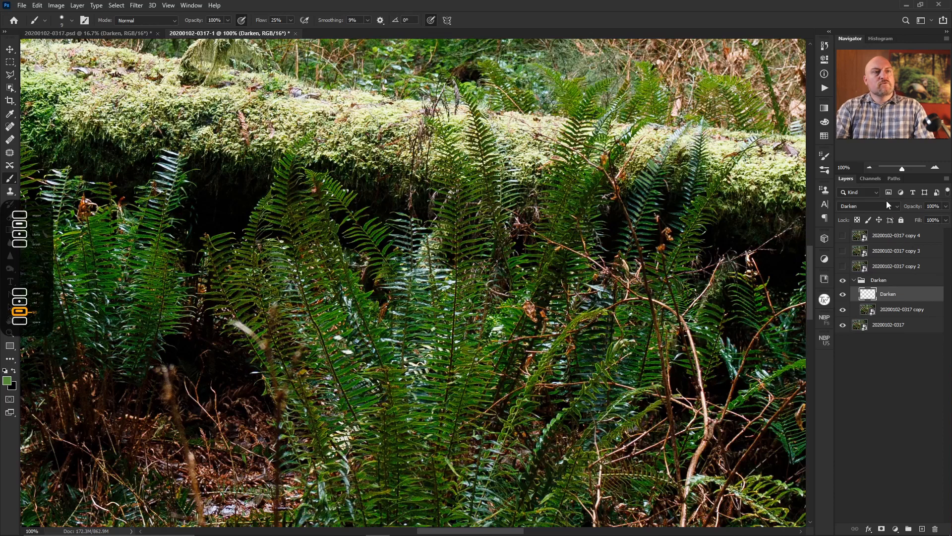
# Change the blend mode of the empty Darken layer to Multiply.
pyautogui.click(873, 206)
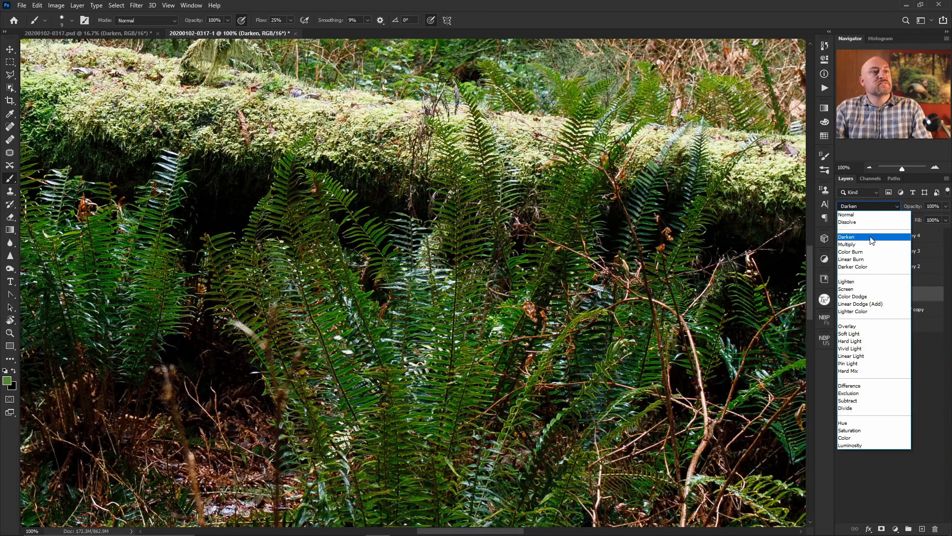
pyautogui.click(868, 237)
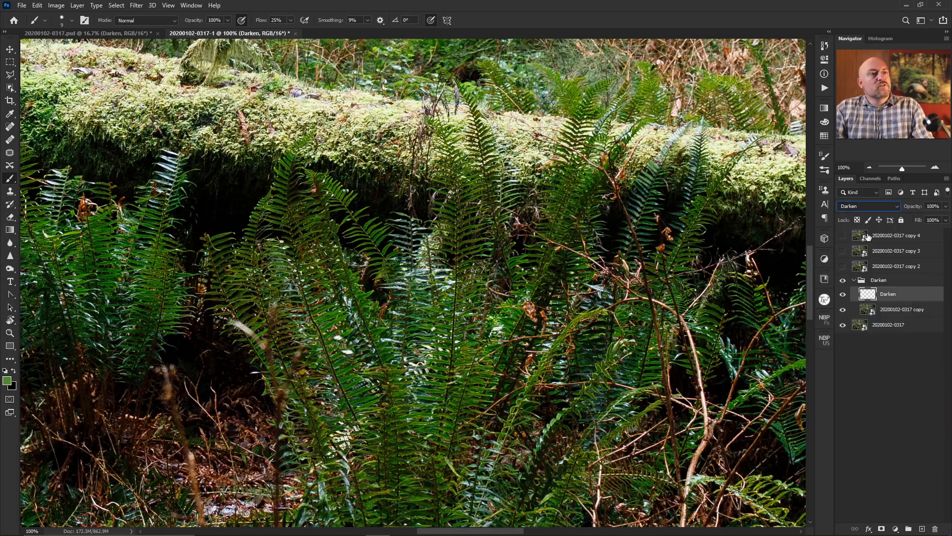
pyautogui.click(880, 207)
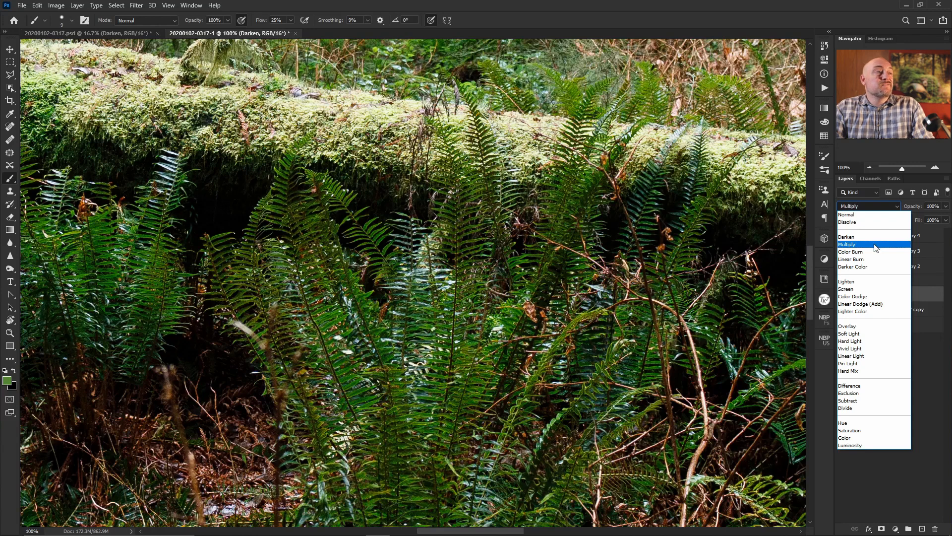
pyautogui.click(877, 246)
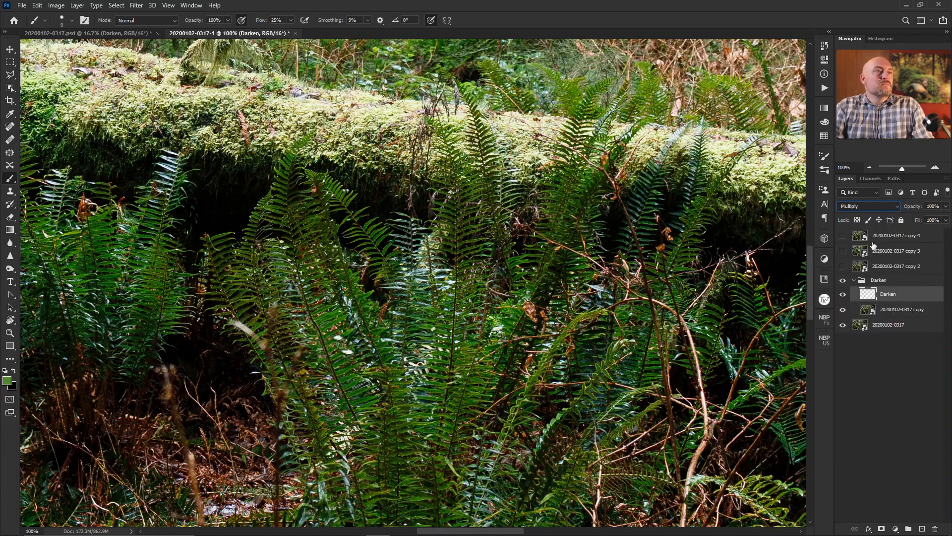
pyautogui.press('space')
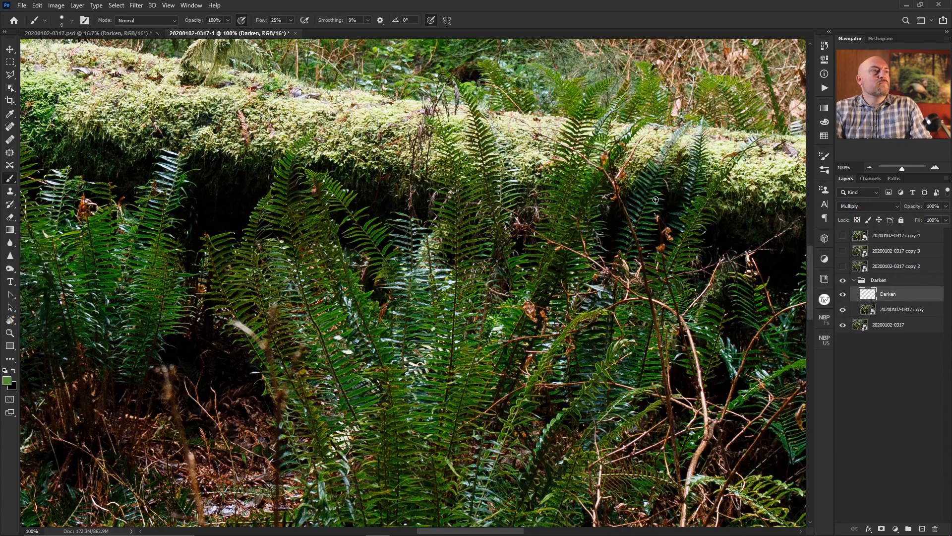
pyautogui.press('alt')
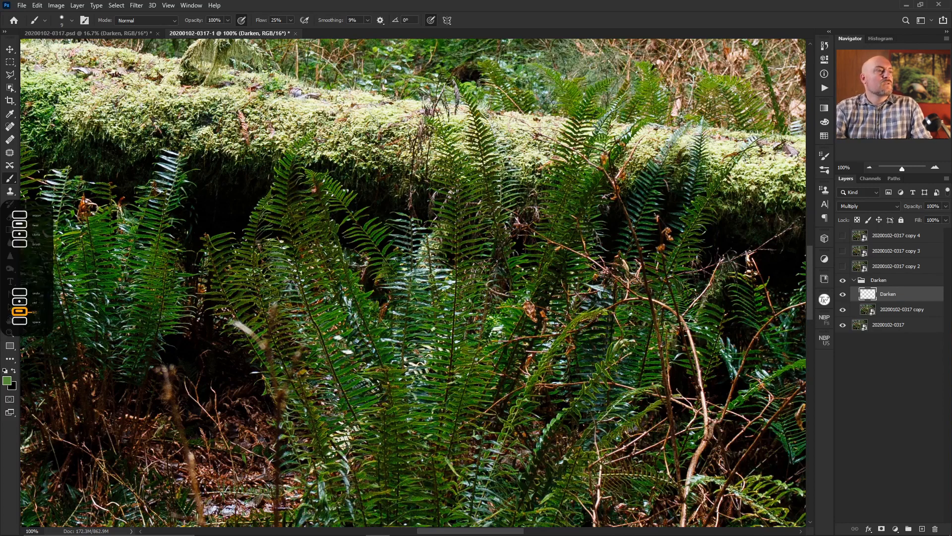
pyautogui.press('ctrl')
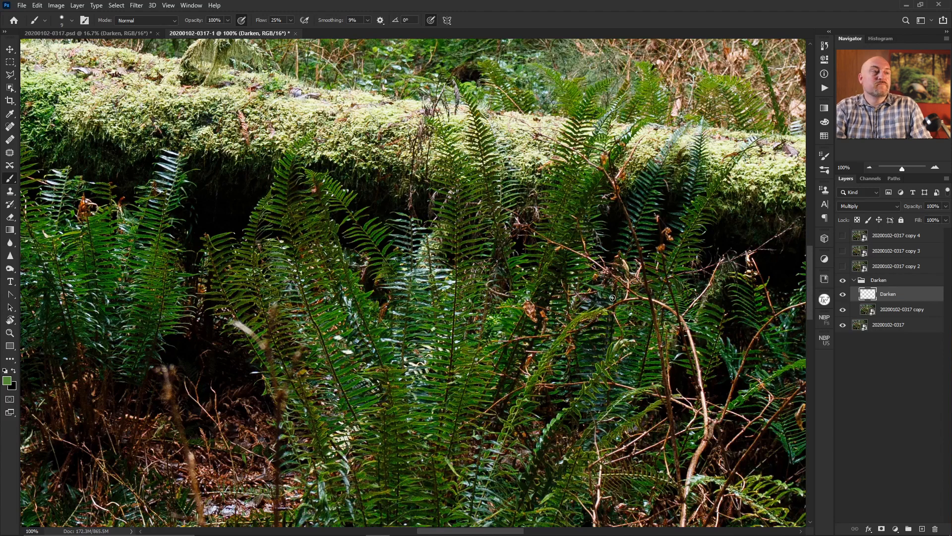
pyautogui.press('alt')
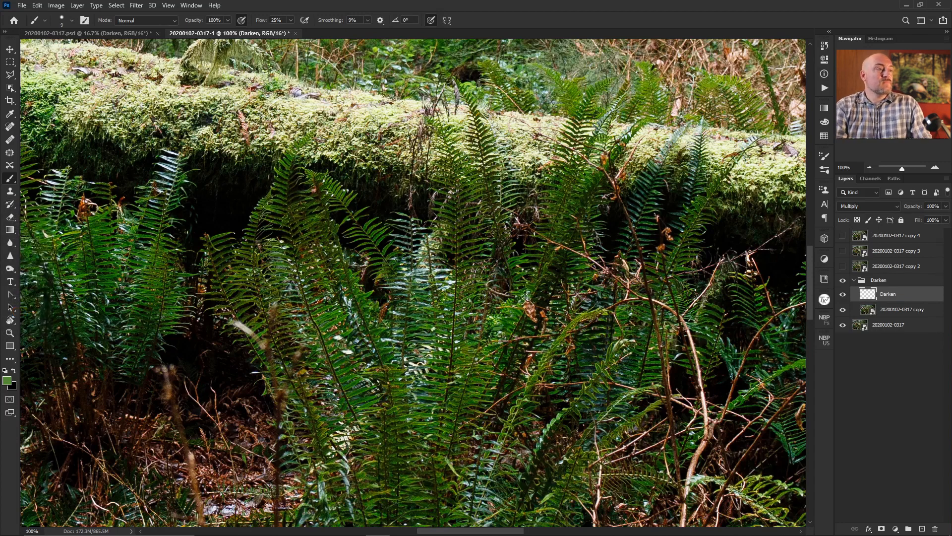
pyautogui.press('alt')
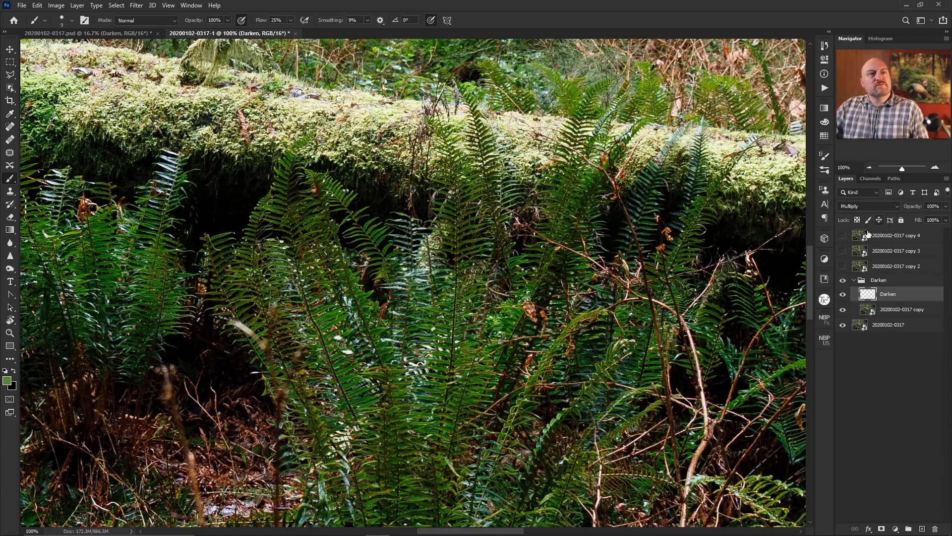
# Build a Lights-2 luminosity mask with the TK7 Go plugin after comparing Lights-3, and load it as a selection for the Darken layer.
pyautogui.click(825, 299)
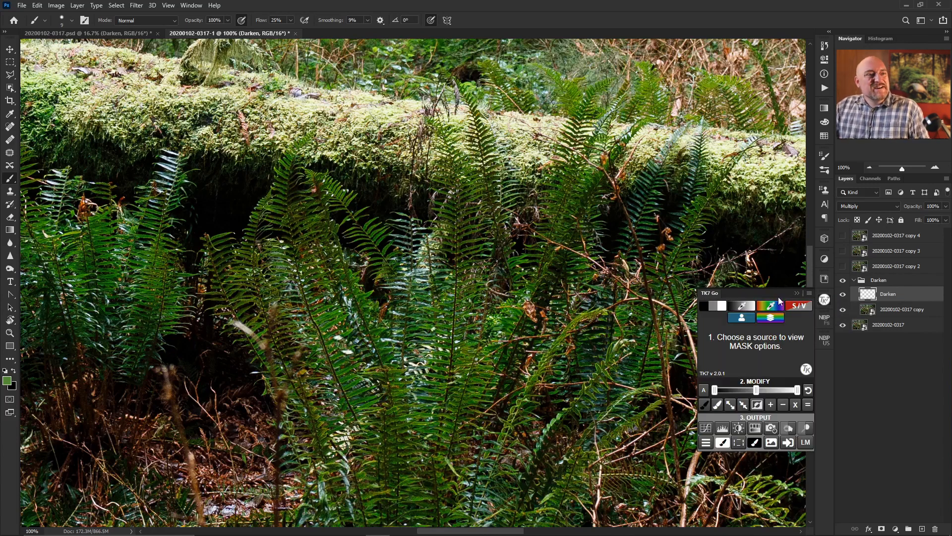
pyautogui.click(711, 308)
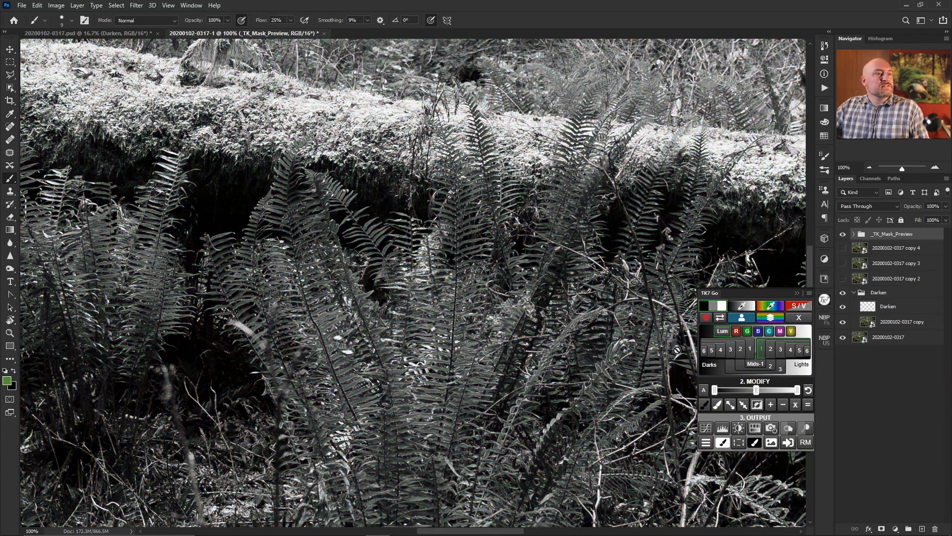
pyautogui.click(779, 350)
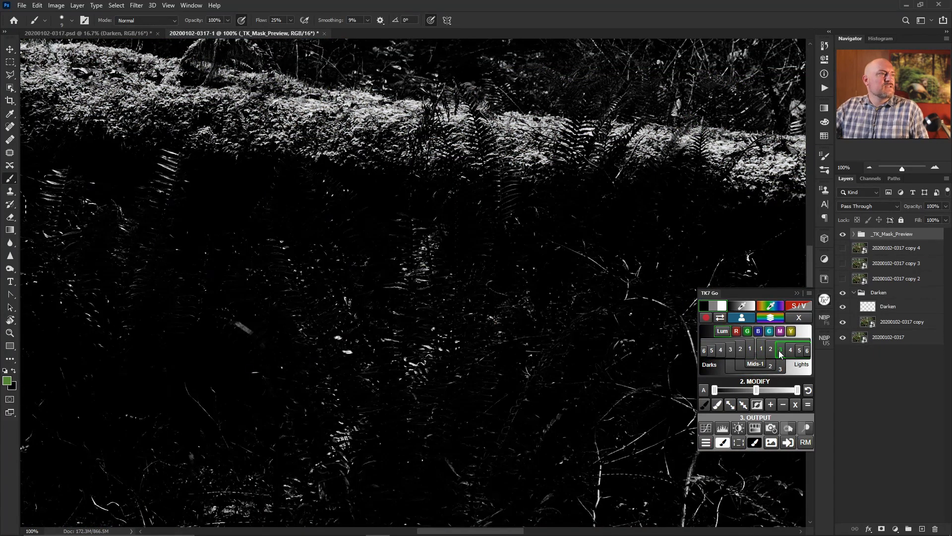
pyautogui.click(770, 349)
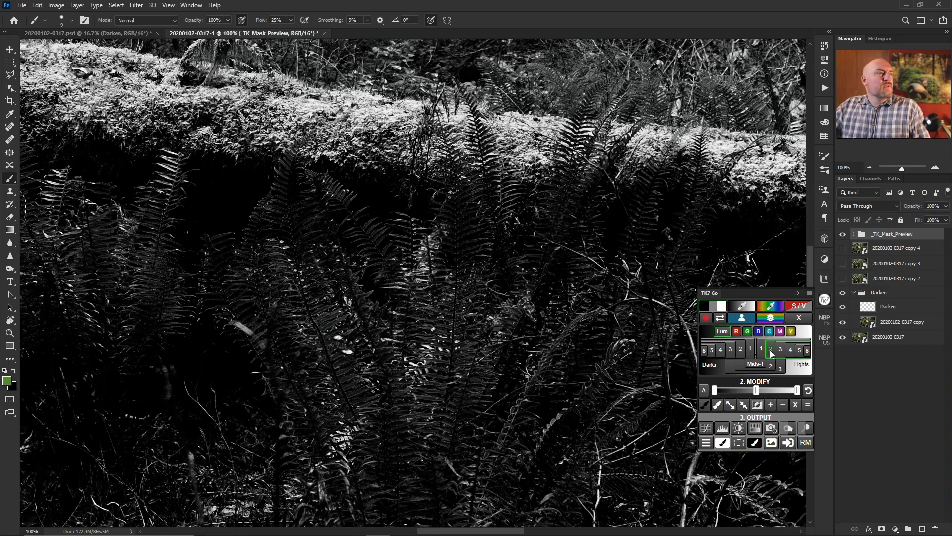
pyautogui.click(770, 351)
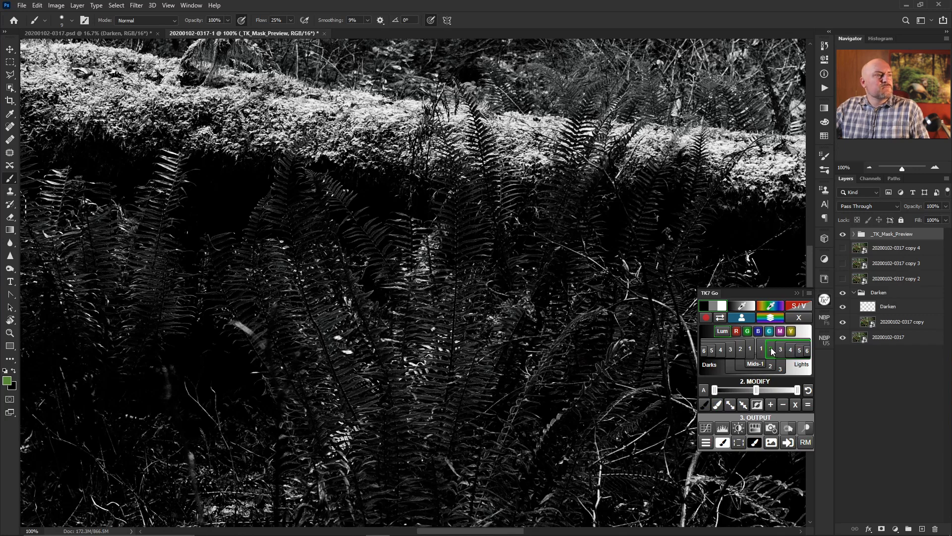
pyautogui.click(739, 442)
pyautogui.click(738, 441)
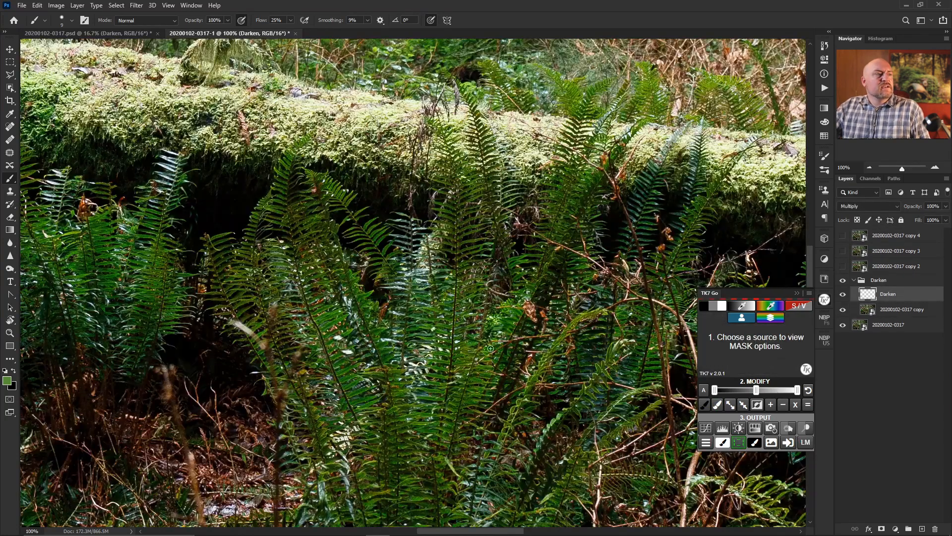
pyautogui.click(824, 300)
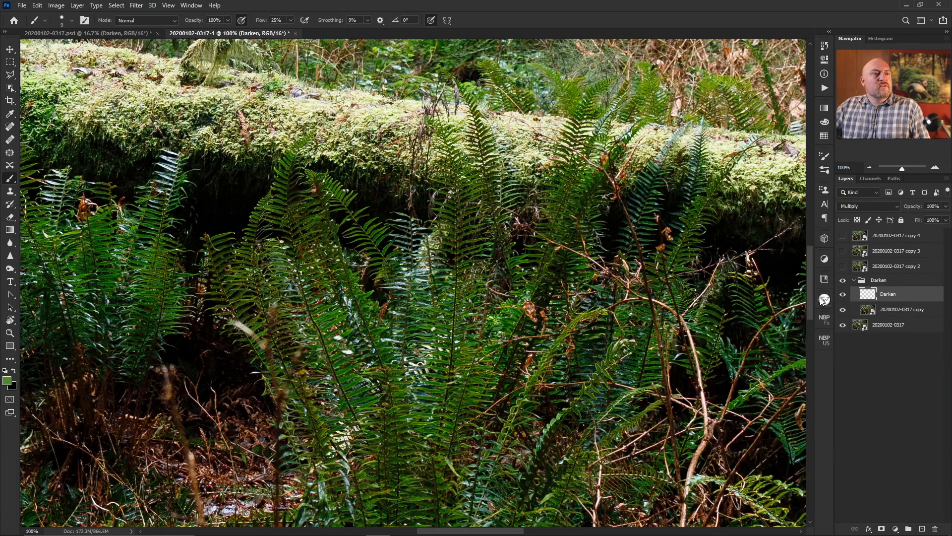
pyautogui.click(824, 300)
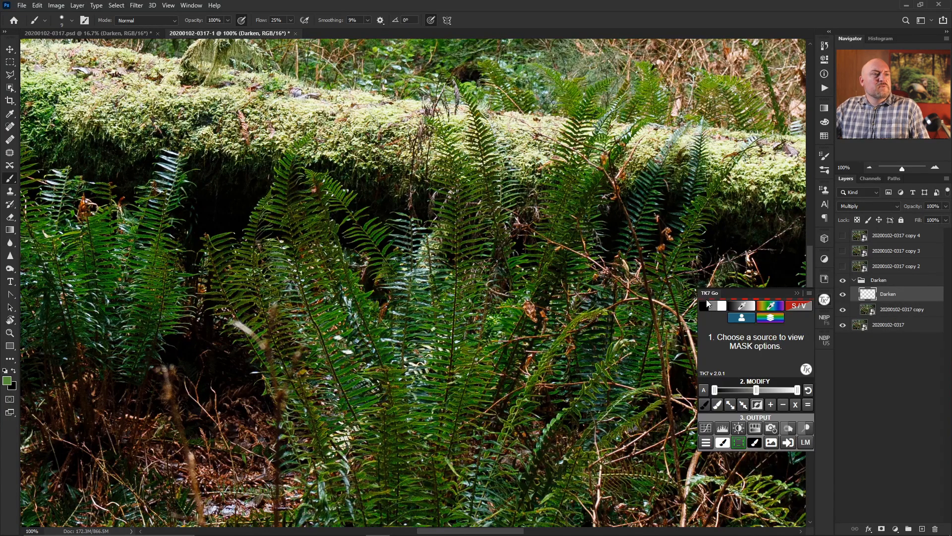
pyautogui.click(822, 300)
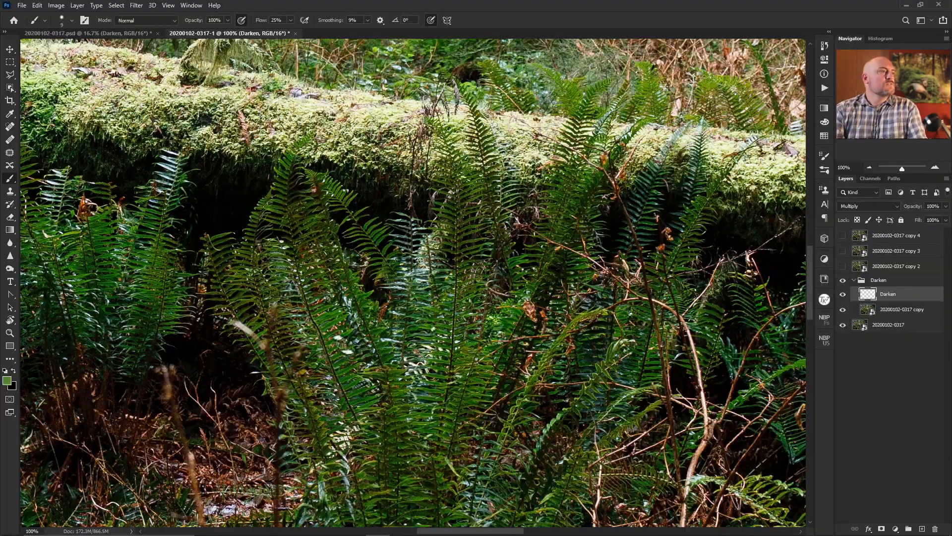
# Try painting a sampled dark green over the glare on the central ferns with a 50 px brush.
pyautogui.scroll(-4, 420, 260)
pyautogui.scroll(1, 421, 260)
pyautogui.scroll(3, 425, 266)
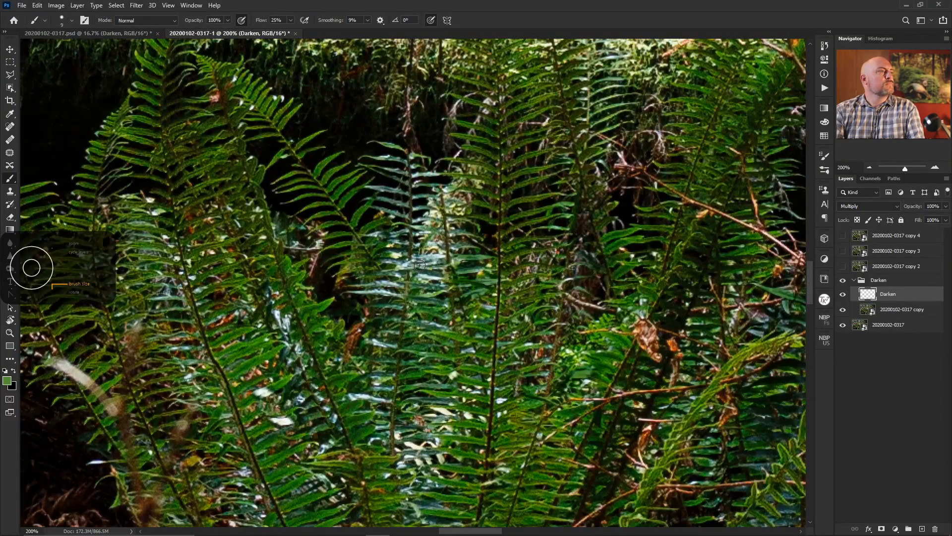
pyautogui.press(']')
pyautogui.press(']')
pyautogui.press(']')
pyautogui.press(']')
pyautogui.press(']')
pyautogui.press(']')
pyautogui.press(']')
pyautogui.press(']')
pyautogui.press(']')
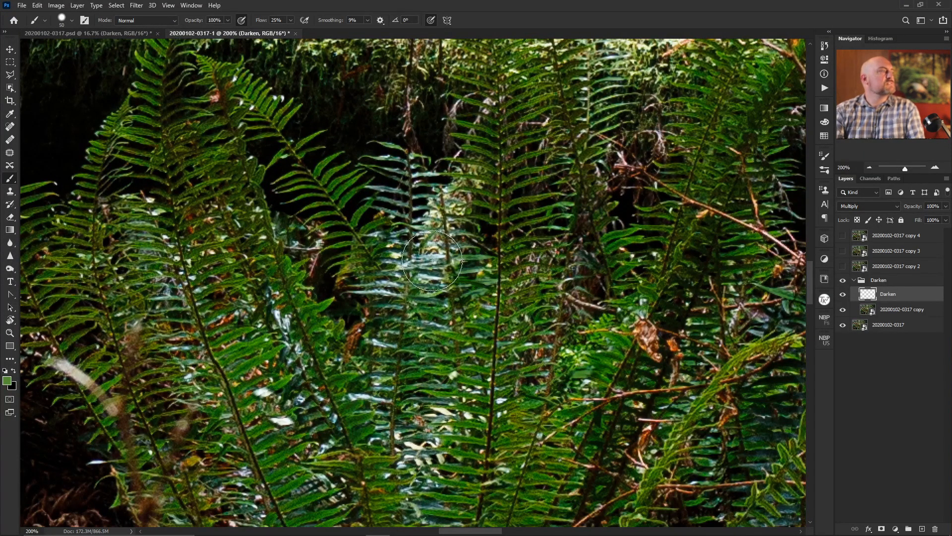
pyautogui.moveTo(398, 159)
pyautogui.mouseDown()
pyautogui.moveTo(418, 150)
pyautogui.moveTo(400, 185)
pyautogui.moveTo(402, 242)
pyautogui.moveTo(417, 253)
pyautogui.moveTo(457, 239)
pyautogui.moveTo(476, 251)
pyautogui.mouseUp()
pyautogui.moveTo(365, 302)
pyautogui.mouseDown()
pyautogui.moveTo(392, 285)
pyautogui.moveTo(363, 293)
pyautogui.moveTo(407, 342)
pyautogui.moveTo(364, 400)
pyautogui.moveTo(359, 384)
pyautogui.moveTo(360, 351)
pyautogui.moveTo(393, 400)
pyautogui.moveTo(348, 416)
pyautogui.moveTo(390, 296)
pyautogui.moveTo(417, 269)
pyautogui.moveTo(379, 299)
pyautogui.moveTo(427, 317)
pyautogui.moveTo(414, 191)
pyautogui.moveTo(432, 179)
pyautogui.moveTo(378, 179)
pyautogui.moveTo(384, 155)
pyautogui.moveTo(456, 256)
pyautogui.moveTo(357, 216)
pyautogui.moveTo(348, 240)
pyautogui.moveTo(448, 229)
pyautogui.moveTo(384, 221)
pyautogui.moveTo(422, 246)
pyautogui.moveTo(390, 257)
pyautogui.moveTo(419, 277)
pyautogui.moveTo(369, 147)
pyautogui.moveTo(436, 140)
pyautogui.moveTo(360, 361)
pyautogui.moveTo(396, 311)
pyautogui.moveTo(416, 359)
pyautogui.moveTo(379, 415)
pyautogui.moveTo(365, 316)
pyautogui.moveTo(379, 273)
pyautogui.moveTo(402, 307)
pyautogui.moveTo(382, 286)
pyautogui.moveTo(402, 169)
pyautogui.moveTo(390, 177)
pyautogui.moveTo(415, 382)
pyautogui.mouseUp()
pyautogui.keyDown('alt'); pyautogui.click(355, 222); pyautogui.keyUp('alt')
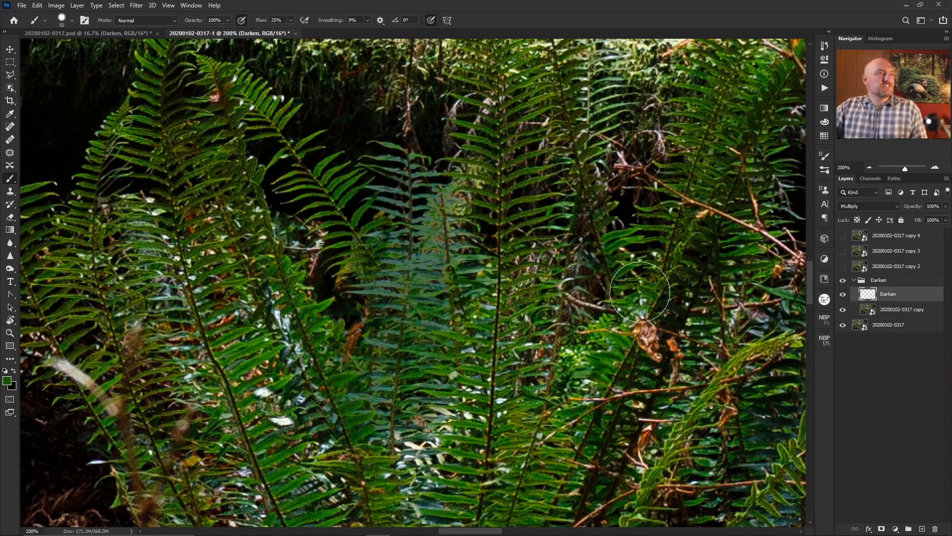
# Revert the document history to the last brush stroke made before the Lights masks were created.
pyautogui.click(825, 46)
pyautogui.click(720, 216)
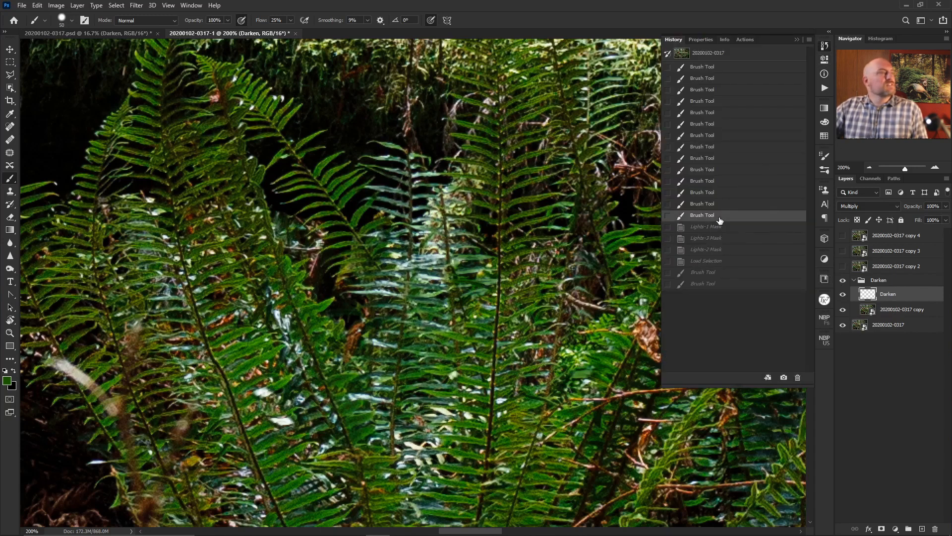
pyautogui.click(824, 45)
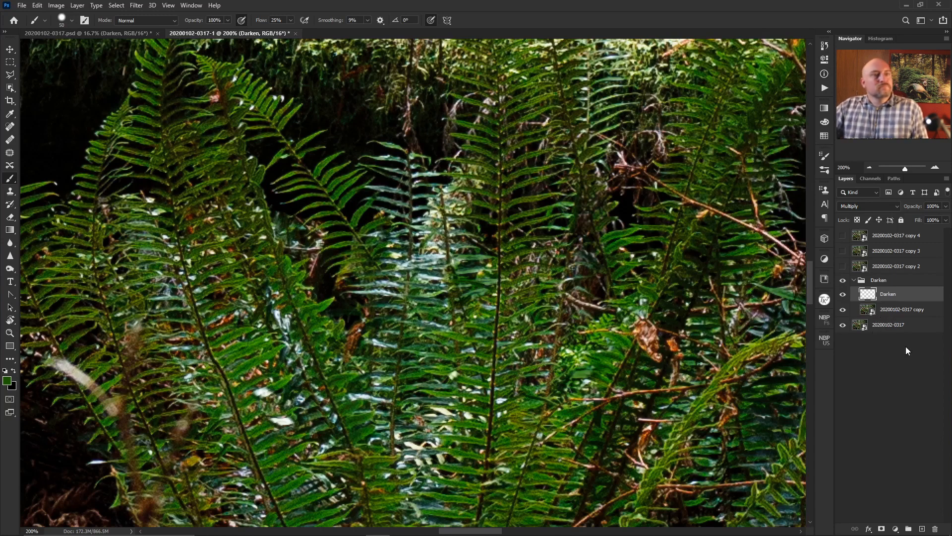
pyautogui.moveTo(834, 307); pyautogui.dragTo(817, 305)
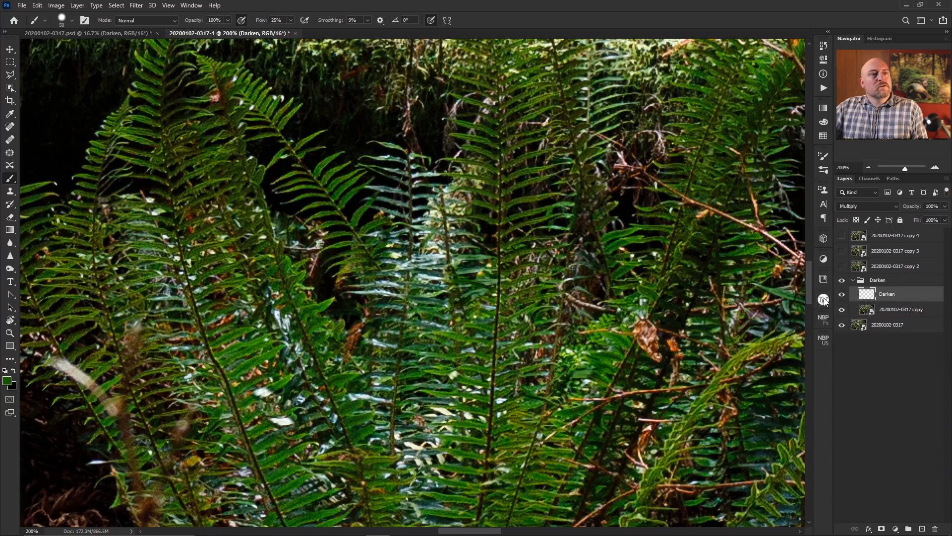
# Load a Lights-1 luminosity mask from TK7 Go as a selection and try painting the dark green over the central ferns.
pyautogui.click(824, 300)
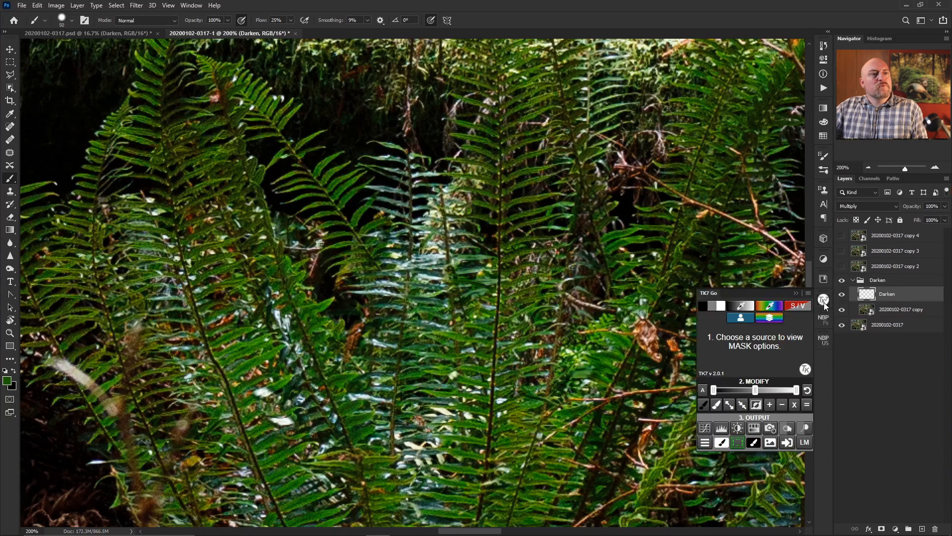
pyautogui.click(720, 308)
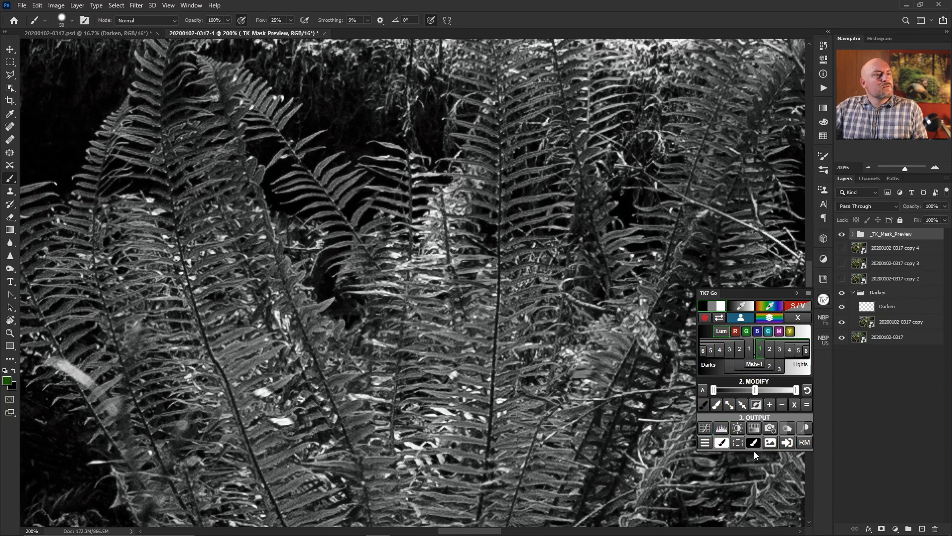
pyautogui.click(739, 445)
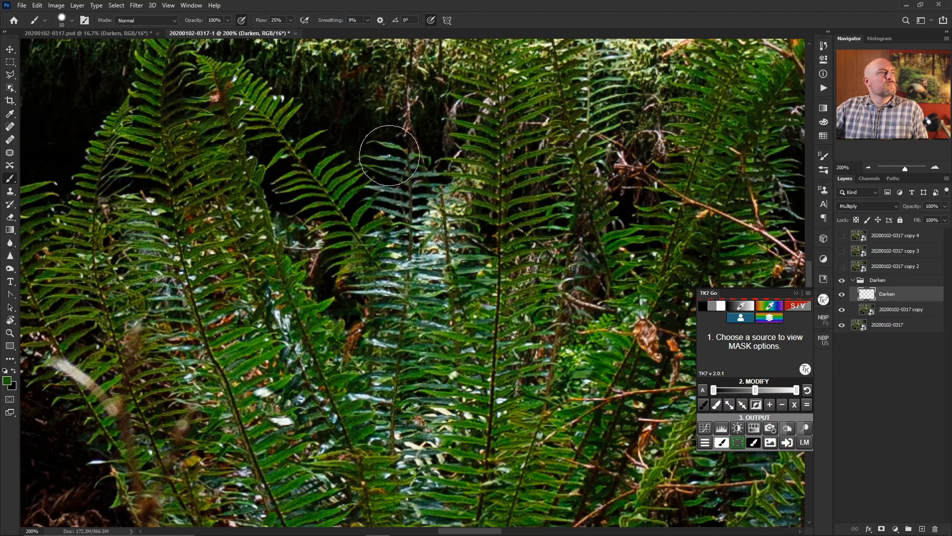
pyautogui.moveTo(437, 226)
pyautogui.mouseDown()
pyautogui.moveTo(377, 297)
pyautogui.moveTo(461, 293)
pyautogui.moveTo(407, 342)
pyautogui.moveTo(455, 396)
pyautogui.moveTo(354, 463)
pyautogui.moveTo(456, 496)
pyautogui.moveTo(491, 203)
pyautogui.moveTo(428, 274)
pyautogui.mouseUp()
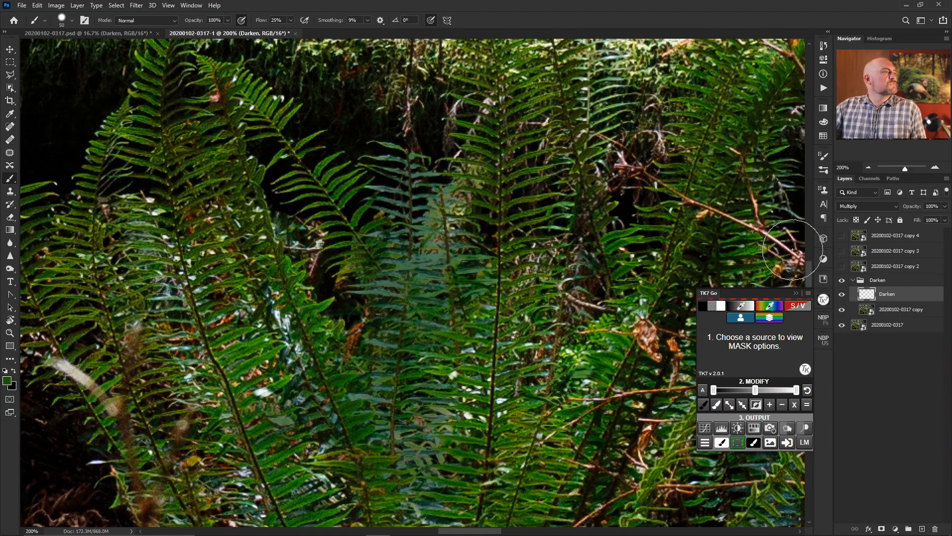
# Revert the document history to the Lights-1 Mask state and undo another test stroke over the central ferns.
pyautogui.click(824, 45)
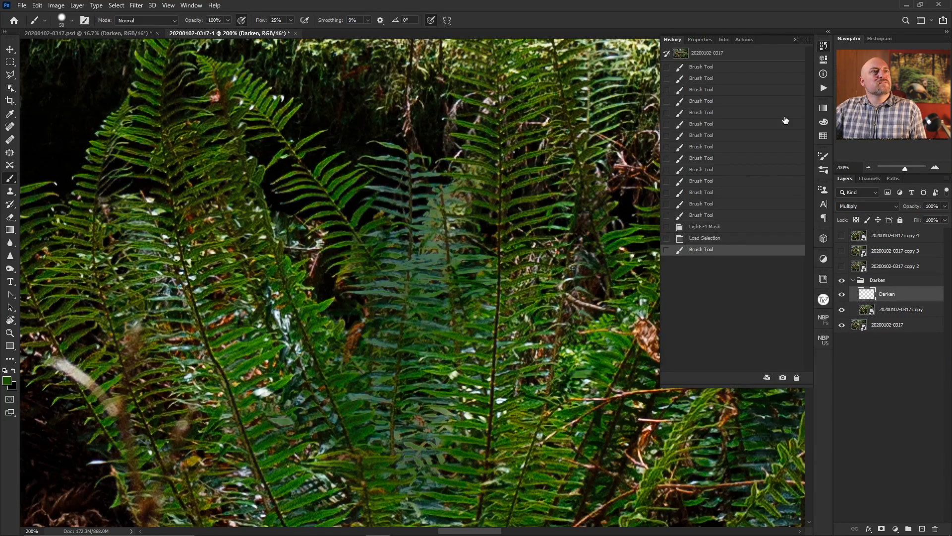
pyautogui.click(720, 227)
pyautogui.click(825, 45)
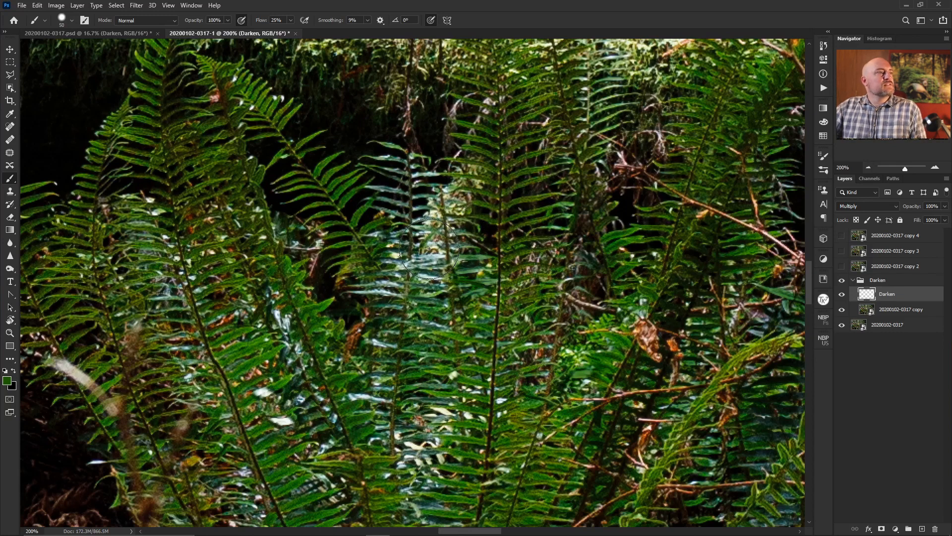
pyautogui.moveTo(430, 248)
pyautogui.mouseDown()
pyautogui.moveTo(392, 275)
pyautogui.moveTo(425, 281)
pyautogui.moveTo(377, 282)
pyautogui.mouseUp()
pyautogui.hotkey('ctrl', 'z')
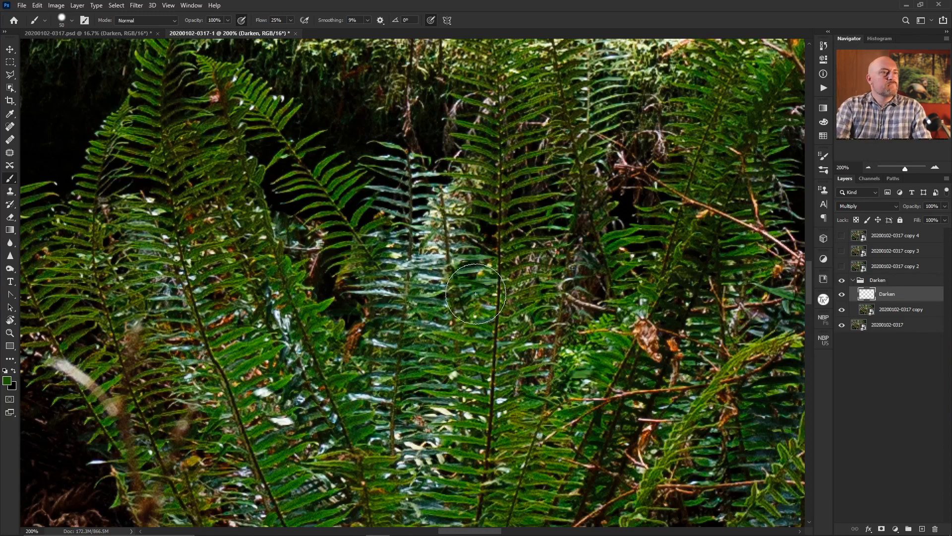
# Shrink the brush to the width of a single fern leaf and paint green over a bright leaf in the central ferns.
pyautogui.press('[')
pyautogui.press('[')
pyautogui.press('[')
pyautogui.press('[')
pyautogui.press('[')
pyautogui.press('[')
pyautogui.press('[')
pyautogui.press('[')
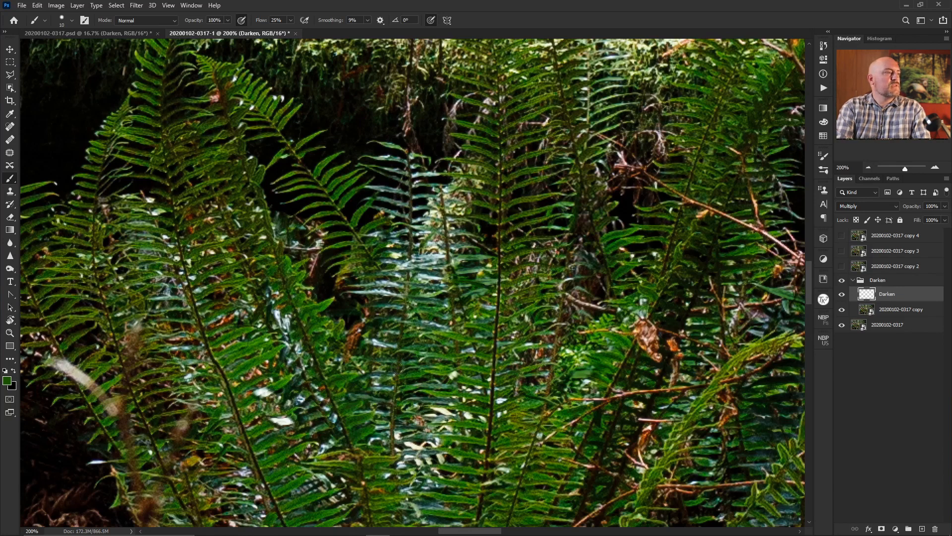
pyautogui.moveTo(374, 284)
pyautogui.mouseDown()
pyautogui.moveTo(400, 285)
pyautogui.moveTo(364, 287)
pyautogui.mouseUp()
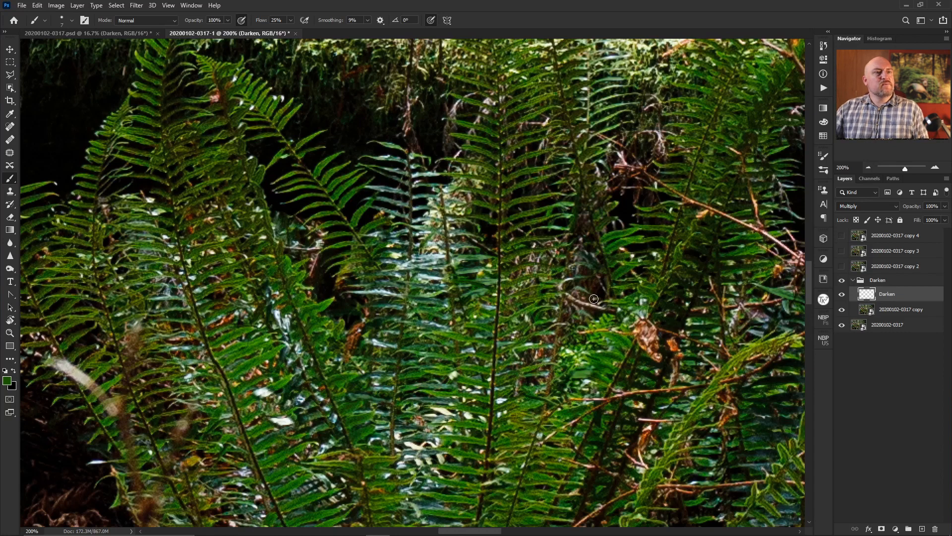
pyautogui.click(853, 281)
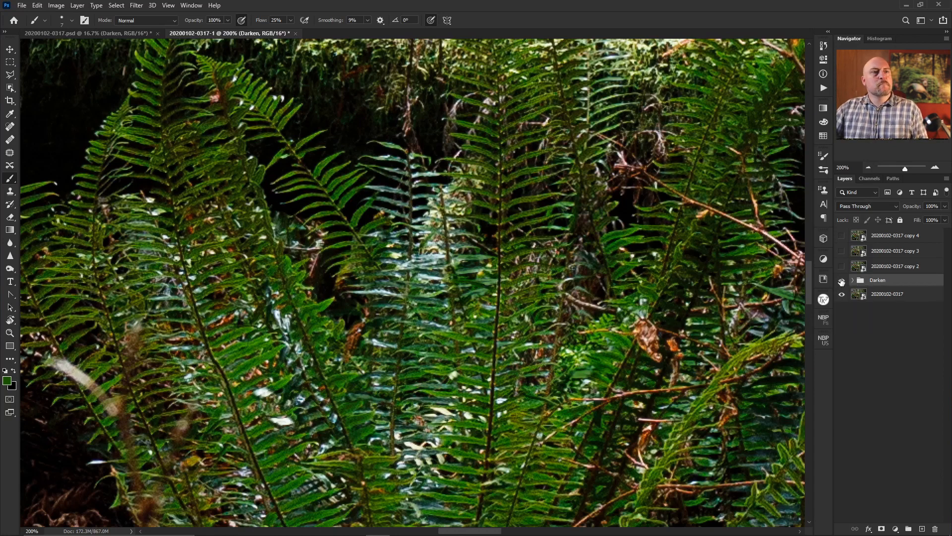
pyautogui.click(841, 281)
pyautogui.click(899, 270)
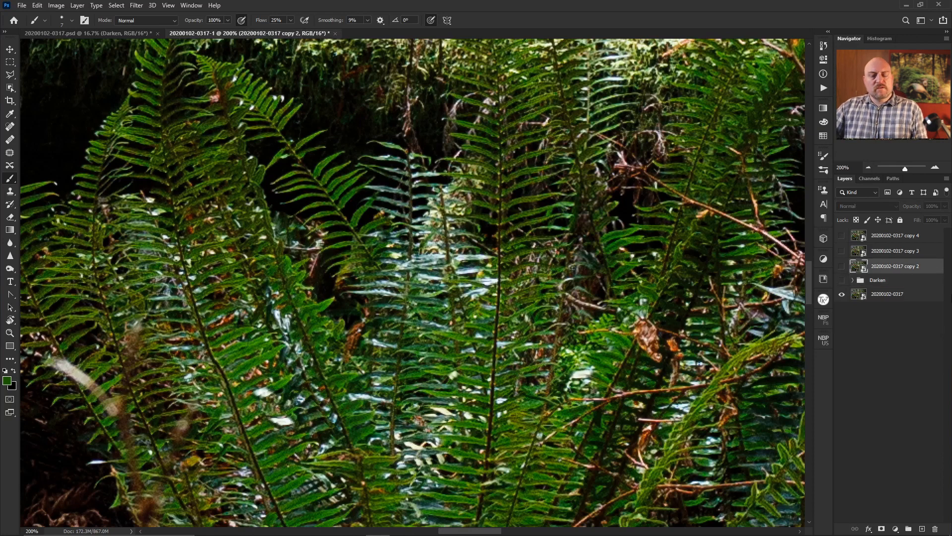
pyautogui.hotkey('ctrl', 'g')
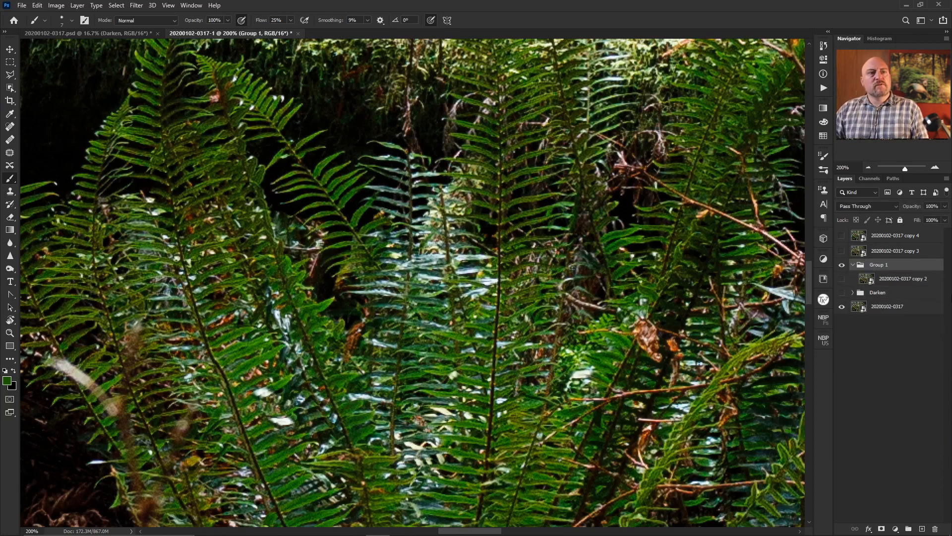
pyautogui.doubleClick(877, 266)
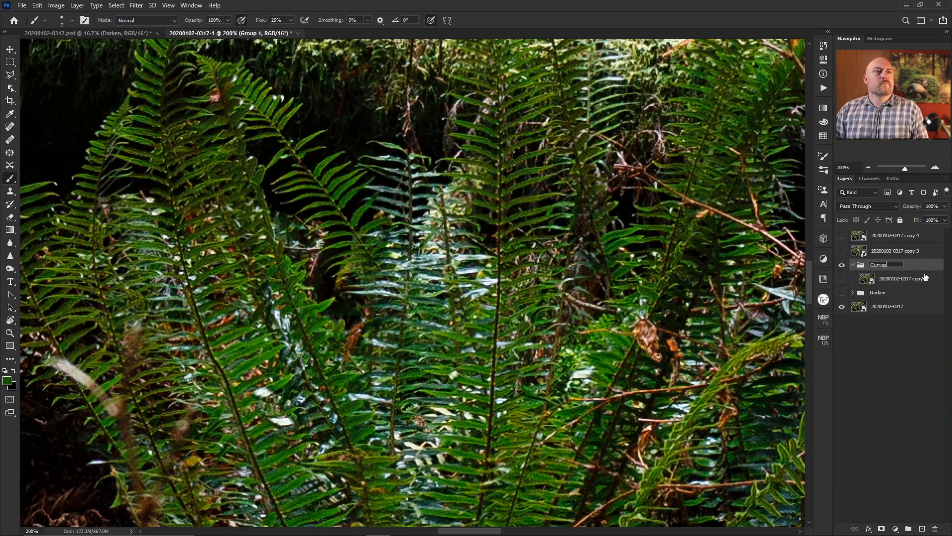
pyautogui.press('Return')
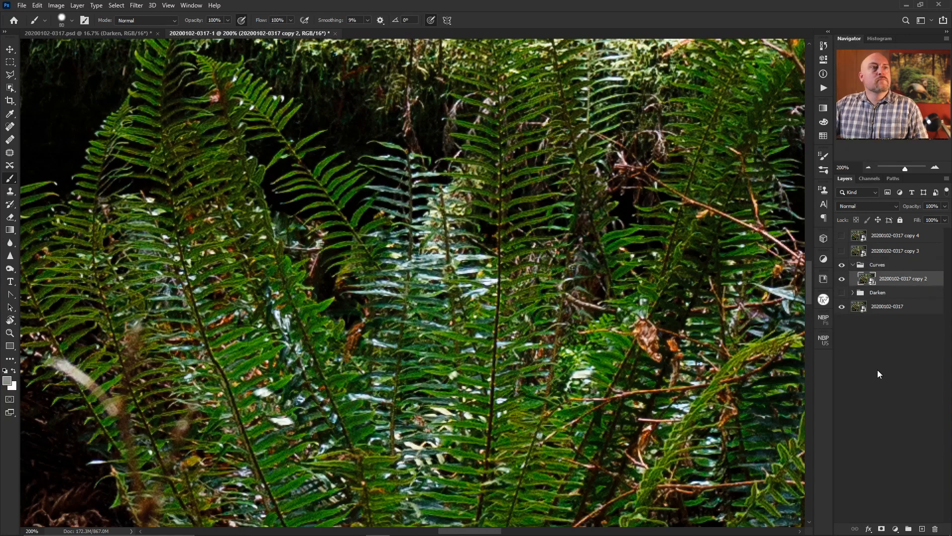
pyautogui.click(895, 528)
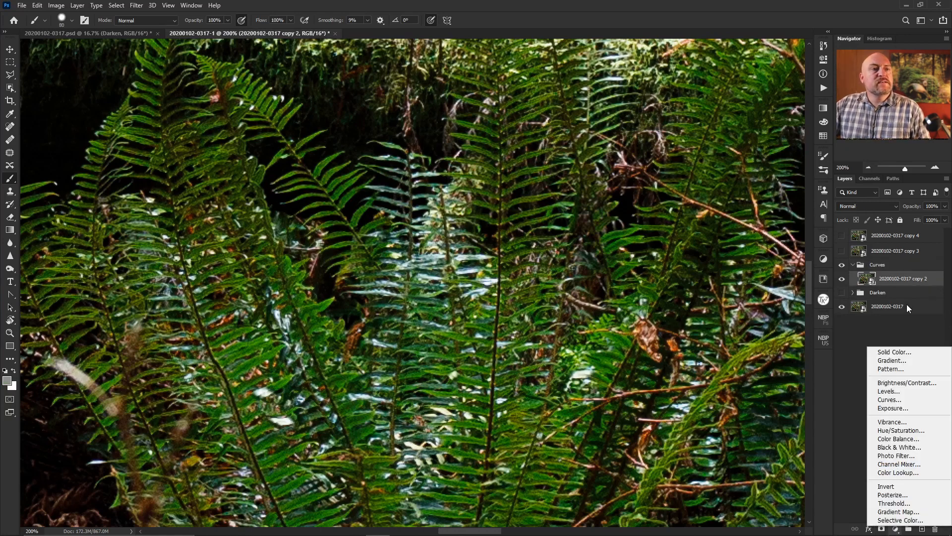
pyautogui.click(901, 402)
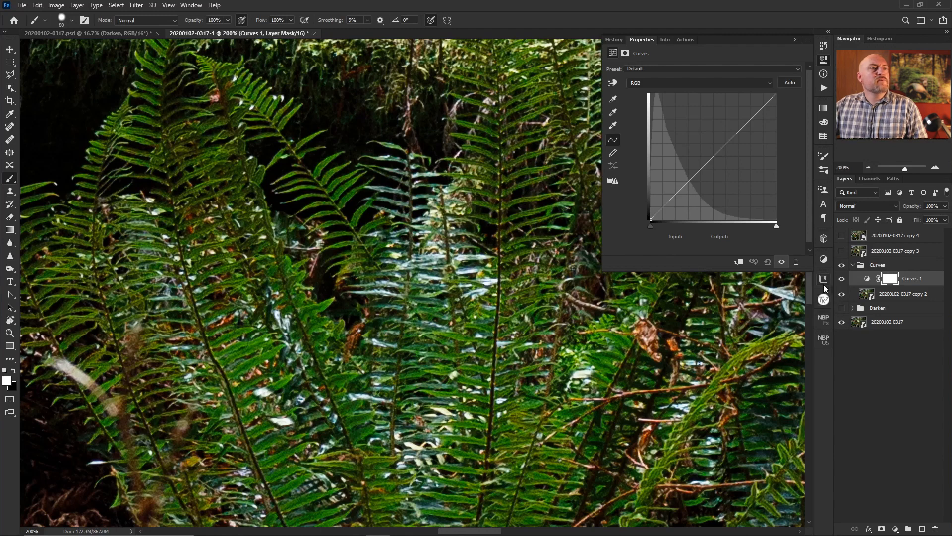
# Load the RGB composite channel's luminosity as a selection and return to the layer list.
pyautogui.click(824, 299)
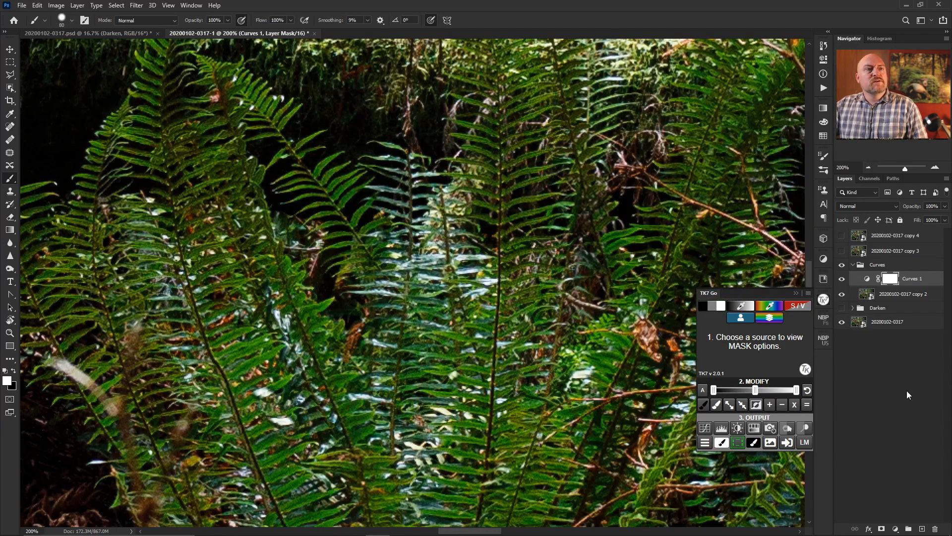
pyautogui.click(870, 180)
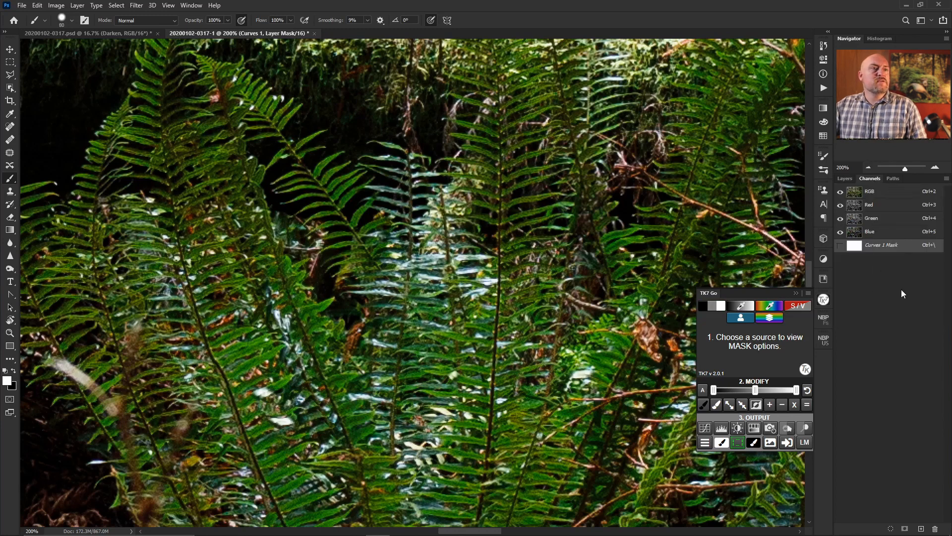
pyautogui.click(824, 301)
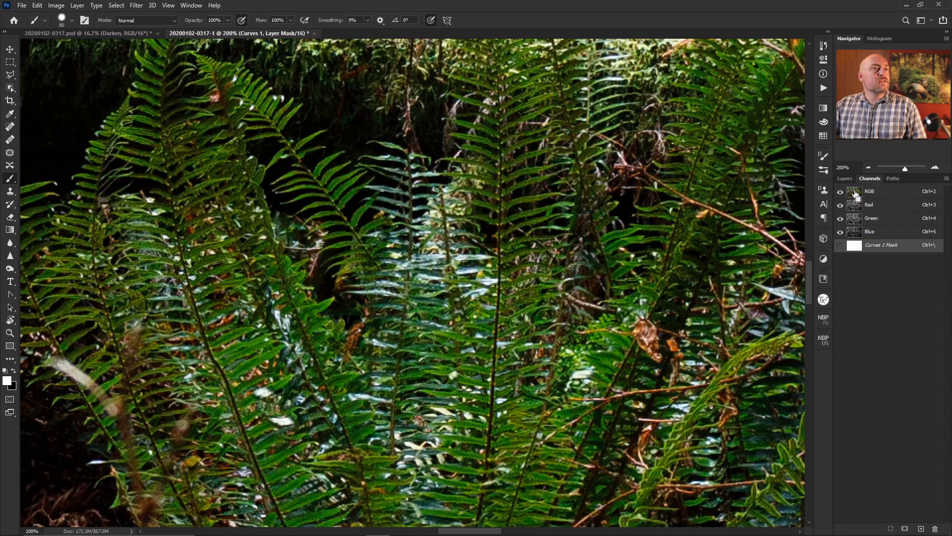
pyautogui.keyDown('ctrl'); pyautogui.click(856, 199); pyautogui.keyUp('ctrl')
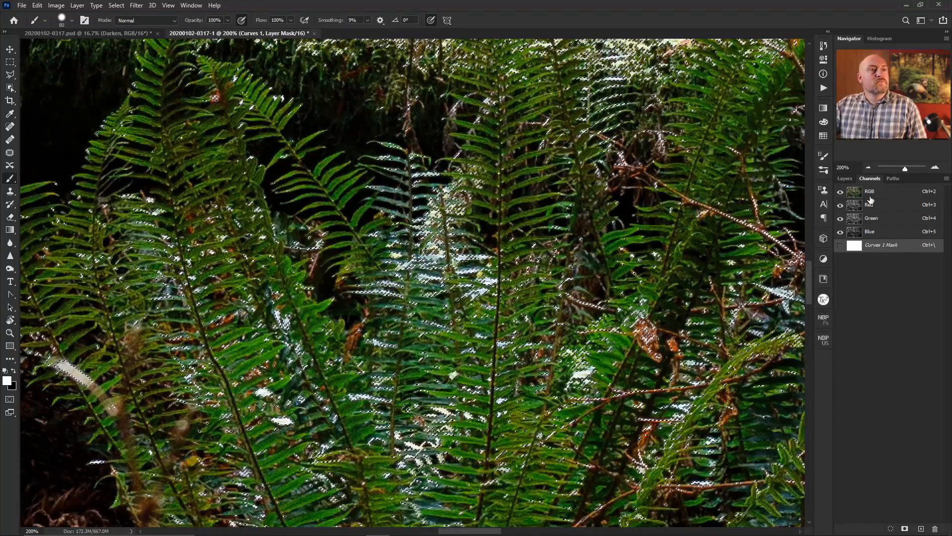
pyautogui.click(845, 178)
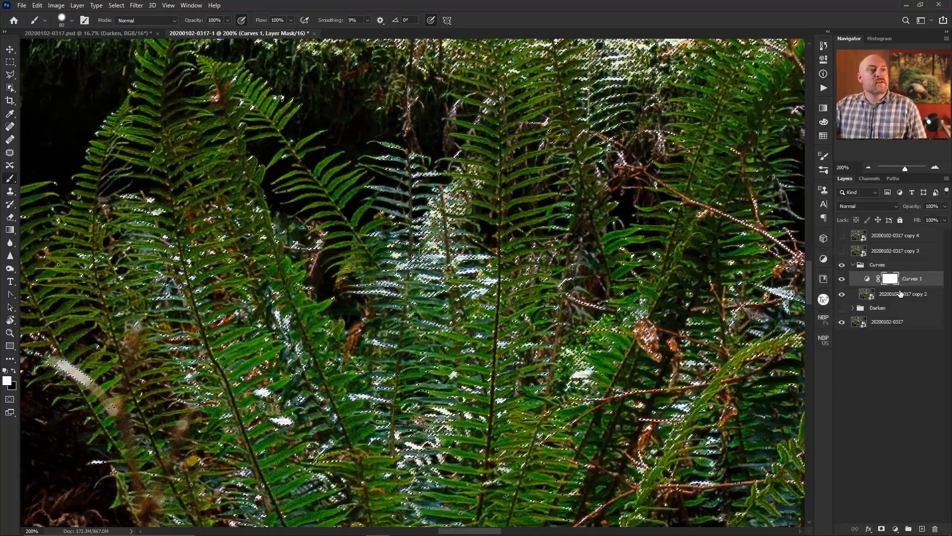
# Replace the Curves 1 layer's white mask with one made from the luminosity selection, and display the mask on its own.
pyautogui.rightClick(890, 279)
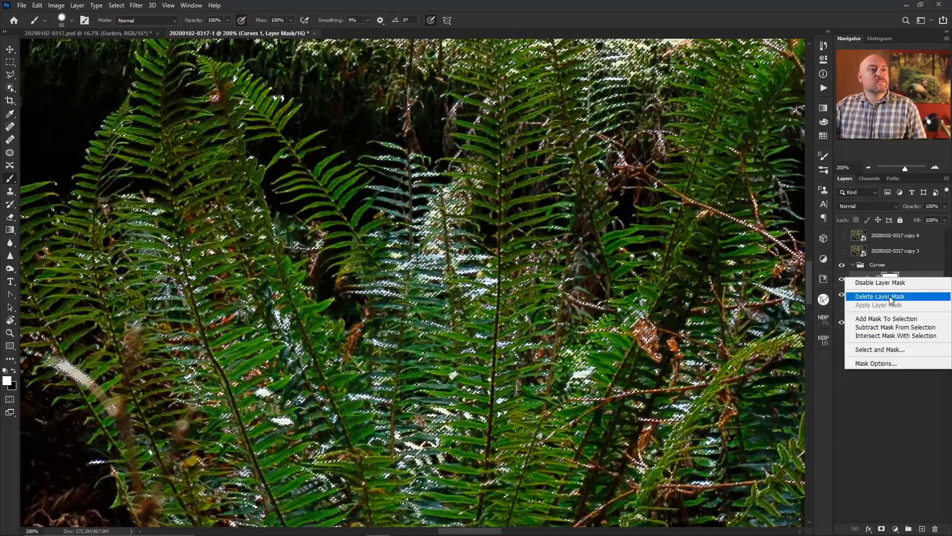
pyautogui.click(900, 297)
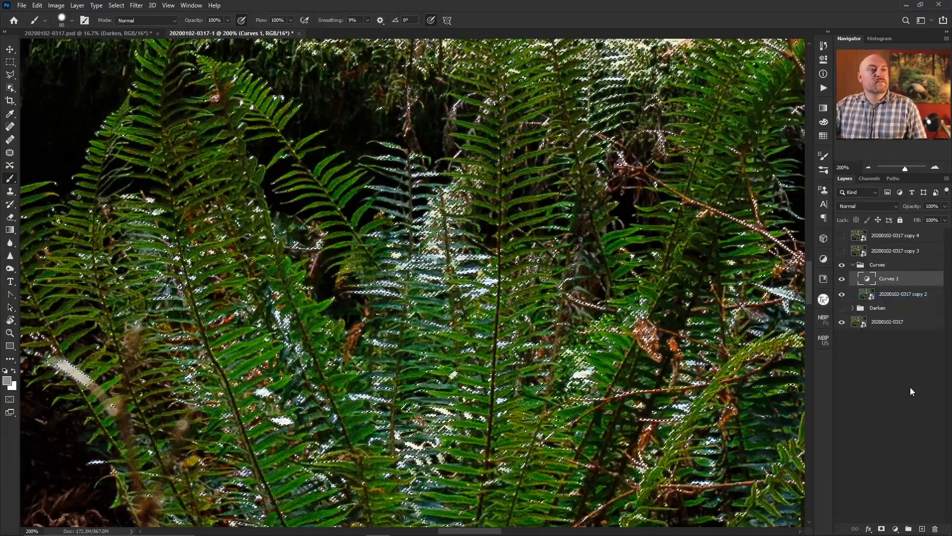
pyautogui.click(880, 529)
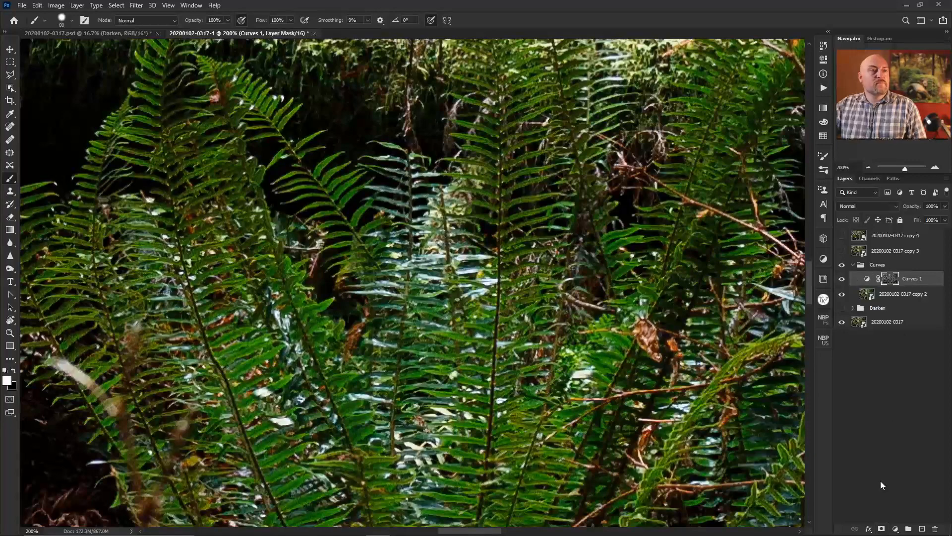
pyautogui.keyDown('alt'); pyautogui.click(890, 279); pyautogui.keyUp('alt')
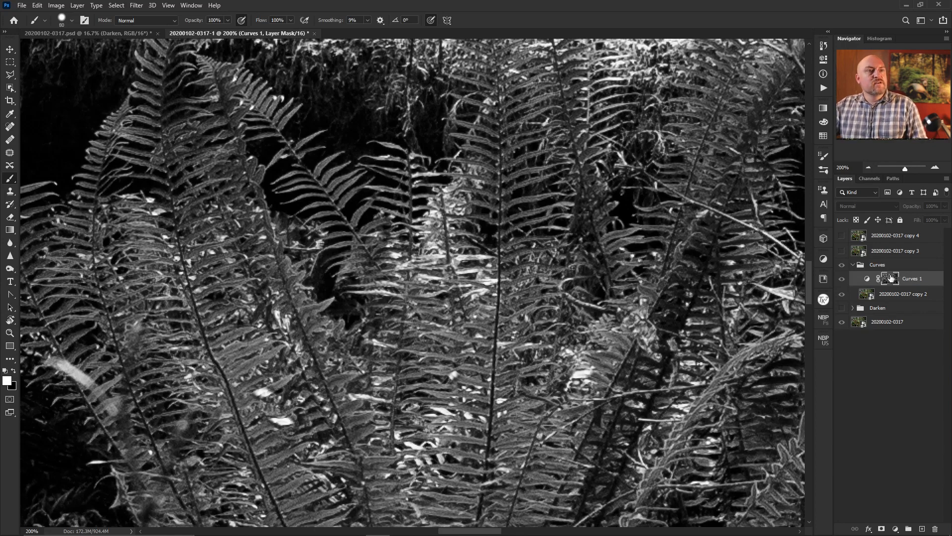
# Invert the displayed Curves 1 layer mask and reverse the inversion.
pyautogui.click(96, 6)
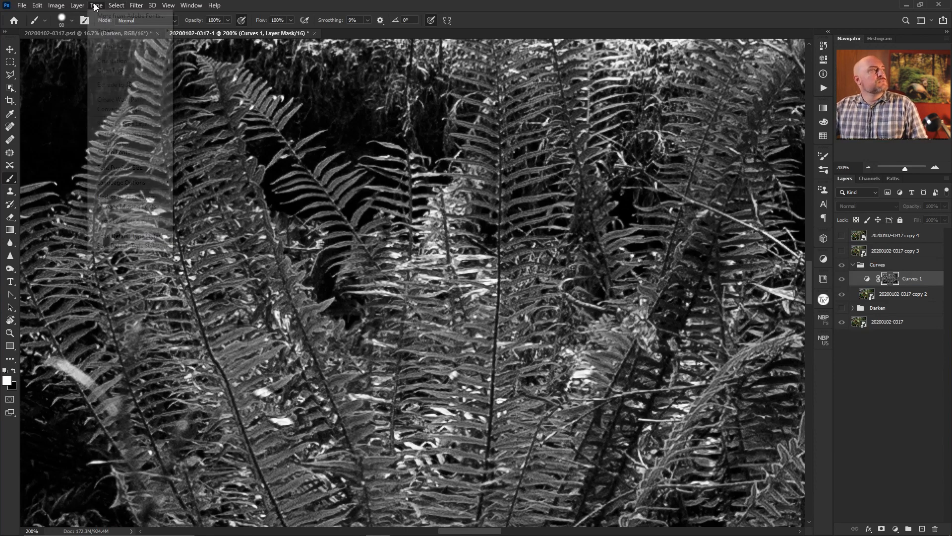
pyautogui.moveTo(59, 6)
pyautogui.moveTo(66, 31)
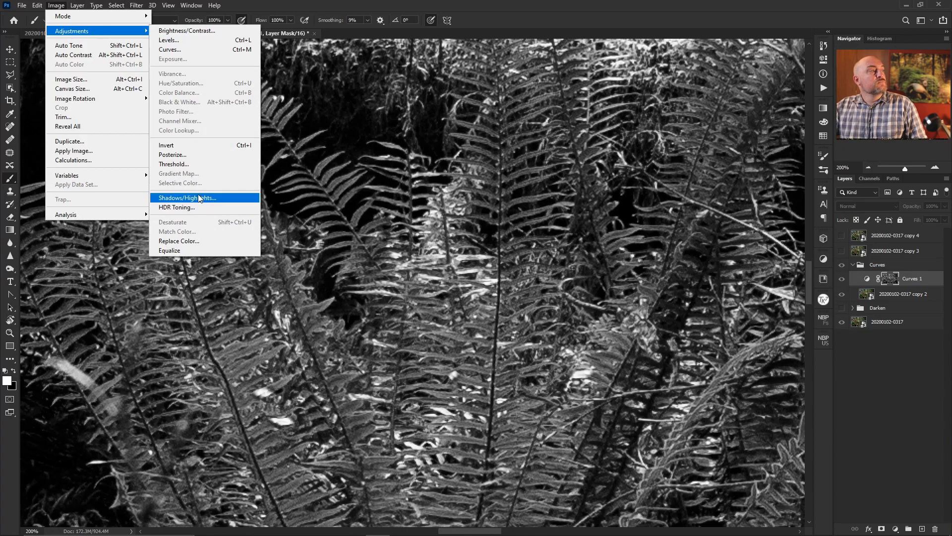
pyautogui.click(190, 146)
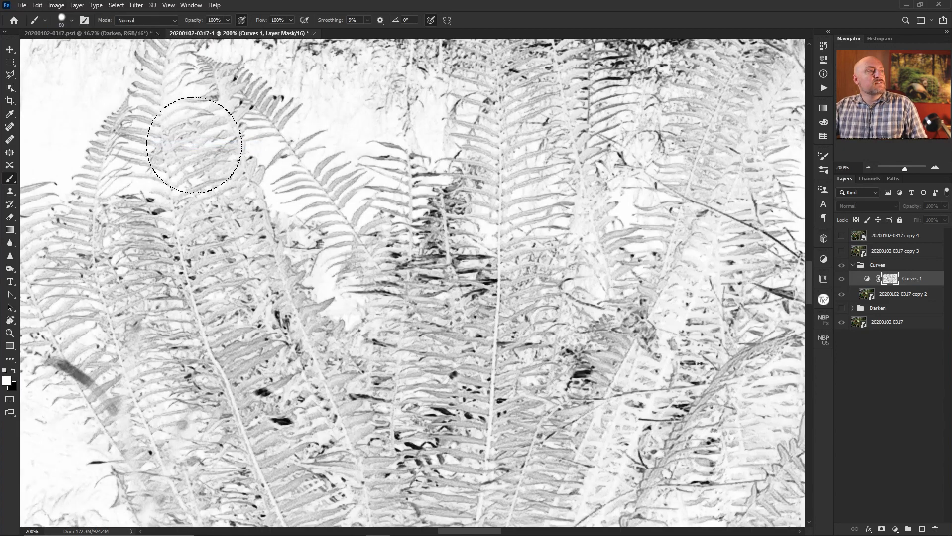
pyautogui.hotkey('ctrl', 'i')
# Darken the Curves 1 mask with a Curves adjustment, moving its black point to input 43.
pyautogui.click(57, 5)
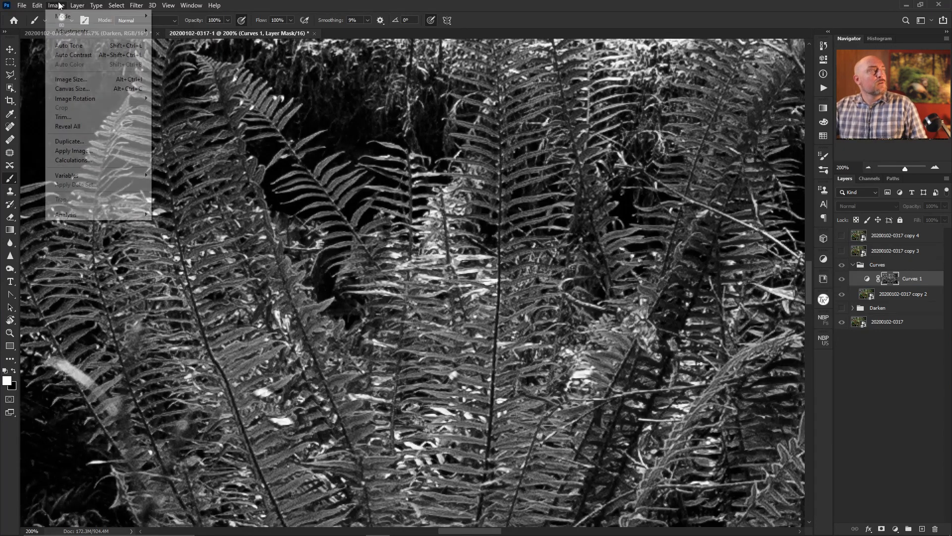
pyautogui.moveTo(72, 32)
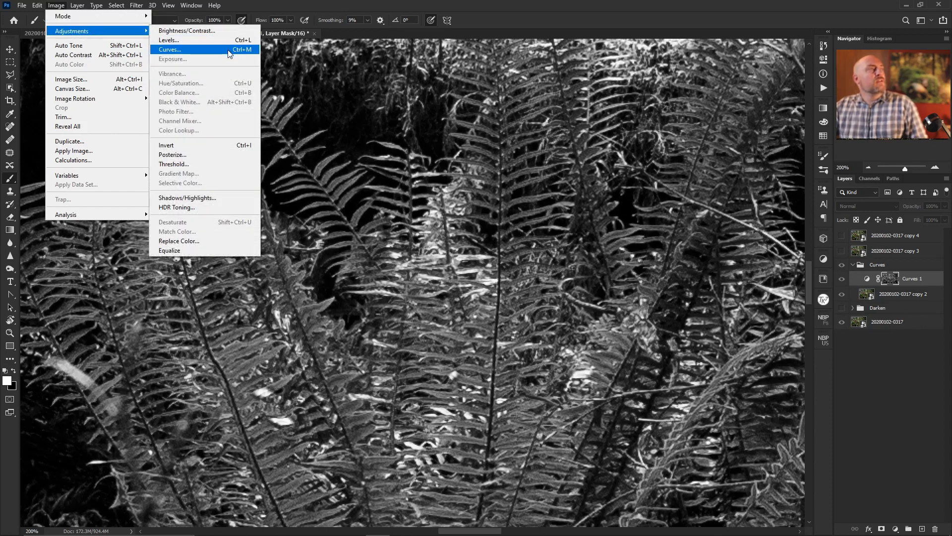
pyautogui.click(230, 51)
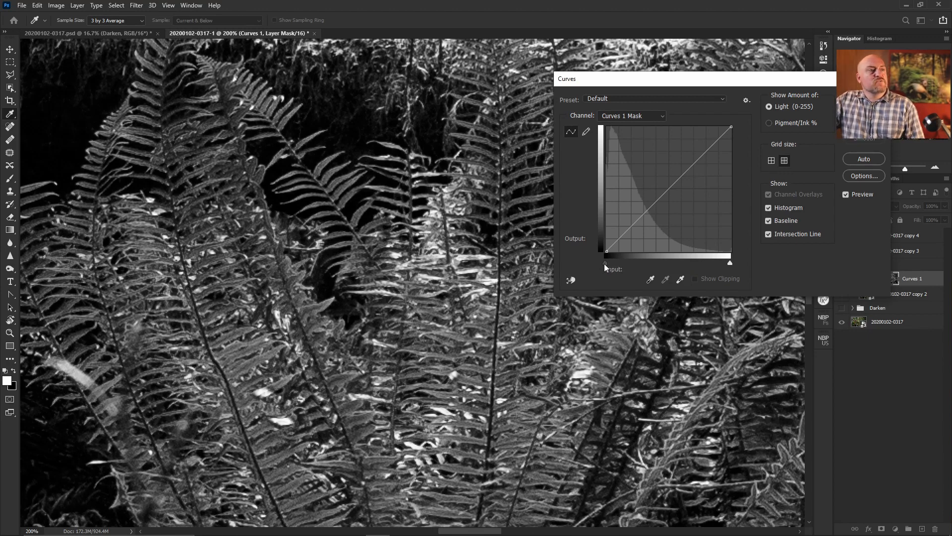
pyautogui.moveTo(604, 263); pyautogui.dragTo(631, 266)
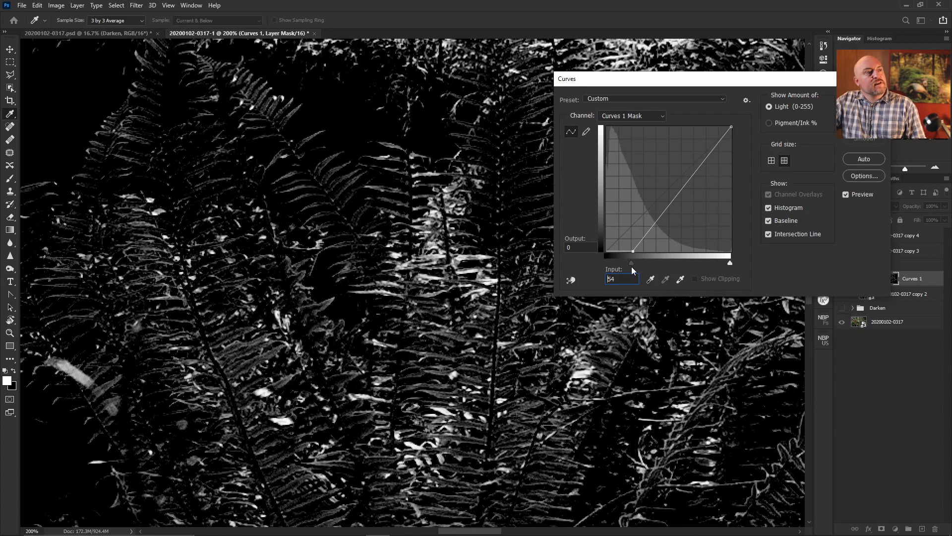
pyautogui.moveTo(631, 267); pyautogui.dragTo(630, 266)
pyautogui.moveTo(626, 266); pyautogui.dragTo(626, 266)
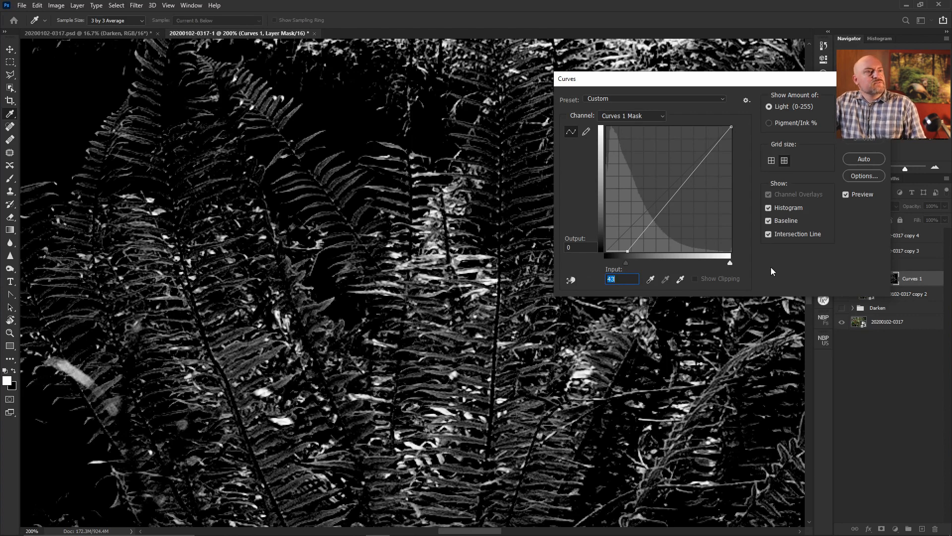
pyautogui.press('Return')
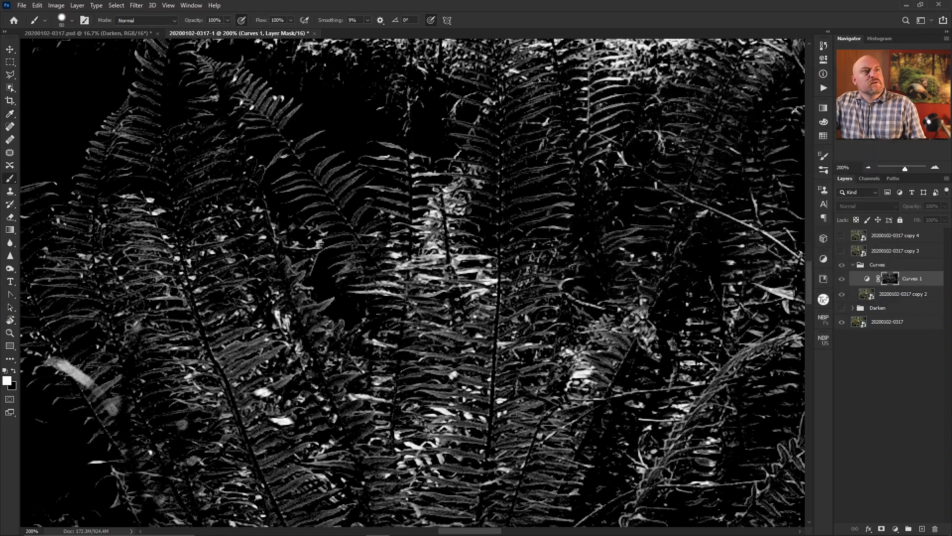
# Return to the image and, in Curves 1's RGB curve, lower the white point to output 189 and add a point at input 185, output 153.
pyautogui.click(865, 279)
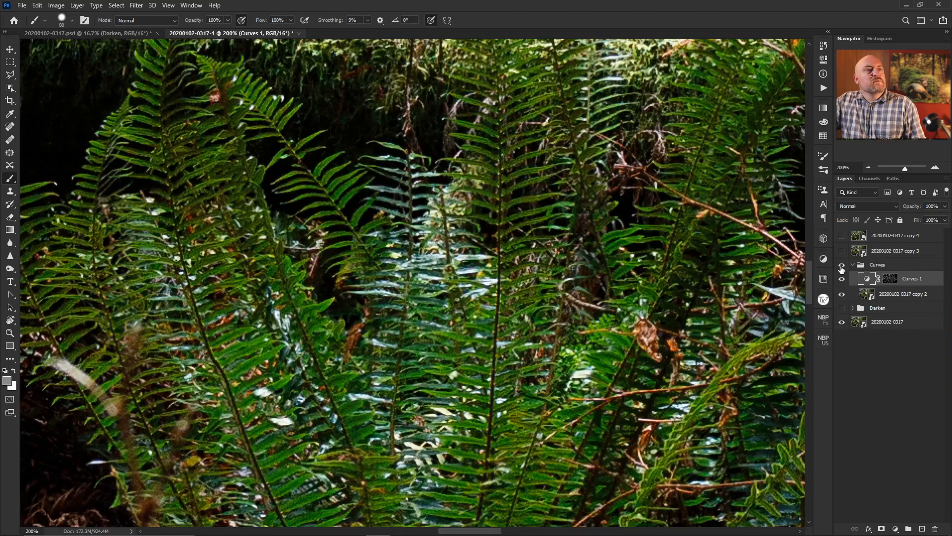
pyautogui.doubleClick(867, 280)
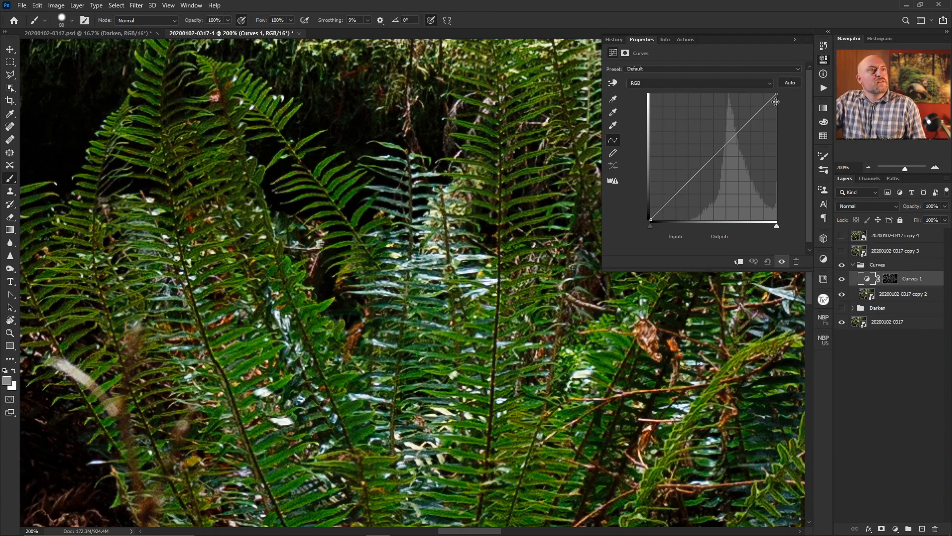
pyautogui.moveTo(777, 95); pyautogui.dragTo(778, 128)
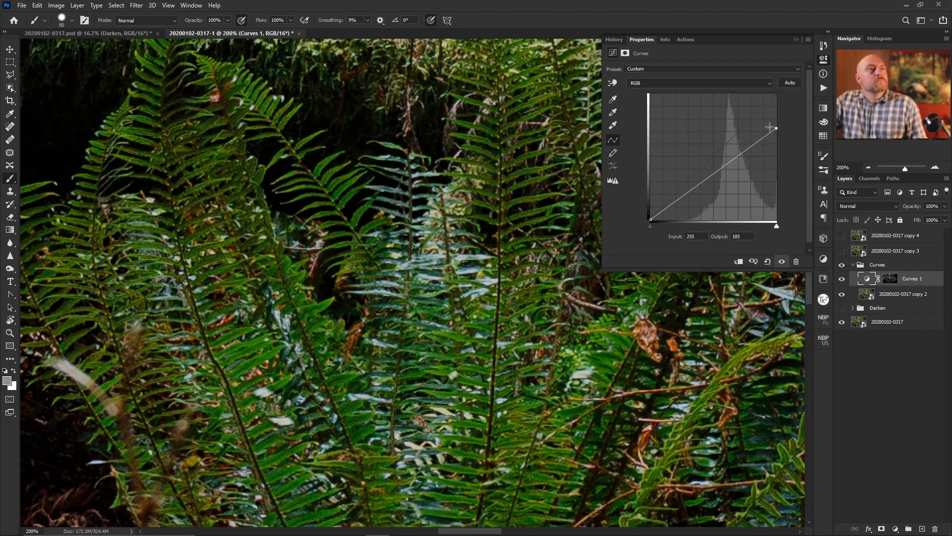
pyautogui.moveTo(776, 128); pyautogui.dragTo(777, 126)
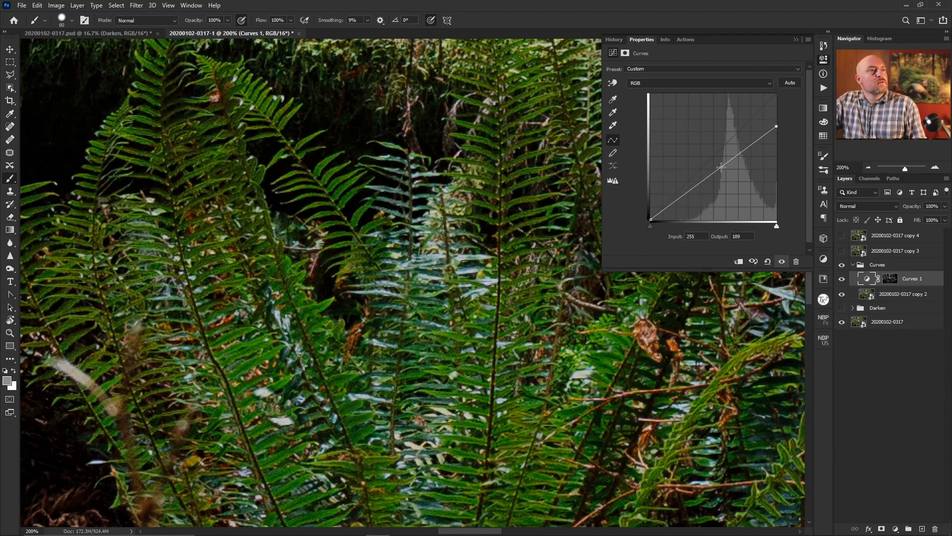
pyautogui.moveTo(721, 167); pyautogui.dragTo(739, 145)
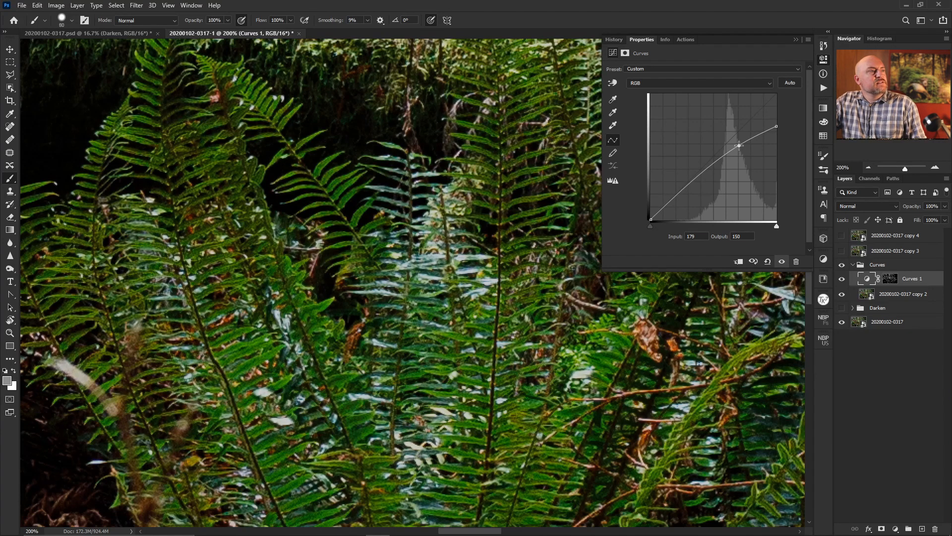
pyautogui.moveTo(739, 145); pyautogui.dragTo(742, 144)
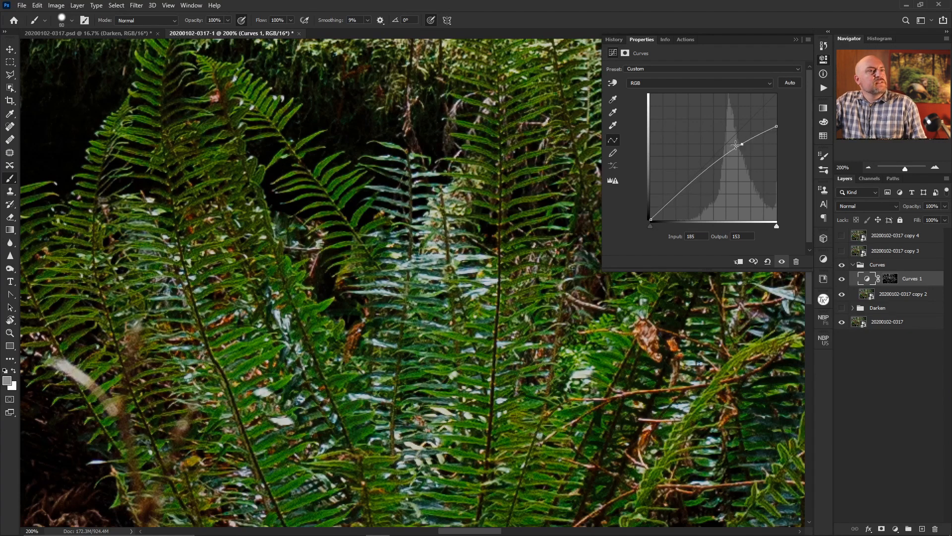
# Disable the Curves 1 mask temporarily to compare the adjustment without it, and re-enable the mask.
pyautogui.keyDown('shift'); pyautogui.click(890, 279); pyautogui.keyUp('shift')
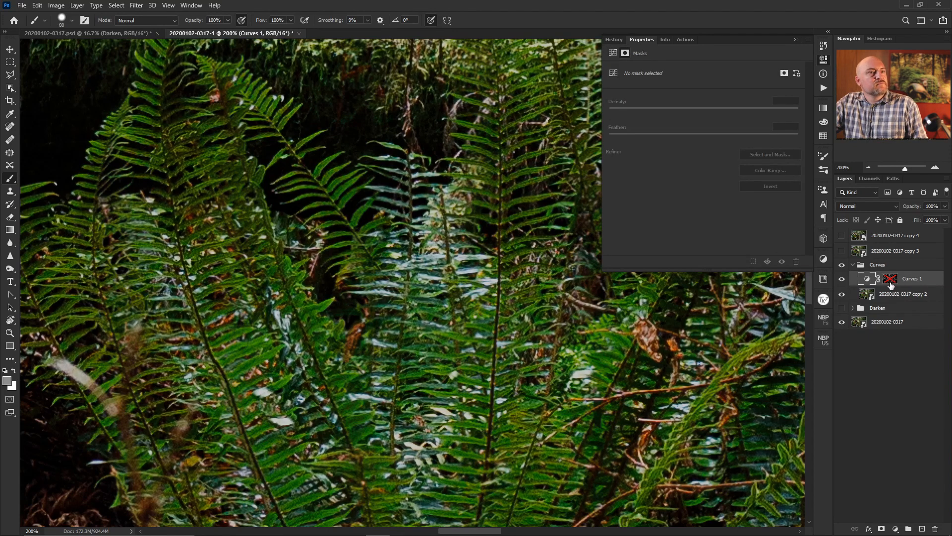
pyautogui.click(863, 280)
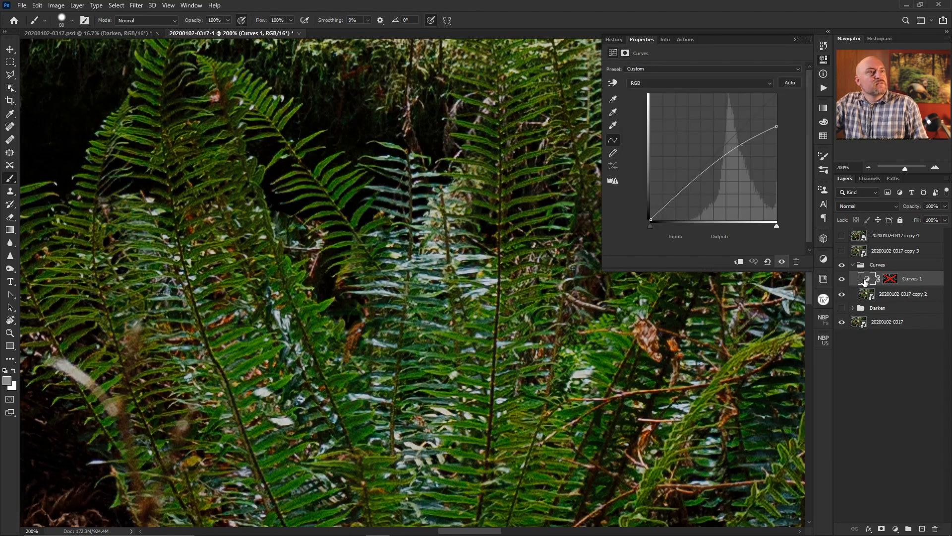
pyautogui.keyDown('shift'); pyautogui.click(891, 280); pyautogui.keyUp('shift')
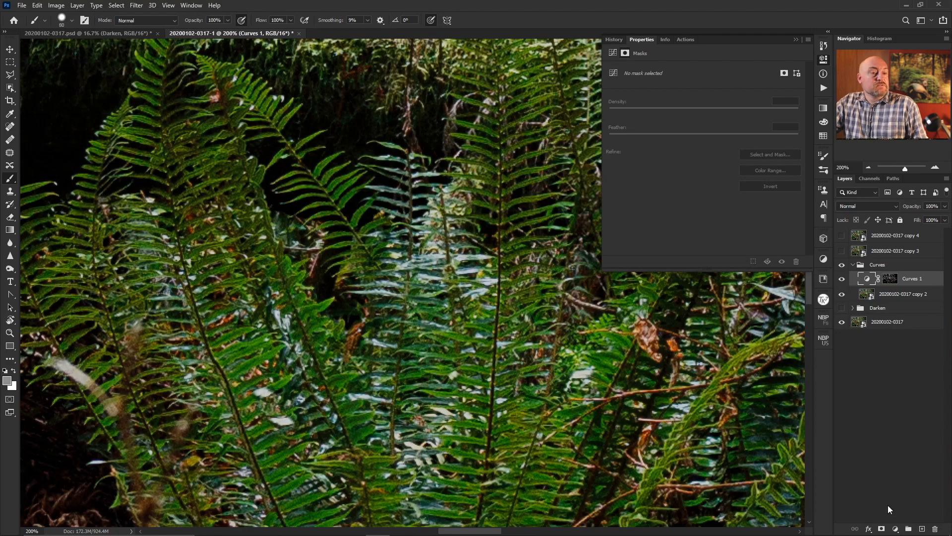
# Add a second Curves adjustment layer above Curves 1 and make its adjustment active instead of its mask.
pyautogui.click(896, 529)
pyautogui.click(922, 401)
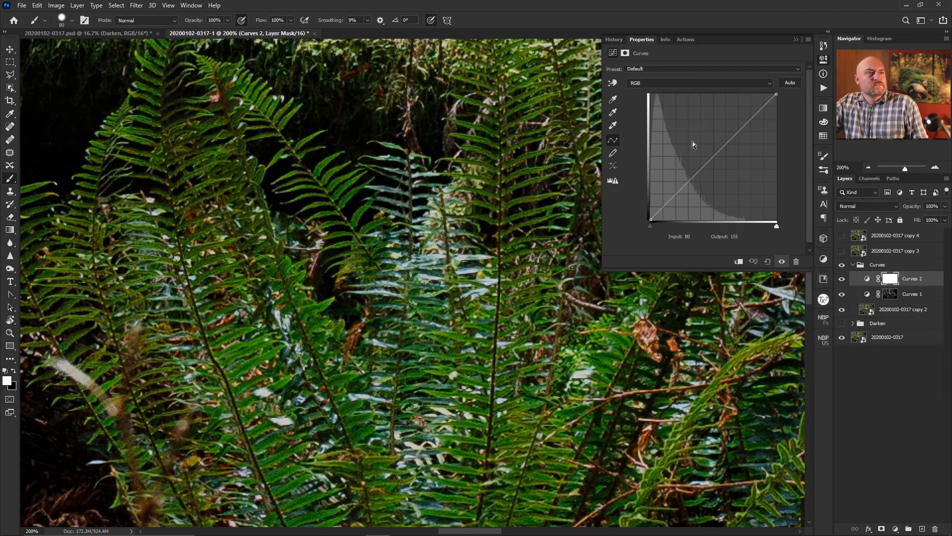
pyautogui.click(867, 279)
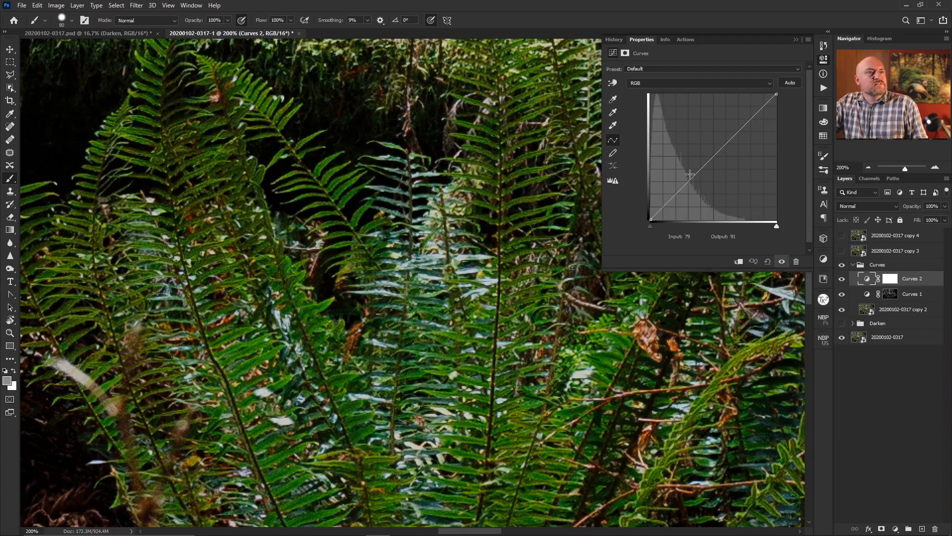
# Move the middle point of Curves 1's RGB curve to input 214, output 145.
pyautogui.click(868, 294)
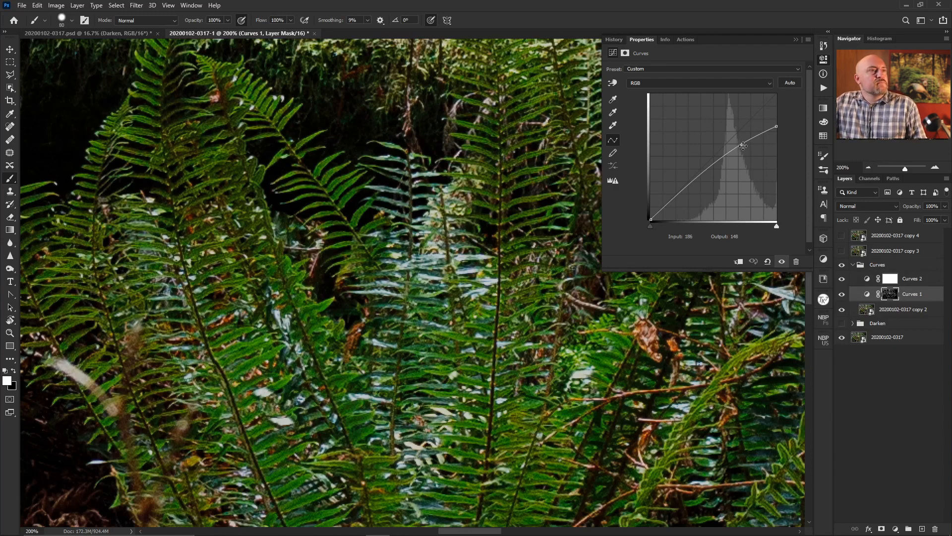
pyautogui.moveTo(743, 145)
pyautogui.mouseDown()
pyautogui.moveTo(752, 139)
pyautogui.moveTo(761, 153)
pyautogui.moveTo(755, 133)
pyautogui.moveTo(756, 148)
pyautogui.mouseUp()
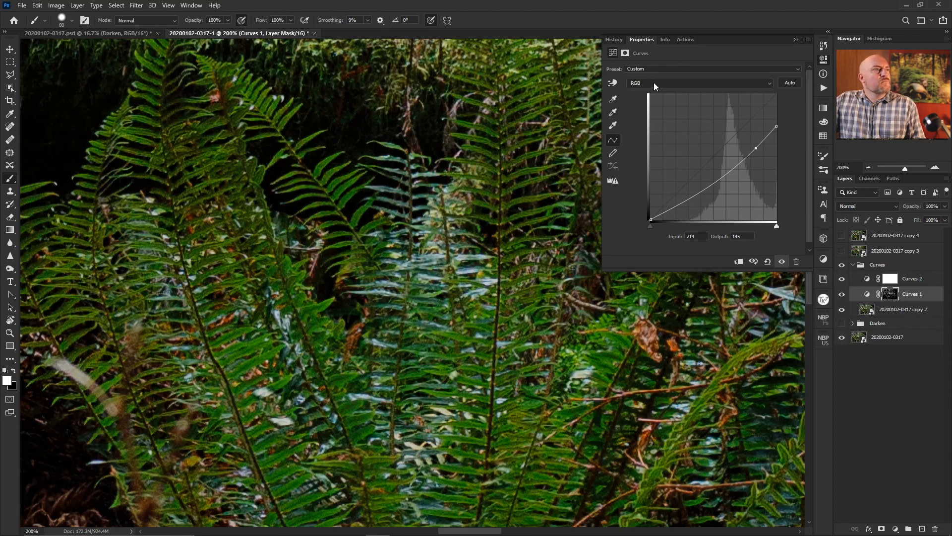
# Toggle the Curves 1 adjustment's visibility repeatedly to compare the ferns before and after, leaving it visible.
pyautogui.click(788, 262)
pyautogui.click(787, 262)
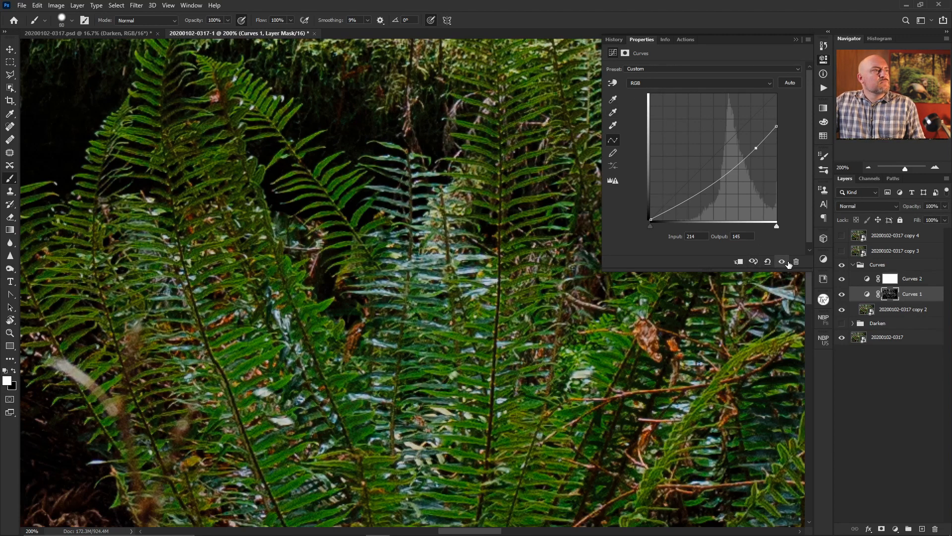
pyautogui.click(788, 263)
pyautogui.click(788, 263)
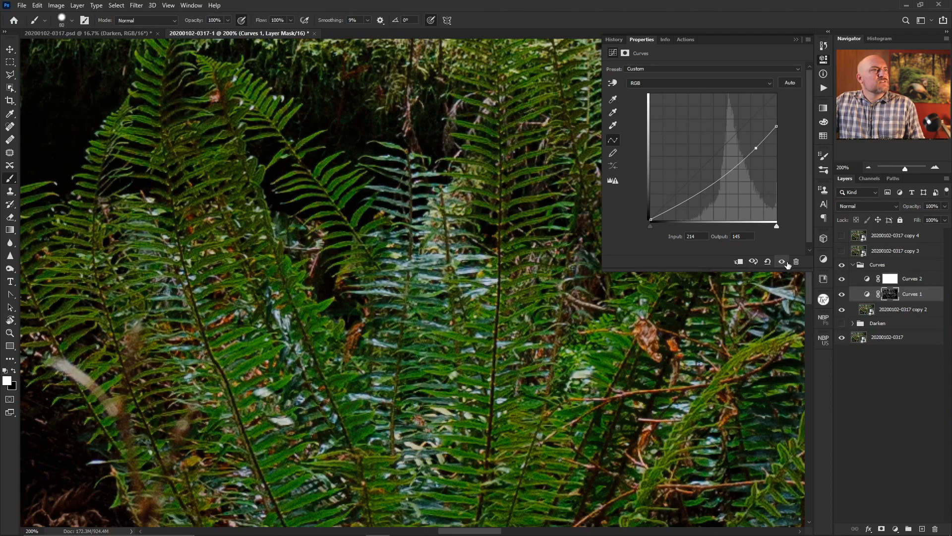
pyautogui.click(788, 263)
pyautogui.click(788, 263)
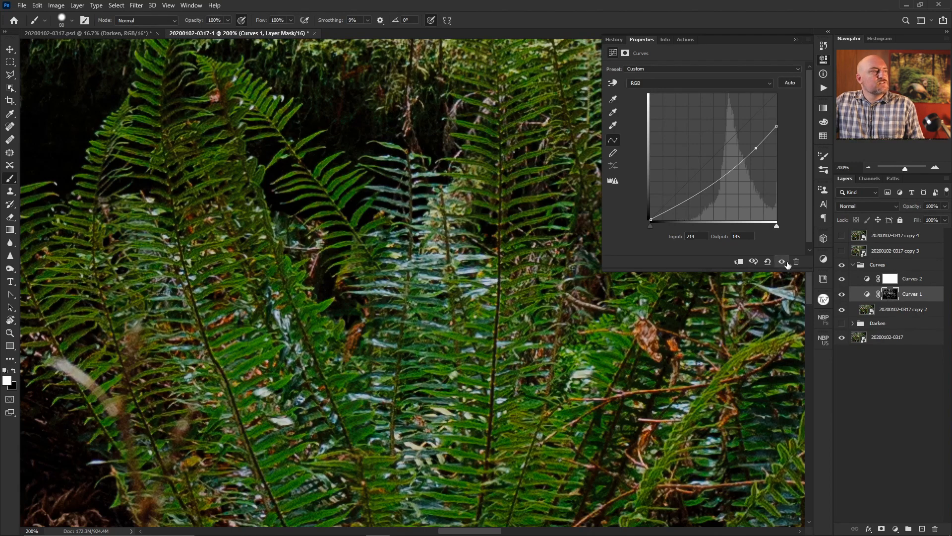
pyautogui.click(787, 262)
pyautogui.click(788, 263)
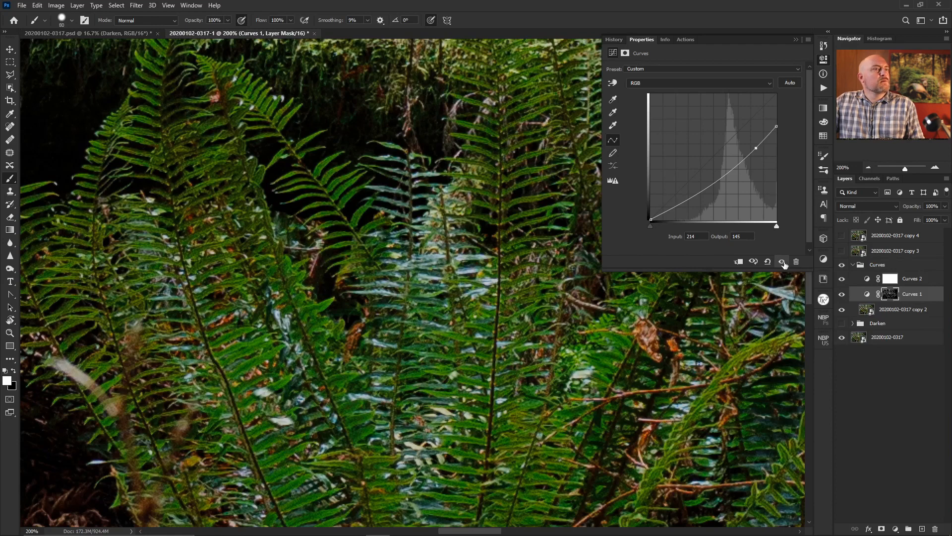
pyautogui.click(786, 263)
pyautogui.click(784, 263)
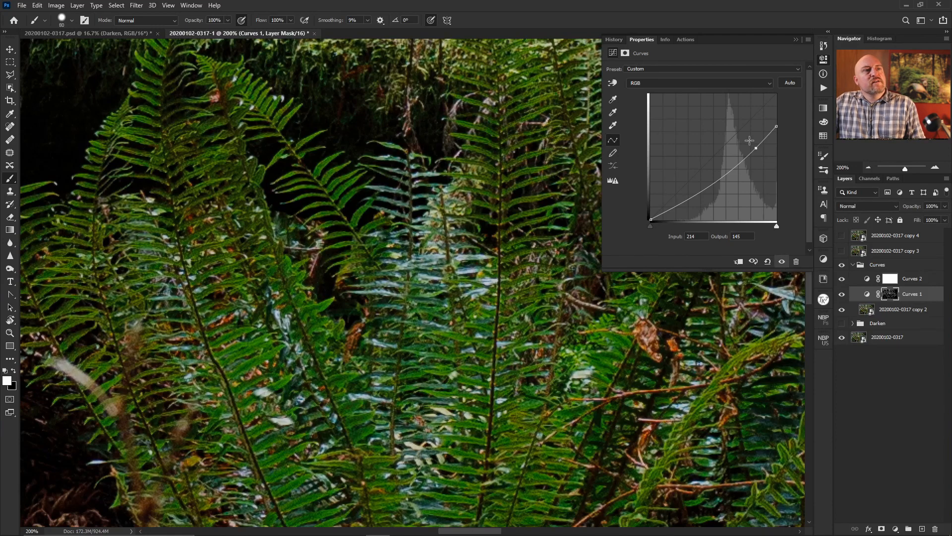
# Boost green in the Curves 1 highlights by moving the Green channel's white point to input 228.
pyautogui.click(680, 83)
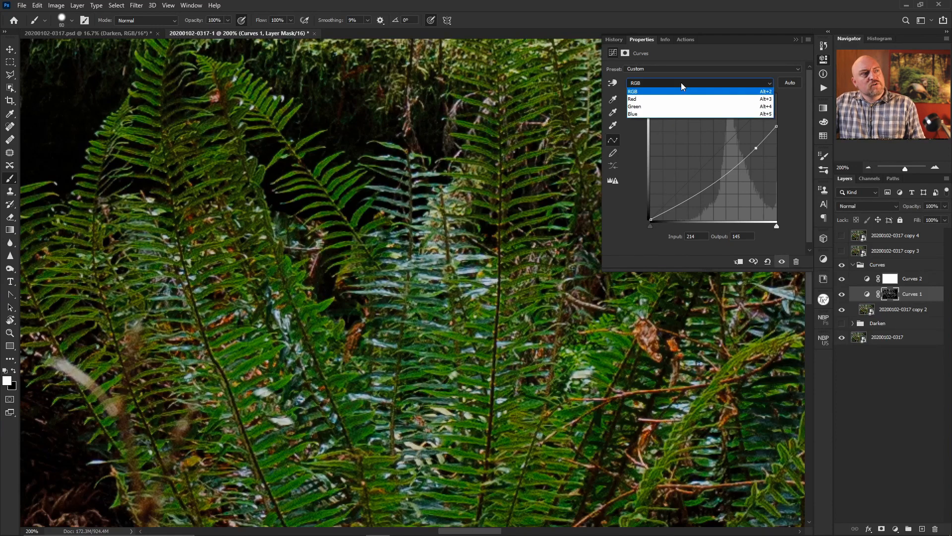
pyautogui.click(644, 108)
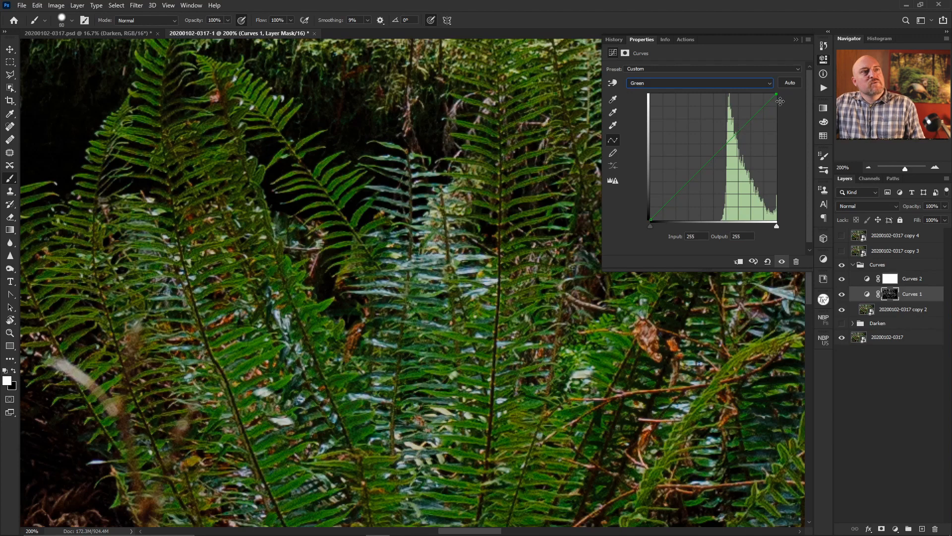
pyautogui.moveTo(776, 94)
pyautogui.mouseDown()
pyautogui.moveTo(755, 95)
pyautogui.moveTo(764, 89)
pyautogui.mouseUp()
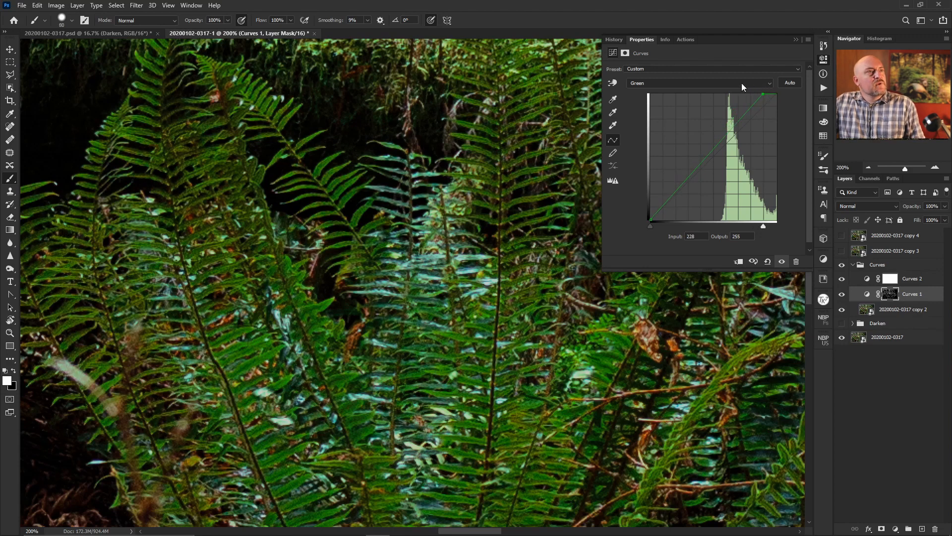
# Lower the Blue channel's white point to output 136 in Curves 1, and toggle the layer's visibility to compare.
pyautogui.click(742, 83)
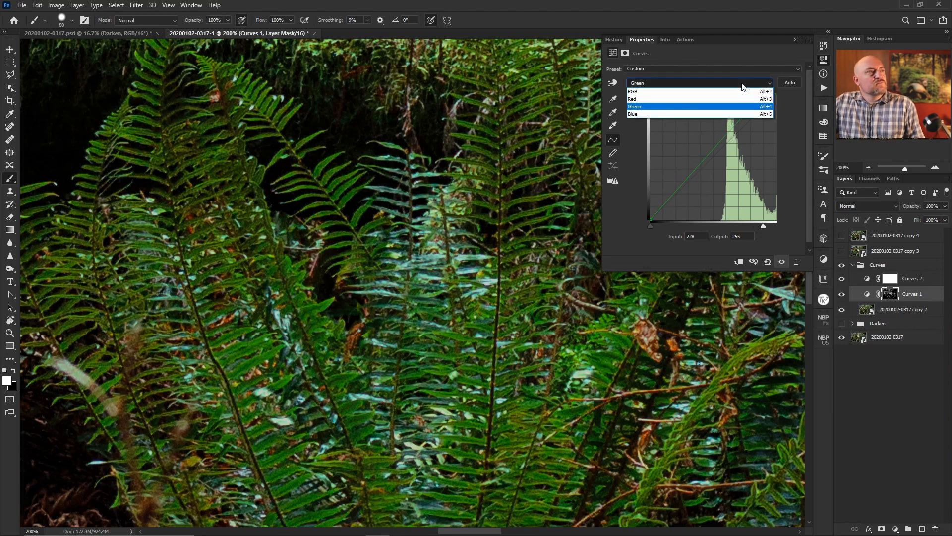
pyautogui.click(723, 114)
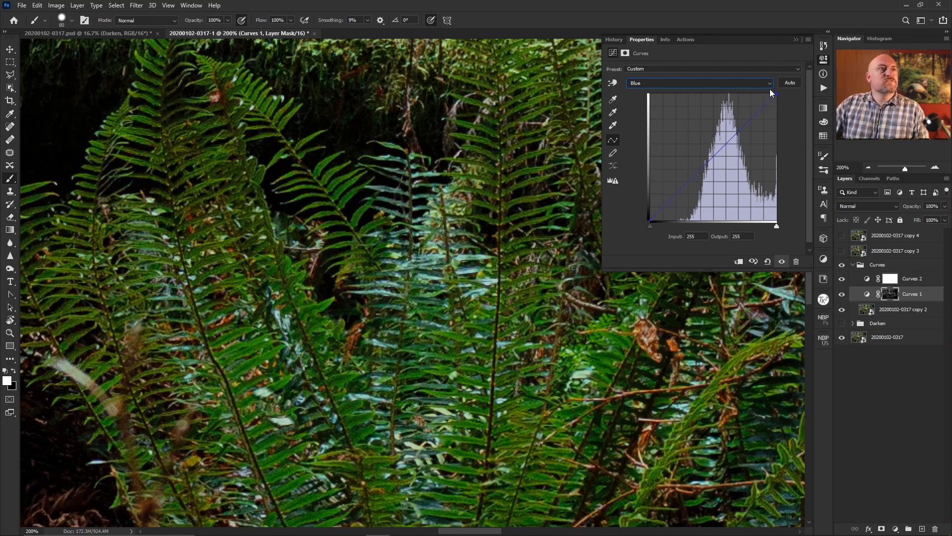
pyautogui.moveTo(774, 93); pyautogui.dragTo(778, 153)
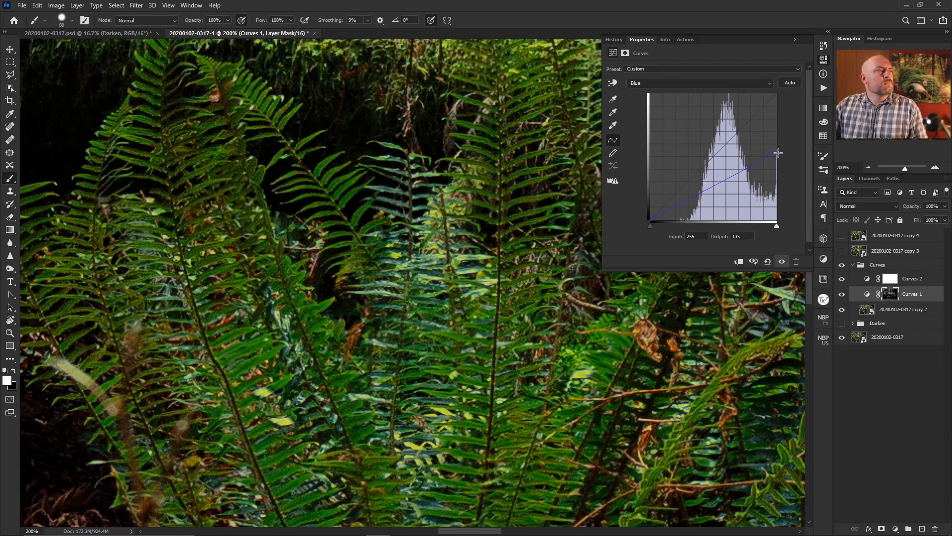
pyautogui.moveTo(778, 154); pyautogui.dragTo(777, 152)
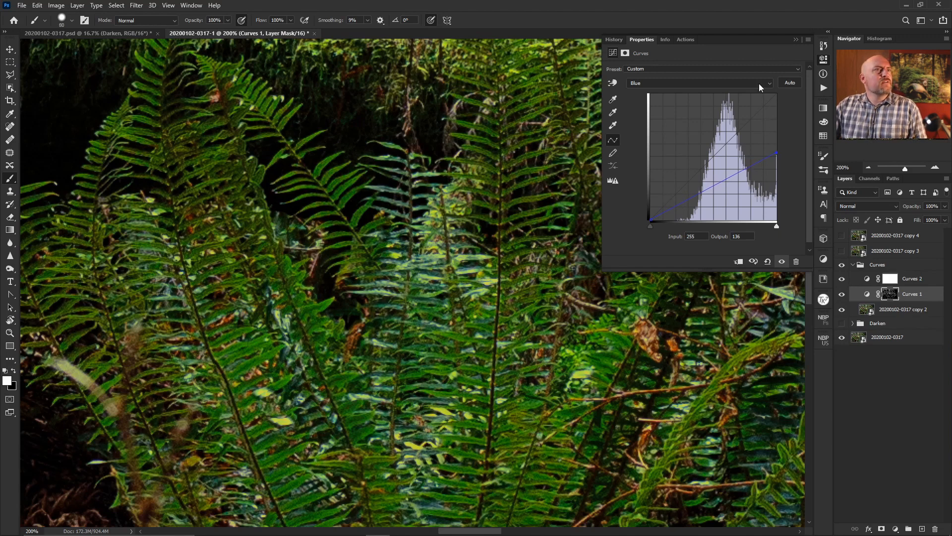
pyautogui.click(841, 295)
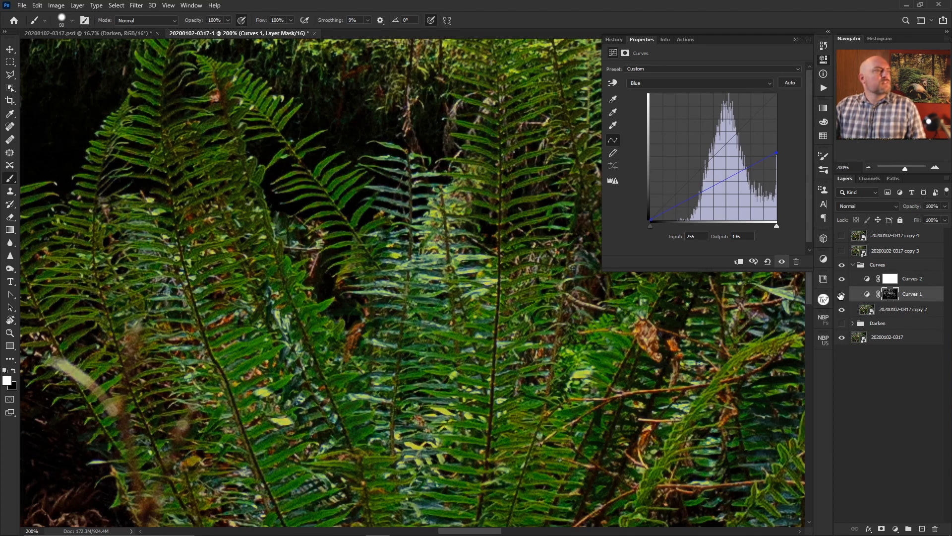
# Compare the ferns with Curves 1 on and off, and set the Blue channel's white point to output 173.
pyautogui.click(841, 294)
pyautogui.click(841, 295)
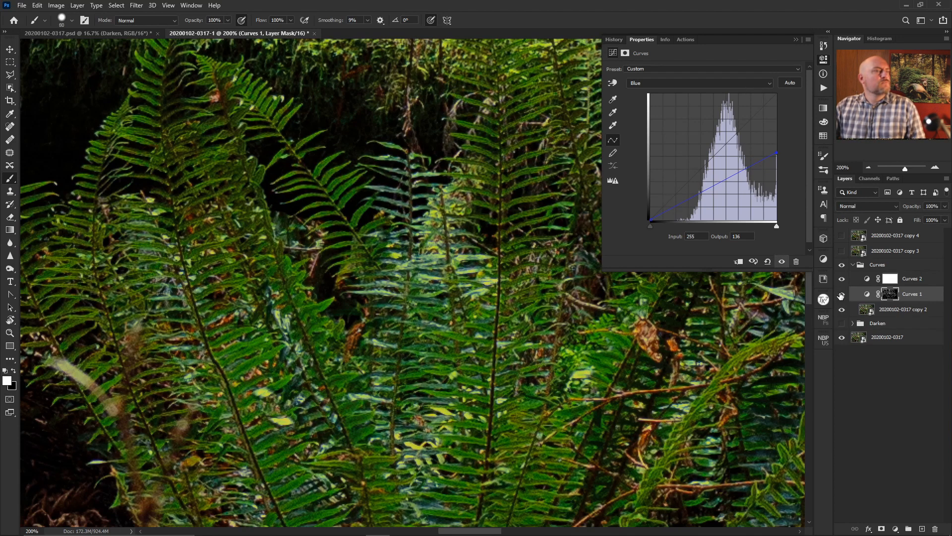
pyautogui.click(841, 295)
pyautogui.click(841, 295)
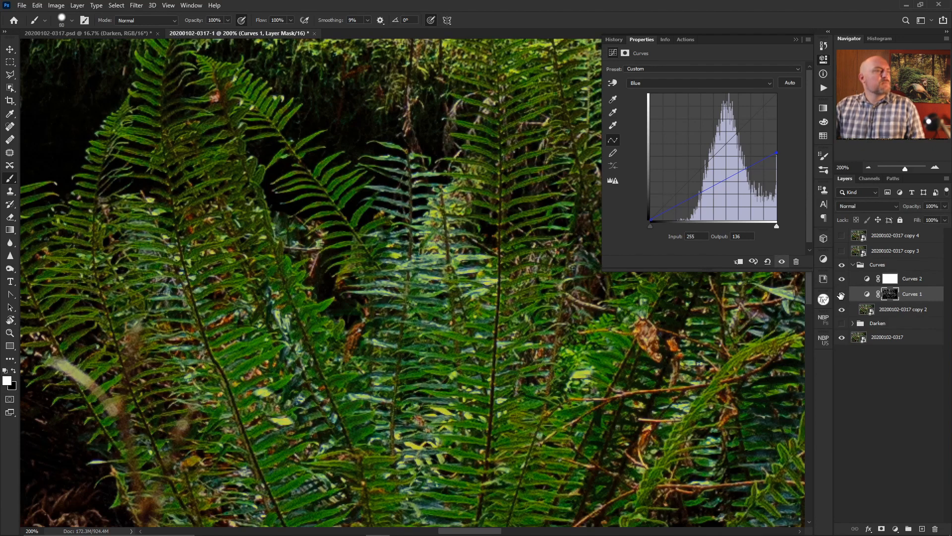
pyautogui.moveTo(776, 153); pyautogui.dragTo(801, 135)
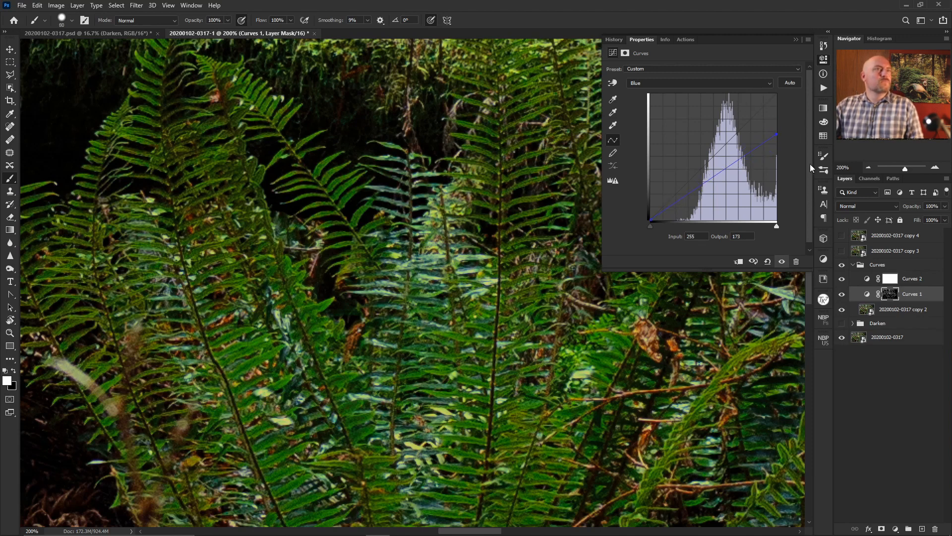
# Try lowering the Red channel's white point in Curves 1, and return it to output 255.
pyautogui.click(714, 83)
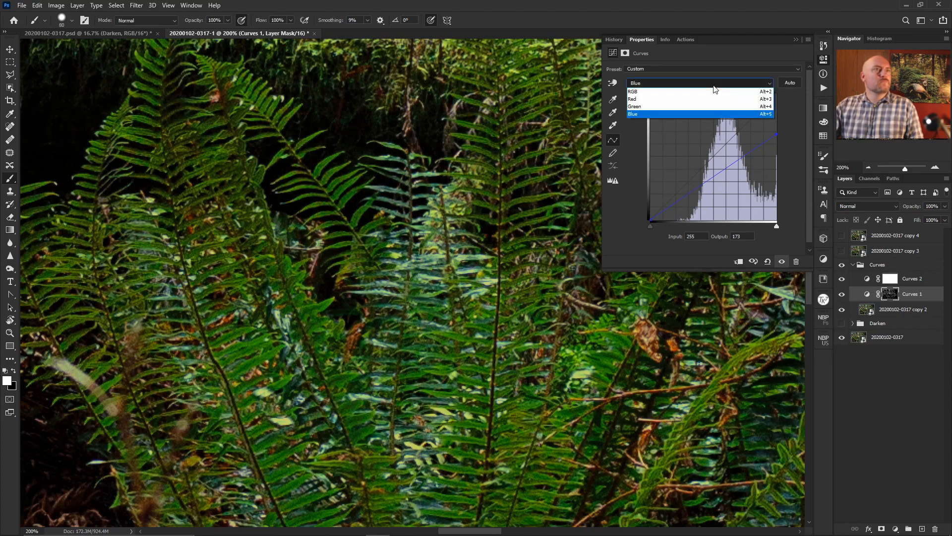
pyautogui.click(705, 99)
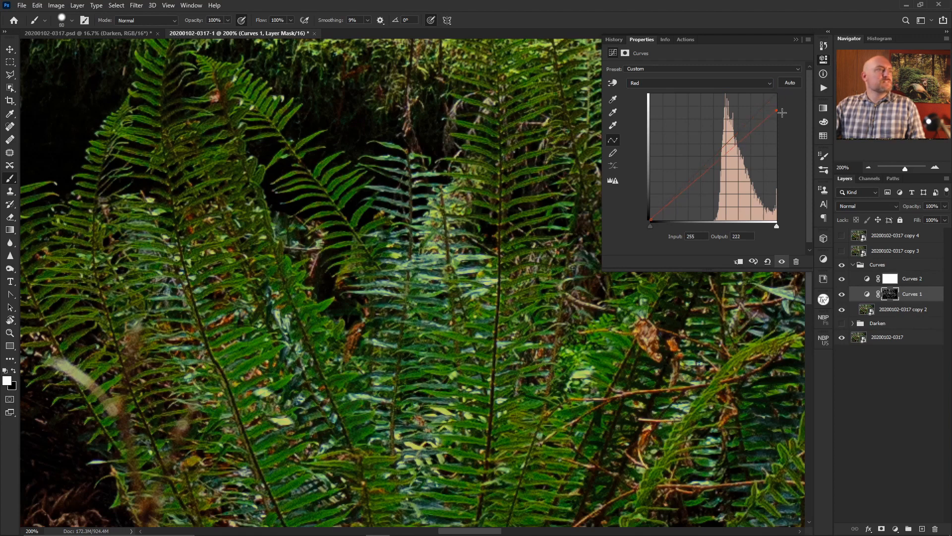
pyautogui.moveTo(777, 94); pyautogui.dragTo(804, 88)
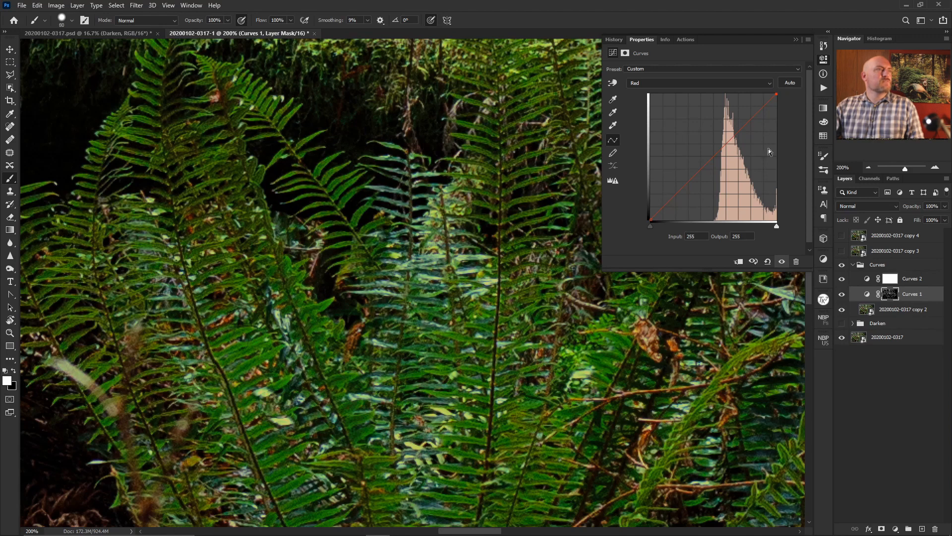
# Move the Green channel's white point in Curves 1 to input 216.
pyautogui.click(737, 84)
pyautogui.click(741, 105)
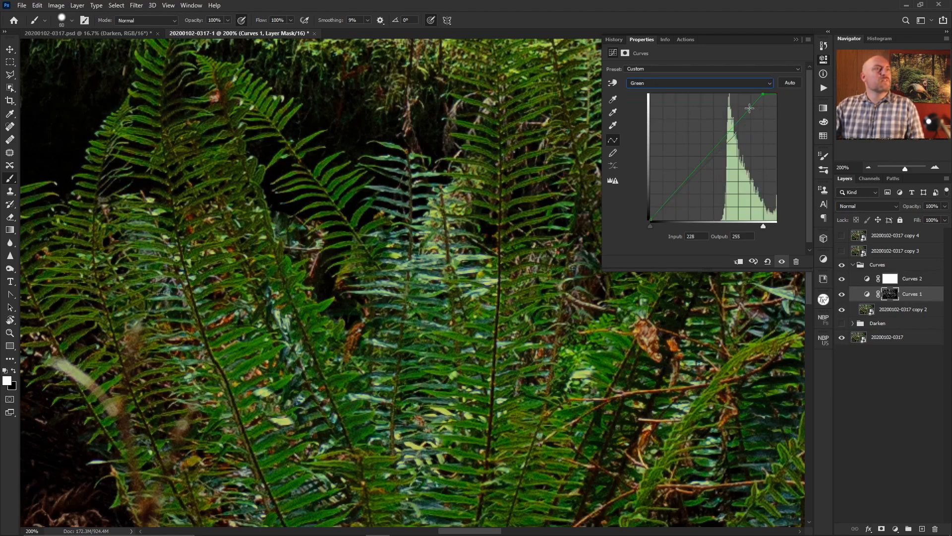
pyautogui.moveTo(762, 93)
pyautogui.mouseDown()
pyautogui.moveTo(744, 90)
pyautogui.moveTo(757, 89)
pyautogui.mouseUp()
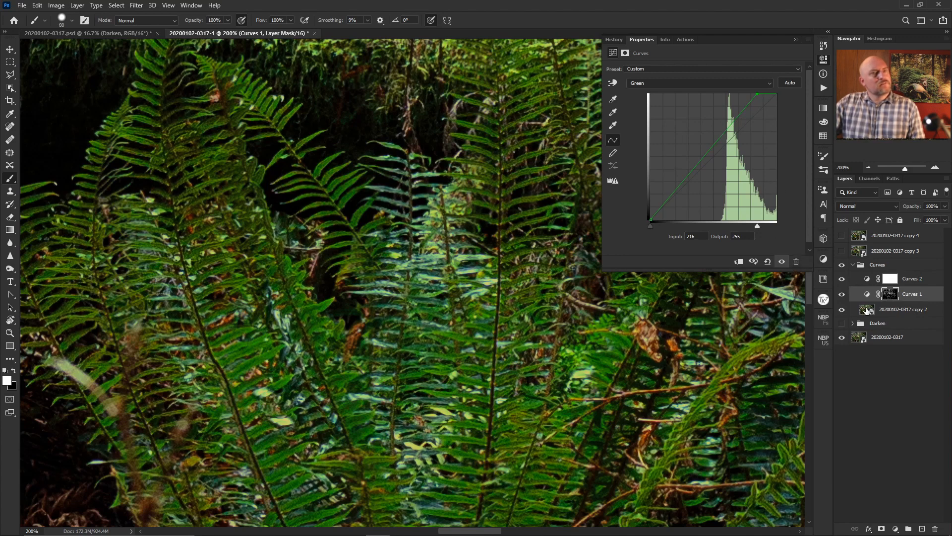
# Set the RGB white point in Curves 1 to output 171 and the middle point to input 170, output 92.
pyautogui.click(634, 83)
pyautogui.click(642, 91)
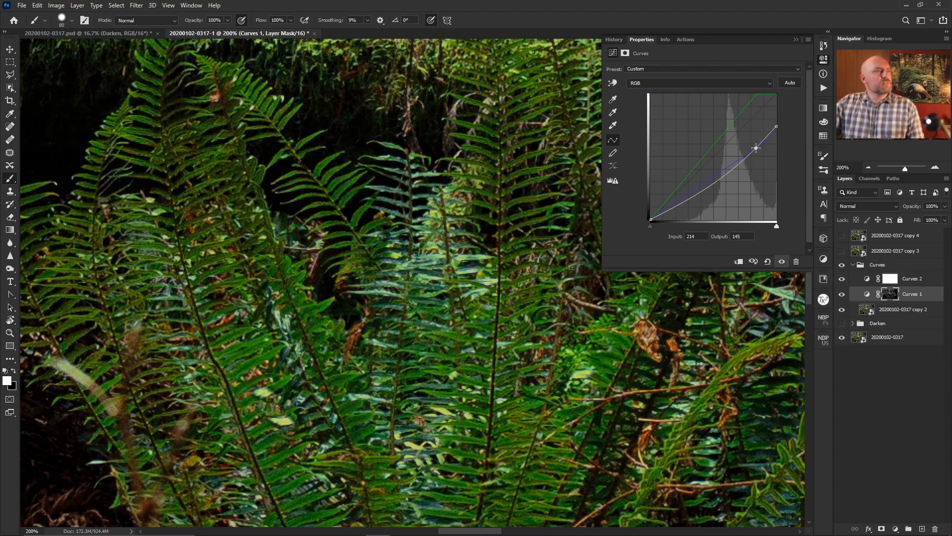
pyautogui.moveTo(756, 148); pyautogui.dragTo(730, 172)
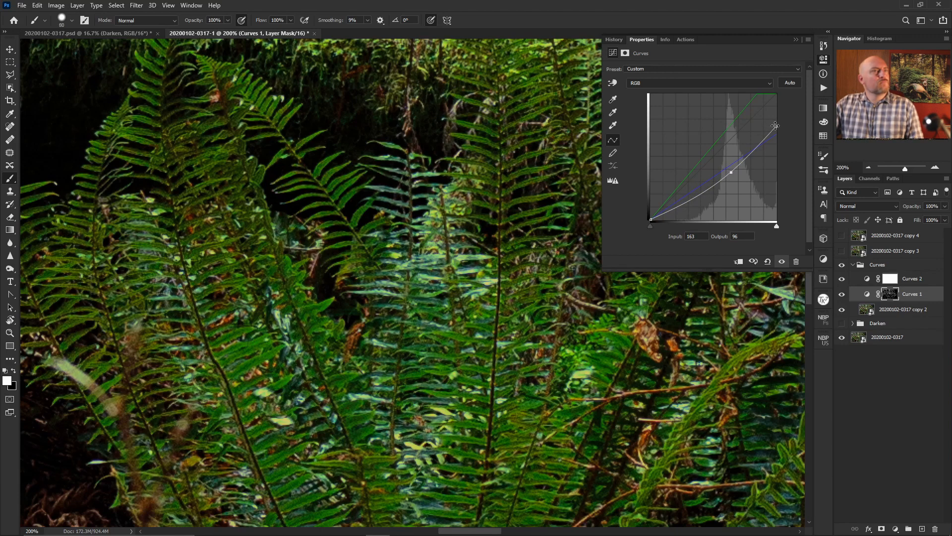
pyautogui.moveTo(776, 126)
pyautogui.mouseDown()
pyautogui.moveTo(783, 144)
pyautogui.moveTo(780, 135)
pyautogui.mouseUp()
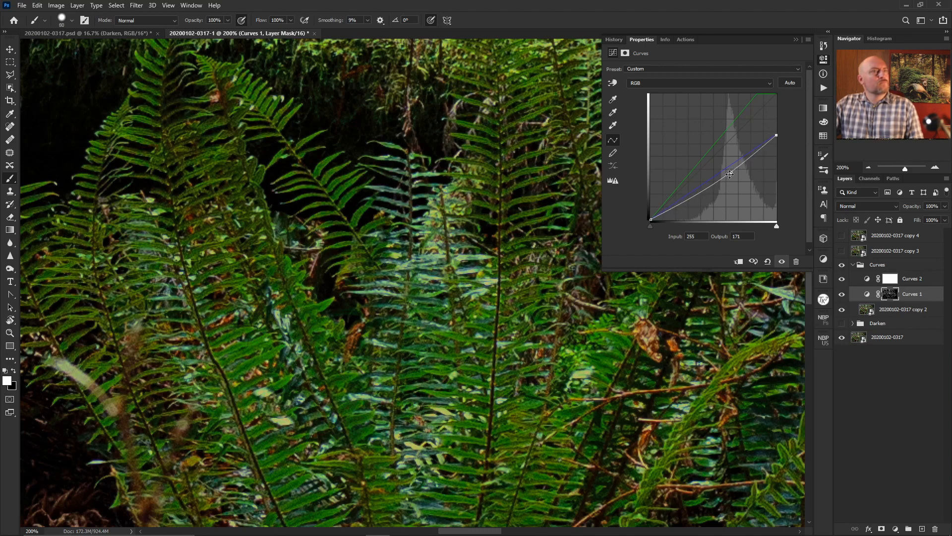
pyautogui.moveTo(729, 174)
pyautogui.mouseDown()
pyautogui.moveTo(733, 183)
pyautogui.moveTo(733, 174)
pyautogui.mouseUp()
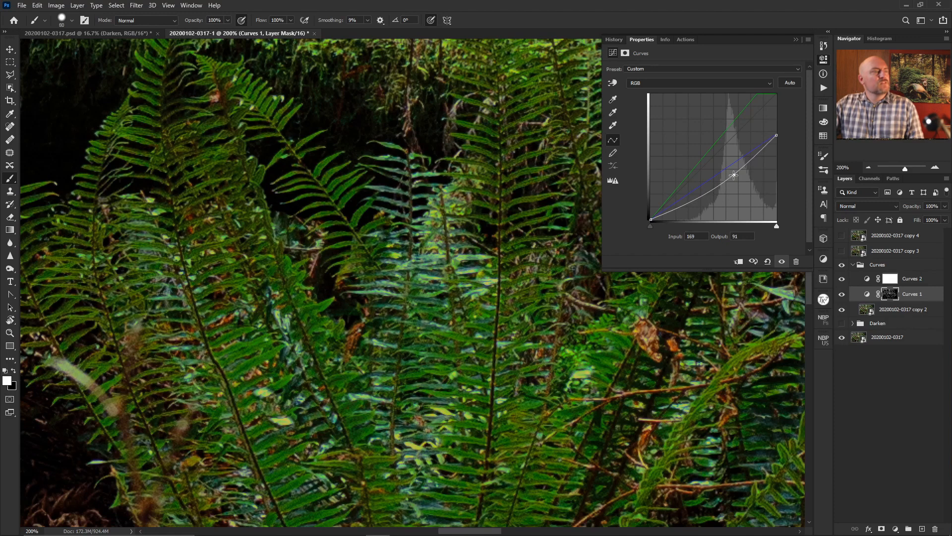
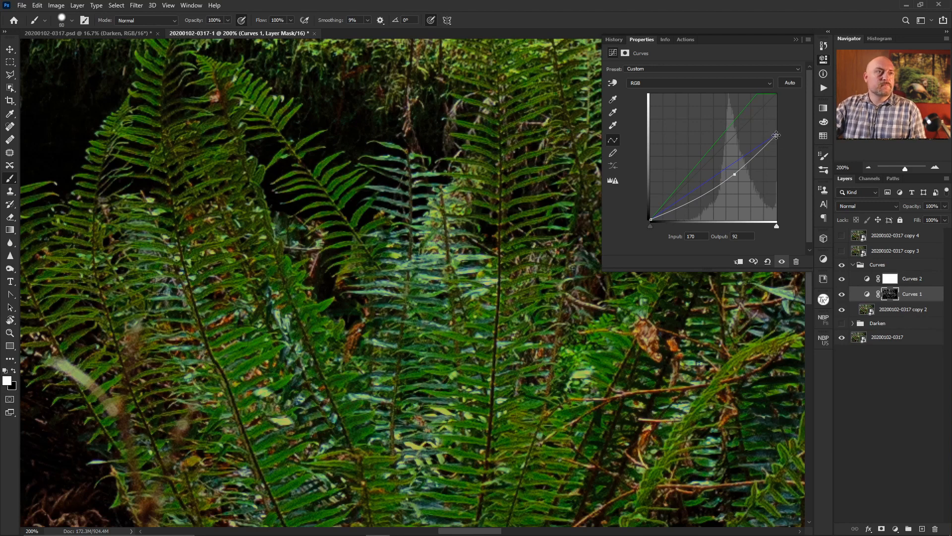
# Try the RGB white point of Curves 1 at outputs 225 and 145, and return it to about 171.
pyautogui.moveTo(777, 135); pyautogui.dragTo(788, 109)
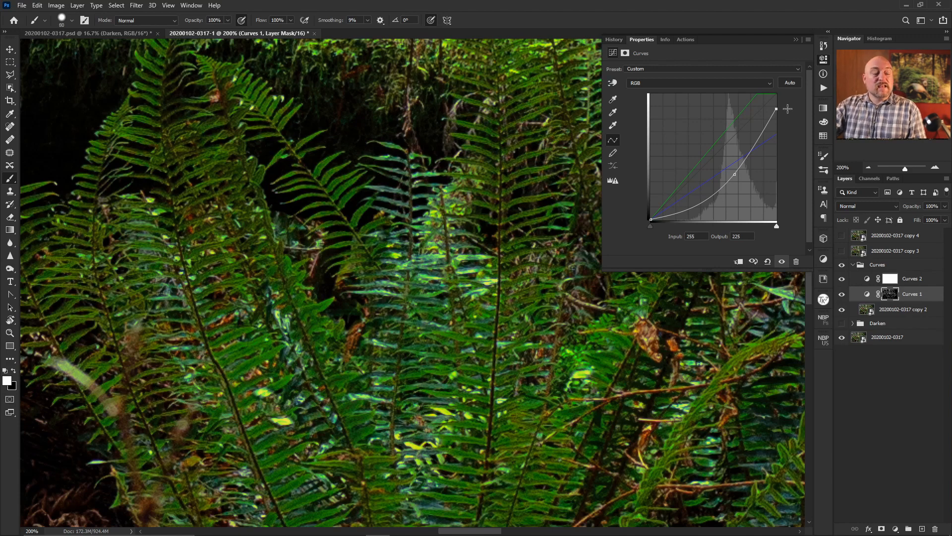
pyautogui.moveTo(789, 109); pyautogui.dragTo(795, 148)
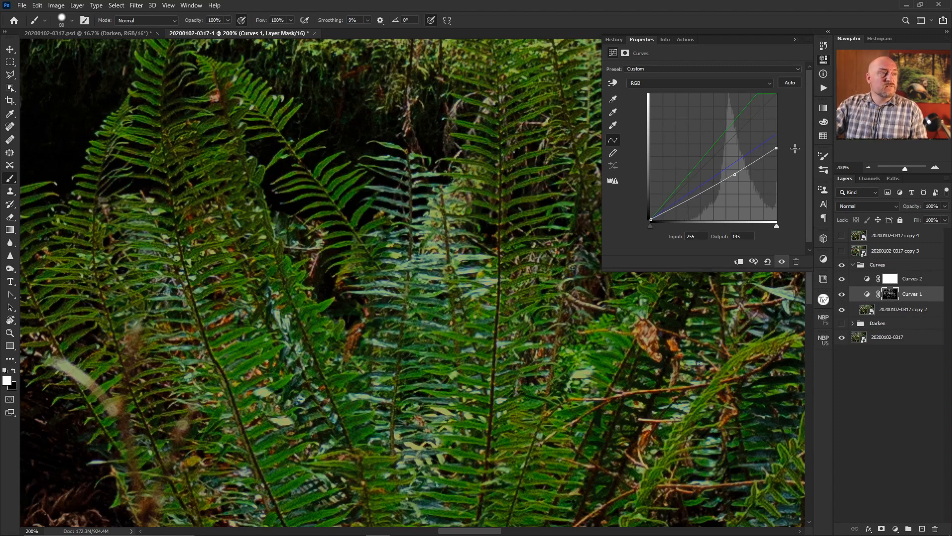
pyautogui.moveTo(795, 148); pyautogui.dragTo(795, 136)
# Move the RGB middle point of Curves 1 to input 177, output 71, keeping the white point at output 171.
pyautogui.moveTo(735, 173); pyautogui.dragTo(739, 184)
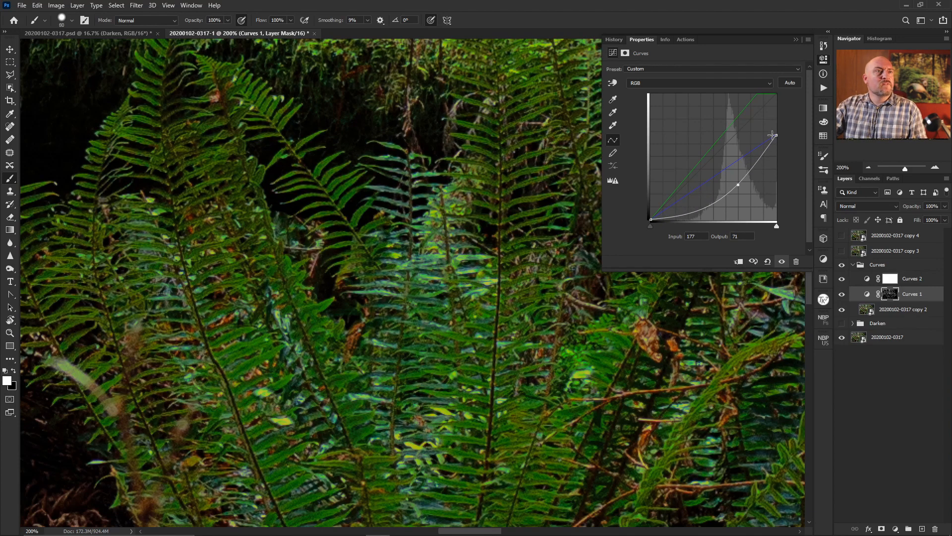
pyautogui.moveTo(776, 135); pyautogui.dragTo(777, 136)
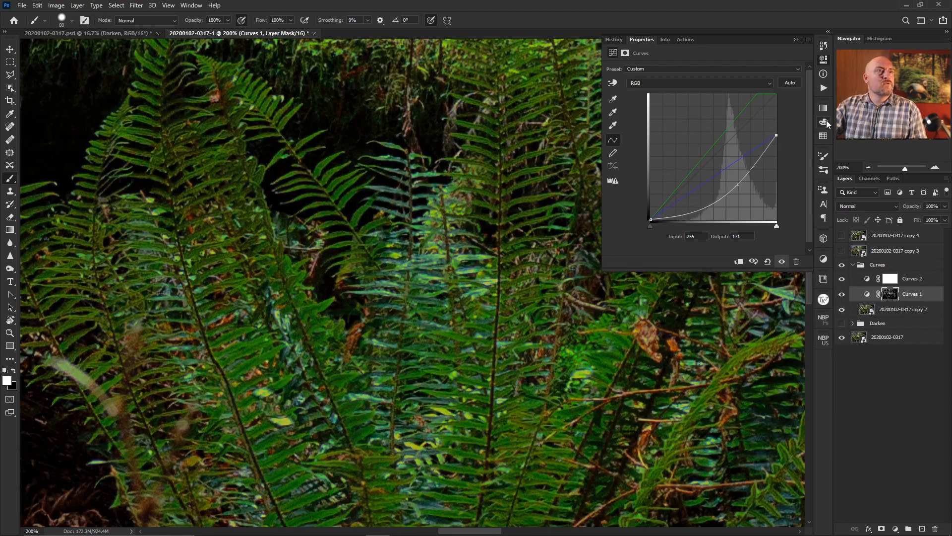
pyautogui.click(824, 62)
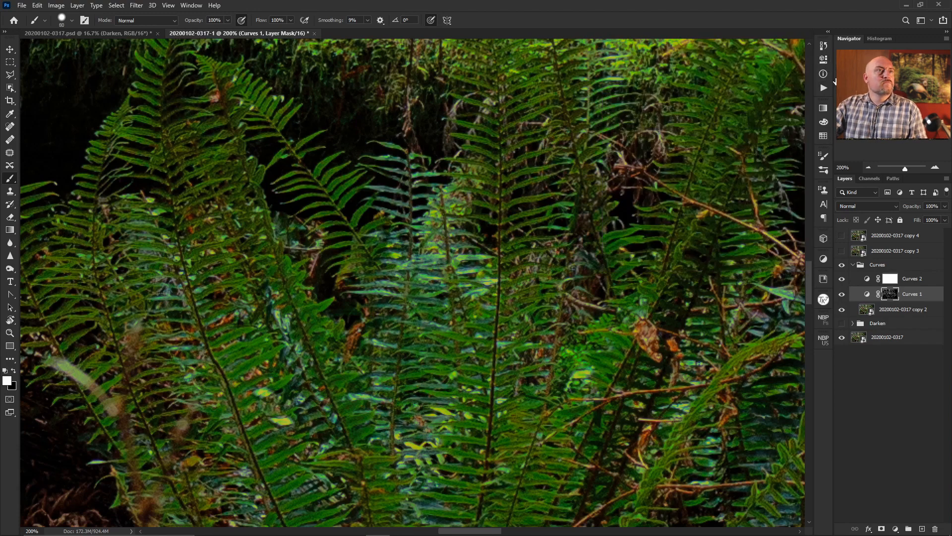
# Generate a Lights 2 luminosity mask with TK7 Go and apply it as the Curves 1 layer mask.
pyautogui.click(868, 167)
pyautogui.click(868, 167)
pyautogui.click(868, 167)
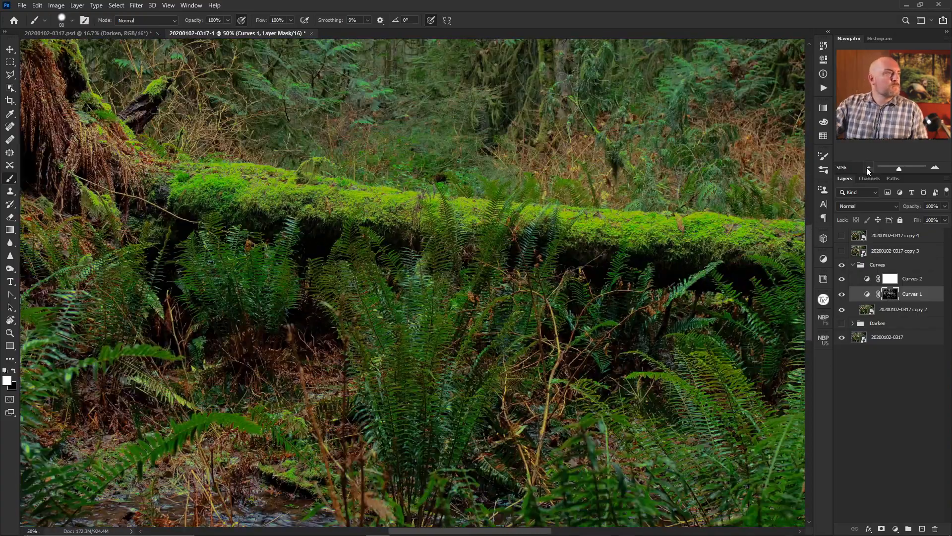
pyautogui.click(868, 168)
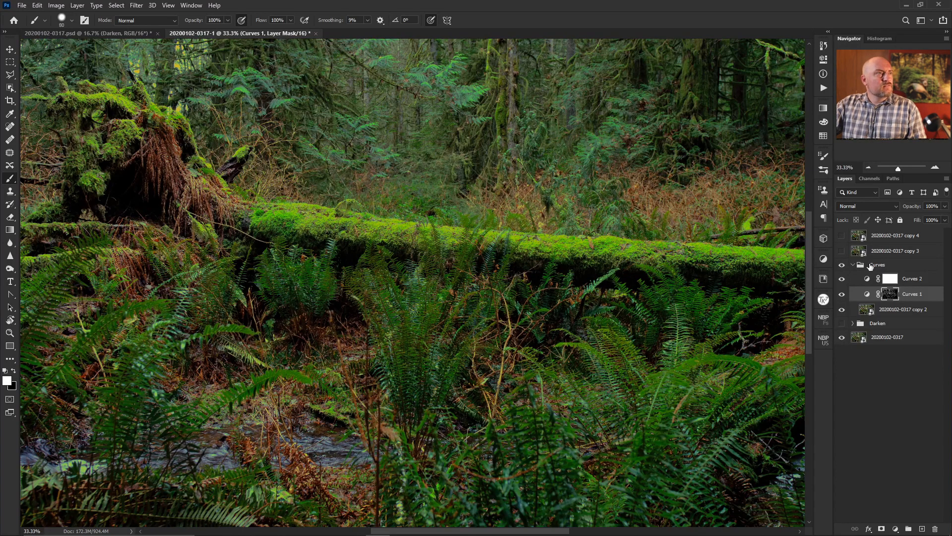
pyautogui.moveTo(893, 104); pyautogui.dragTo(911, 92)
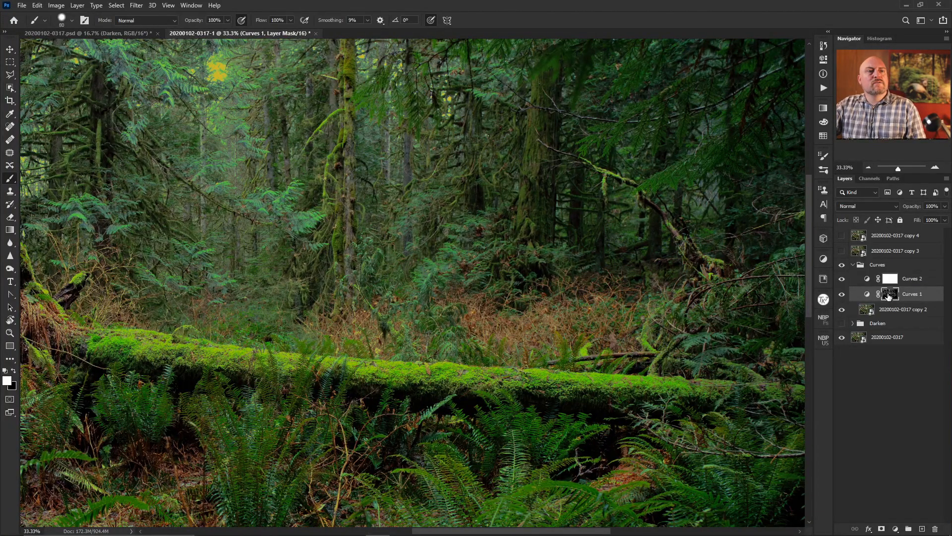
pyautogui.click(824, 299)
pyautogui.click(803, 305)
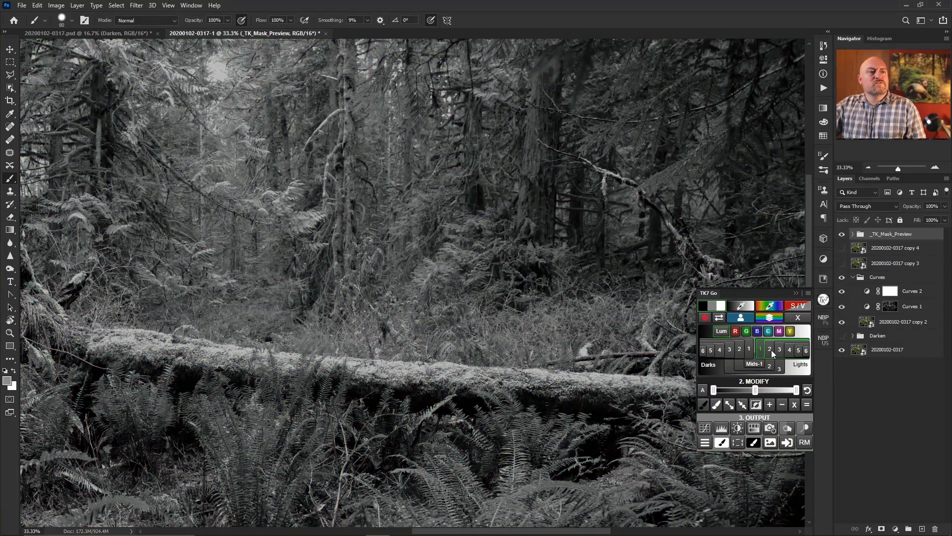
pyautogui.click(770, 349)
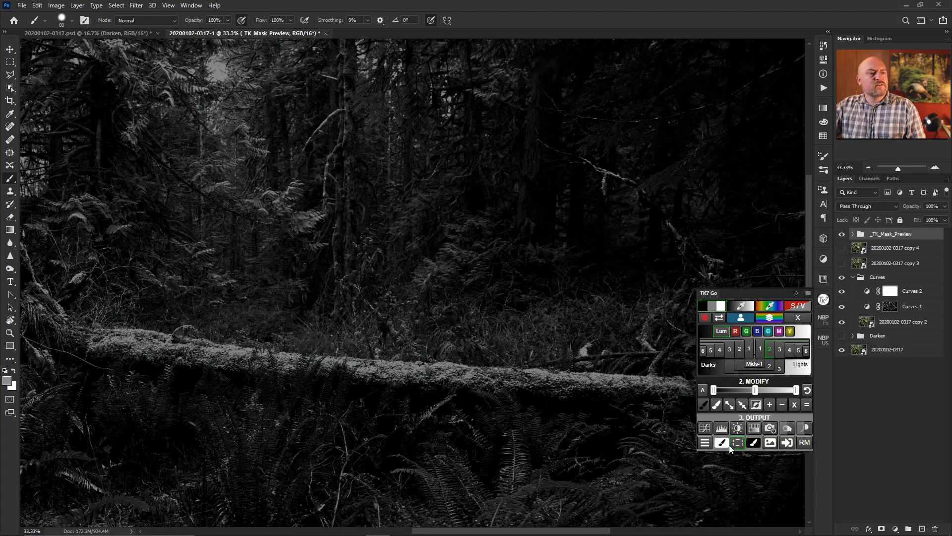
pyautogui.click(788, 442)
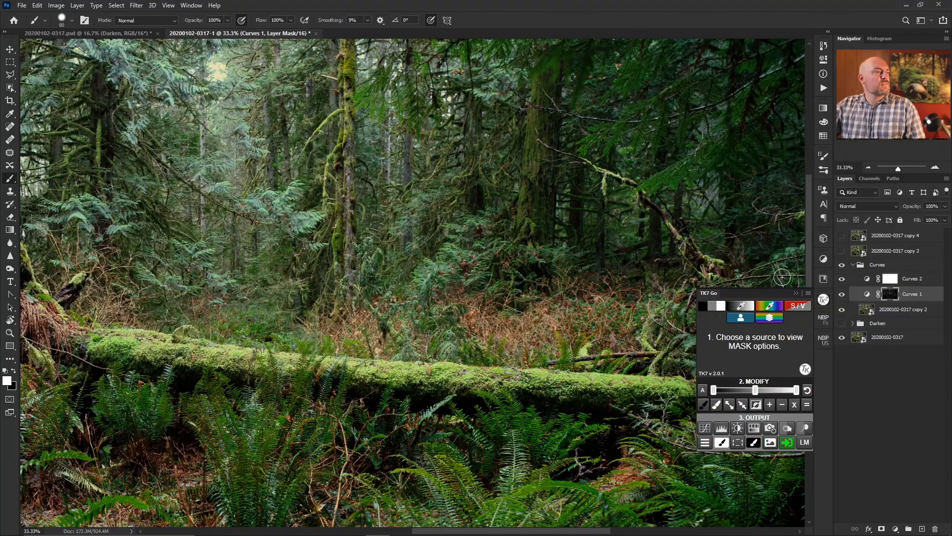
pyautogui.click(825, 300)
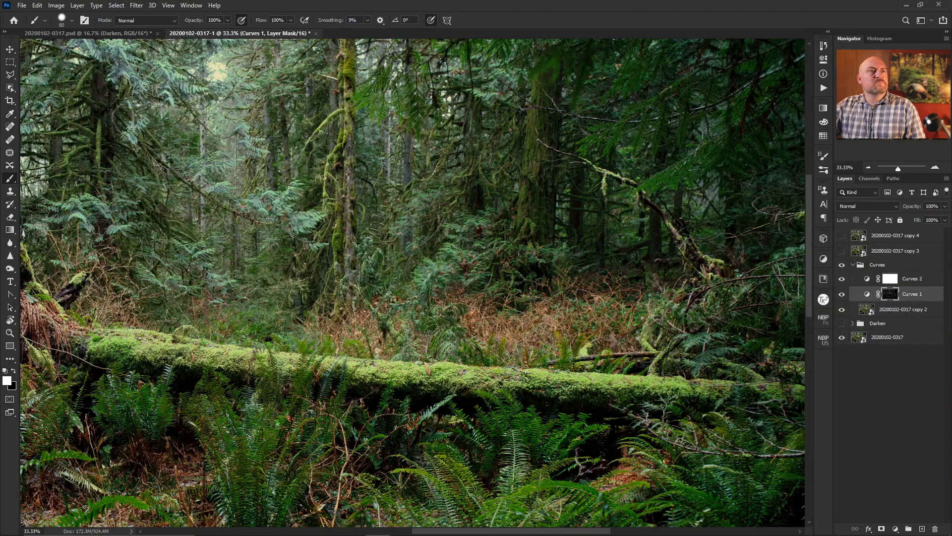
# Compare the log and ferns with Curves 1 hidden and shown, leaving the adjustment visible.
pyautogui.scroll(-5, 412, 282)
pyautogui.moveTo(532, 233); pyautogui.dragTo(522, 381)
pyautogui.moveTo(554, 332); pyautogui.dragTo(496, 308)
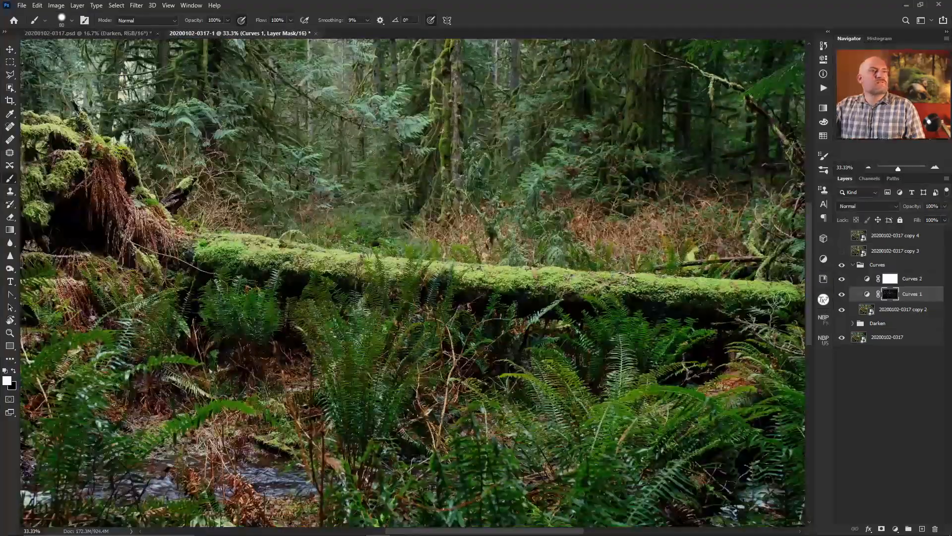
pyautogui.click(841, 295)
pyautogui.click(842, 296)
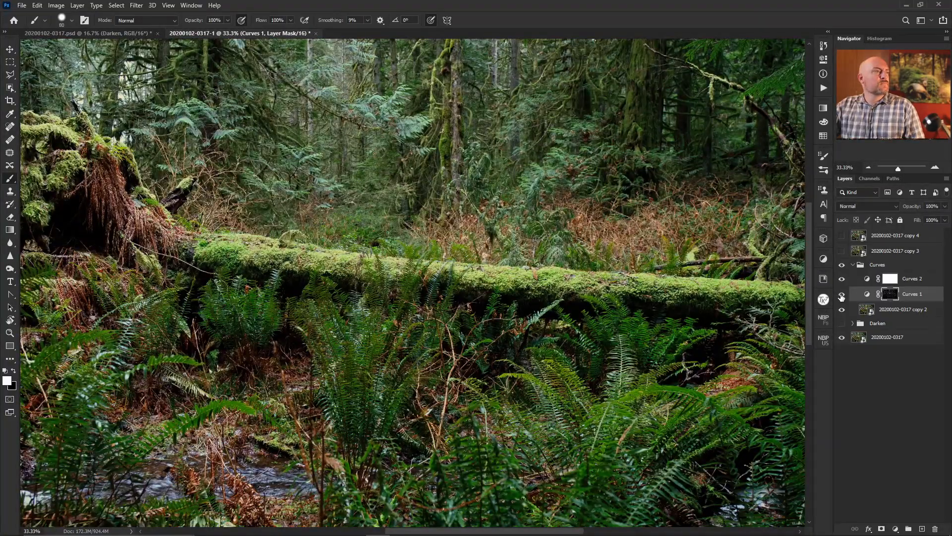
pyautogui.click(842, 296)
pyautogui.click(842, 296)
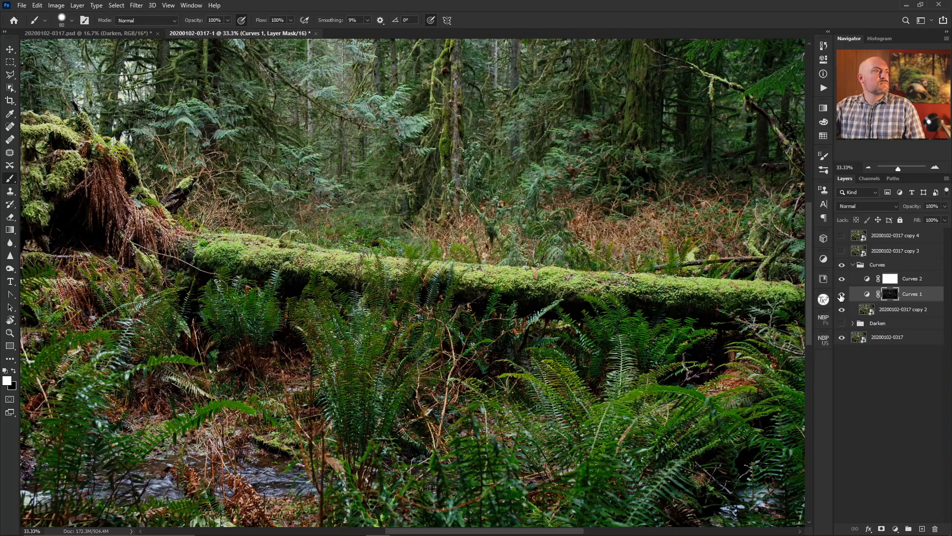
pyautogui.click(842, 296)
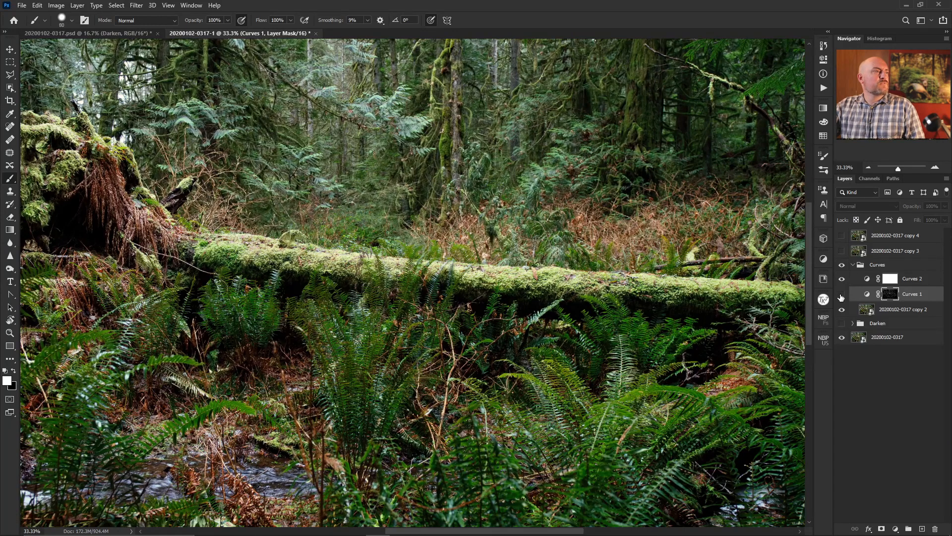
pyautogui.click(842, 296)
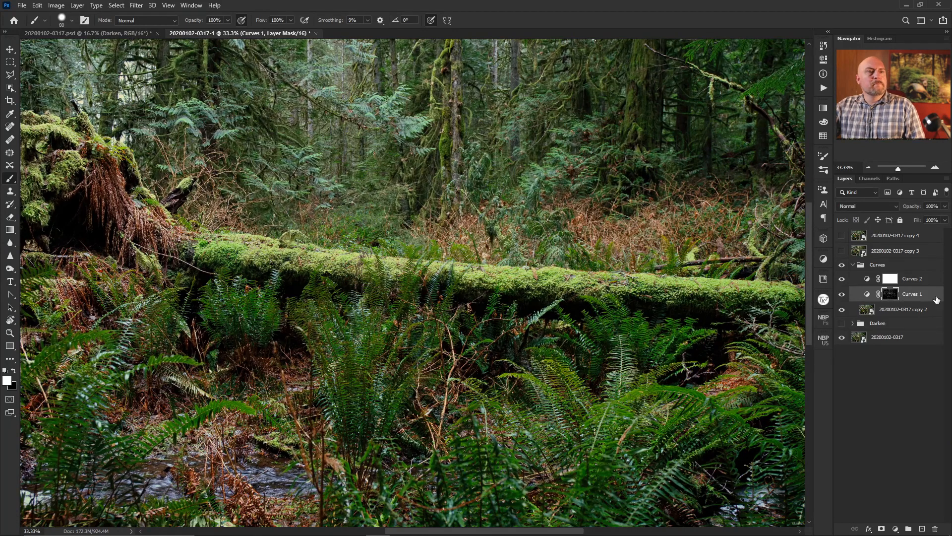
# Put Curves 1 in a new group named Ferns and add a black layer mask to the group.
pyautogui.hotkey('ctrl', '2')
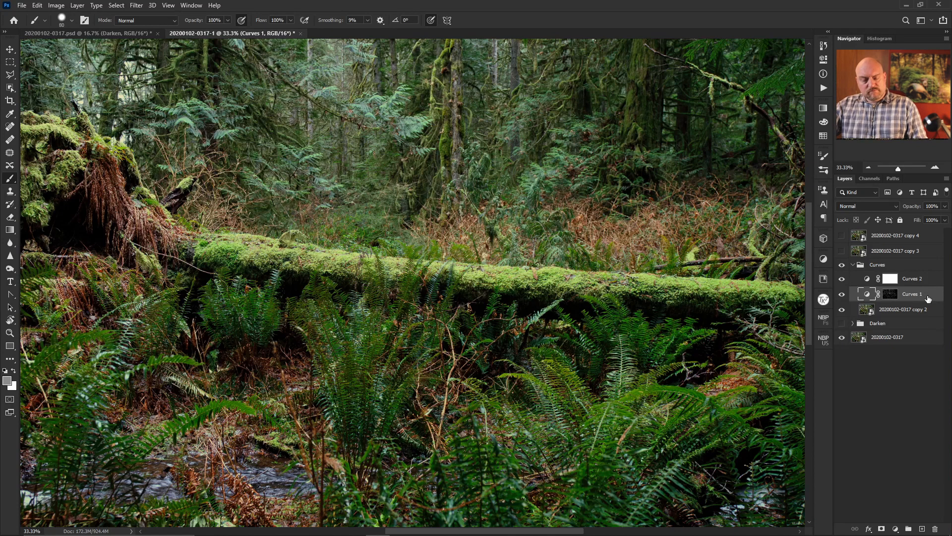
pyautogui.hotkey('ctrl', 'g')
pyautogui.doubleClick(887, 292)
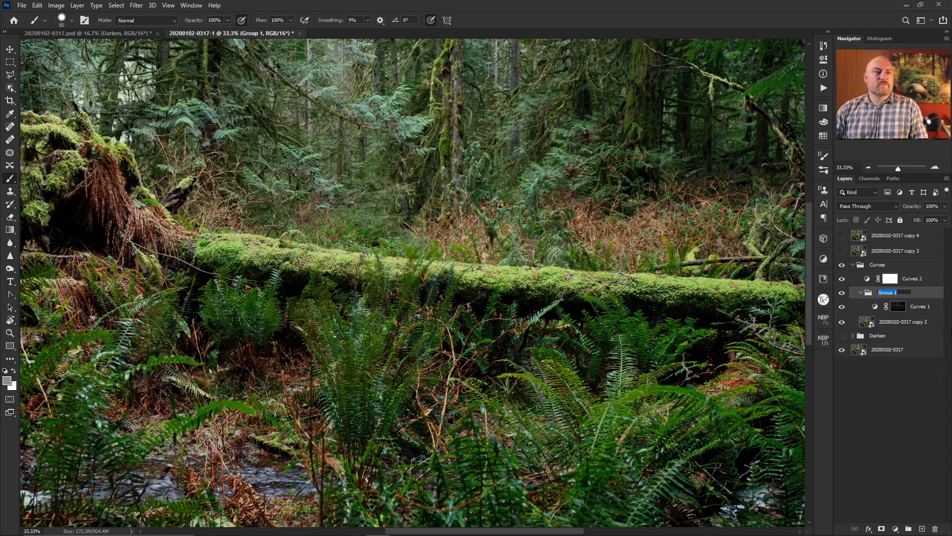
pyautogui.write('Ferns')
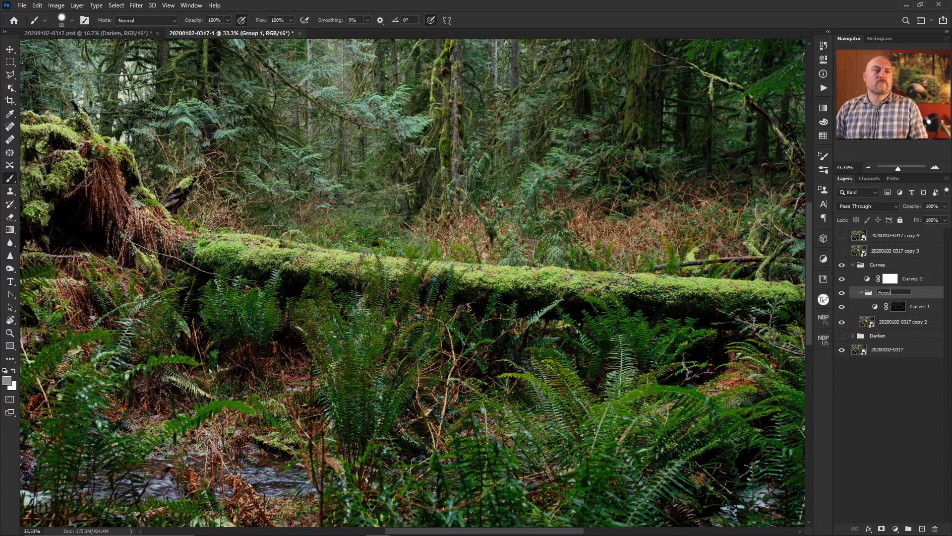
pyautogui.press('Return')
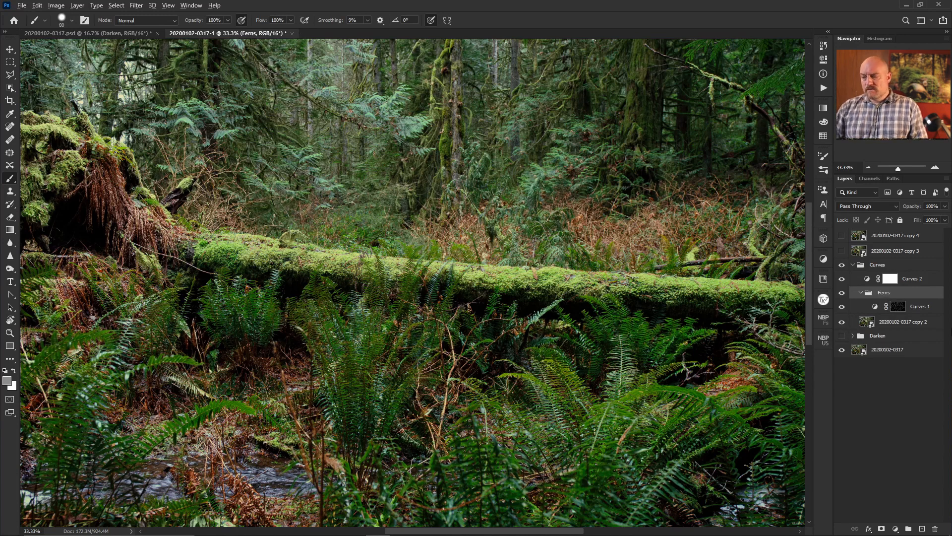
pyautogui.keyDown('alt'); pyautogui.click(881, 529); pyautogui.keyUp('alt')
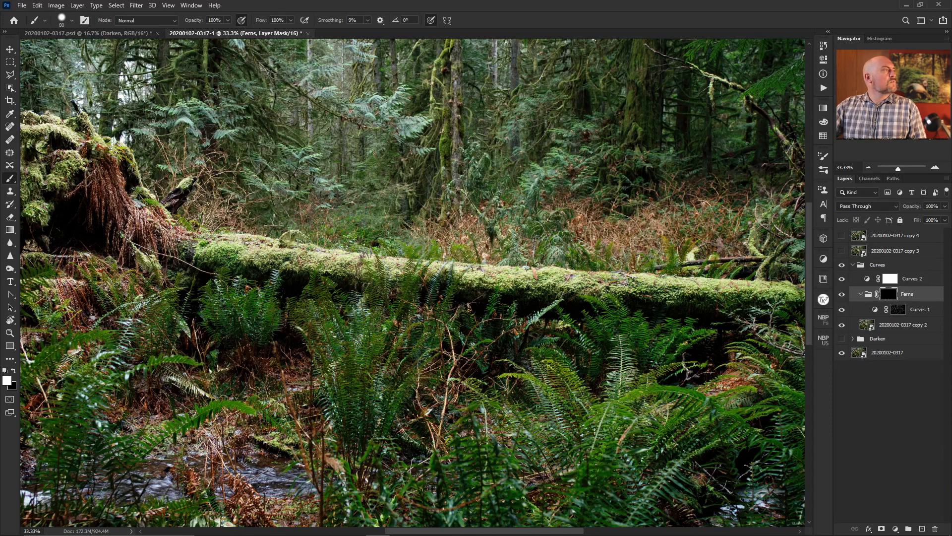
# Paint white on the Ferns group mask over the ferns just below the log, using a 250 px brush.
pyautogui.press('s')
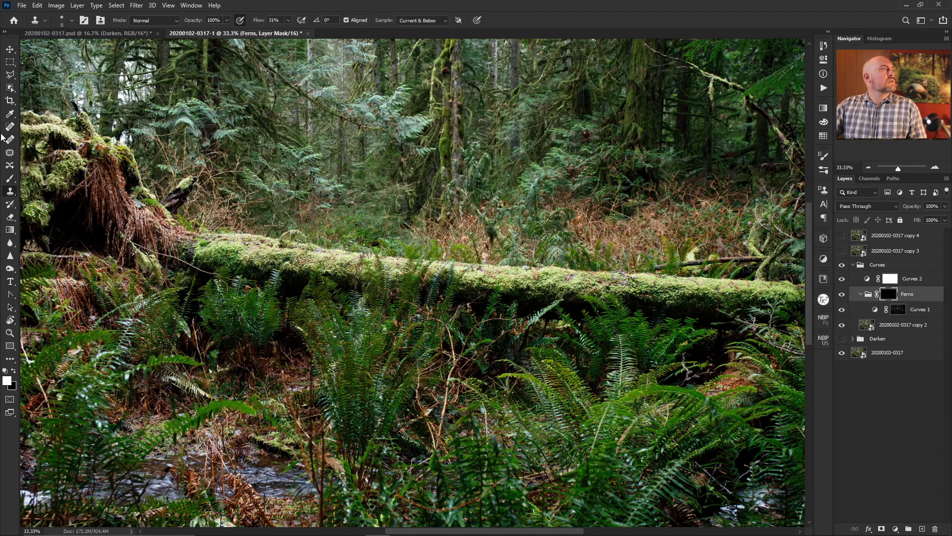
pyautogui.press('b')
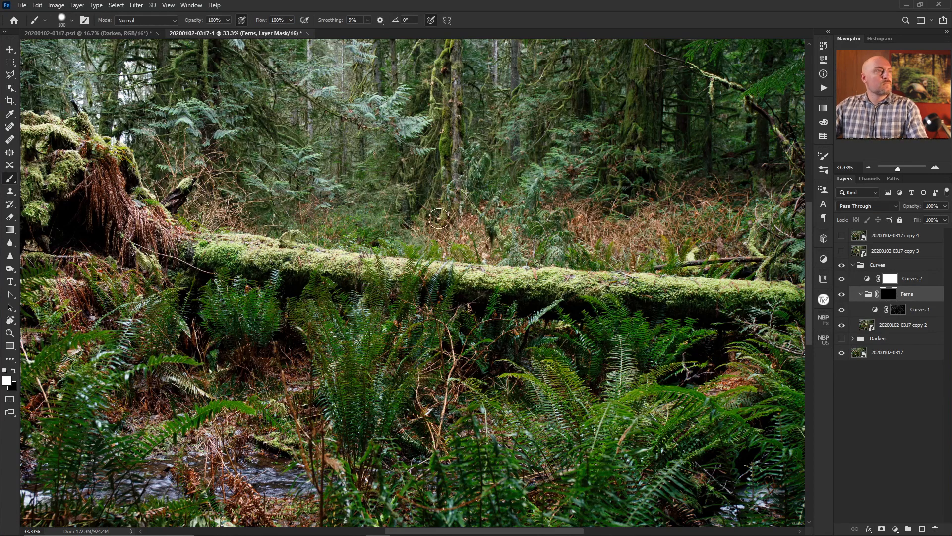
pyautogui.press(']')
pyautogui.press(']')
pyautogui.press(']')
pyautogui.press(']')
pyautogui.press(']')
pyautogui.press(']')
pyautogui.press(']')
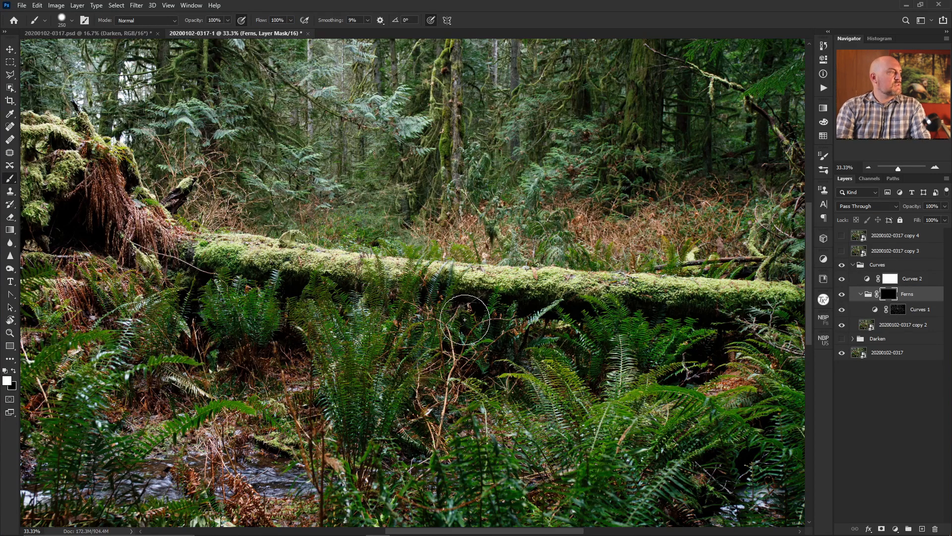
pyautogui.moveTo(620, 374)
pyautogui.mouseDown()
pyautogui.moveTo(620, 408)
pyautogui.moveTo(627, 372)
pyautogui.moveTo(599, 340)
pyautogui.mouseUp()
pyautogui.moveTo(497, 324)
pyautogui.mouseDown()
pyautogui.moveTo(522, 328)
pyautogui.moveTo(459, 362)
pyautogui.mouseUp()
pyautogui.moveTo(362, 360)
pyautogui.mouseDown()
pyautogui.moveTo(258, 283)
pyautogui.moveTo(273, 275)
pyautogui.moveTo(180, 323)
pyautogui.moveTo(117, 330)
pyautogui.moveTo(187, 322)
pyautogui.mouseUp()
# Paint black on the Ferns group mask along the log to keep the adjustment off the moss.
pyautogui.press('[')
pyautogui.press('[')
pyautogui.press('[')
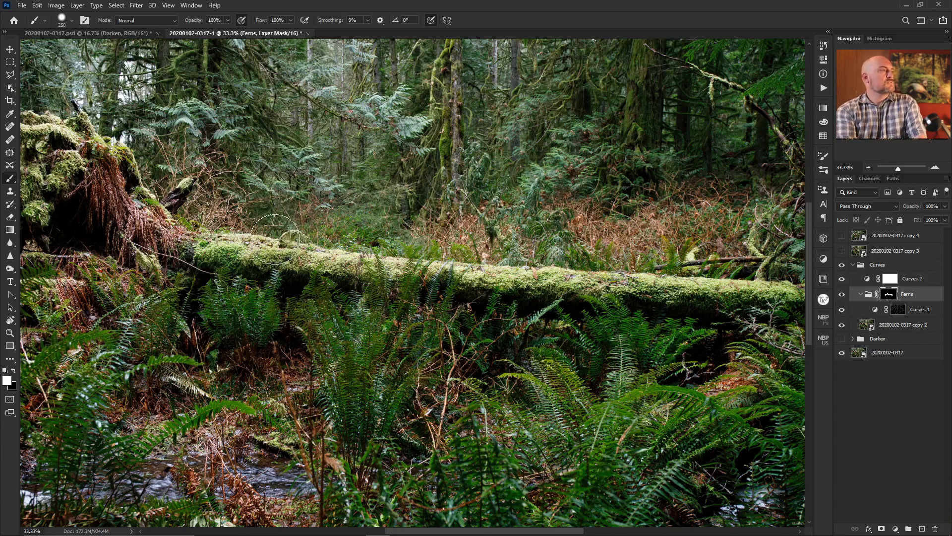
pyautogui.press('x')
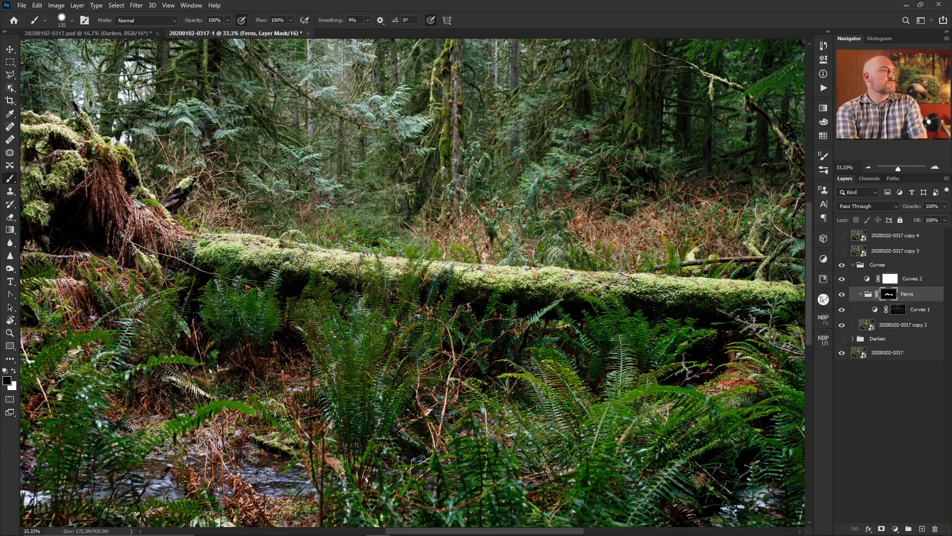
pyautogui.press('[')
pyautogui.press('[')
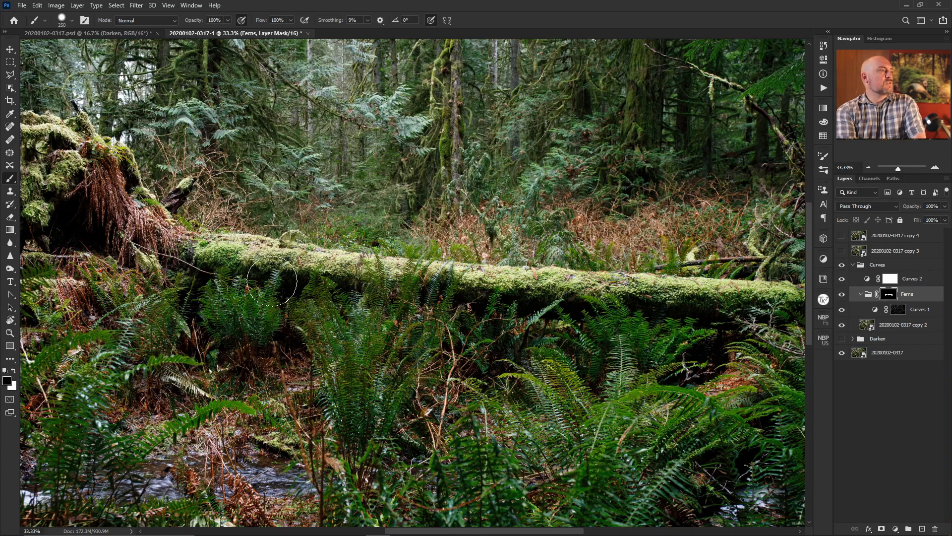
# Paint white on the Ferns mask over the foreground ferns with a 125 px brush, enlarging it to 200 px for the ferns further right.
pyautogui.press('x')
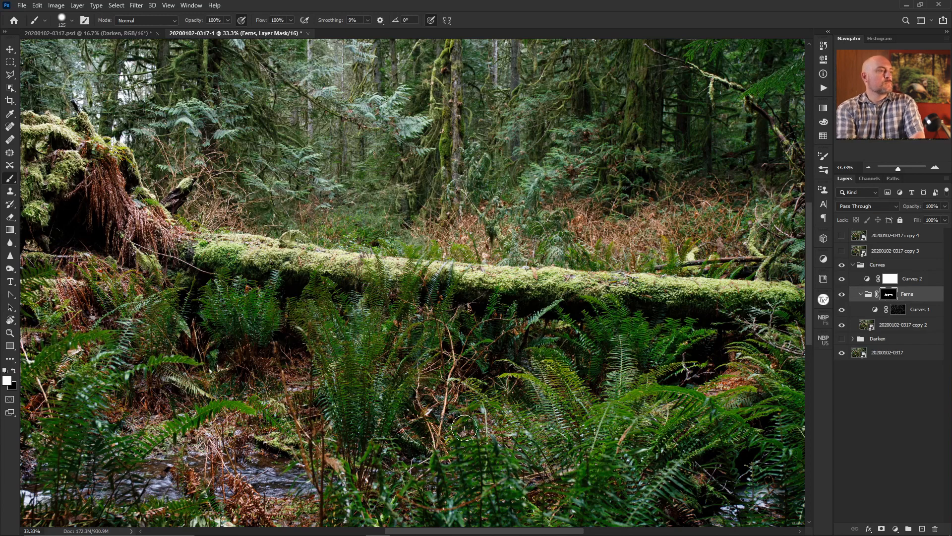
pyautogui.moveTo(330, 466)
pyautogui.mouseDown()
pyautogui.moveTo(385, 489)
pyautogui.moveTo(453, 469)
pyautogui.moveTo(499, 416)
pyautogui.moveTo(500, 452)
pyautogui.moveTo(532, 452)
pyautogui.mouseUp()
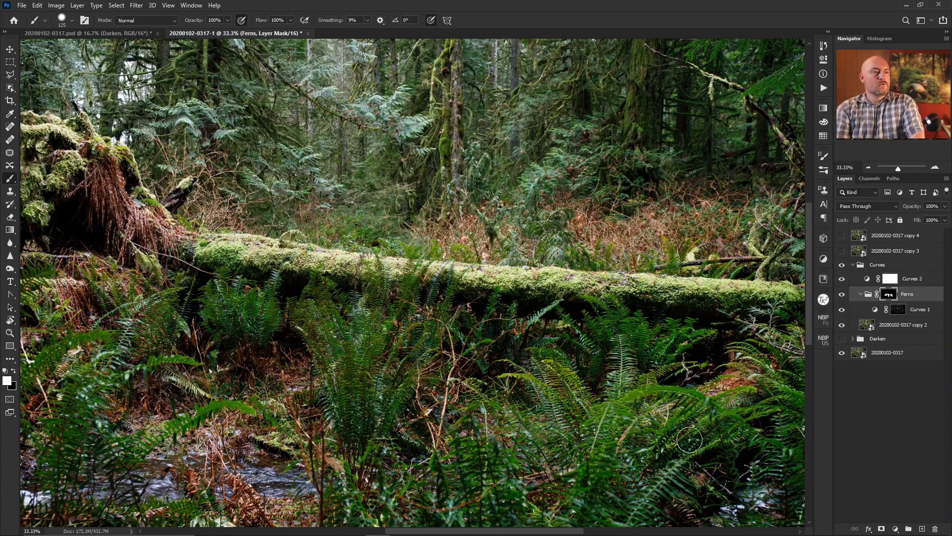
pyautogui.press(']')
pyautogui.press(']')
pyautogui.press(']')
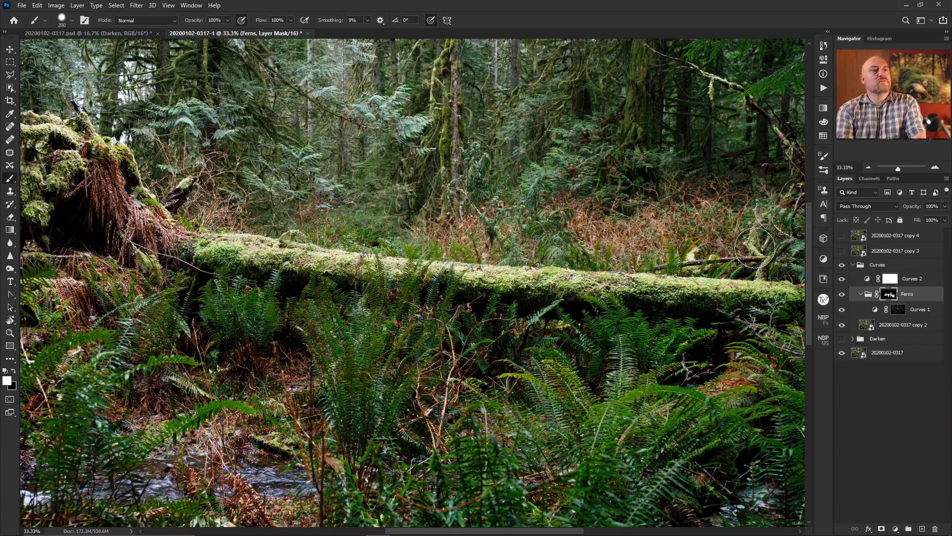
# Paint white on the Ferns mask over the bright tree foliage behind the log with the 200 px brush.
pyautogui.moveTo(766, 227)
pyautogui.mouseDown()
pyautogui.moveTo(759, 257)
pyautogui.moveTo(796, 246)
pyautogui.moveTo(772, 261)
pyautogui.moveTo(755, 229)
pyautogui.moveTo(745, 244)
pyautogui.moveTo(724, 231)
pyautogui.moveTo(606, 215)
pyautogui.mouseUp()
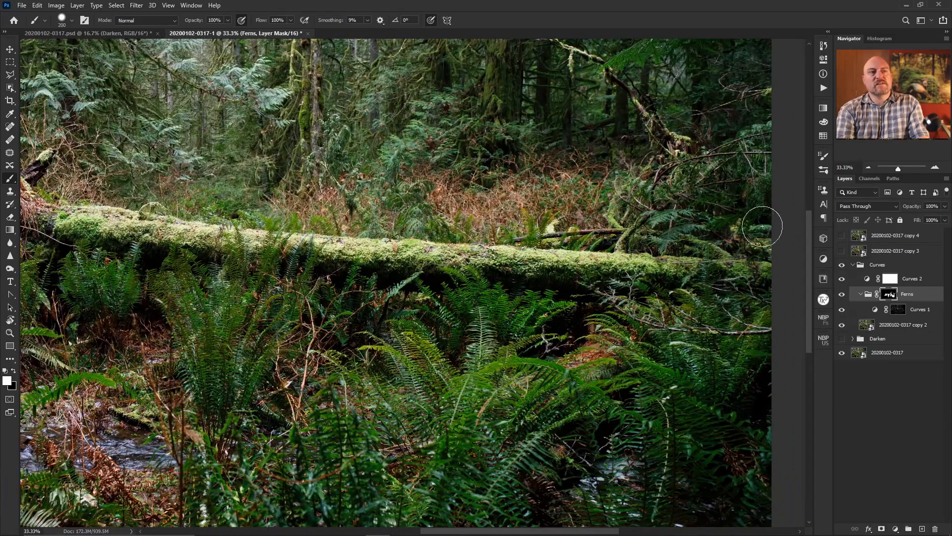
pyautogui.moveTo(755, 193)
pyautogui.mouseDown()
pyautogui.moveTo(694, 160)
pyautogui.moveTo(699, 169)
pyautogui.moveTo(666, 157)
pyautogui.moveTo(671, 138)
pyautogui.moveTo(760, 132)
pyautogui.moveTo(757, 173)
pyautogui.moveTo(725, 115)
pyautogui.moveTo(583, 130)
pyautogui.moveTo(457, 88)
pyautogui.mouseUp()
pyautogui.press('space')
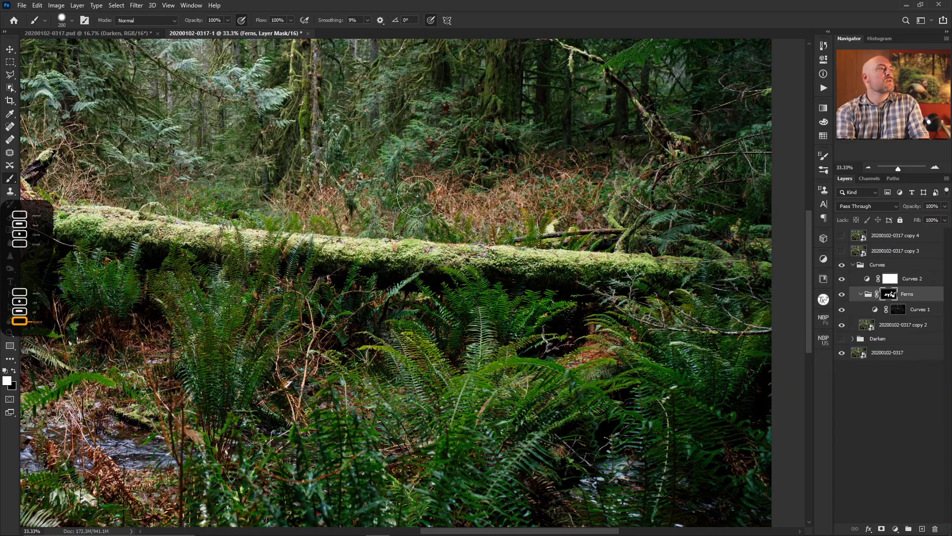
pyautogui.moveTo(411, 134)
pyautogui.mouseDown()
pyautogui.moveTo(526, 198)
pyautogui.moveTo(535, 193)
pyautogui.mouseUp()
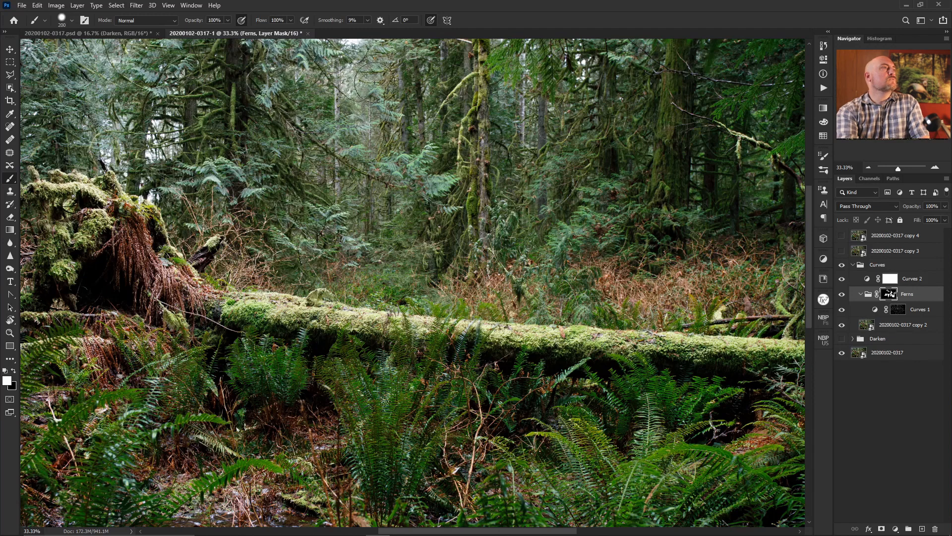
pyautogui.moveTo(179, 70)
pyautogui.mouseDown()
pyautogui.moveTo(131, 54)
pyautogui.moveTo(181, 53)
pyautogui.mouseUp()
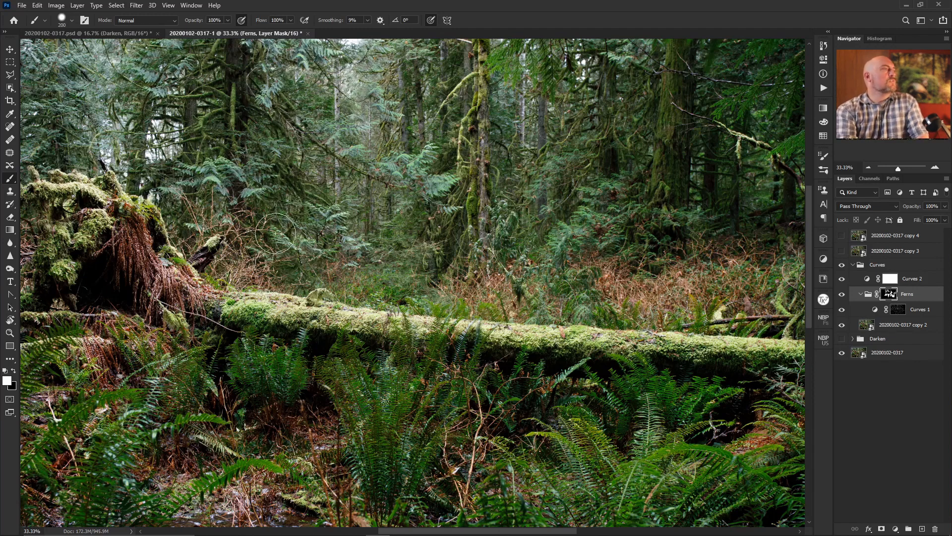
pyautogui.rightClick(351, 237)
pyautogui.click(144, 82)
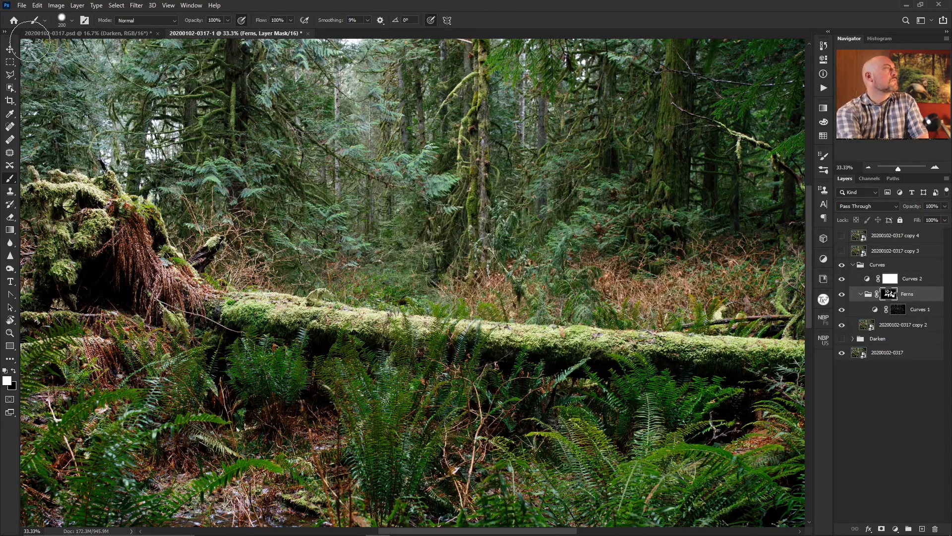
# Extend the white area of the Ferns mask over the ferns around the uprooted stump at the photo's left side.
pyautogui.press('space')
pyautogui.moveTo(193, 328)
pyautogui.mouseDown()
pyautogui.moveTo(204, 317)
pyautogui.moveTo(696, 234)
pyautogui.mouseUp()
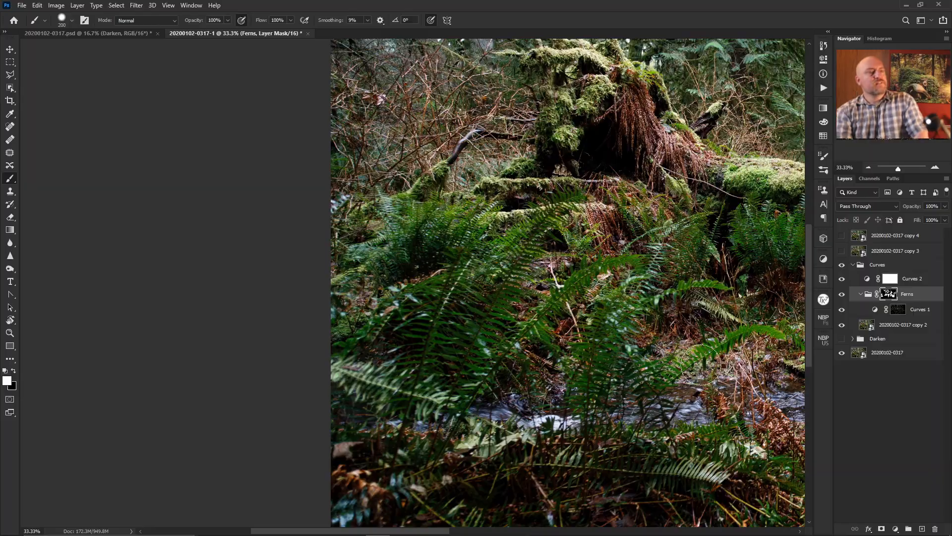
pyautogui.moveTo(756, 263); pyautogui.dragTo(597, 348)
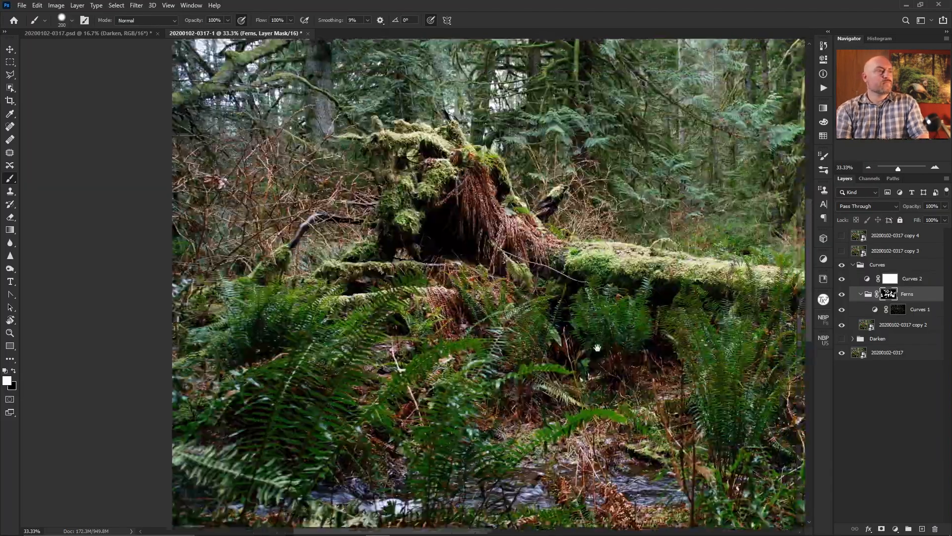
pyautogui.moveTo(767, 329)
pyautogui.mouseDown()
pyautogui.moveTo(508, 354)
pyautogui.moveTo(457, 320)
pyautogui.mouseUp()
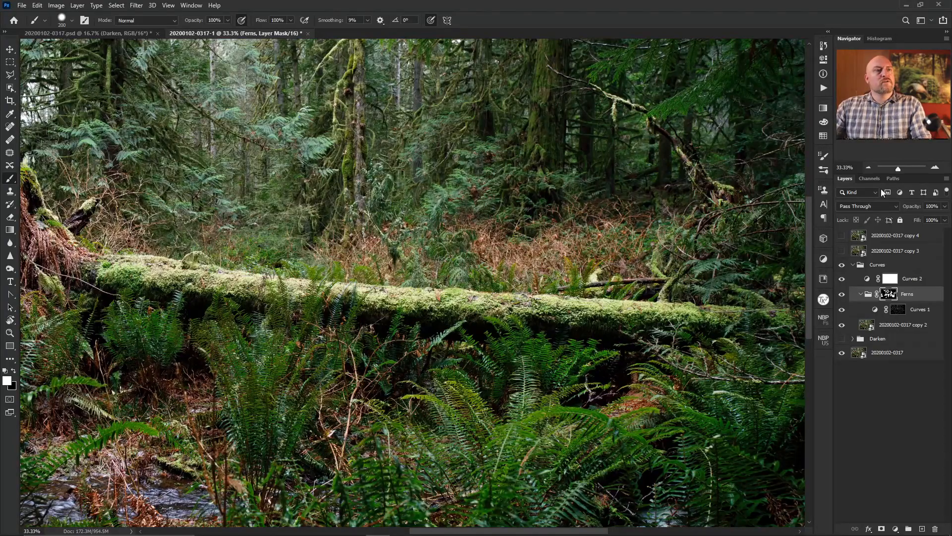
# Compare the whole photo with the Ferns group hidden and shown, leaving the group visible.
pyautogui.click(865, 165)
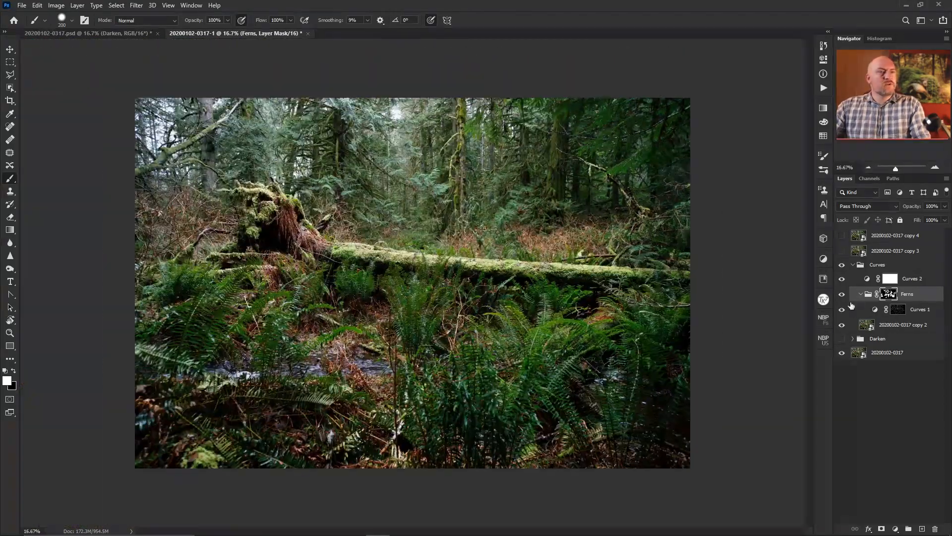
pyautogui.click(842, 295)
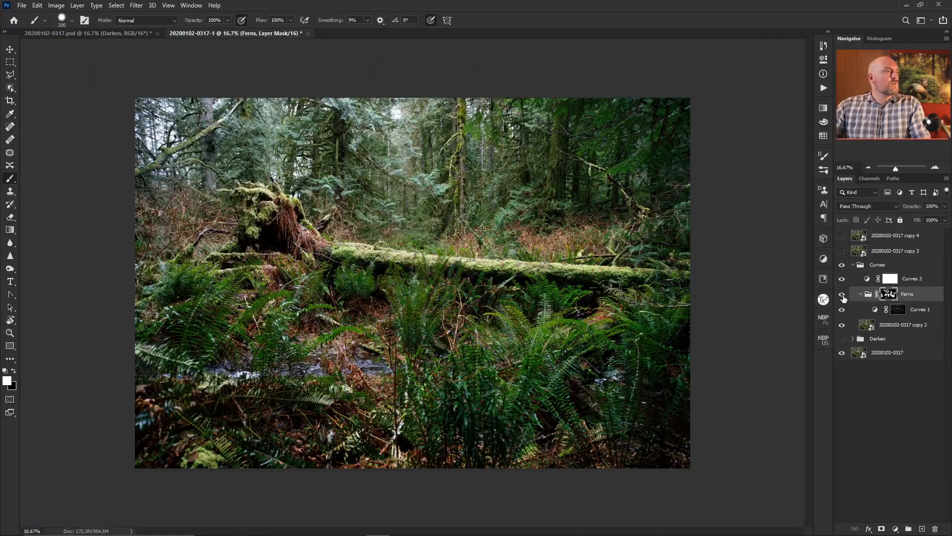
pyautogui.click(842, 295)
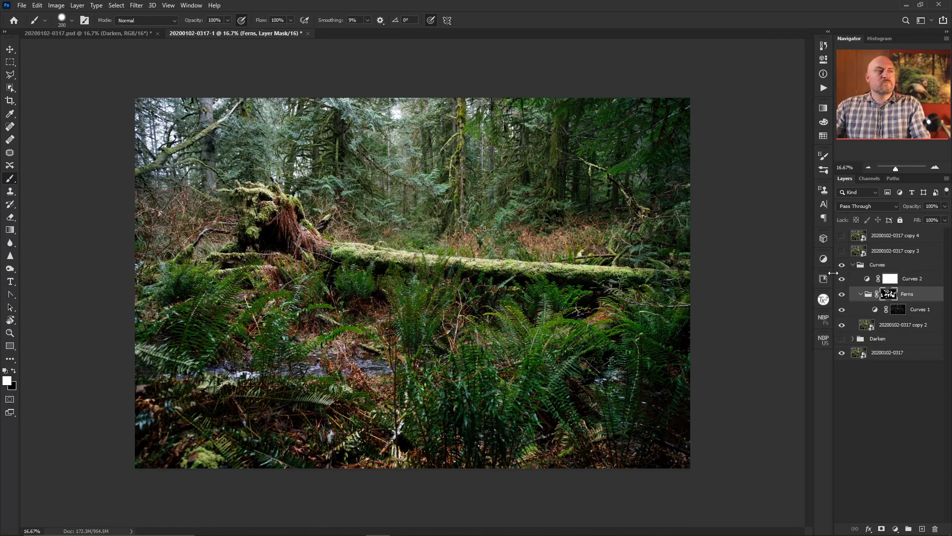
# Generate a luminosity mask with TK7 Go and apply it as the Curves 2 layer mask.
pyautogui.click(922, 279)
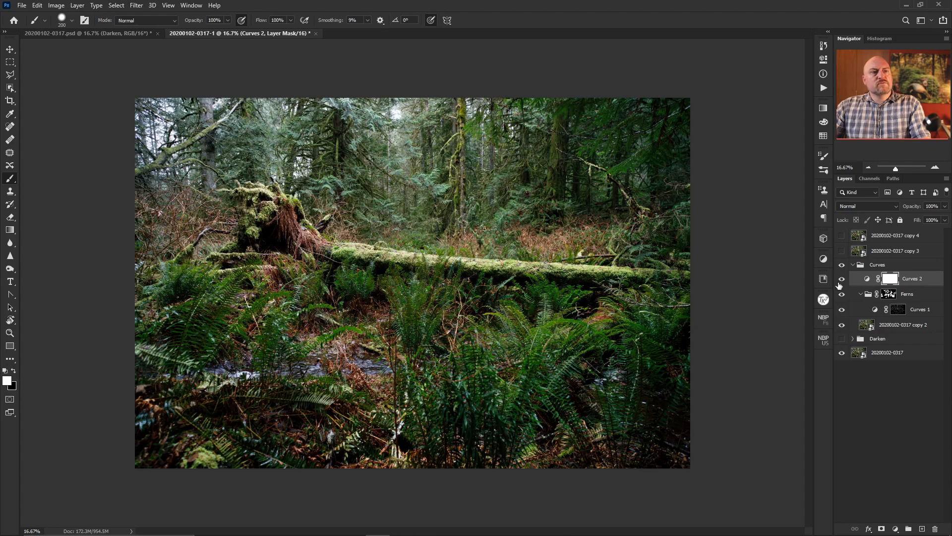
pyautogui.click(823, 301)
pyautogui.click(712, 308)
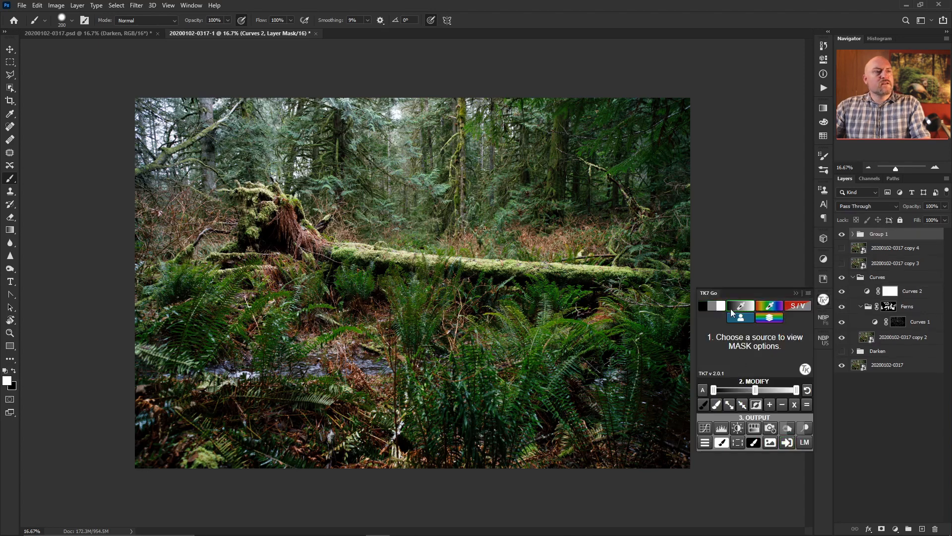
pyautogui.click(769, 349)
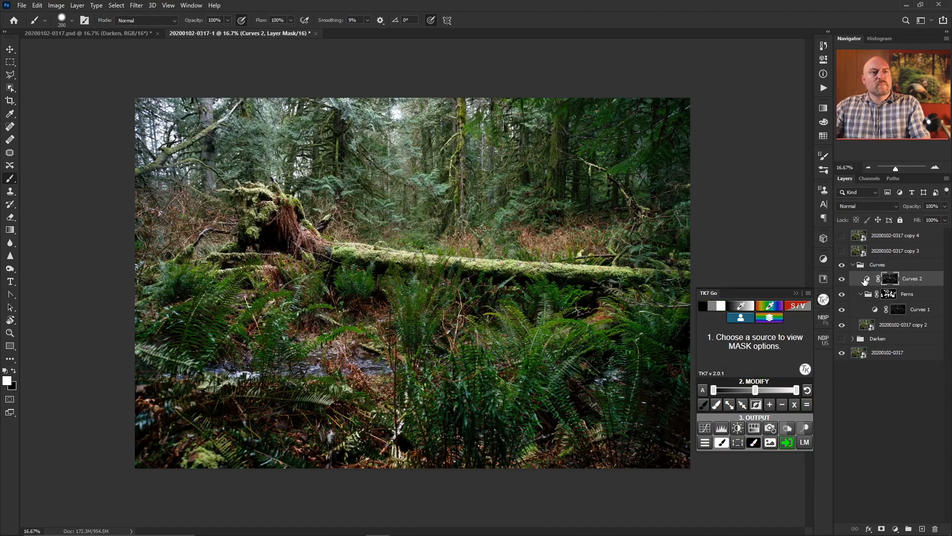
# Open the curve settings of Curves 2 with the mossy log in close view.
pyautogui.doubleClick(867, 279)
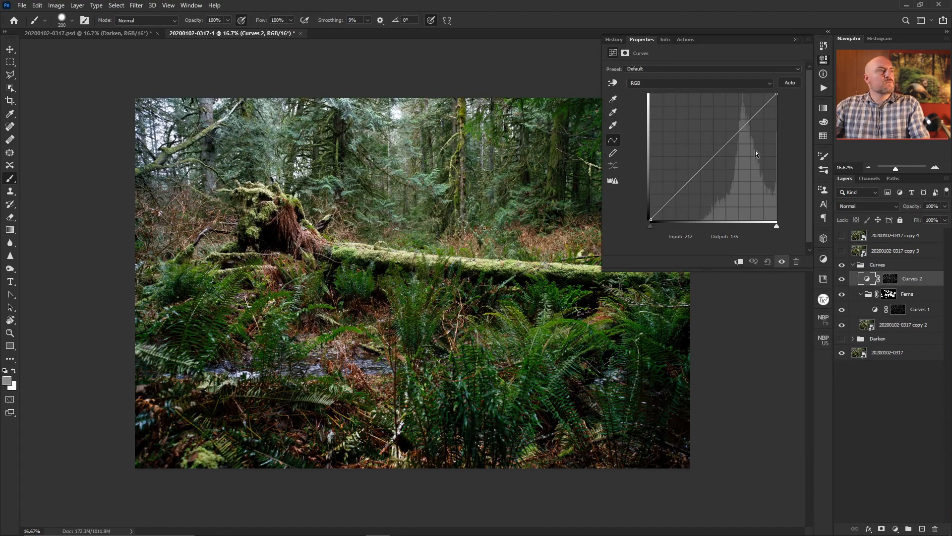
pyautogui.click(936, 168)
pyautogui.click(937, 168)
pyautogui.click(936, 168)
pyautogui.click(937, 167)
pyautogui.click(921, 94)
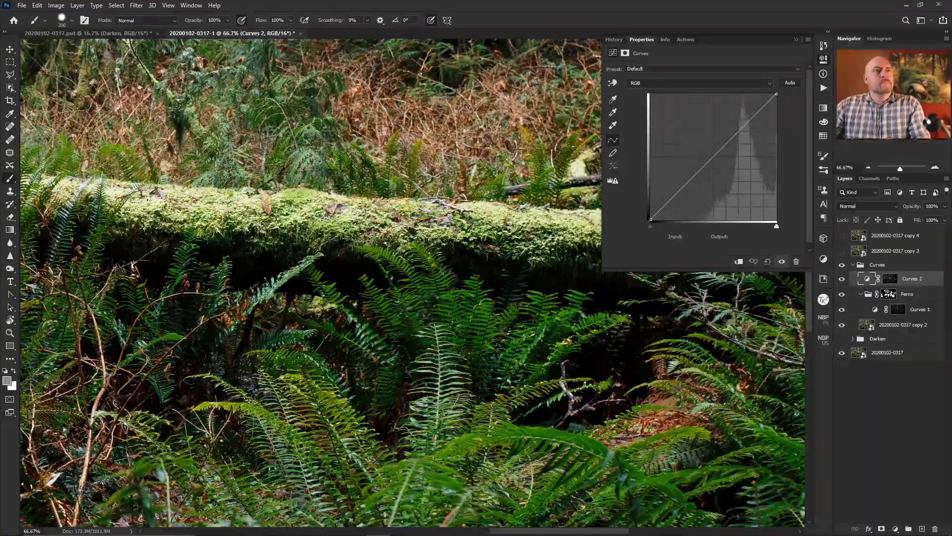
pyautogui.moveTo(921, 94); pyautogui.dragTo(908, 90)
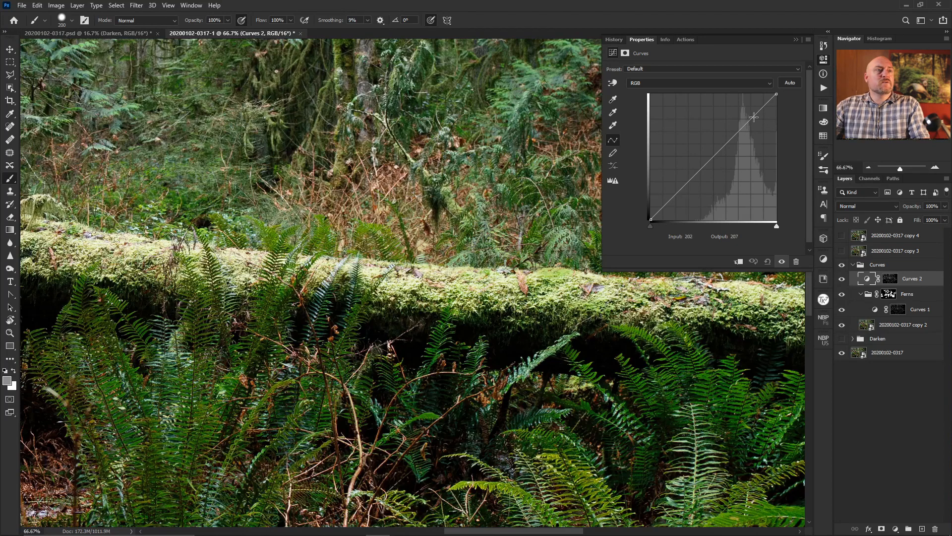
# Try a Curves 2 middle point at input 171, output 143 with the white point at input 248, output 217, and remove the middle point.
pyautogui.moveTo(756, 114); pyautogui.dragTo(761, 120)
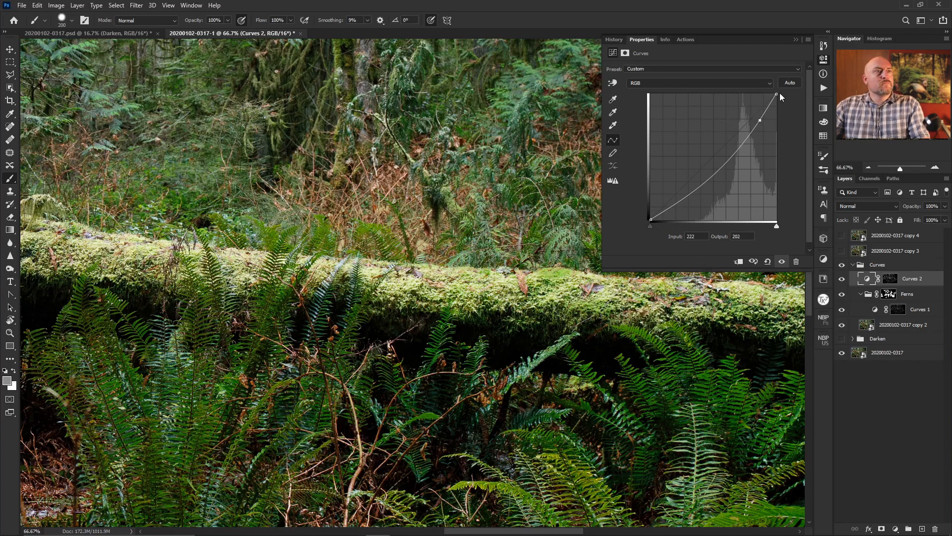
pyautogui.moveTo(760, 120); pyautogui.dragTo(735, 149)
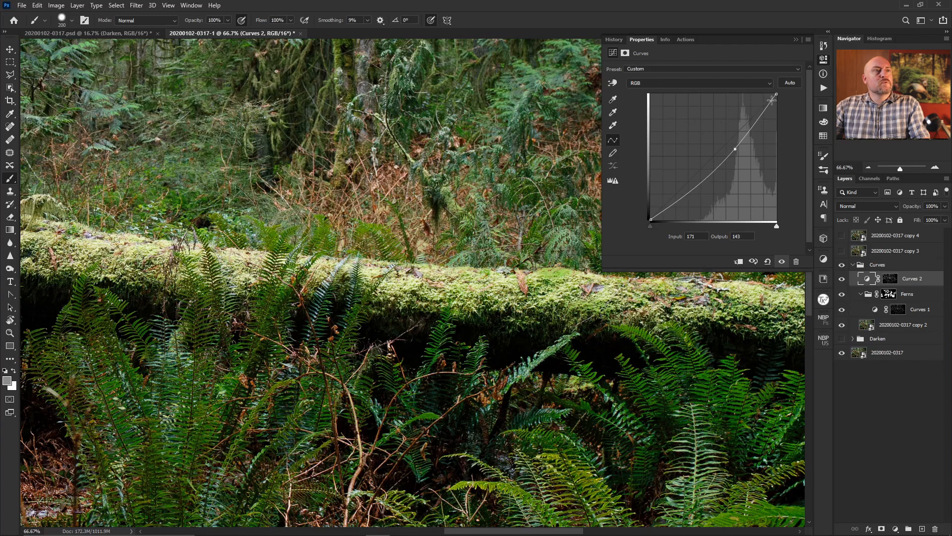
pyautogui.moveTo(778, 95); pyautogui.dragTo(774, 114)
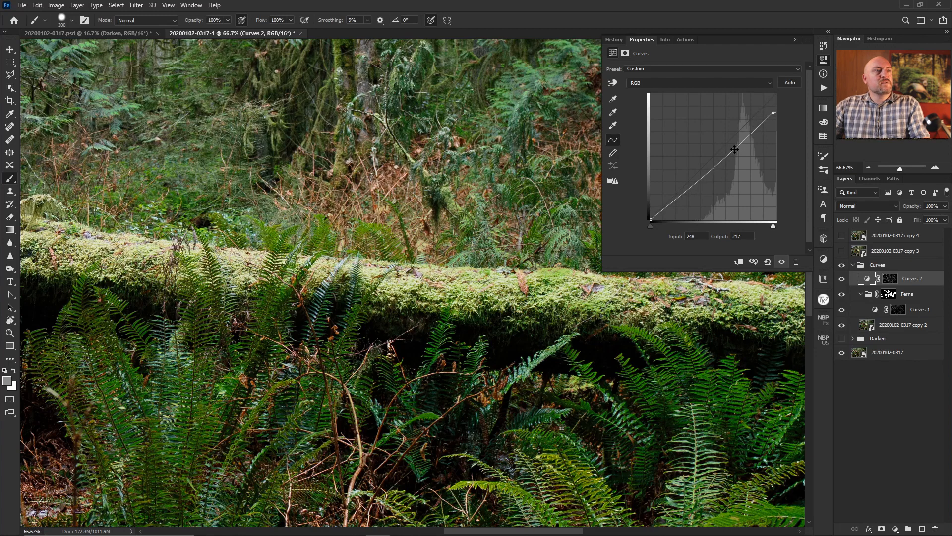
pyautogui.moveTo(734, 150); pyautogui.dragTo(737, 34)
# Darken the moss by setting the Curves 2 RGB white point to output 184 and a middle point to input 200, output 106.
pyautogui.moveTo(774, 114); pyautogui.dragTo(784, 140)
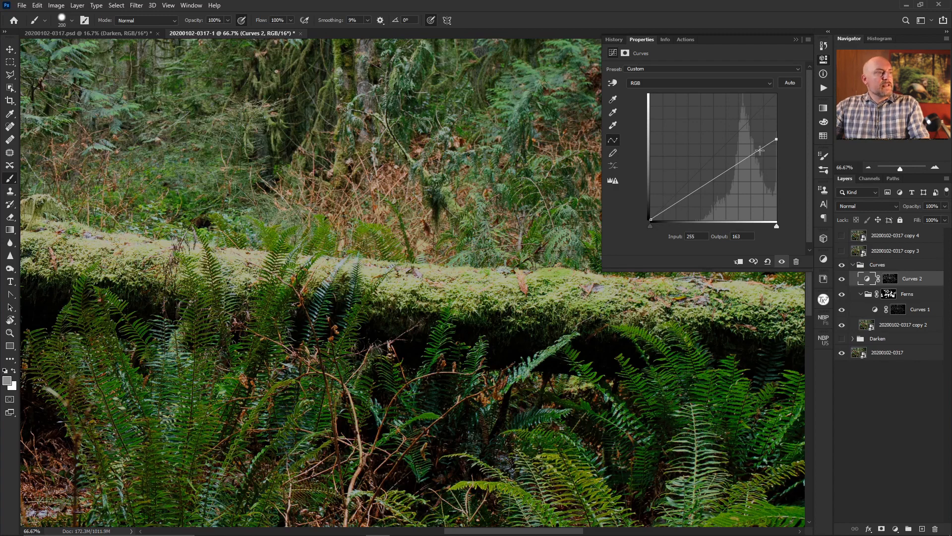
pyautogui.moveTo(760, 150); pyautogui.dragTo(763, 156)
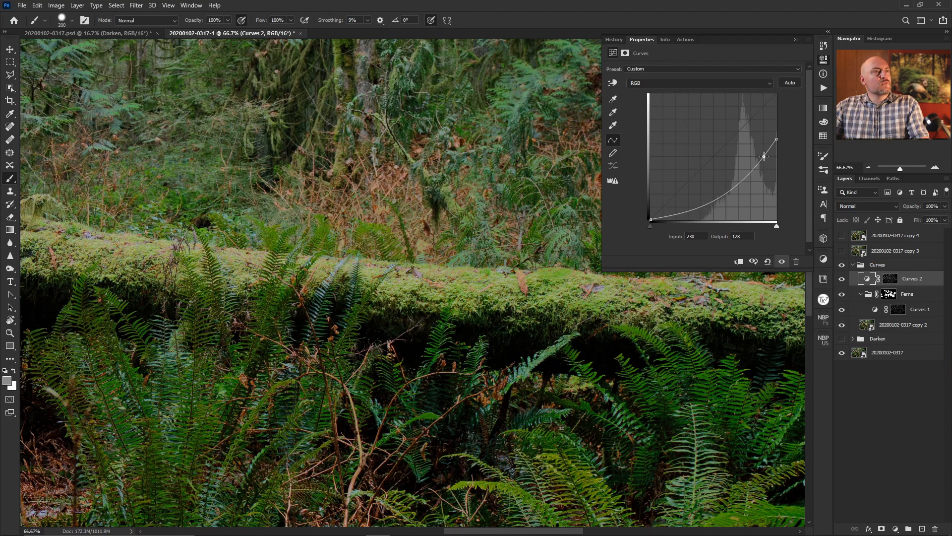
pyautogui.moveTo(763, 157); pyautogui.dragTo(748, 174)
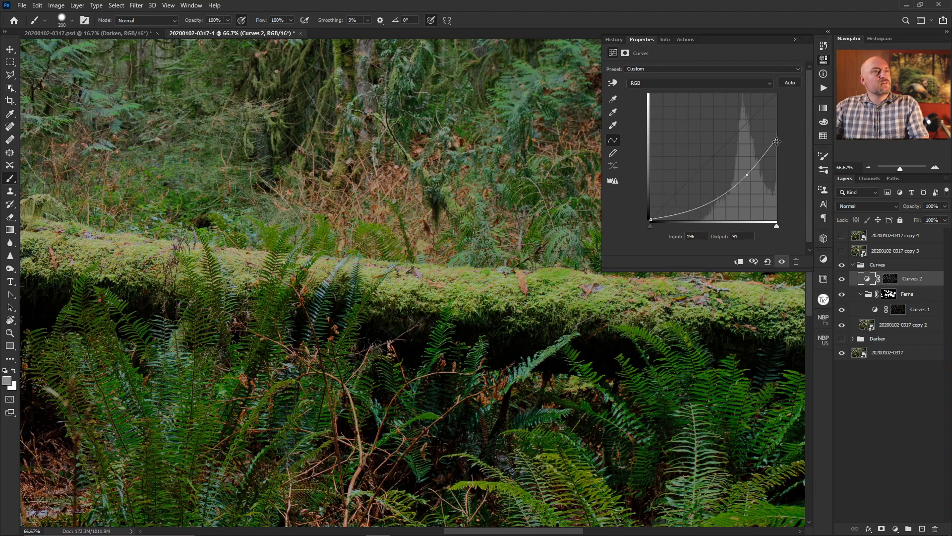
pyautogui.moveTo(776, 142); pyautogui.dragTo(777, 129)
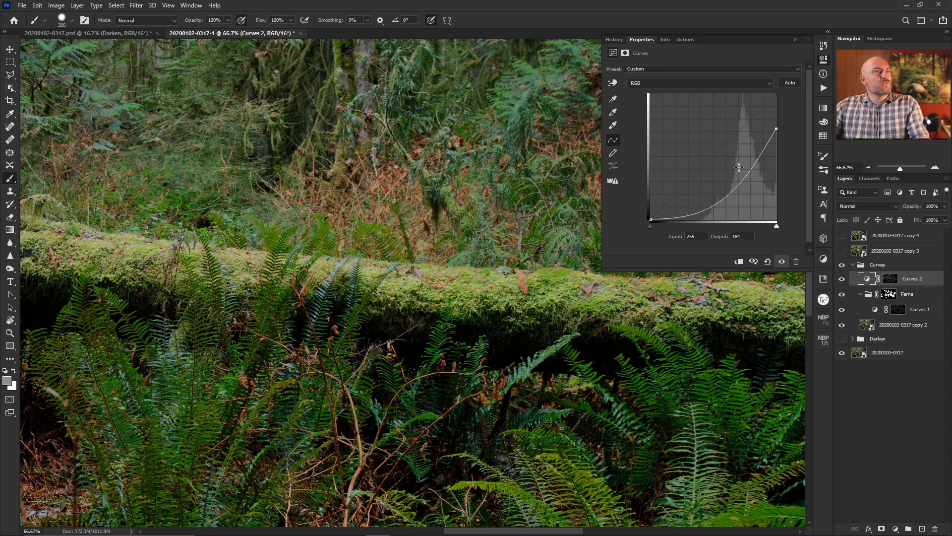
pyautogui.moveTo(747, 175); pyautogui.dragTo(749, 168)
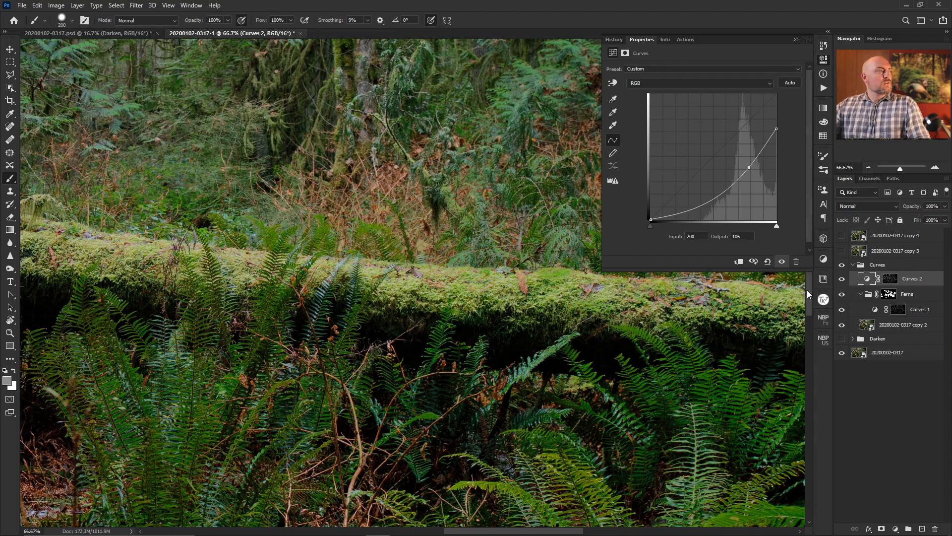
# Set the Curves 2 Blue white point to output 205 and the Green white point to input 243, output 255.
pyautogui.click(751, 83)
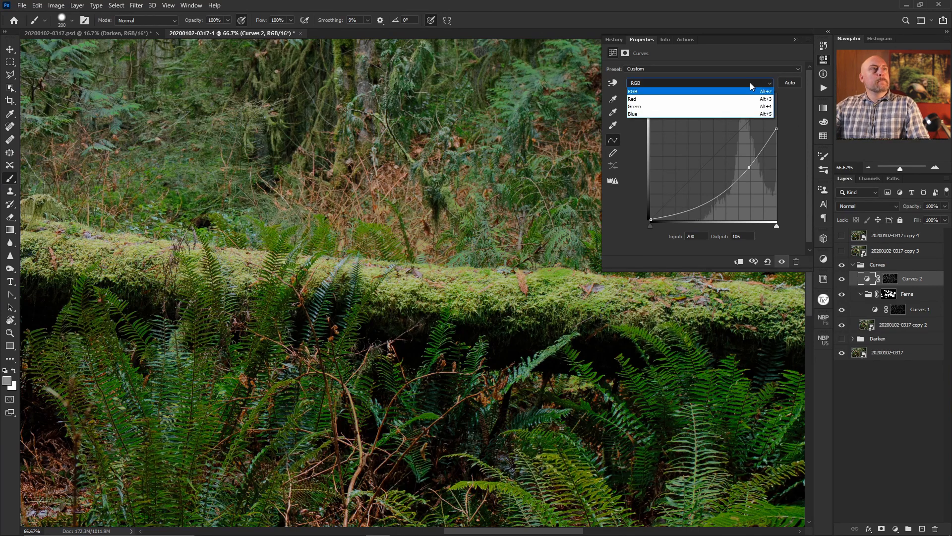
pyautogui.click(736, 112)
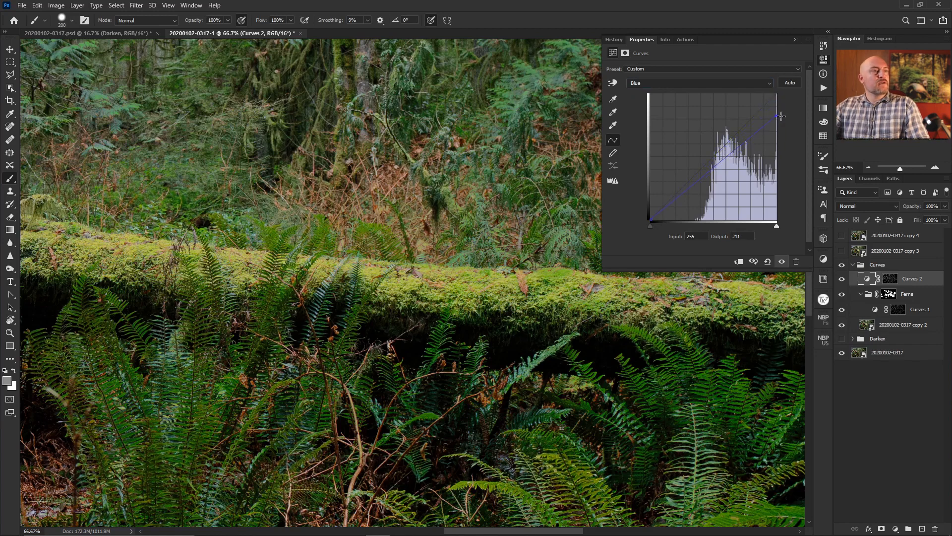
pyautogui.moveTo(780, 113); pyautogui.dragTo(781, 119)
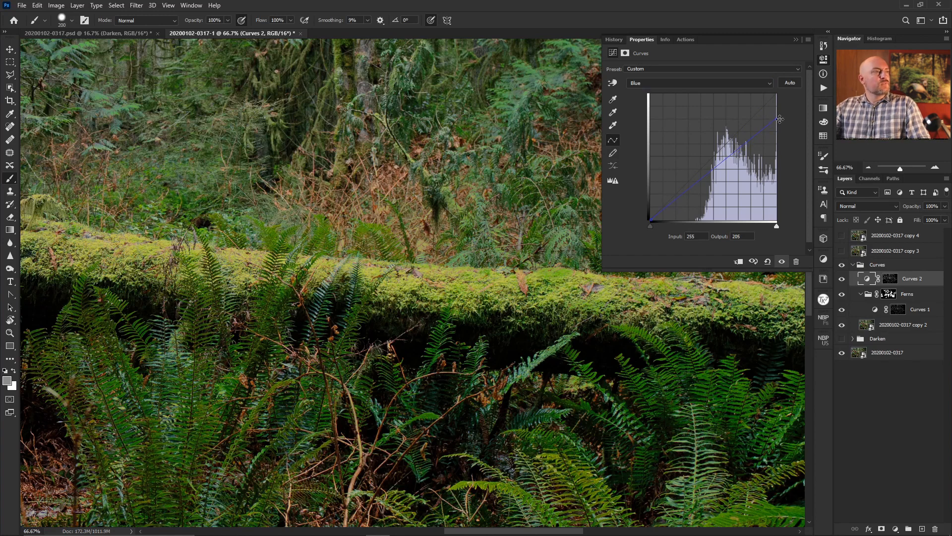
pyautogui.click(745, 84)
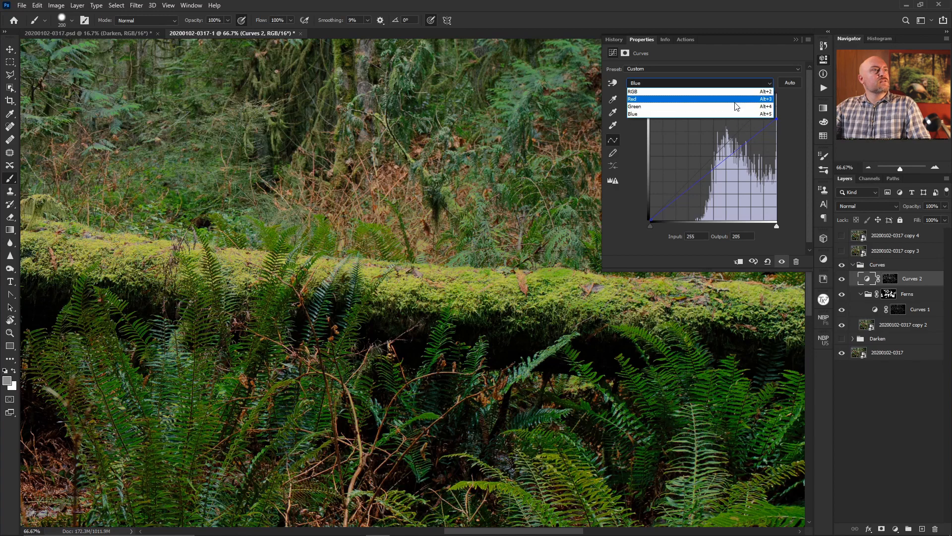
pyautogui.click(734, 106)
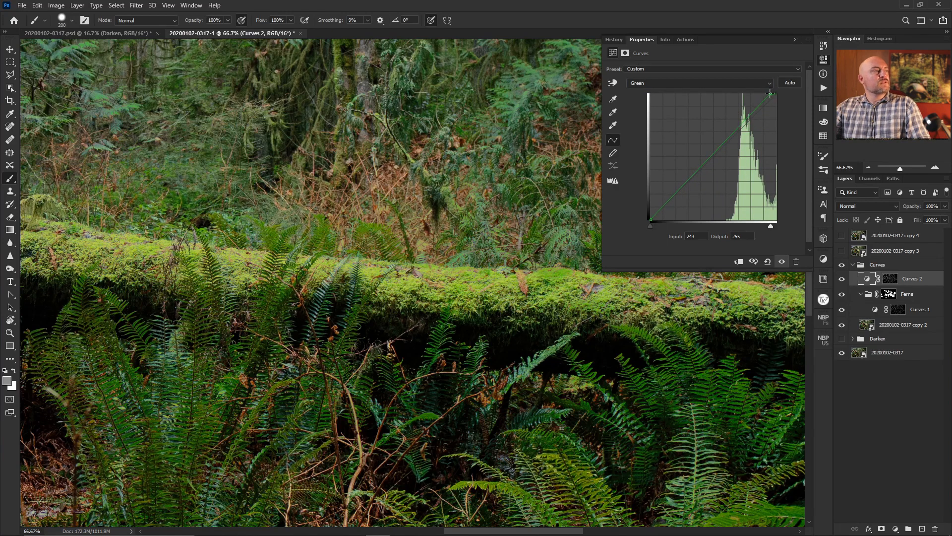
# Brighten the Curves 2 RGB curve with the white point at output 195 and the middle point at input 199, output 129.
pyautogui.click(767, 85)
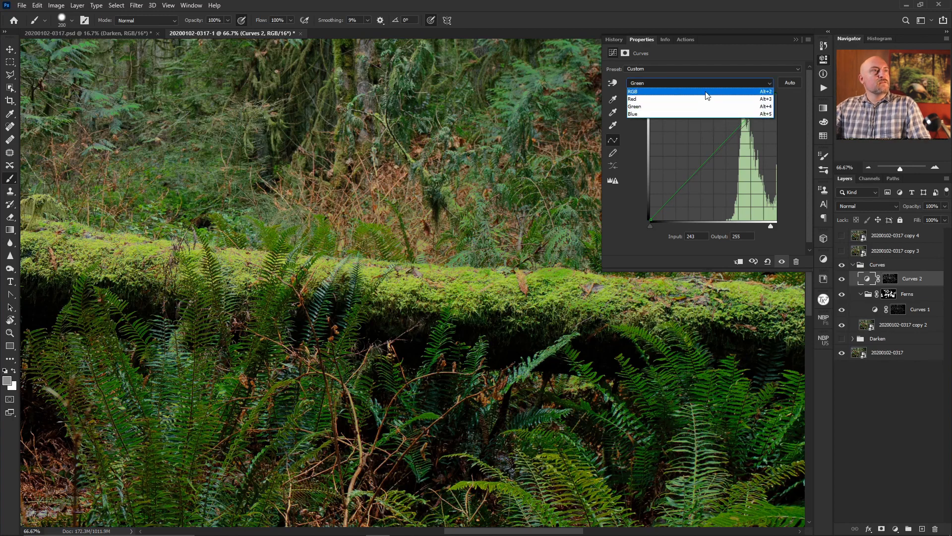
pyautogui.click(707, 92)
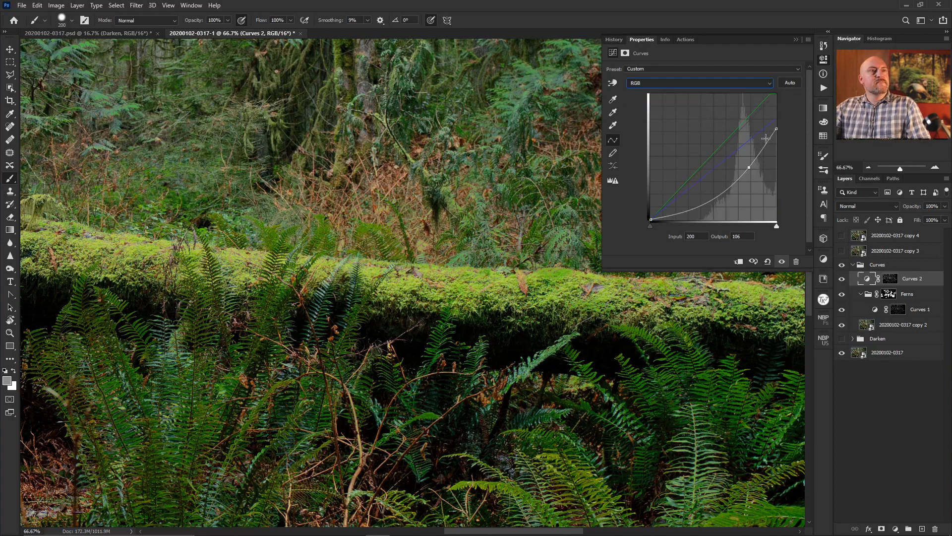
pyautogui.moveTo(776, 127); pyautogui.dragTo(777, 122)
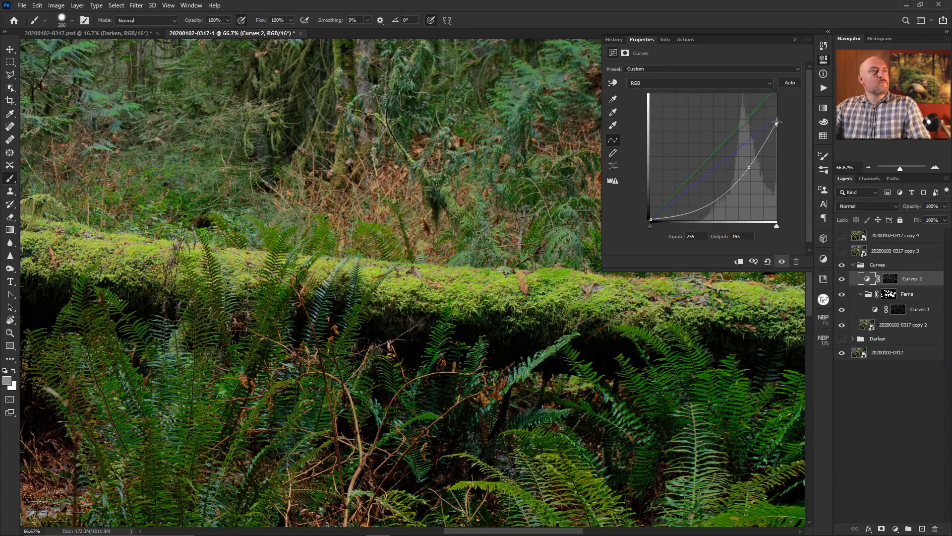
pyautogui.moveTo(749, 165); pyautogui.dragTo(749, 154)
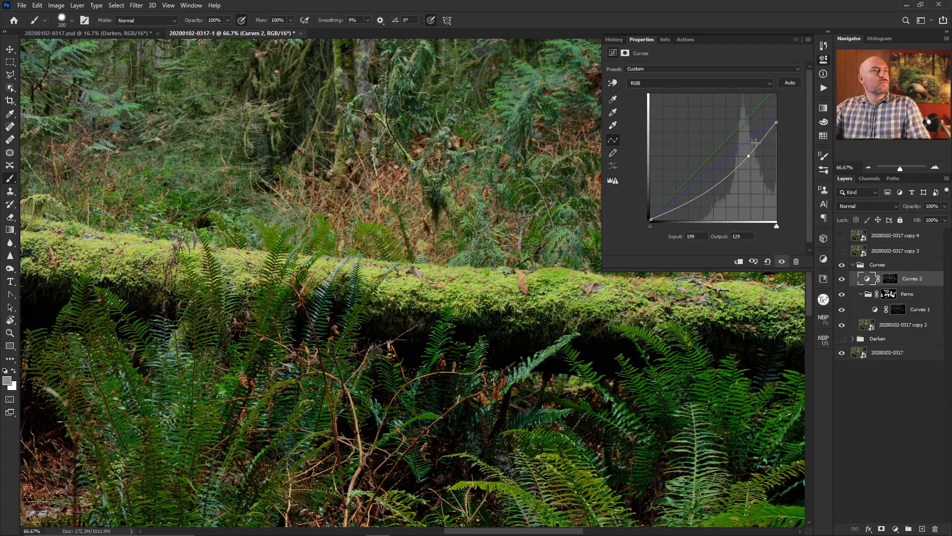
pyautogui.click(824, 59)
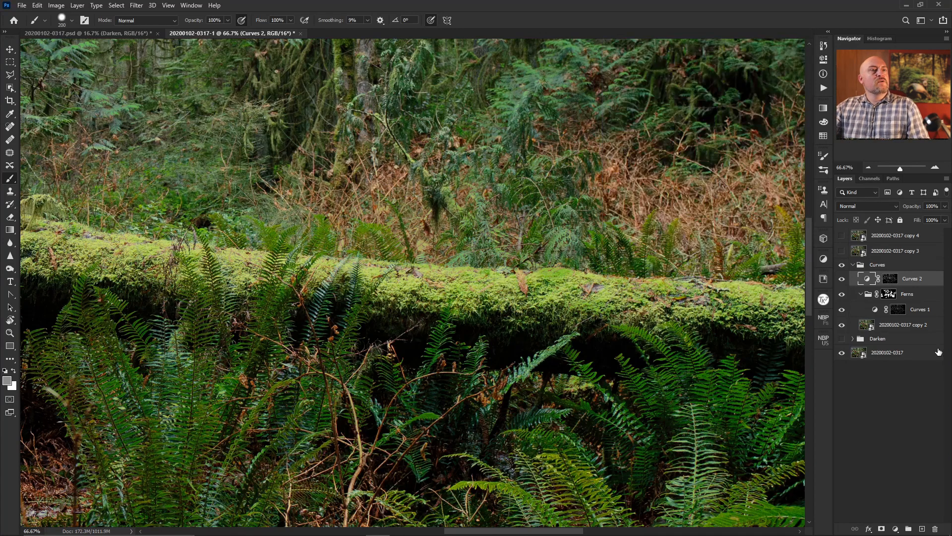
# Put Curves 2 in a group named Moss and give the group a black layer mask.
pyautogui.hotkey('ctrl', 'g')
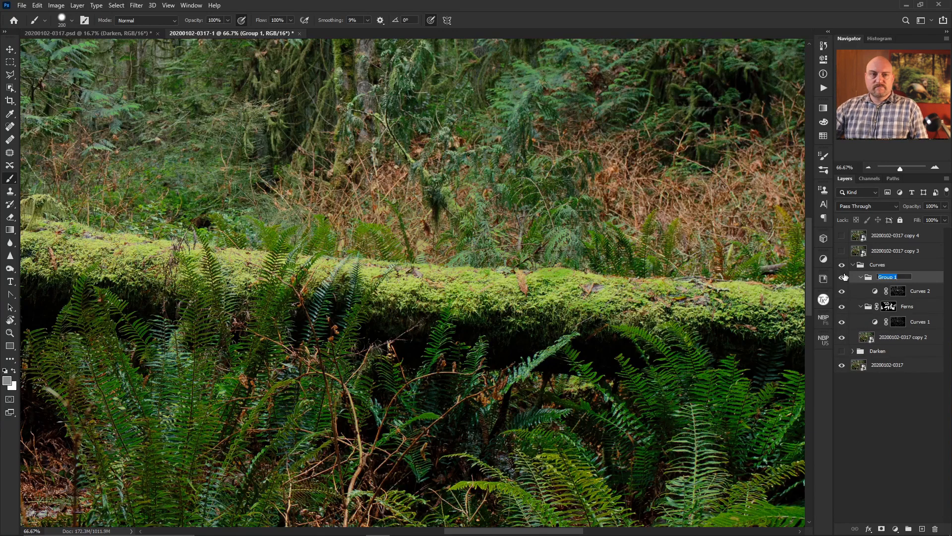
pyautogui.press('Return')
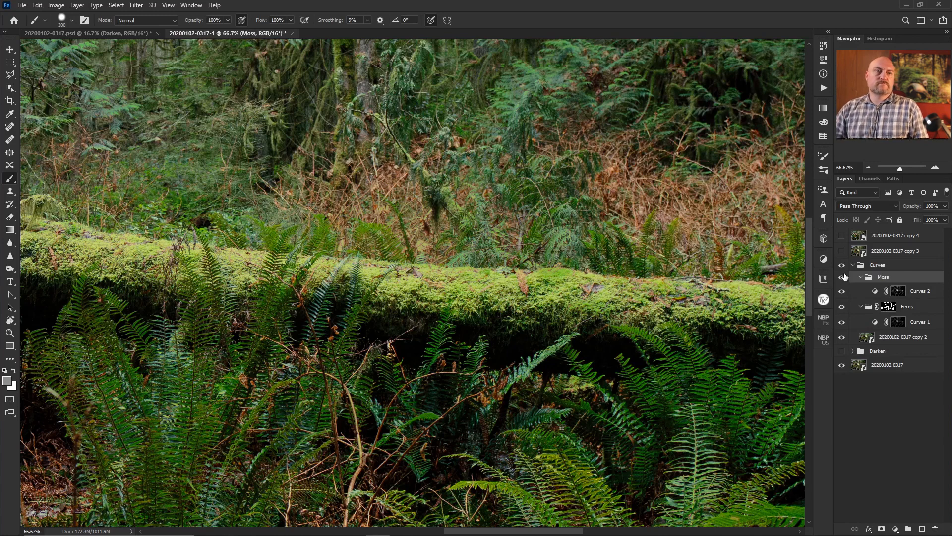
pyautogui.keyDown('alt'); pyautogui.click(882, 530); pyautogui.keyUp('alt')
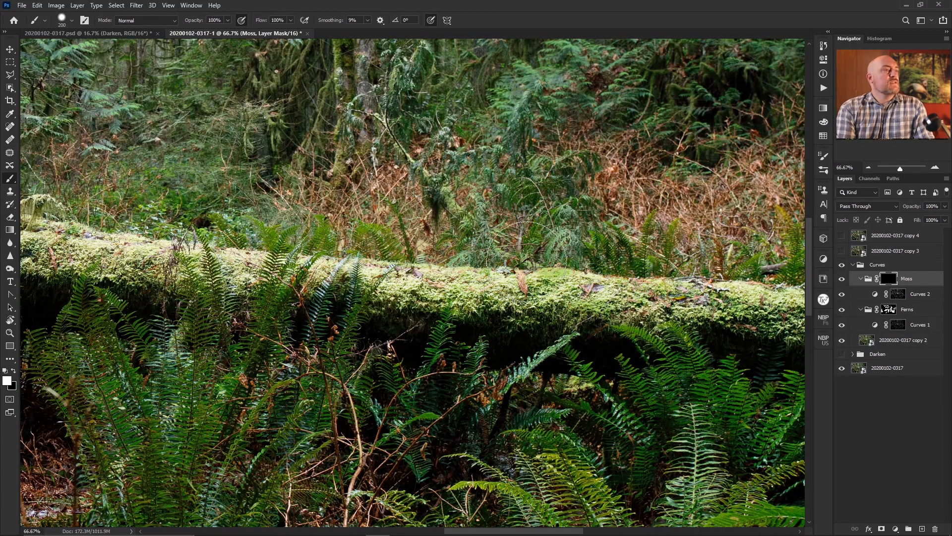
# Paint white on the Moss group mask with a 125 px brush along the central and right parts of the mossy log.
pyautogui.press('[')
pyautogui.press('[')
pyautogui.press('[')
pyautogui.moveTo(546, 278); pyautogui.dragTo(778, 295)
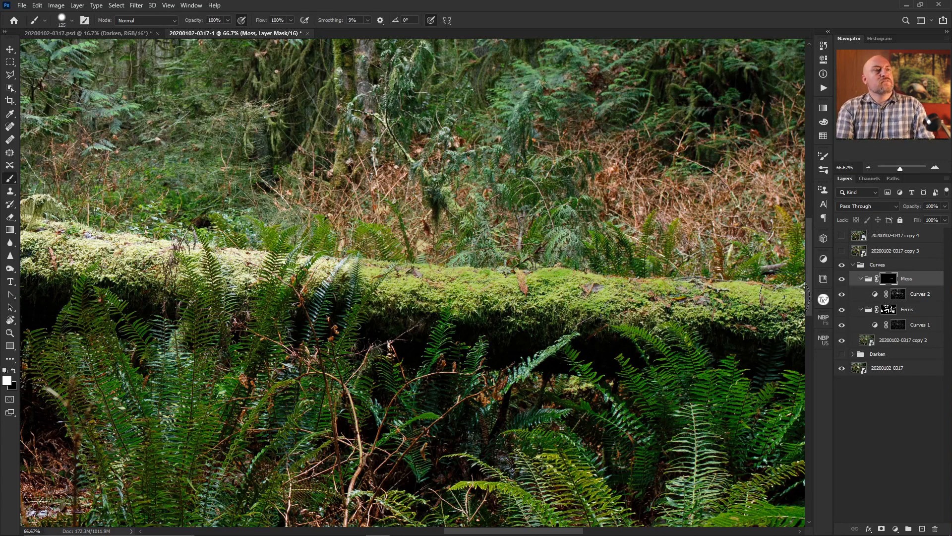
pyautogui.moveTo(729, 344); pyautogui.dragTo(478, 305)
pyautogui.moveTo(543, 272); pyautogui.dragTo(809, 273)
pyautogui.moveTo(570, 231); pyautogui.dragTo(585, 200)
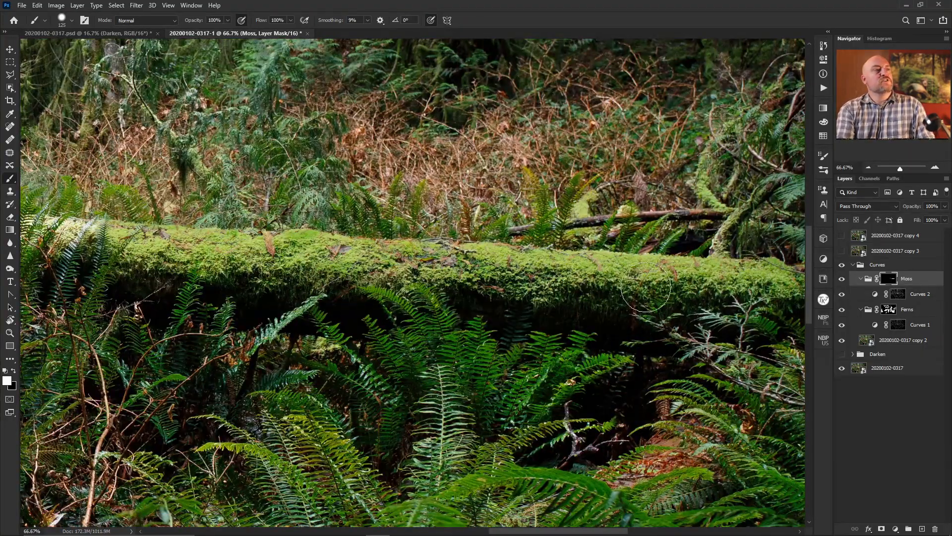
# Extend the white painting on the Moss mask to the log's far right end with an 80 px brush.
pyautogui.press('[')
pyautogui.press('[')
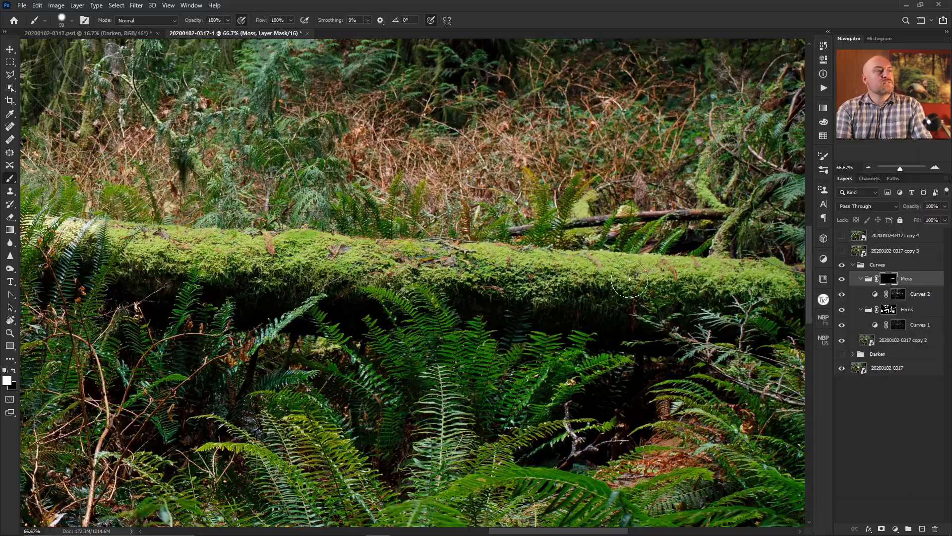
pyautogui.press('[')
pyautogui.moveTo(635, 260)
pyautogui.mouseDown()
pyautogui.moveTo(535, 210)
pyautogui.moveTo(475, 216)
pyautogui.mouseUp()
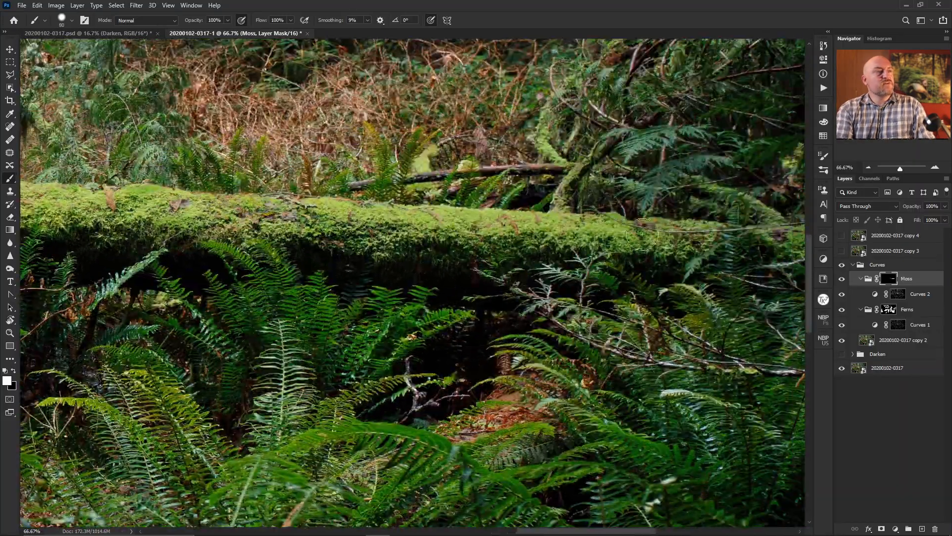
pyautogui.moveTo(760, 246)
pyautogui.mouseDown()
pyautogui.moveTo(569, 245)
pyautogui.moveTo(647, 237)
pyautogui.mouseUp()
pyautogui.moveTo(479, 281); pyautogui.dragTo(629, 334)
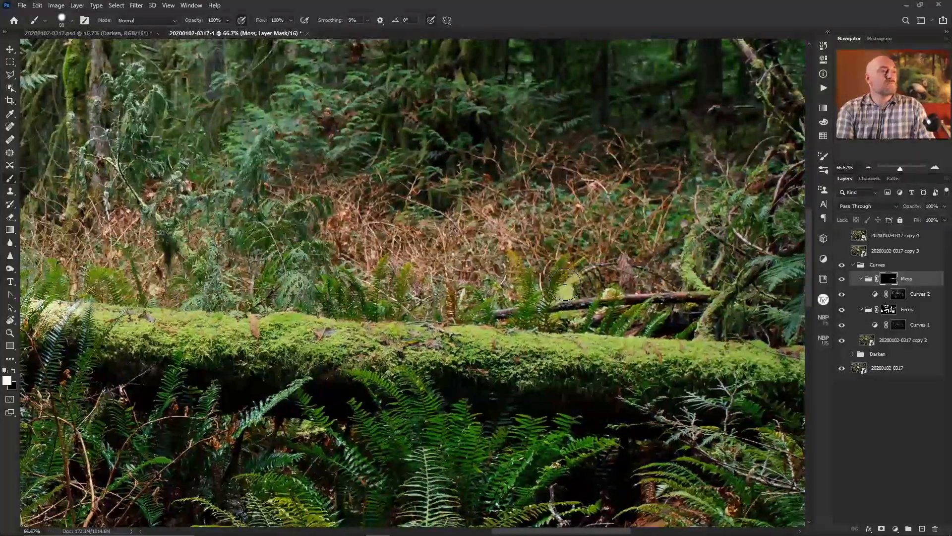
pyautogui.press('x')
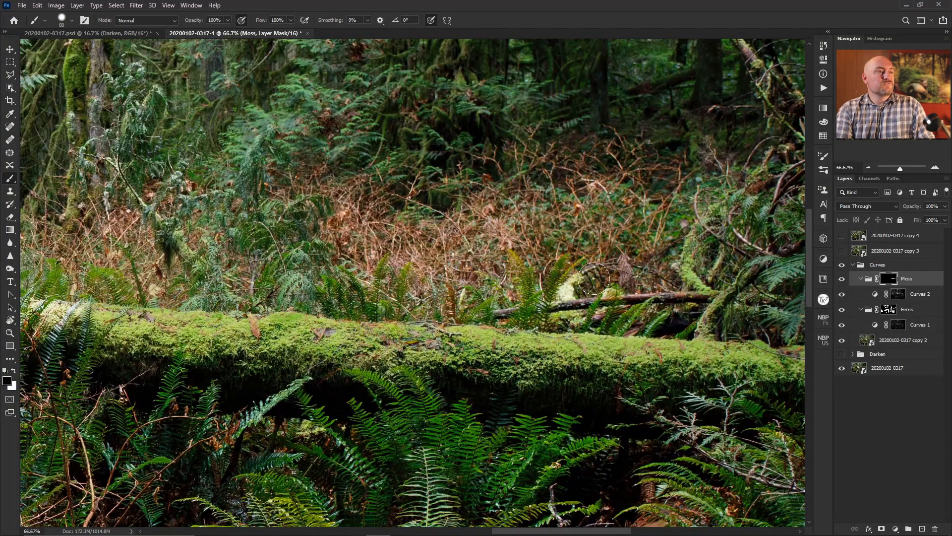
pyautogui.press('x')
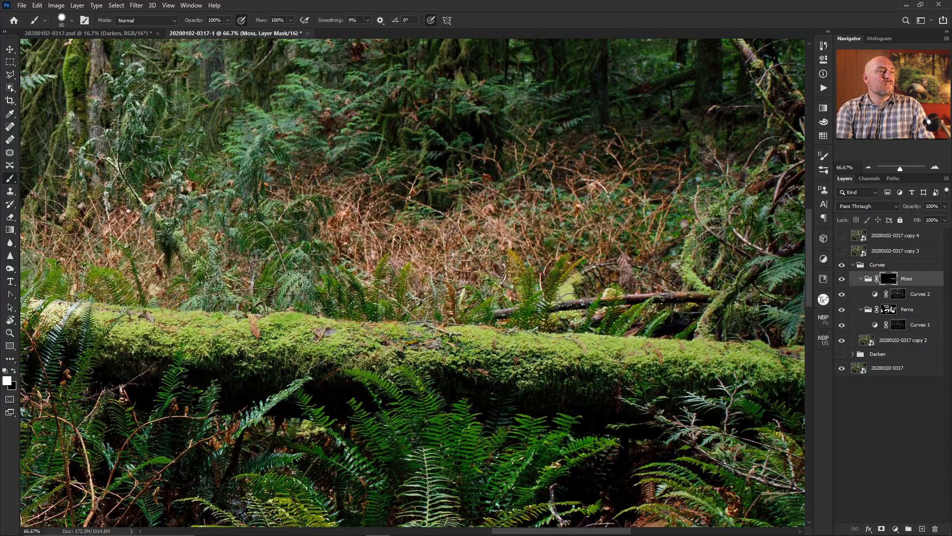
# Paint white on the Moss mask with a 60 px brush along the log's left half up to the root mass.
pyautogui.press('[')
pyautogui.press('[')
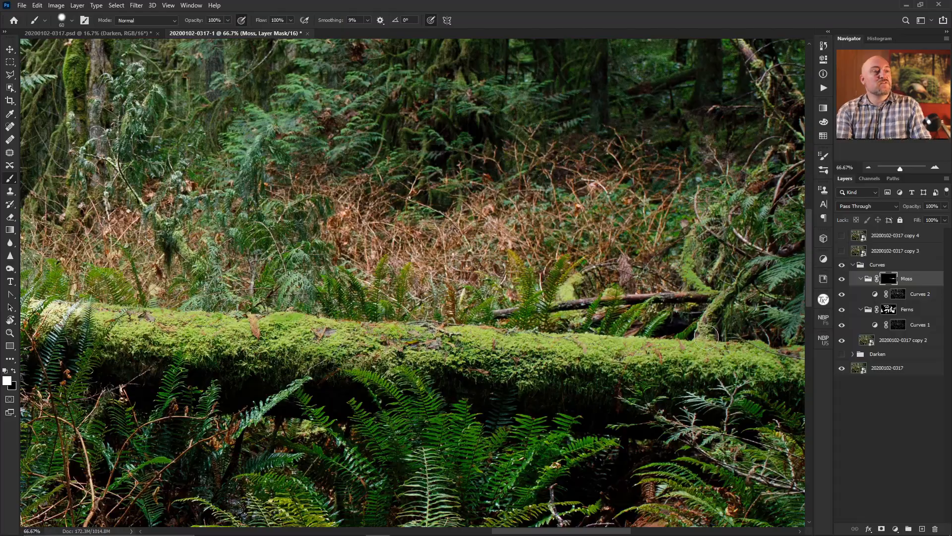
pyautogui.moveTo(415, 356); pyautogui.dragTo(689, 322)
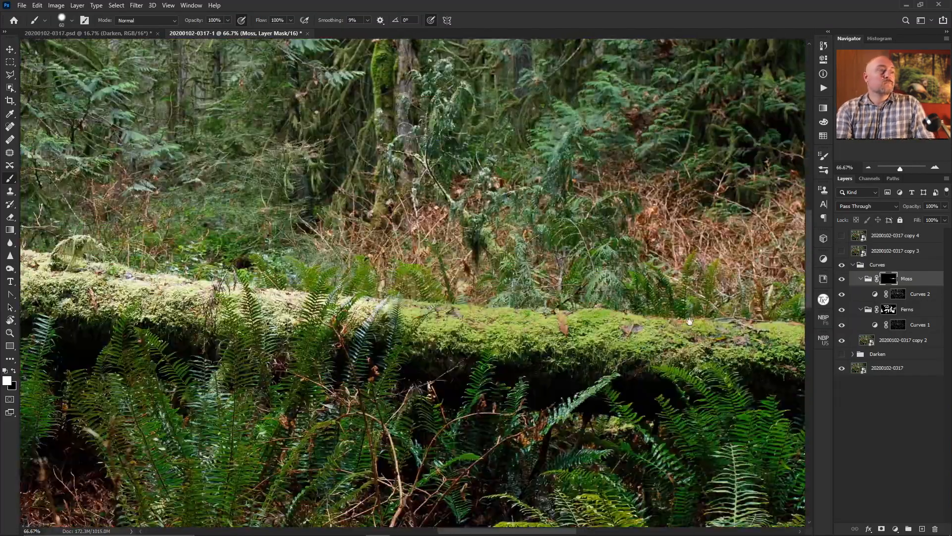
pyautogui.moveTo(400, 297); pyautogui.dragTo(591, 304)
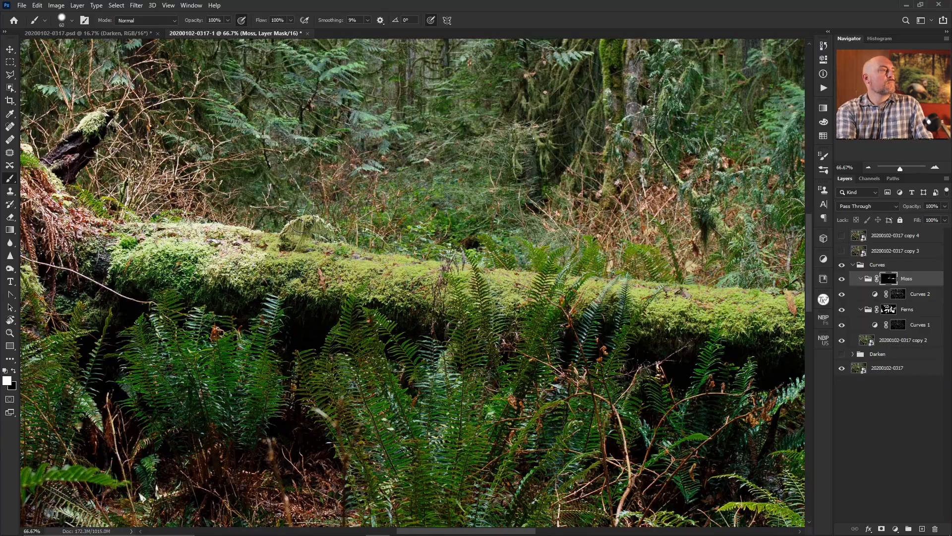
pyautogui.moveTo(297, 278); pyautogui.dragTo(601, 270)
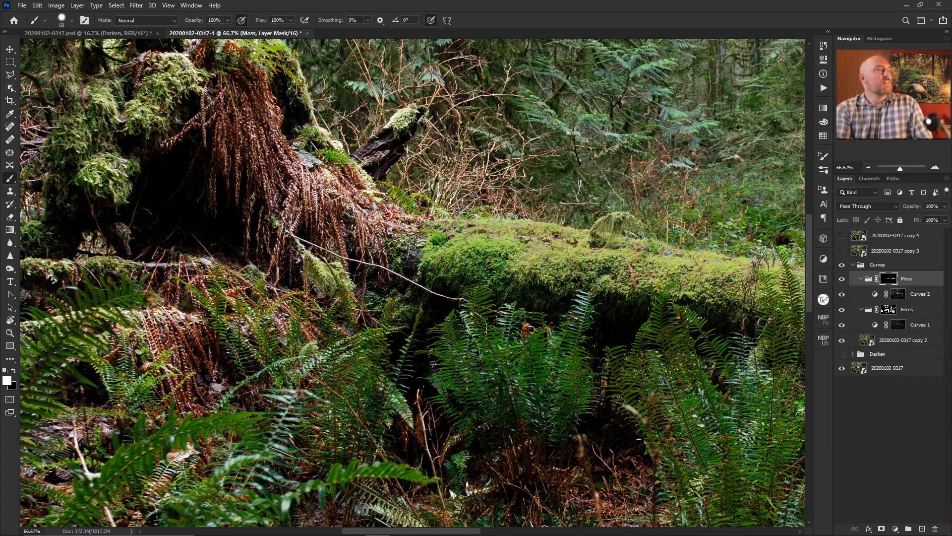
# Paint white on the Moss mask over the broken stub's mossy tip and the small moss patches beside the roots.
pyautogui.moveTo(412, 113)
pyautogui.mouseDown()
pyautogui.moveTo(393, 123)
pyautogui.moveTo(418, 121)
pyautogui.mouseUp()
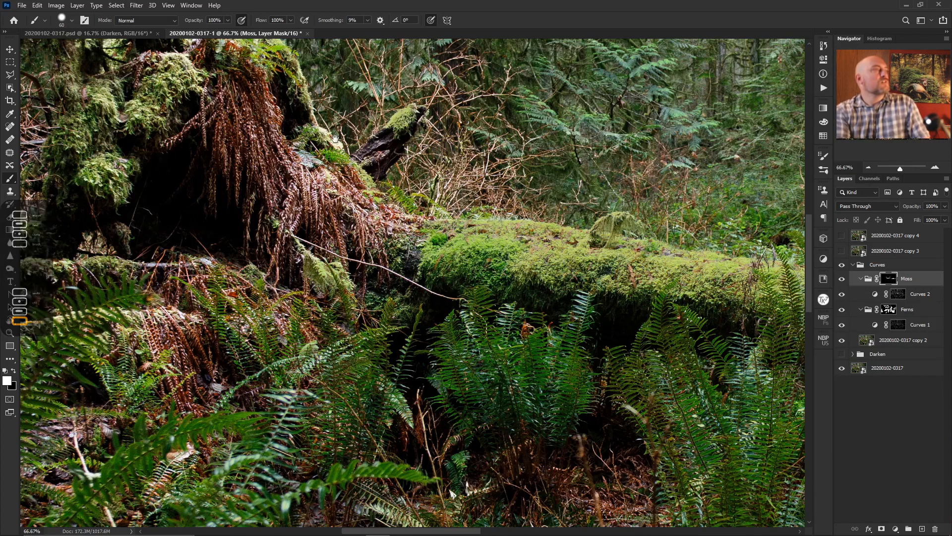
pyautogui.moveTo(335, 144); pyautogui.dragTo(342, 148)
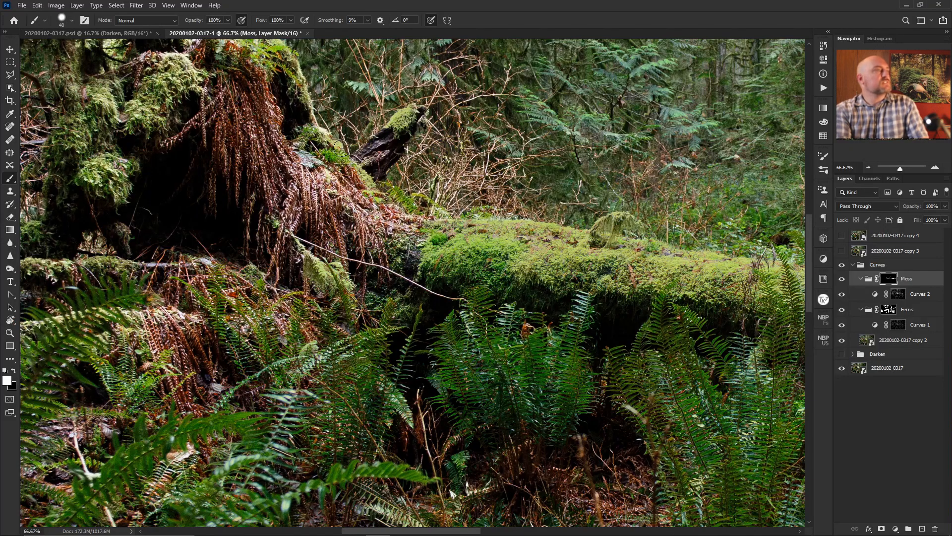
pyautogui.click(320, 131)
# Set the brush hardness to 20% for masking the moss on the upturned root mass.
pyautogui.moveTo(620, 305)
pyautogui.mouseDown()
pyautogui.moveTo(620, 332)
pyautogui.moveTo(669, 424)
pyautogui.mouseUp()
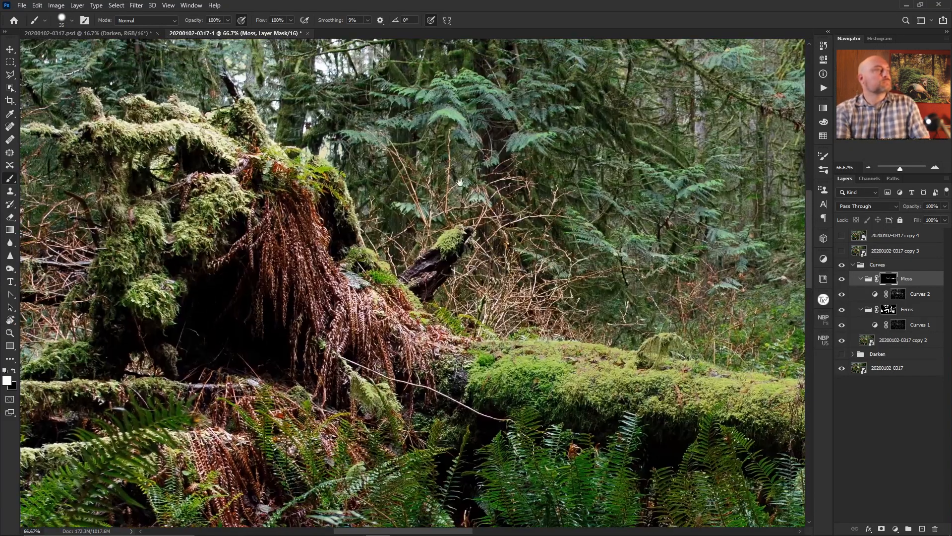
pyautogui.rightClick(429, 186)
pyautogui.click(489, 223)
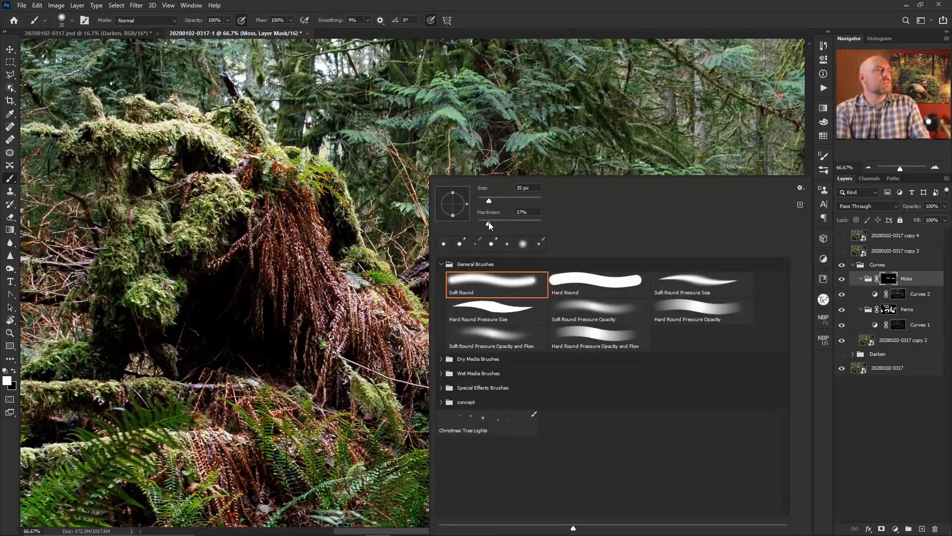
pyautogui.moveTo(498, 224); pyautogui.dragTo(491, 223)
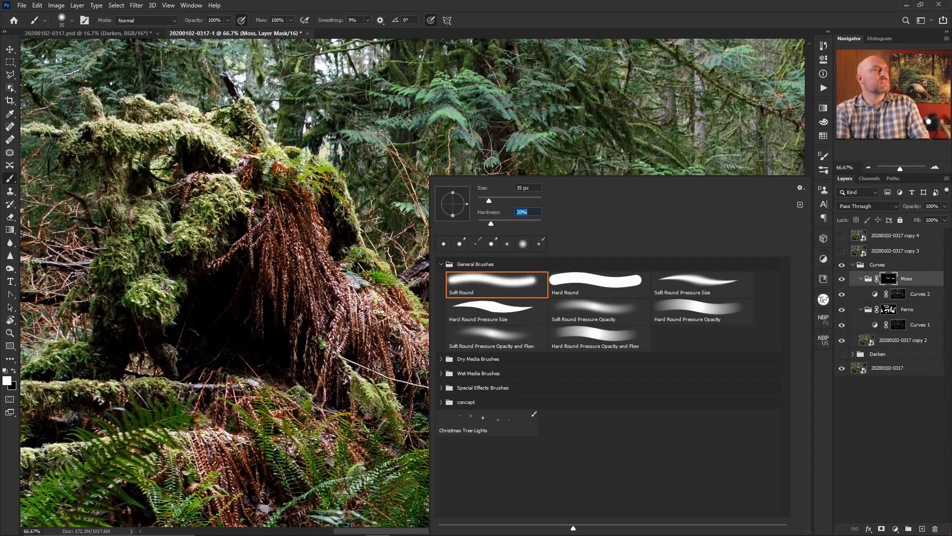
pyautogui.click(546, 15)
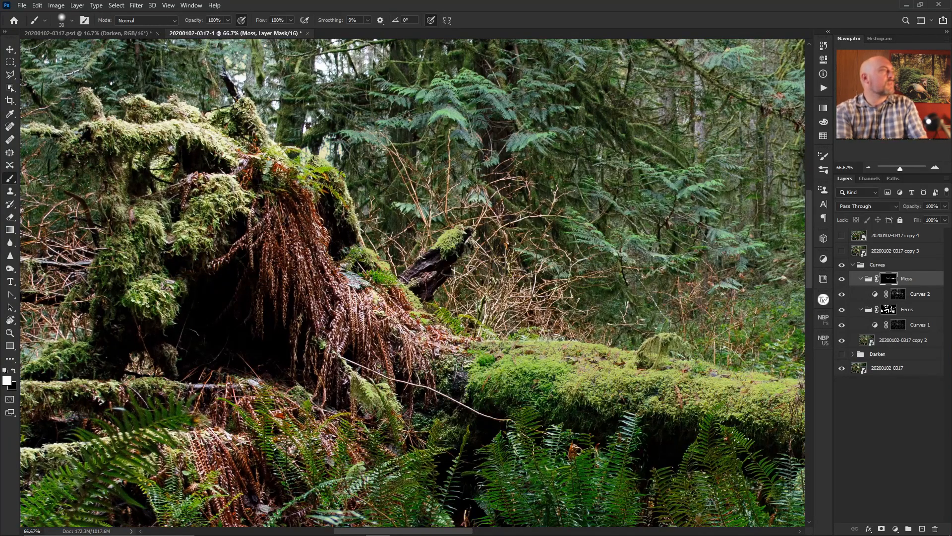
# Paint white on the Moss mask with a 30 px brush over the moss on the root mass's top, overhanging limb and left side.
pyautogui.moveTo(243, 106); pyautogui.dragTo(272, 156)
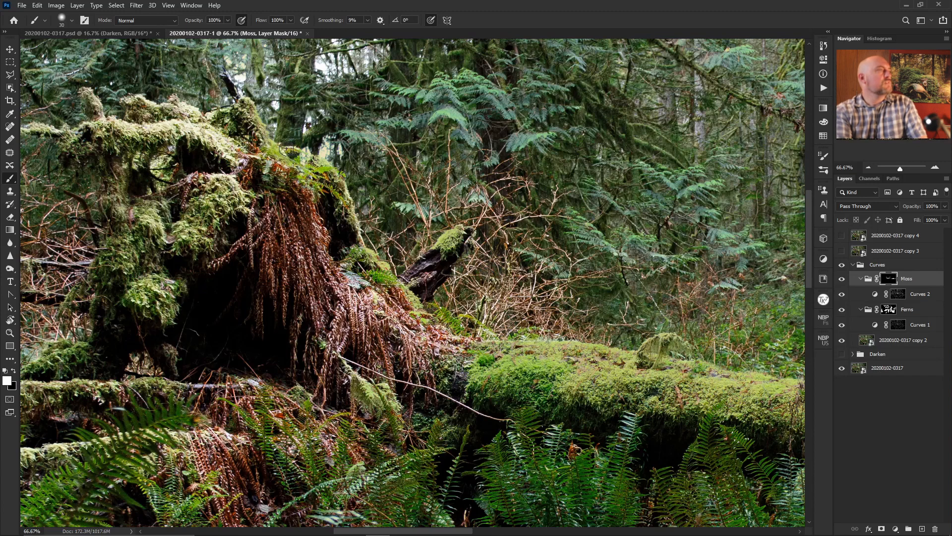
pyautogui.moveTo(203, 119)
pyautogui.mouseDown()
pyautogui.moveTo(221, 155)
pyautogui.moveTo(181, 126)
pyautogui.moveTo(192, 119)
pyautogui.moveTo(161, 110)
pyautogui.moveTo(185, 107)
pyautogui.moveTo(136, 98)
pyautogui.mouseUp()
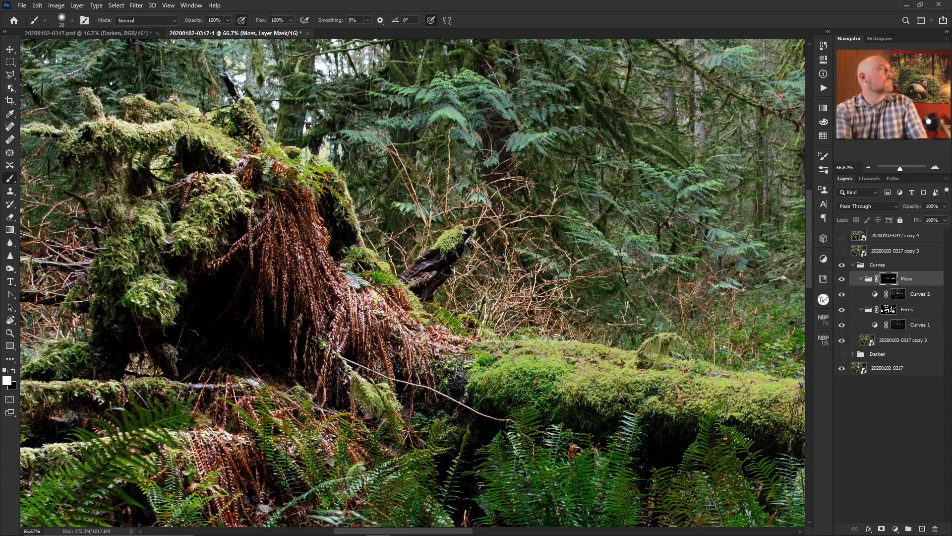
pyautogui.moveTo(181, 128)
pyautogui.mouseDown()
pyautogui.moveTo(117, 143)
pyautogui.moveTo(107, 126)
pyautogui.moveTo(143, 132)
pyautogui.moveTo(110, 123)
pyautogui.moveTo(184, 125)
pyautogui.moveTo(113, 118)
pyautogui.moveTo(87, 93)
pyautogui.moveTo(94, 105)
pyautogui.moveTo(80, 133)
pyautogui.moveTo(87, 122)
pyautogui.moveTo(53, 126)
pyautogui.mouseUp()
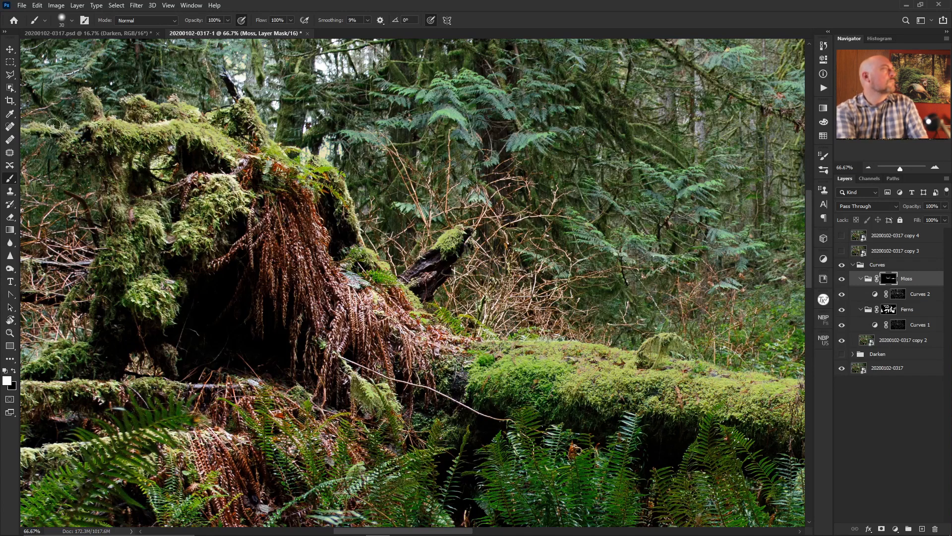
pyautogui.moveTo(209, 183)
pyautogui.mouseDown()
pyautogui.moveTo(237, 187)
pyautogui.moveTo(230, 203)
pyautogui.mouseUp()
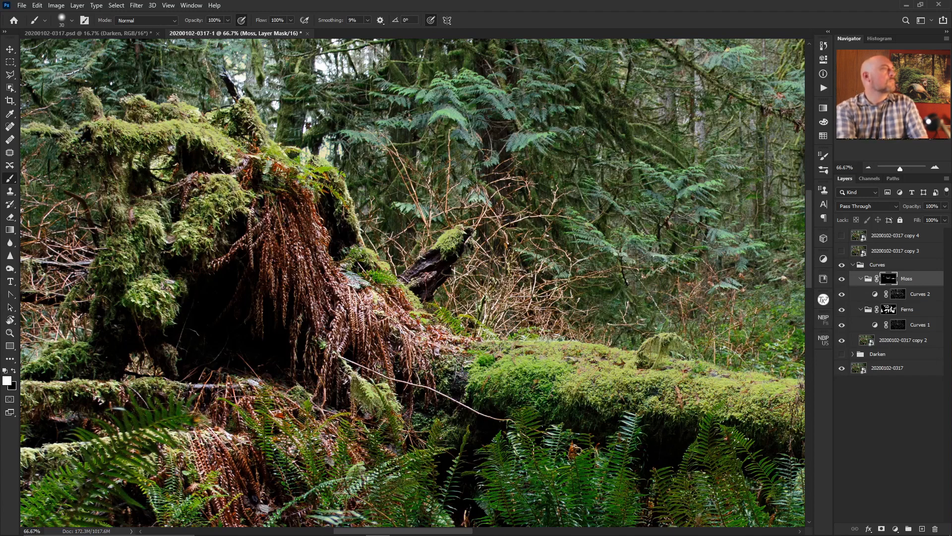
pyautogui.moveTo(172, 276)
pyautogui.mouseDown()
pyautogui.moveTo(145, 282)
pyautogui.moveTo(164, 301)
pyautogui.mouseUp()
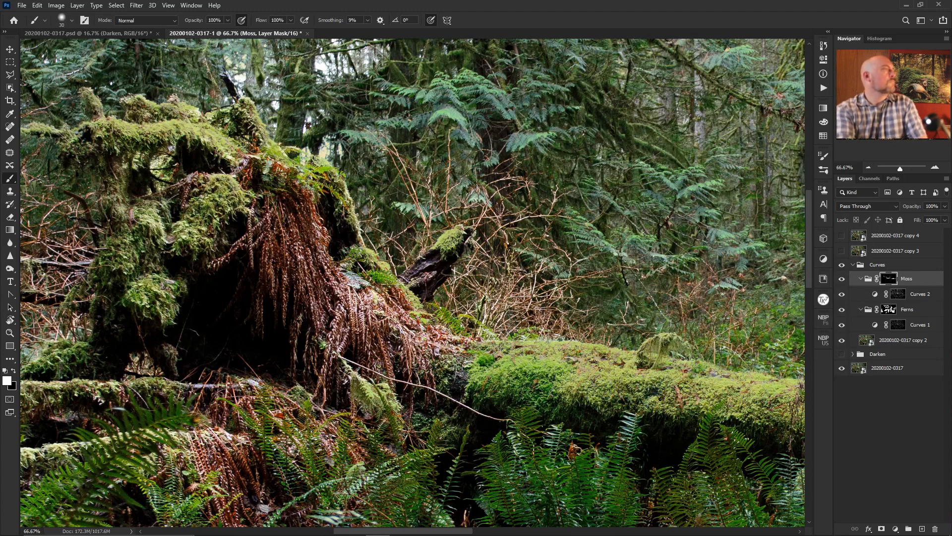
pyautogui.moveTo(140, 216); pyautogui.dragTo(156, 222)
# Paint white on the Moss mask over the two mossy ledges below the root mass and the mossy stump and ground to their left.
pyautogui.moveTo(251, 250); pyautogui.dragTo(570, 170)
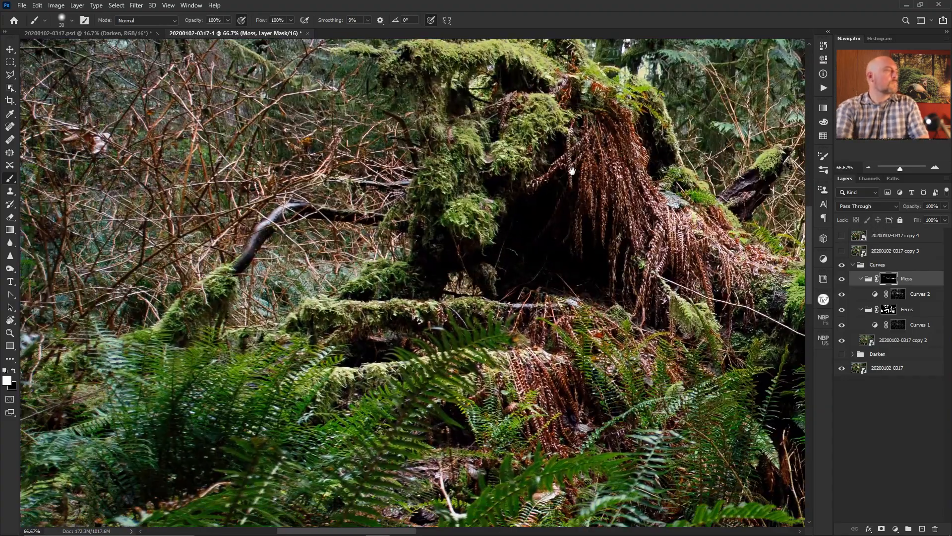
pyautogui.moveTo(306, 312); pyautogui.dragTo(405, 316)
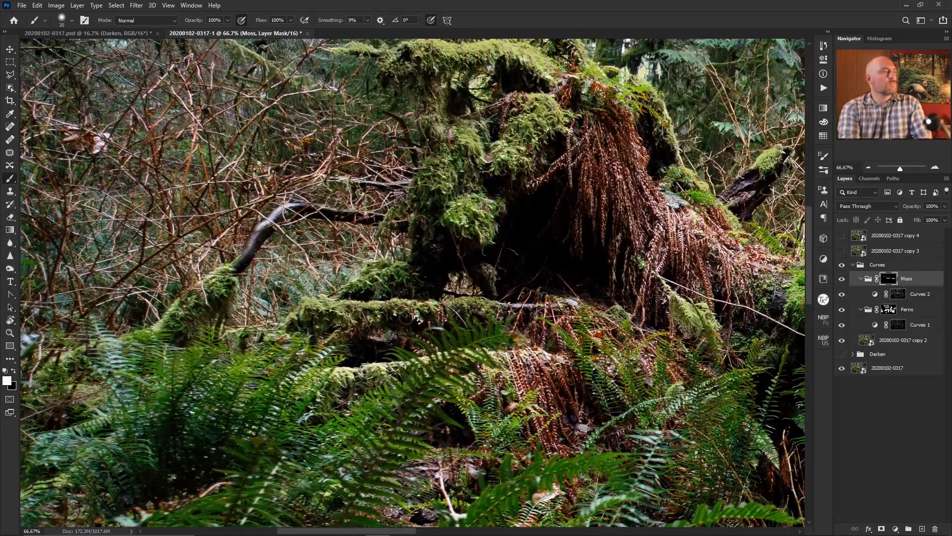
pyautogui.moveTo(334, 380)
pyautogui.mouseDown()
pyautogui.moveTo(399, 364)
pyautogui.moveTo(391, 377)
pyautogui.mouseUp()
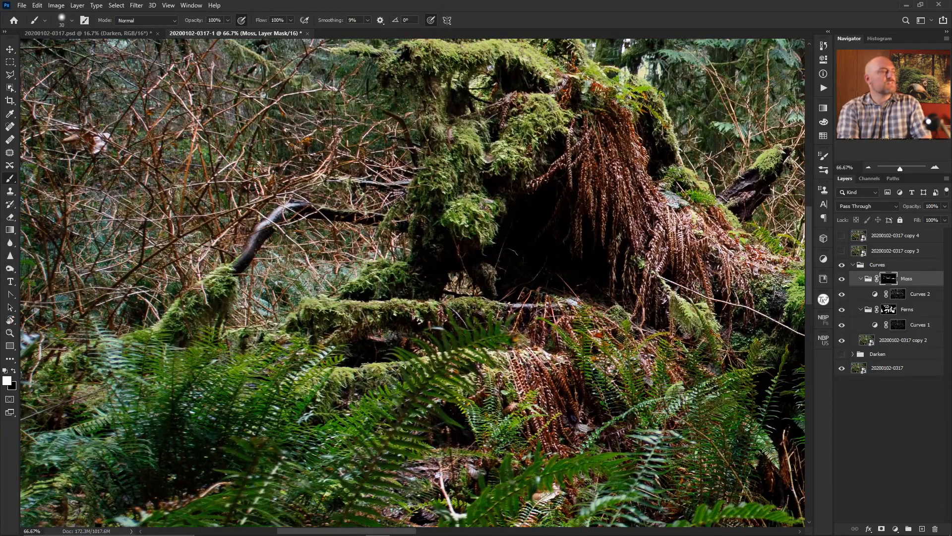
pyautogui.moveTo(474, 352); pyautogui.dragTo(500, 366)
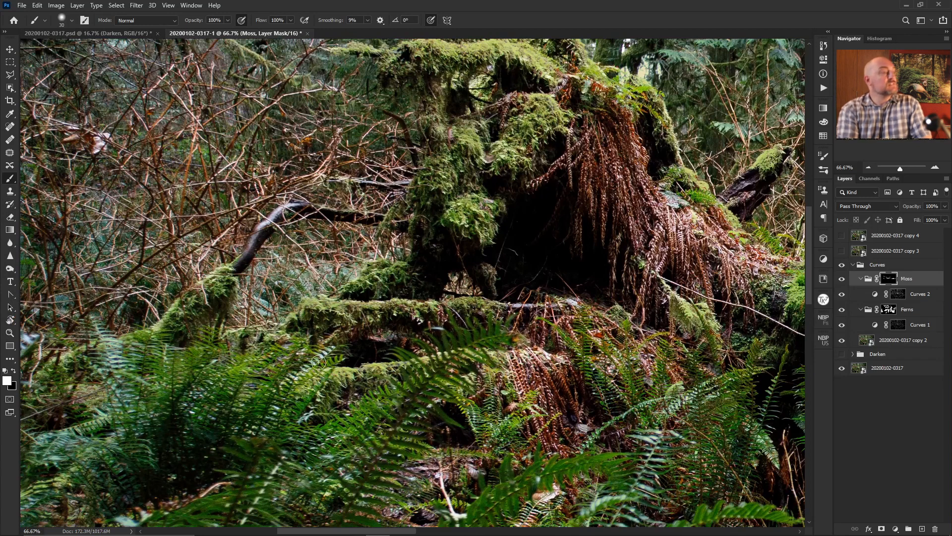
pyautogui.moveTo(322, 358); pyautogui.dragTo(285, 391)
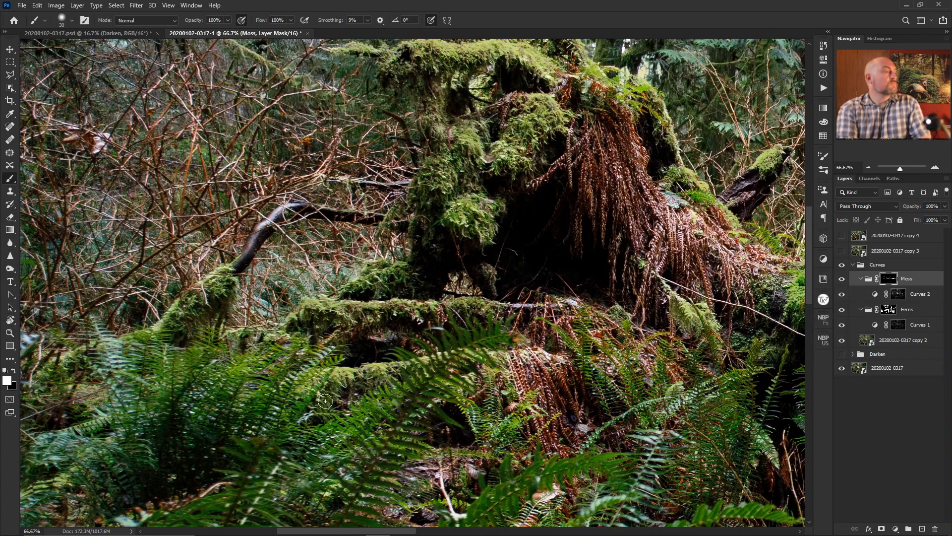
pyautogui.moveTo(173, 302)
pyautogui.mouseDown()
pyautogui.moveTo(210, 275)
pyautogui.moveTo(213, 288)
pyautogui.moveTo(159, 329)
pyautogui.mouseUp()
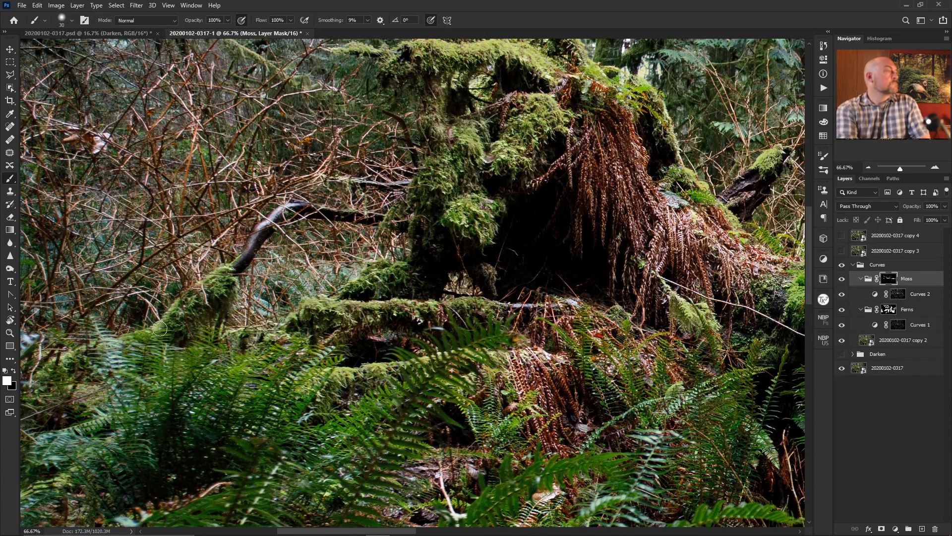
pyautogui.moveTo(132, 376)
pyautogui.mouseDown()
pyautogui.moveTo(102, 342)
pyautogui.moveTo(114, 352)
pyautogui.mouseUp()
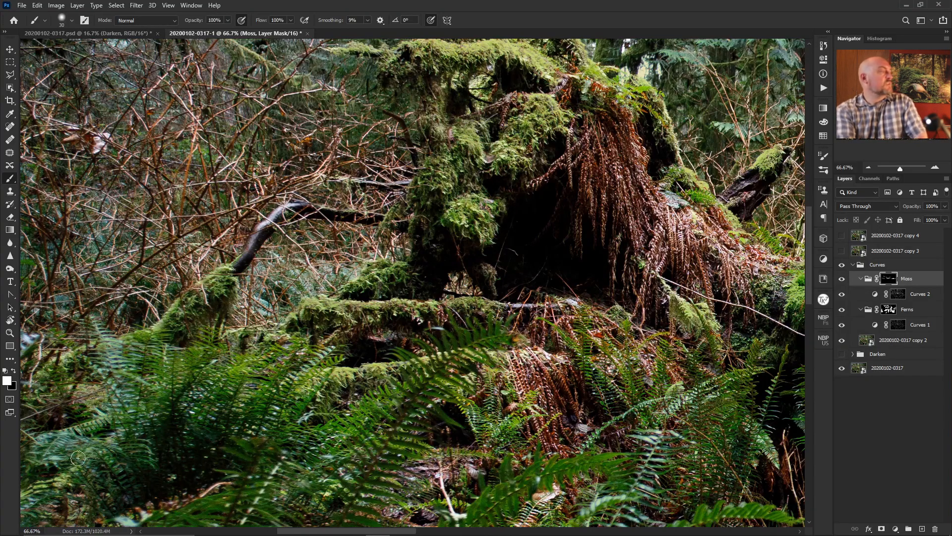
# Inspect the photo's left side from the foreground ferns up to the mossy branches, and compare the whole photo with the Moss group hidden and shown.
pyautogui.moveTo(348, 352); pyautogui.dragTo(518, 169)
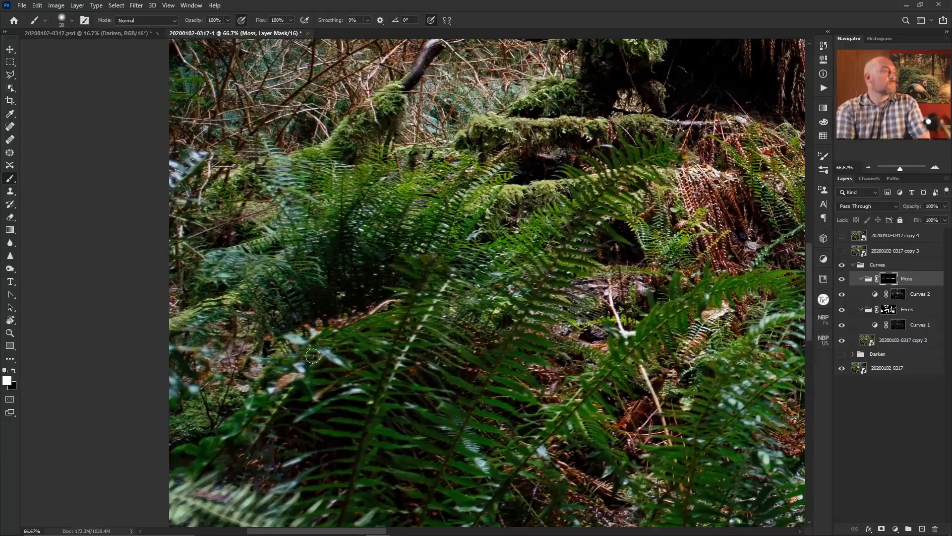
pyautogui.moveTo(432, 223); pyautogui.dragTo(310, 412)
pyautogui.moveTo(420, 190); pyautogui.dragTo(429, 317)
pyautogui.moveTo(440, 217); pyautogui.dragTo(453, 312)
pyautogui.moveTo(297, 217)
pyautogui.mouseDown()
pyautogui.moveTo(377, 312)
pyautogui.moveTo(387, 304)
pyautogui.mouseUp()
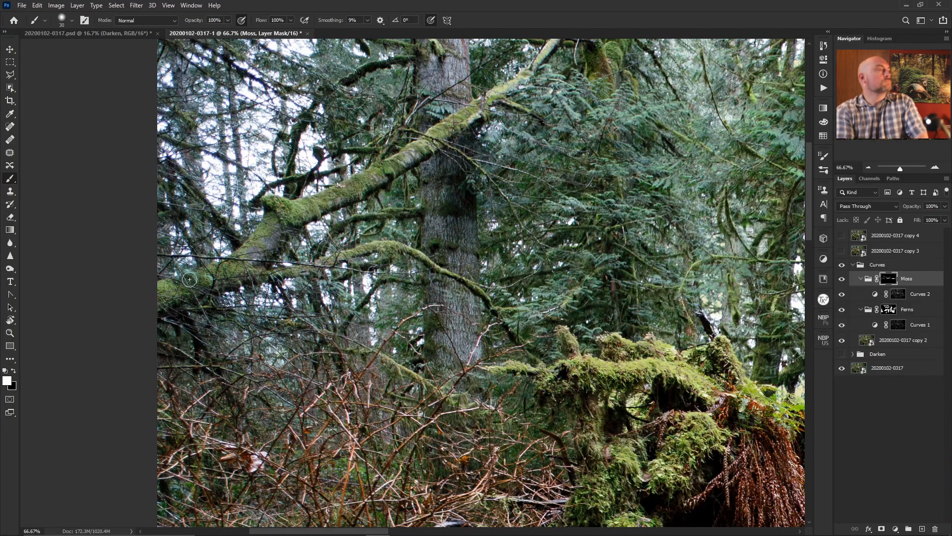
pyautogui.click(868, 167)
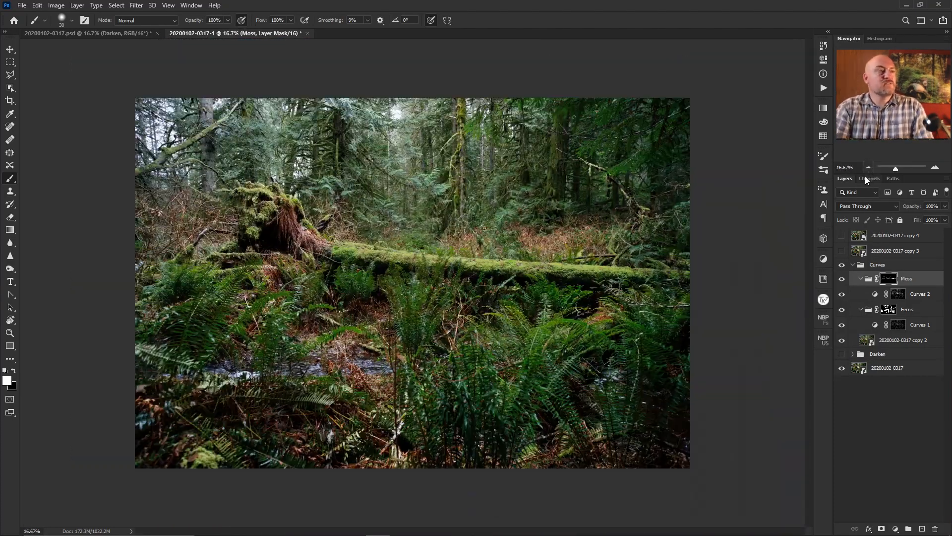
pyautogui.click(842, 282)
pyautogui.click(841, 280)
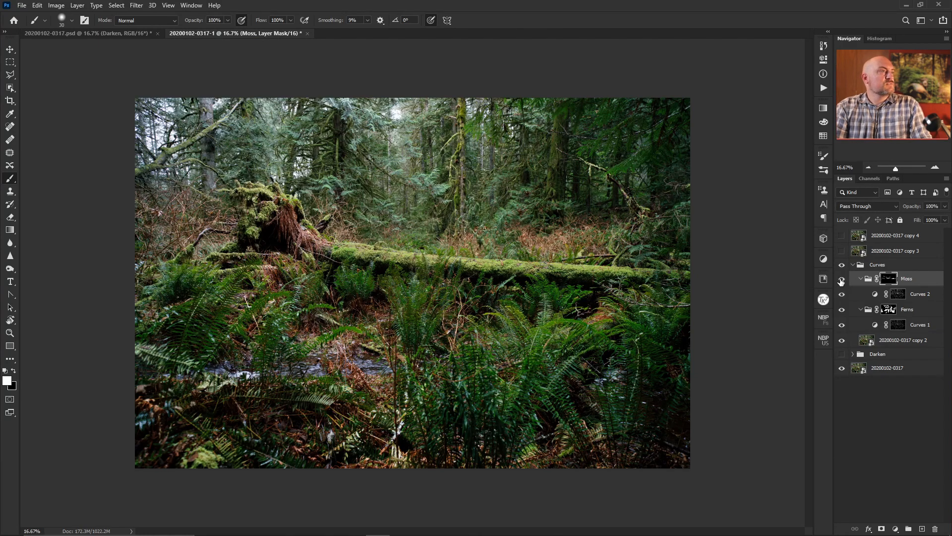
pyautogui.click(841, 281)
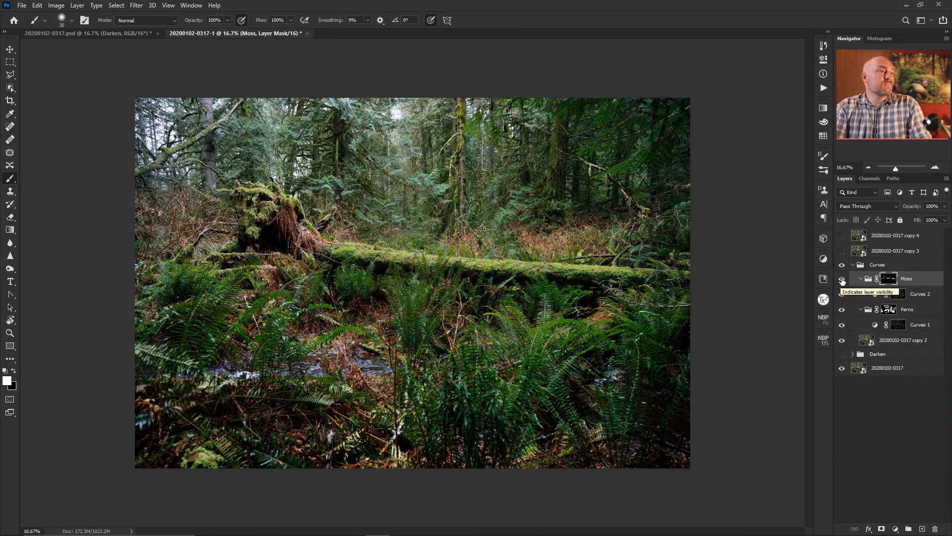
# Toggle the visibility of the Moss and Curves groups to compare the image with and without the adjustments.
pyautogui.click(842, 281)
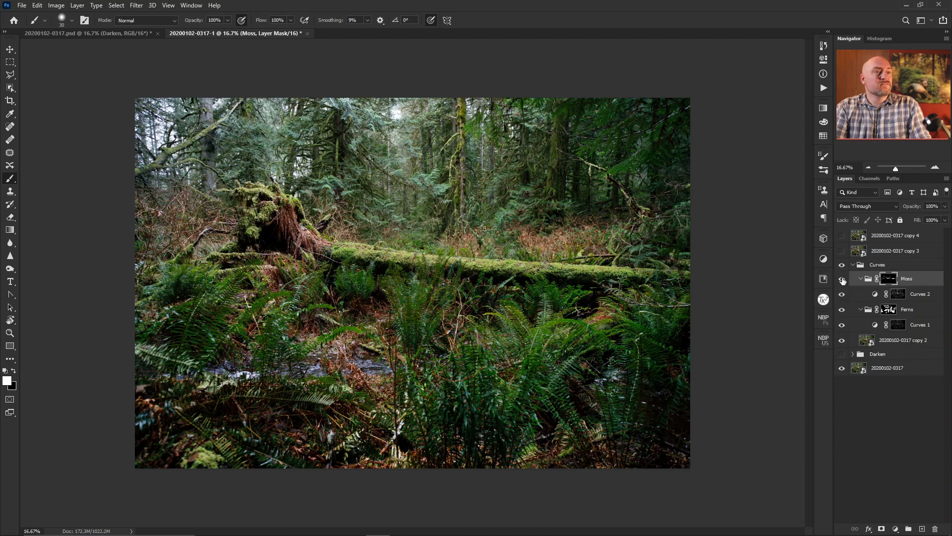
pyautogui.click(842, 266)
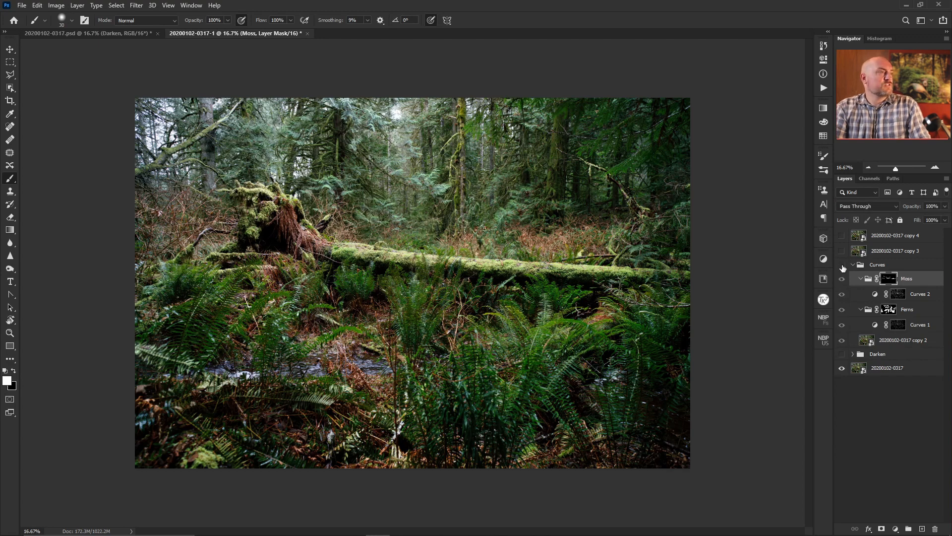
pyautogui.click(842, 267)
pyautogui.click(842, 267)
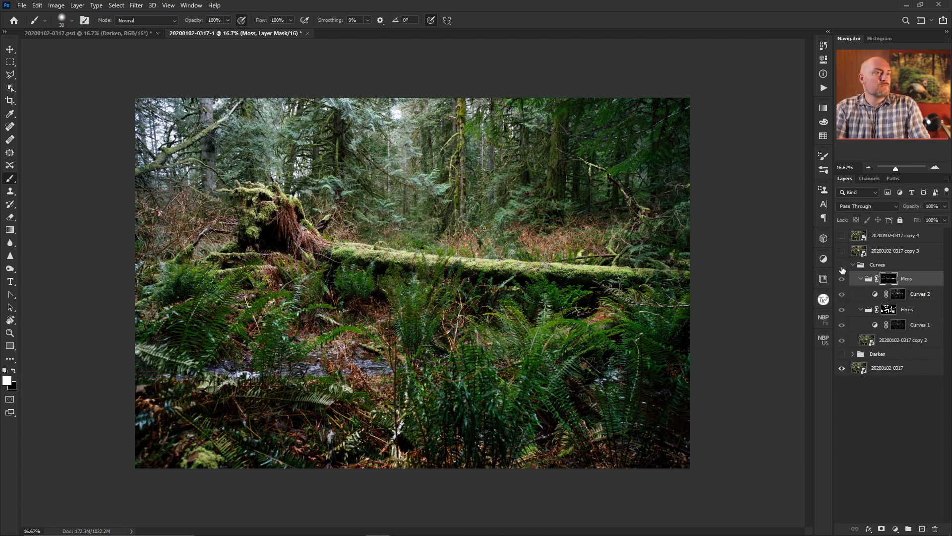
pyautogui.click(842, 266)
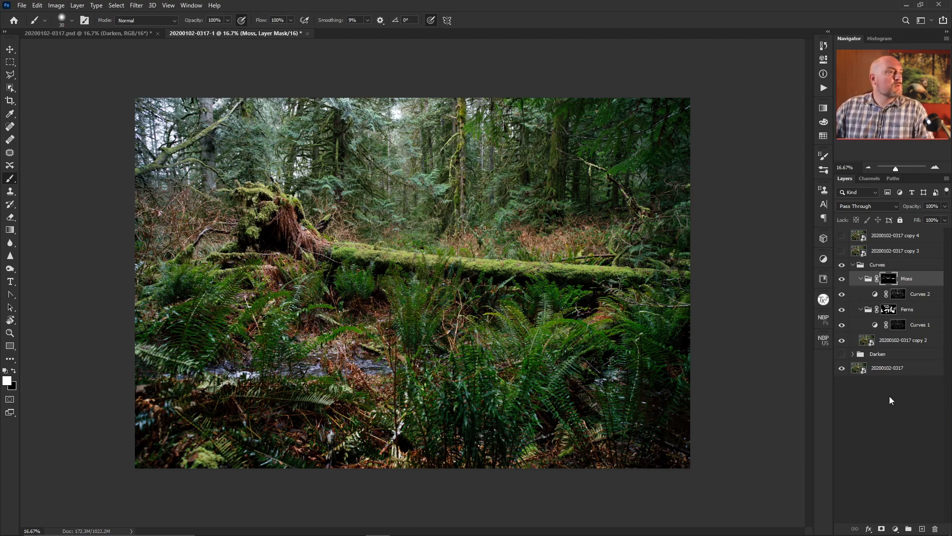
# Zoom to 50% on the mossy stump, add a Curves adjustment layer, and put it in a group named Branches.
pyautogui.click(935, 168)
pyautogui.click(935, 168)
pyautogui.click(936, 168)
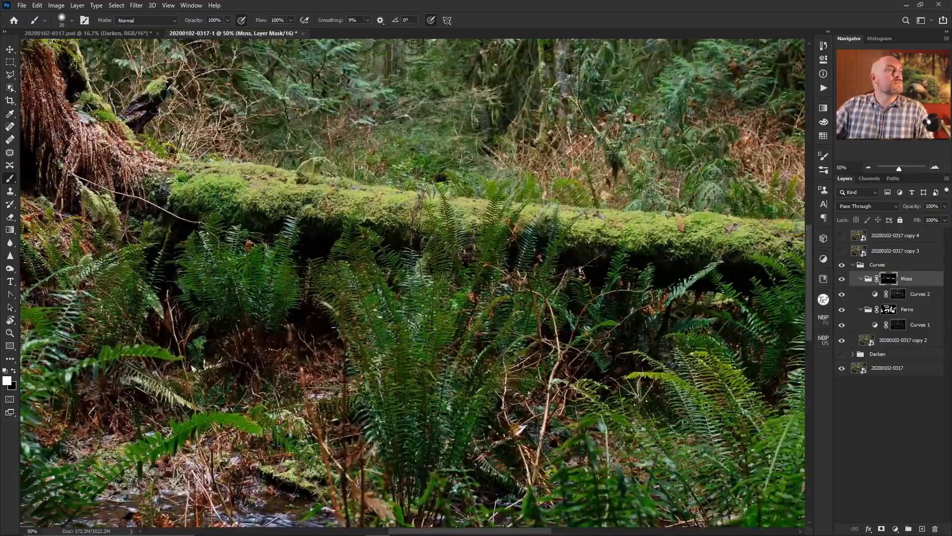
pyautogui.moveTo(135, 165); pyautogui.dragTo(532, 357)
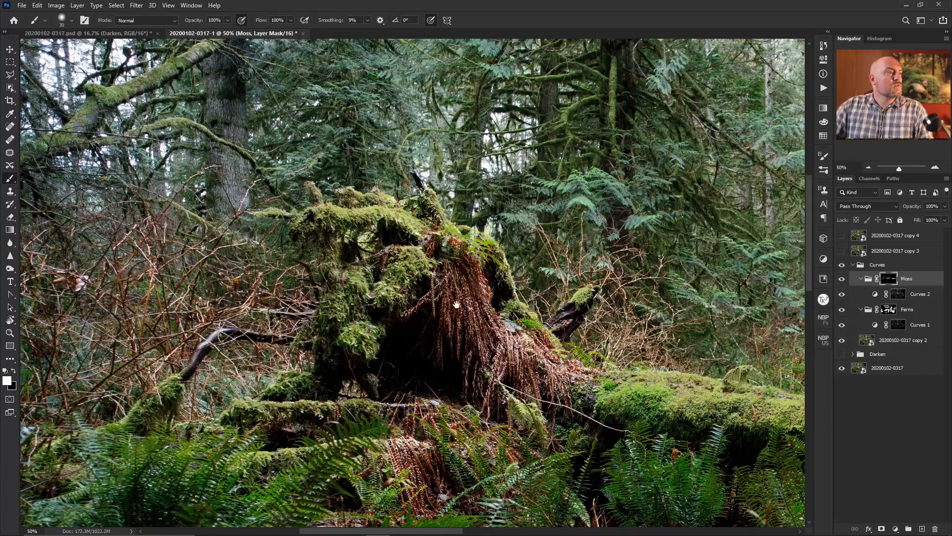
pyautogui.moveTo(456, 305); pyautogui.dragTo(429, 336)
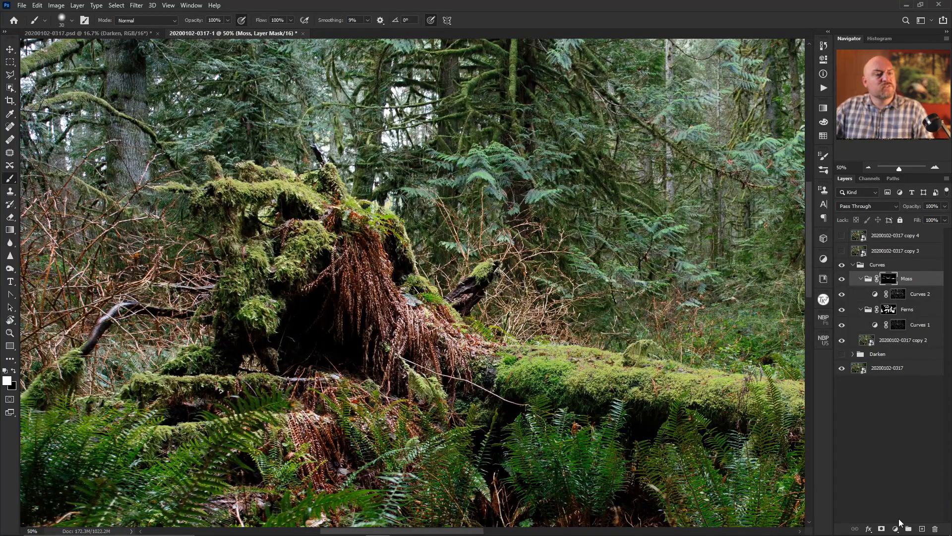
pyautogui.click(895, 530)
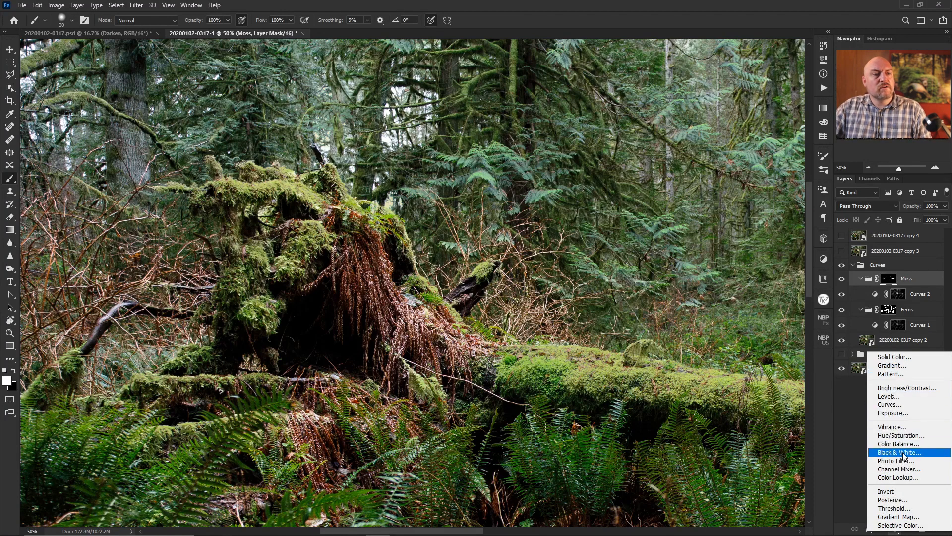
pyautogui.click(899, 404)
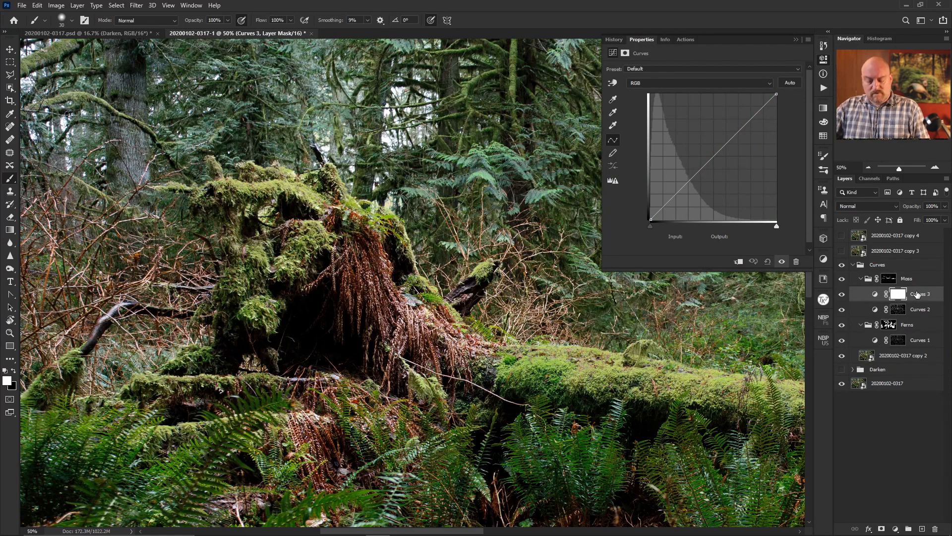
pyautogui.hotkey('ctrl', 'g')
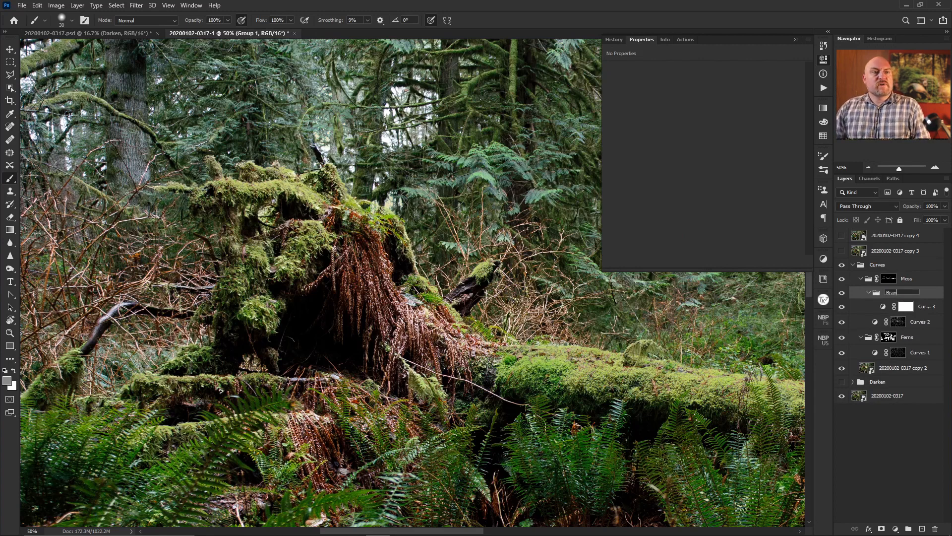
pyautogui.press('Return')
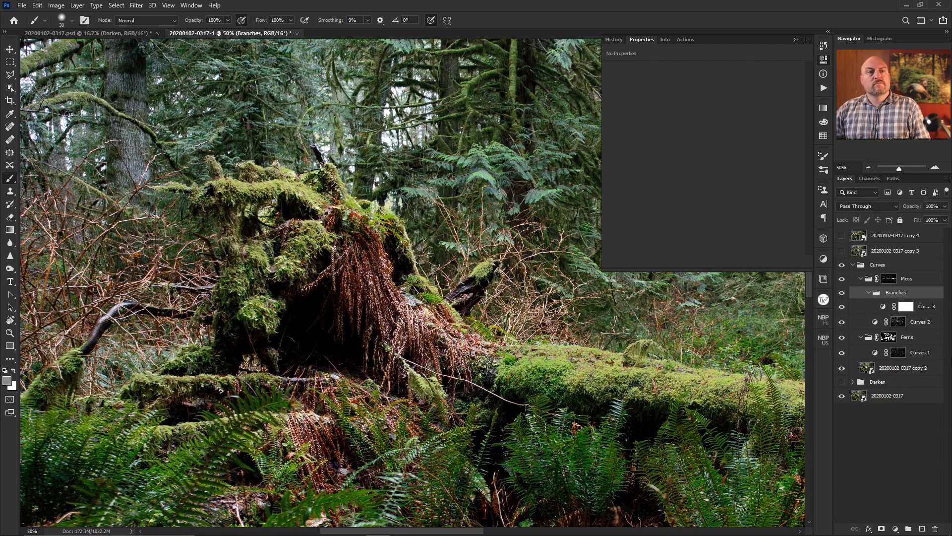
# Apply a TK7 lights luminosity mask to the mask of the Curves 3 layer.
pyautogui.click(904, 307)
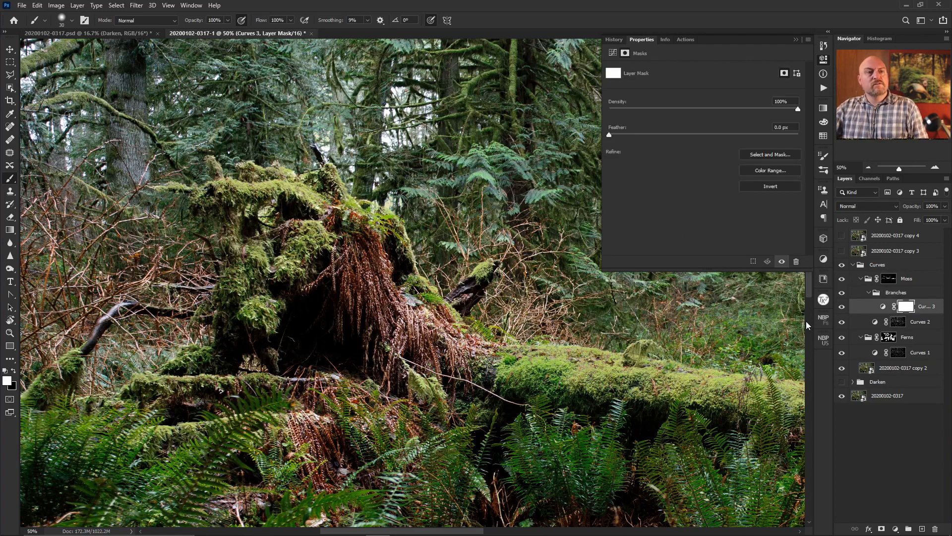
pyautogui.click(823, 299)
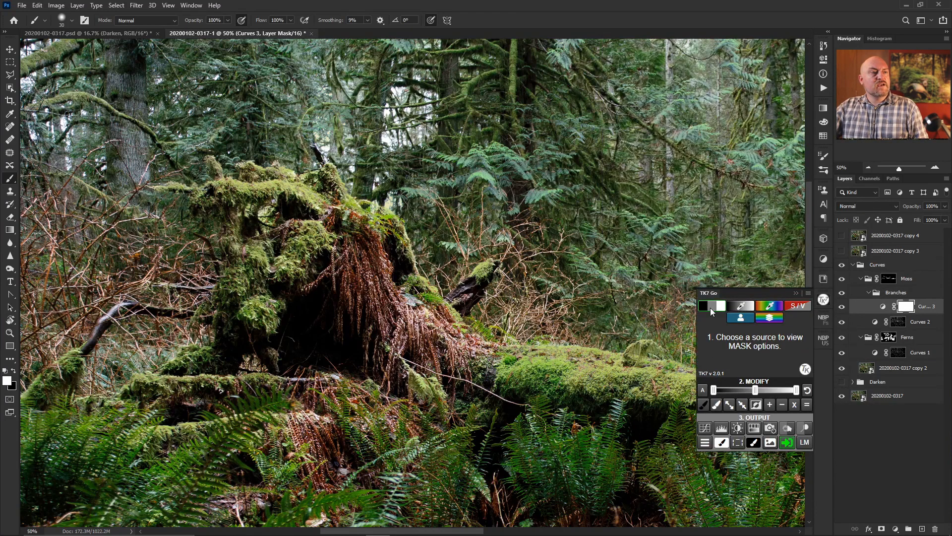
pyautogui.click(711, 307)
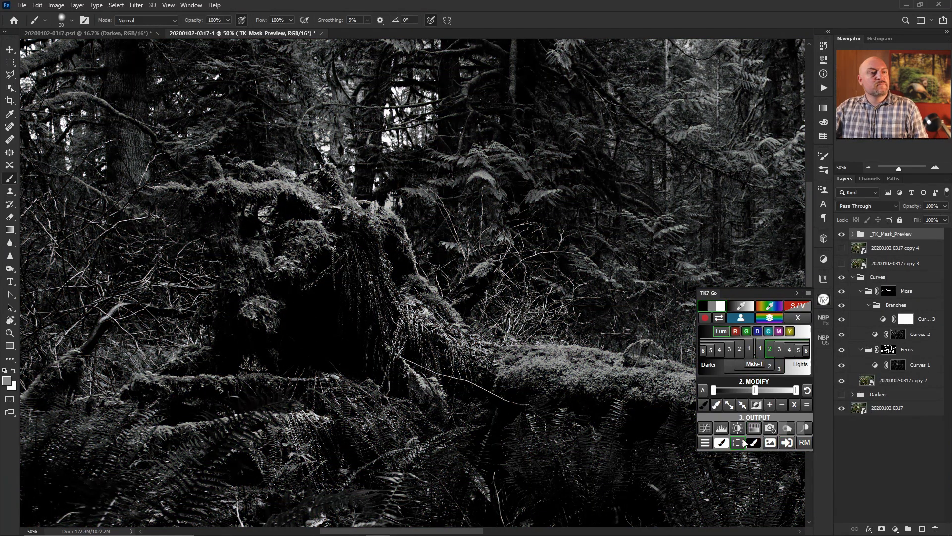
pyautogui.click(787, 442)
pyautogui.click(824, 299)
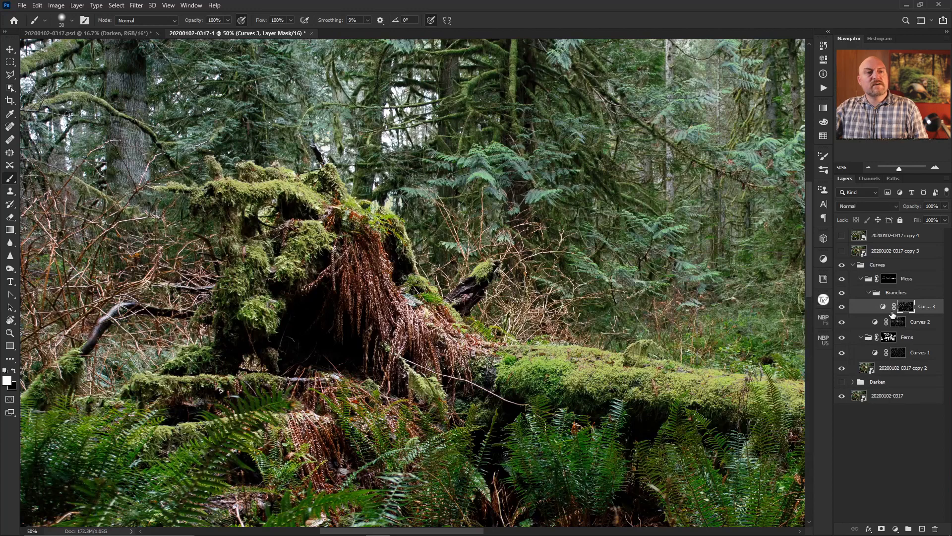
# Move the Branches group out of the Moss group to sit above it, and collapse the Moss and Ferns groups.
pyautogui.click(882, 306)
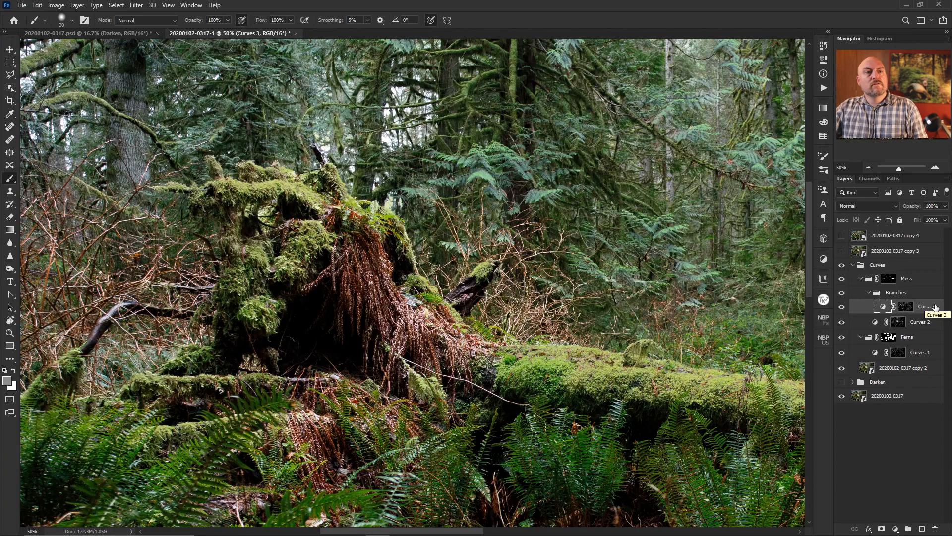
pyautogui.moveTo(897, 294); pyautogui.dragTo(887, 275)
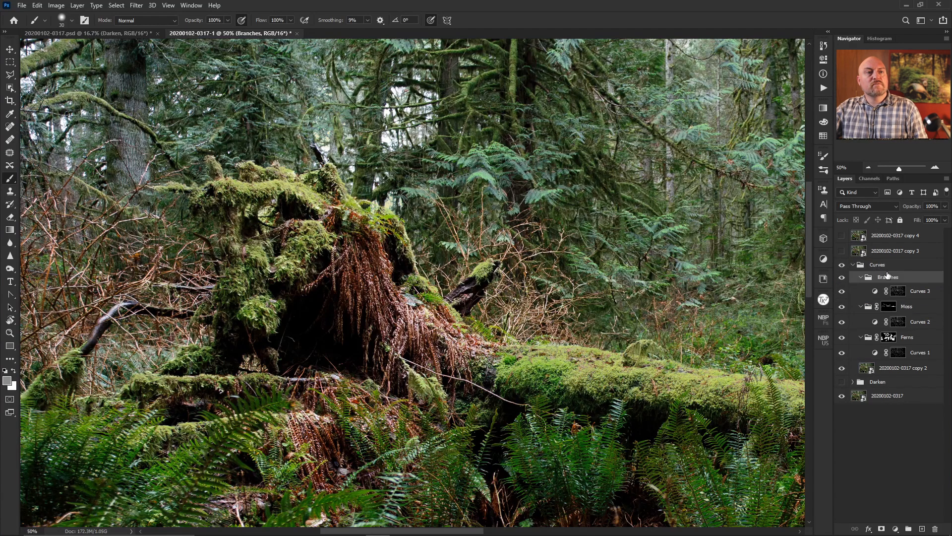
pyautogui.click(861, 307)
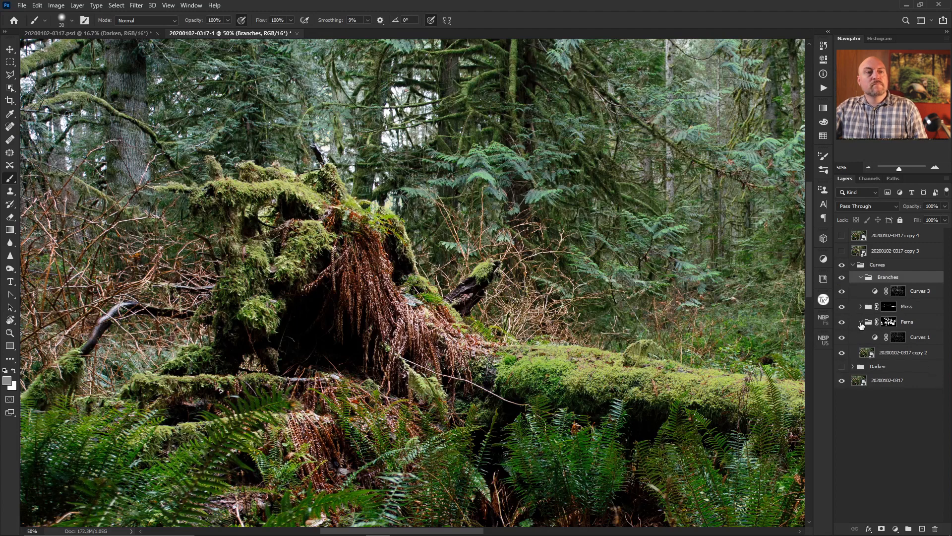
pyautogui.click(861, 322)
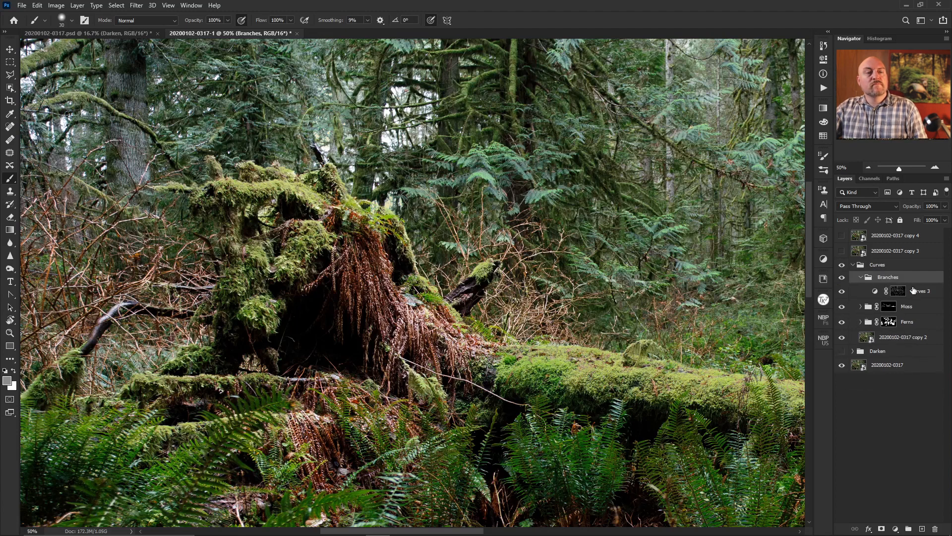
# Darken the Curves 3 RGB curve by lowering its white point and placing a point at input 203, output 94.
pyautogui.doubleClick(875, 292)
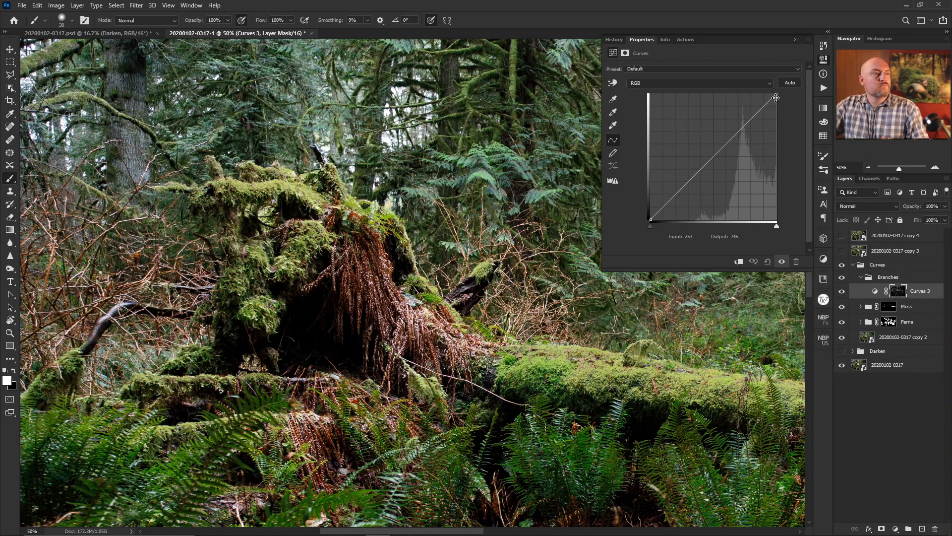
pyautogui.moveTo(778, 95); pyautogui.dragTo(793, 136)
pyautogui.moveTo(736, 163); pyautogui.dragTo(751, 176)
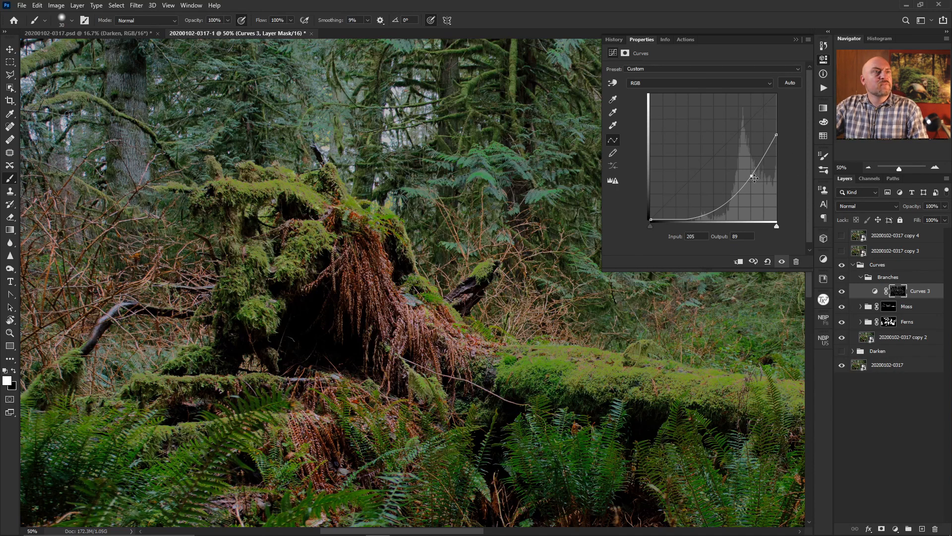
pyautogui.moveTo(751, 176); pyautogui.dragTo(751, 173)
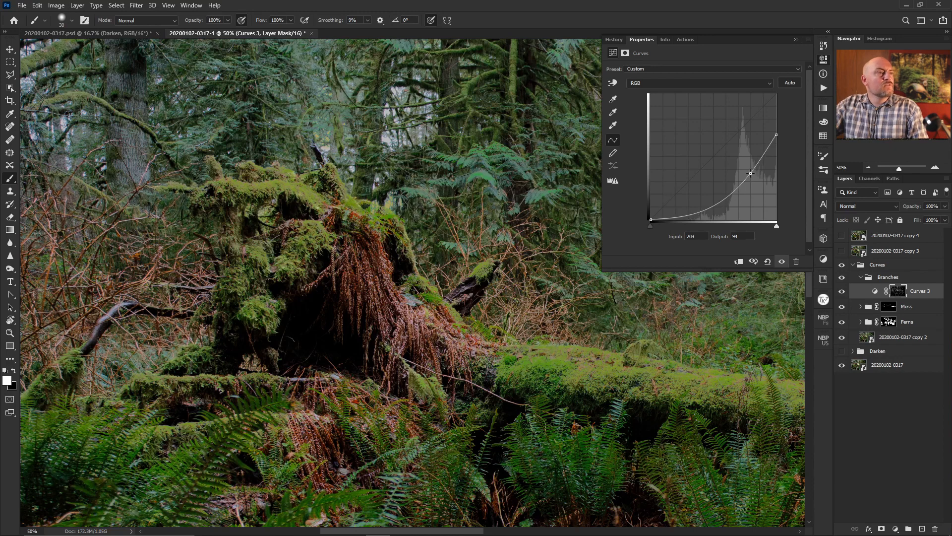
# Boost red in Curves 3 by moving the Red channel's white point to input 232, output 255.
pyautogui.click(726, 84)
pyautogui.click(709, 94)
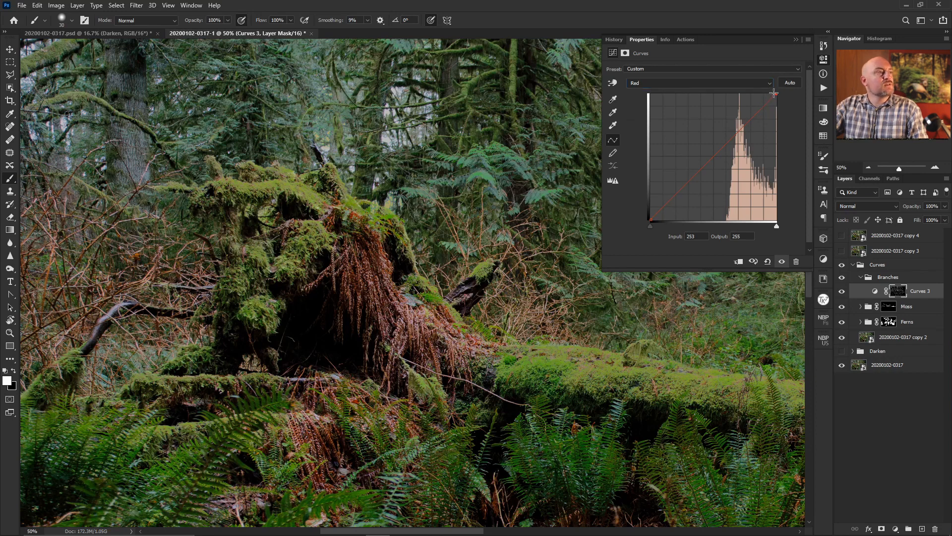
pyautogui.moveTo(774, 93); pyautogui.dragTo(765, 91)
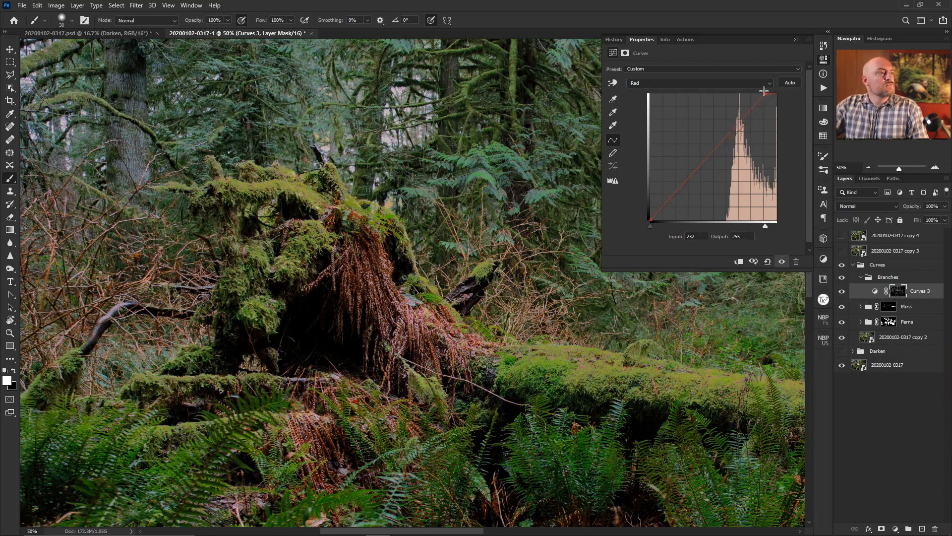
# Try adjusting the white point of the Green channel in Curves 3.
pyautogui.click(763, 83)
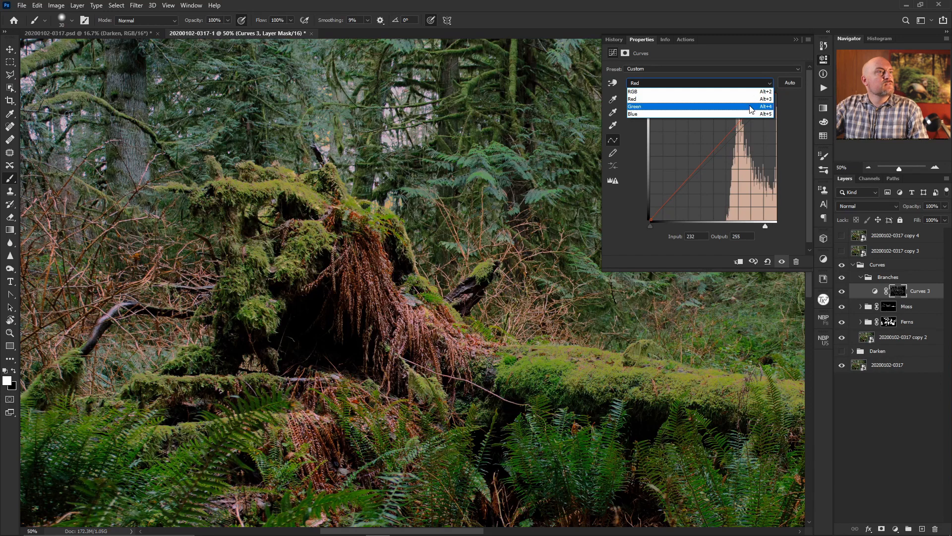
pyautogui.click(754, 105)
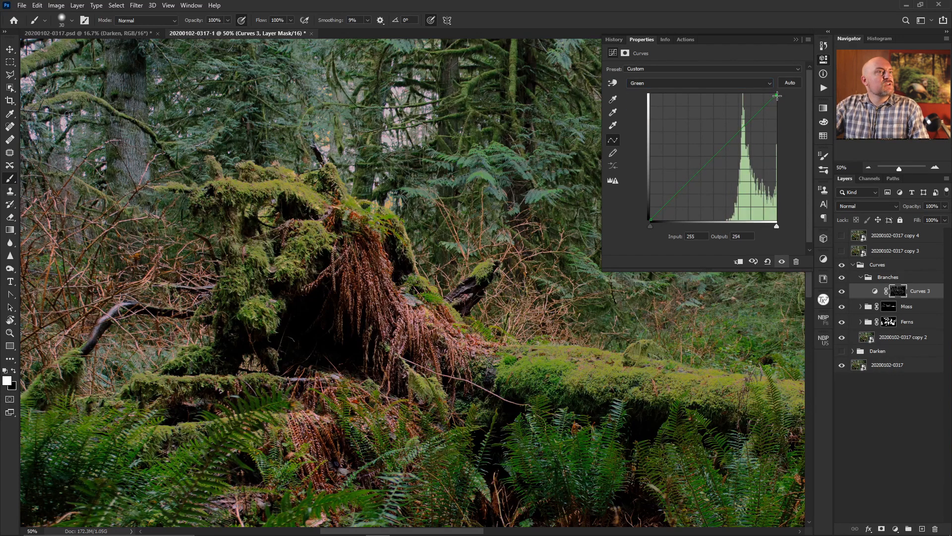
pyautogui.moveTo(777, 96)
pyautogui.mouseDown()
pyautogui.moveTo(784, 103)
pyautogui.moveTo(785, 92)
pyautogui.mouseUp()
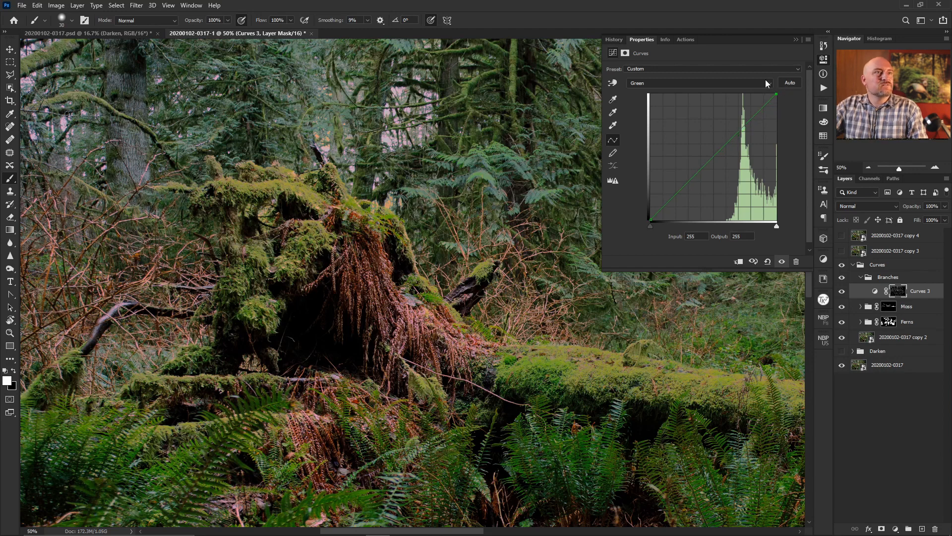
# Warm the highlights by lowering the Blue channel's white point in Curves 3 to output 222.
pyautogui.click(764, 83)
pyautogui.click(730, 114)
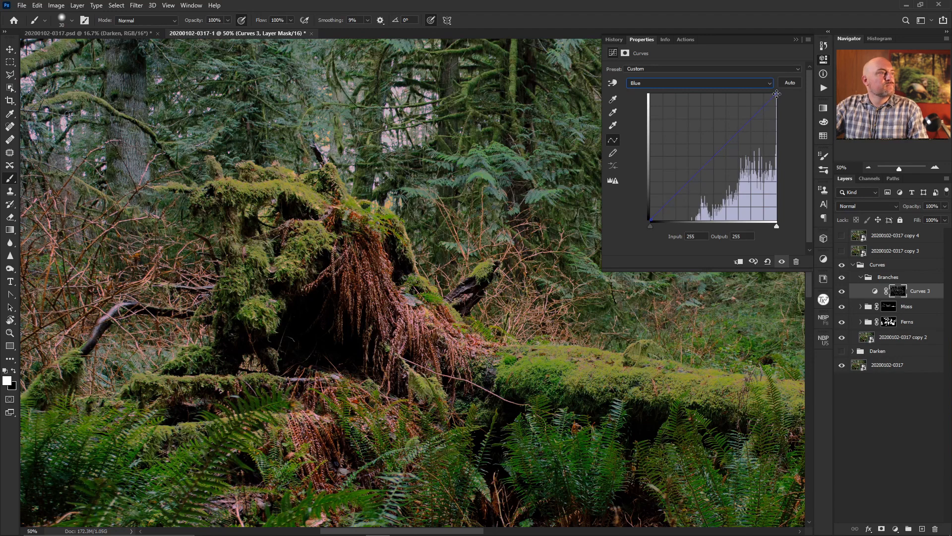
pyautogui.moveTo(777, 93); pyautogui.dragTo(783, 144)
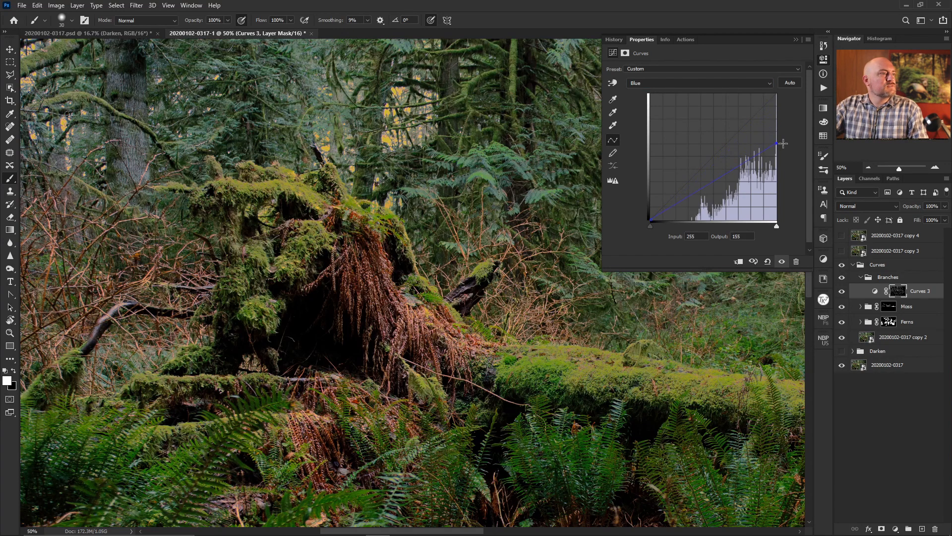
pyautogui.moveTo(779, 99); pyautogui.dragTo(785, 128)
pyautogui.moveTo(787, 111); pyautogui.dragTo(787, 110)
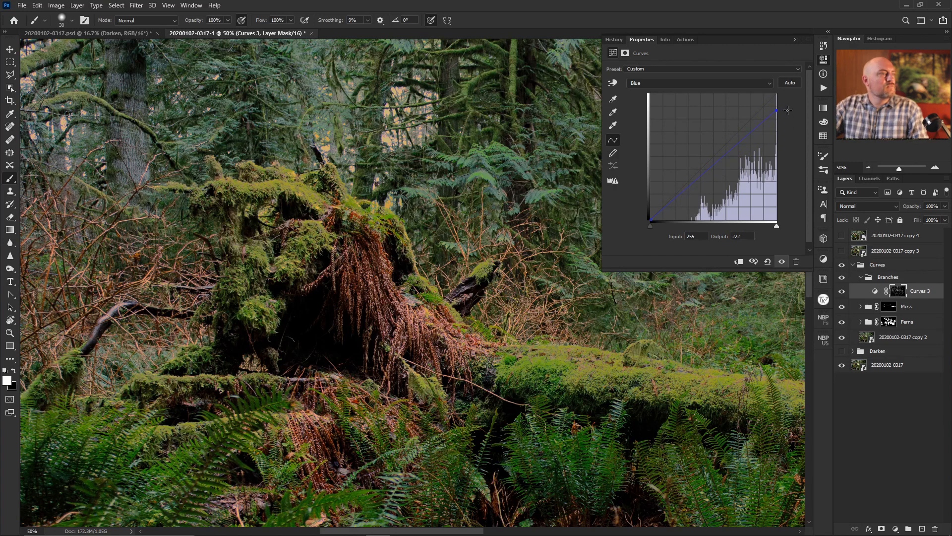
# Boost green in Curves 3 by moving the Green channel's white point to input 242, output 255.
pyautogui.click(769, 84)
pyautogui.click(746, 114)
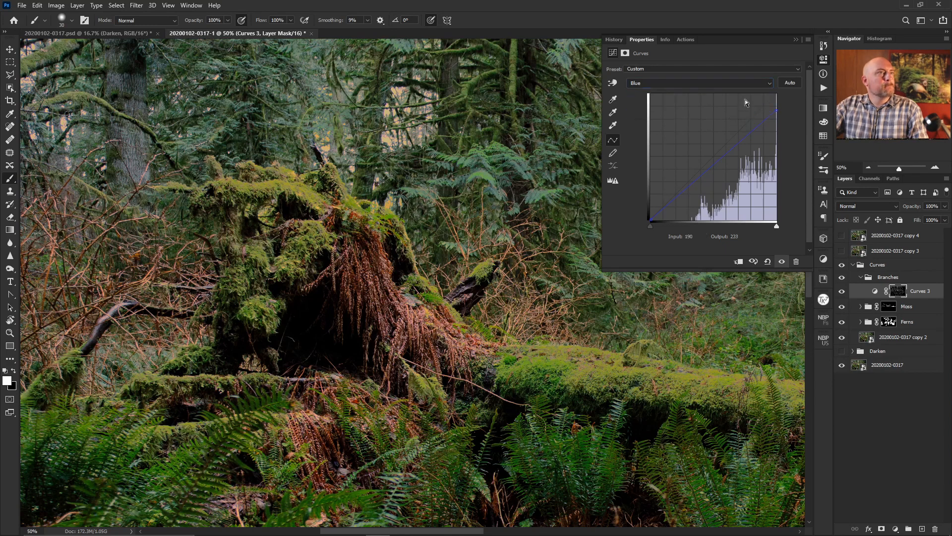
pyautogui.click(748, 85)
pyautogui.click(753, 106)
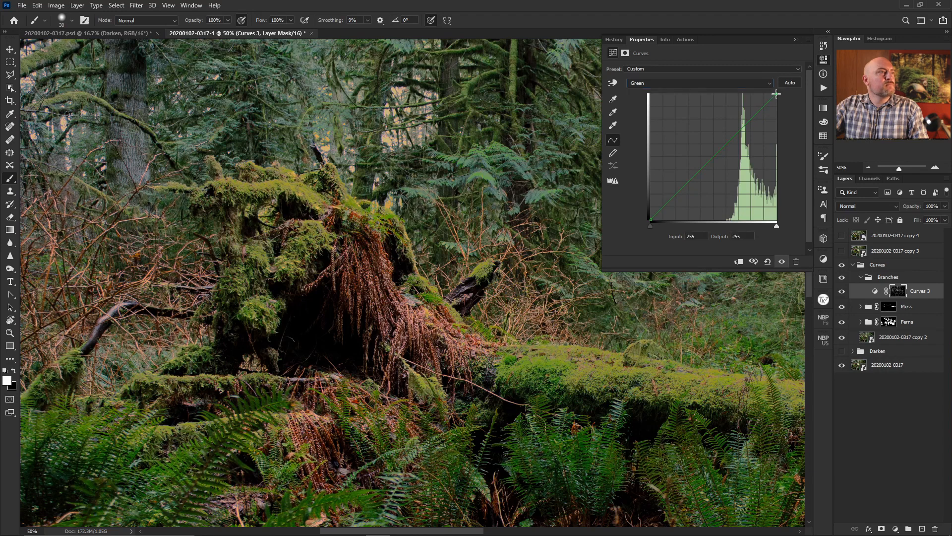
pyautogui.moveTo(776, 94)
pyautogui.mouseDown()
pyautogui.moveTo(755, 87)
pyautogui.moveTo(770, 90)
pyautogui.mouseUp()
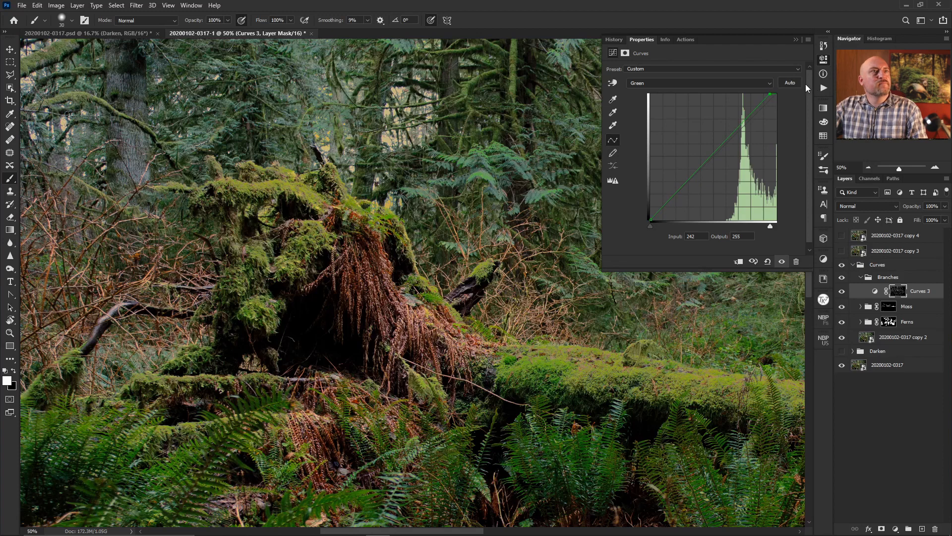
# Lighten the RGB curve of Curves 3 slightly by moving its middle point to input 207, output 101.
pyautogui.click(714, 83)
pyautogui.click(674, 88)
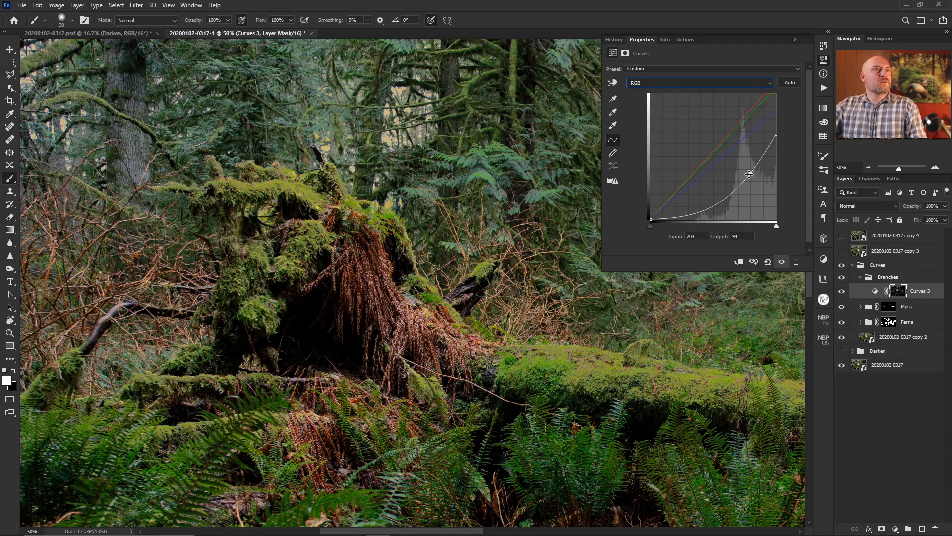
pyautogui.moveTo(749, 172); pyautogui.dragTo(752, 169)
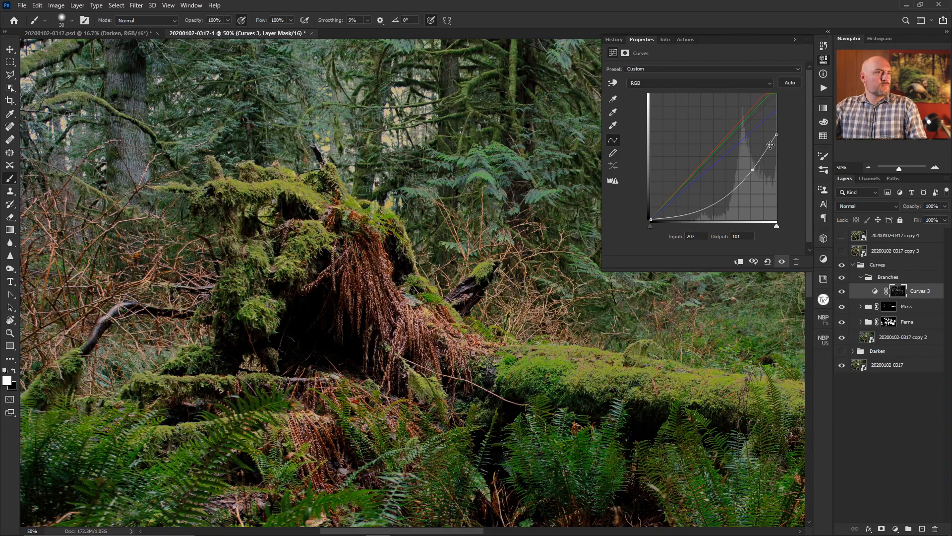
# Lower the white point of the RGB curve in Curves 3 to output 165.
pyautogui.moveTo(775, 136); pyautogui.dragTo(777, 139)
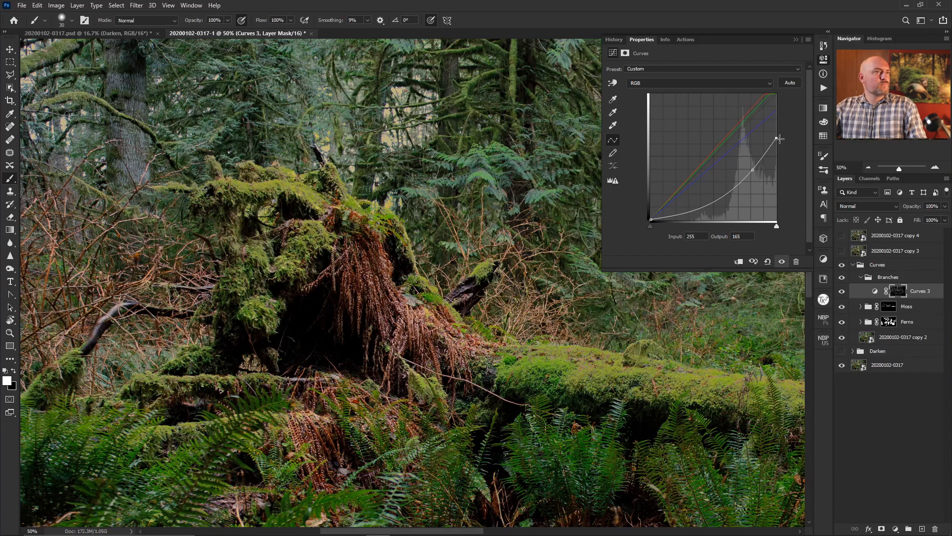
# Add a black layer mask to the Branches group to hide its effect.
pyautogui.click(877, 277)
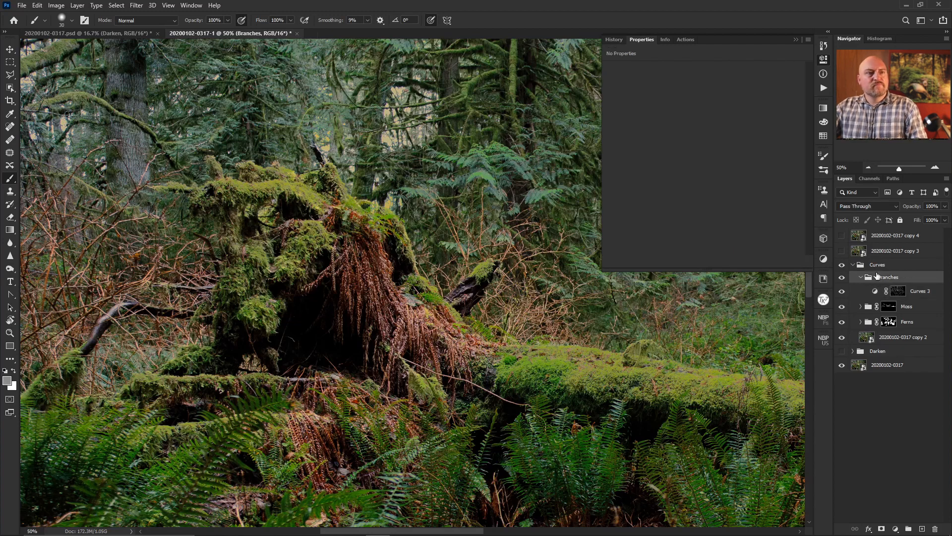
pyautogui.keyDown('alt'); pyautogui.click(882, 529); pyautogui.keyUp('alt')
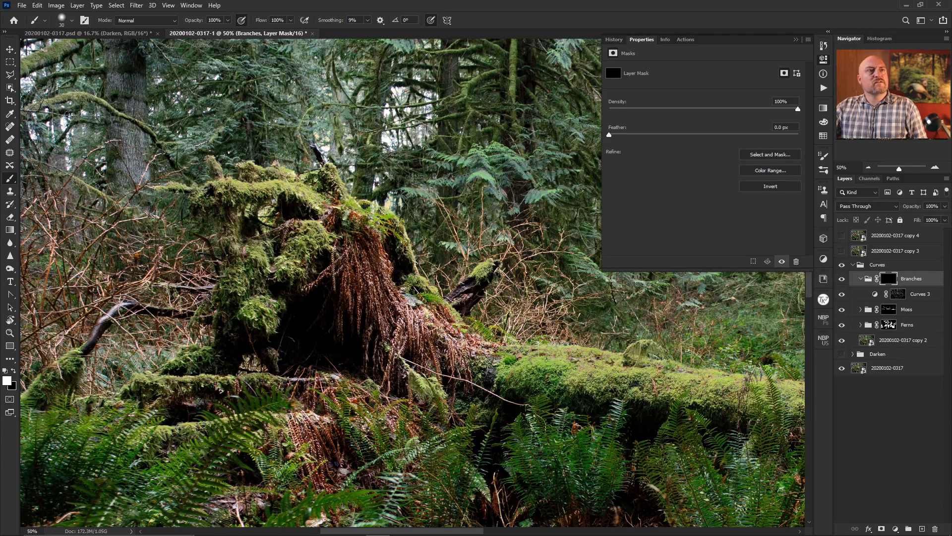
pyautogui.click(824, 60)
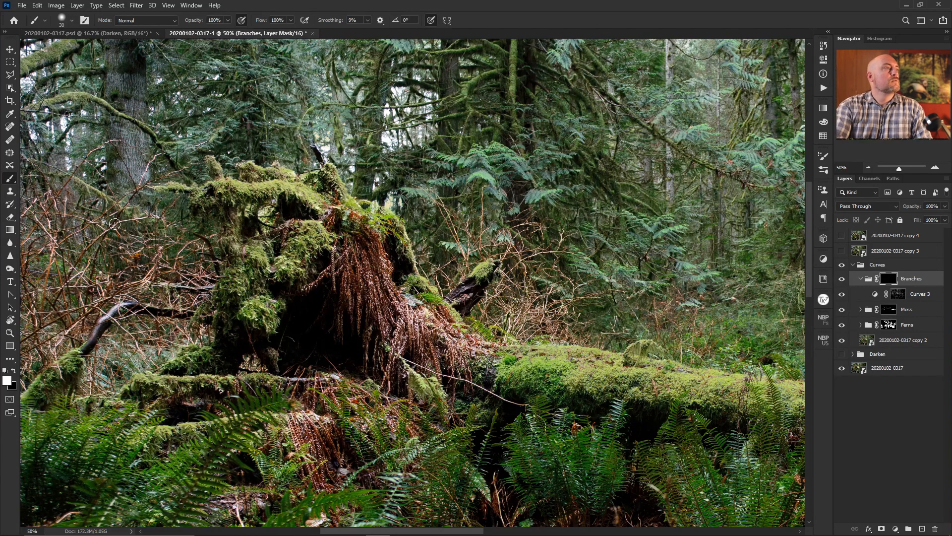
# Paint white on the Branches group mask over the bare branches around the mossy stump, adjusting the brush size as needed.
pyautogui.press(']')
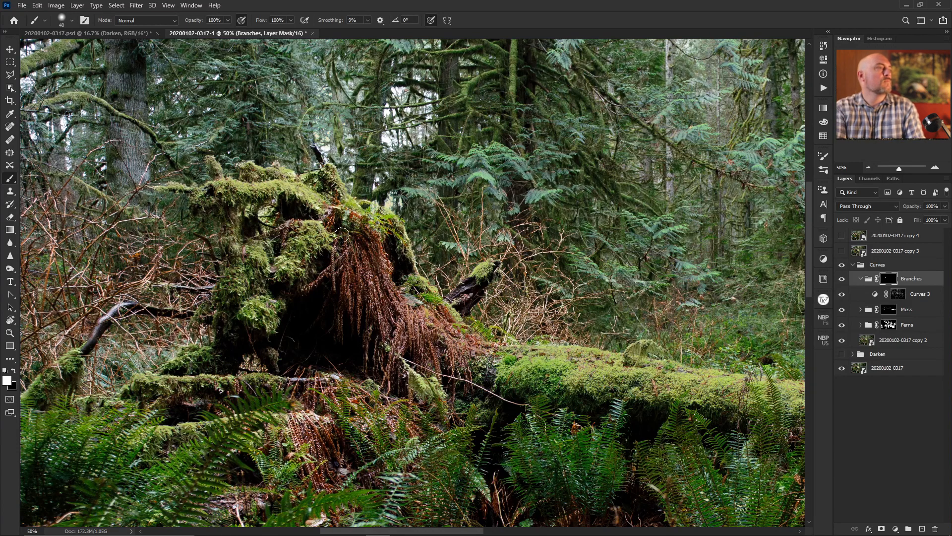
pyautogui.press('[')
pyautogui.press('[')
pyautogui.press('[')
pyautogui.press('[')
pyautogui.press('[')
pyautogui.press('[')
pyautogui.press('[')
pyautogui.press('[')
pyautogui.press('[')
pyautogui.press('[')
pyautogui.press('[')
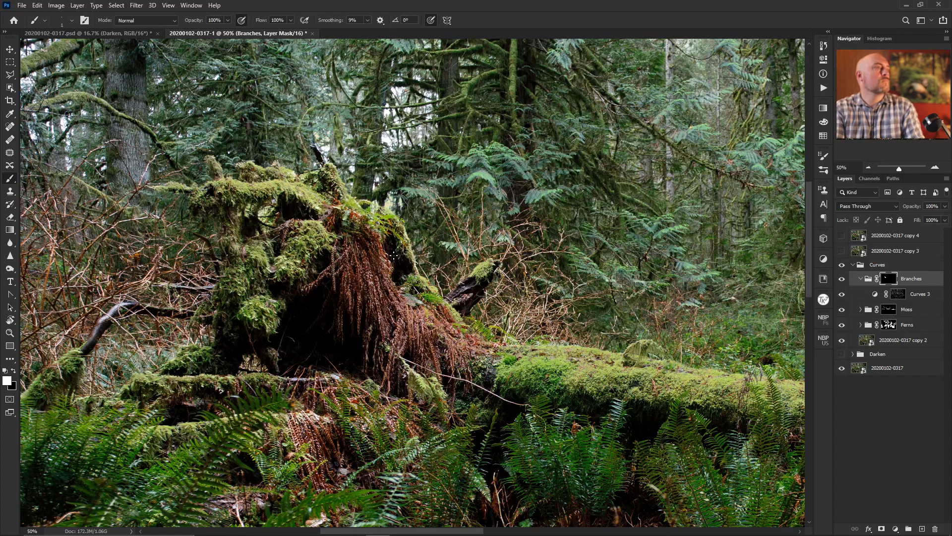
pyautogui.press(']')
pyautogui.press(']')
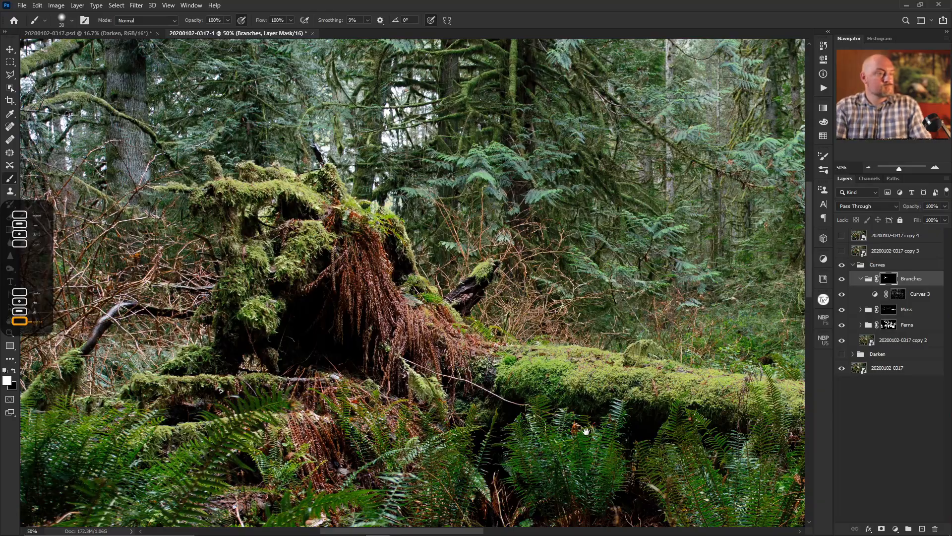
# Paint white on the Branches group mask over the reddish-brown branches behind the fallen mossy log, using a slightly larger brush.
pyautogui.moveTo(585, 434); pyautogui.dragTo(586, 430)
pyautogui.moveTo(645, 340); pyautogui.dragTo(430, 353)
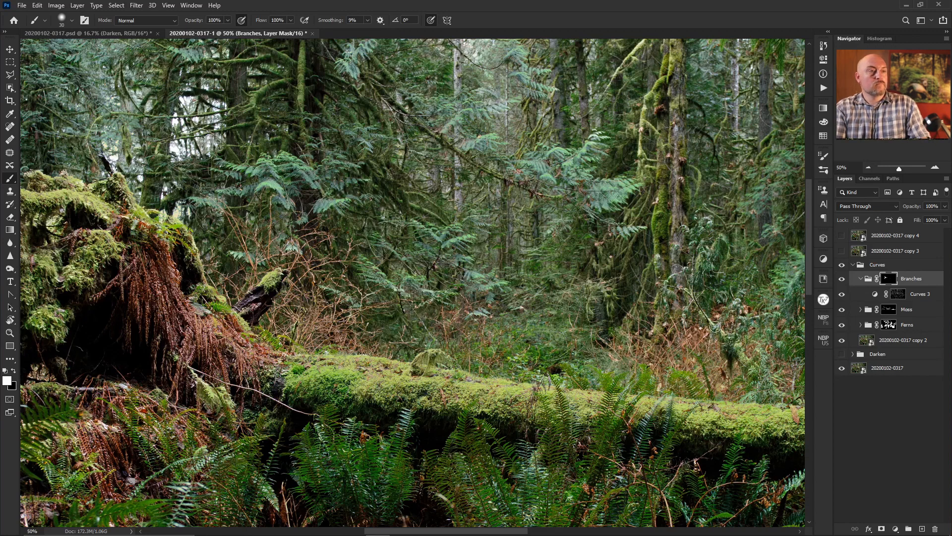
pyautogui.press('space')
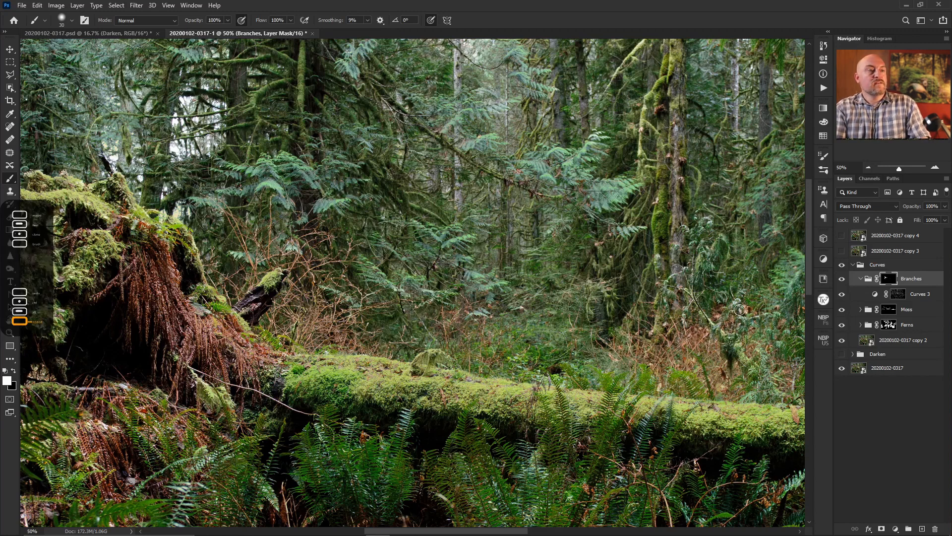
pyautogui.rightClick(755, 334)
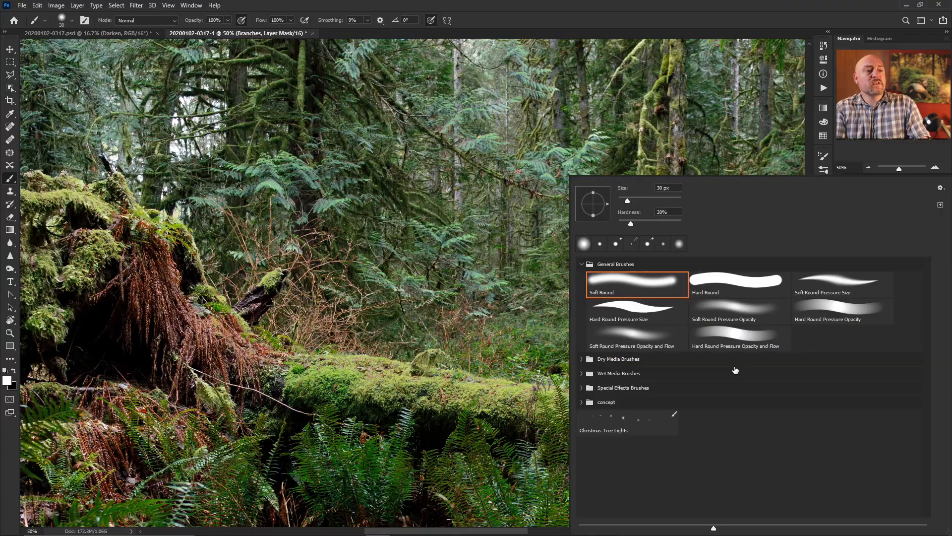
pyautogui.click(494, 355)
pyautogui.moveTo(680, 358); pyautogui.dragTo(490, 226)
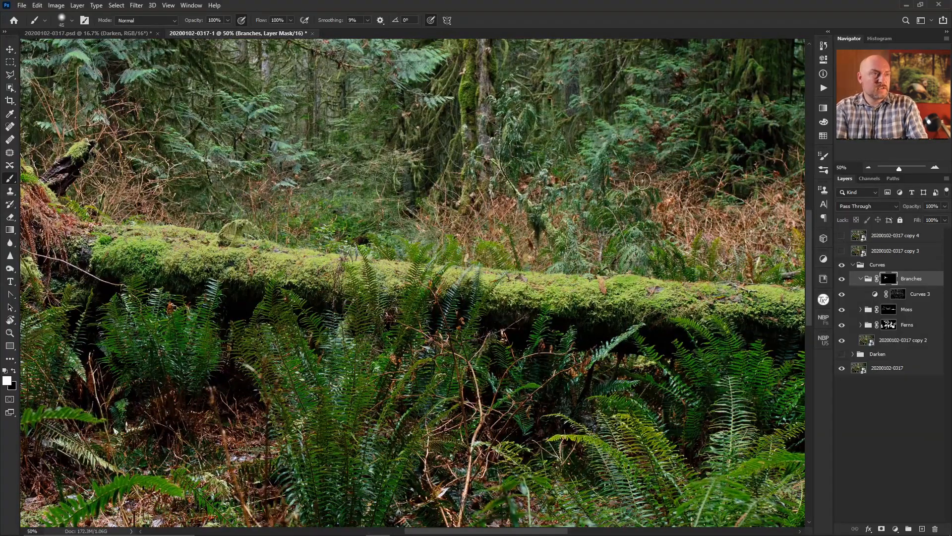
pyautogui.press(']')
pyautogui.moveTo(660, 178)
pyautogui.mouseDown()
pyautogui.moveTo(668, 201)
pyautogui.moveTo(659, 214)
pyautogui.moveTo(677, 180)
pyautogui.moveTo(690, 196)
pyautogui.moveTo(673, 219)
pyautogui.moveTo(683, 231)
pyautogui.moveTo(710, 224)
pyautogui.moveTo(699, 220)
pyautogui.moveTo(721, 227)
pyautogui.moveTo(700, 259)
pyautogui.moveTo(723, 232)
pyautogui.moveTo(725, 252)
pyautogui.moveTo(735, 246)
pyautogui.moveTo(735, 271)
pyautogui.moveTo(724, 275)
pyautogui.moveTo(751, 215)
pyautogui.moveTo(733, 219)
pyautogui.moveTo(760, 213)
pyautogui.moveTo(747, 237)
pyautogui.moveTo(757, 248)
pyautogui.moveTo(753, 272)
pyautogui.moveTo(765, 221)
pyautogui.moveTo(772, 230)
pyautogui.moveTo(801, 207)
pyautogui.moveTo(787, 241)
pyautogui.moveTo(793, 257)
pyautogui.moveTo(783, 242)
pyautogui.moveTo(792, 217)
pyautogui.moveTo(774, 198)
pyautogui.moveTo(792, 182)
pyautogui.moveTo(569, 246)
pyautogui.moveTo(575, 228)
pyautogui.mouseUp()
pyautogui.press('space')
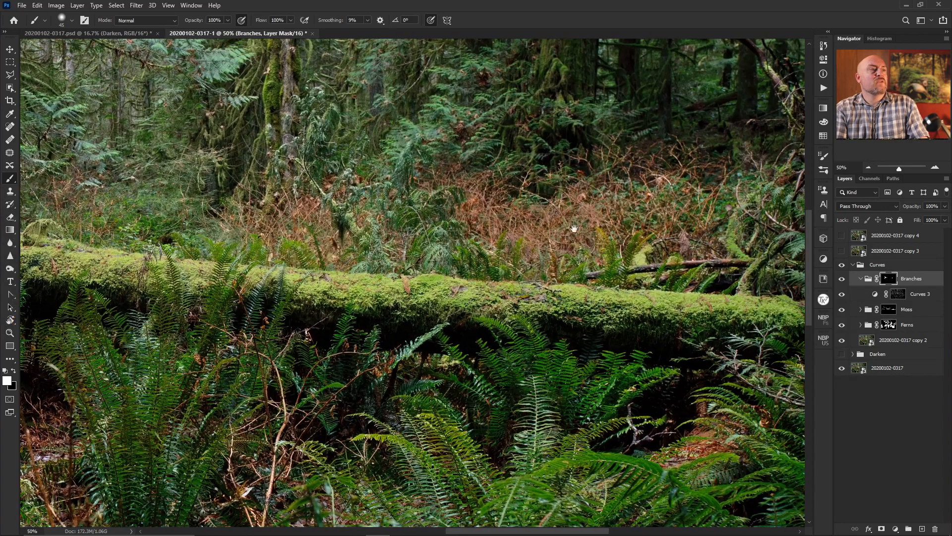
pyautogui.press('space')
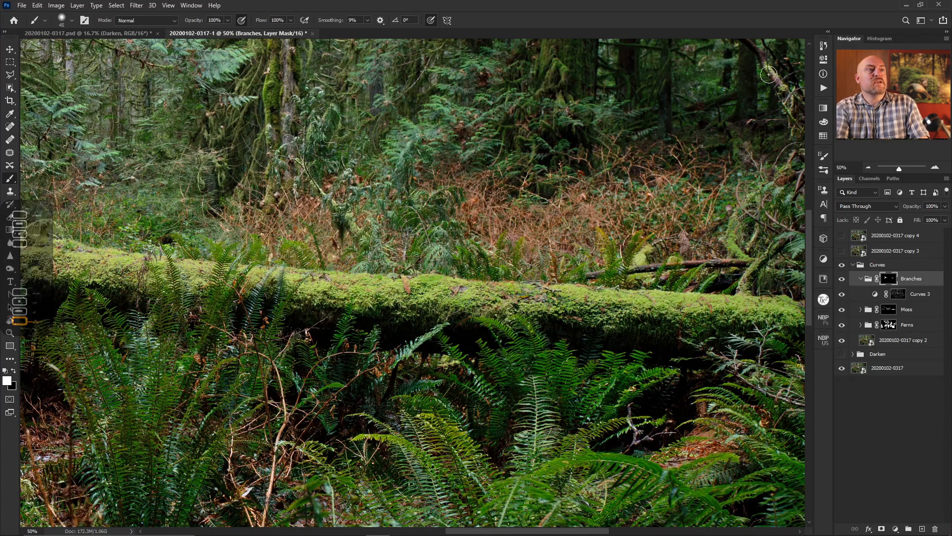
# Reveal the Branches adjustment on the dark twigs and branches near the photo's right edge by painting white on the group mask.
pyautogui.moveTo(751, 132); pyautogui.dragTo(559, 167)
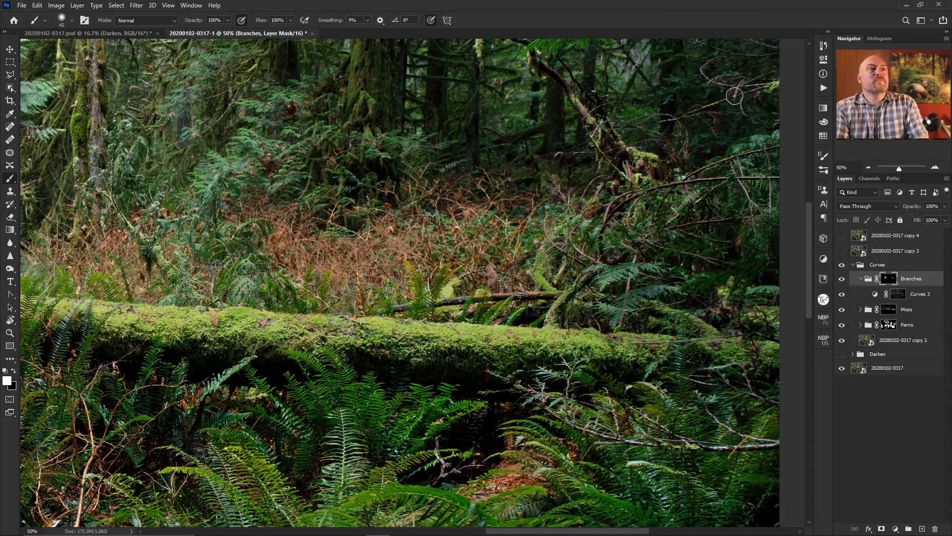
pyautogui.press('[')
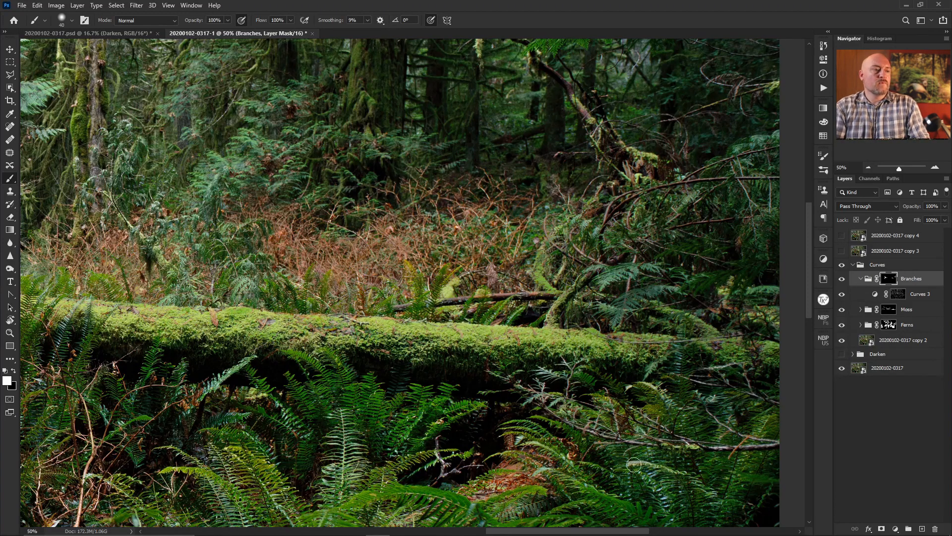
pyautogui.moveTo(533, 412); pyautogui.dragTo(615, 284)
# Compare the whole photo with and without the Branches group, and with and without the entire Curves group.
pyautogui.click(868, 167)
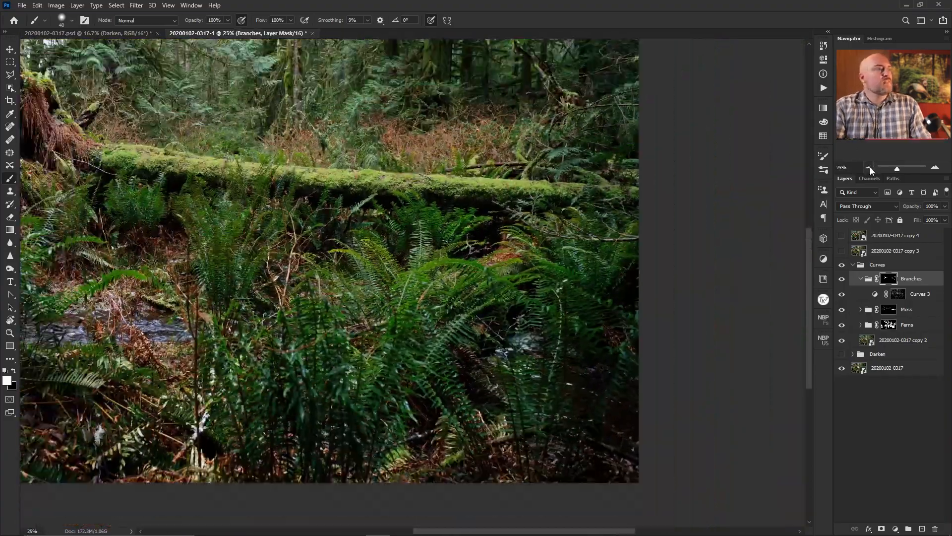
pyautogui.click(869, 167)
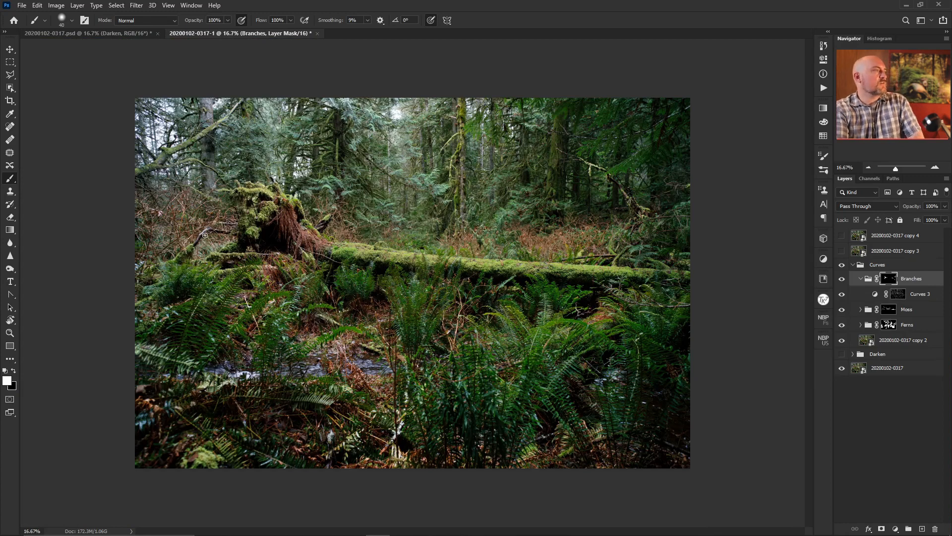
pyautogui.click(841, 279)
pyautogui.click(841, 279)
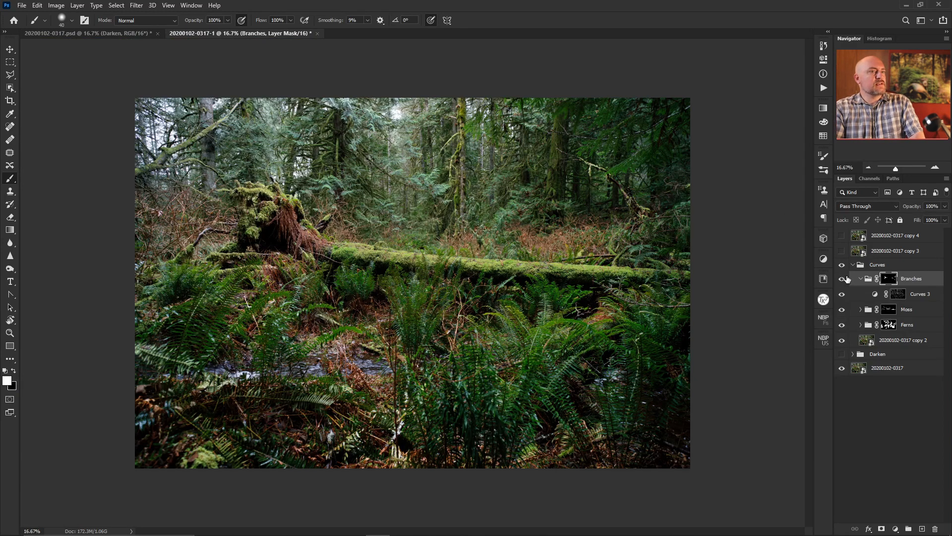
pyautogui.click(842, 280)
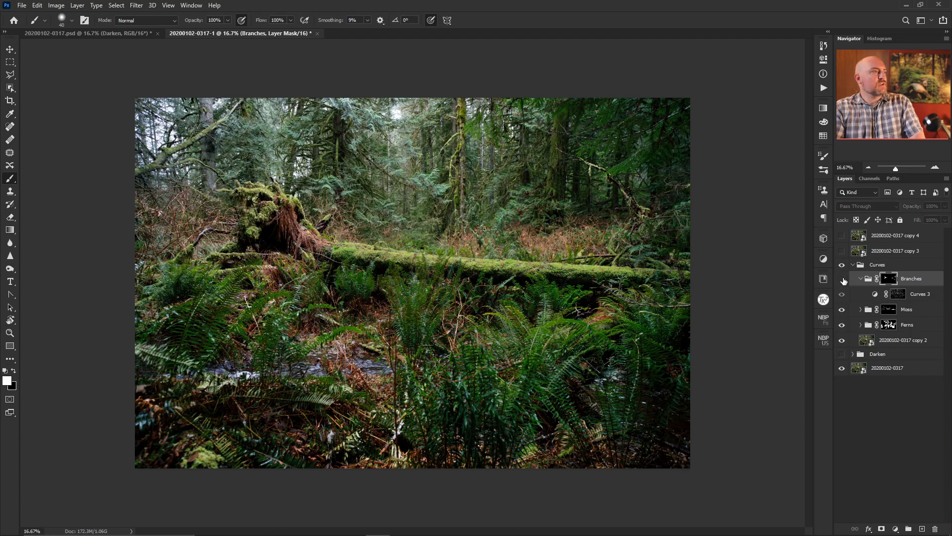
pyautogui.click(842, 279)
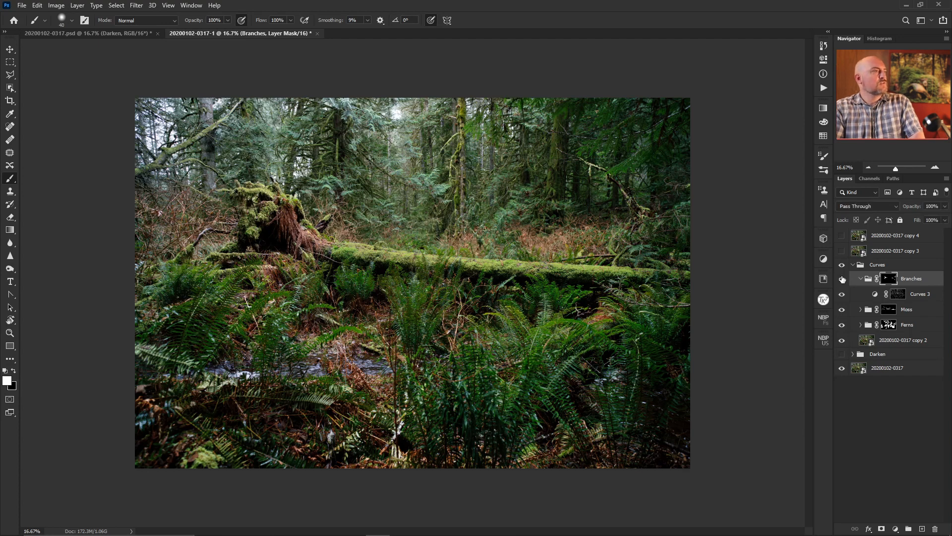
pyautogui.click(842, 281)
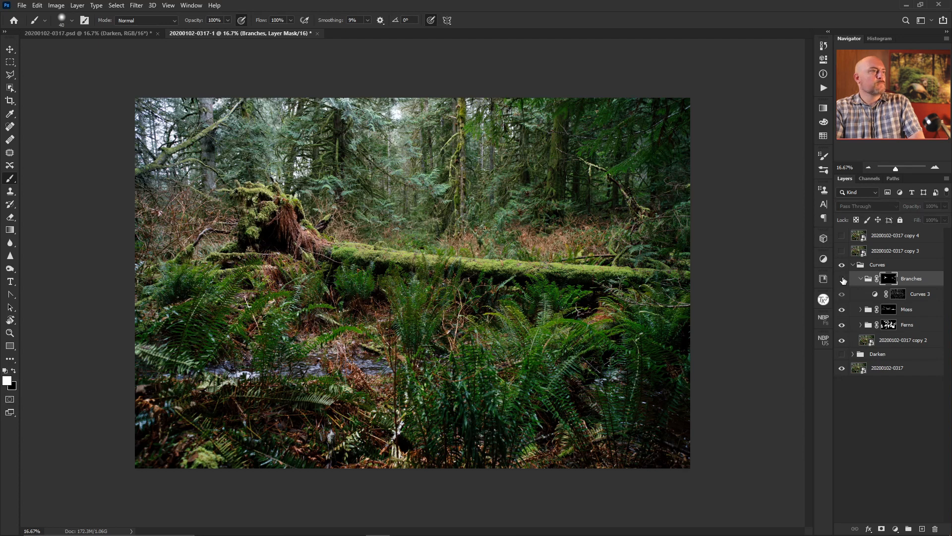
pyautogui.click(842, 280)
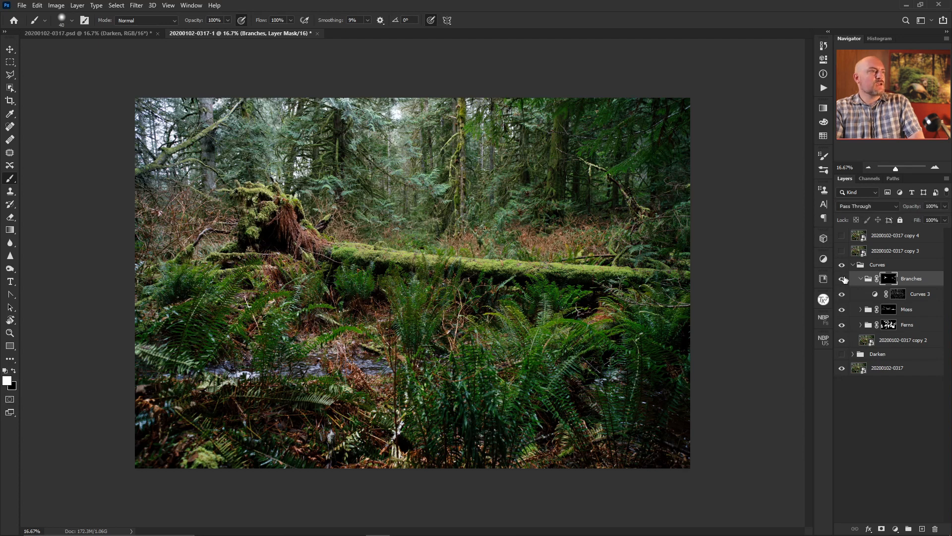
pyautogui.click(842, 281)
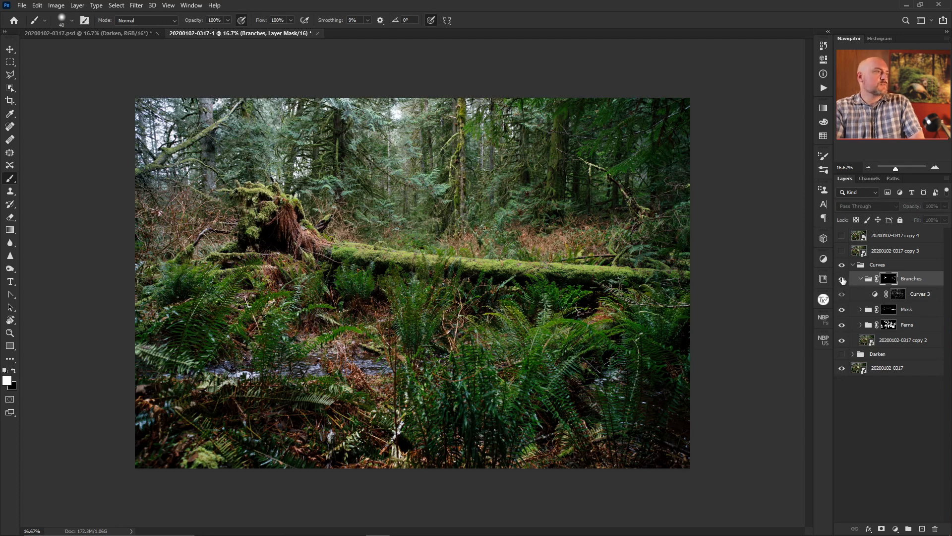
pyautogui.click(843, 280)
pyautogui.click(842, 280)
pyautogui.click(843, 277)
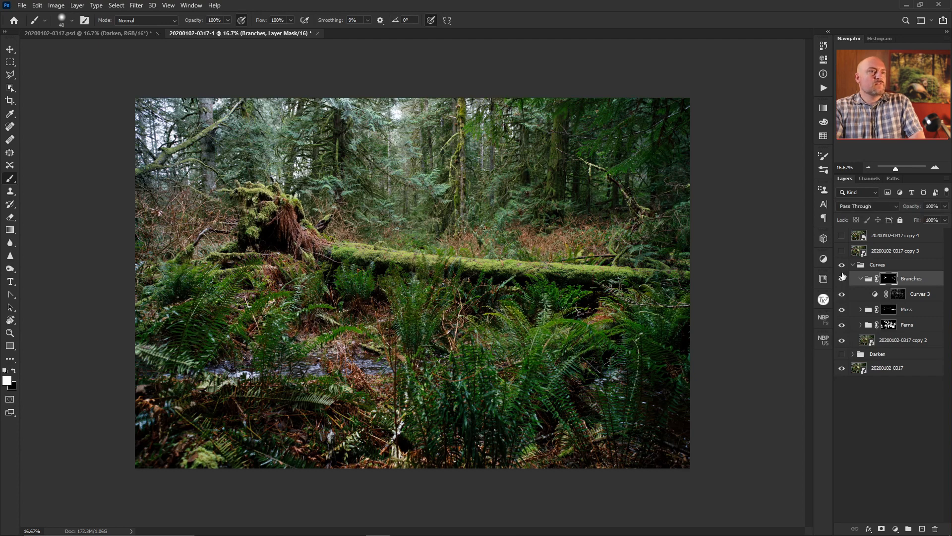
pyautogui.click(842, 266)
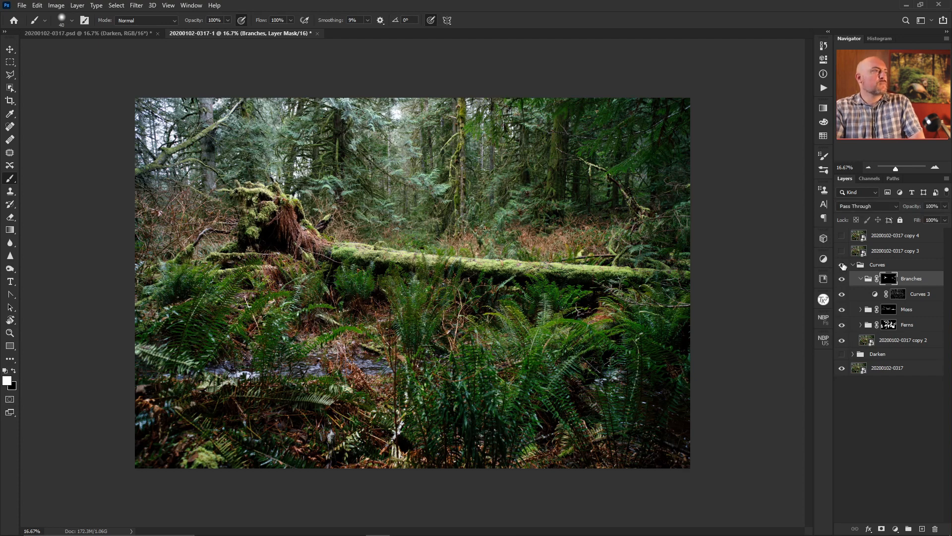
pyautogui.click(843, 266)
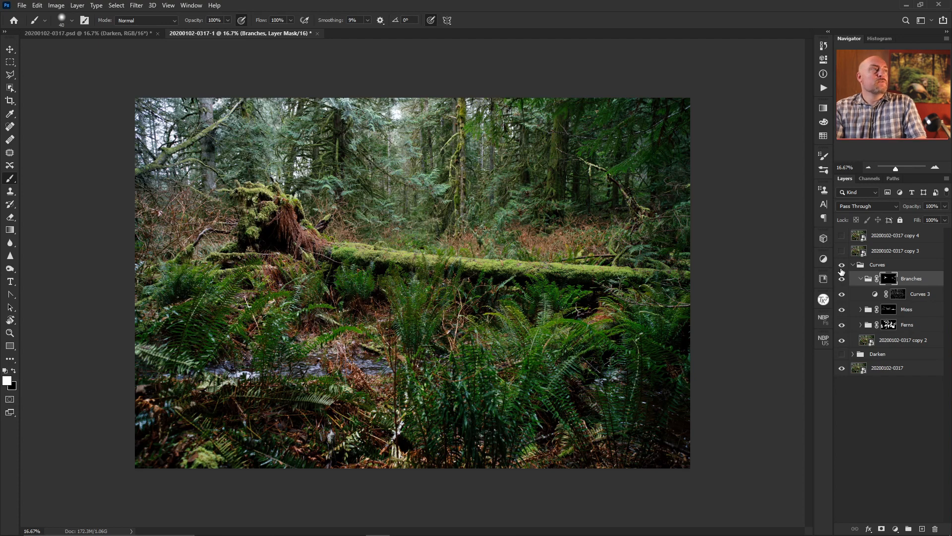
# Add a Curves adjustment layer above the Branches group and name it Sky.
pyautogui.click(895, 529)
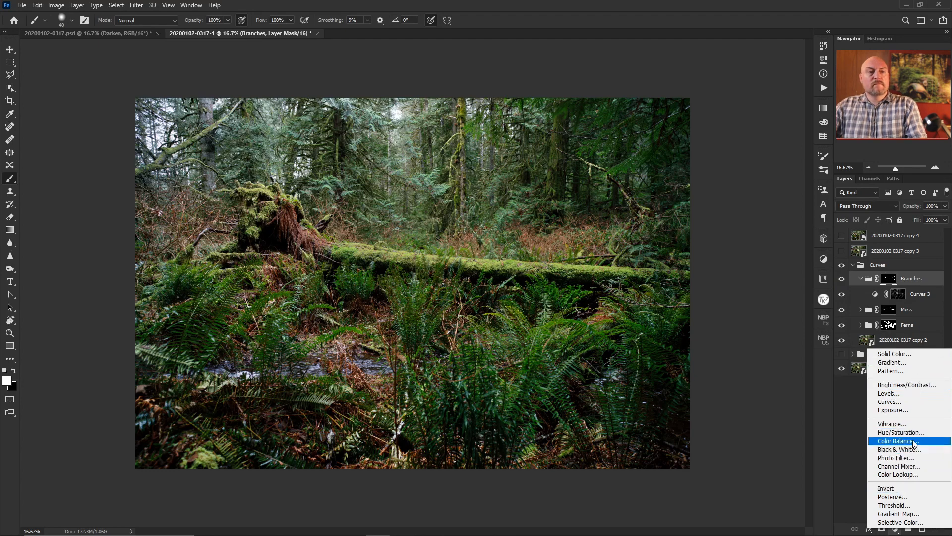
pyautogui.click(917, 401)
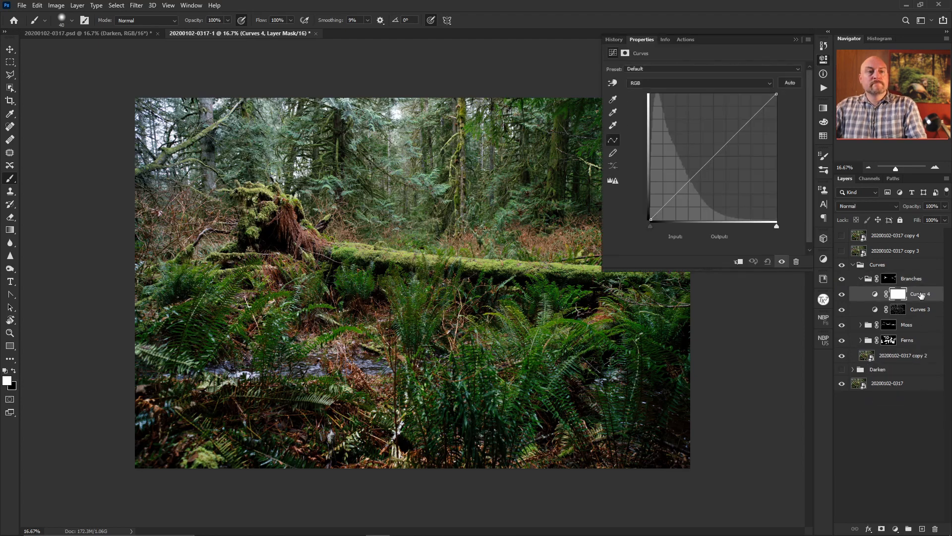
pyautogui.moveTo(922, 295); pyautogui.dragTo(927, 275)
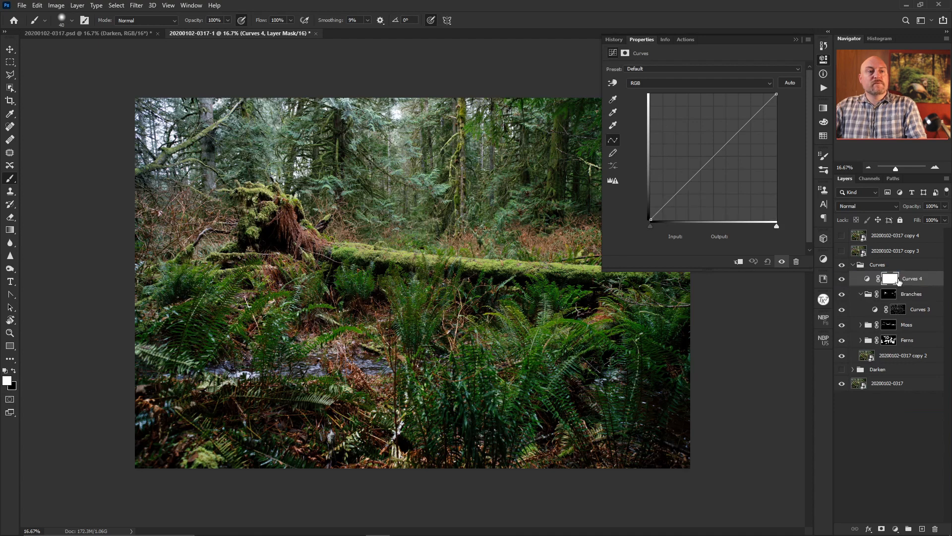
pyautogui.doubleClick(911, 279)
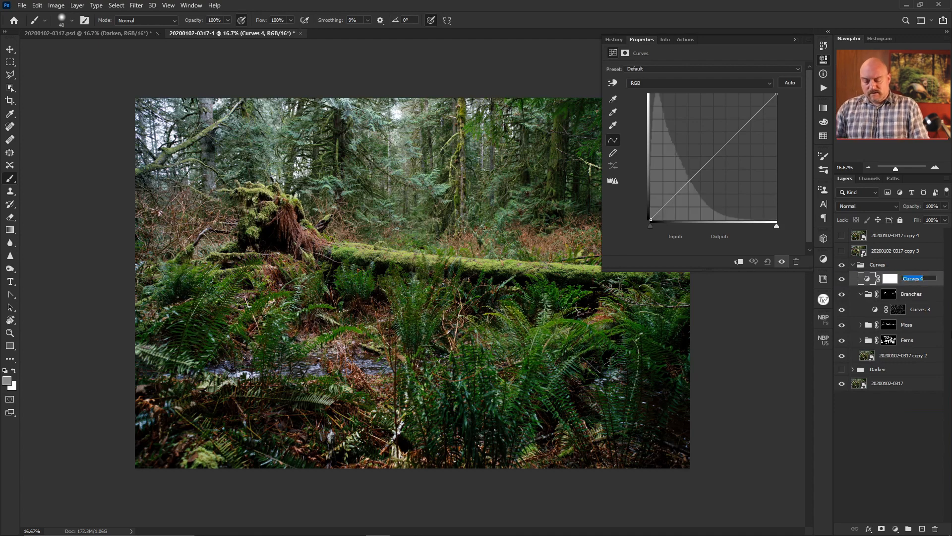
pyautogui.write('Sky')
pyautogui.press('Return')
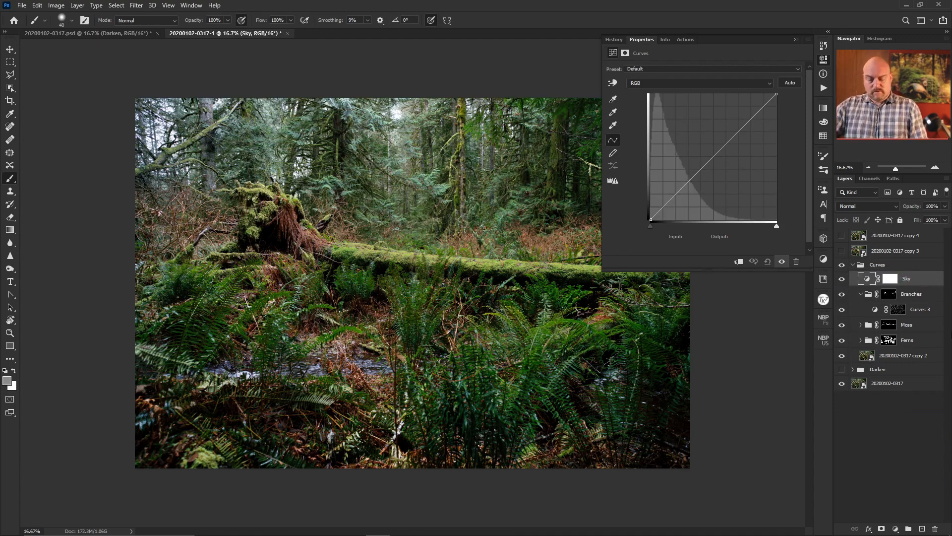
# Put the Sky curves layer into its own new group named Sky.
pyautogui.hotkey('ctrl', 'g')
pyautogui.doubleClick(894, 277)
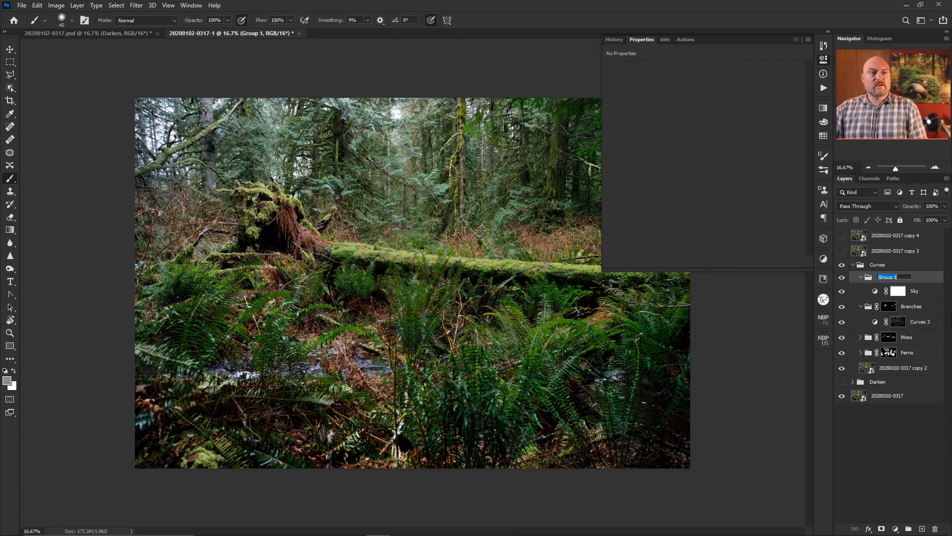
pyautogui.press('Return')
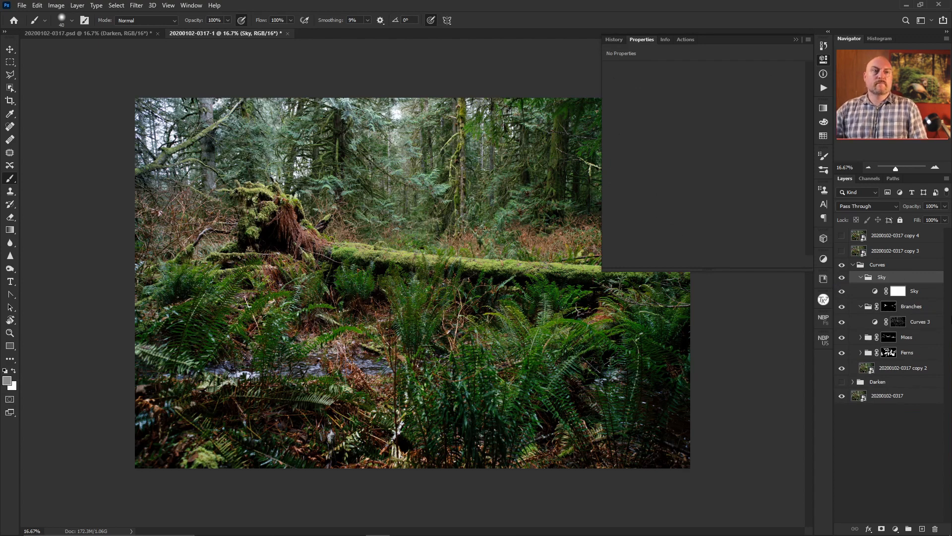
# Apply a TK7 Lights 2 luminosity mask to the Sky curves layer's mask.
pyautogui.click(896, 294)
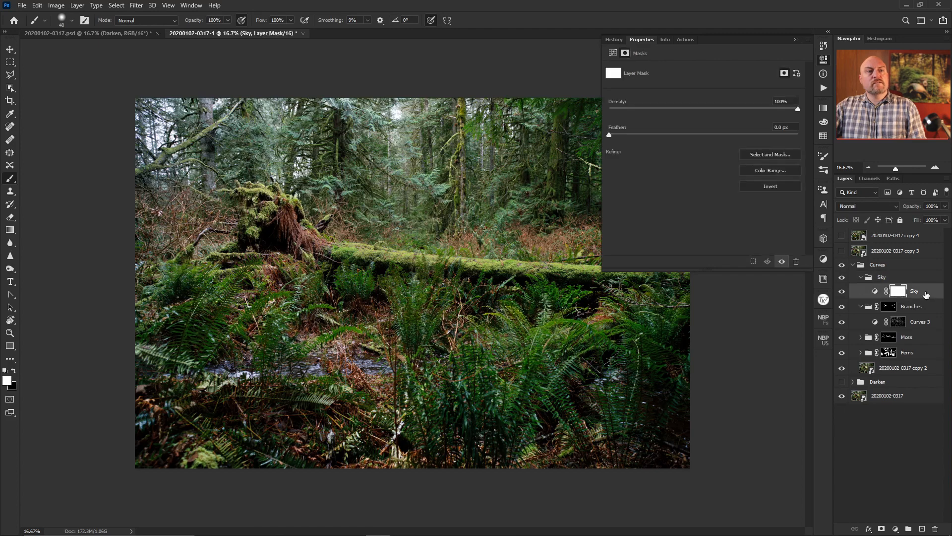
pyautogui.click(824, 301)
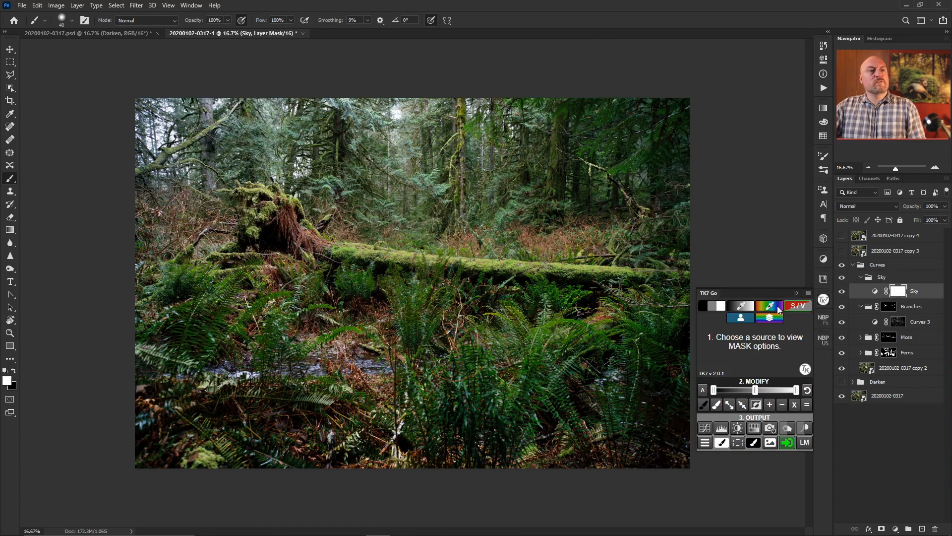
pyautogui.click(715, 304)
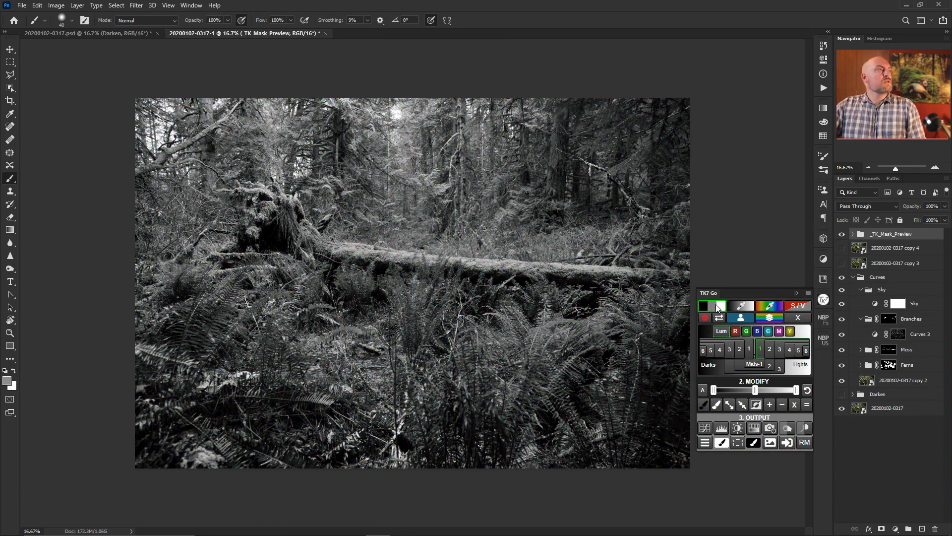
pyautogui.click(769, 350)
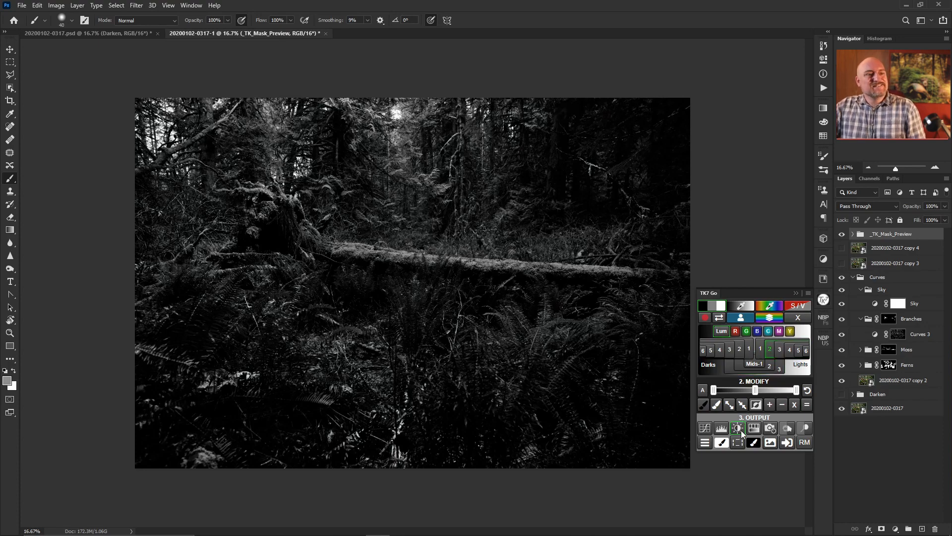
pyautogui.click(789, 443)
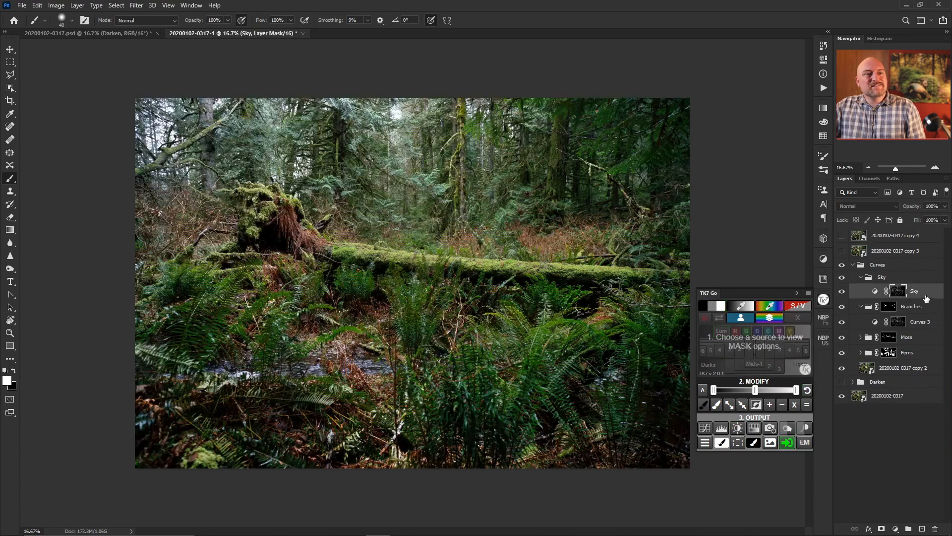
# Darken the Sky layer's RGB curve by lowering its white point output and bending it through input 196, output 99.
pyautogui.click(876, 292)
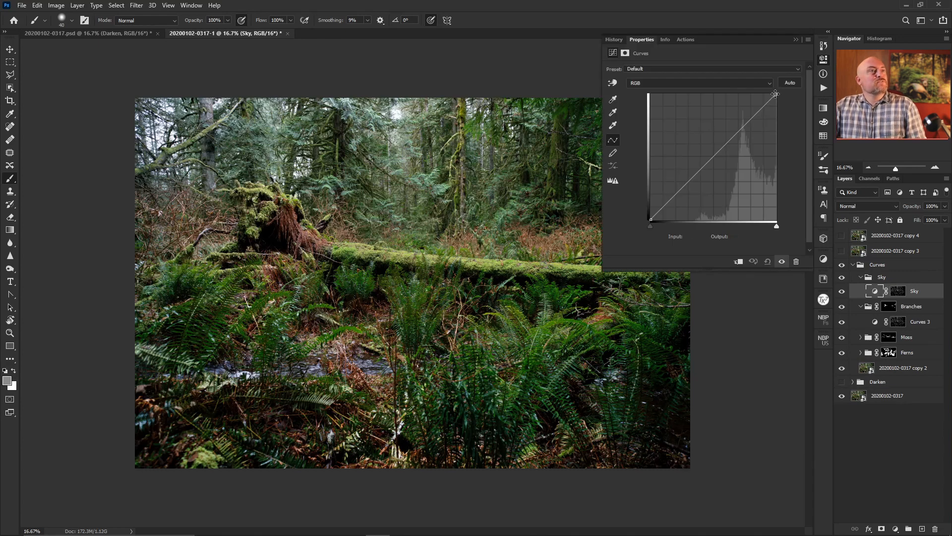
pyautogui.moveTo(775, 94); pyautogui.dragTo(790, 139)
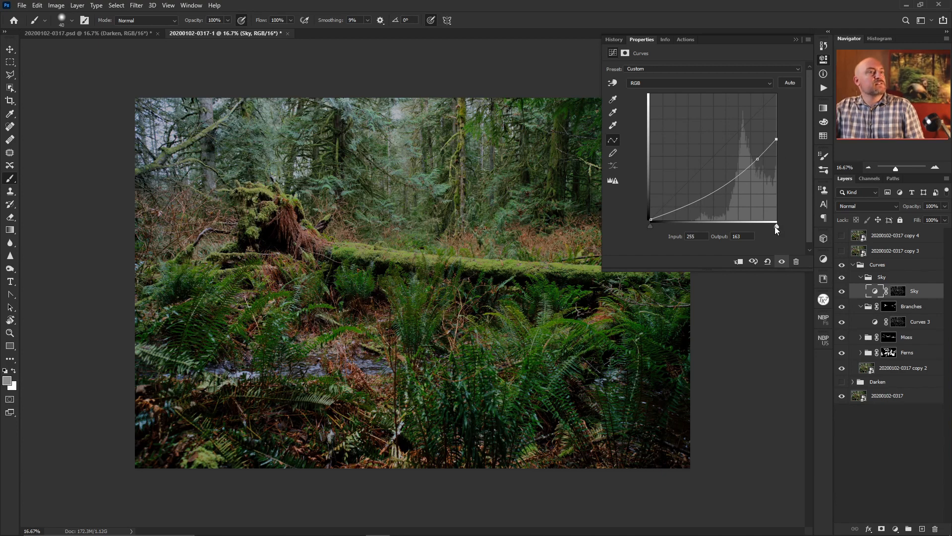
pyautogui.moveTo(775, 226)
pyautogui.mouseDown()
pyautogui.moveTo(764, 226)
pyautogui.moveTo(789, 226)
pyautogui.mouseUp()
pyautogui.moveTo(758, 159); pyautogui.dragTo(757, 162)
pyautogui.moveTo(756, 165); pyautogui.dragTo(777, 134)
pyautogui.moveTo(757, 165); pyautogui.dragTo(751, 165)
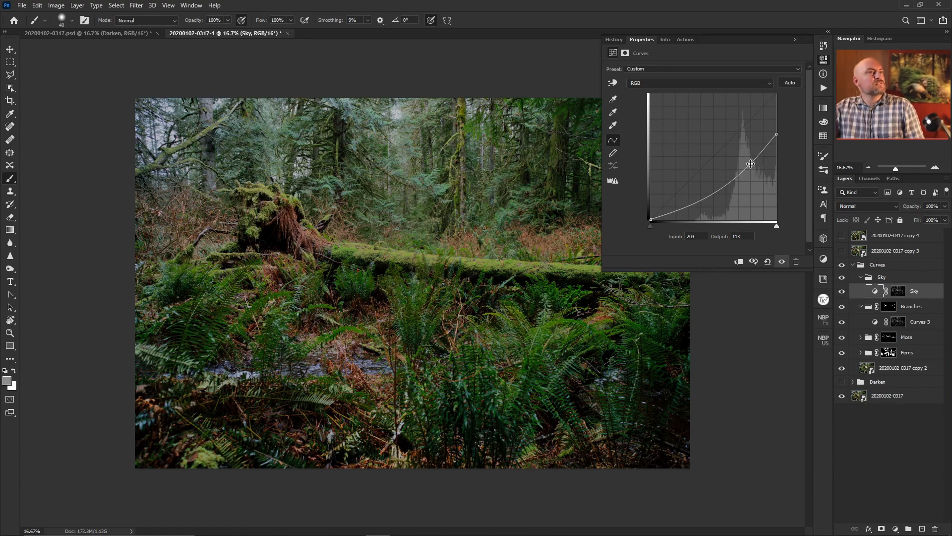
pyautogui.click(751, 163)
pyautogui.moveTo(750, 163); pyautogui.dragTo(747, 170)
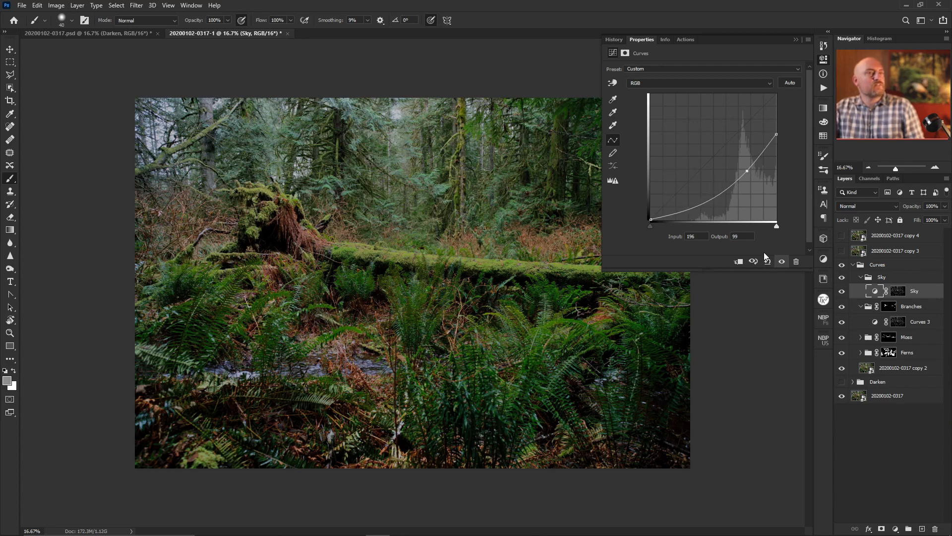
# Cool the Sky curve by setting the Blue white point input to 241 and the Red white point output to 243.
pyautogui.click(713, 82)
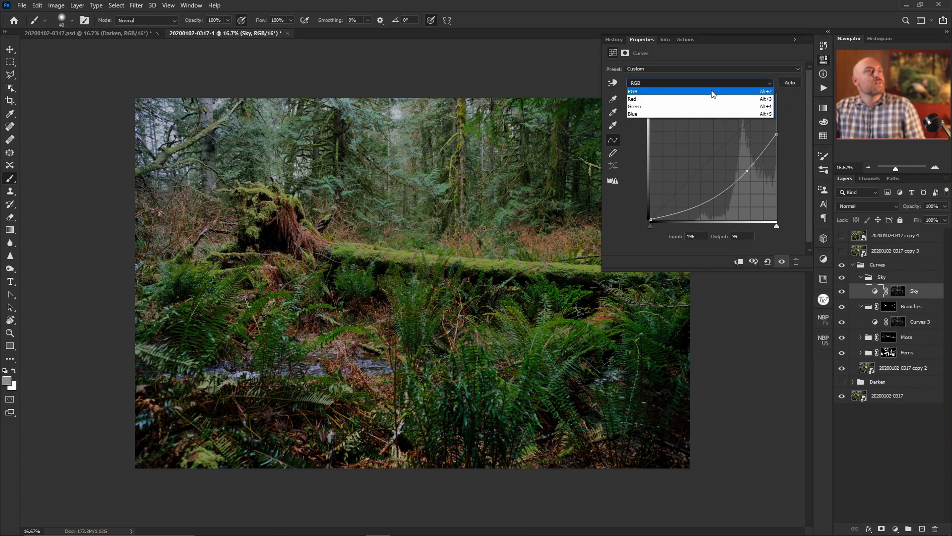
pyautogui.click(707, 115)
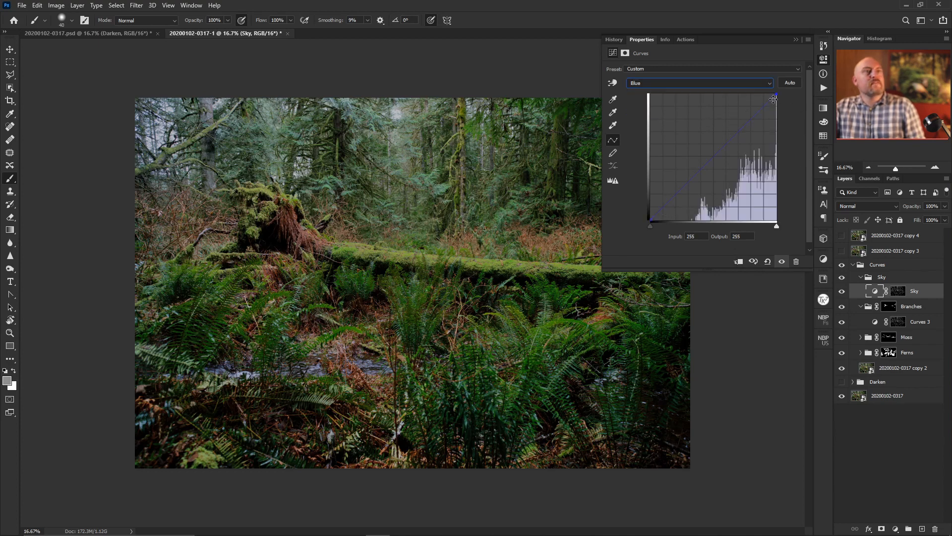
pyautogui.moveTo(775, 93); pyautogui.dragTo(766, 93)
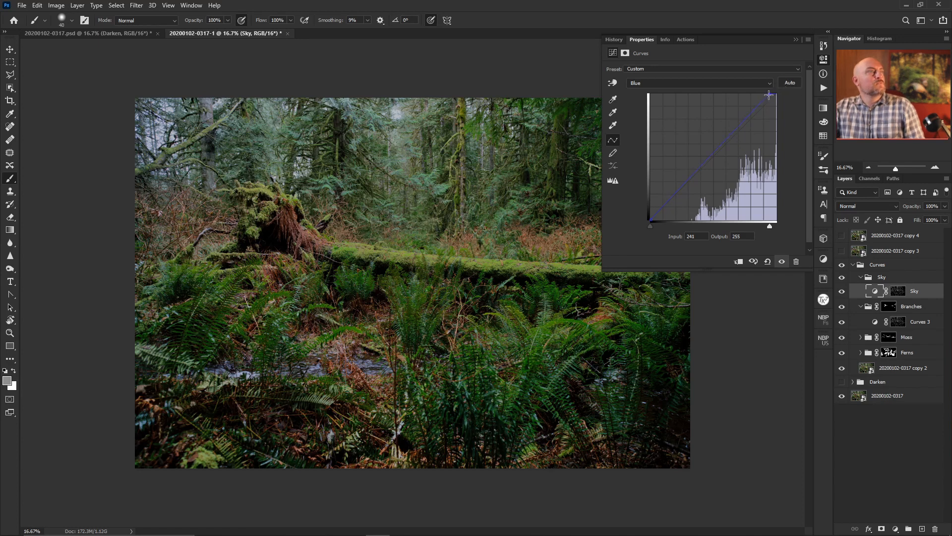
pyautogui.click(769, 83)
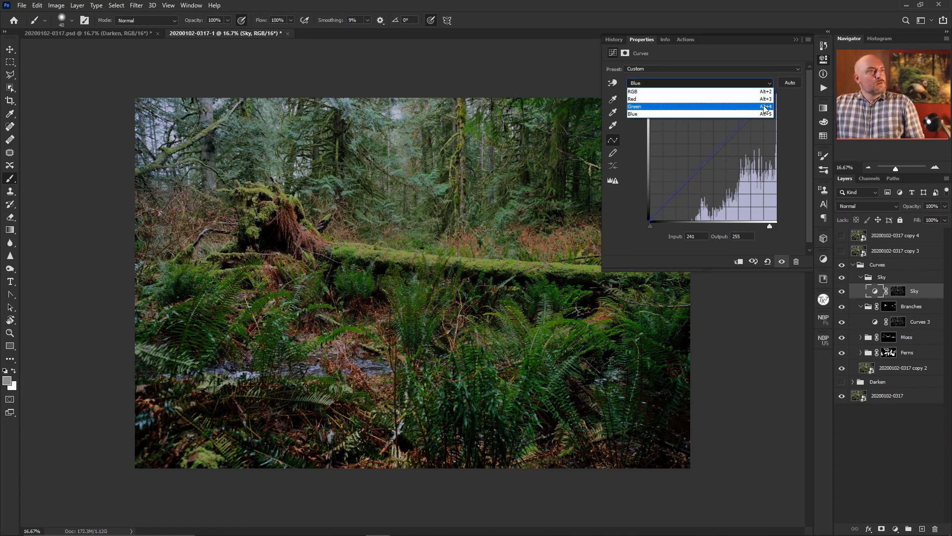
pyautogui.click(764, 99)
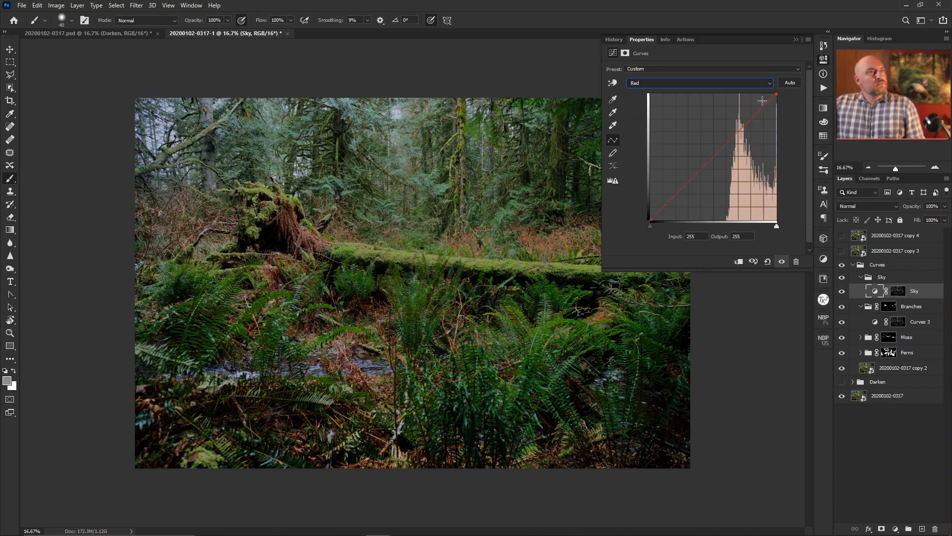
pyautogui.moveTo(776, 95); pyautogui.dragTo(777, 101)
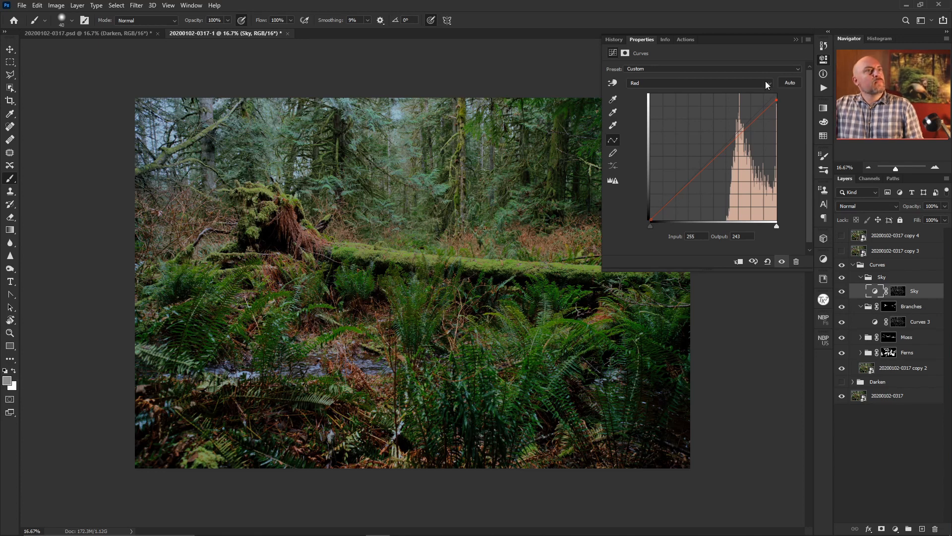
pyautogui.click(767, 84)
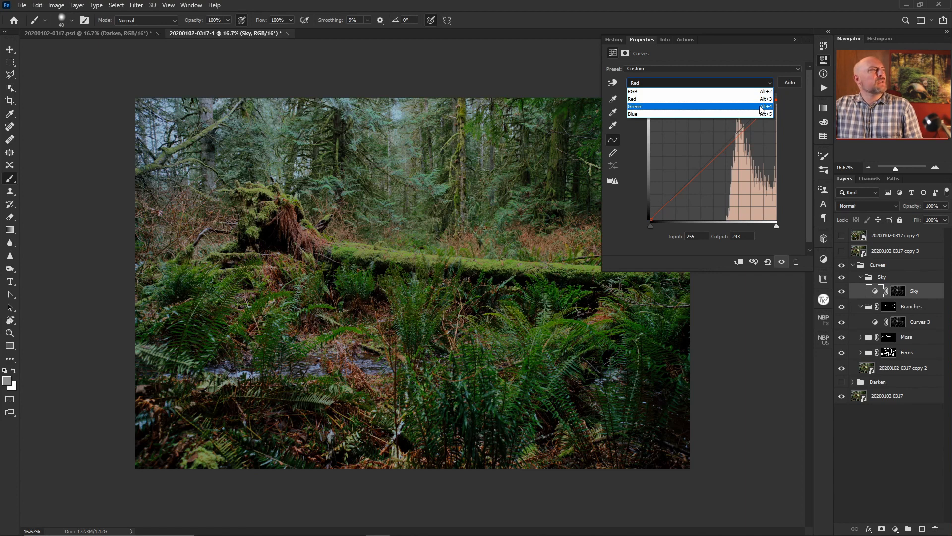
pyautogui.click(761, 107)
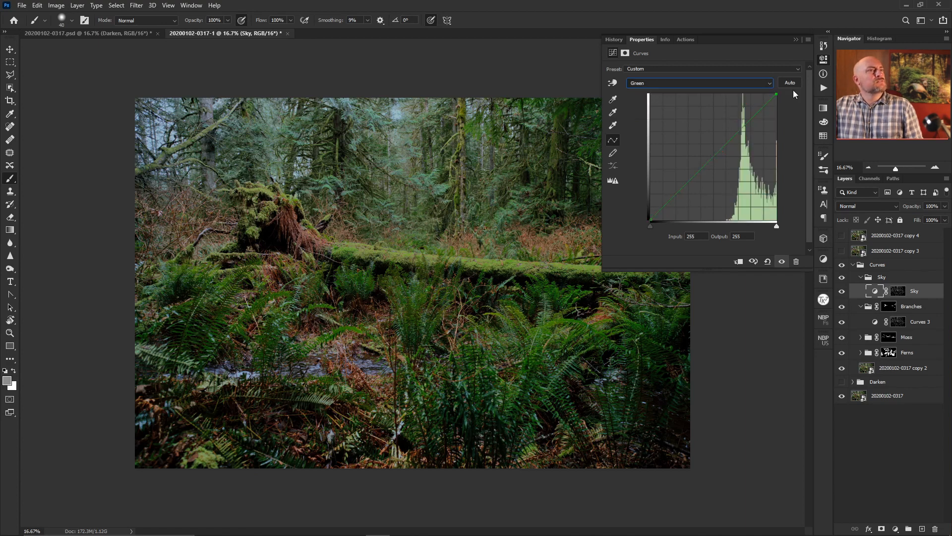
pyautogui.click(769, 88)
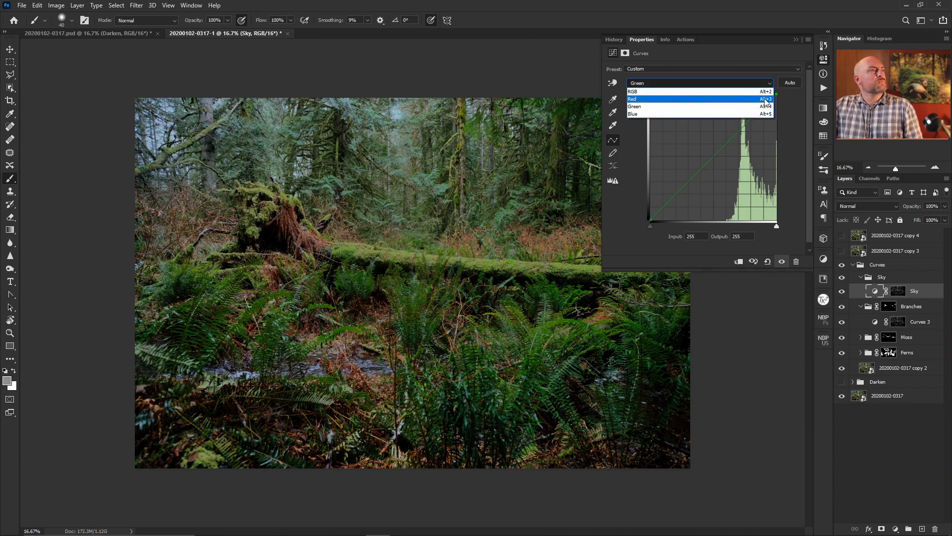
pyautogui.click(791, 90)
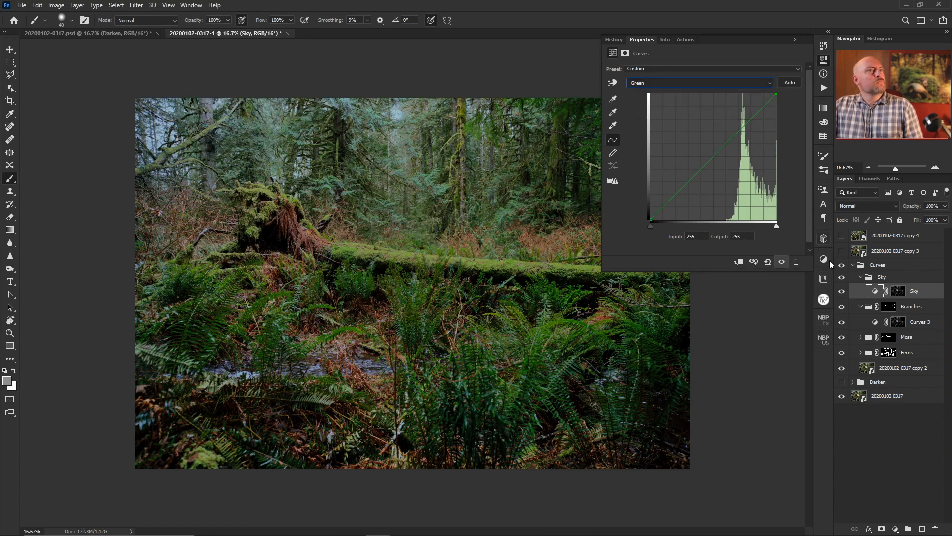
# Add a black mask to the Sky group and paint white over the bright sky gaps among the upper-left trees with a size 175 brush.
pyautogui.click(881, 278)
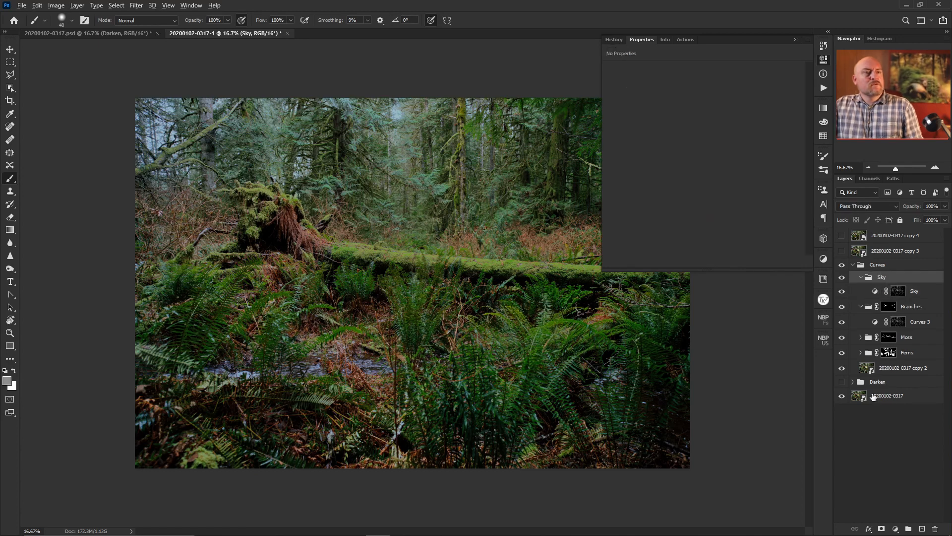
pyautogui.keyDown('alt'); pyautogui.click(881, 528); pyautogui.keyUp('alt')
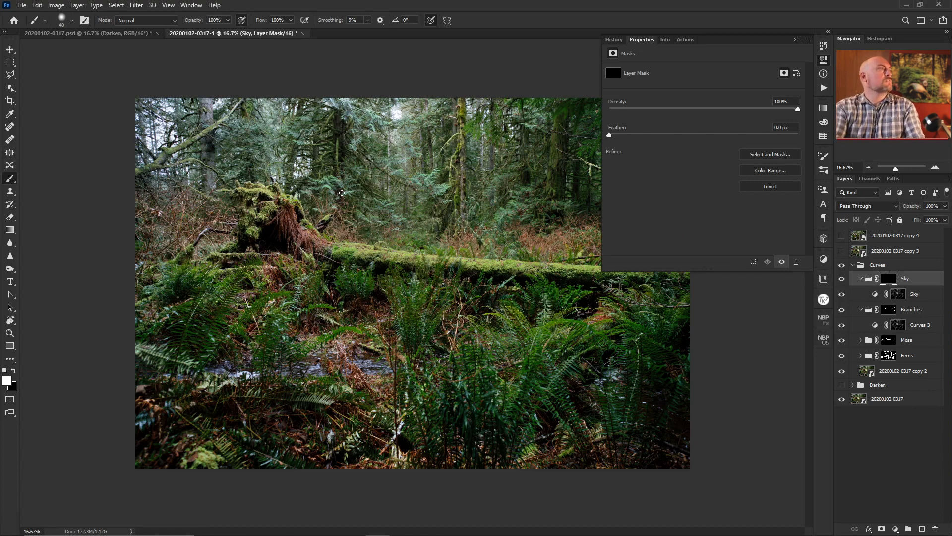
pyautogui.press(']')
pyautogui.press(']')
pyautogui.press(']')
pyautogui.press(']')
pyautogui.press(']')
pyautogui.press(']')
pyautogui.press(']')
pyautogui.press(']')
pyautogui.press(']')
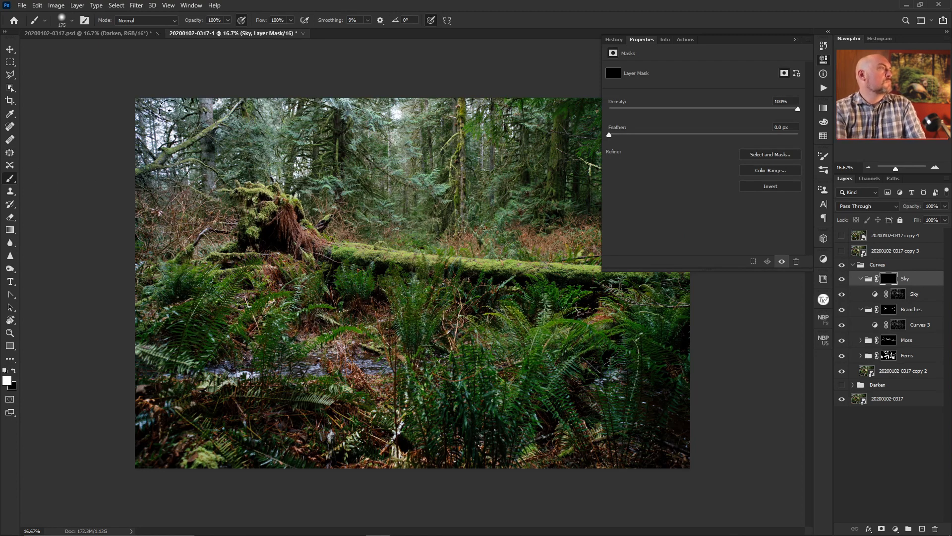
pyautogui.moveTo(164, 102)
pyautogui.mouseDown()
pyautogui.moveTo(174, 121)
pyautogui.moveTo(153, 125)
pyautogui.moveTo(172, 131)
pyautogui.moveTo(168, 142)
pyautogui.moveTo(131, 126)
pyautogui.moveTo(159, 138)
pyautogui.moveTo(145, 162)
pyautogui.moveTo(181, 160)
pyautogui.moveTo(162, 172)
pyautogui.moveTo(186, 170)
pyautogui.moveTo(188, 180)
pyautogui.moveTo(183, 149)
pyautogui.moveTo(196, 177)
pyautogui.moveTo(171, 123)
pyautogui.moveTo(183, 104)
pyautogui.moveTo(220, 93)
pyautogui.moveTo(229, 119)
pyautogui.mouseUp()
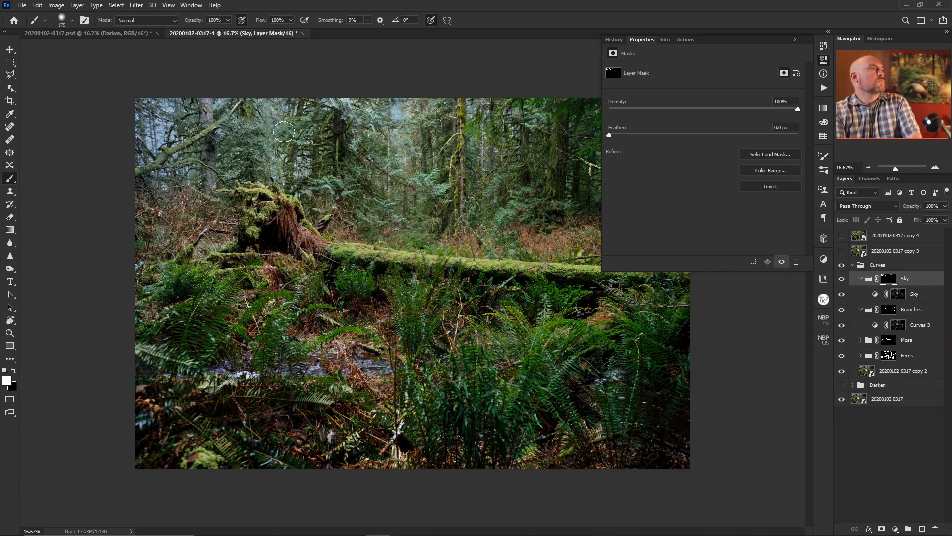
# Undo the last stroke on the Sky group mask and enlarge the brush to 250.
pyautogui.hotkey('ctrl', 'z')
pyautogui.press(']')
pyautogui.press(']')
pyautogui.press(']')
pyautogui.press(']')
pyautogui.press(']')
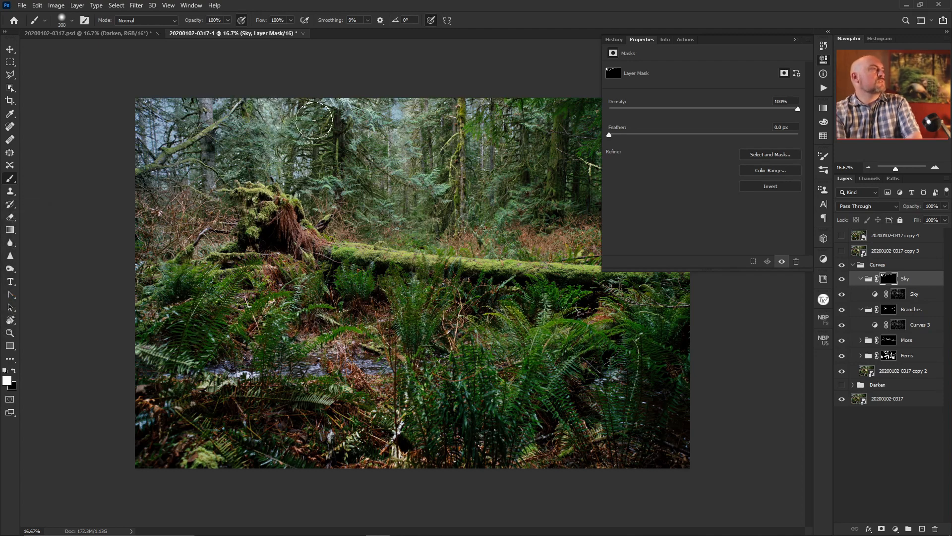
pyautogui.press('[')
pyautogui.press('[')
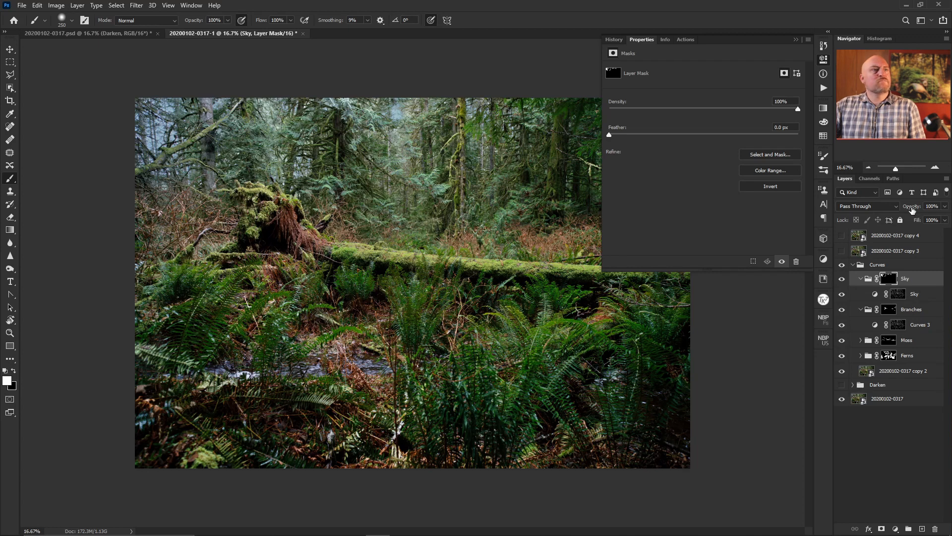
# Reduce the Sky group's opacity to 61%.
pyautogui.moveTo(913, 208); pyautogui.dragTo(892, 204)
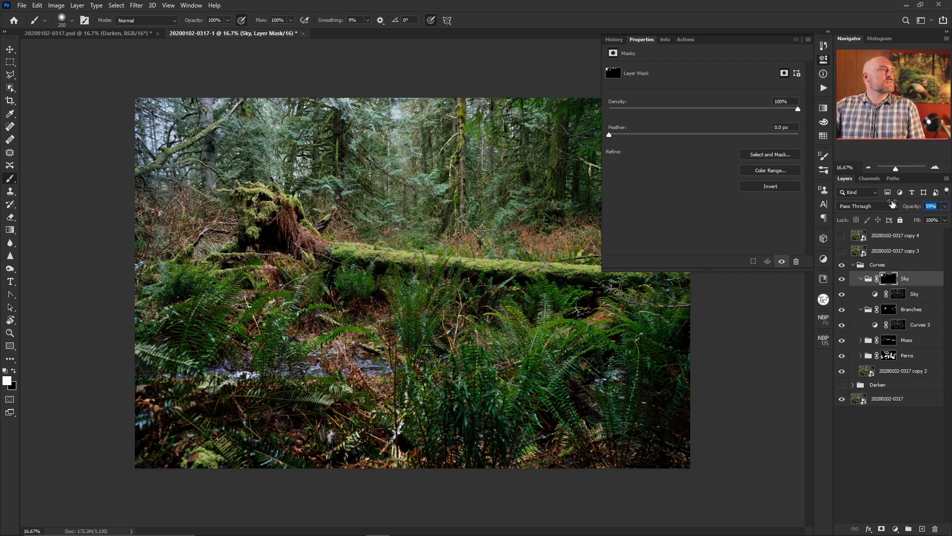
pyautogui.moveTo(893, 203); pyautogui.dragTo(925, 212)
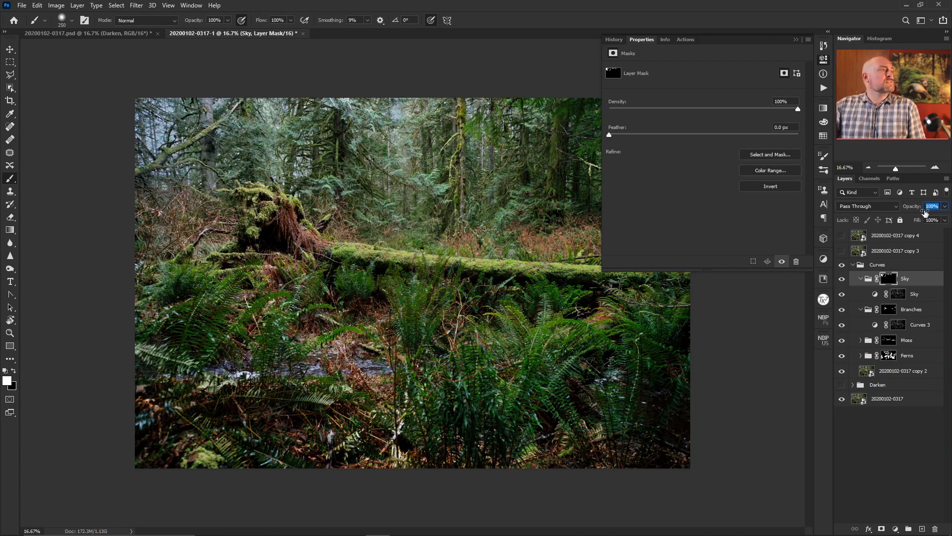
pyautogui.moveTo(925, 212); pyautogui.dragTo(906, 210)
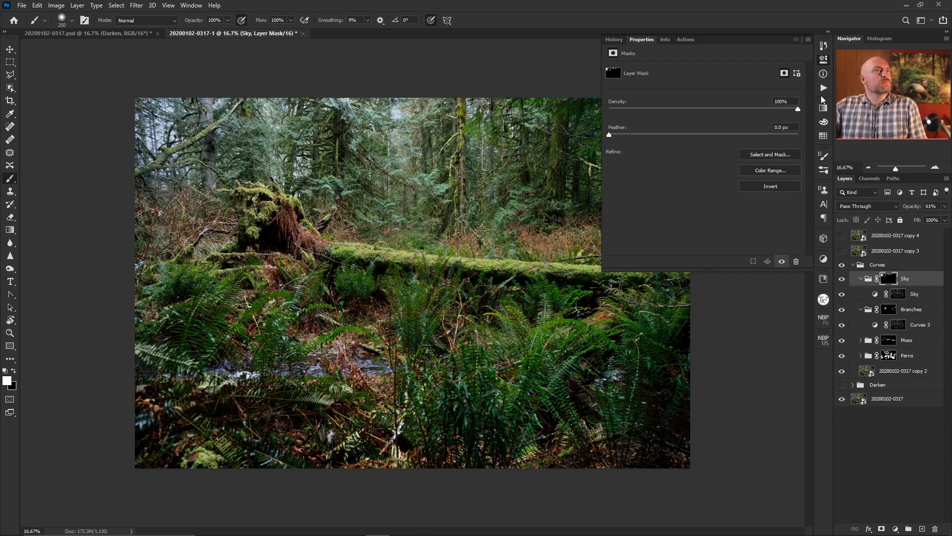
# Compare the full photo with and without the entire Curves group.
pyautogui.click(825, 60)
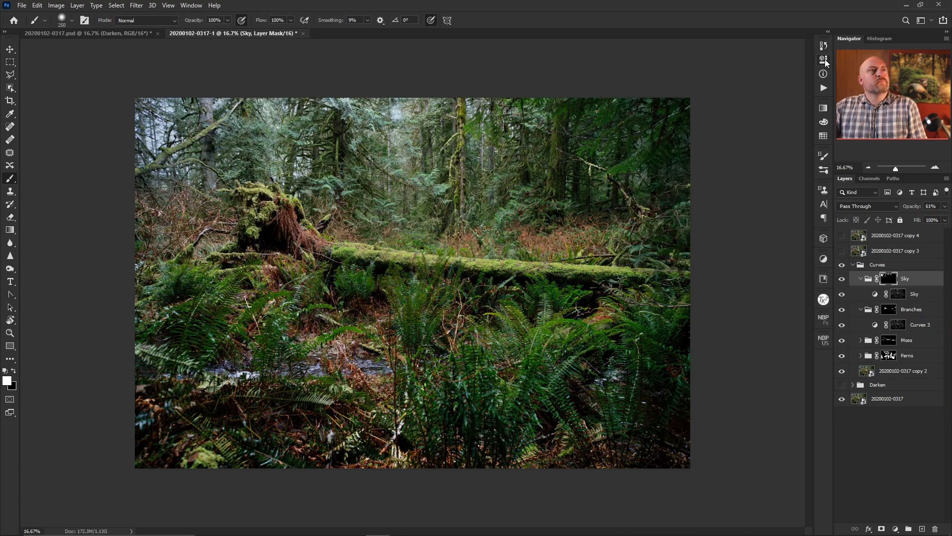
pyautogui.click(841, 266)
pyautogui.click(840, 266)
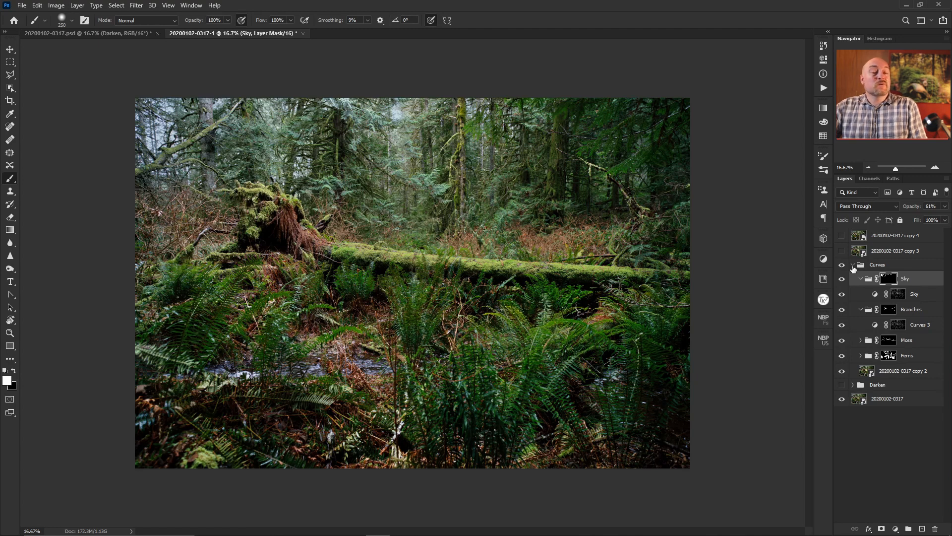
pyautogui.click(853, 266)
pyautogui.click(842, 264)
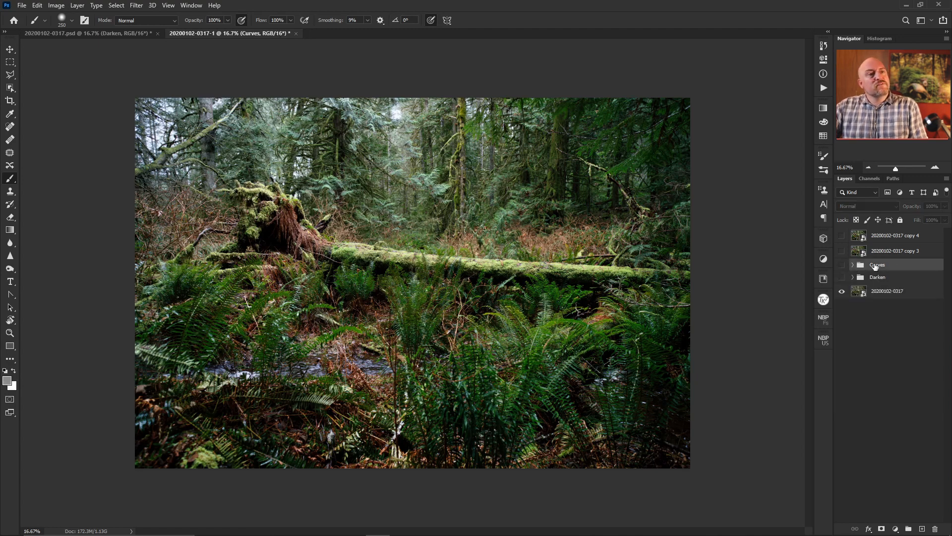
pyautogui.click(892, 252)
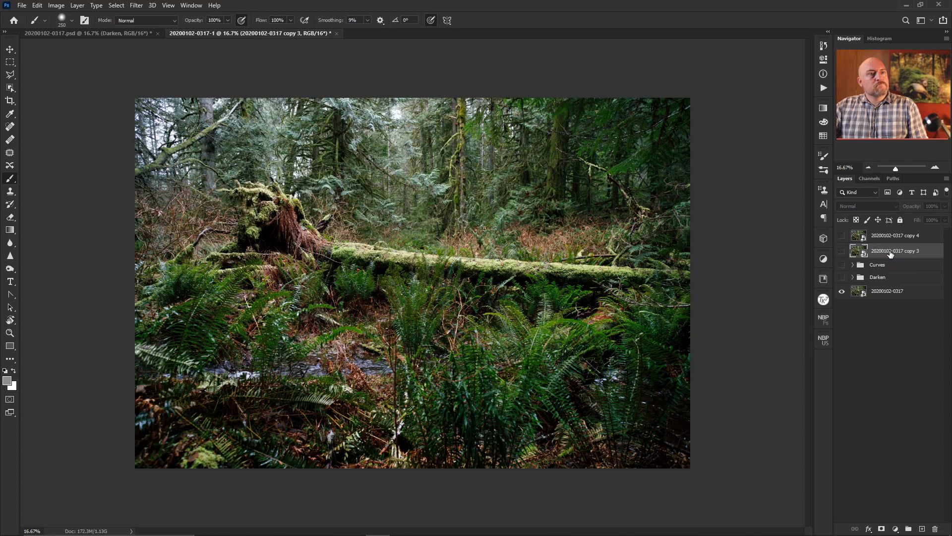
pyautogui.hotkey('ctrl', 'g')
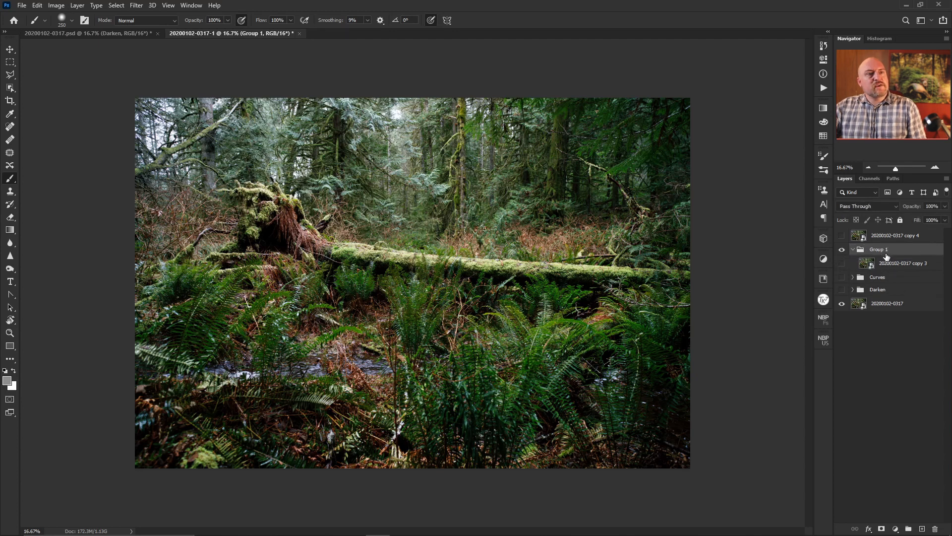
pyautogui.click(905, 266)
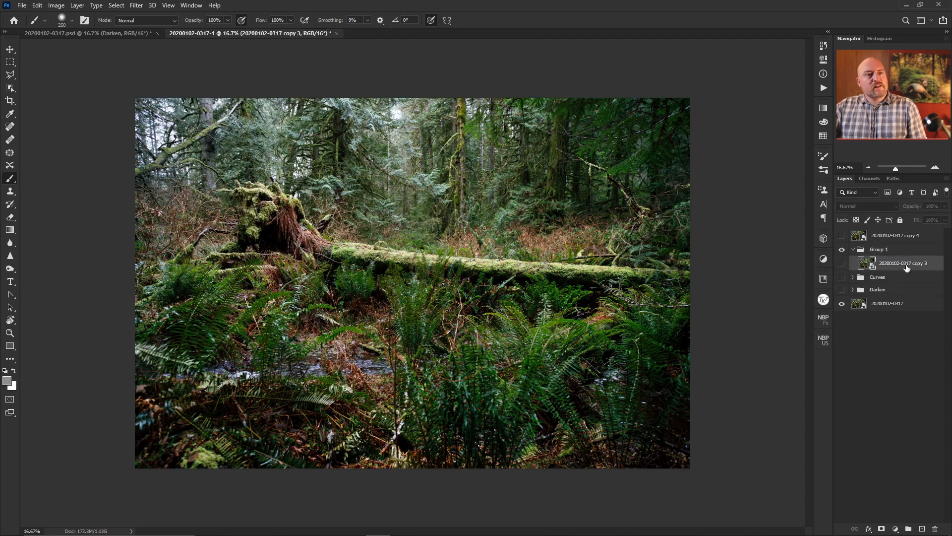
pyautogui.click(841, 264)
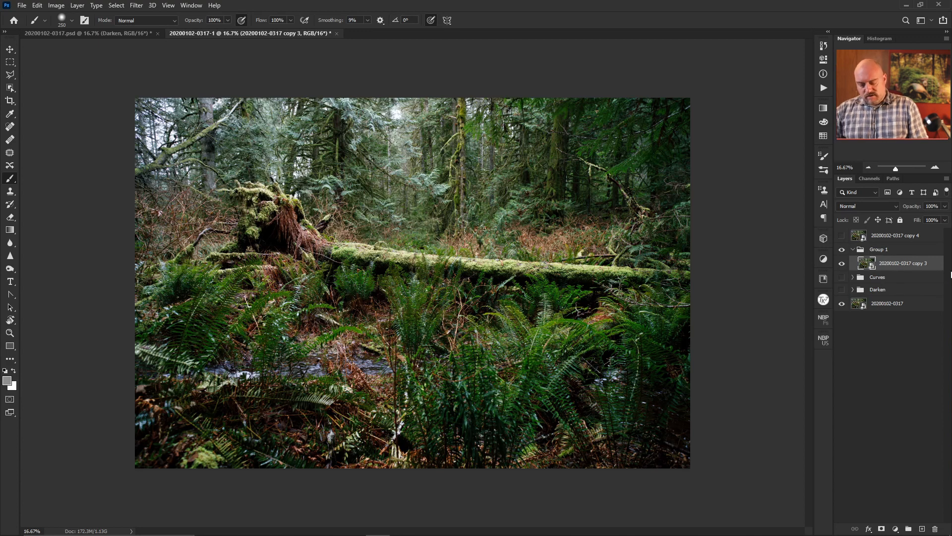
pyautogui.hotkey('ctrl', 'j')
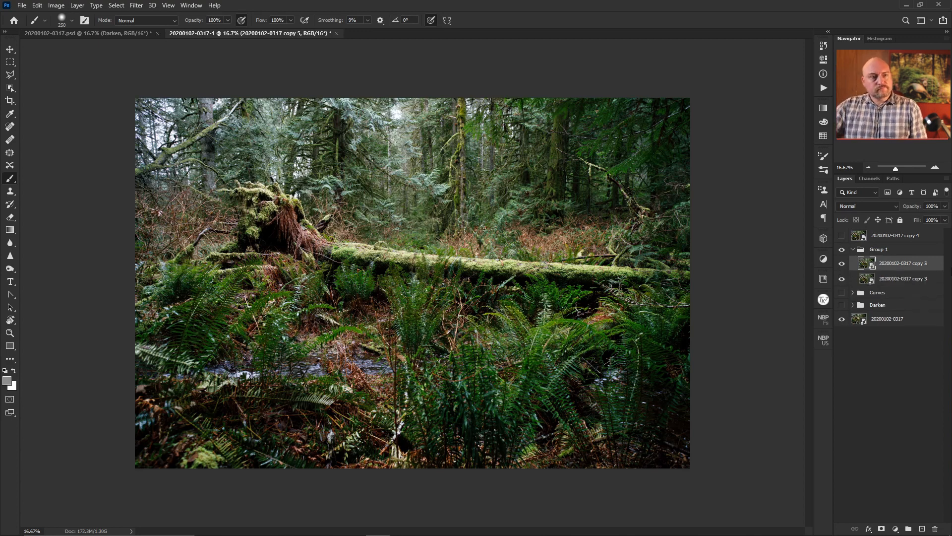
pyautogui.click(898, 279)
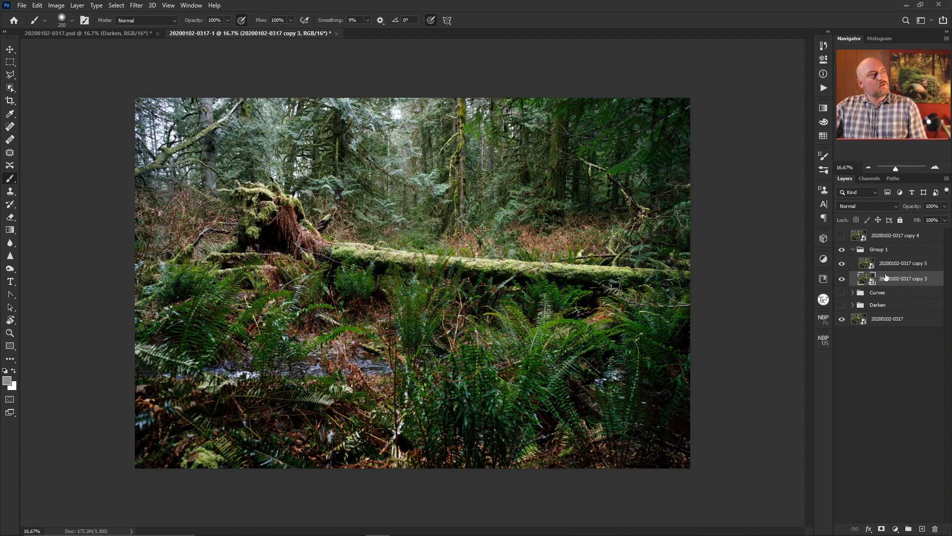
pyautogui.click(903, 264)
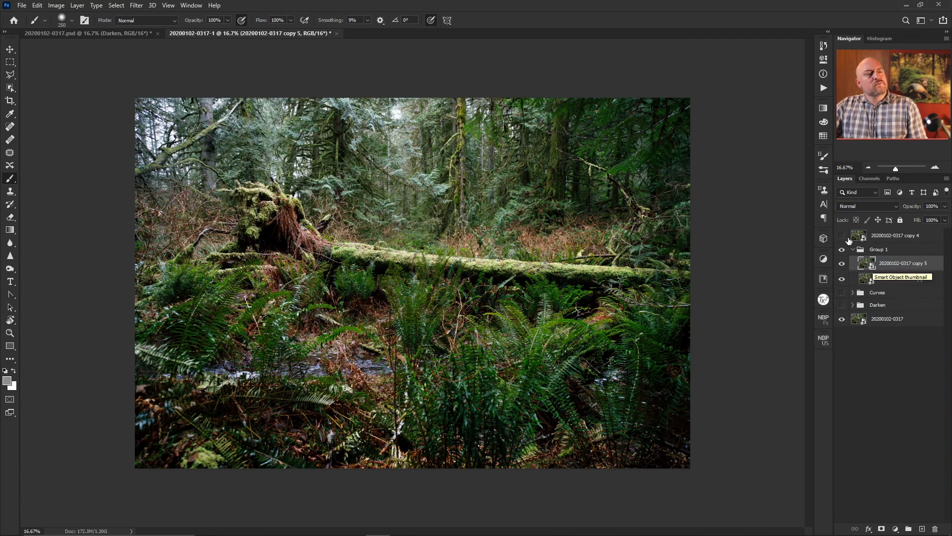
# Apply a Gaussian Blur smart filter with a radius of 64.0 pixels to the upper copy in Group 1.
pyautogui.click(141, 6)
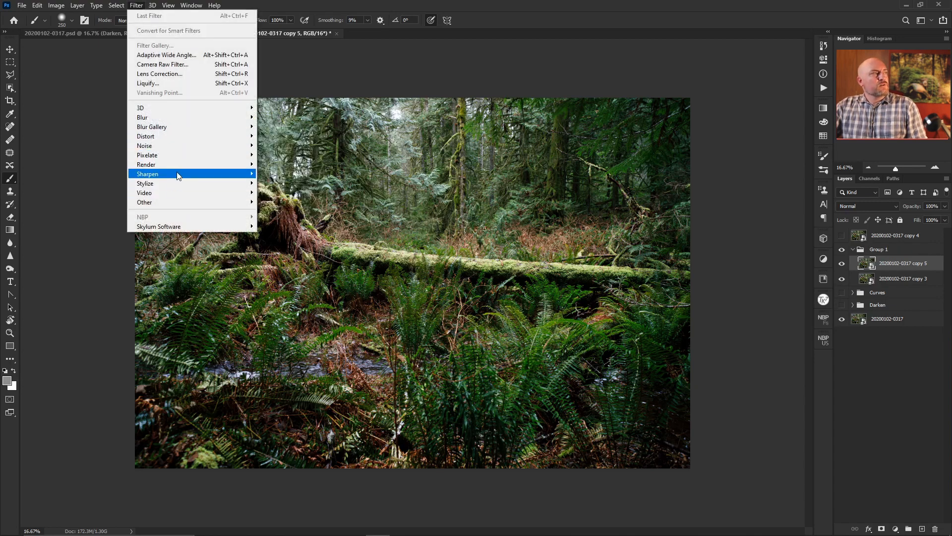
pyautogui.moveTo(192, 128)
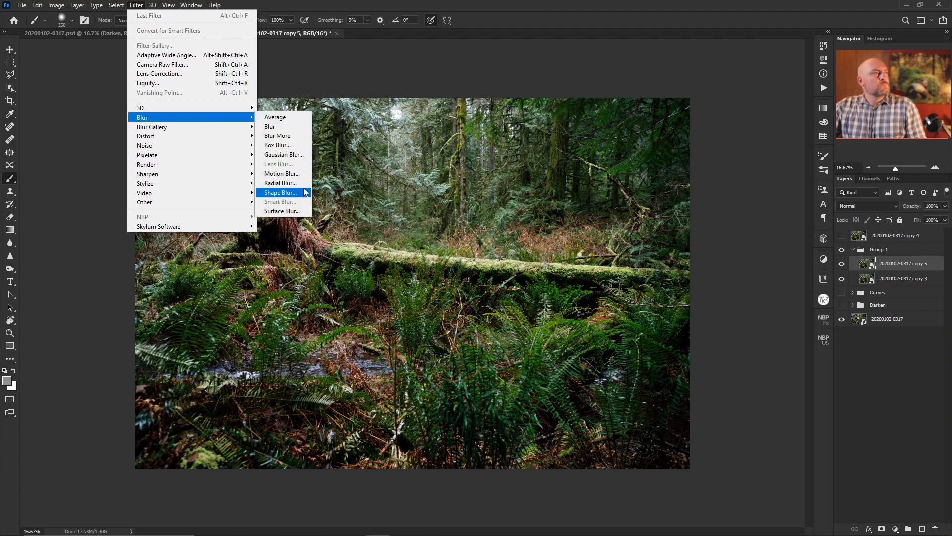
pyautogui.click(290, 157)
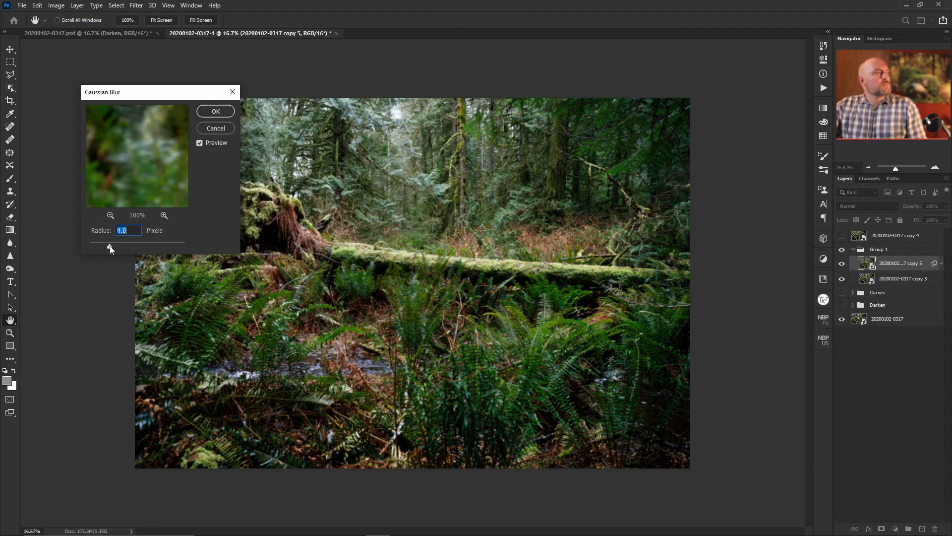
pyautogui.moveTo(110, 245); pyautogui.dragTo(136, 249)
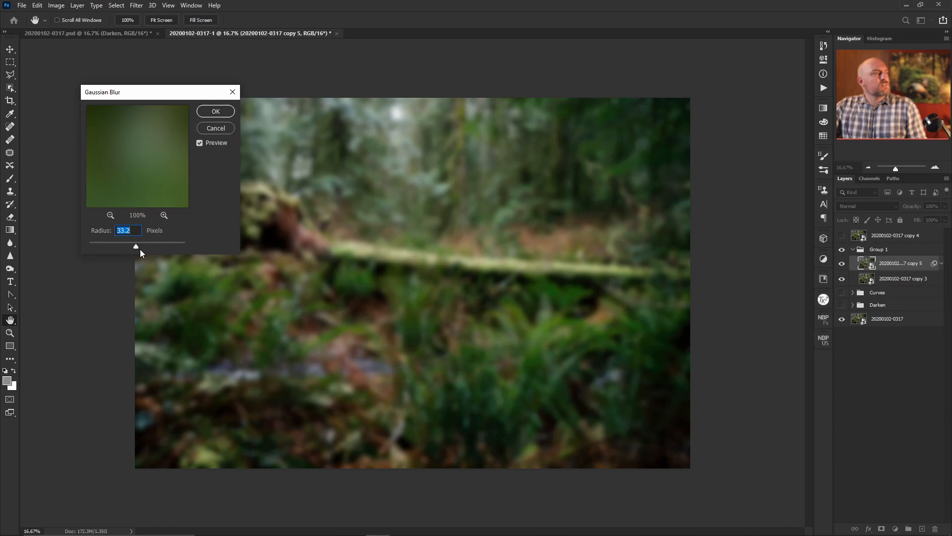
pyautogui.moveTo(135, 249); pyautogui.dragTo(142, 249)
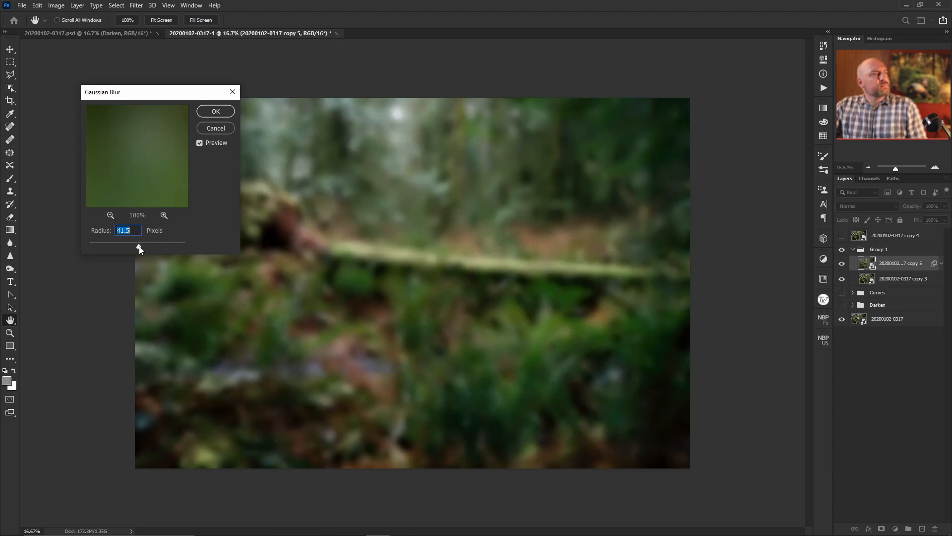
pyautogui.moveTo(143, 246); pyautogui.dragTo(144, 246)
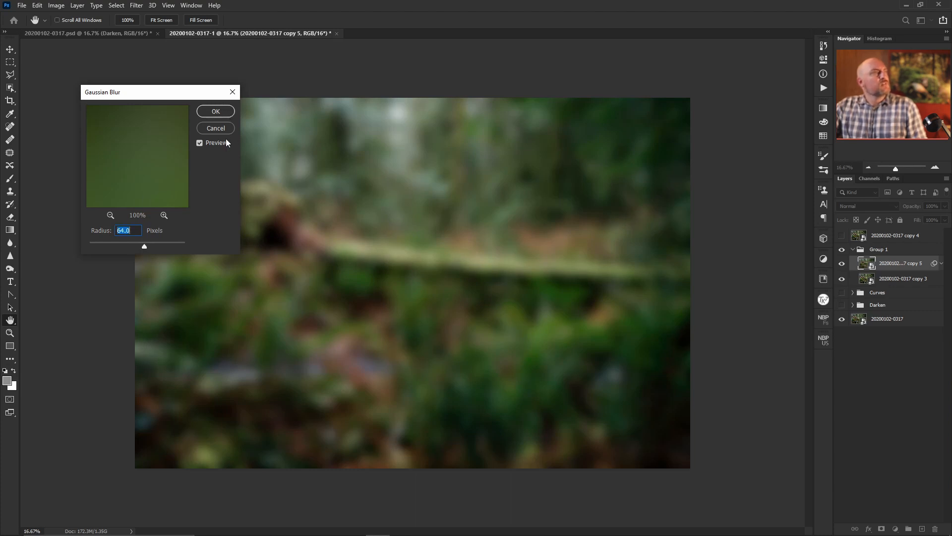
pyautogui.press('Return')
pyautogui.press('b')
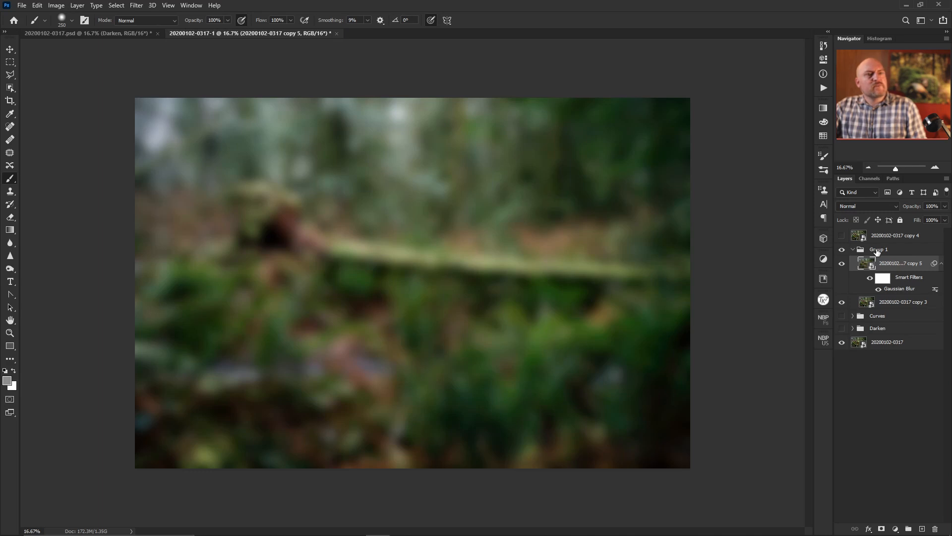
# Set the blurred copy's blend mode to Darken and its opacity to 46%.
pyautogui.click(872, 207)
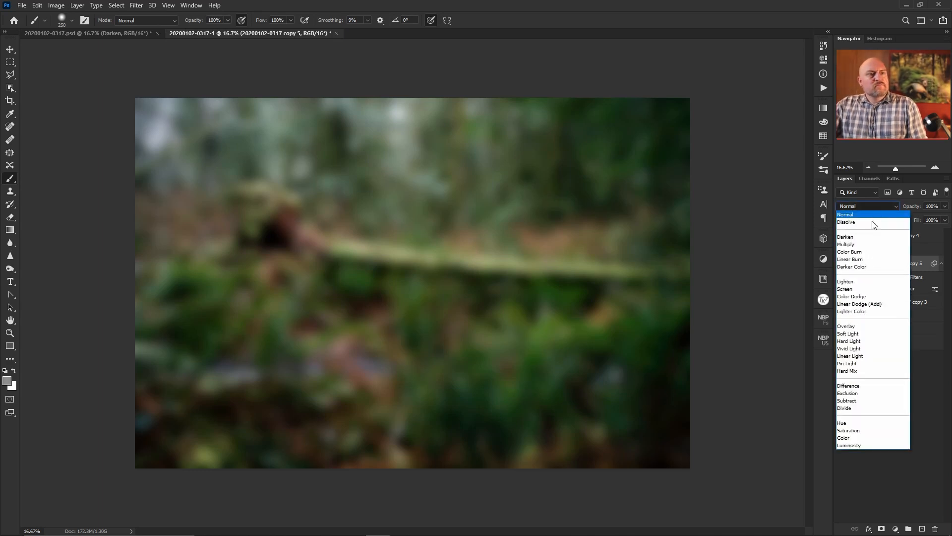
pyautogui.click(864, 237)
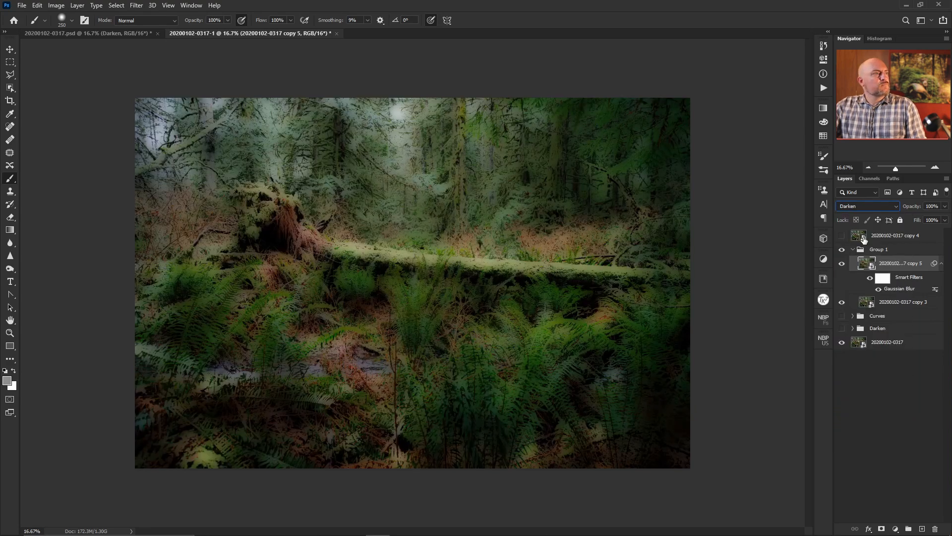
pyautogui.moveTo(916, 206); pyautogui.dragTo(883, 209)
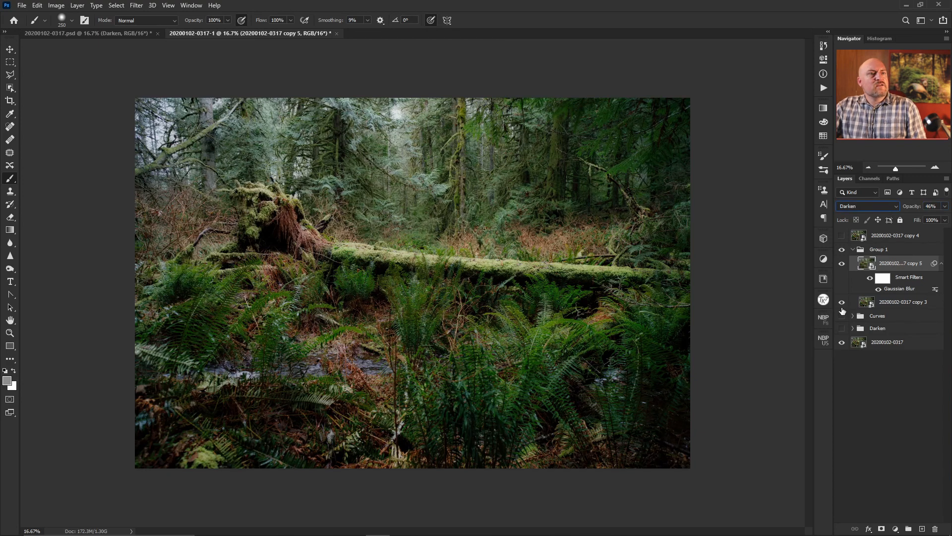
# Hide the blurred copy, add a layer mask, and fill that mask with a TK7 Lights-2 luminosity mask.
pyautogui.click(841, 264)
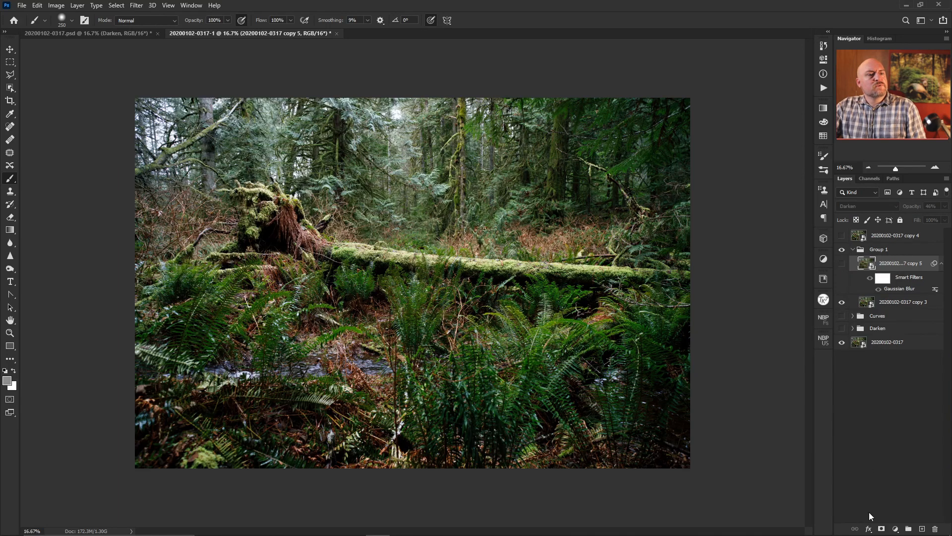
pyautogui.click(881, 529)
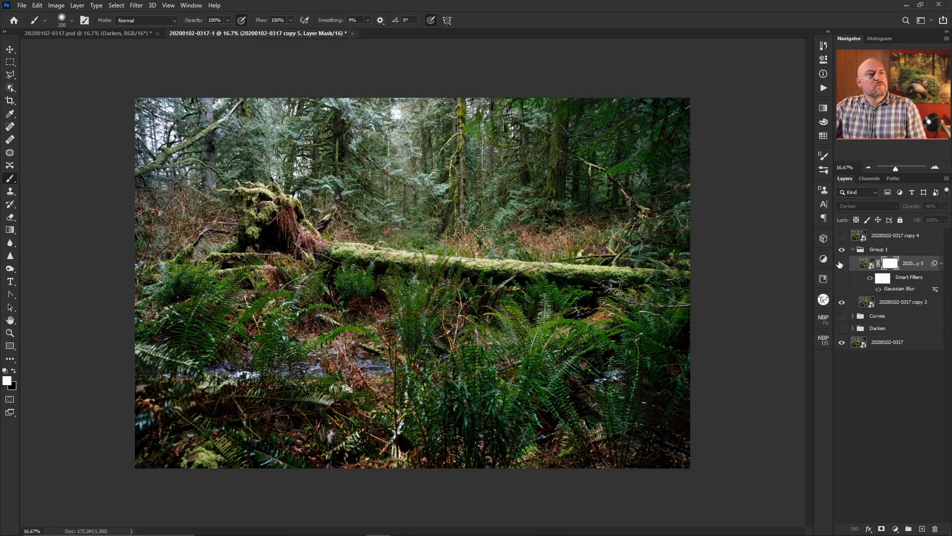
pyautogui.click(823, 301)
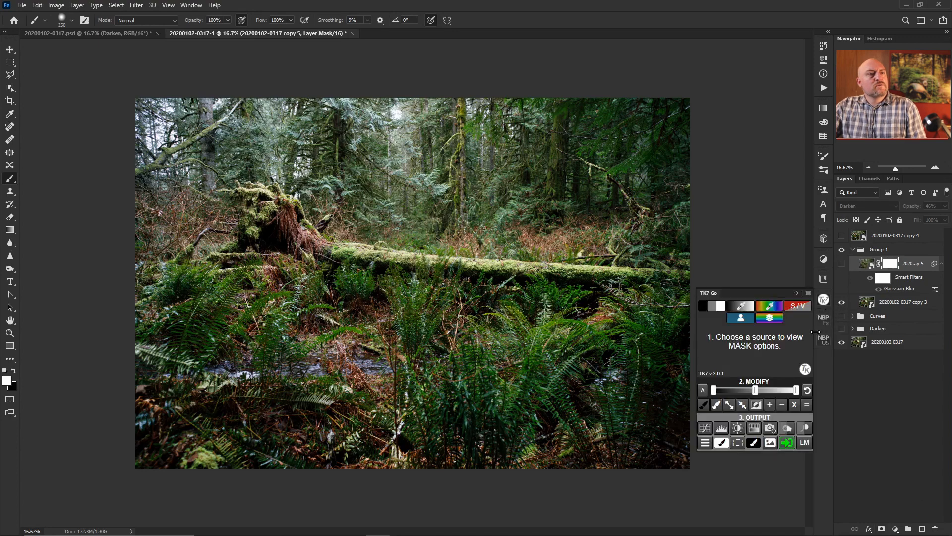
pyautogui.click(717, 307)
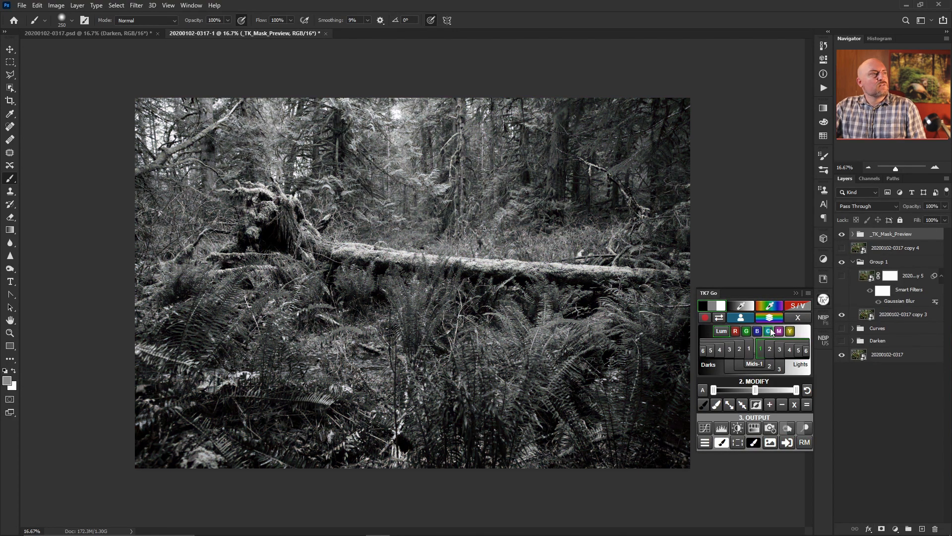
pyautogui.click(770, 351)
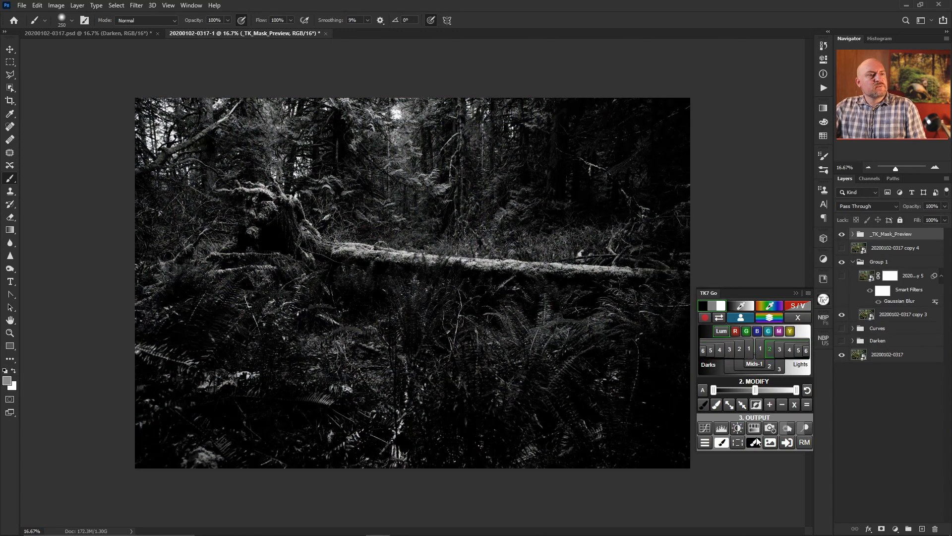
pyautogui.click(786, 445)
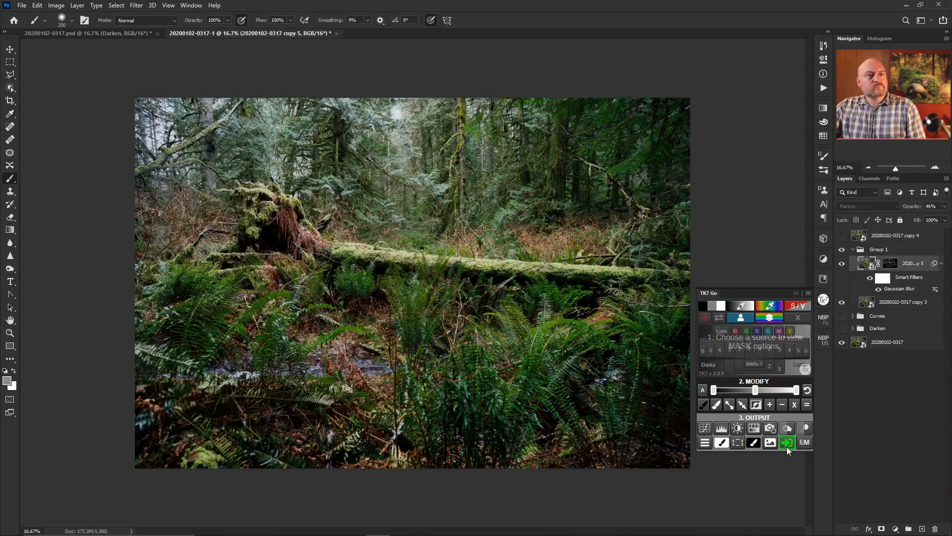
pyautogui.click(823, 299)
# Compare the photo with and without the masked, blurred Darken layer.
pyautogui.click(842, 264)
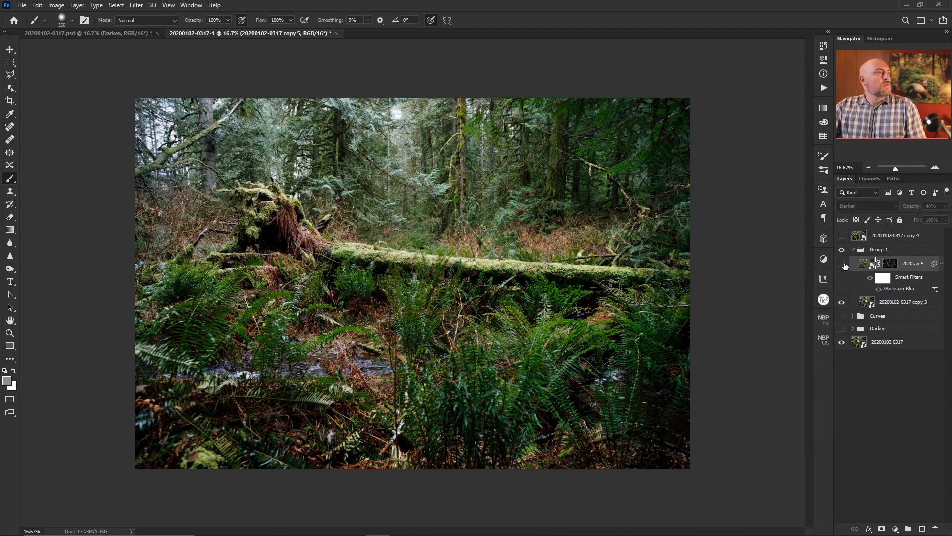
pyautogui.click(842, 264)
pyautogui.click(842, 263)
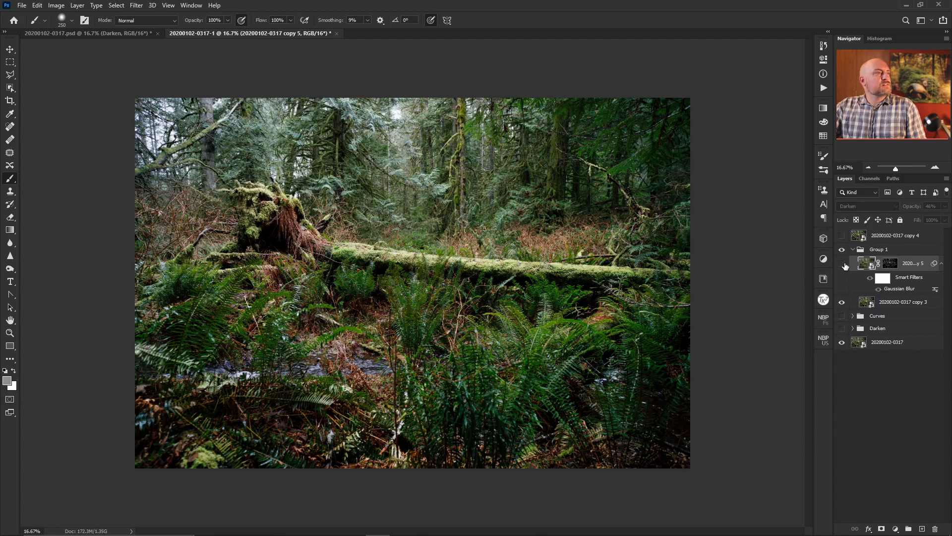
pyautogui.click(843, 263)
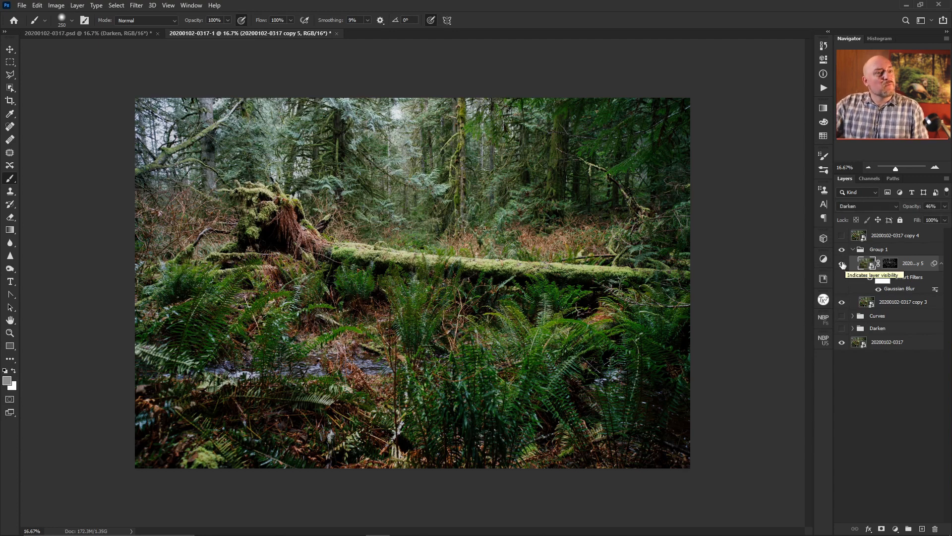
pyautogui.click(842, 264)
pyautogui.click(841, 264)
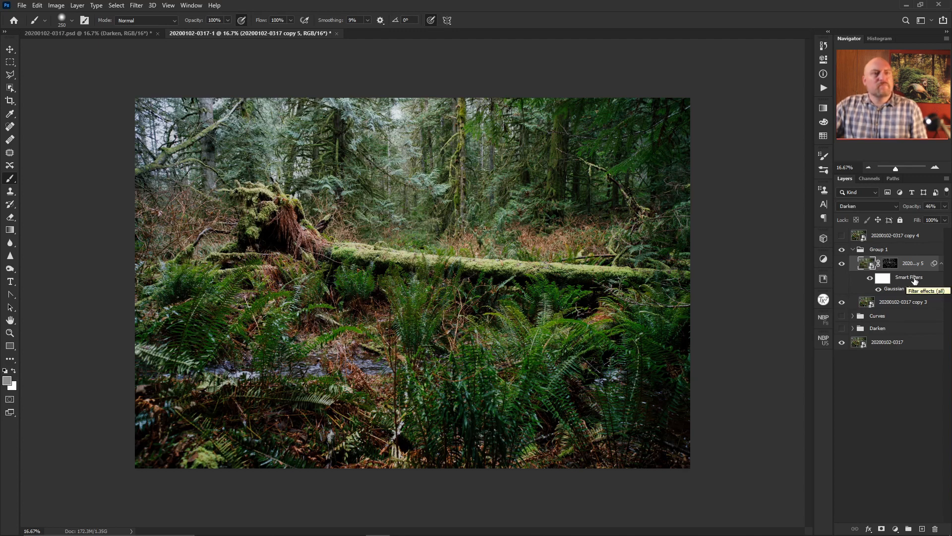
# Try darkening the masked blur layer with a clipped Exposure adjustment at -1.92, and delete the adjustment.
pyautogui.click(823, 259)
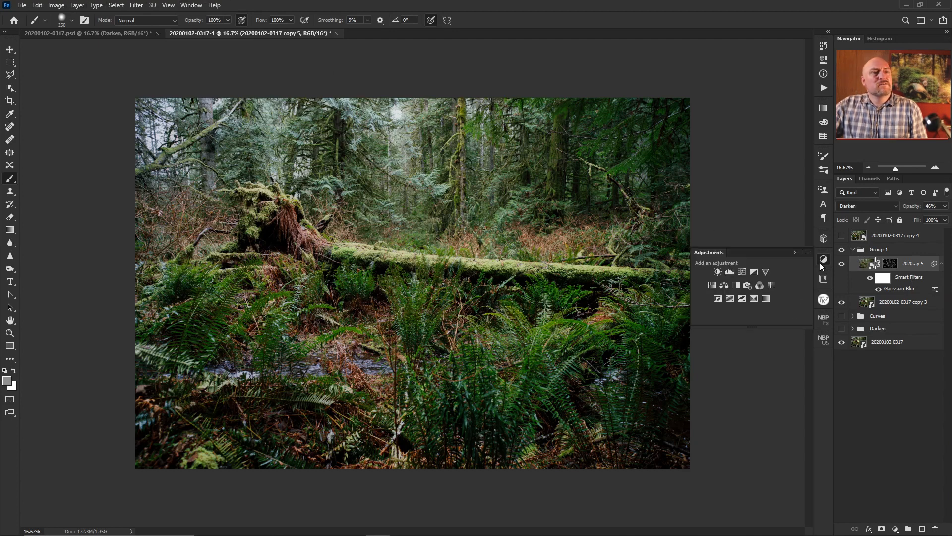
pyautogui.click(754, 273)
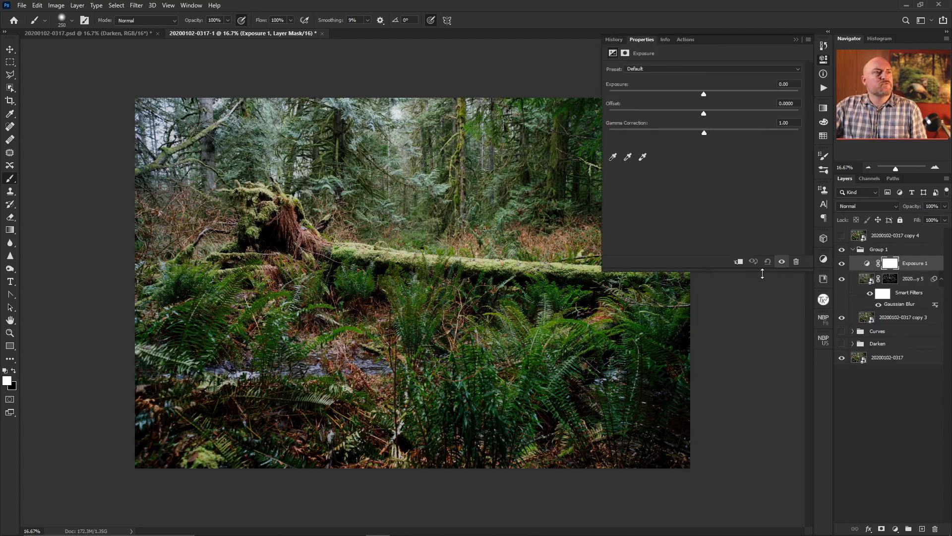
pyautogui.click(737, 263)
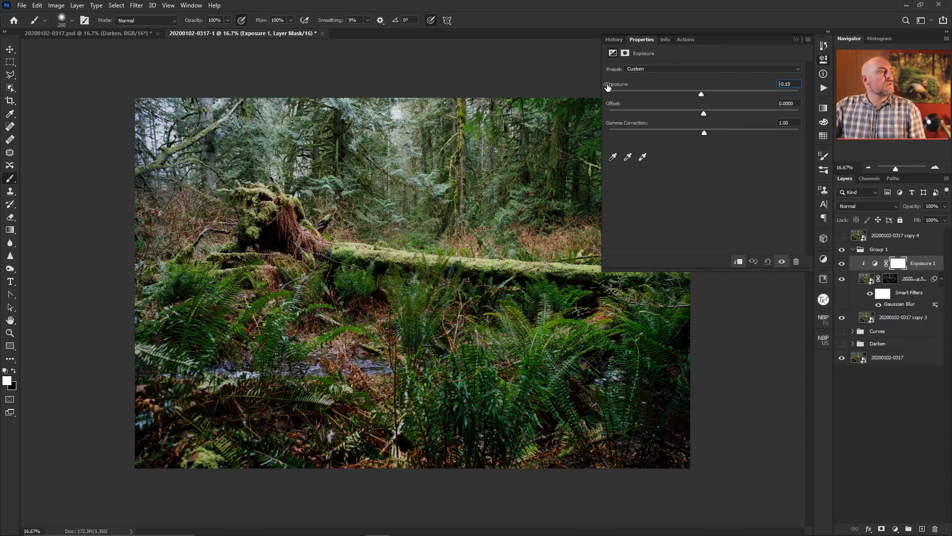
pyautogui.moveTo(620, 85); pyautogui.dragTo(571, 84)
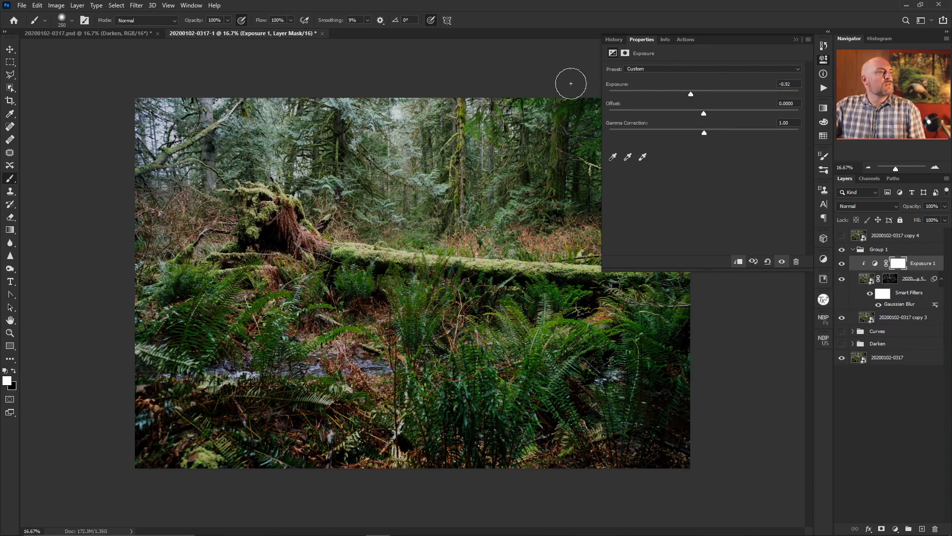
pyautogui.moveTo(690, 94); pyautogui.dragTo(660, 105)
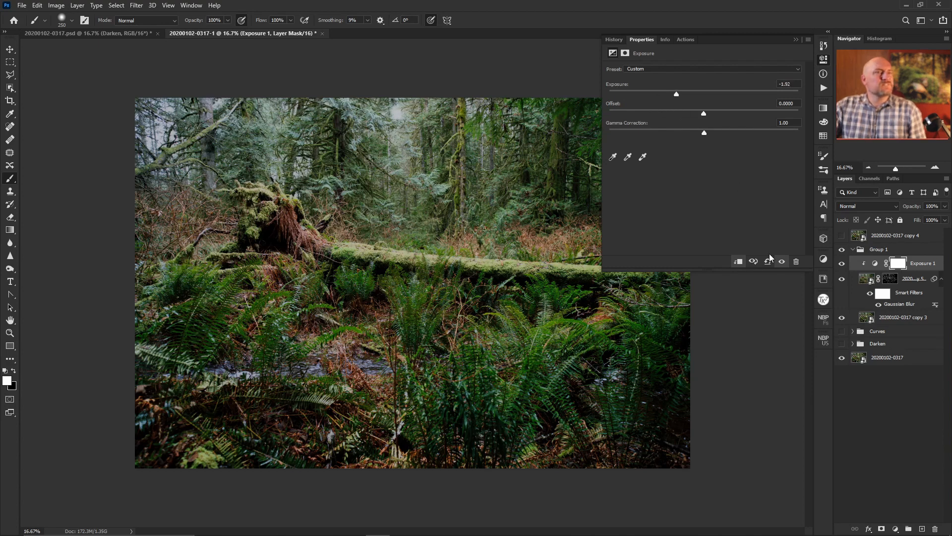
pyautogui.click(795, 263)
# Clip a Curves adjustment to the masked blur layer, with the black point at input 138 and a point at input 190, output 121.
pyautogui.click(824, 259)
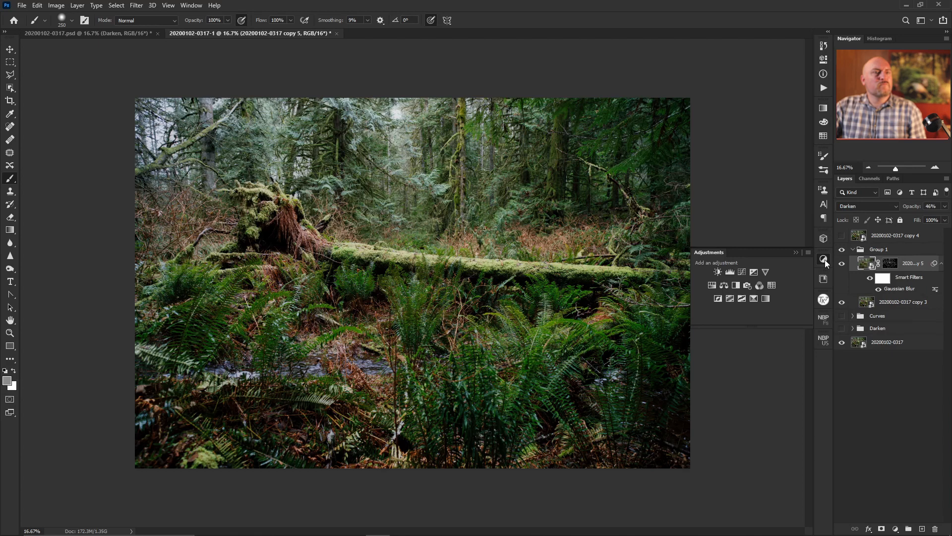
pyautogui.click(742, 273)
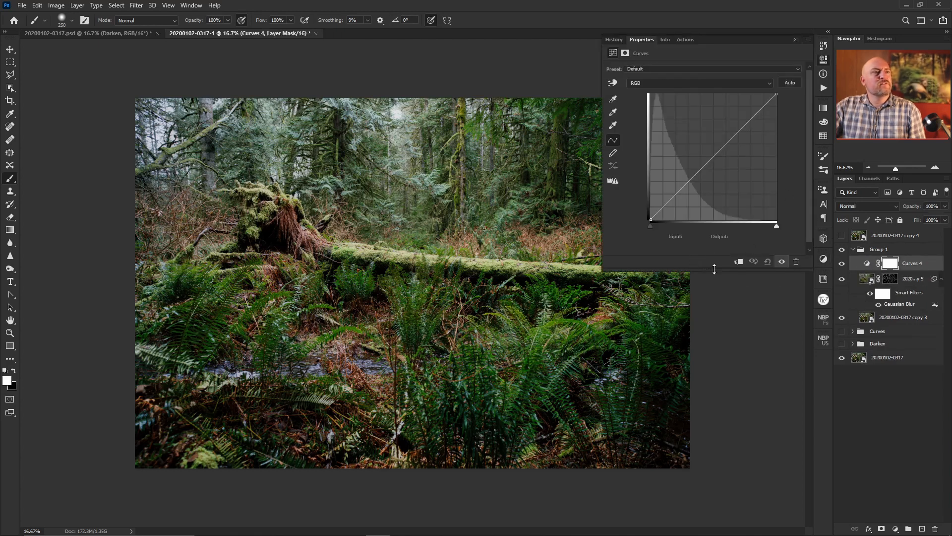
pyautogui.click(739, 261)
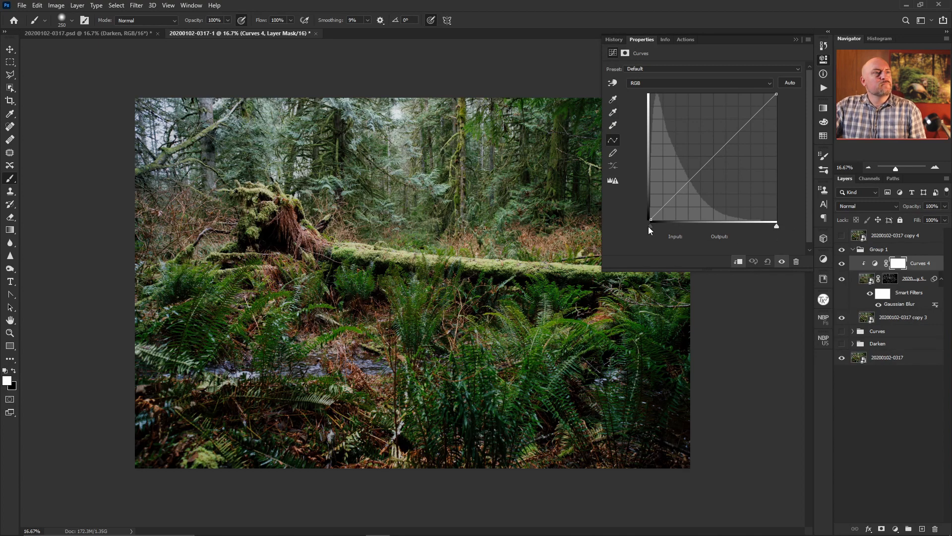
pyautogui.moveTo(648, 226); pyautogui.dragTo(711, 227)
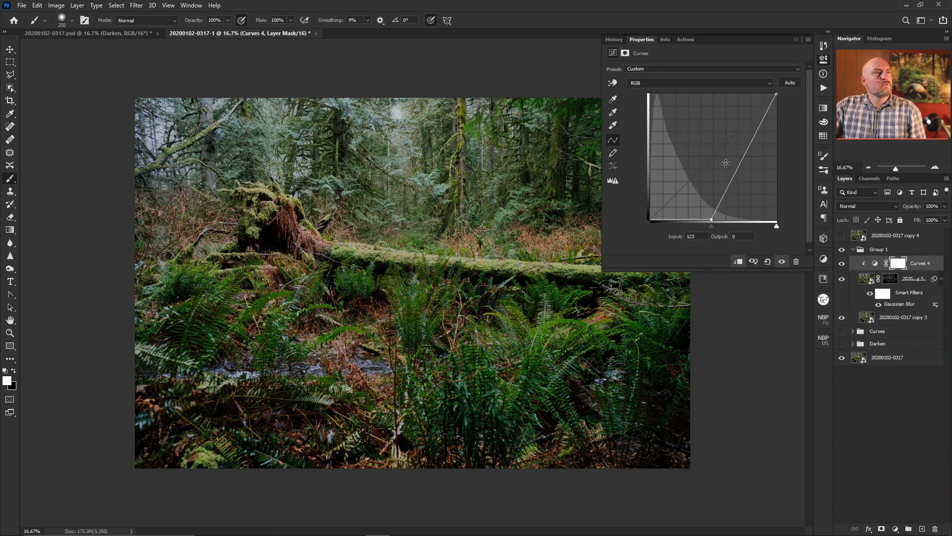
pyautogui.moveTo(743, 162); pyautogui.dragTo(763, 150)
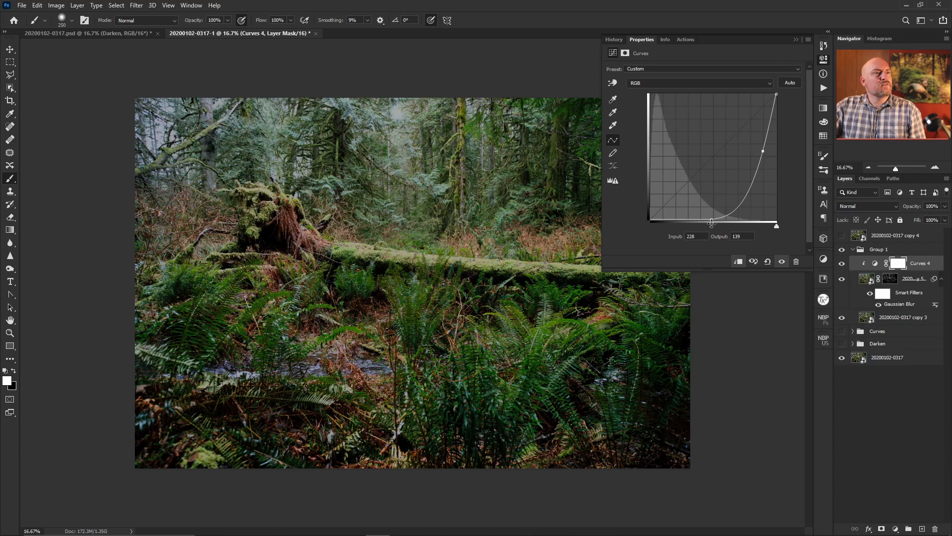
pyautogui.moveTo(711, 219)
pyautogui.mouseDown()
pyautogui.moveTo(690, 224)
pyautogui.moveTo(724, 230)
pyautogui.mouseUp()
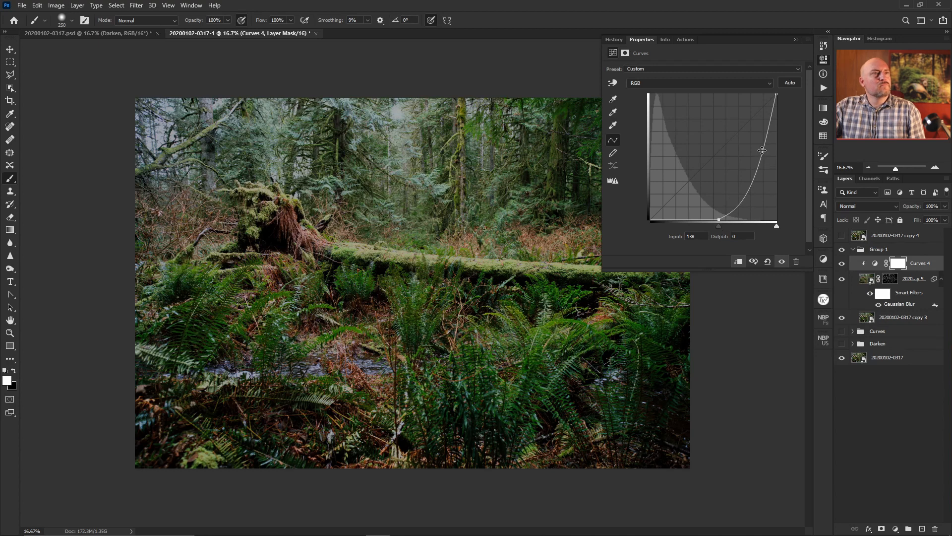
pyautogui.moveTo(762, 150); pyautogui.dragTo(744, 159)
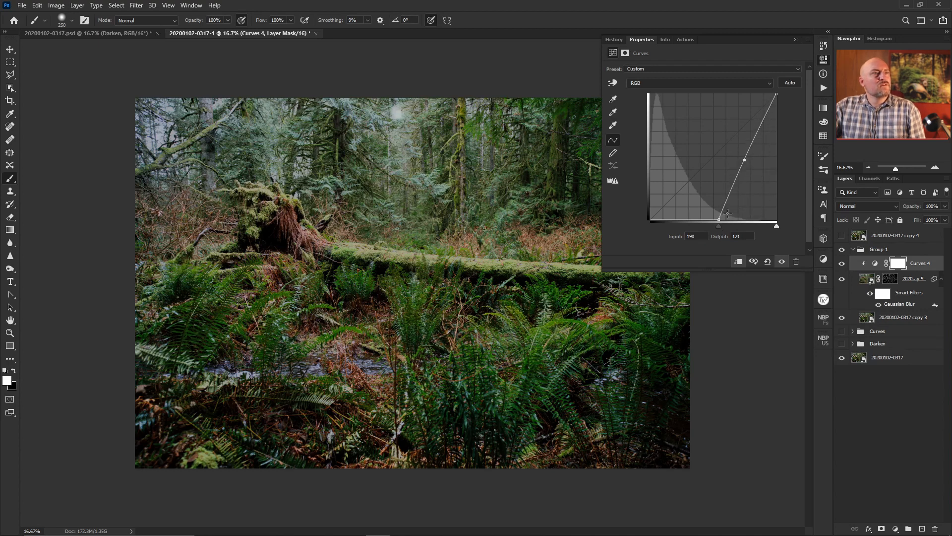
# Try a curve with the black point at input 0 and a point at input 198, output 87, and delete the Curves adjustment.
pyautogui.moveTo(718, 226); pyautogui.dragTo(650, 227)
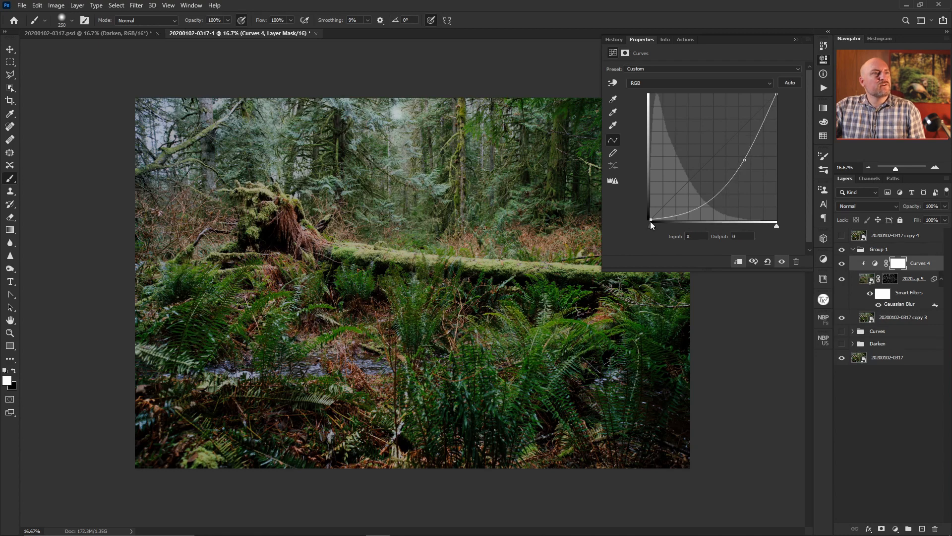
pyautogui.moveTo(745, 160)
pyautogui.mouseDown()
pyautogui.moveTo(754, 165)
pyautogui.moveTo(732, 170)
pyautogui.moveTo(748, 176)
pyautogui.mouseUp()
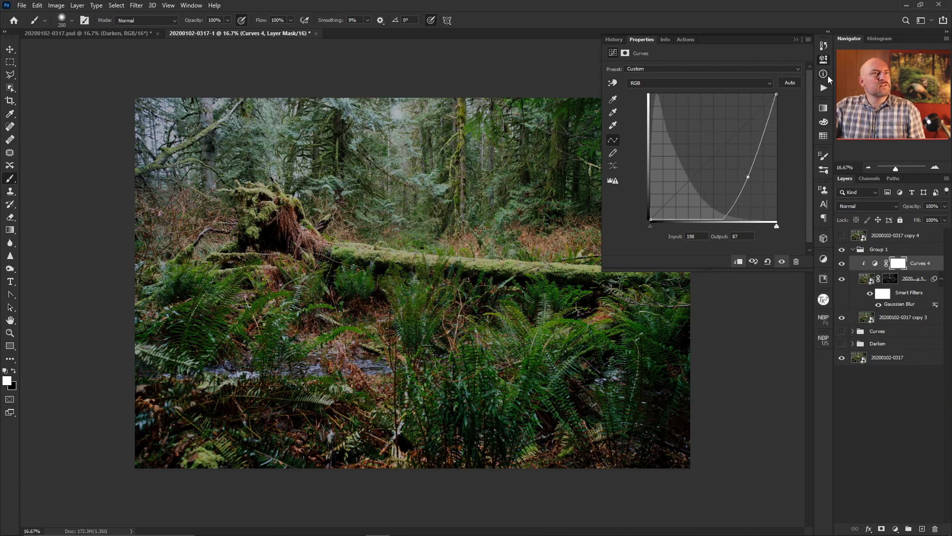
pyautogui.click(796, 262)
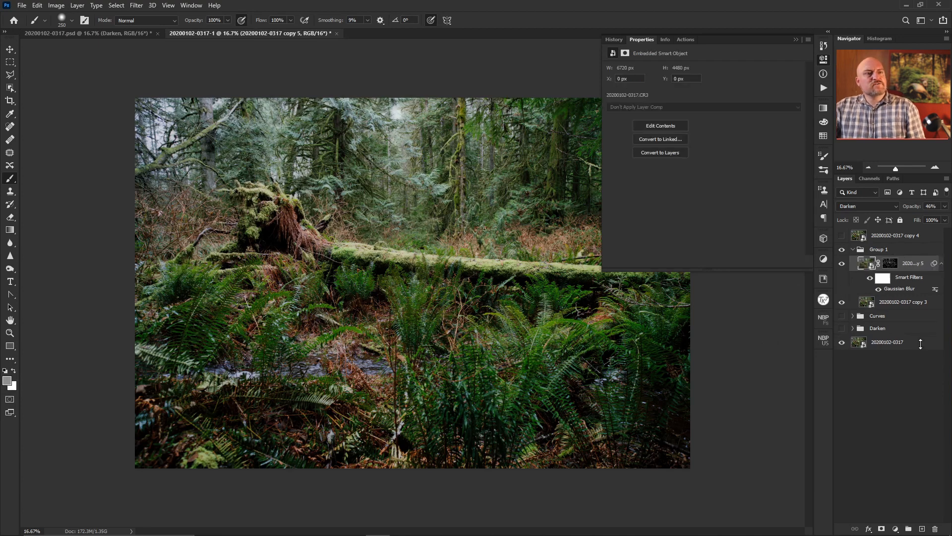
# Compare the photo with and without the darkening layers in Group 1.
pyautogui.click(843, 251)
pyautogui.click(843, 251)
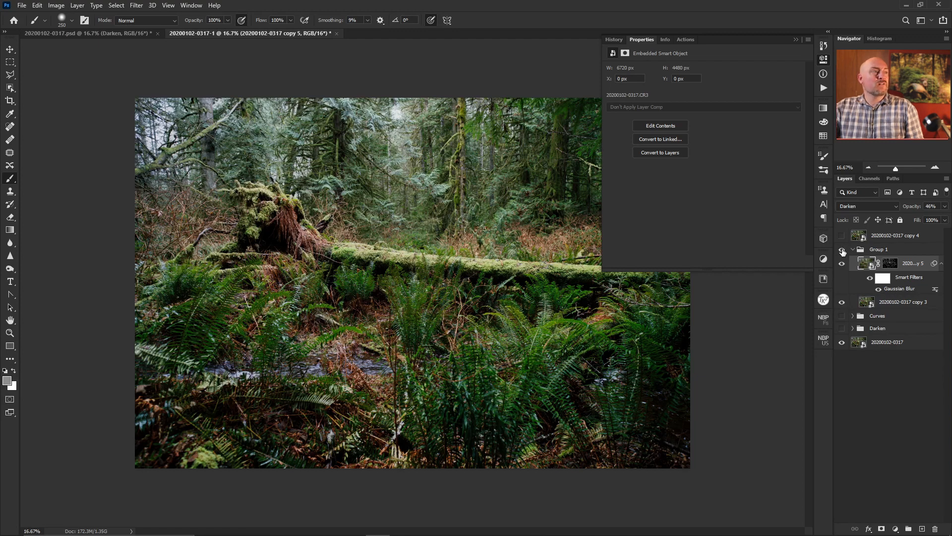
pyautogui.click(843, 251)
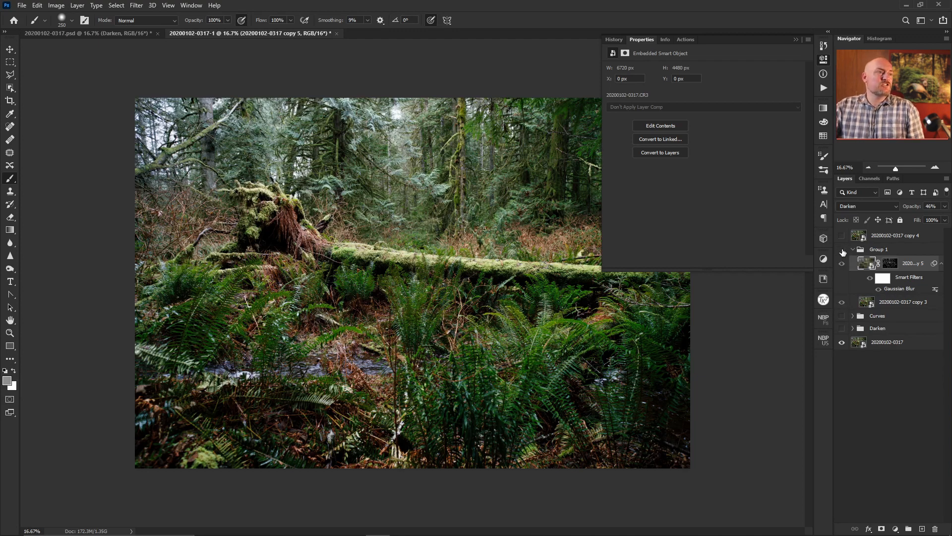
pyautogui.click(843, 251)
pyautogui.click(843, 251)
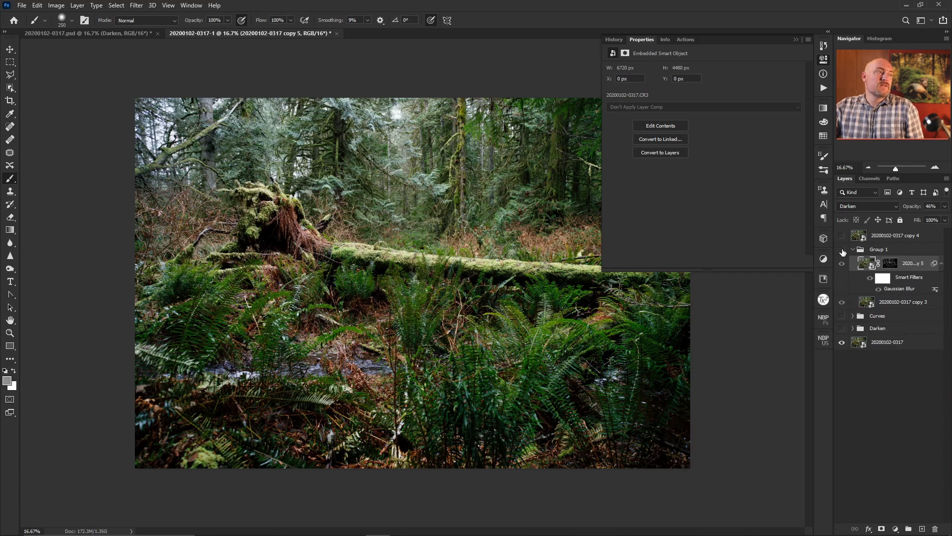
pyautogui.click(842, 251)
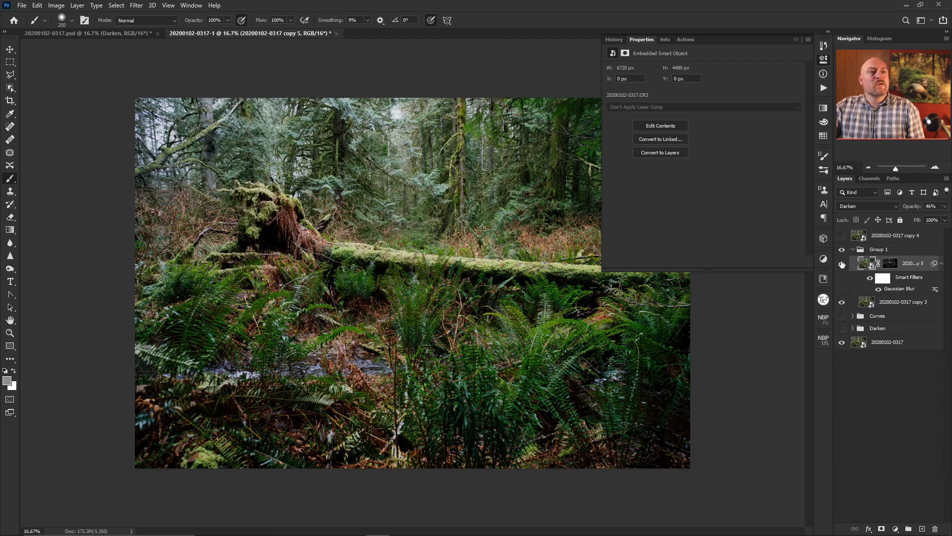
pyautogui.click(852, 250)
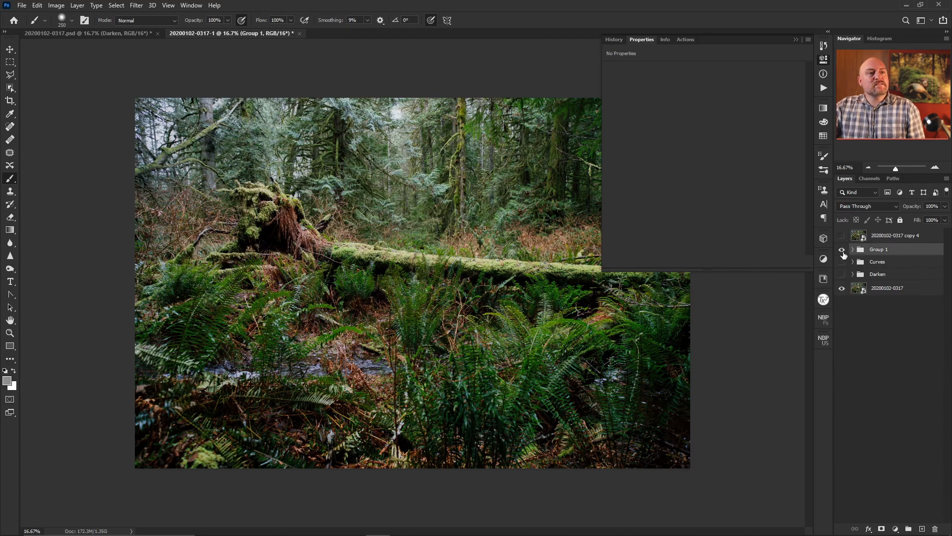
pyautogui.click(842, 251)
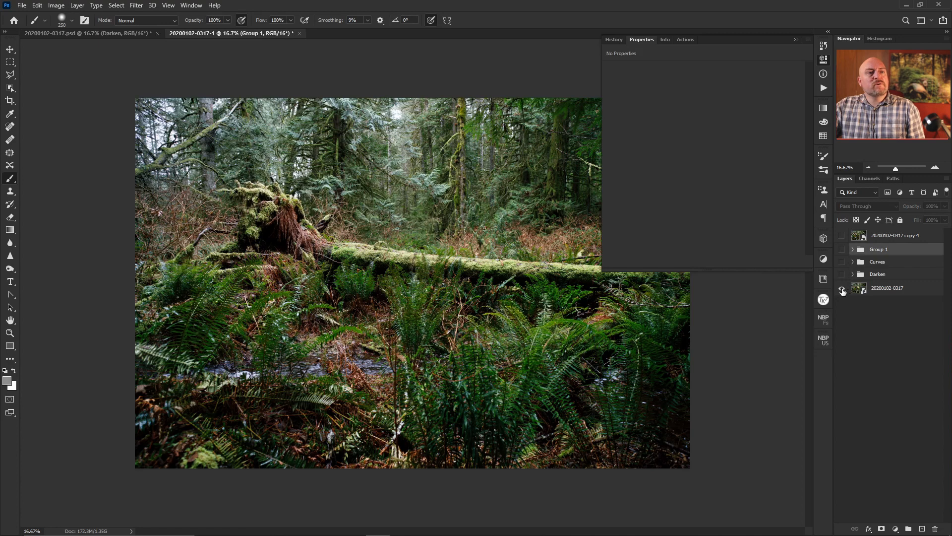
pyautogui.click(906, 238)
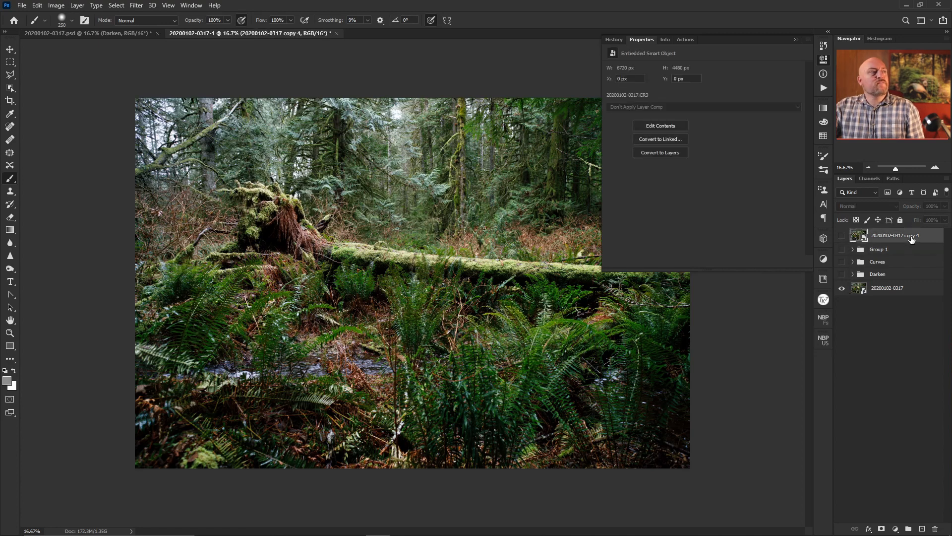
pyautogui.click(823, 59)
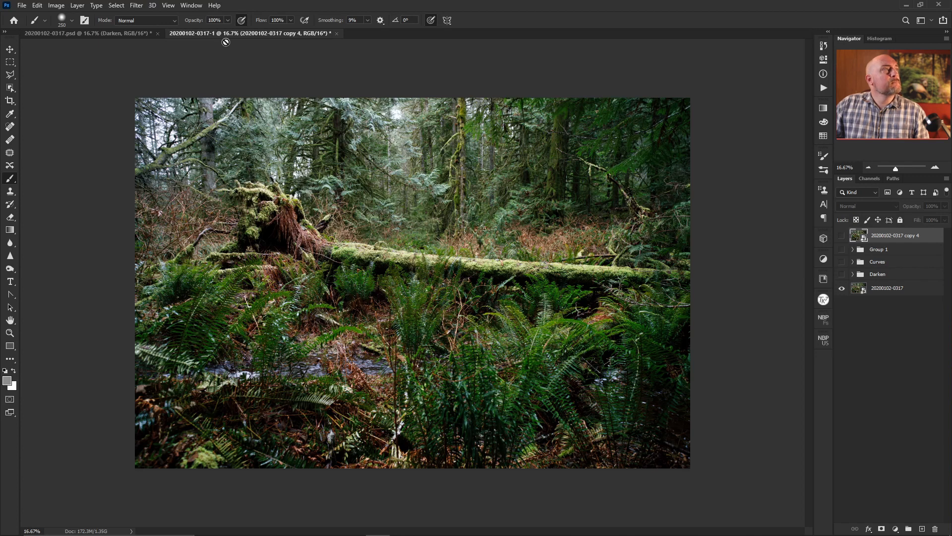
pyautogui.click(142, 10)
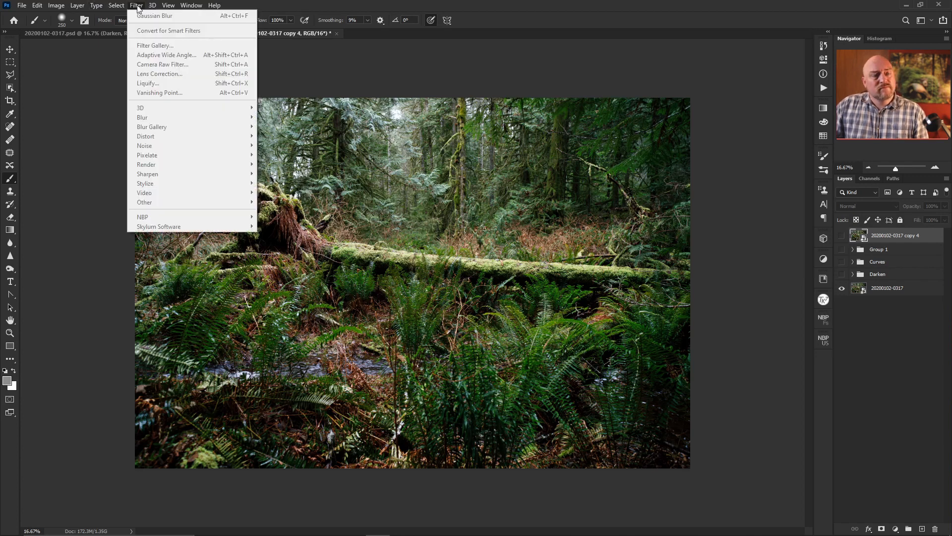
pyautogui.click(842, 236)
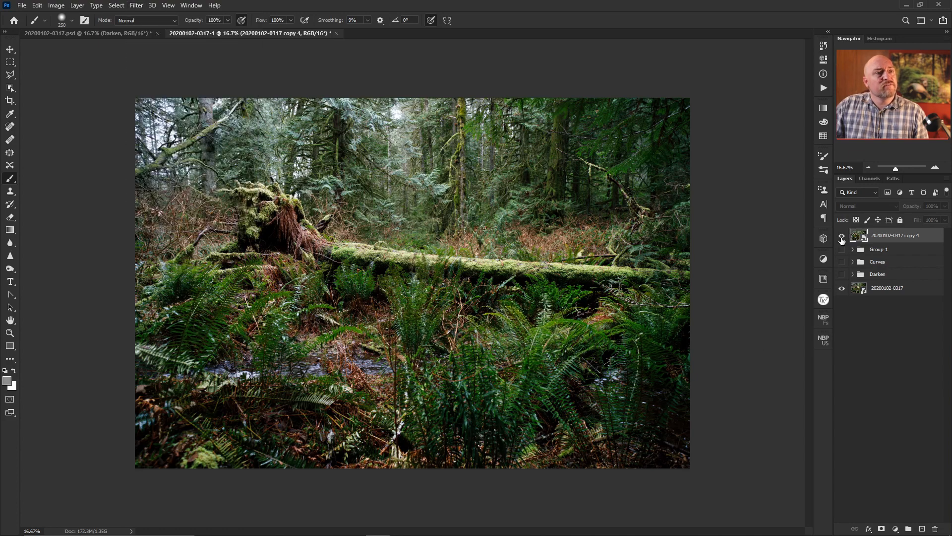
pyautogui.click(136, 5)
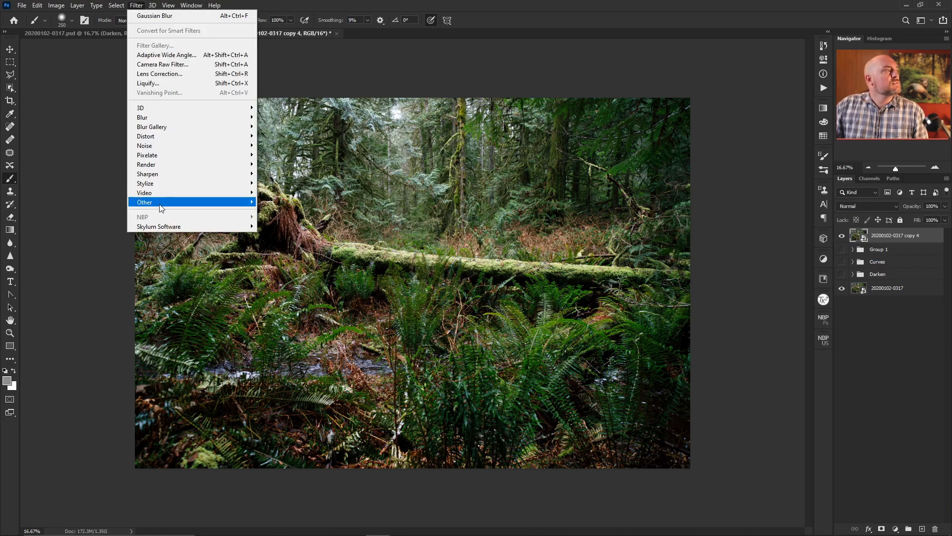
pyautogui.moveTo(166, 227)
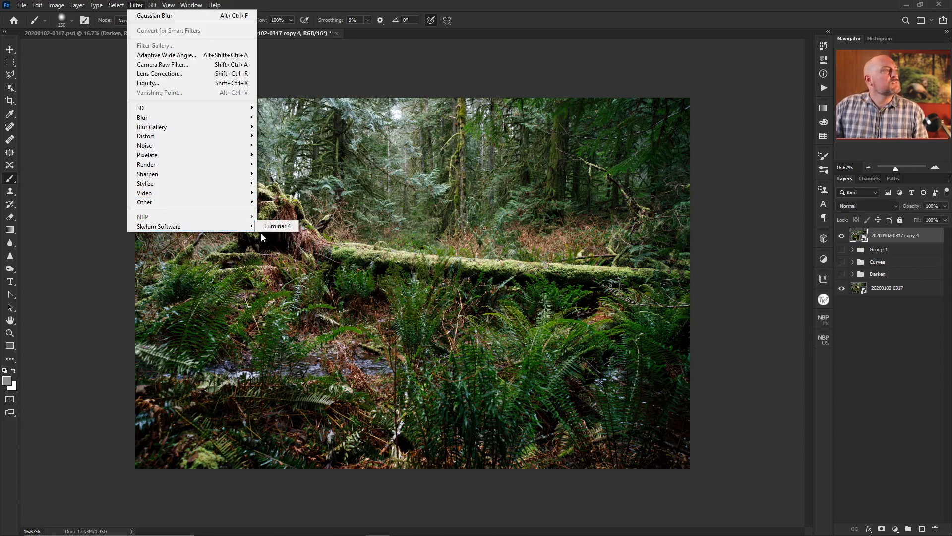
pyautogui.click(273, 228)
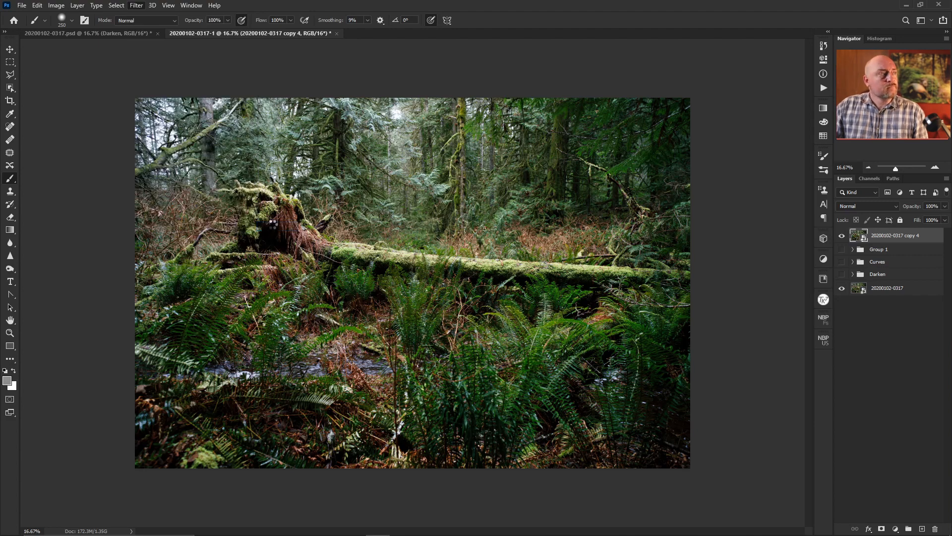
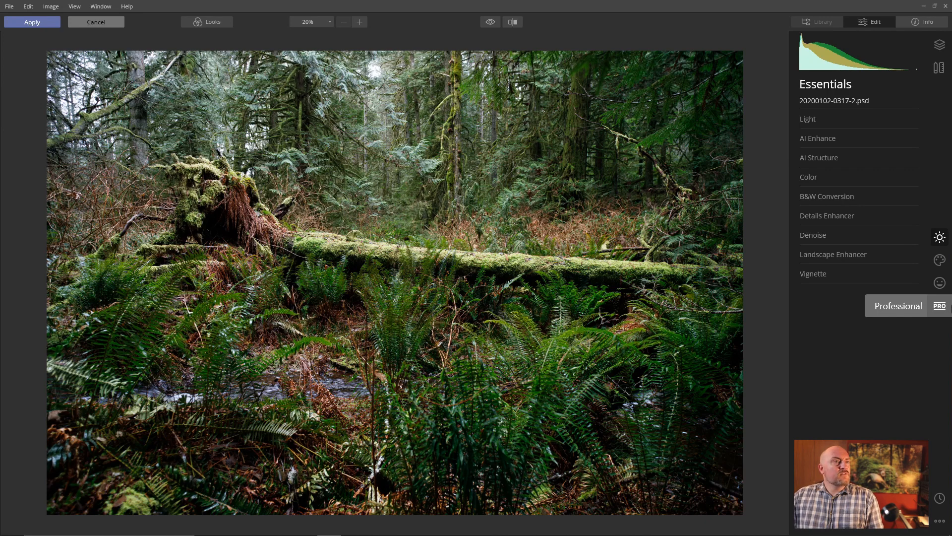
# In Luminar 4's Professional tools, set the Advanced Contrast filter's Highlights Contrast to 100.
pyautogui.click(940, 306)
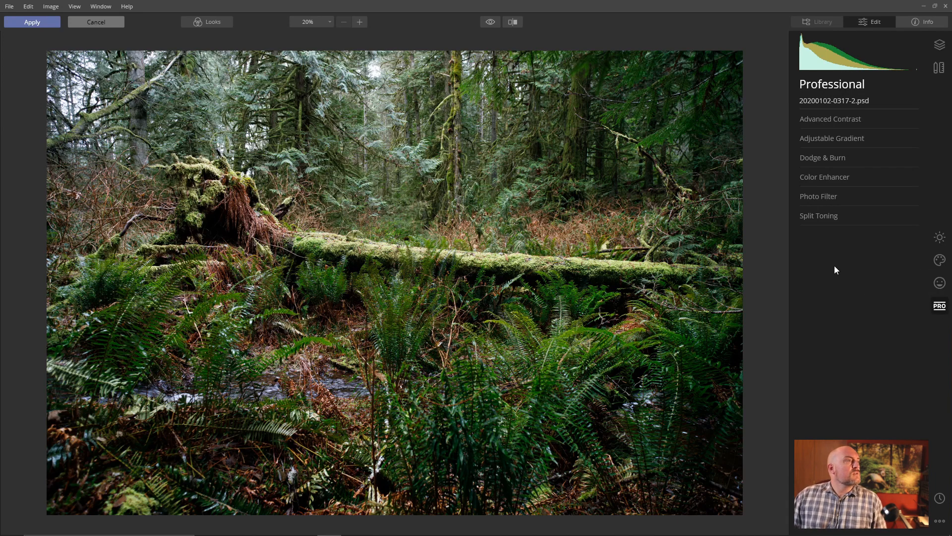
pyautogui.click(840, 119)
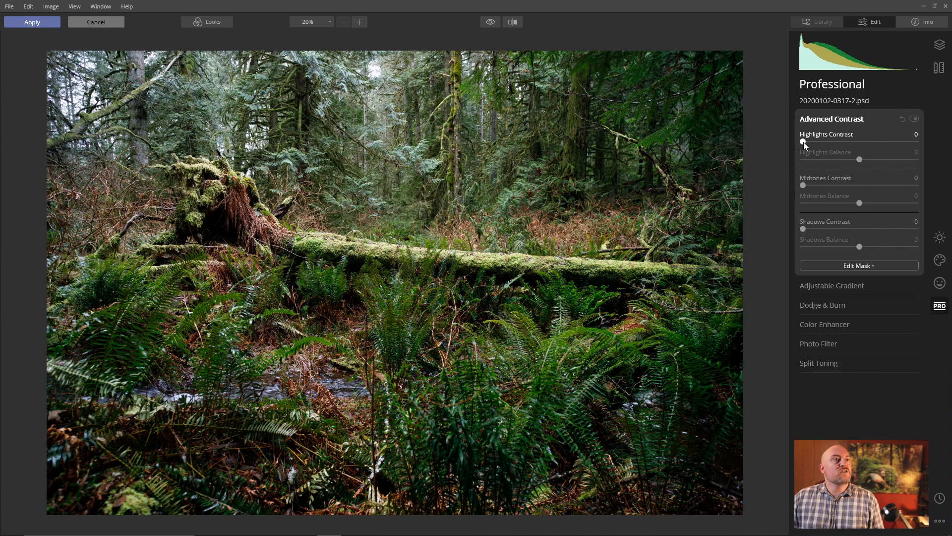
pyautogui.moveTo(803, 142); pyautogui.dragTo(827, 143)
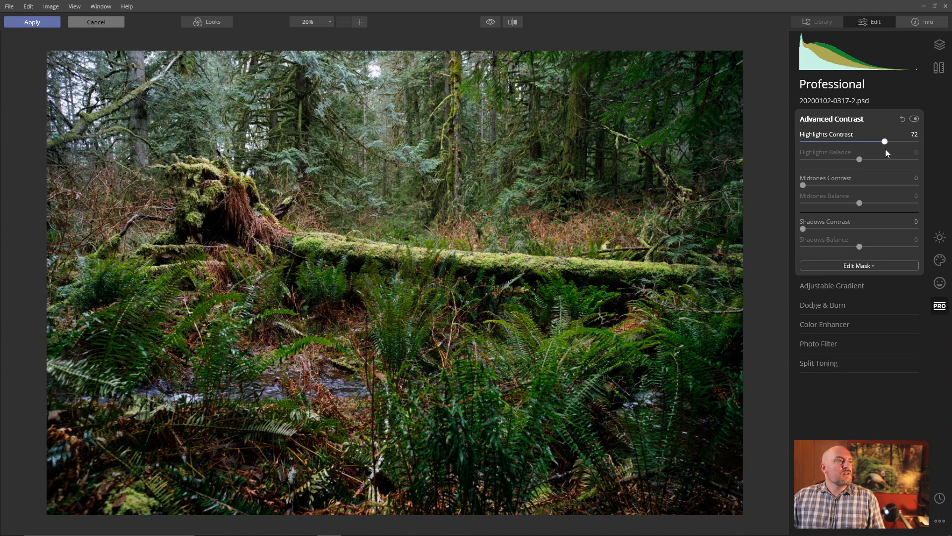
pyautogui.moveTo(885, 141); pyautogui.dragTo(932, 148)
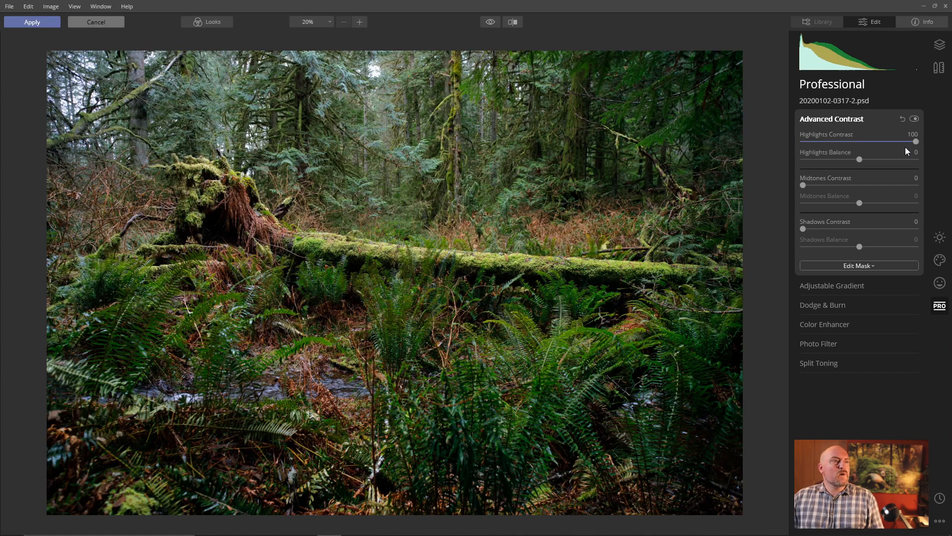
# Inspect the background trees at 100% zoom and try lowering Highlights Contrast to 46.
pyautogui.click(487, 257)
pyautogui.moveTo(508, 249); pyautogui.dragTo(570, 448)
pyautogui.moveTo(428, 231); pyautogui.dragTo(540, 349)
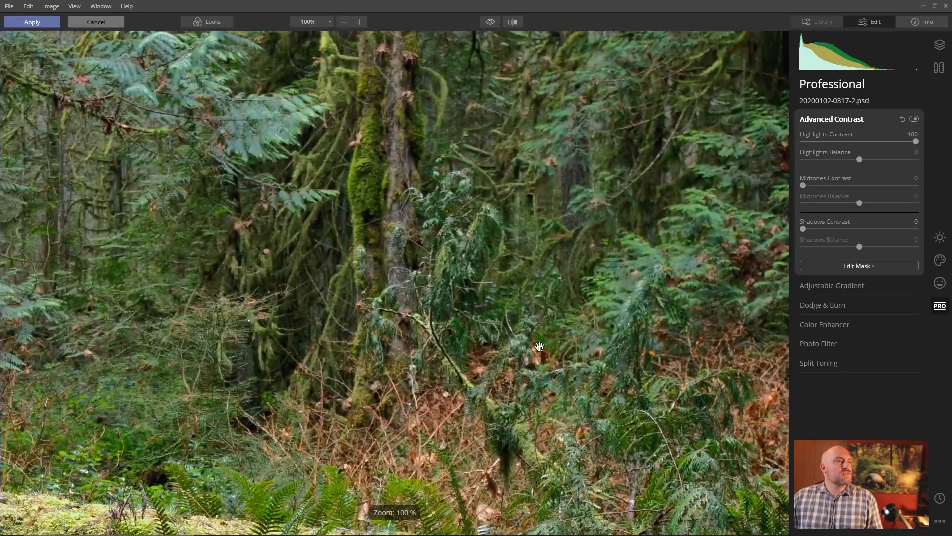
pyautogui.moveTo(481, 280); pyautogui.dragTo(593, 387)
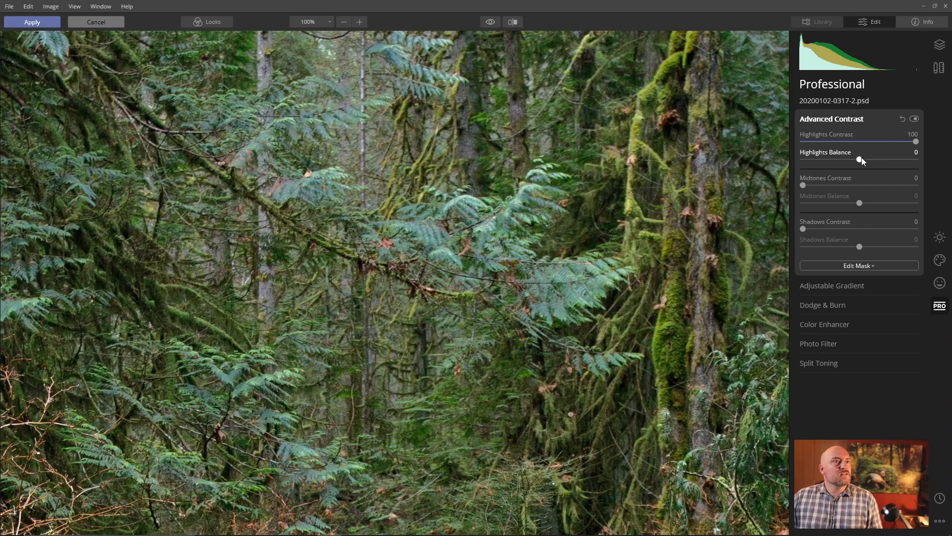
pyautogui.moveTo(858, 160)
pyautogui.mouseDown()
pyautogui.moveTo(846, 159)
pyautogui.moveTo(870, 160)
pyautogui.moveTo(853, 168)
pyautogui.moveTo(853, 142)
pyautogui.mouseUp()
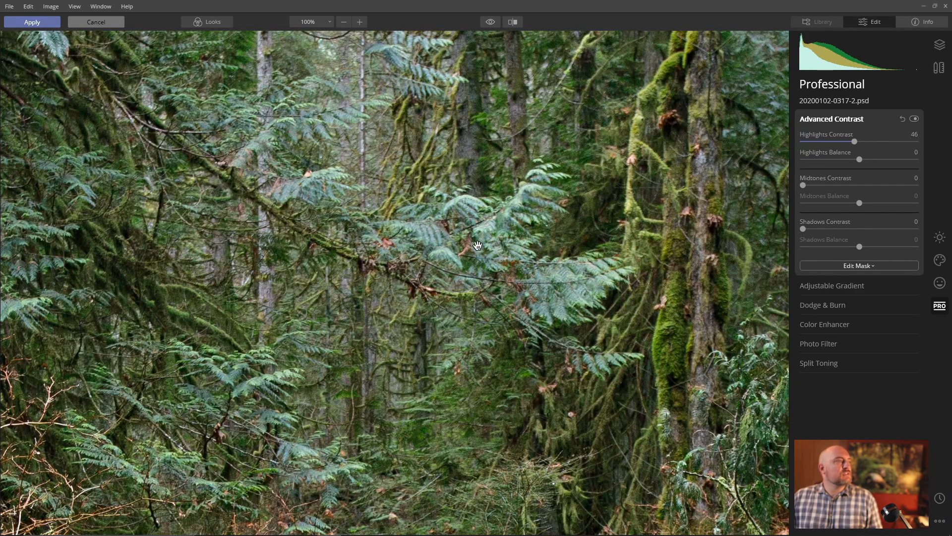
# Set Highlights Contrast back to 100 while inspecting its effect on the mossy fallen log.
pyautogui.moveTo(478, 245); pyautogui.dragTo(410, 117)
pyautogui.moveTo(464, 298); pyautogui.dragTo(427, 222)
pyautogui.moveTo(673, 262)
pyautogui.mouseDown()
pyautogui.moveTo(680, 269)
pyautogui.moveTo(658, 272)
pyautogui.mouseUp()
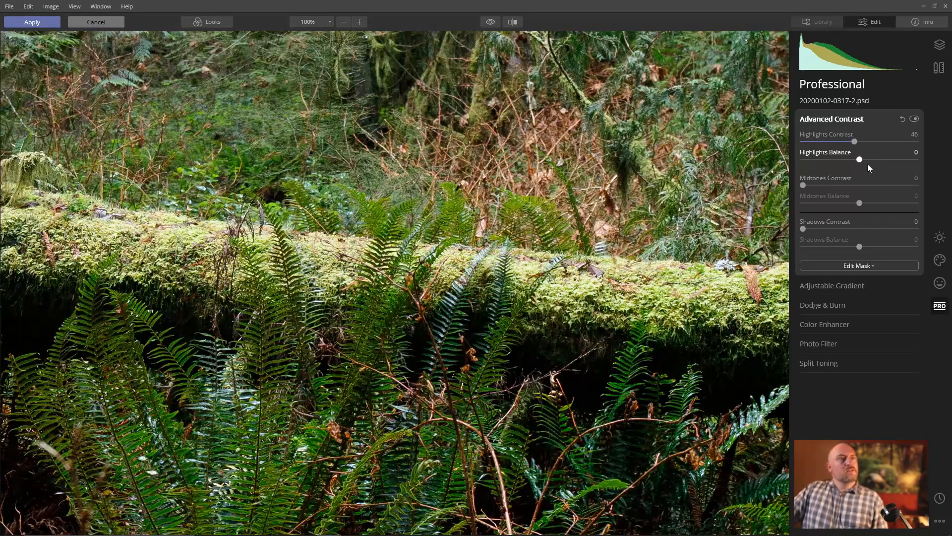
pyautogui.moveTo(855, 141); pyautogui.dragTo(944, 142)
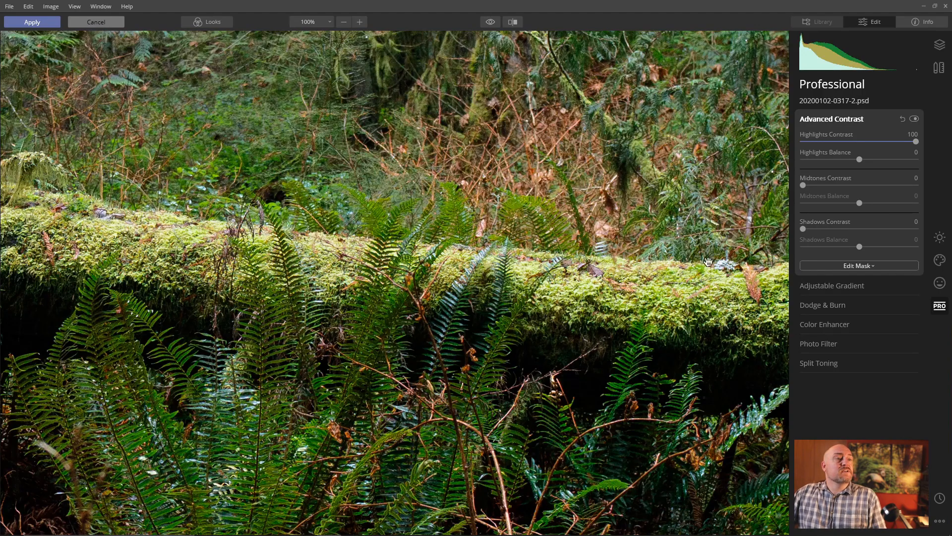
pyautogui.moveTo(98, 249); pyautogui.dragTo(461, 245)
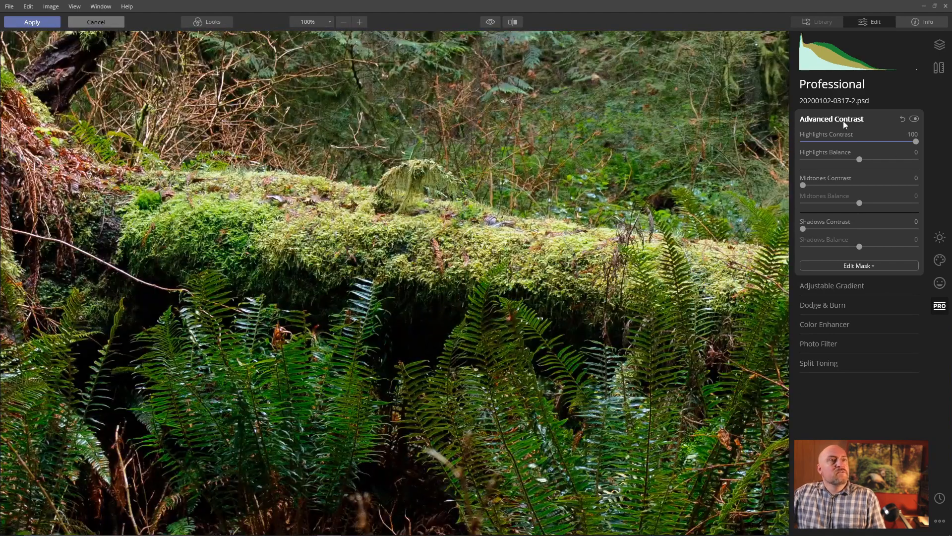
# Add a brush mask to the Advanced Contrast filter, fill it, and invert it to conceal the effect.
pyautogui.click(854, 266)
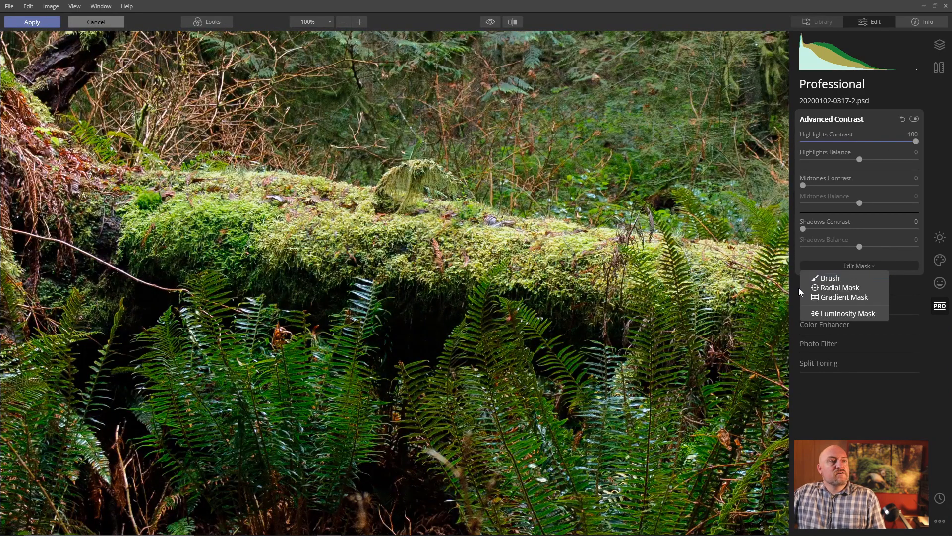
pyautogui.click(838, 279)
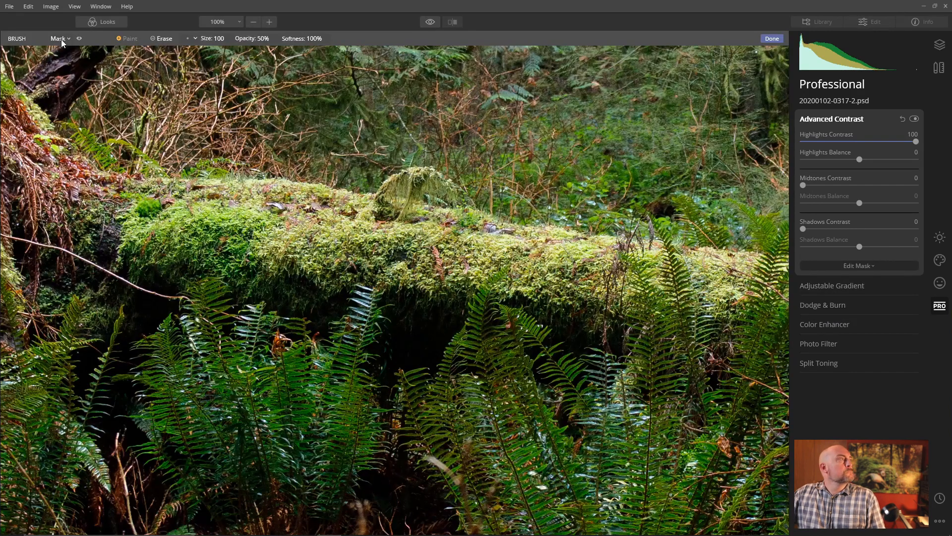
pyautogui.click(61, 40)
pyautogui.click(39, 59)
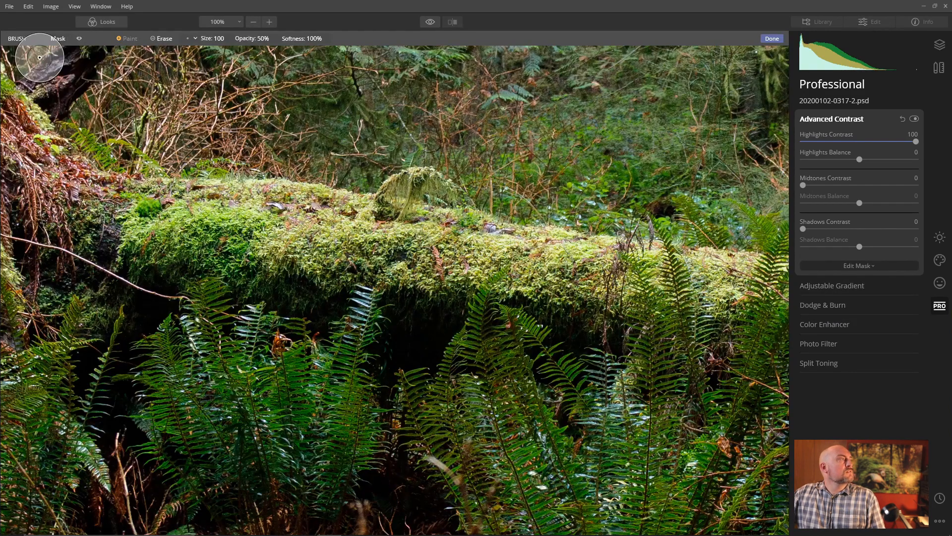
pyautogui.click(63, 39)
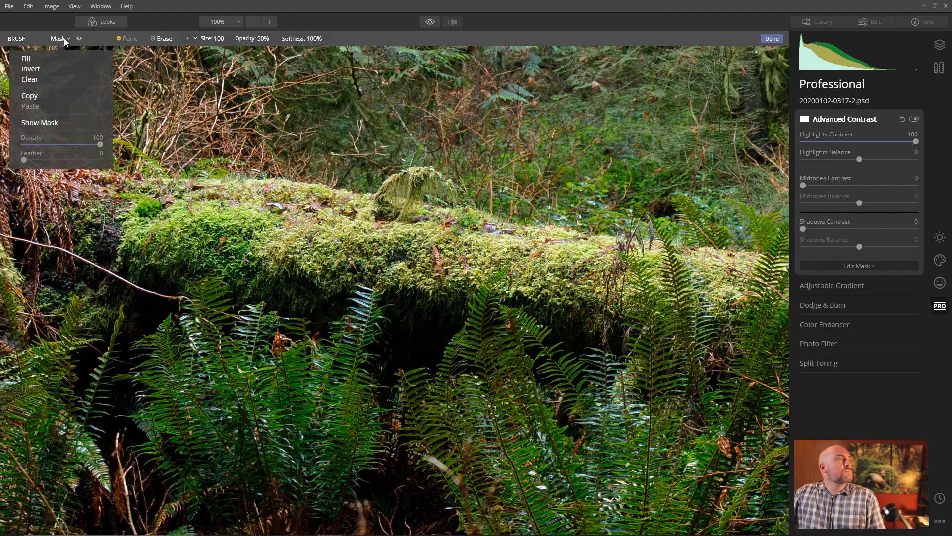
pyautogui.click(48, 70)
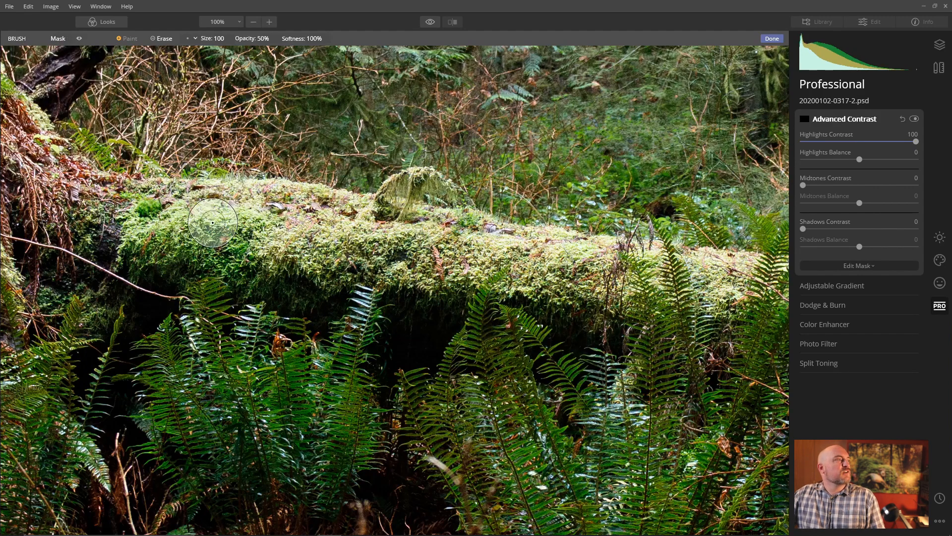
# Paint the Advanced Contrast effect along the mossy fallen log with a size 100 brush at 50% opacity and 100% softness.
pyautogui.scroll(5, 212, 222)
pyautogui.scroll(-5, 223, 222)
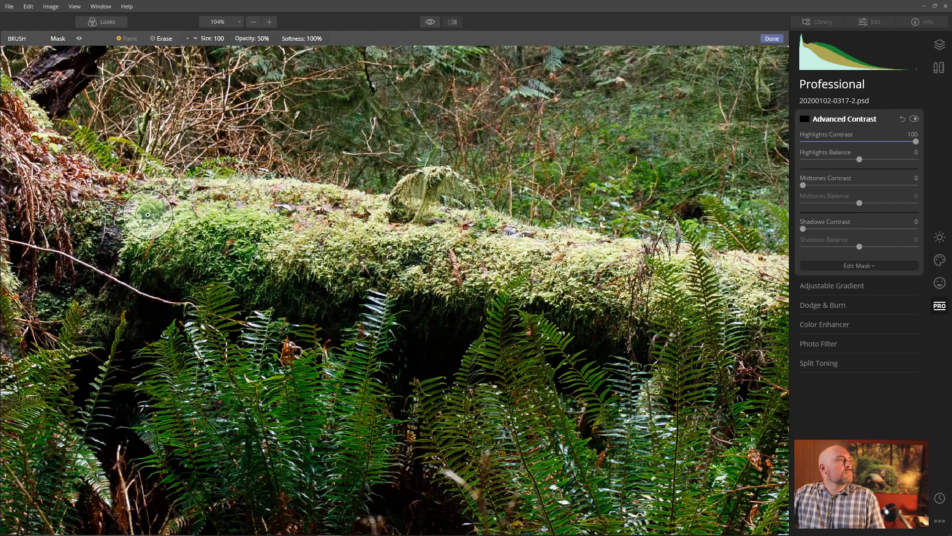
pyautogui.moveTo(148, 215)
pyautogui.mouseDown()
pyautogui.moveTo(319, 244)
pyautogui.moveTo(154, 250)
pyautogui.moveTo(137, 263)
pyautogui.moveTo(152, 199)
pyautogui.moveTo(366, 213)
pyautogui.moveTo(277, 198)
pyautogui.moveTo(383, 221)
pyautogui.moveTo(296, 255)
pyautogui.moveTo(362, 281)
pyautogui.moveTo(381, 254)
pyautogui.moveTo(441, 264)
pyautogui.moveTo(400, 222)
pyautogui.moveTo(640, 257)
pyautogui.moveTo(405, 271)
pyautogui.moveTo(474, 284)
pyautogui.moveTo(512, 258)
pyautogui.moveTo(563, 296)
pyautogui.moveTo(617, 300)
pyautogui.moveTo(630, 290)
pyautogui.moveTo(677, 305)
pyautogui.moveTo(641, 292)
pyautogui.moveTo(762, 276)
pyautogui.moveTo(751, 272)
pyautogui.moveTo(784, 278)
pyautogui.moveTo(733, 310)
pyautogui.moveTo(730, 294)
pyautogui.moveTo(759, 319)
pyautogui.mouseUp()
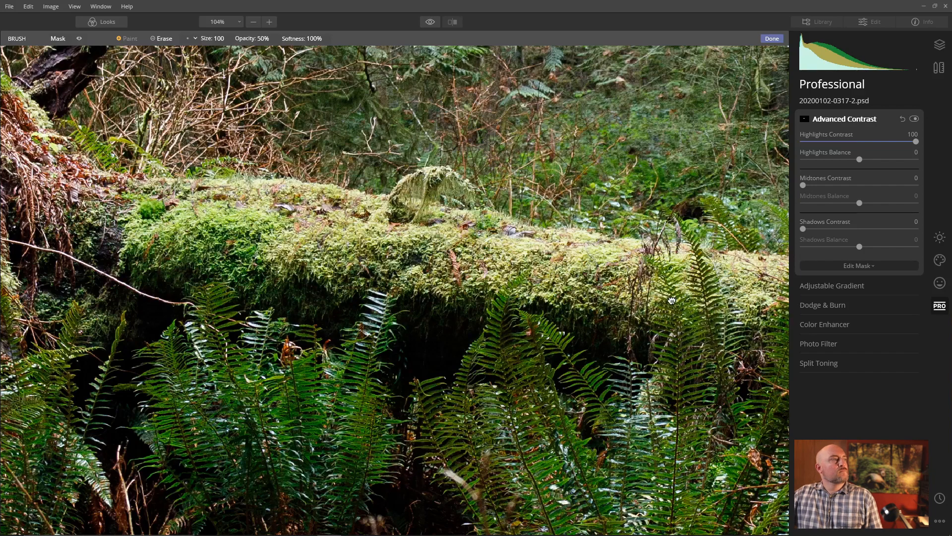
pyautogui.moveTo(672, 300); pyautogui.dragTo(193, 271)
pyautogui.moveTo(400, 251)
pyautogui.mouseDown()
pyautogui.moveTo(723, 275)
pyautogui.moveTo(472, 288)
pyautogui.moveTo(704, 302)
pyautogui.moveTo(566, 312)
pyautogui.moveTo(721, 308)
pyautogui.moveTo(776, 269)
pyautogui.moveTo(783, 332)
pyautogui.moveTo(694, 308)
pyautogui.moveTo(695, 337)
pyautogui.mouseUp()
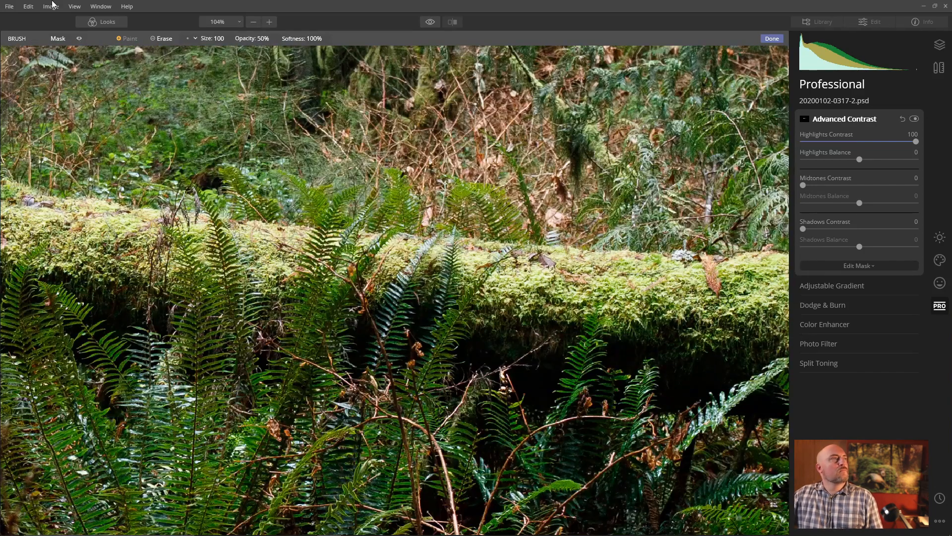
# Raise the brush opacity to 100% and paint the Advanced Contrast effect along the rest of the mossy log toward its far right end.
pyautogui.click(272, 40)
pyautogui.moveTo(270, 65)
pyautogui.mouseDown()
pyautogui.moveTo(322, 66)
pyautogui.moveTo(345, 51)
pyautogui.mouseUp()
pyautogui.moveTo(601, 286)
pyautogui.mouseDown()
pyautogui.moveTo(561, 269)
pyautogui.moveTo(777, 282)
pyautogui.moveTo(744, 283)
pyautogui.moveTo(775, 310)
pyautogui.moveTo(738, 323)
pyautogui.moveTo(568, 290)
pyautogui.moveTo(494, 295)
pyautogui.moveTo(530, 286)
pyautogui.moveTo(424, 253)
pyautogui.moveTo(370, 262)
pyautogui.moveTo(374, 275)
pyautogui.moveTo(254, 245)
pyautogui.moveTo(286, 256)
pyautogui.moveTo(109, 261)
pyautogui.moveTo(75, 233)
pyautogui.moveTo(194, 247)
pyautogui.moveTo(163, 231)
pyautogui.moveTo(47, 220)
pyautogui.mouseUp()
pyautogui.press('space')
pyautogui.moveTo(715, 261); pyautogui.dragTo(309, 222)
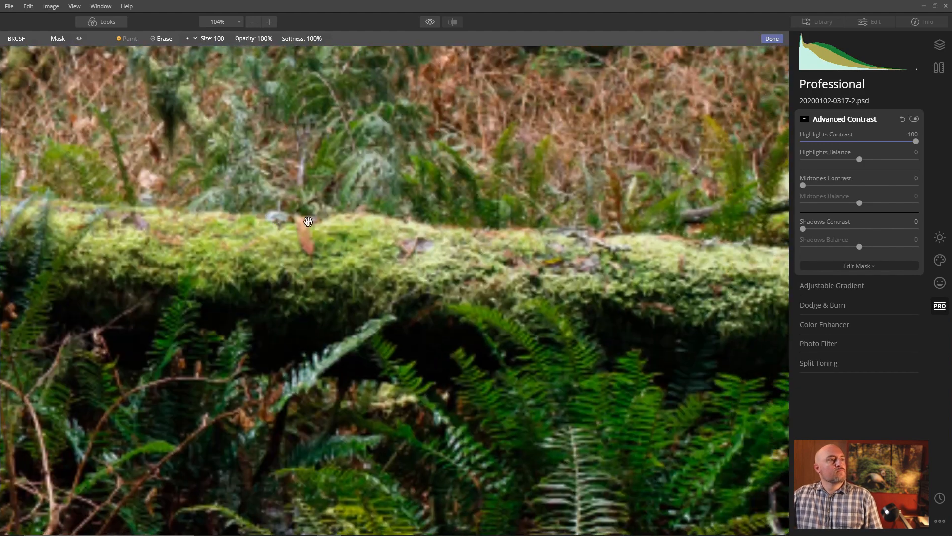
pyautogui.moveTo(369, 242)
pyautogui.mouseDown()
pyautogui.moveTo(765, 284)
pyautogui.moveTo(759, 268)
pyautogui.moveTo(562, 249)
pyautogui.moveTo(467, 252)
pyautogui.moveTo(392, 273)
pyautogui.moveTo(653, 293)
pyautogui.moveTo(764, 314)
pyautogui.moveTo(727, 273)
pyautogui.mouseUp()
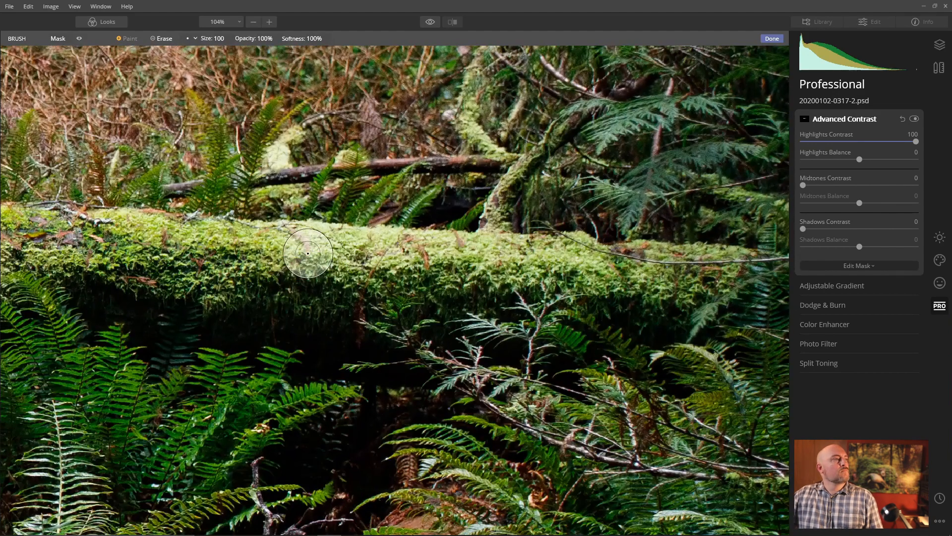
pyautogui.moveTo(15, 248)
pyautogui.mouseDown()
pyautogui.moveTo(403, 249)
pyautogui.moveTo(581, 267)
pyautogui.moveTo(314, 248)
pyautogui.moveTo(648, 270)
pyautogui.moveTo(275, 280)
pyautogui.moveTo(444, 297)
pyautogui.moveTo(718, 304)
pyautogui.moveTo(748, 272)
pyautogui.moveTo(565, 246)
pyautogui.moveTo(588, 250)
pyautogui.mouseUp()
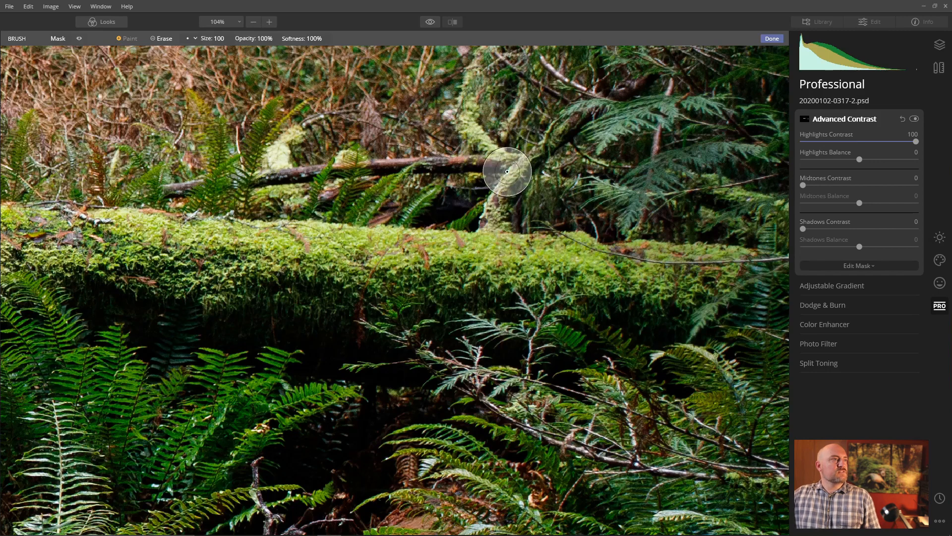
# Reduce the brush size to 62 and paint the effect onto the mossy branches and moss patches just behind the log.
pyautogui.rightClick(522, 211)
pyautogui.moveTo(514, 242); pyautogui.dragTo(511, 244)
pyautogui.moveTo(503, 200)
pyautogui.mouseDown()
pyautogui.moveTo(492, 223)
pyautogui.moveTo(536, 153)
pyautogui.moveTo(501, 154)
pyautogui.moveTo(466, 115)
pyautogui.moveTo(484, 143)
pyautogui.moveTo(459, 106)
pyautogui.moveTo(479, 49)
pyautogui.mouseUp()
pyautogui.moveTo(552, 177); pyautogui.dragTo(587, 272)
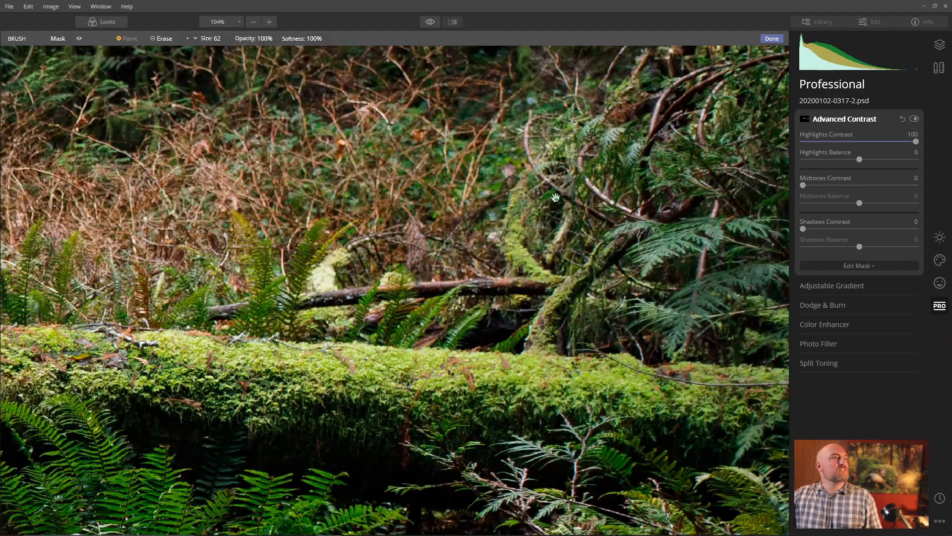
pyautogui.moveTo(556, 155)
pyautogui.mouseDown()
pyautogui.moveTo(521, 191)
pyautogui.moveTo(571, 134)
pyautogui.moveTo(601, 134)
pyautogui.moveTo(626, 164)
pyautogui.mouseUp()
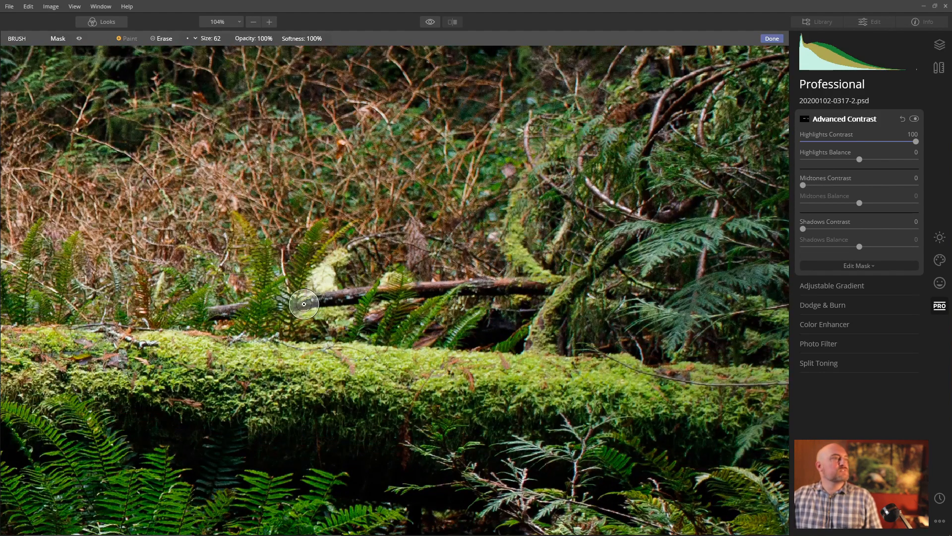
pyautogui.moveTo(307, 297)
pyautogui.mouseDown()
pyautogui.moveTo(322, 281)
pyautogui.moveTo(325, 293)
pyautogui.moveTo(339, 258)
pyautogui.moveTo(330, 277)
pyautogui.mouseUp()
pyautogui.click(394, 285)
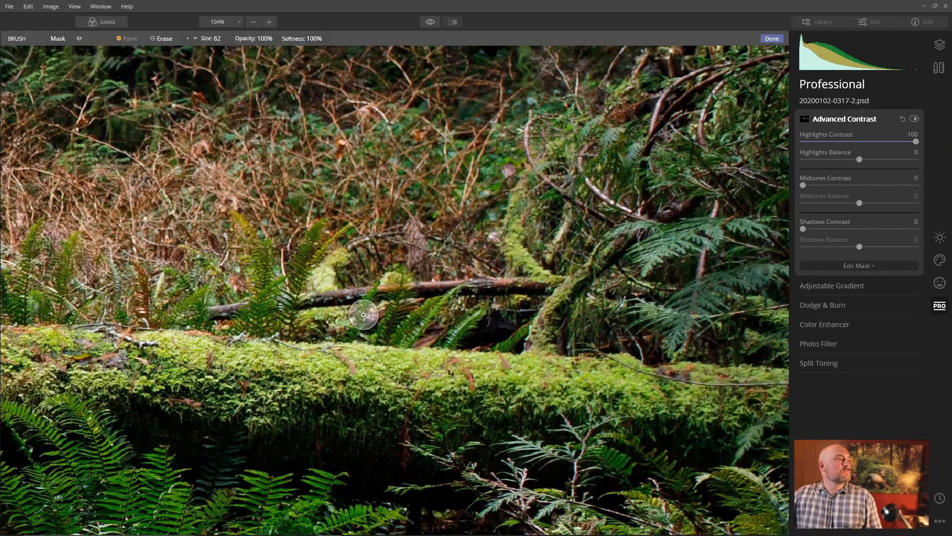
pyautogui.moveTo(317, 322); pyautogui.dragTo(372, 312)
# Check the mask overlay on the log's middle stretch and paint over its thinly covered left portion.
pyautogui.moveTo(516, 408)
pyautogui.mouseDown()
pyautogui.moveTo(349, 274)
pyautogui.moveTo(251, 287)
pyautogui.moveTo(592, 274)
pyautogui.mouseUp()
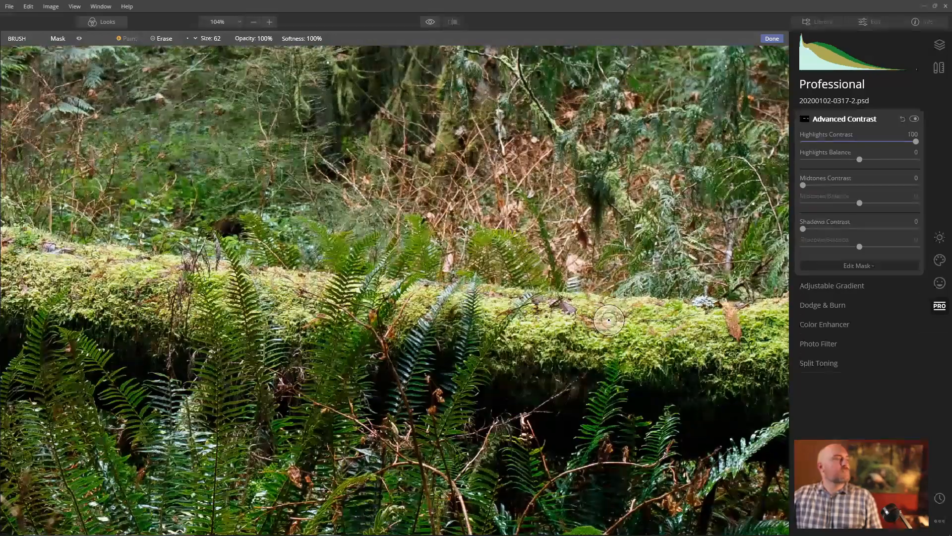
pyautogui.click(521, 338)
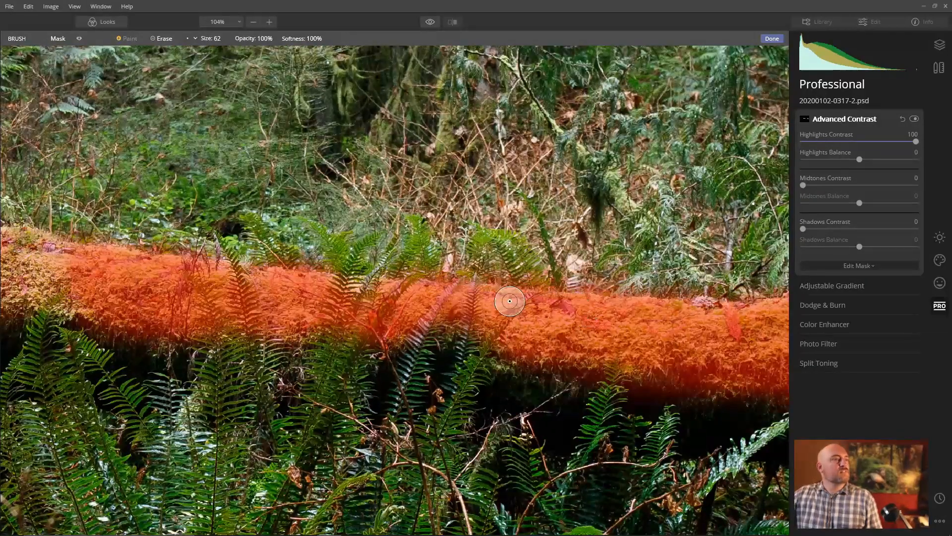
pyautogui.press('/')
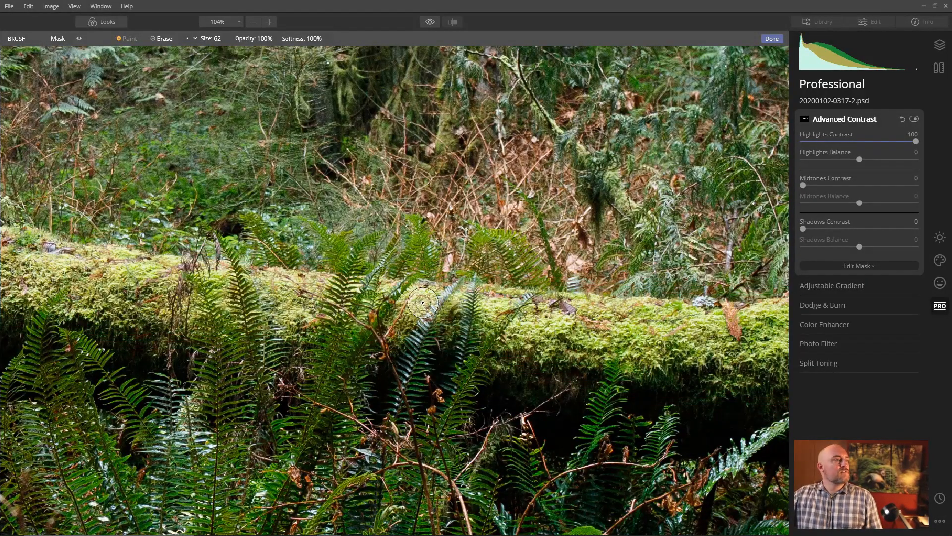
pyautogui.press('/')
pyautogui.press('/')
pyautogui.press('/')
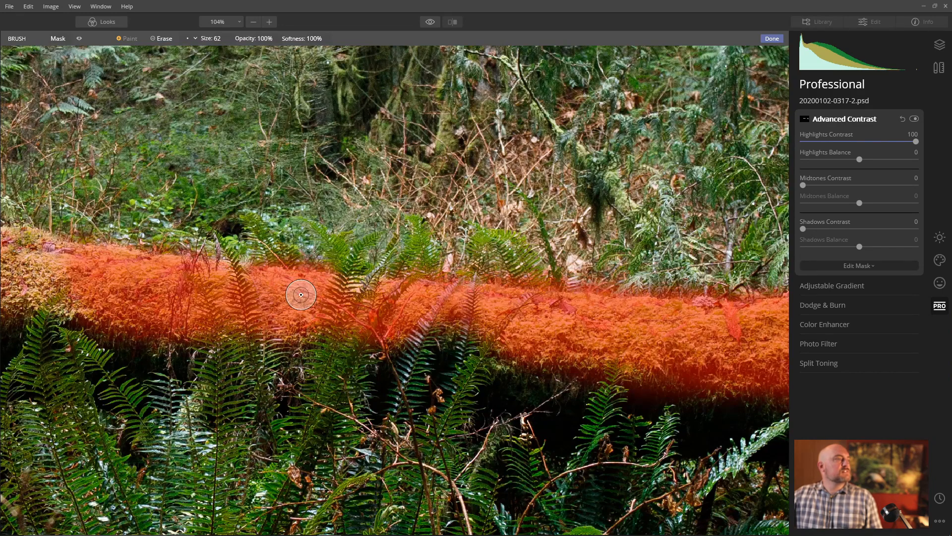
pyautogui.press('/')
pyautogui.press('/')
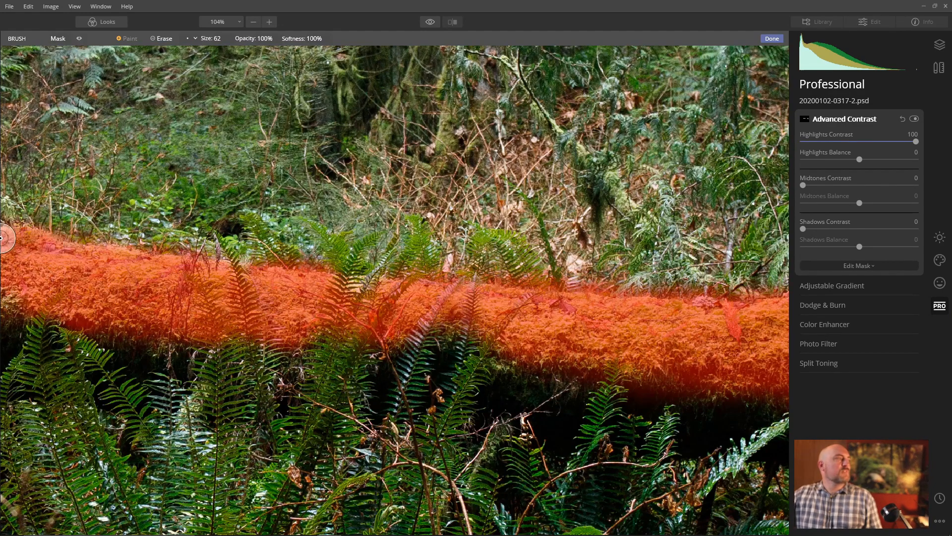
pyautogui.press('/')
# Paint the mask over the mossy hump on the log, its lower edge and the section nearest the stump.
pyautogui.moveTo(101, 285); pyautogui.dragTo(569, 365)
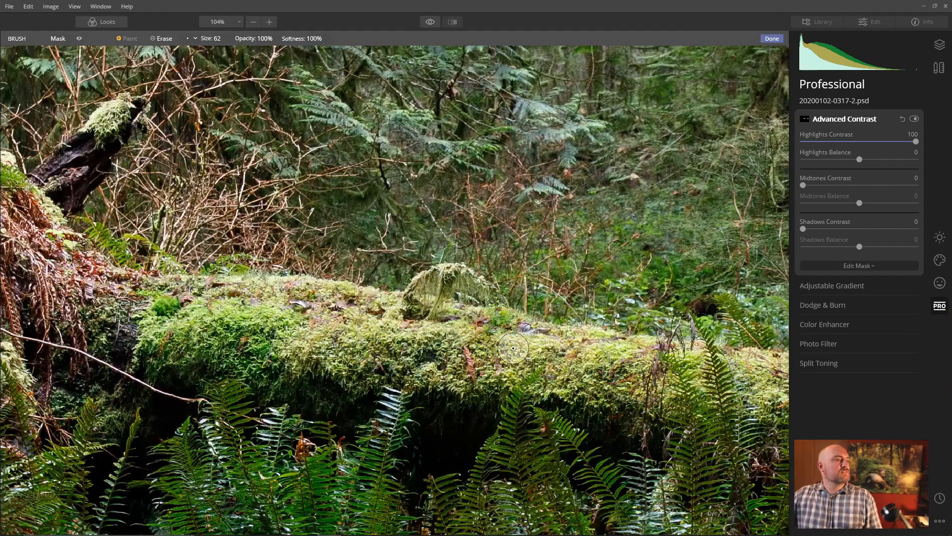
pyautogui.press('/')
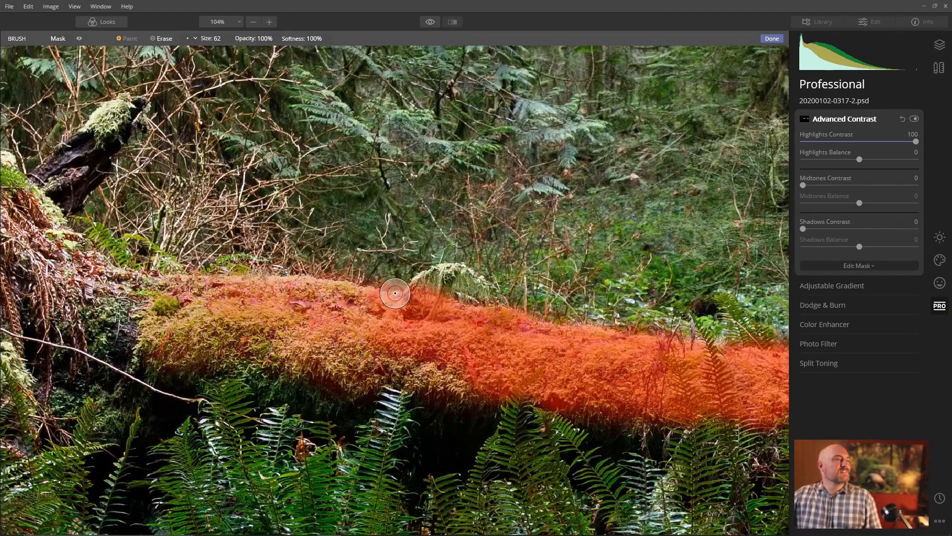
pyautogui.press('/')
pyautogui.press('/')
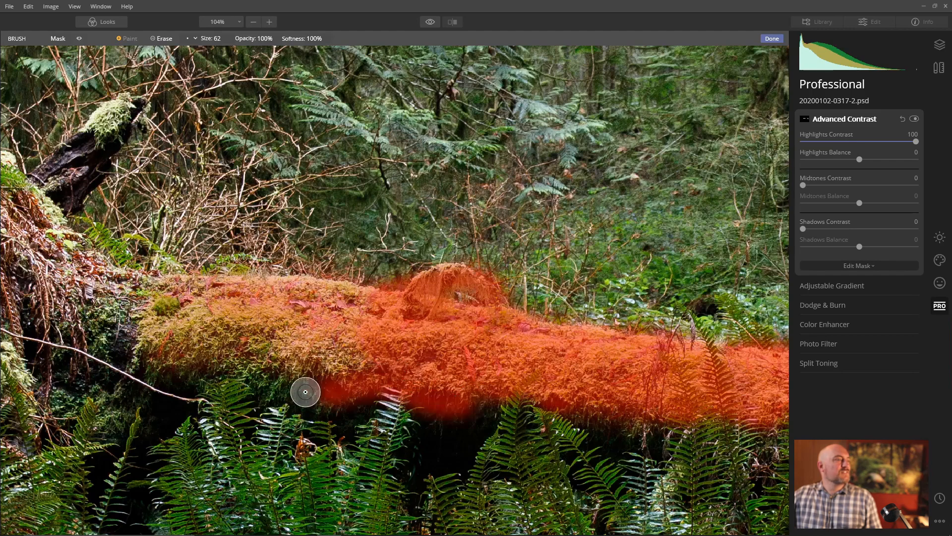
pyautogui.moveTo(159, 304)
pyautogui.mouseDown()
pyautogui.moveTo(373, 318)
pyautogui.moveTo(241, 282)
pyautogui.moveTo(141, 288)
pyautogui.mouseUp()
# Paint the effect onto the mossy tip of the broken branch and the moss at the stump's base.
pyautogui.moveTo(278, 385)
pyautogui.mouseDown()
pyautogui.moveTo(296, 363)
pyautogui.moveTo(373, 362)
pyautogui.moveTo(663, 420)
pyautogui.mouseUp()
pyautogui.press('space')
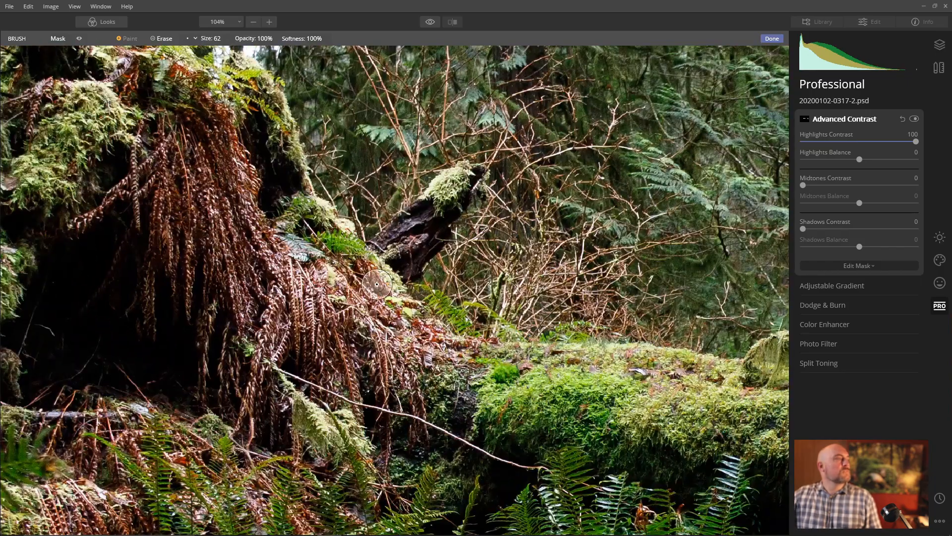
pyautogui.moveTo(376, 285); pyautogui.dragTo(397, 288)
pyautogui.moveTo(457, 179)
pyautogui.mouseDown()
pyautogui.moveTo(440, 194)
pyautogui.moveTo(449, 174)
pyautogui.moveTo(416, 189)
pyautogui.mouseUp()
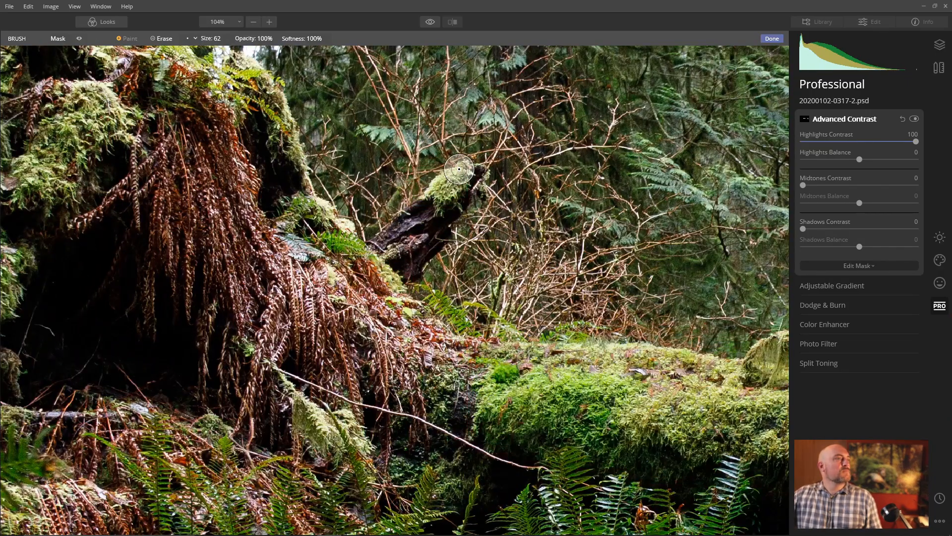
pyautogui.moveTo(322, 268); pyautogui.dragTo(333, 286)
# Paint the Advanced Contrast mask over the moss and ferns covering the top and upper arm of the uprooted stump.
pyautogui.press('space')
pyautogui.moveTo(267, 100); pyautogui.dragTo(444, 297)
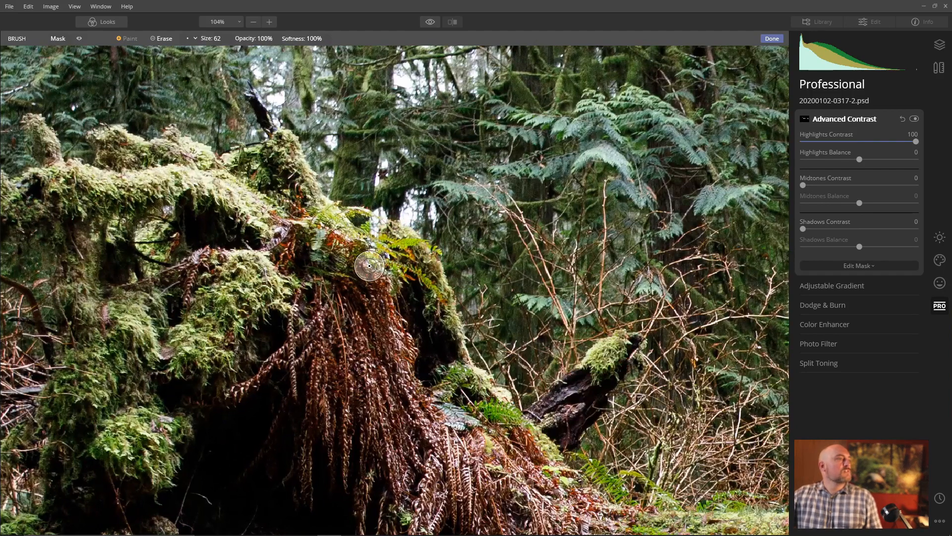
pyautogui.moveTo(369, 266)
pyautogui.mouseDown()
pyautogui.moveTo(382, 273)
pyautogui.moveTo(281, 141)
pyautogui.moveTo(308, 197)
pyautogui.mouseUp()
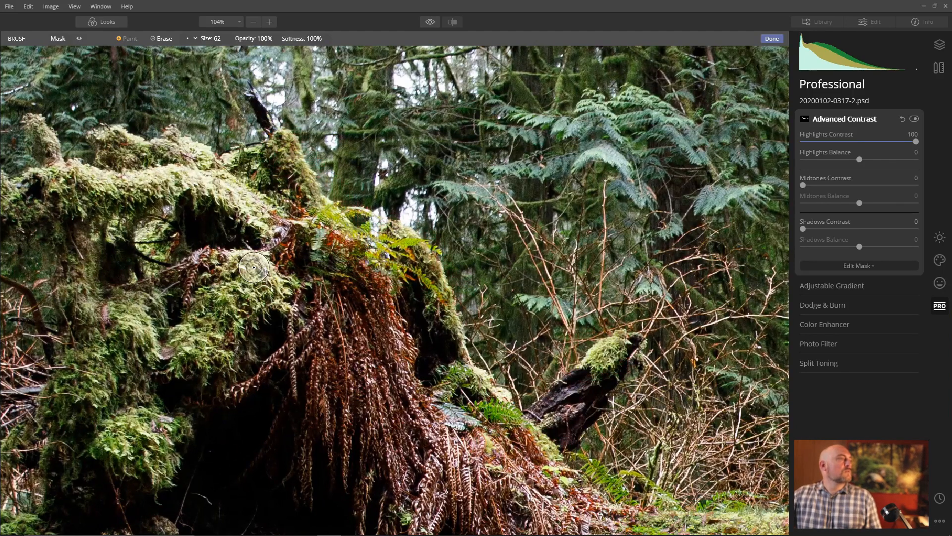
pyautogui.moveTo(280, 287)
pyautogui.mouseDown()
pyautogui.moveTo(241, 269)
pyautogui.moveTo(254, 290)
pyautogui.moveTo(217, 307)
pyautogui.moveTo(215, 289)
pyautogui.moveTo(236, 295)
pyautogui.moveTo(205, 353)
pyautogui.moveTo(184, 345)
pyautogui.moveTo(192, 356)
pyautogui.moveTo(232, 358)
pyautogui.moveTo(226, 260)
pyautogui.mouseUp()
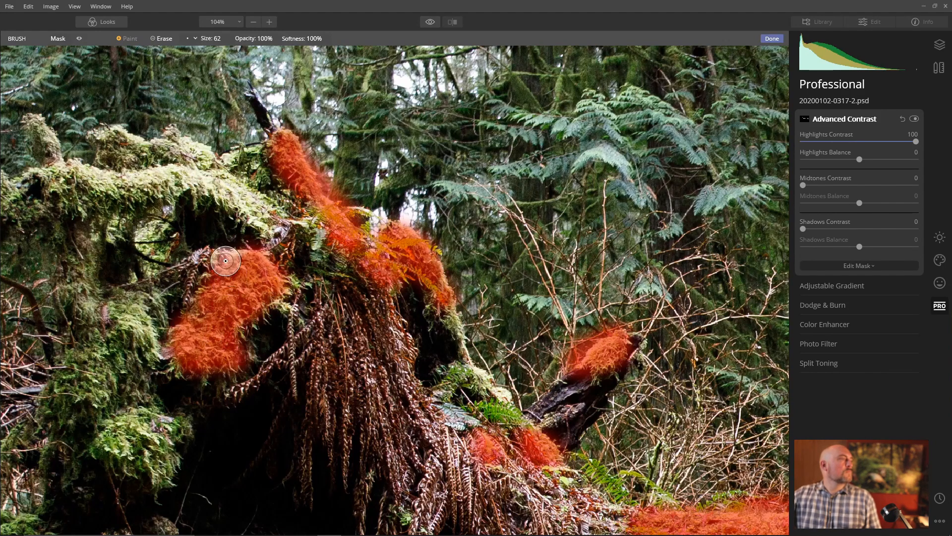
pyautogui.moveTo(263, 208)
pyautogui.mouseDown()
pyautogui.moveTo(208, 176)
pyautogui.moveTo(56, 177)
pyautogui.moveTo(60, 210)
pyautogui.mouseUp()
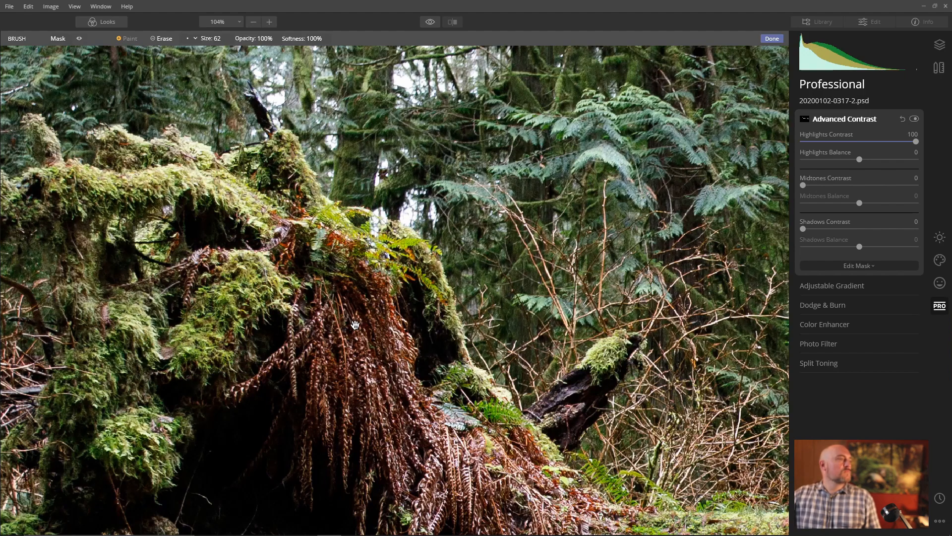
# Fit the whole photo in view and compare it with the Advanced Contrast filter off and on.
pyautogui.hotkey('ctrl', '0')
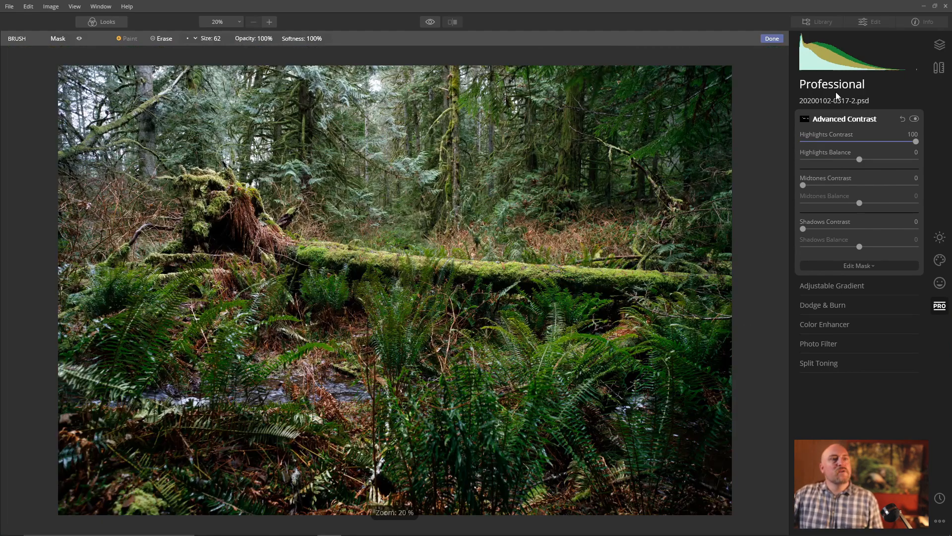
pyautogui.click(914, 119)
pyautogui.click(915, 118)
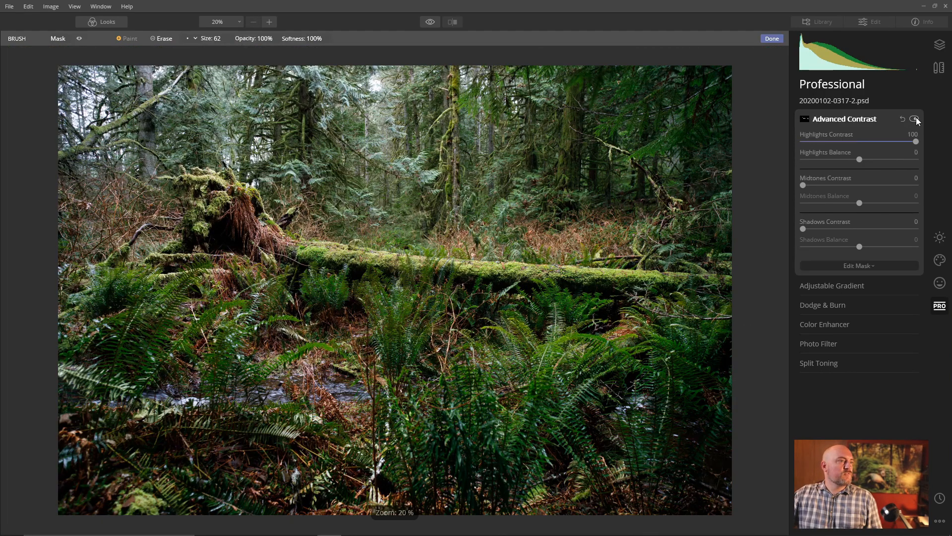
pyautogui.click(914, 118)
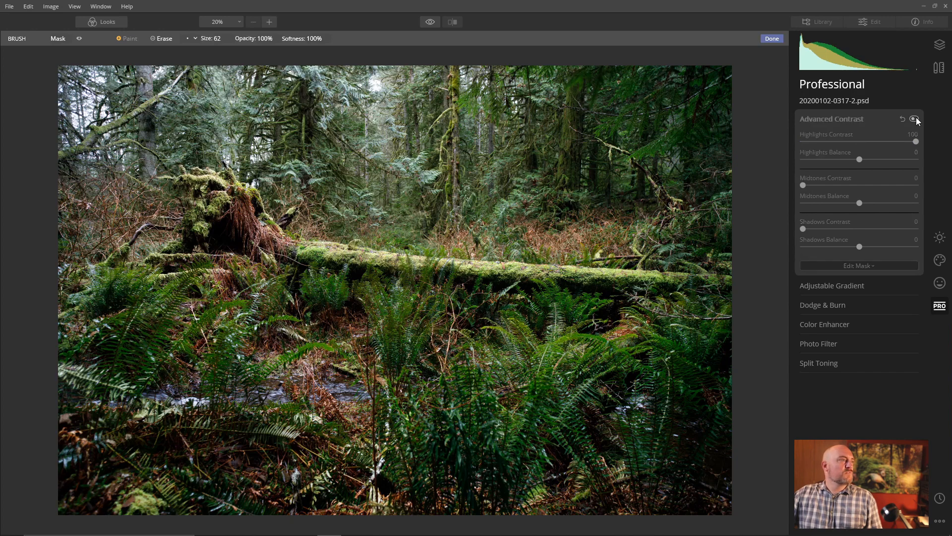
pyautogui.click(914, 118)
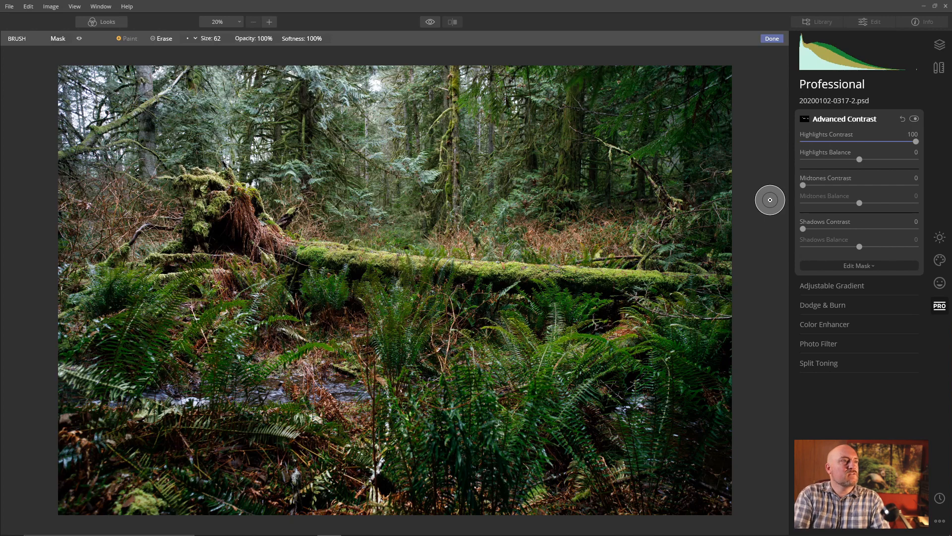
# Brush the Advanced Contrast effect over the reddish undergrowth behind the fallen log, using size 62 at 100% opacity.
pyautogui.moveTo(548, 240)
pyautogui.mouseDown()
pyautogui.moveTo(531, 234)
pyautogui.moveTo(609, 228)
pyautogui.mouseUp()
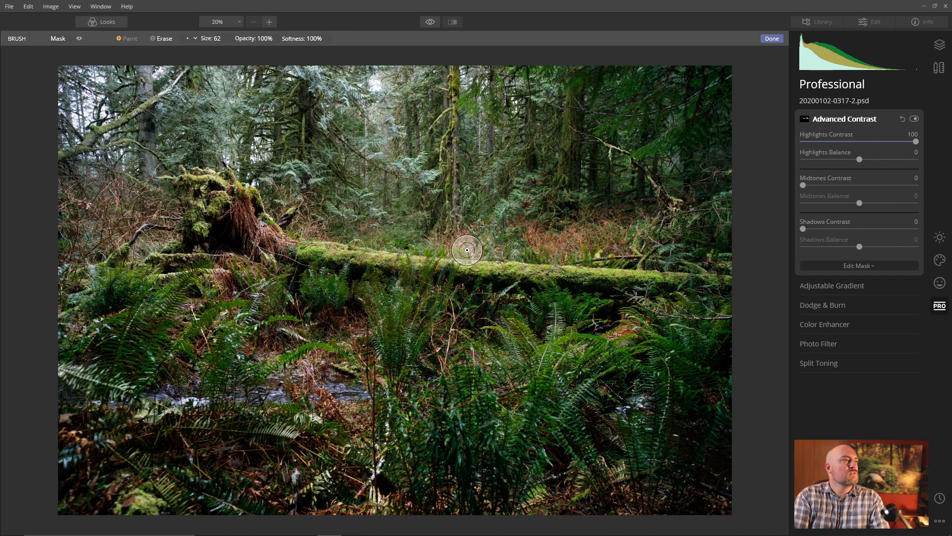
pyautogui.moveTo(463, 246)
pyautogui.mouseDown()
pyautogui.moveTo(498, 248)
pyautogui.moveTo(535, 189)
pyautogui.moveTo(557, 208)
pyautogui.mouseUp()
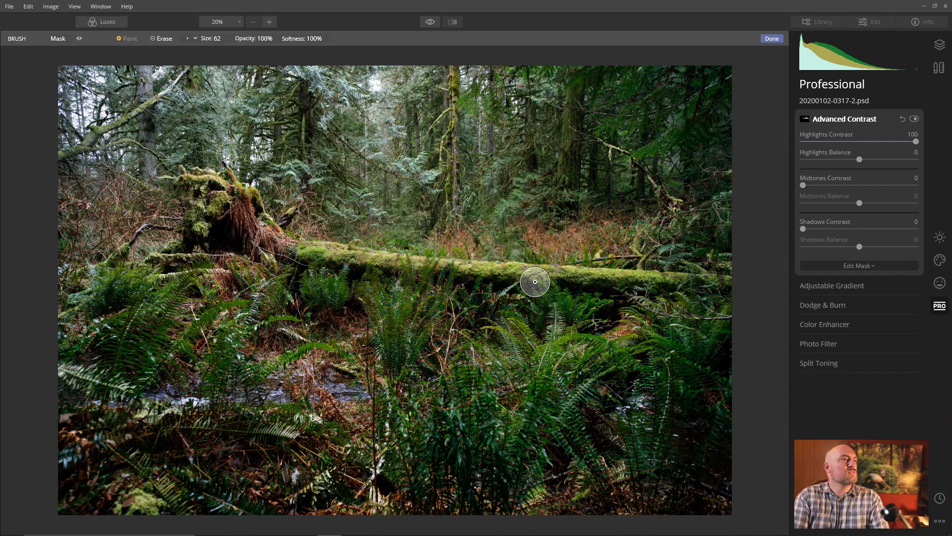
pyautogui.moveTo(506, 252)
pyautogui.mouseDown()
pyautogui.moveTo(501, 262)
pyautogui.moveTo(530, 266)
pyautogui.mouseUp()
pyautogui.moveTo(406, 240); pyautogui.dragTo(336, 221)
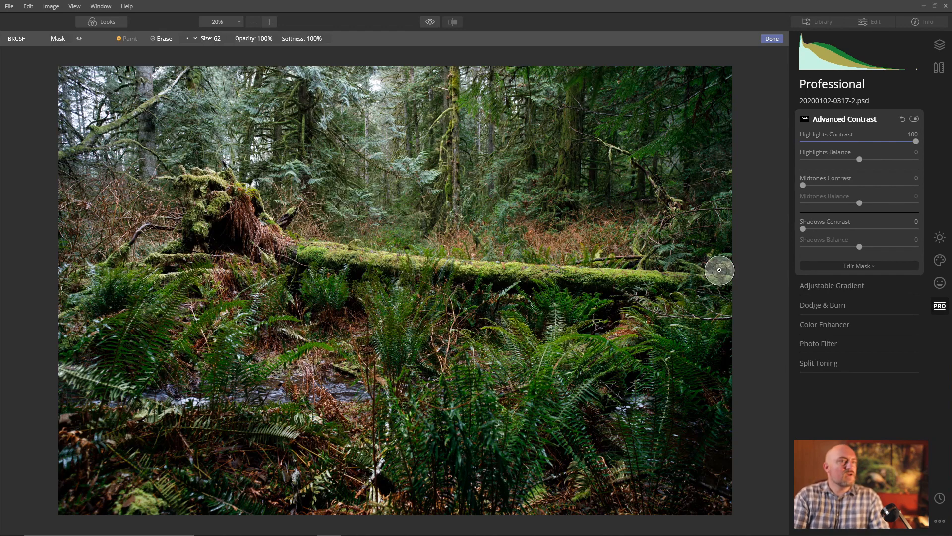
# Brush the effect over the green ferns in front of the log, working in close at 100% zoom.
pyautogui.moveTo(556, 310)
pyautogui.mouseDown()
pyautogui.moveTo(573, 300)
pyautogui.moveTo(560, 357)
pyautogui.mouseUp()
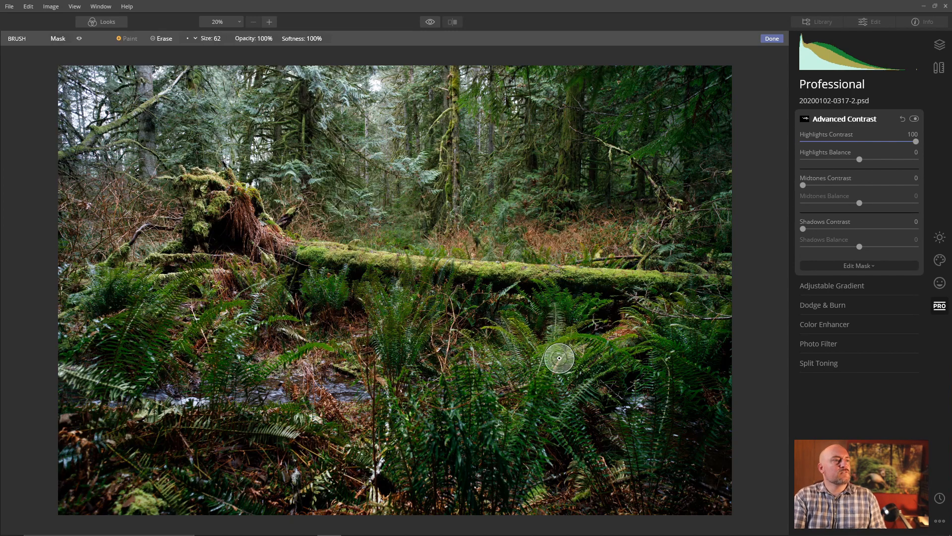
pyautogui.click(556, 326)
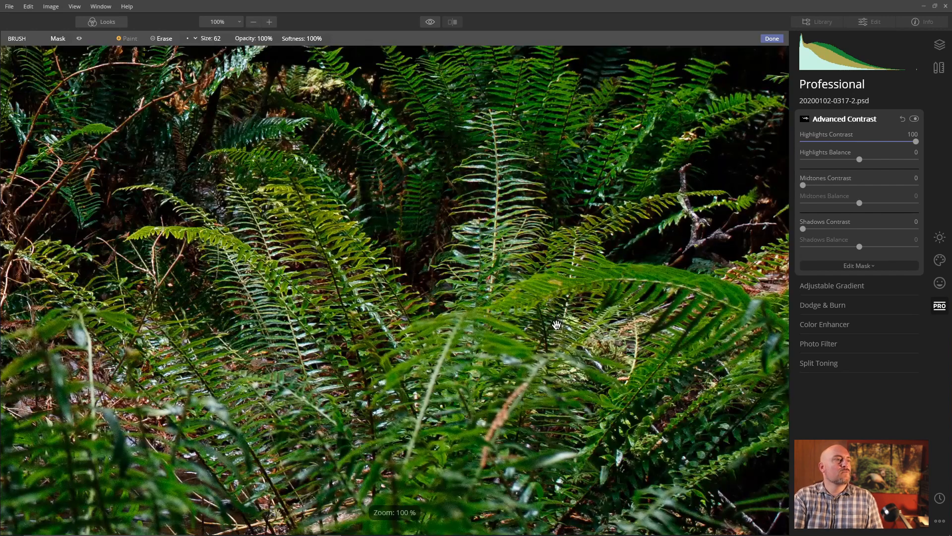
pyautogui.moveTo(520, 232)
pyautogui.mouseDown()
pyautogui.moveTo(510, 152)
pyautogui.moveTo(514, 196)
pyautogui.moveTo(486, 179)
pyautogui.moveTo(469, 199)
pyautogui.moveTo(530, 149)
pyautogui.mouseUp()
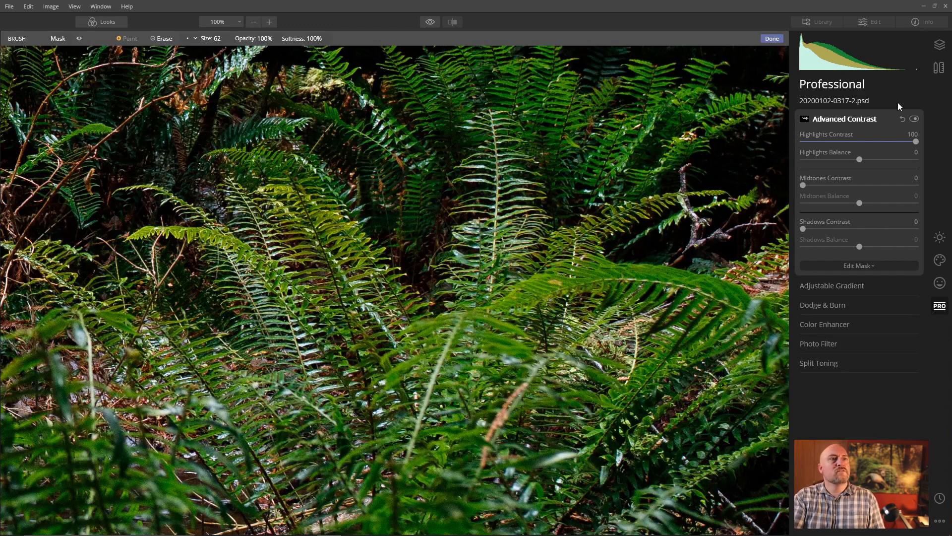
# Switch the Advanced Contrast filter off and on repeatedly to compare its effect on the foreground ferns.
pyautogui.click(916, 119)
pyautogui.click(917, 117)
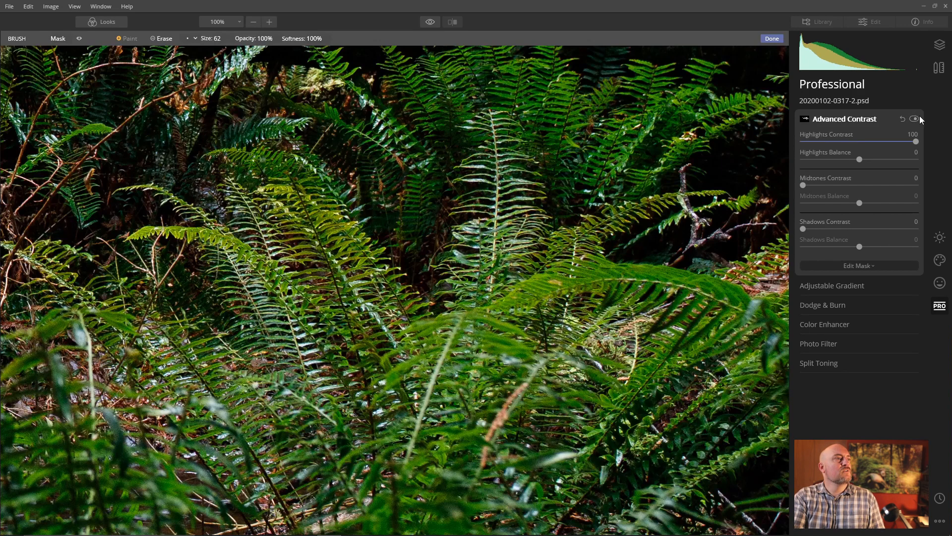
pyautogui.click(920, 115)
pyautogui.click(915, 119)
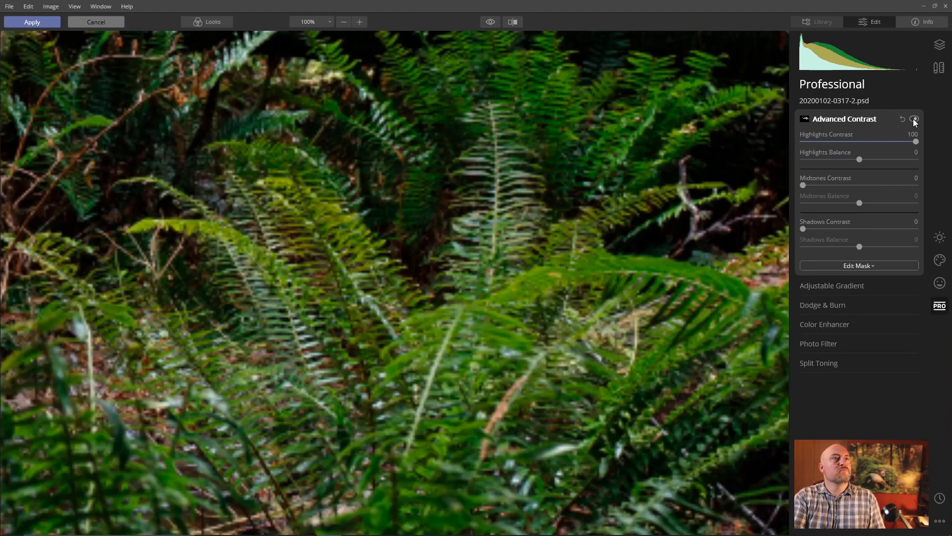
pyautogui.click(914, 119)
pyautogui.click(914, 118)
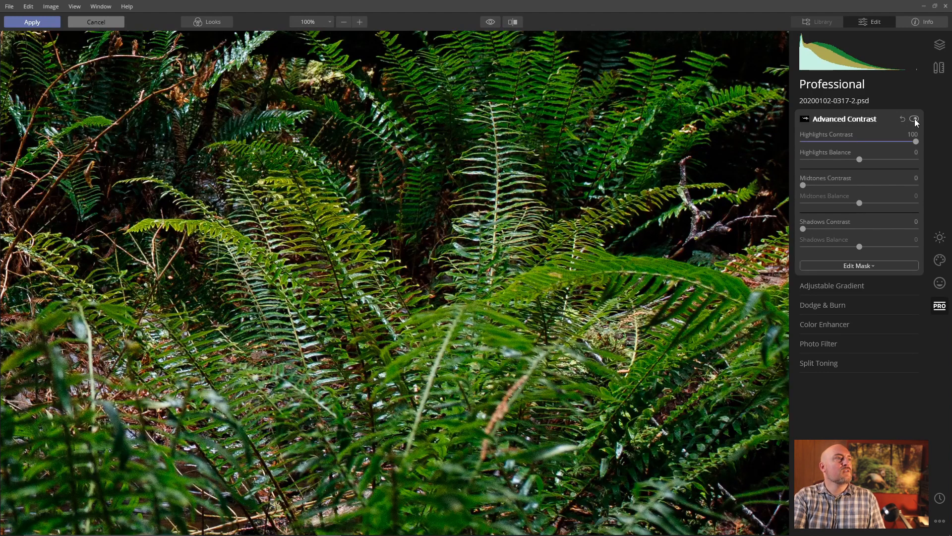
pyautogui.click(915, 118)
pyautogui.click(915, 118)
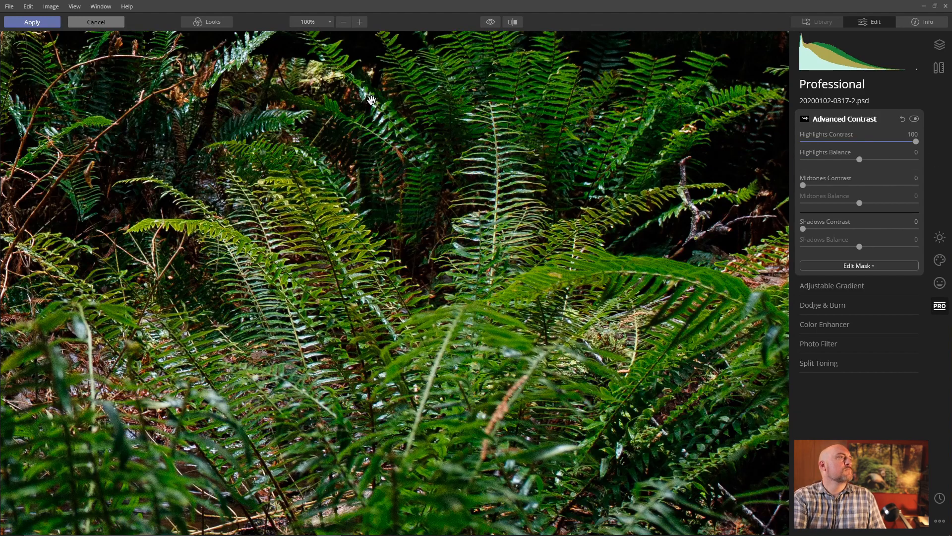
pyautogui.scroll(-5, 377, 107)
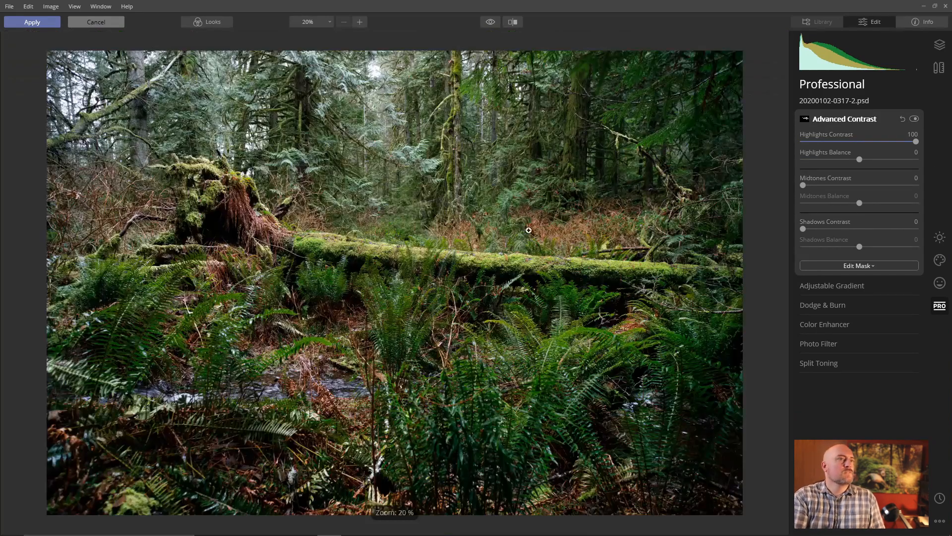
# Brush the Advanced Contrast effect over the ferns in front of the log's right half, using size 53 at 51% opacity.
pyautogui.click(856, 267)
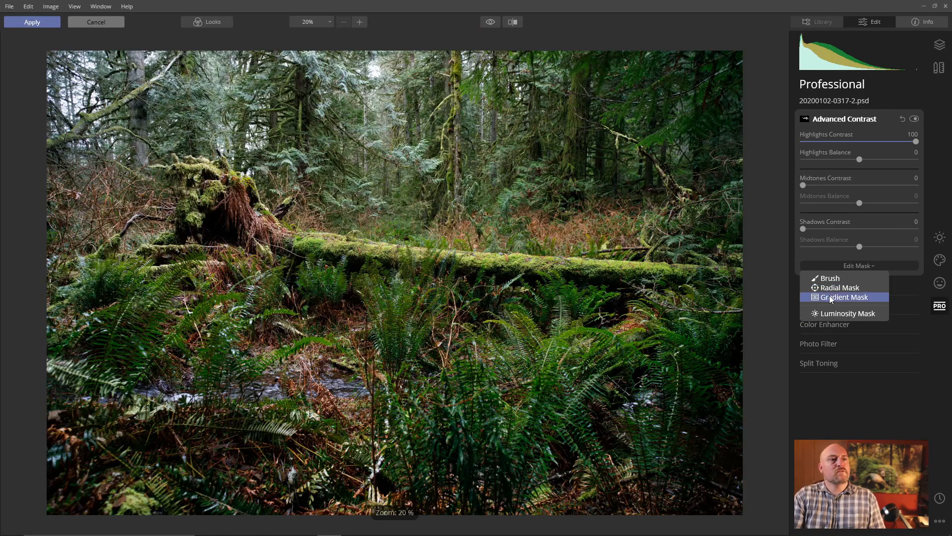
pyautogui.click(829, 279)
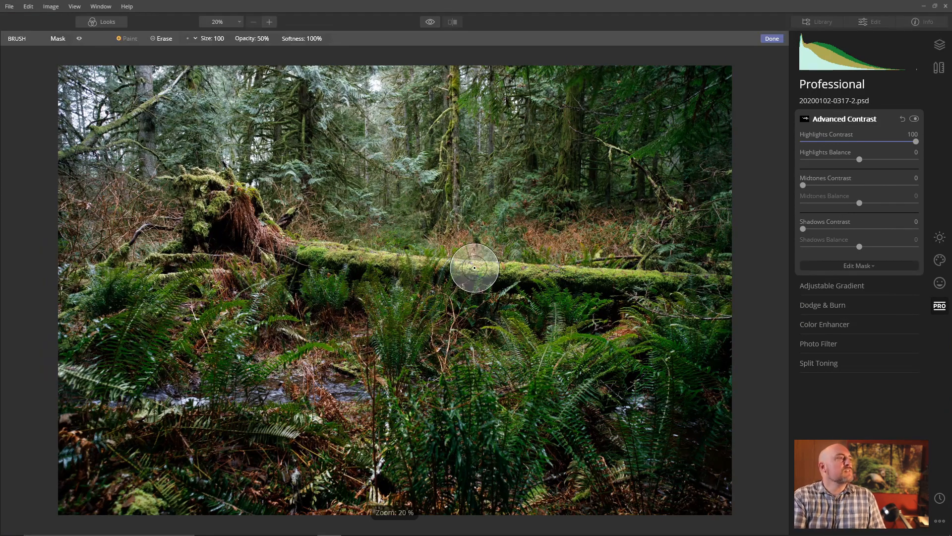
pyautogui.click(269, 39)
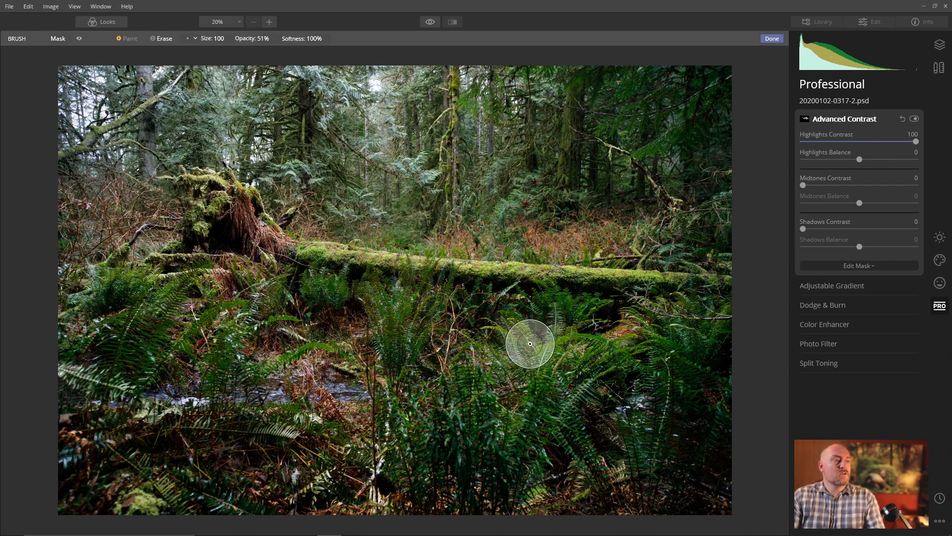
pyautogui.scroll(1, 530, 343)
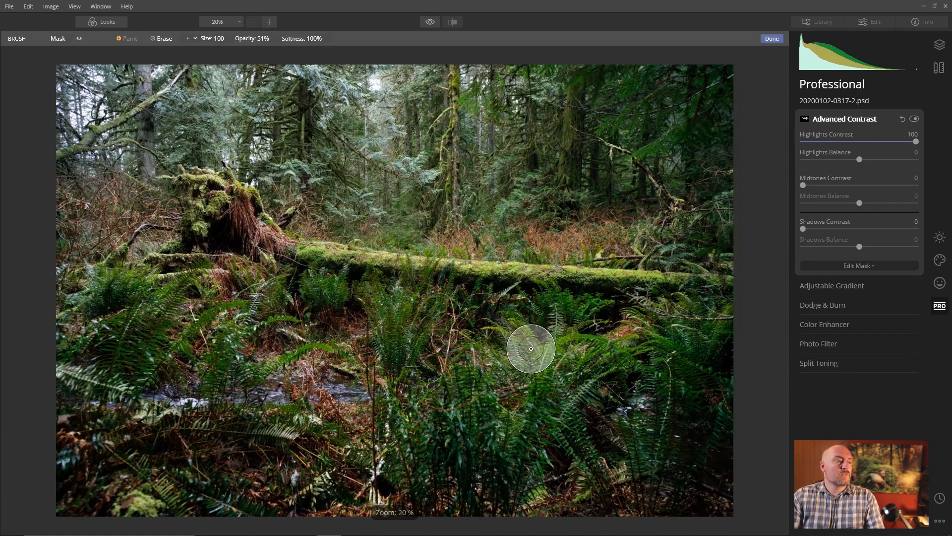
pyautogui.rightClick(539, 347)
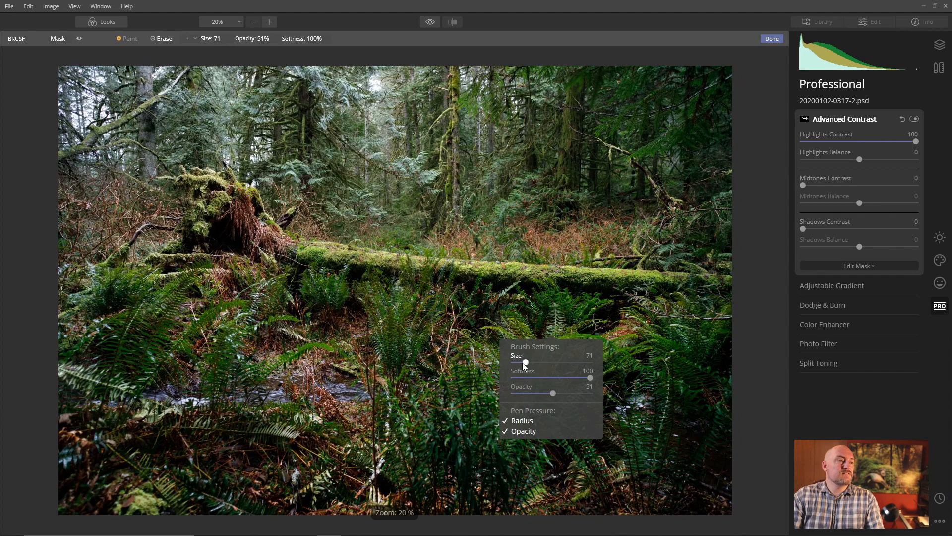
pyautogui.moveTo(522, 362); pyautogui.dragTo(518, 362)
pyautogui.moveTo(554, 315)
pyautogui.mouseDown()
pyautogui.moveTo(551, 344)
pyautogui.moveTo(560, 337)
pyautogui.moveTo(585, 347)
pyautogui.mouseUp()
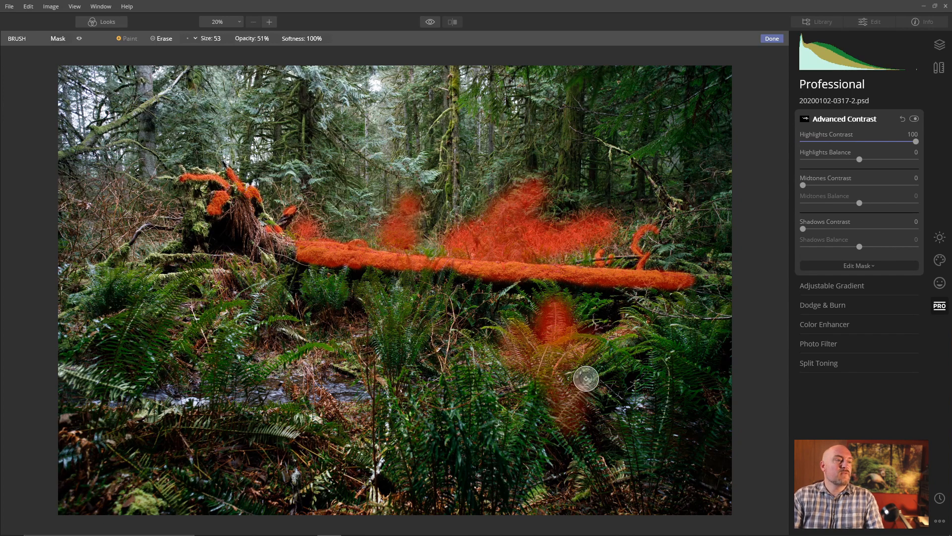
pyautogui.moveTo(599, 459); pyautogui.dragTo(617, 399)
pyautogui.moveTo(678, 328); pyautogui.dragTo(718, 315)
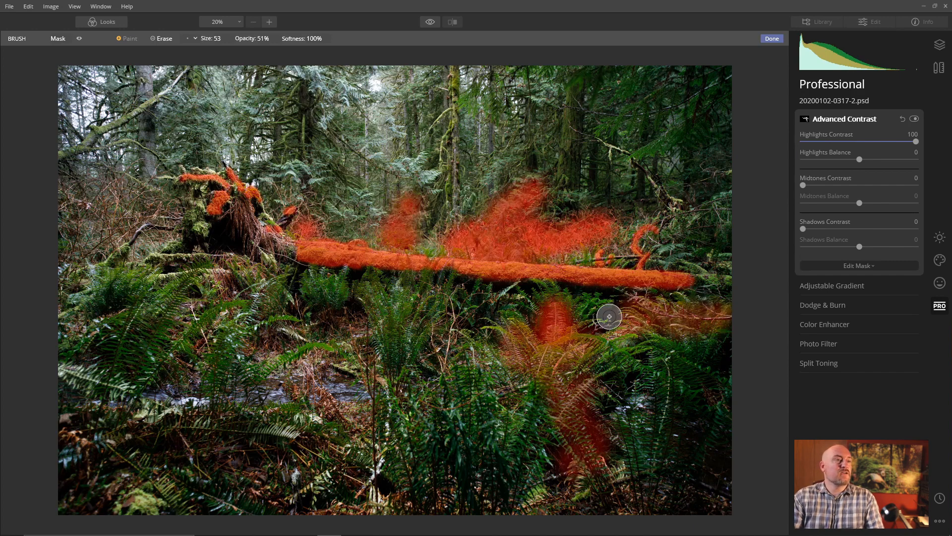
pyautogui.moveTo(609, 317)
pyautogui.mouseDown()
pyautogui.moveTo(509, 330)
pyautogui.moveTo(512, 286)
pyautogui.moveTo(551, 306)
pyautogui.moveTo(483, 297)
pyautogui.mouseUp()
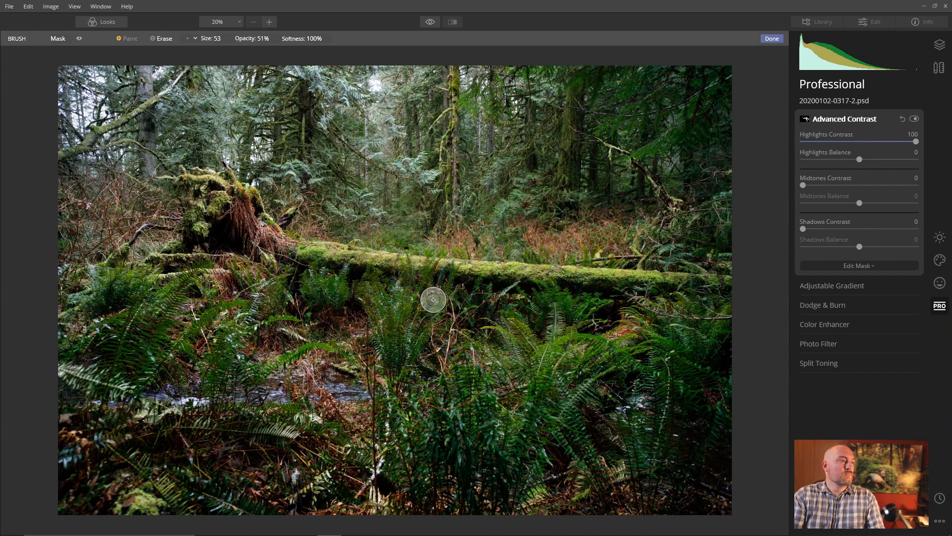
# Brush the effect over the ferns and undergrowth in front of the log's left end and the upturned roots.
pyautogui.moveTo(388, 316)
pyautogui.mouseDown()
pyautogui.moveTo(389, 290)
pyautogui.moveTo(360, 329)
pyautogui.mouseUp()
pyautogui.moveTo(339, 265); pyautogui.dragTo(331, 287)
pyautogui.moveTo(265, 292)
pyautogui.mouseDown()
pyautogui.moveTo(233, 342)
pyautogui.moveTo(223, 320)
pyautogui.moveTo(256, 357)
pyautogui.moveTo(217, 345)
pyautogui.moveTo(265, 316)
pyautogui.moveTo(328, 334)
pyautogui.mouseUp()
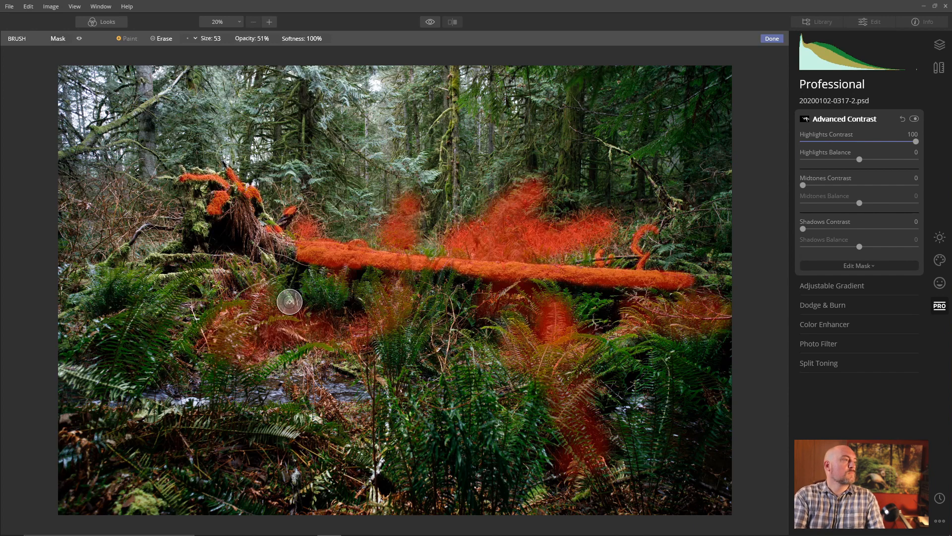
pyautogui.moveTo(219, 262); pyautogui.dragTo(288, 287)
pyautogui.moveTo(299, 252)
pyautogui.mouseDown()
pyautogui.moveTo(246, 218)
pyautogui.moveTo(278, 237)
pyautogui.moveTo(263, 265)
pyautogui.mouseUp()
# Brush the effect over the bright evergreen branches behind the log and the drooping branch near the photo's right edge.
pyautogui.moveTo(290, 170)
pyautogui.mouseDown()
pyautogui.moveTo(348, 205)
pyautogui.moveTo(334, 197)
pyautogui.moveTo(392, 213)
pyautogui.mouseUp()
pyautogui.moveTo(427, 171)
pyautogui.mouseDown()
pyautogui.moveTo(365, 155)
pyautogui.moveTo(443, 188)
pyautogui.moveTo(390, 162)
pyautogui.moveTo(395, 124)
pyautogui.mouseUp()
pyautogui.moveTo(347, 90)
pyautogui.mouseDown()
pyautogui.moveTo(309, 78)
pyautogui.moveTo(355, 89)
pyautogui.mouseUp()
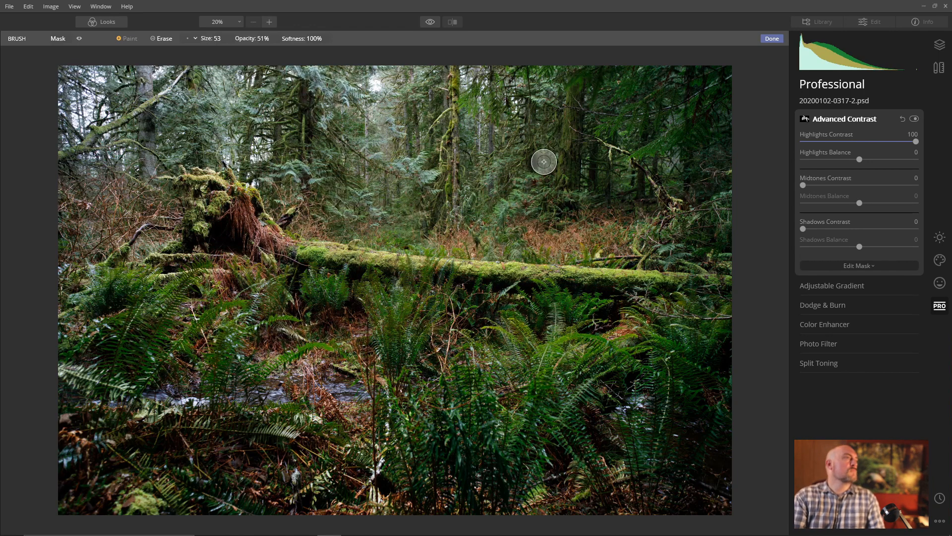
pyautogui.moveTo(676, 203); pyautogui.dragTo(664, 258)
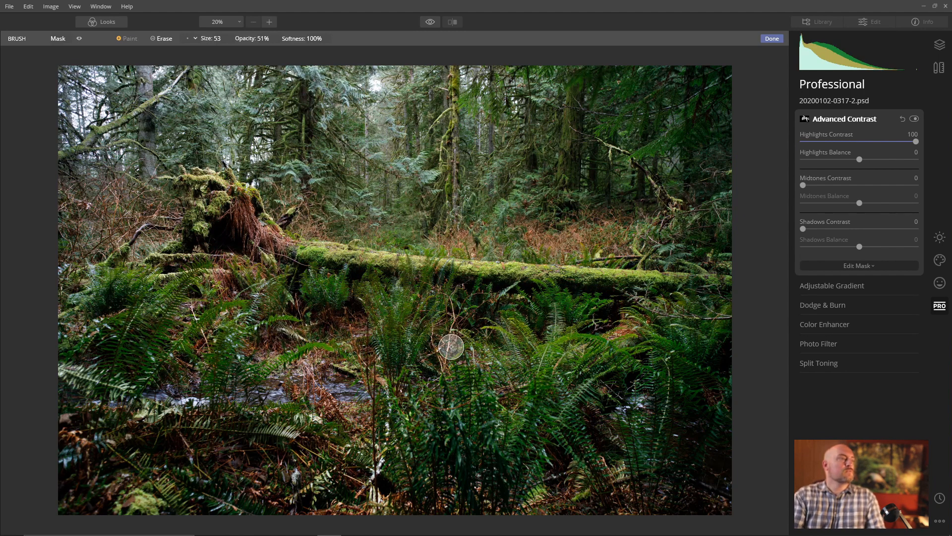
# Brush the effect over the ferns in the photo's lower-left foreground and up to the base of the stump.
pyautogui.moveTo(385, 456)
pyautogui.mouseDown()
pyautogui.moveTo(345, 505)
pyautogui.moveTo(397, 409)
pyautogui.moveTo(391, 440)
pyautogui.moveTo(318, 489)
pyautogui.moveTo(338, 417)
pyautogui.moveTo(263, 438)
pyautogui.moveTo(254, 437)
pyautogui.moveTo(264, 429)
pyautogui.moveTo(156, 442)
pyautogui.mouseUp()
pyautogui.moveTo(154, 505)
pyautogui.mouseDown()
pyautogui.moveTo(165, 488)
pyautogui.moveTo(114, 449)
pyautogui.mouseUp()
pyautogui.moveTo(113, 405)
pyautogui.mouseDown()
pyautogui.moveTo(61, 365)
pyautogui.moveTo(141, 399)
pyautogui.moveTo(149, 375)
pyautogui.moveTo(199, 320)
pyautogui.mouseUp()
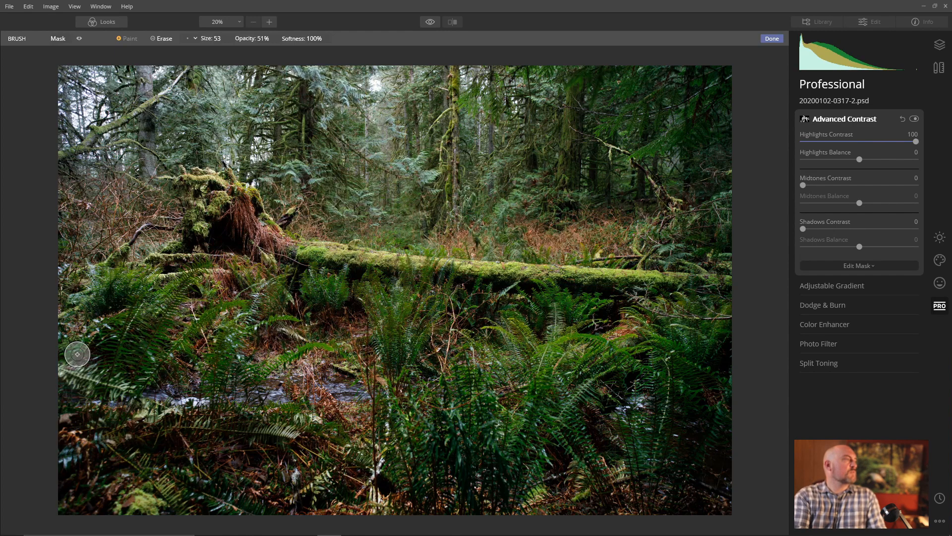
pyautogui.moveTo(72, 287)
pyautogui.mouseDown()
pyautogui.moveTo(97, 267)
pyautogui.moveTo(66, 307)
pyautogui.moveTo(127, 285)
pyautogui.moveTo(221, 274)
pyautogui.moveTo(159, 268)
pyautogui.mouseUp()
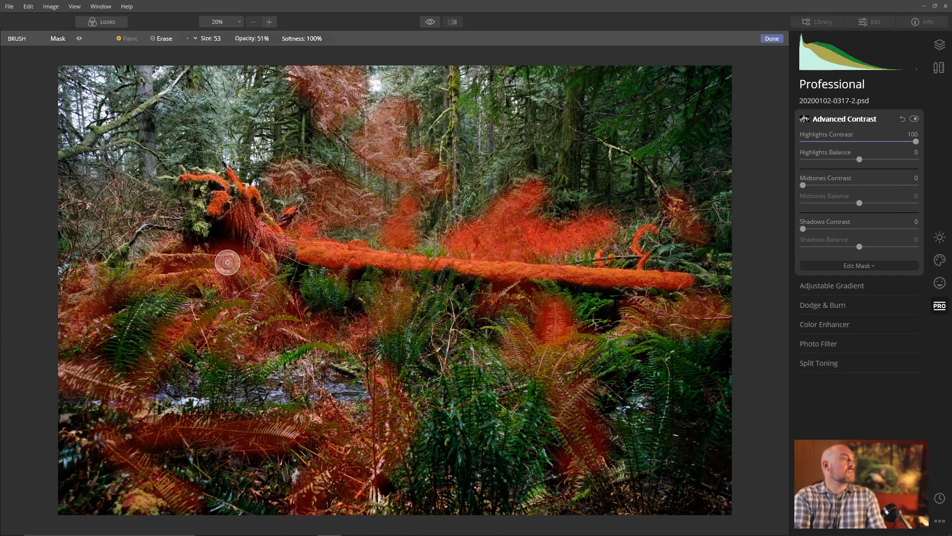
pyautogui.moveTo(228, 262); pyautogui.dragTo(225, 257)
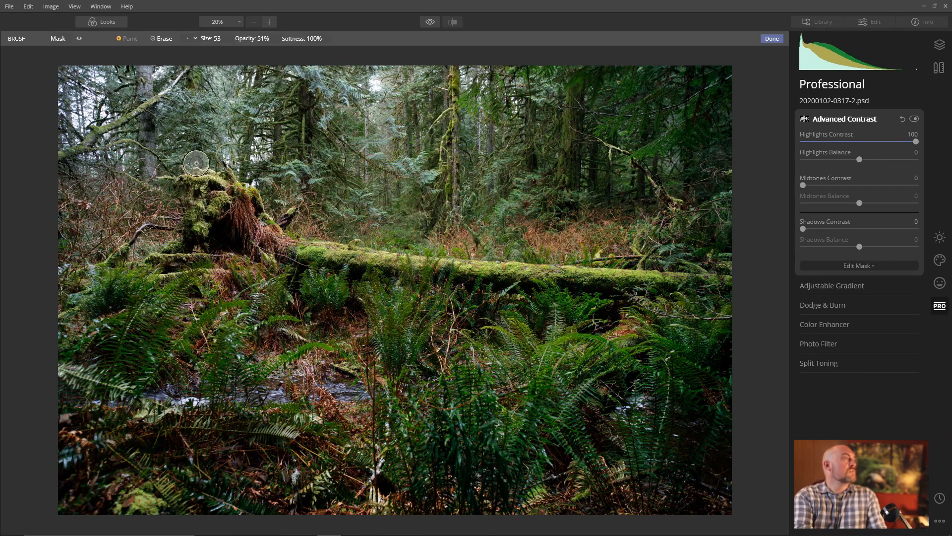
# Brush the effect over the reddish shrubs left of the stump and the branches beyond the log's right end.
pyautogui.moveTo(109, 181)
pyautogui.mouseDown()
pyautogui.moveTo(106, 226)
pyautogui.moveTo(155, 193)
pyautogui.moveTo(165, 212)
pyautogui.mouseUp()
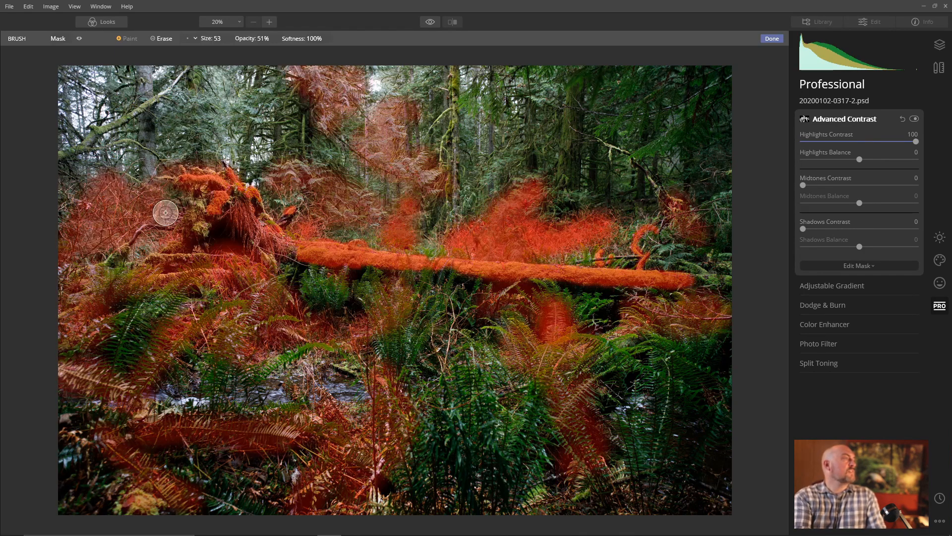
pyautogui.moveTo(73, 155); pyautogui.dragTo(73, 155)
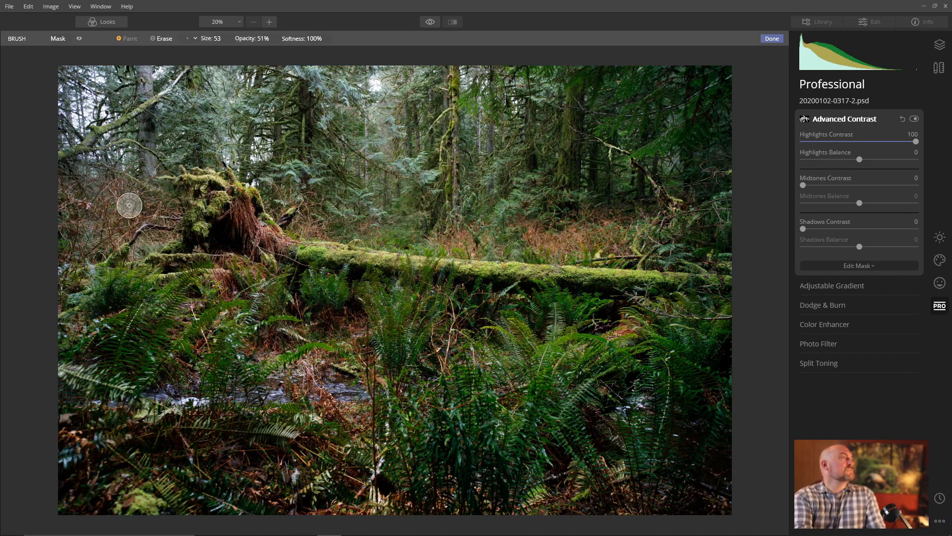
pyautogui.moveTo(731, 197)
pyautogui.mouseDown()
pyautogui.moveTo(704, 207)
pyautogui.moveTo(675, 255)
pyautogui.mouseUp()
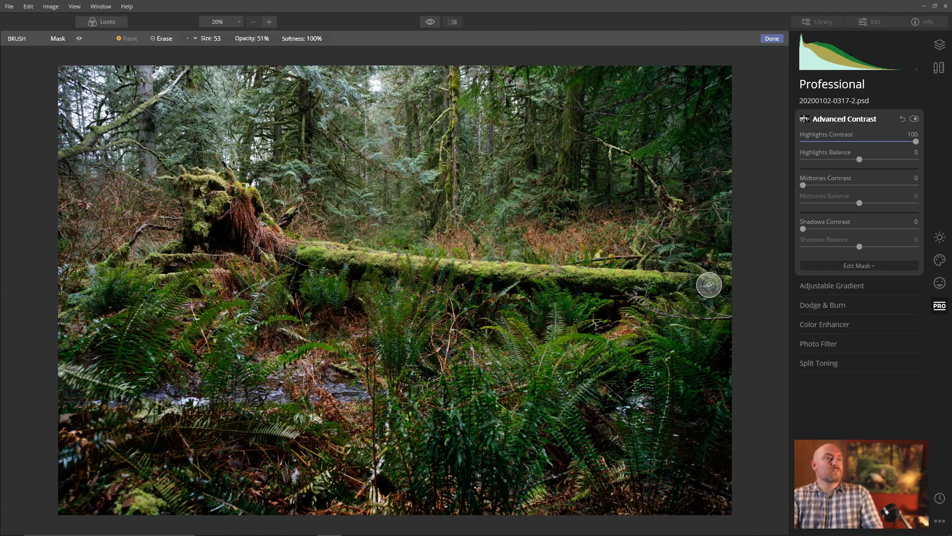
# Brush the effect over the lower-right ferns and along the photo's bottom edge.
pyautogui.moveTo(621, 420)
pyautogui.mouseDown()
pyautogui.moveTo(653, 445)
pyautogui.moveTo(657, 346)
pyautogui.moveTo(669, 397)
pyautogui.moveTo(604, 377)
pyautogui.moveTo(641, 355)
pyautogui.moveTo(689, 353)
pyautogui.mouseUp()
pyautogui.moveTo(615, 470)
pyautogui.mouseDown()
pyautogui.moveTo(590, 481)
pyautogui.moveTo(645, 469)
pyautogui.moveTo(514, 517)
pyautogui.moveTo(545, 498)
pyautogui.moveTo(545, 462)
pyautogui.mouseUp()
pyautogui.moveTo(386, 486); pyautogui.dragTo(372, 502)
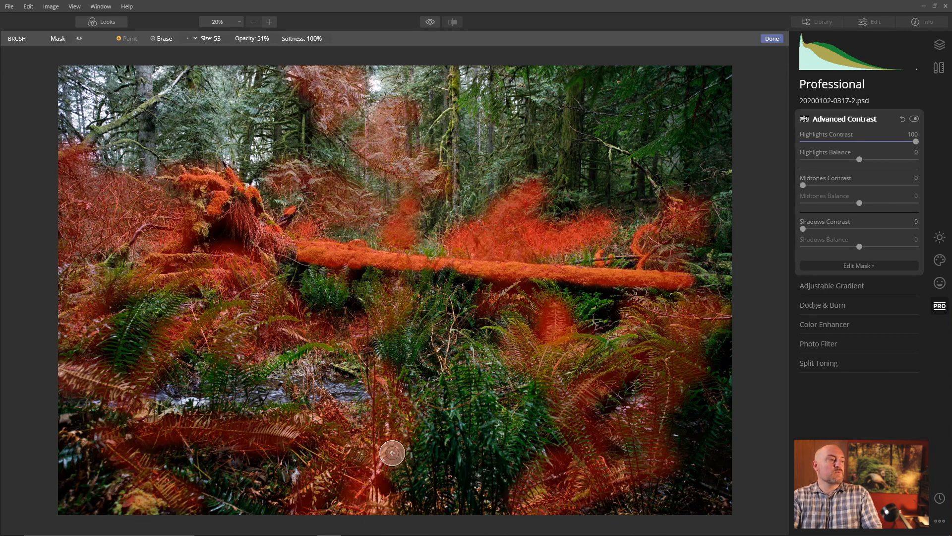
pyautogui.moveTo(391, 453); pyautogui.dragTo(316, 498)
pyautogui.moveTo(127, 516); pyautogui.dragTo(229, 529)
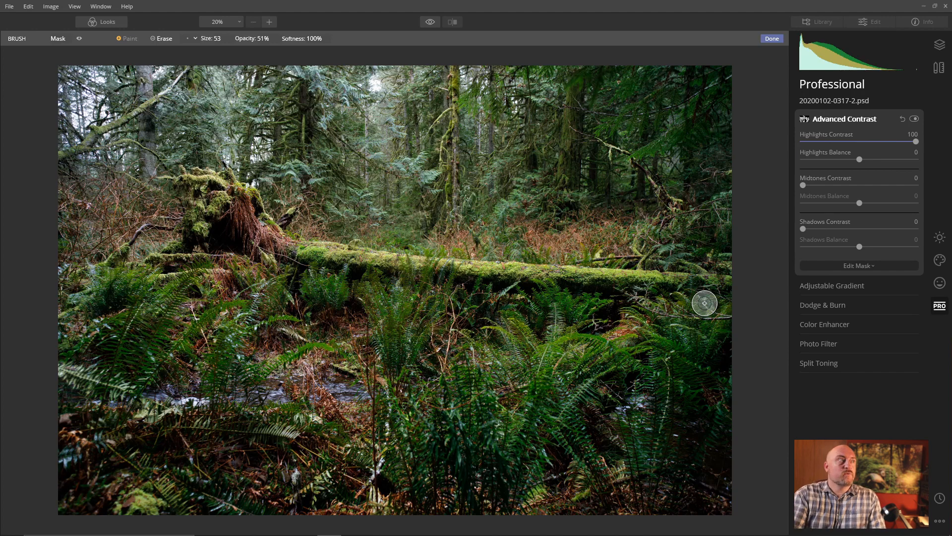
# Brush the effect over the trees in the photo's upper-left area and along the stream between the ferns.
pyautogui.moveTo(300, 70)
pyautogui.mouseDown()
pyautogui.moveTo(328, 79)
pyautogui.moveTo(331, 119)
pyautogui.moveTo(329, 100)
pyautogui.moveTo(296, 67)
pyautogui.moveTo(343, 74)
pyautogui.mouseUp()
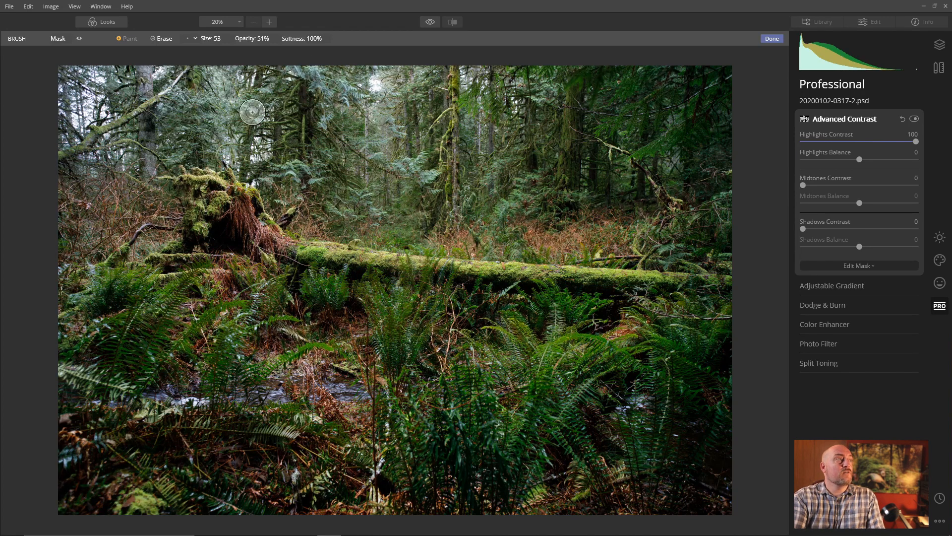
pyautogui.moveTo(252, 112)
pyautogui.mouseDown()
pyautogui.moveTo(176, 92)
pyautogui.moveTo(163, 76)
pyautogui.moveTo(181, 72)
pyautogui.mouseUp()
pyautogui.moveTo(190, 148)
pyautogui.mouseDown()
pyautogui.moveTo(174, 163)
pyautogui.moveTo(161, 143)
pyautogui.moveTo(188, 105)
pyautogui.mouseUp()
pyautogui.moveTo(122, 113)
pyautogui.mouseDown()
pyautogui.moveTo(144, 109)
pyautogui.moveTo(158, 199)
pyautogui.mouseUp()
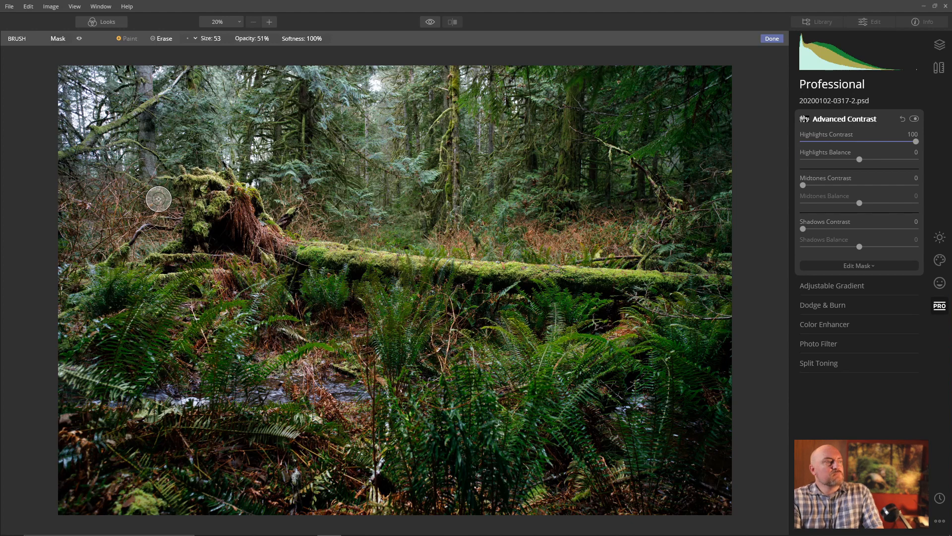
pyautogui.moveTo(309, 353)
pyautogui.mouseDown()
pyautogui.moveTo(266, 376)
pyautogui.moveTo(285, 394)
pyautogui.mouseUp()
pyautogui.moveTo(227, 405)
pyautogui.mouseDown()
pyautogui.moveTo(148, 393)
pyautogui.moveTo(151, 416)
pyautogui.moveTo(274, 414)
pyautogui.mouseUp()
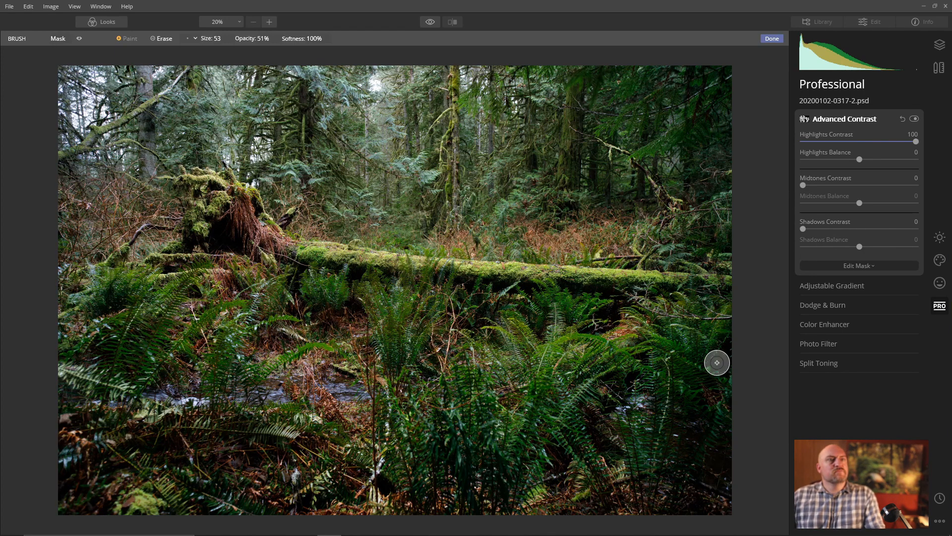
# Compare the whole photo with the masked Advanced Contrast filter off and on several times.
pyautogui.click(916, 119)
pyautogui.click(915, 119)
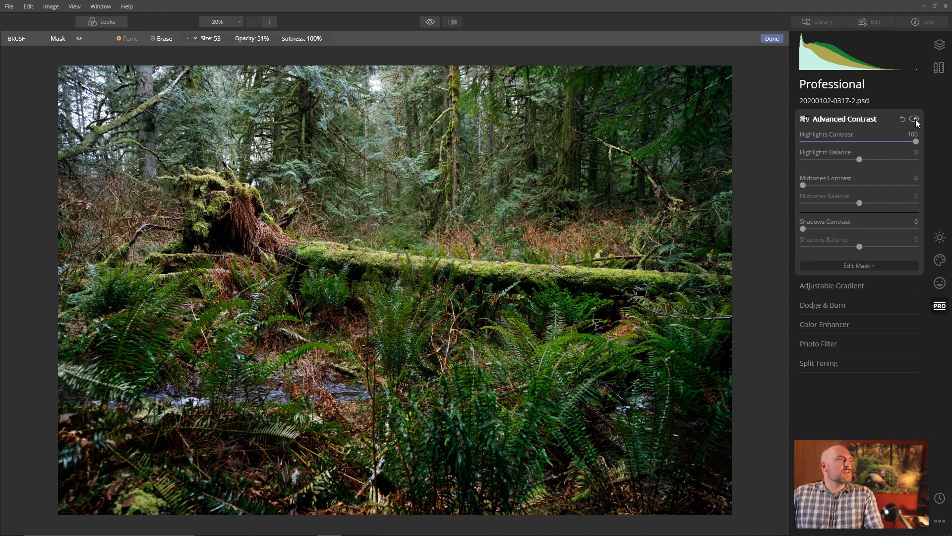
pyautogui.click(915, 119)
pyautogui.click(916, 119)
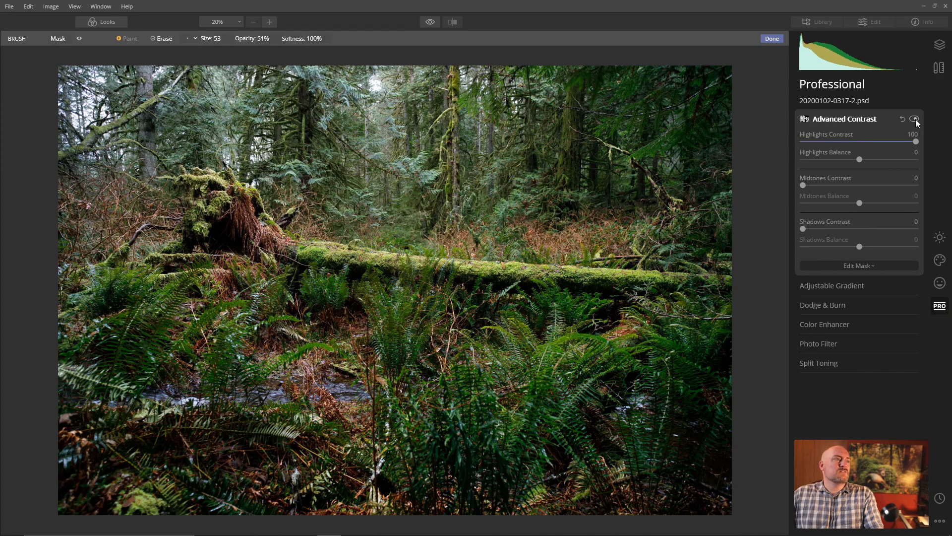
pyautogui.click(915, 119)
pyautogui.click(916, 119)
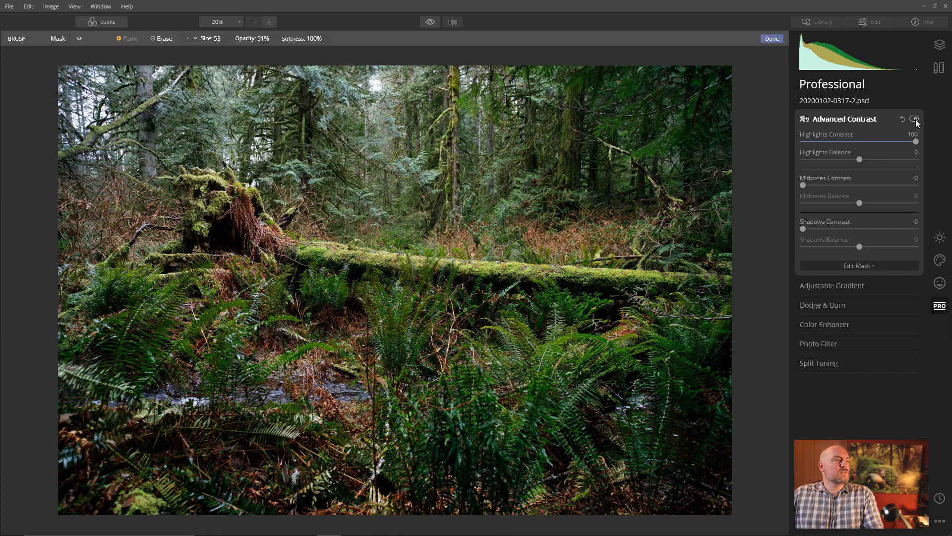
pyautogui.click(915, 119)
pyautogui.click(915, 119)
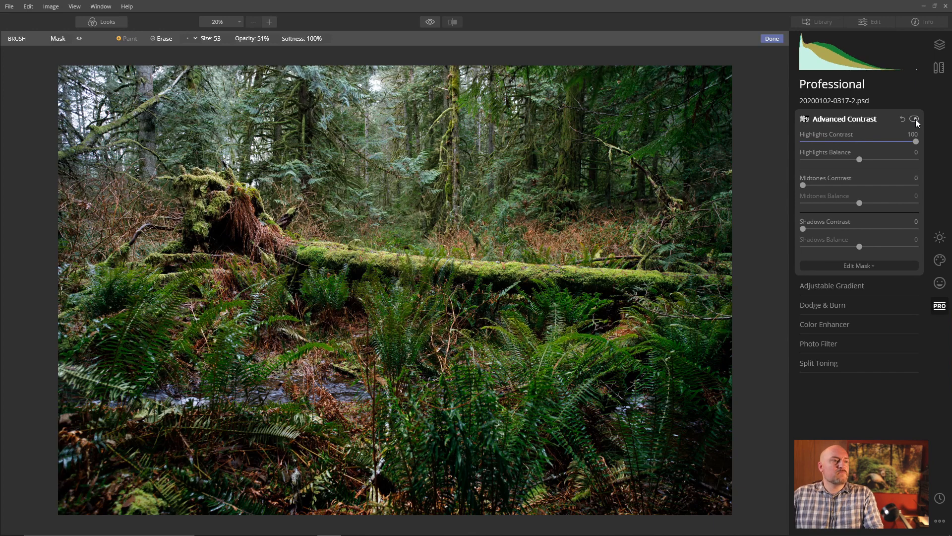
pyautogui.click(915, 119)
pyautogui.click(916, 119)
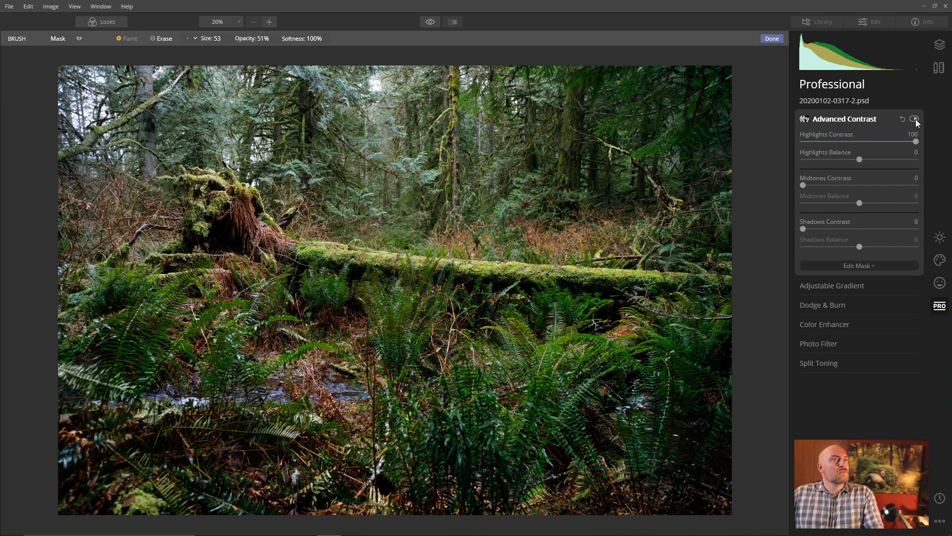
# Add a new adjustment layer above the photo layer.
pyautogui.click(940, 45)
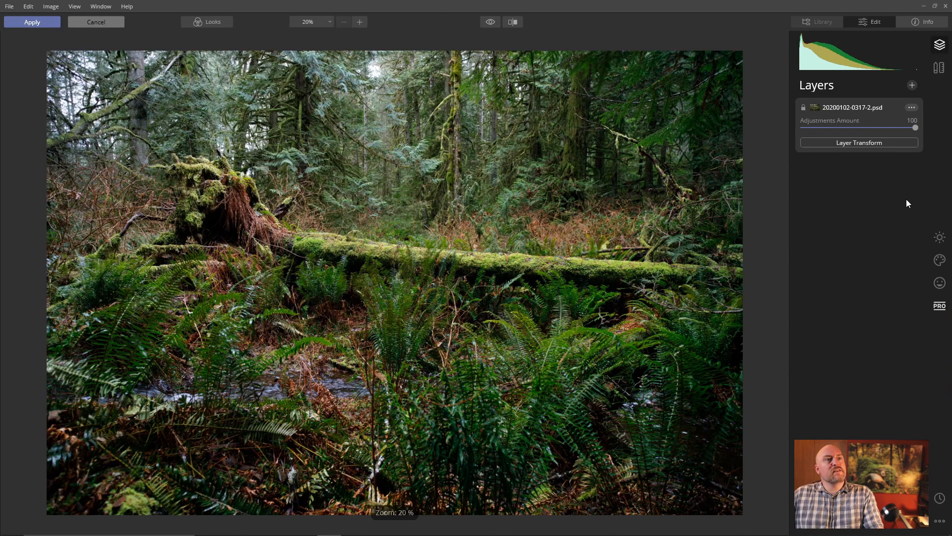
pyautogui.click(913, 85)
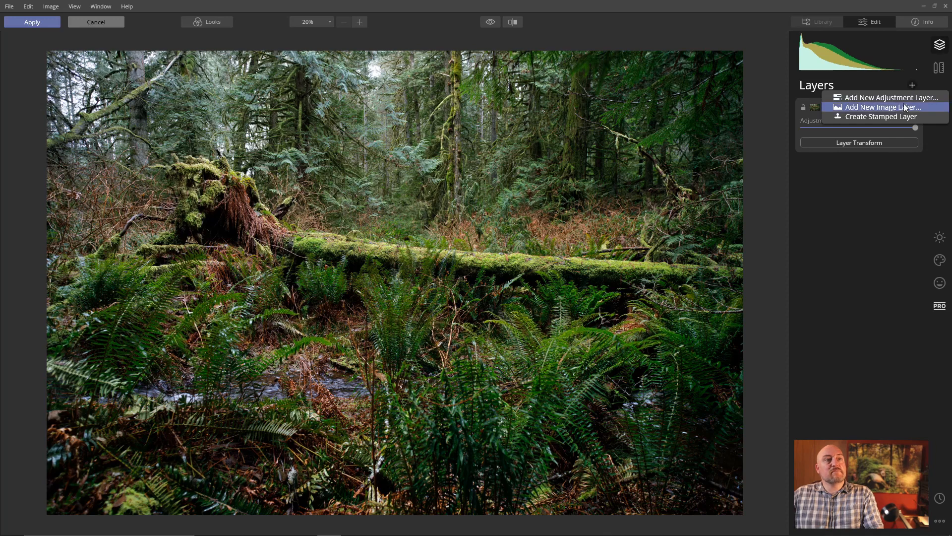
pyautogui.click(940, 45)
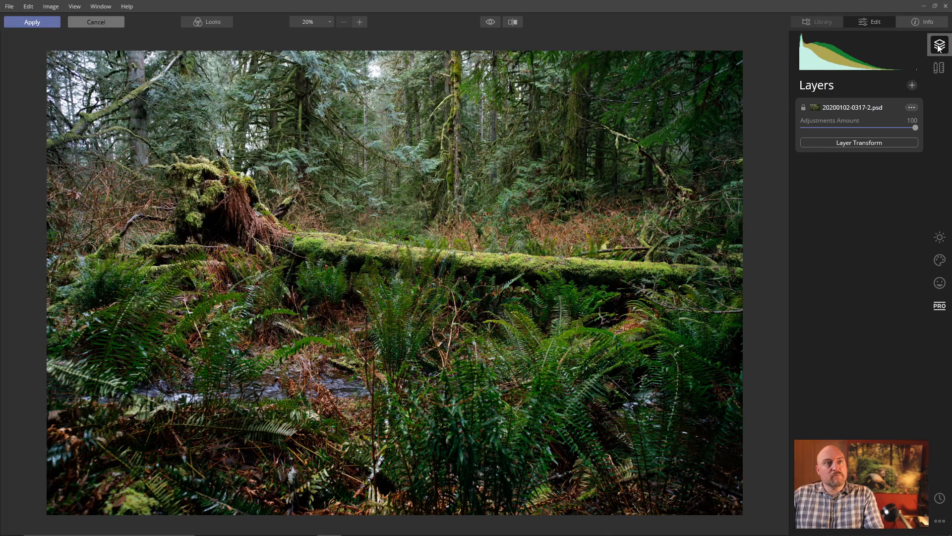
pyautogui.click(911, 85)
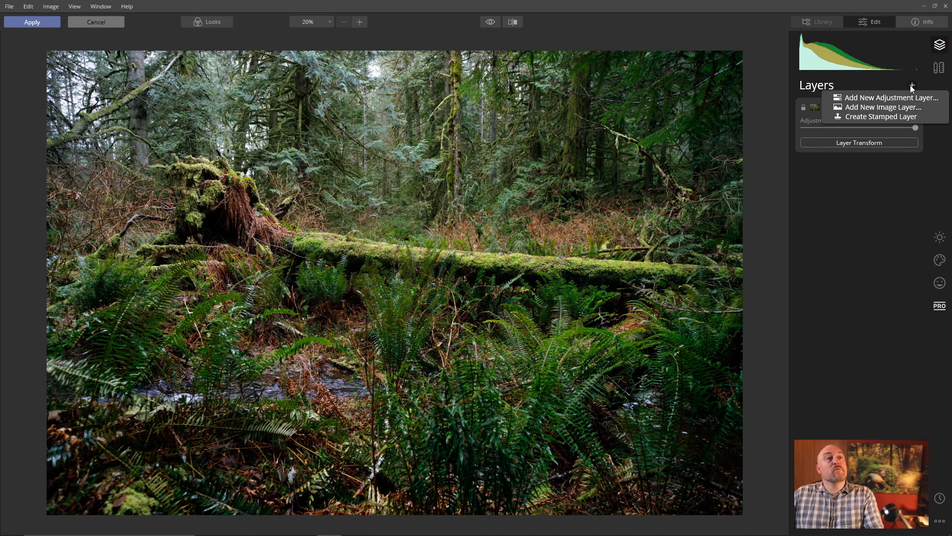
pyautogui.click(887, 99)
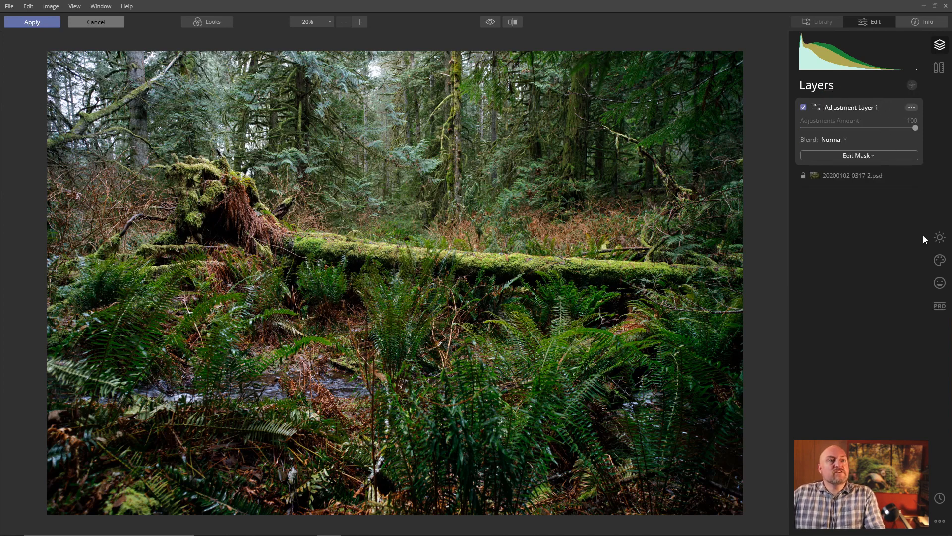
# Set Highlights Contrast to 100 in the Advanced Contrast filter of the new adjustment layer.
pyautogui.click(942, 310)
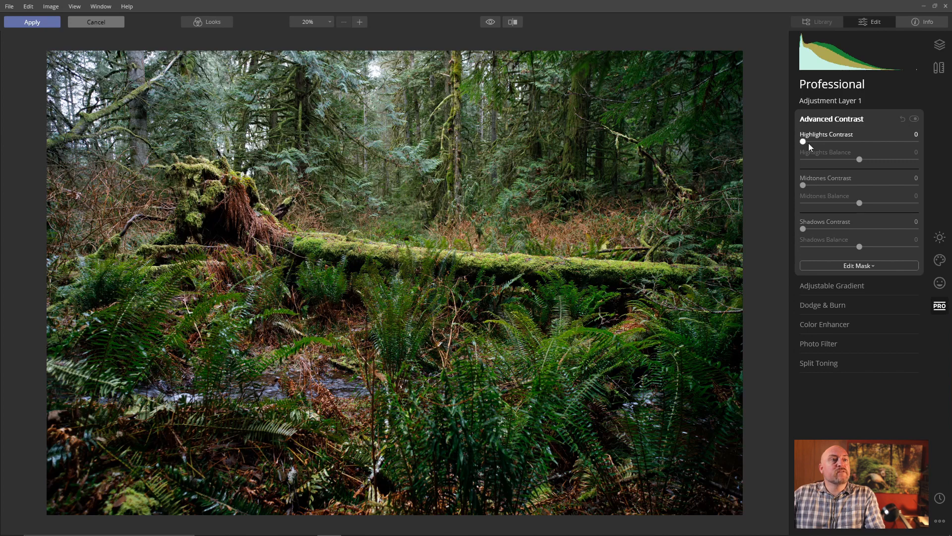
pyautogui.moveTo(803, 142); pyautogui.dragTo(907, 134)
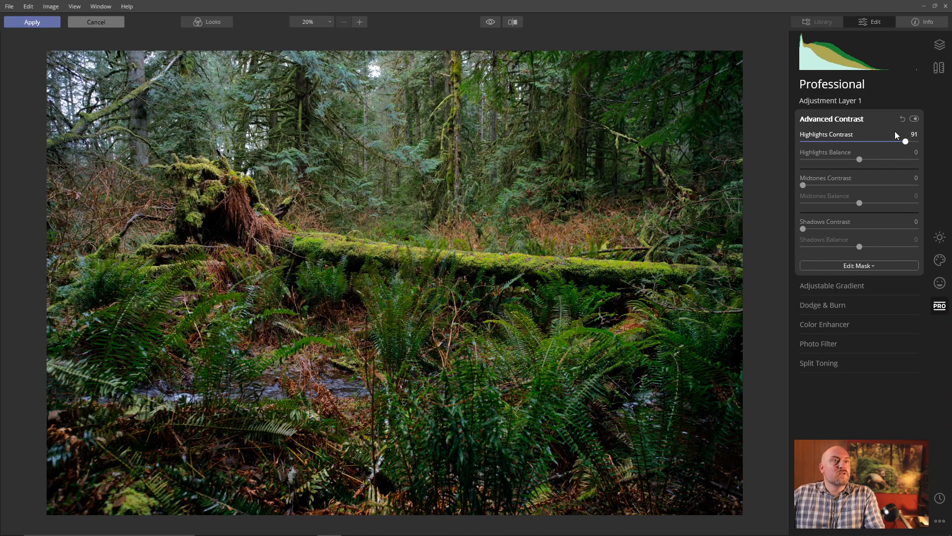
pyautogui.moveTo(908, 144); pyautogui.dragTo(935, 142)
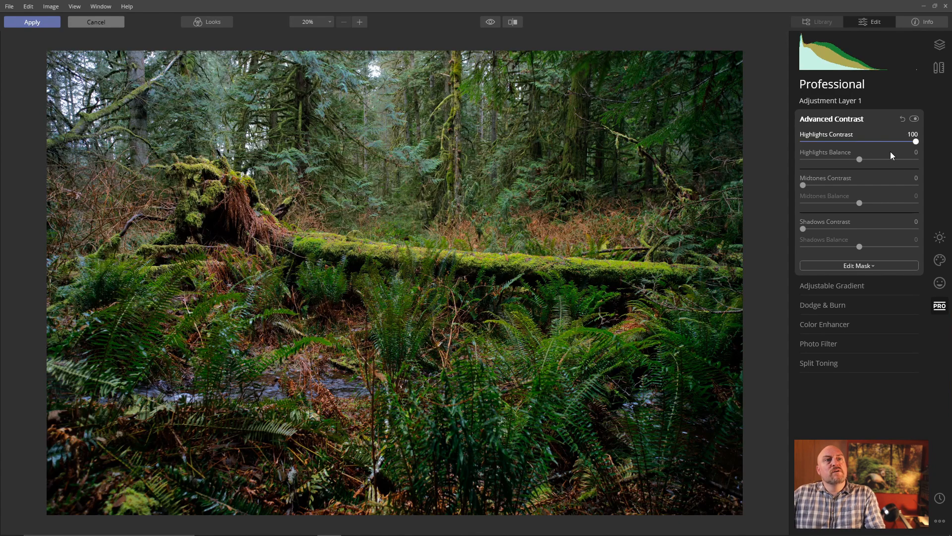
# Create a brush mask for the new layer's Advanced Contrast filter and invert it twice to make it solid black.
pyautogui.click(841, 266)
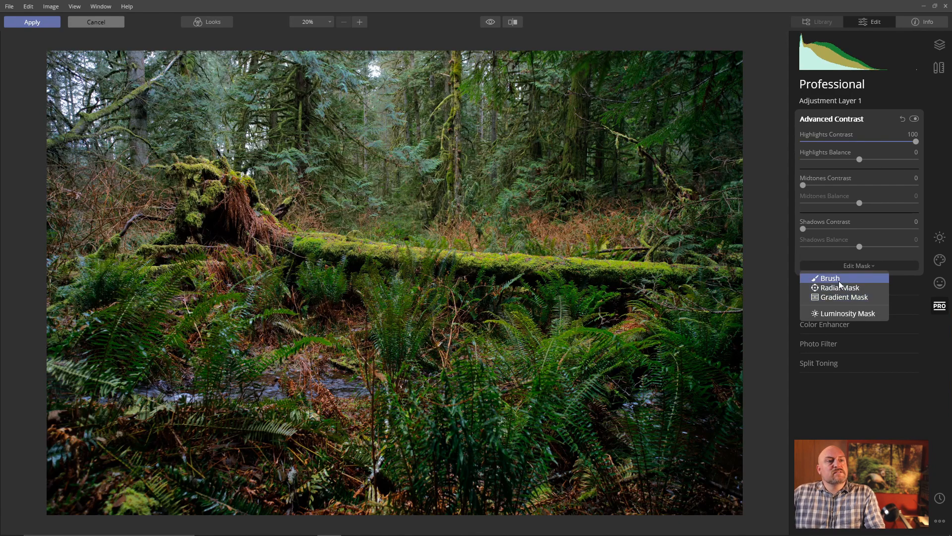
pyautogui.click(838, 280)
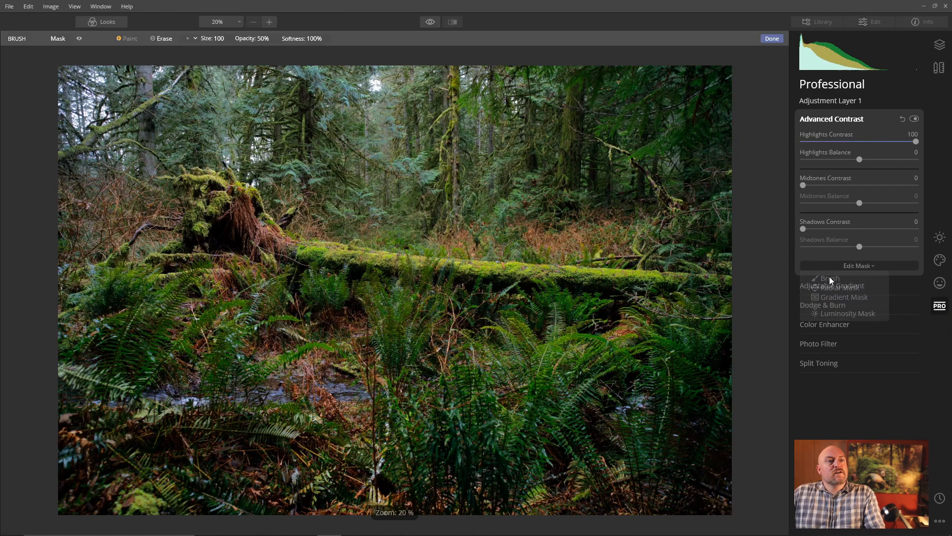
pyautogui.click(63, 40)
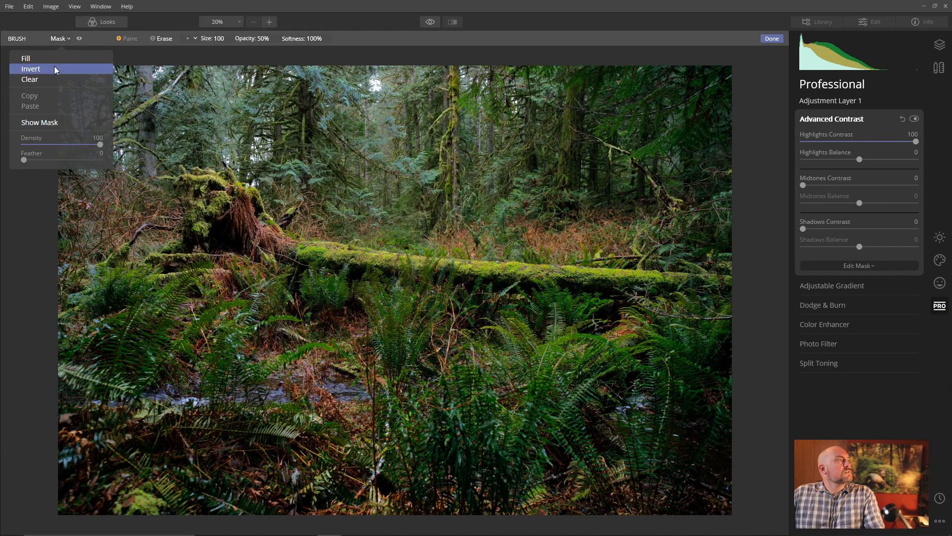
pyautogui.click(53, 68)
pyautogui.click(58, 39)
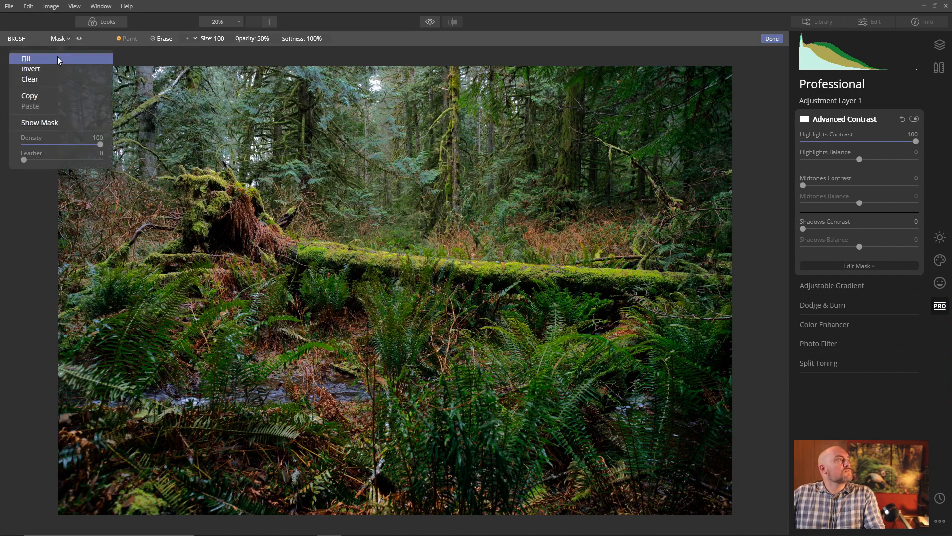
pyautogui.click(52, 67)
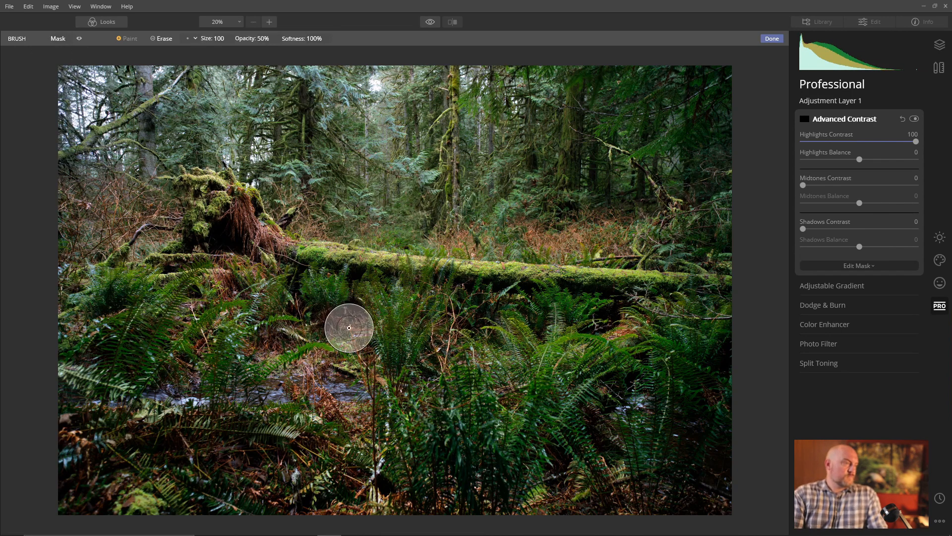
# With the brush at size 41 and 54% opacity, paint the effect over the undergrowth along the photo's lower-left and lower-middle edge.
pyautogui.rightClick(411, 389)
pyautogui.moveTo(403, 414); pyautogui.dragTo(395, 412)
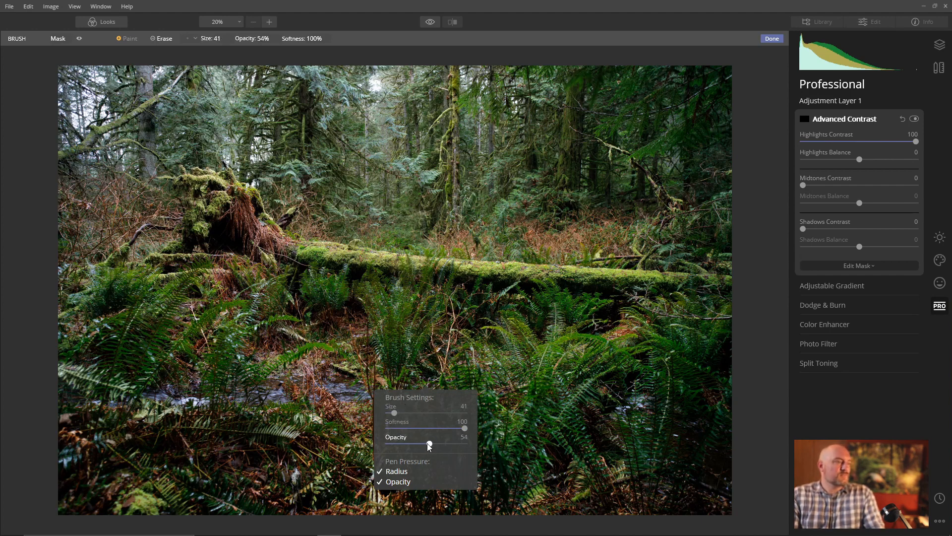
pyautogui.moveTo(428, 444); pyautogui.dragTo(429, 444)
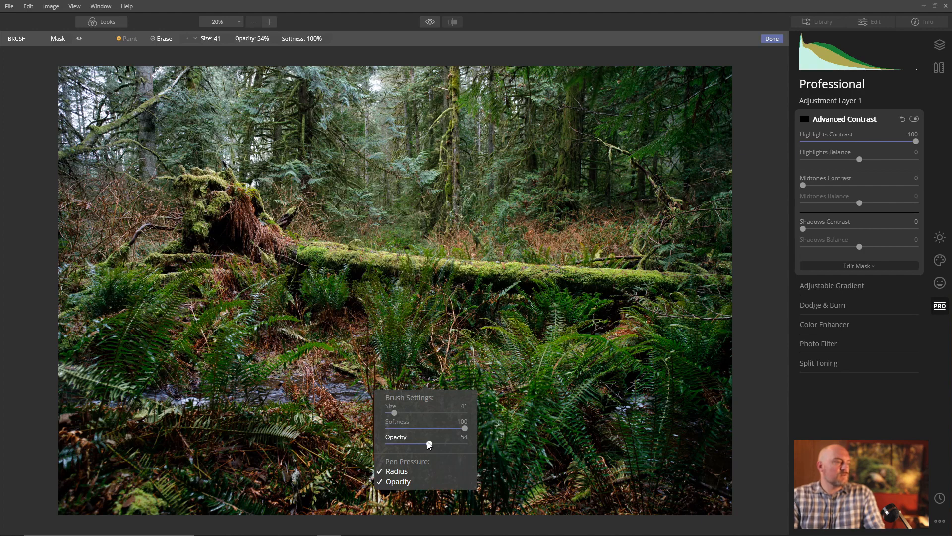
pyautogui.moveTo(298, 441)
pyautogui.mouseDown()
pyautogui.moveTo(293, 431)
pyautogui.moveTo(253, 430)
pyautogui.moveTo(321, 419)
pyautogui.mouseUp()
pyautogui.moveTo(372, 463)
pyautogui.mouseDown()
pyautogui.moveTo(364, 488)
pyautogui.moveTo(380, 518)
pyautogui.mouseUp()
pyautogui.moveTo(358, 469)
pyautogui.mouseDown()
pyautogui.moveTo(378, 459)
pyautogui.moveTo(392, 404)
pyautogui.mouseUp()
pyautogui.moveTo(326, 470)
pyautogui.mouseDown()
pyautogui.moveTo(291, 495)
pyautogui.moveTo(341, 467)
pyautogui.moveTo(298, 509)
pyautogui.mouseUp()
pyautogui.moveTo(349, 452)
pyautogui.mouseDown()
pyautogui.moveTo(303, 451)
pyautogui.moveTo(244, 497)
pyautogui.moveTo(212, 503)
pyautogui.moveTo(236, 513)
pyautogui.moveTo(215, 514)
pyautogui.moveTo(189, 479)
pyautogui.moveTo(209, 488)
pyautogui.moveTo(188, 477)
pyautogui.mouseUp()
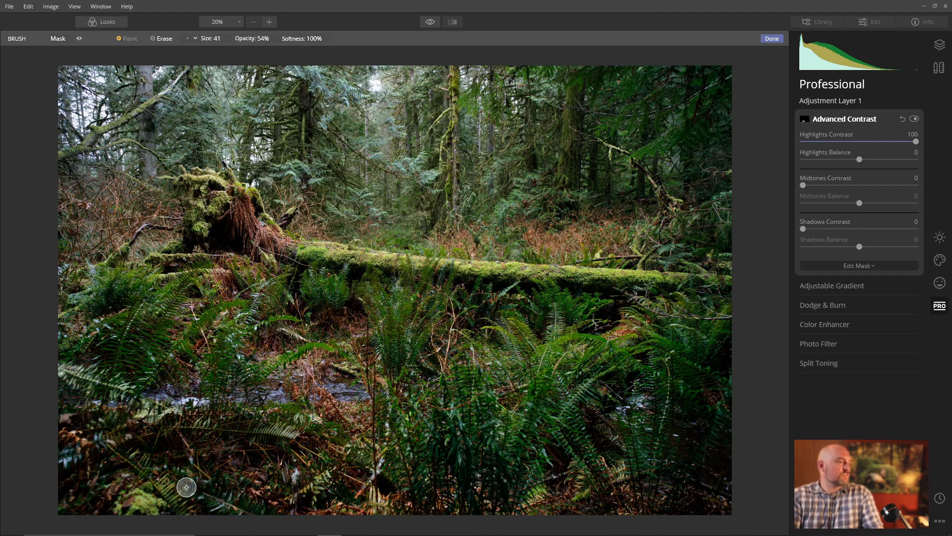
# Paint the effect over the bright ferns and ground on the photo's left side, around the stream and below the root mass.
pyautogui.moveTo(150, 415)
pyautogui.mouseDown()
pyautogui.moveTo(173, 414)
pyautogui.moveTo(92, 370)
pyautogui.moveTo(69, 370)
pyautogui.moveTo(107, 386)
pyautogui.mouseUp()
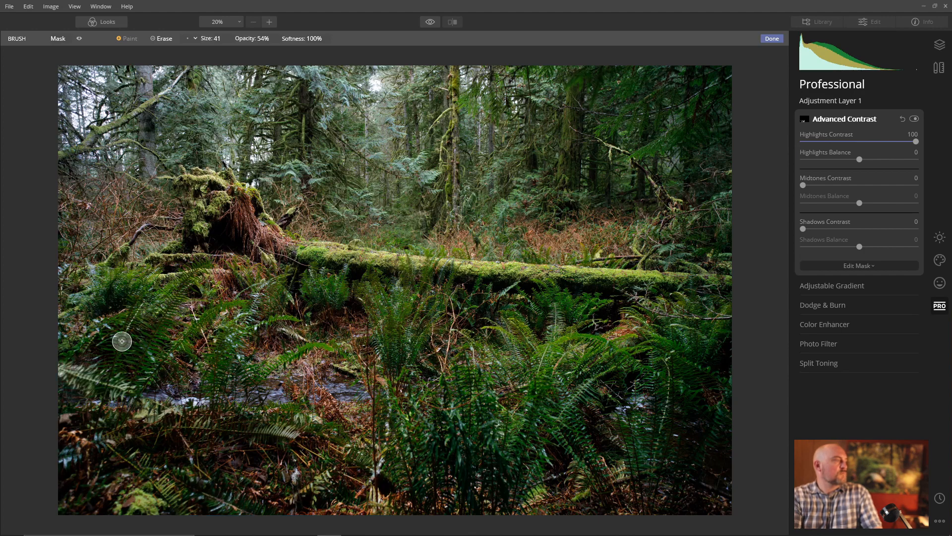
pyautogui.moveTo(163, 362); pyautogui.dragTo(157, 338)
pyautogui.moveTo(255, 301)
pyautogui.mouseDown()
pyautogui.moveTo(225, 352)
pyautogui.moveTo(265, 287)
pyautogui.mouseUp()
pyautogui.moveTo(248, 351)
pyautogui.mouseDown()
pyautogui.moveTo(214, 329)
pyautogui.moveTo(231, 314)
pyautogui.mouseUp()
pyautogui.moveTo(293, 336)
pyautogui.mouseDown()
pyautogui.moveTo(285, 321)
pyautogui.moveTo(330, 344)
pyautogui.mouseUp()
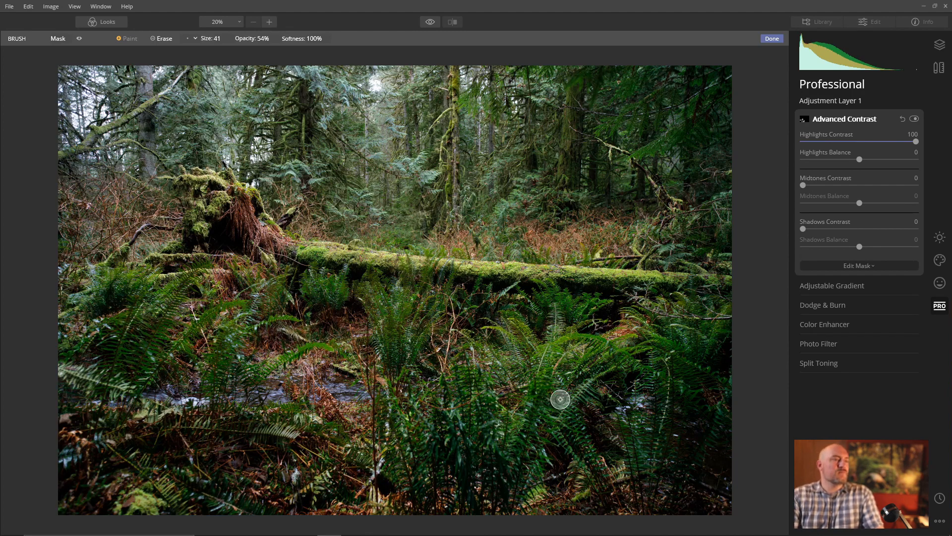
# Paint the effect over the ferns in the photo's lower-right area and the ground along its bottom edge.
pyautogui.moveTo(554, 376); pyautogui.dragTo(595, 475)
pyautogui.moveTo(546, 493); pyautogui.dragTo(521, 509)
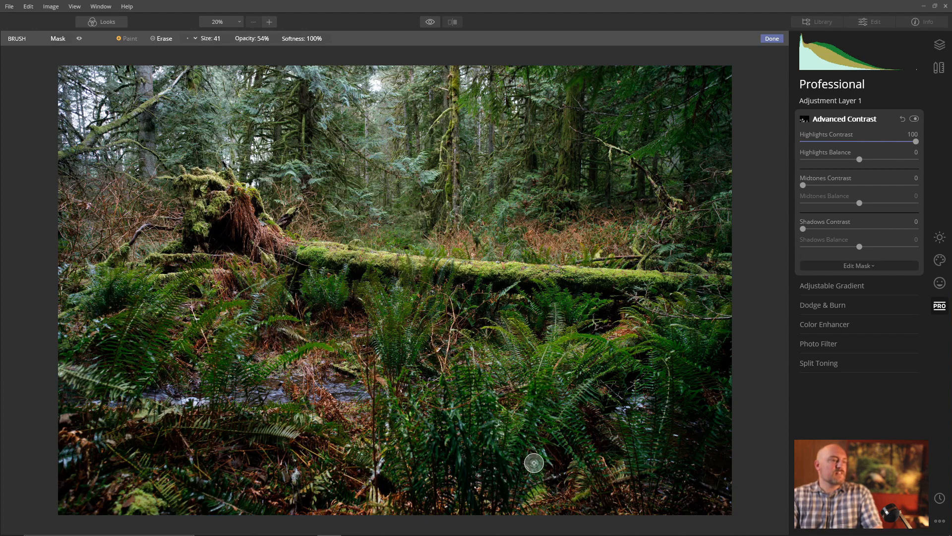
pyautogui.moveTo(521, 423); pyautogui.dragTo(512, 431)
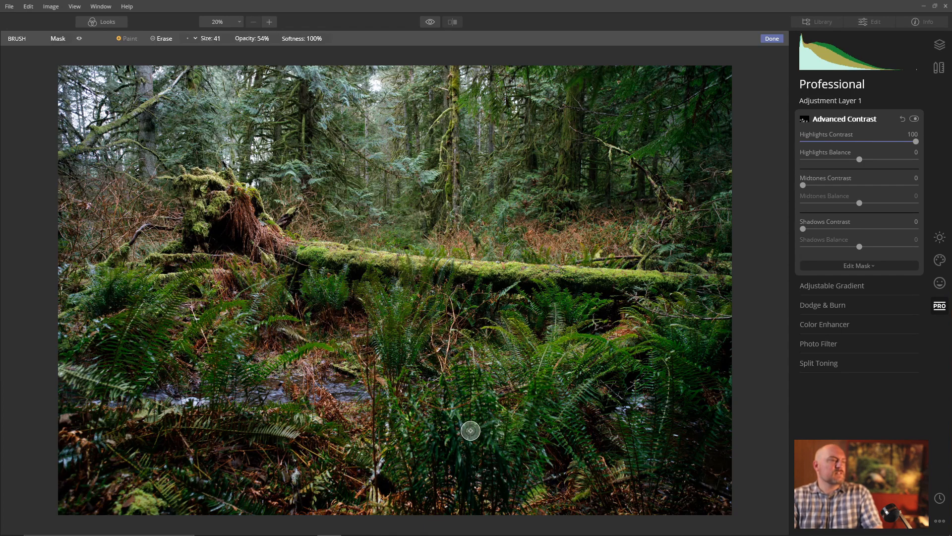
pyautogui.moveTo(380, 489)
pyautogui.mouseDown()
pyautogui.moveTo(370, 501)
pyautogui.moveTo(389, 512)
pyautogui.moveTo(400, 493)
pyautogui.mouseUp()
pyautogui.moveTo(301, 487)
pyautogui.mouseDown()
pyautogui.moveTo(333, 469)
pyautogui.moveTo(308, 511)
pyautogui.moveTo(296, 489)
pyautogui.mouseUp()
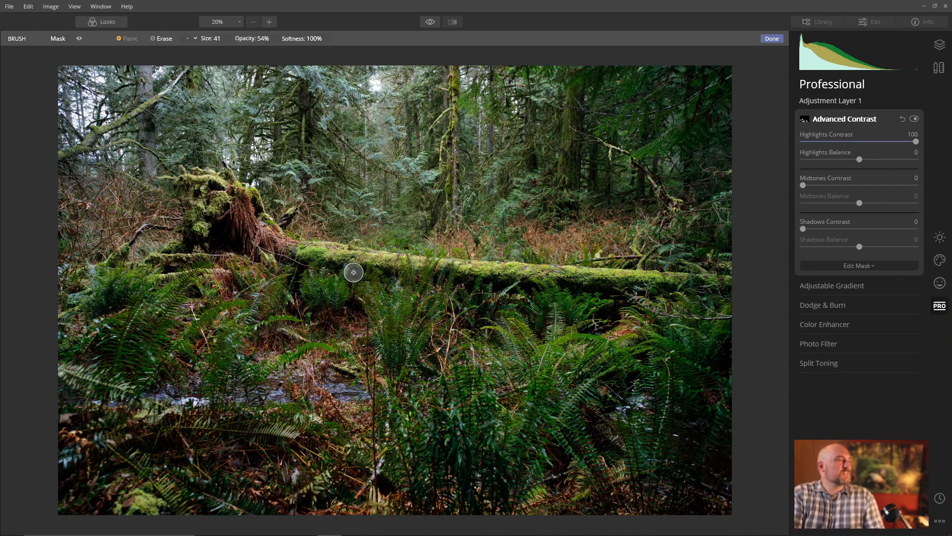
# Paint the effect beneath the fallen log, over its exposed roots, below its right end and at the bottom-middle ground.
pyautogui.moveTo(347, 272)
pyautogui.mouseDown()
pyautogui.moveTo(333, 295)
pyautogui.moveTo(330, 272)
pyautogui.moveTo(305, 274)
pyautogui.moveTo(335, 271)
pyautogui.moveTo(297, 283)
pyautogui.mouseUp()
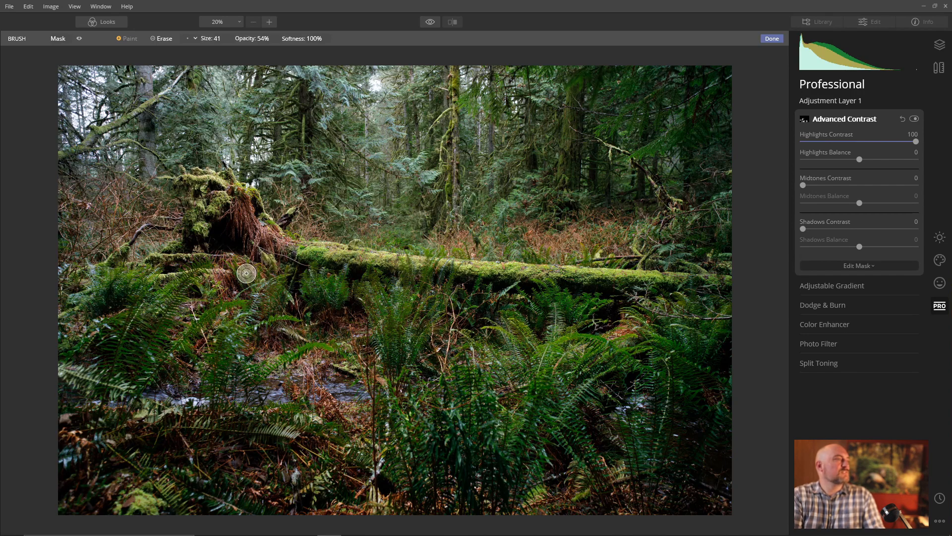
pyautogui.click(214, 281)
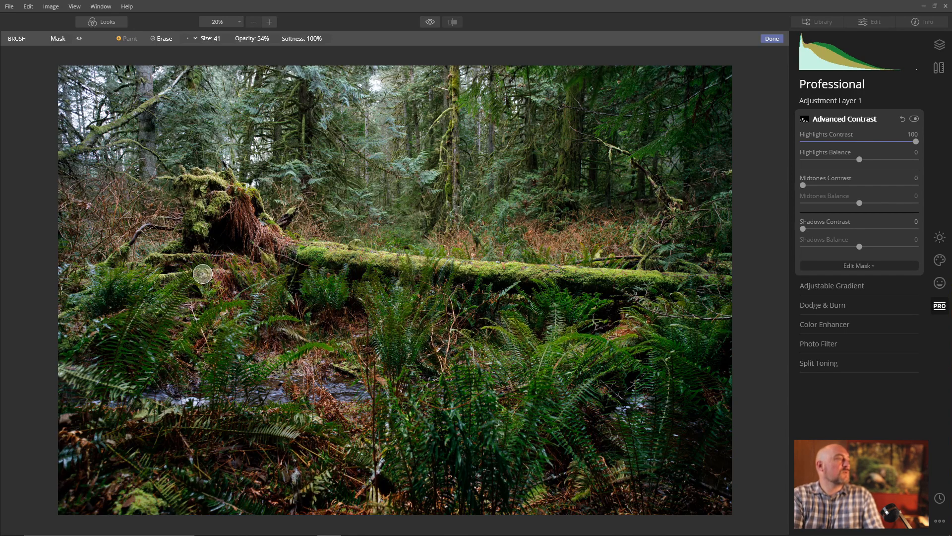
pyautogui.moveTo(251, 248); pyautogui.dragTo(291, 248)
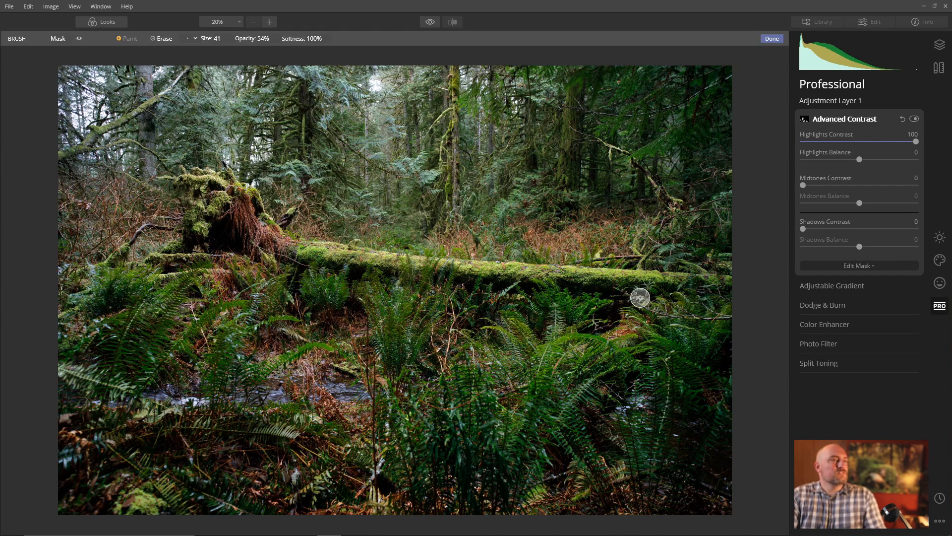
pyautogui.moveTo(638, 297)
pyautogui.mouseDown()
pyautogui.moveTo(702, 319)
pyautogui.moveTo(729, 314)
pyautogui.moveTo(637, 304)
pyautogui.moveTo(644, 290)
pyautogui.moveTo(649, 311)
pyautogui.moveTo(709, 290)
pyautogui.moveTo(723, 315)
pyautogui.mouseUp()
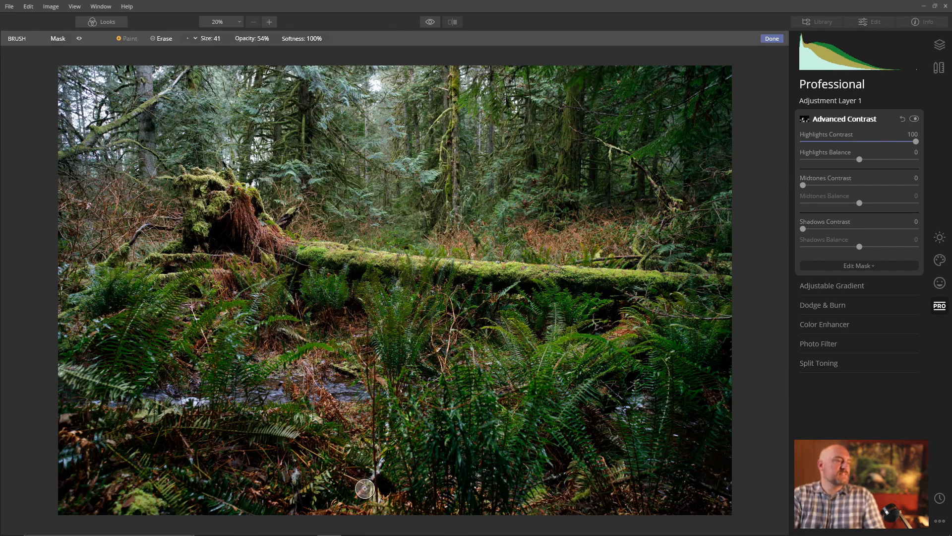
pyautogui.moveTo(367, 491)
pyautogui.mouseDown()
pyautogui.moveTo(379, 493)
pyautogui.moveTo(383, 480)
pyautogui.mouseUp()
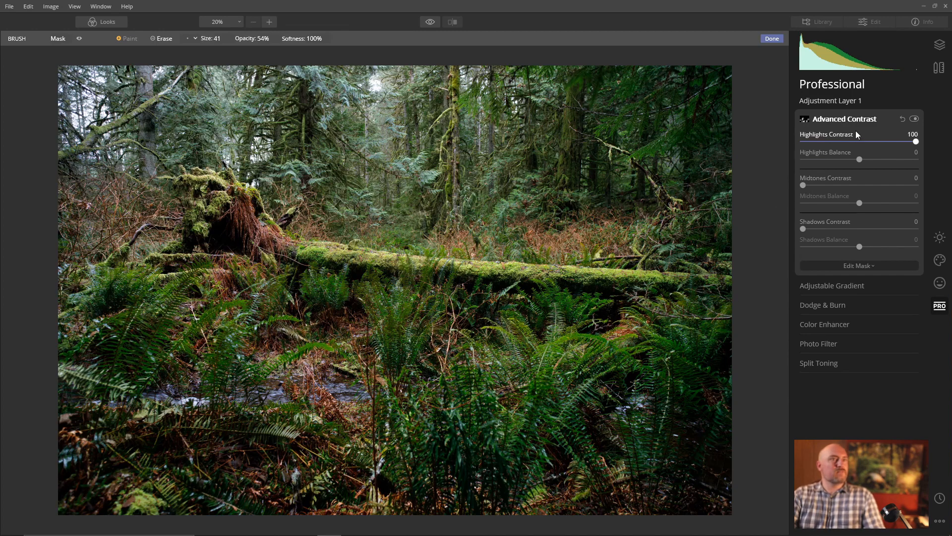
# Compare the photo with the adjustment layer's Advanced Contrast filter off and on several times.
pyautogui.click(915, 119)
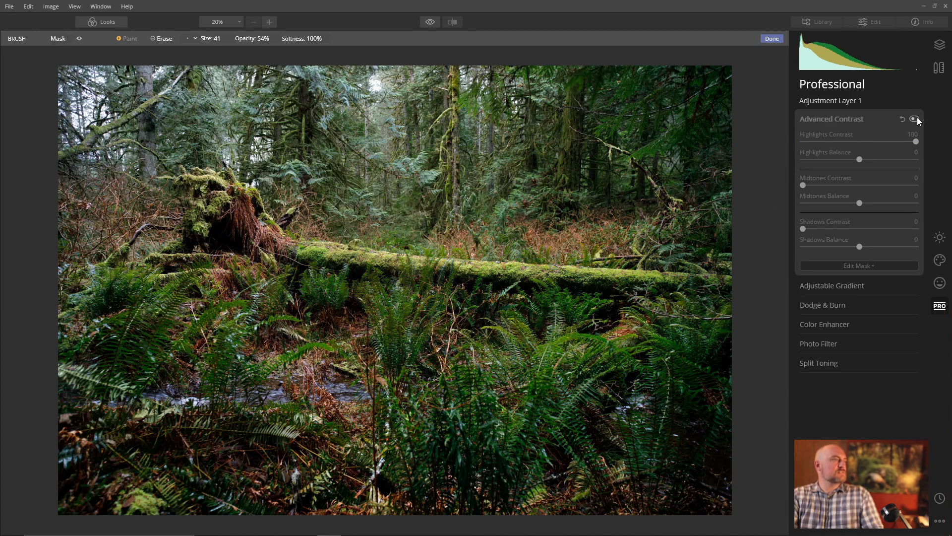
pyautogui.click(914, 119)
pyautogui.click(913, 119)
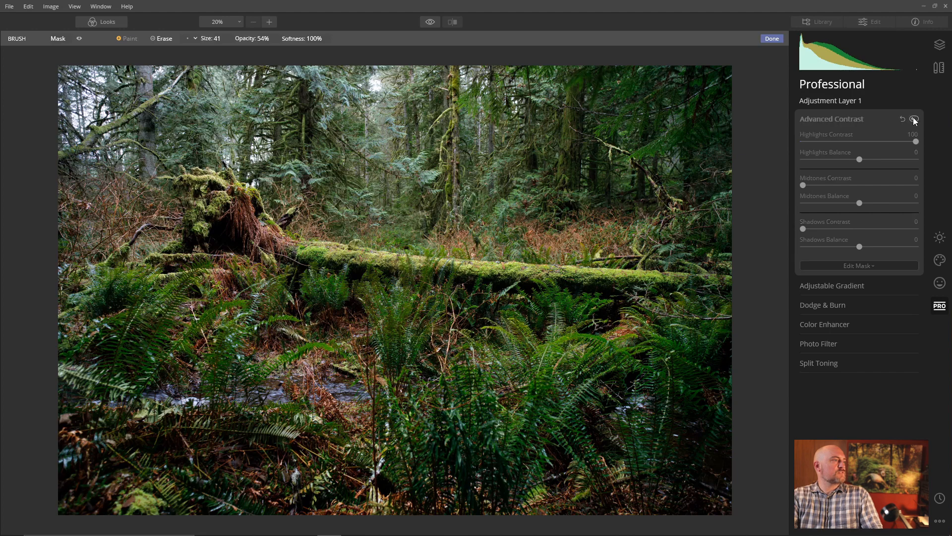
pyautogui.click(914, 119)
pyautogui.click(914, 119)
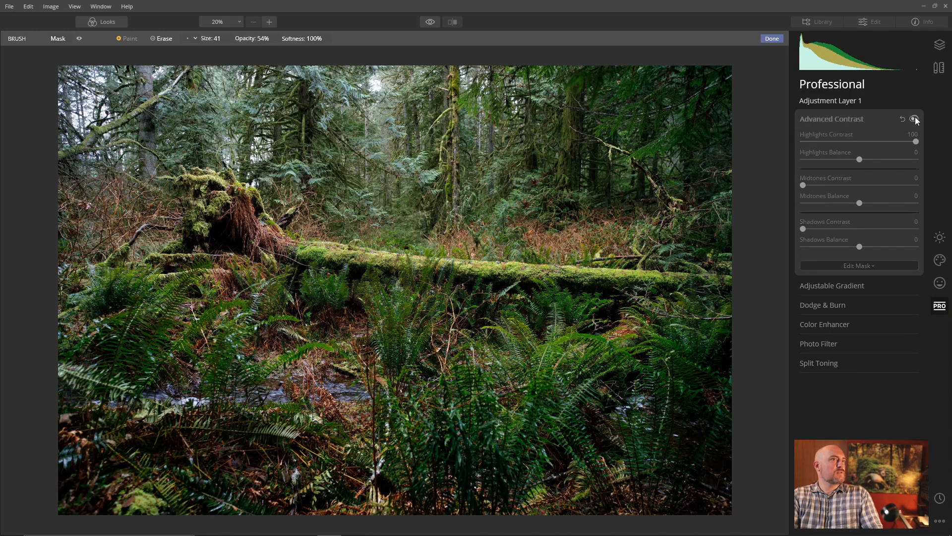
pyautogui.click(915, 118)
# Raise the brush opacity to 100% and strengthen the mask over the central and lower-right ferns.
pyautogui.rightClick(499, 272)
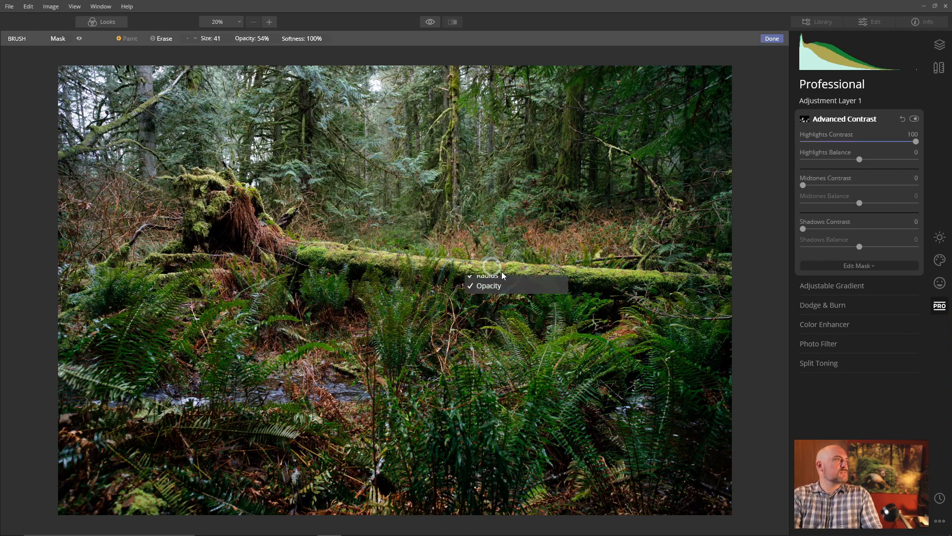
pyautogui.moveTo(521, 333); pyautogui.dragTo(563, 332)
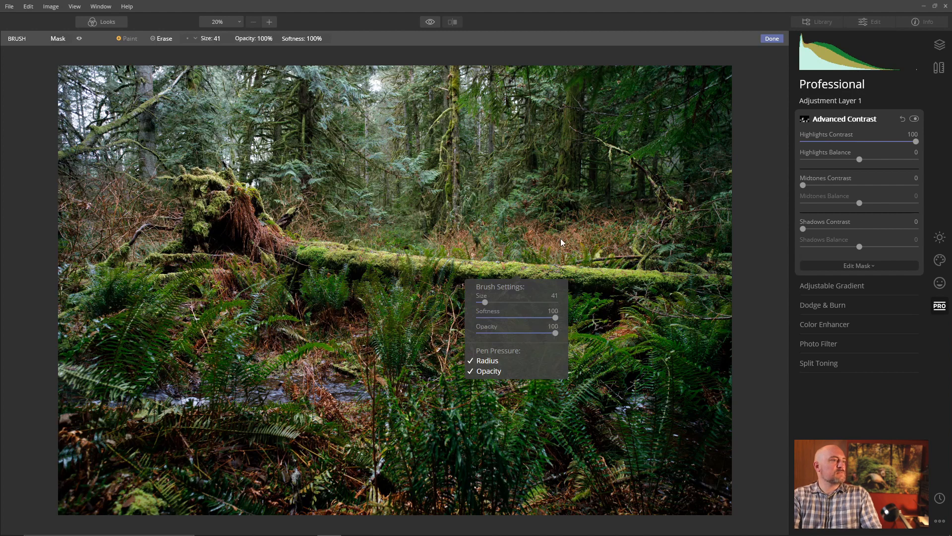
pyautogui.click(606, 55)
pyautogui.moveTo(493, 365); pyautogui.dragTo(473, 365)
pyautogui.moveTo(565, 388); pyautogui.dragTo(552, 406)
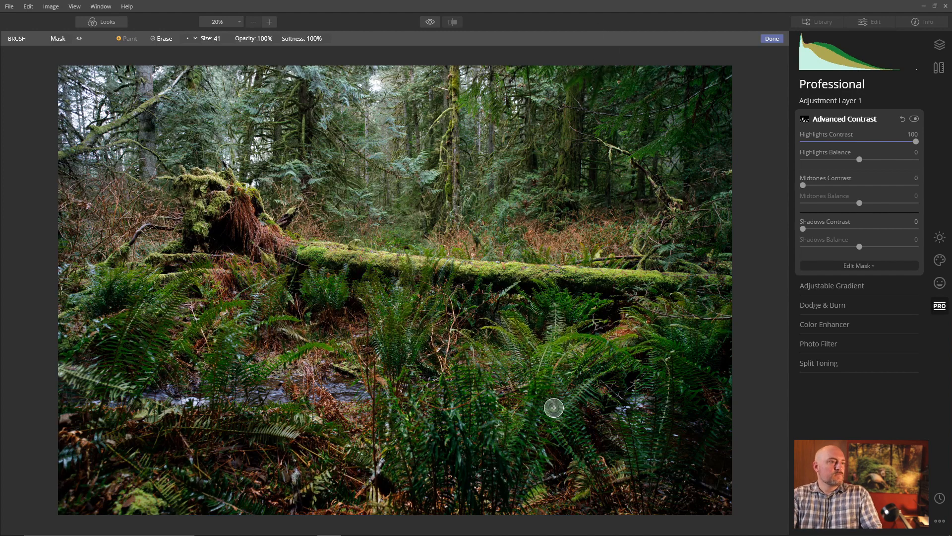
pyautogui.click(617, 472)
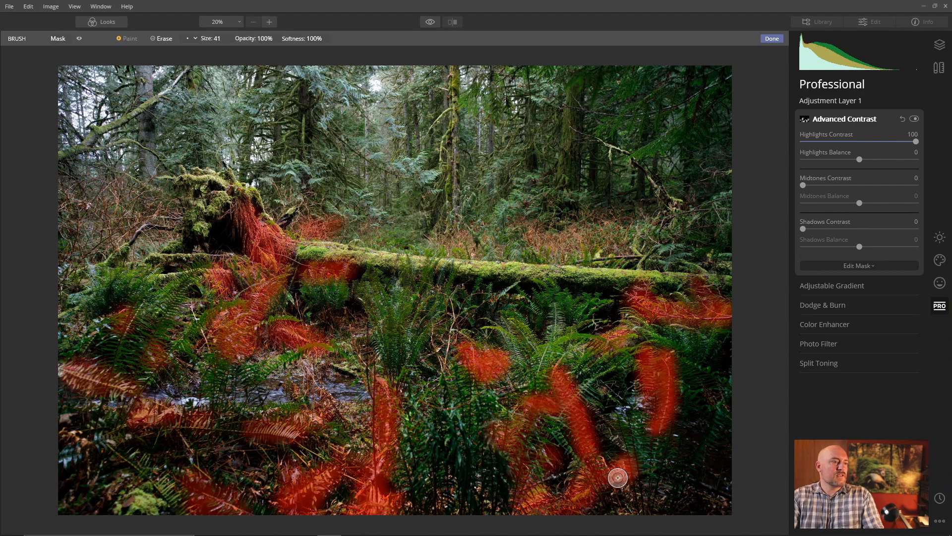
# Strengthen the mask over the bottom-middle ground, the stream bank and the ferns on the photo's left side.
pyautogui.moveTo(376, 505)
pyautogui.mouseDown()
pyautogui.moveTo(388, 450)
pyautogui.moveTo(369, 485)
pyautogui.mouseUp()
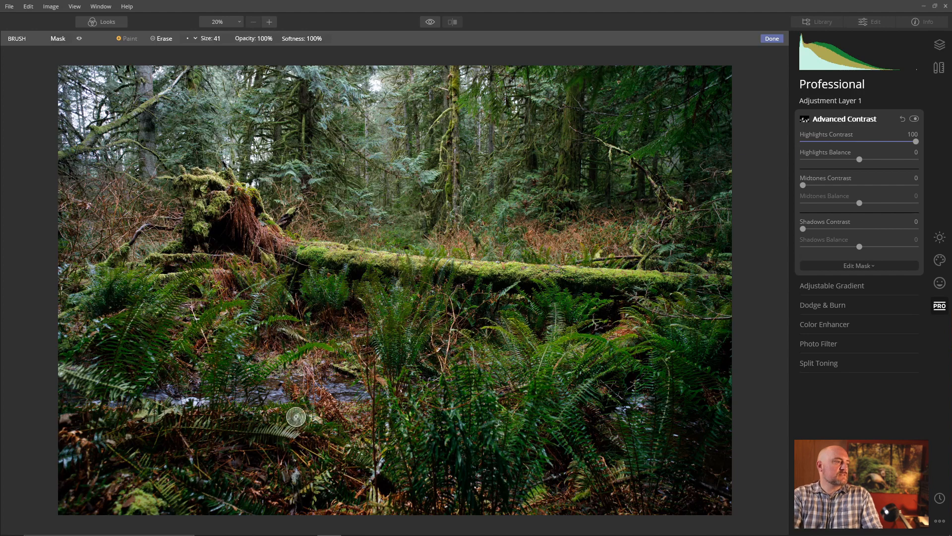
pyautogui.click(297, 423)
pyautogui.moveTo(197, 403)
pyautogui.mouseDown()
pyautogui.moveTo(182, 434)
pyautogui.moveTo(145, 426)
pyautogui.moveTo(140, 386)
pyautogui.moveTo(125, 396)
pyautogui.moveTo(75, 382)
pyautogui.moveTo(102, 368)
pyautogui.moveTo(70, 376)
pyautogui.mouseUp()
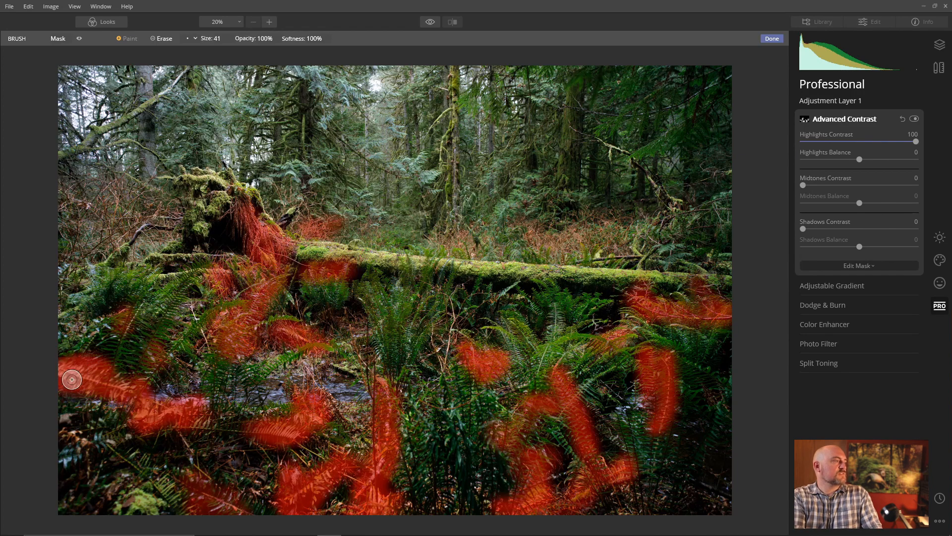
pyautogui.moveTo(66, 285)
pyautogui.mouseDown()
pyautogui.moveTo(84, 287)
pyautogui.moveTo(60, 272)
pyautogui.mouseUp()
pyautogui.moveTo(273, 314)
pyautogui.mouseDown()
pyautogui.moveTo(244, 332)
pyautogui.moveTo(223, 363)
pyautogui.moveTo(257, 318)
pyautogui.mouseUp()
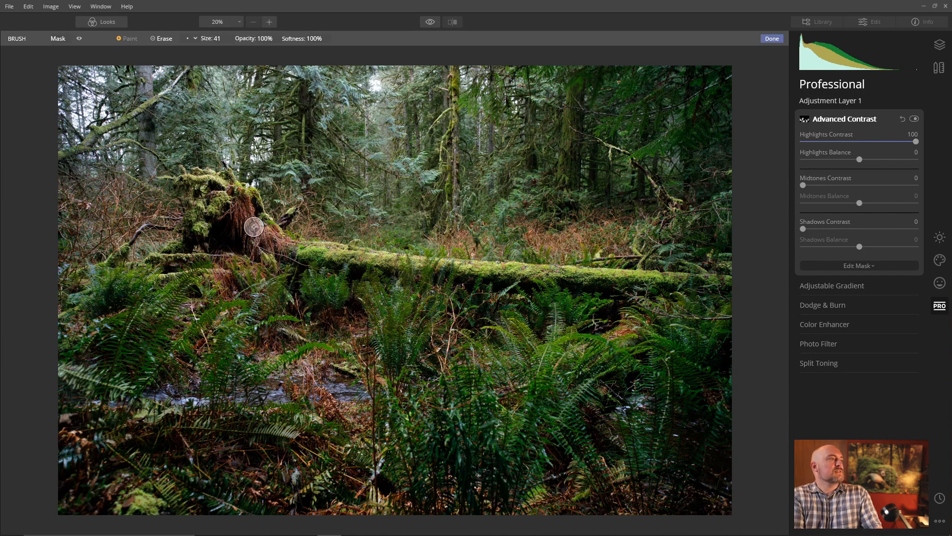
# Paint the effect over the log's roots, the brush and mossy trunk behind the log, and the ferns in front of it.
pyautogui.moveTo(254, 226)
pyautogui.mouseDown()
pyautogui.moveTo(295, 236)
pyautogui.moveTo(319, 218)
pyautogui.moveTo(327, 194)
pyautogui.moveTo(376, 212)
pyautogui.moveTo(384, 200)
pyautogui.mouseUp()
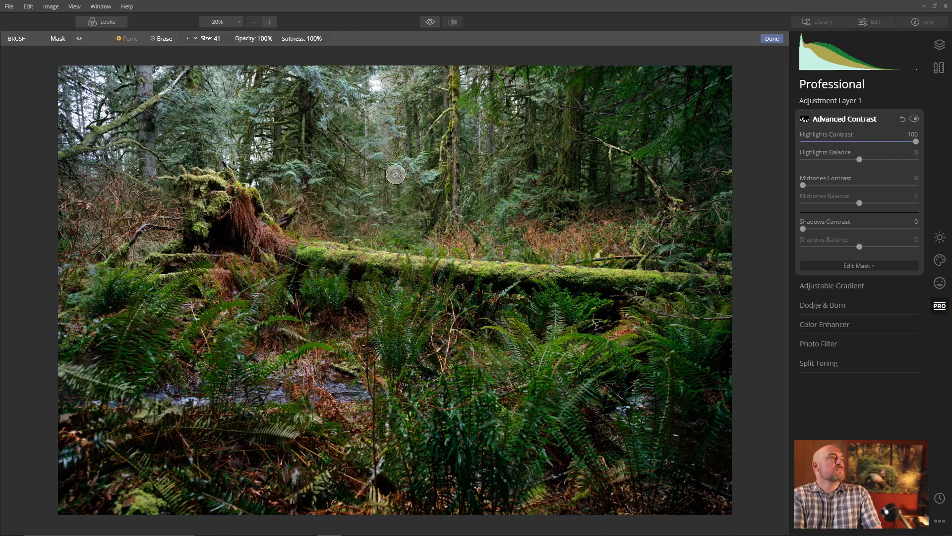
pyautogui.moveTo(456, 217)
pyautogui.mouseDown()
pyautogui.moveTo(467, 208)
pyautogui.moveTo(400, 166)
pyautogui.moveTo(490, 238)
pyautogui.mouseUp()
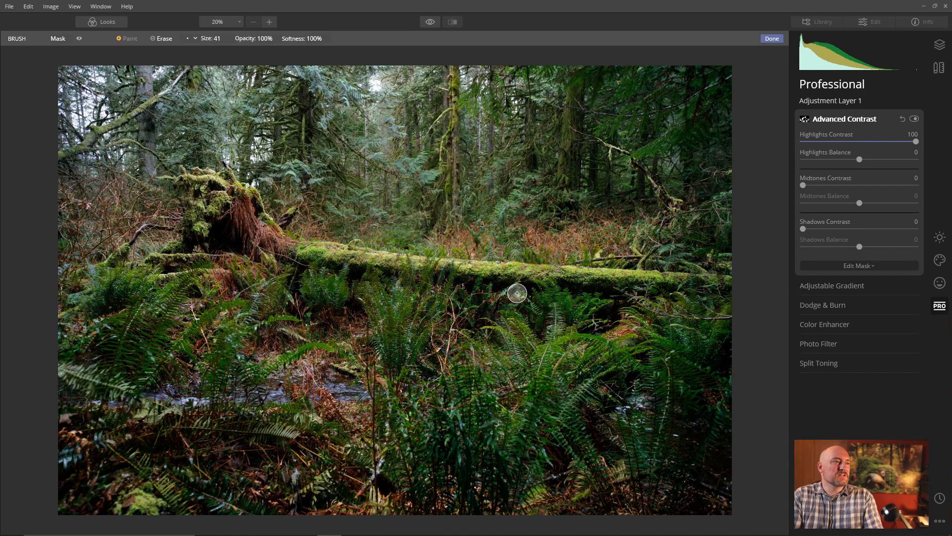
pyautogui.moveTo(404, 279)
pyautogui.mouseDown()
pyautogui.moveTo(393, 291)
pyautogui.moveTo(394, 354)
pyautogui.moveTo(395, 304)
pyautogui.moveTo(368, 330)
pyautogui.mouseUp()
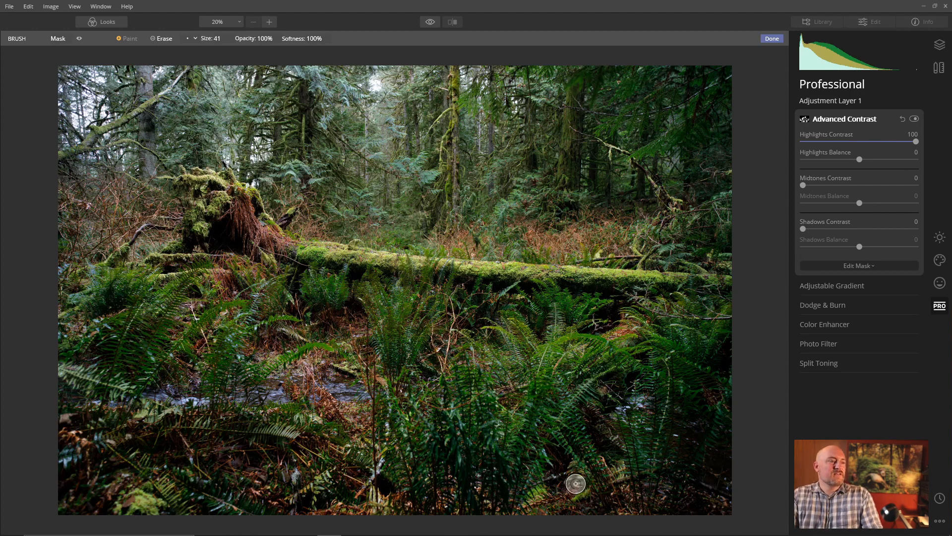
# Show and hide the red mask overlay several times to check which areas of the photo are painted.
pyautogui.press('/')
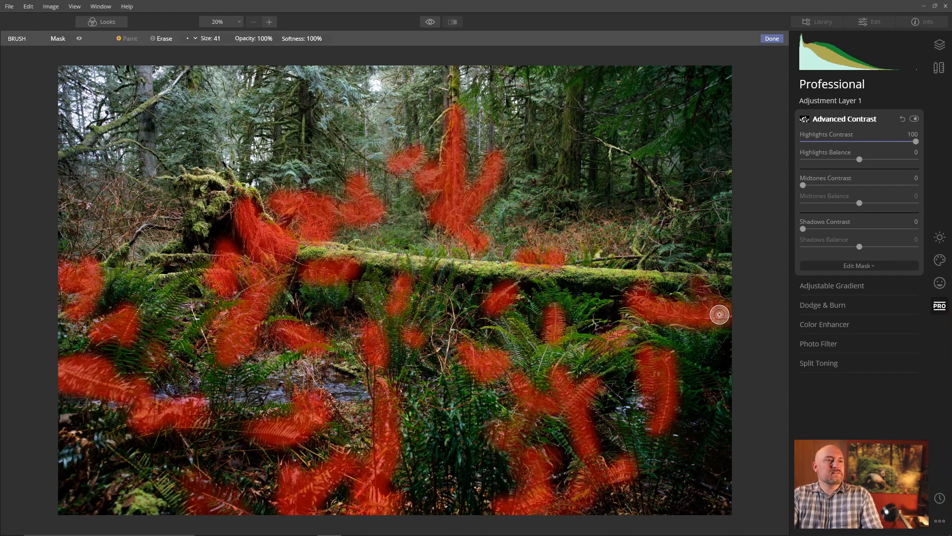
pyautogui.press('/')
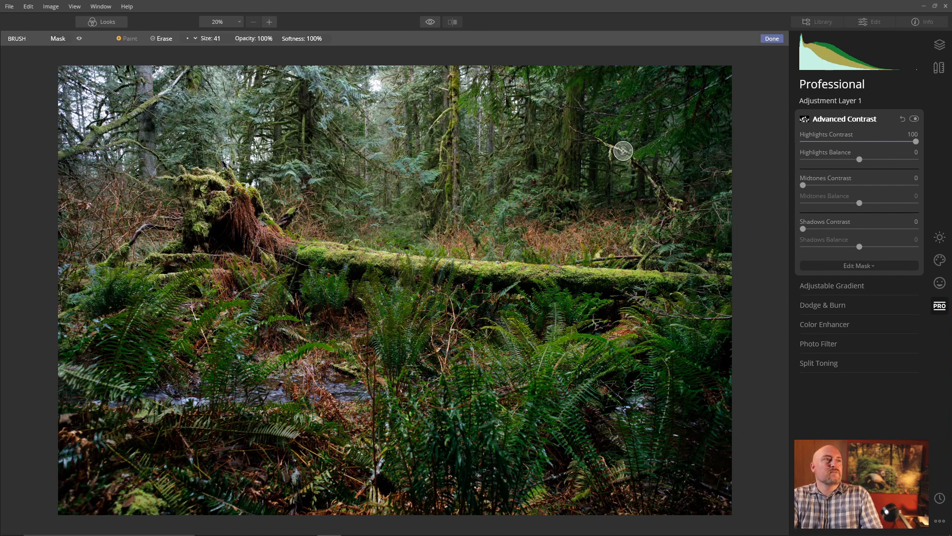
pyautogui.press('/')
pyautogui.press('/')
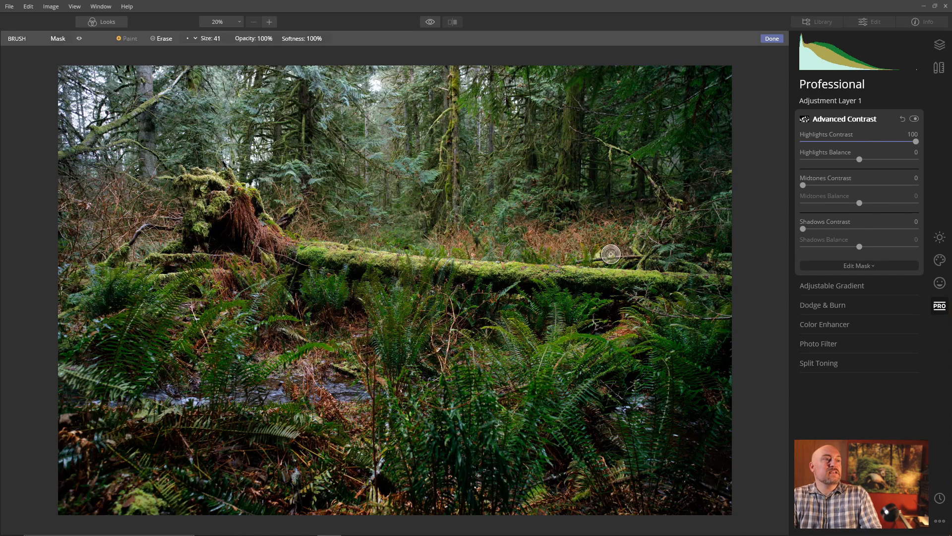
pyautogui.press('/')
pyautogui.press('/')
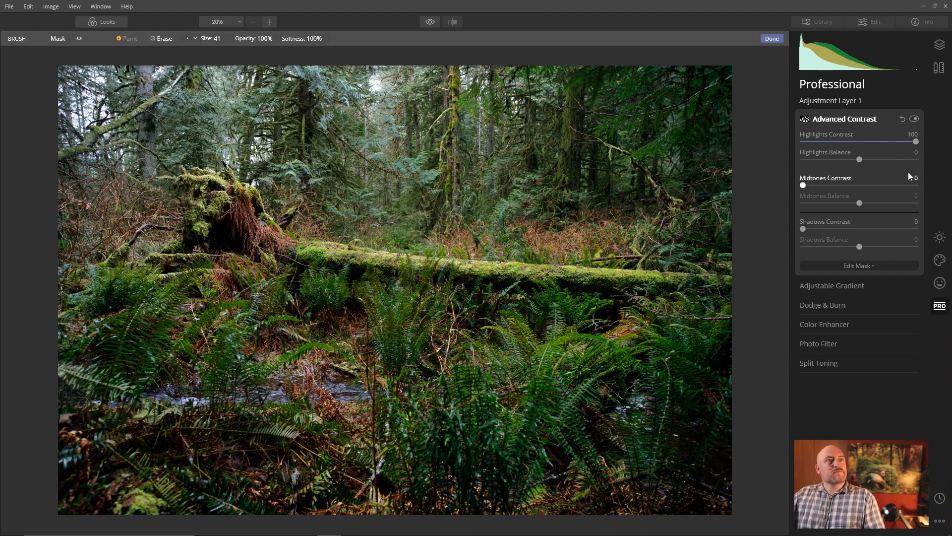
# Switch Advanced Contrast off and on repeatedly and compare the photo with its unedited version.
pyautogui.click(915, 118)
pyautogui.click(915, 118)
pyautogui.click(915, 118)
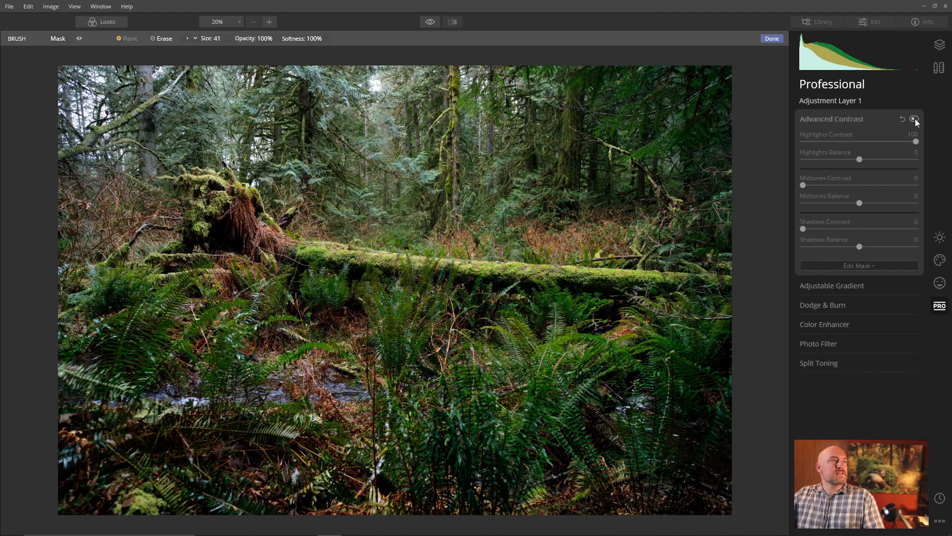
pyautogui.click(915, 118)
pyautogui.click(915, 118)
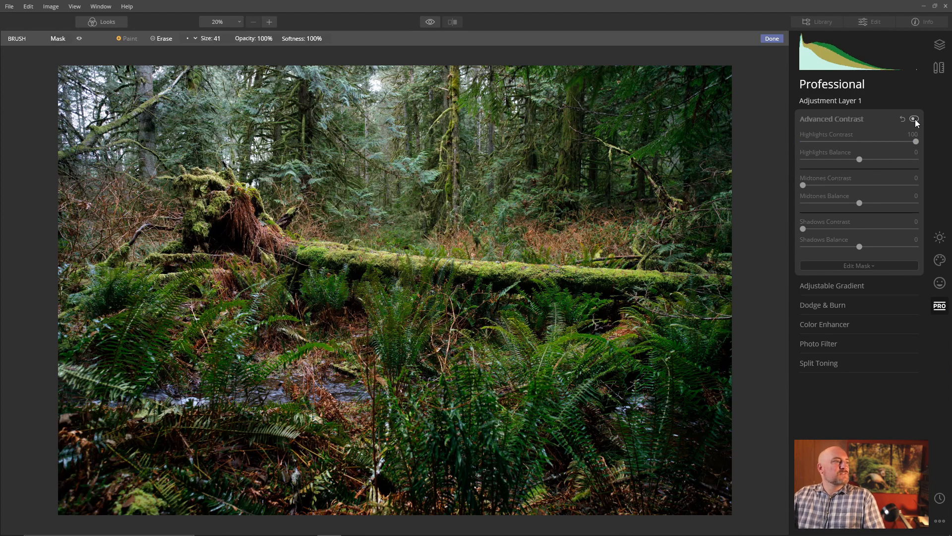
pyautogui.click(915, 119)
pyautogui.click(914, 120)
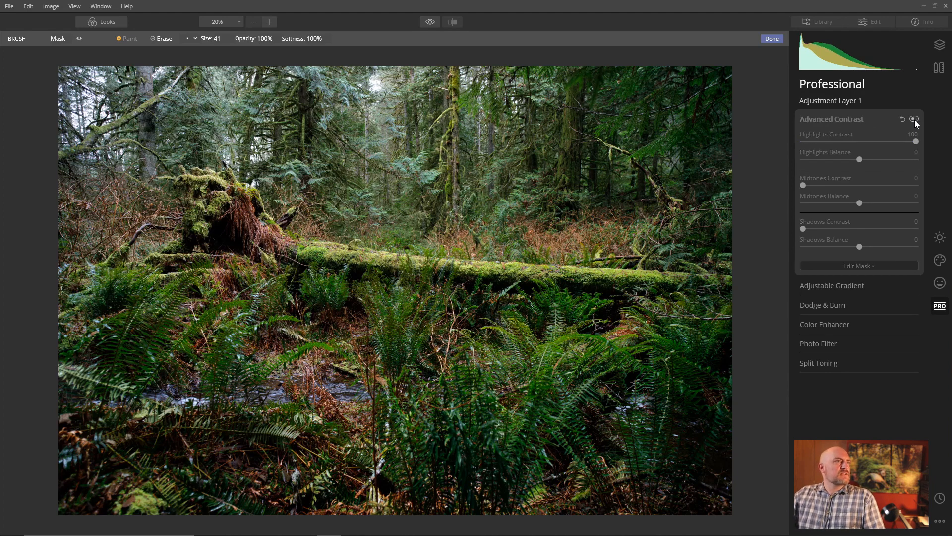
pyautogui.click(915, 120)
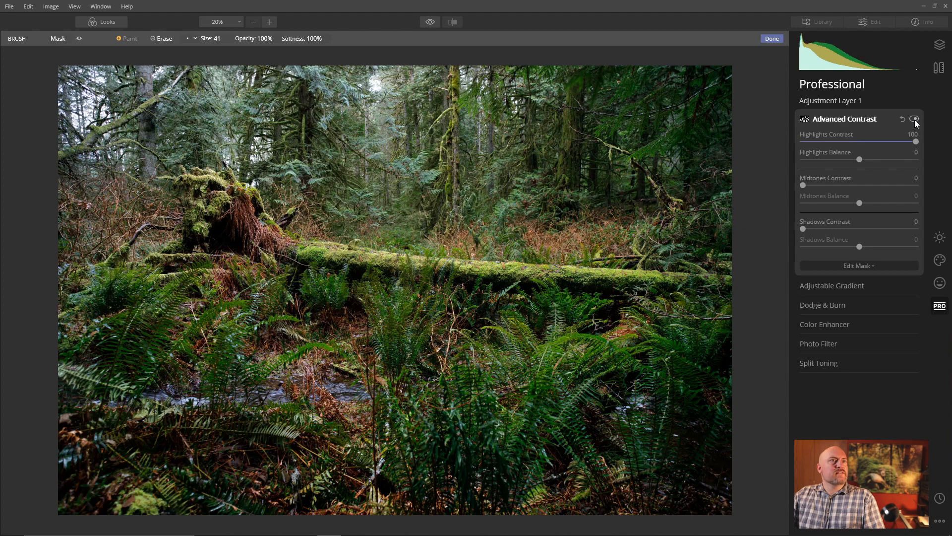
pyautogui.click(426, 22)
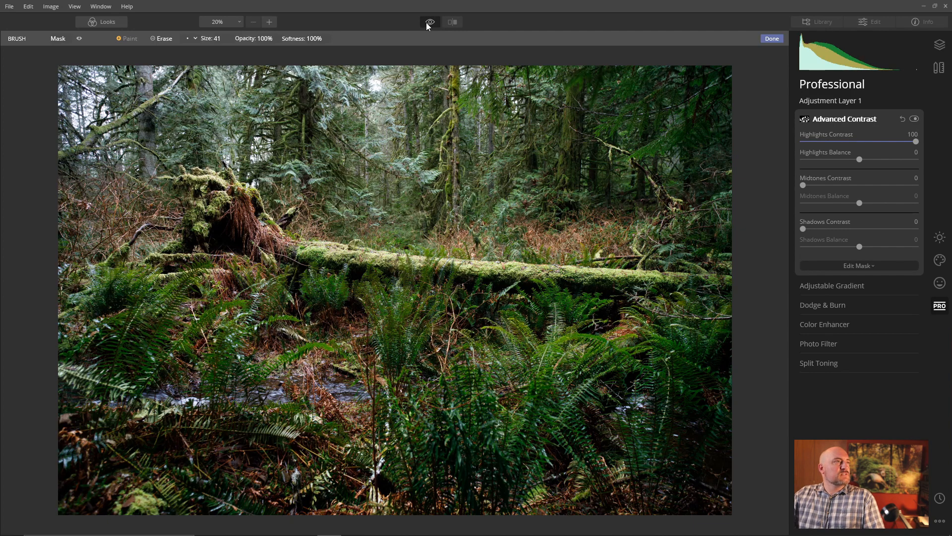
pyautogui.click(426, 22)
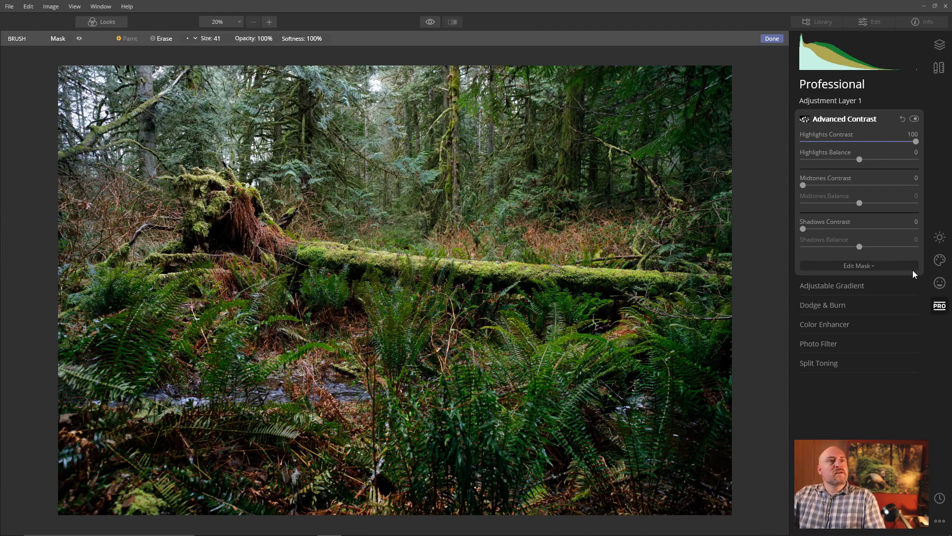
# Add the Orton Effect, Type 1, to the adjustment layer with an amount of 32.
pyautogui.click(939, 287)
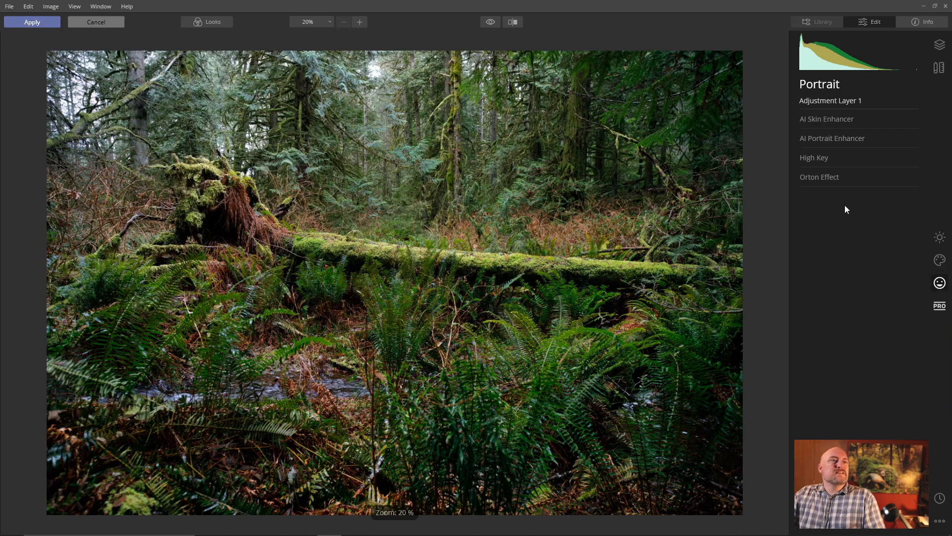
pyautogui.click(841, 178)
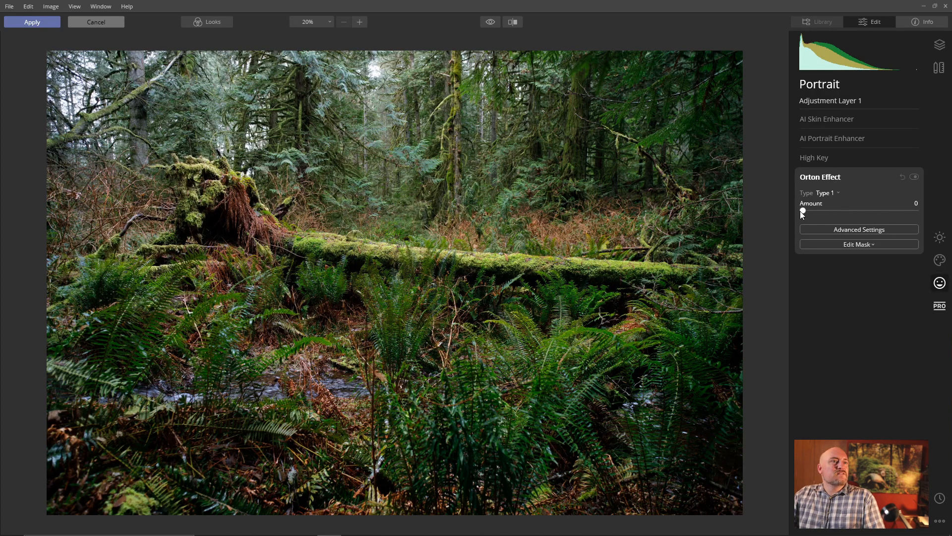
pyautogui.moveTo(802, 213); pyautogui.dragTo(822, 212)
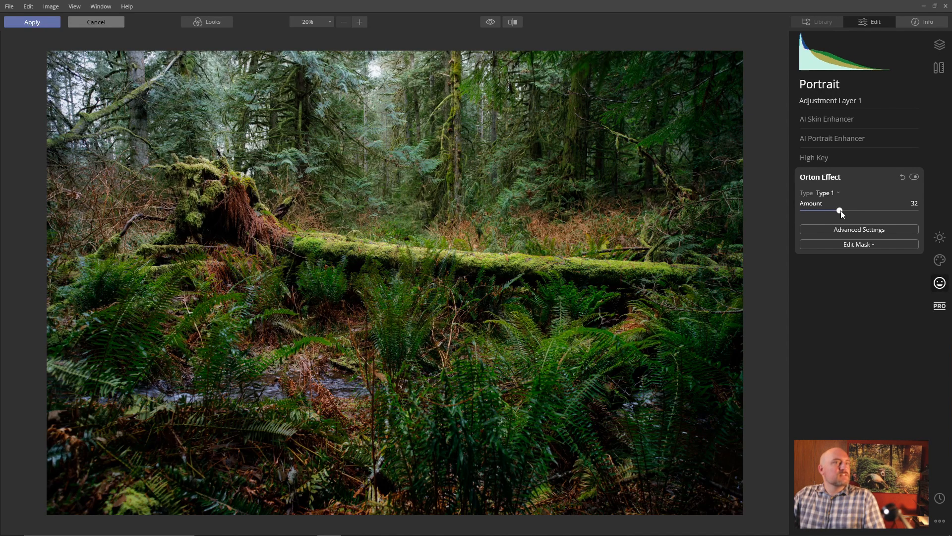
# Inspect the mossy log and ferns at 100% zoom, comparing them with the Orton Effect off and on.
pyautogui.doubleClick(514, 216)
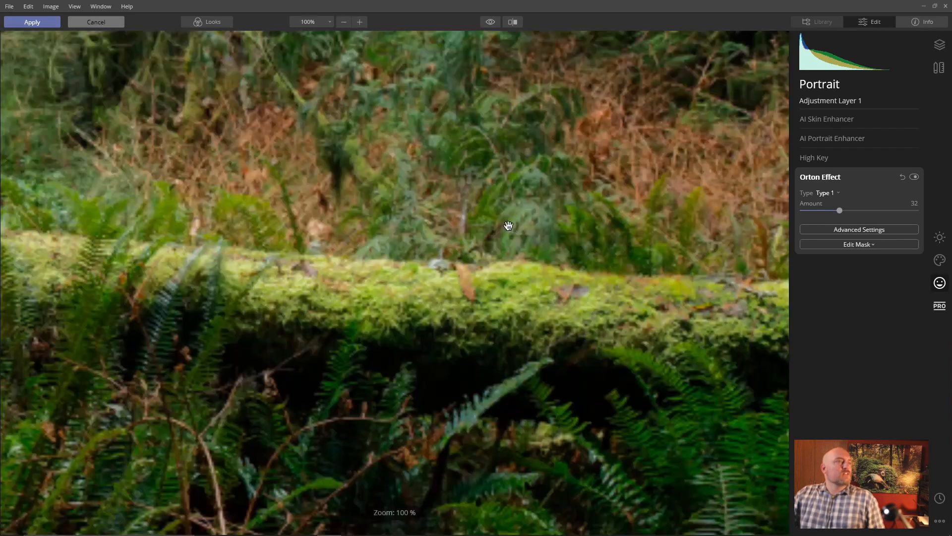
pyautogui.moveTo(455, 243); pyautogui.dragTo(634, 335)
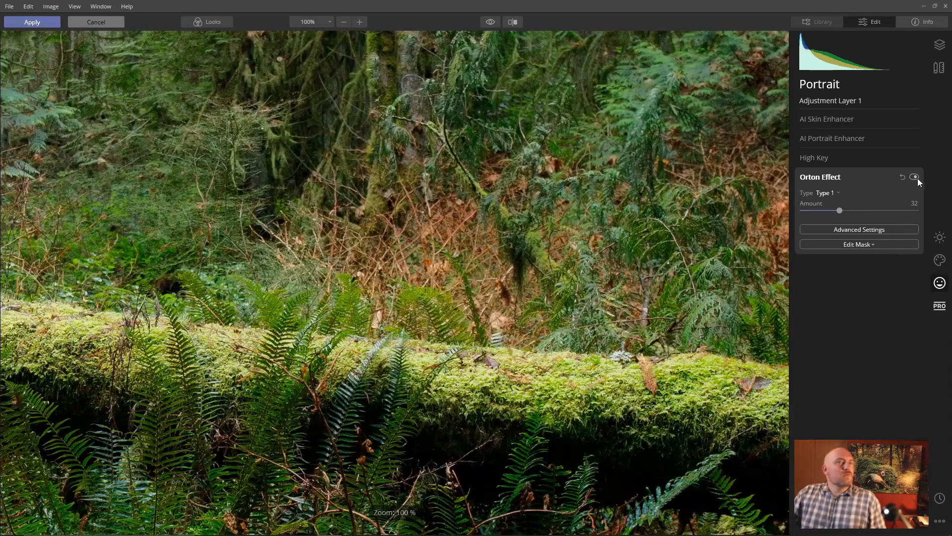
pyautogui.click(915, 177)
pyautogui.click(914, 177)
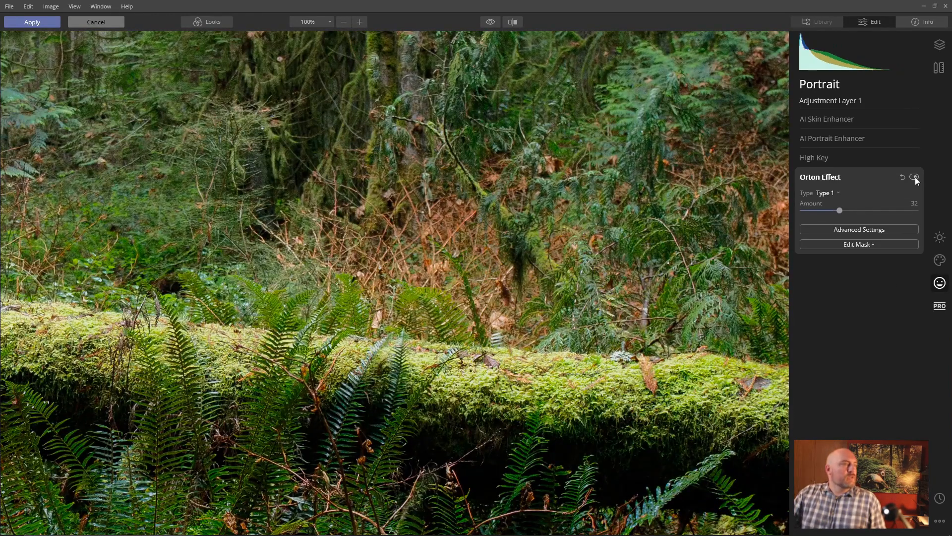
pyautogui.click(914, 177)
pyautogui.click(915, 177)
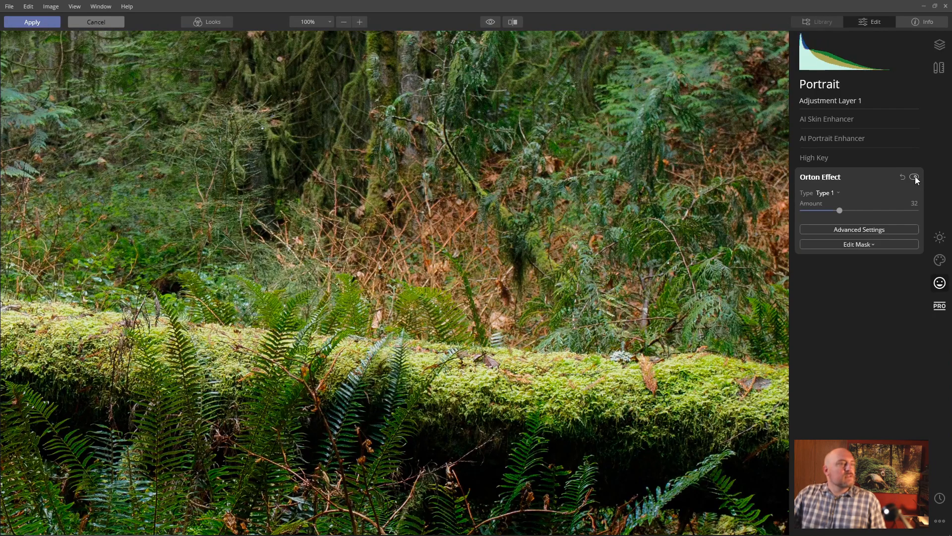
pyautogui.click(915, 177)
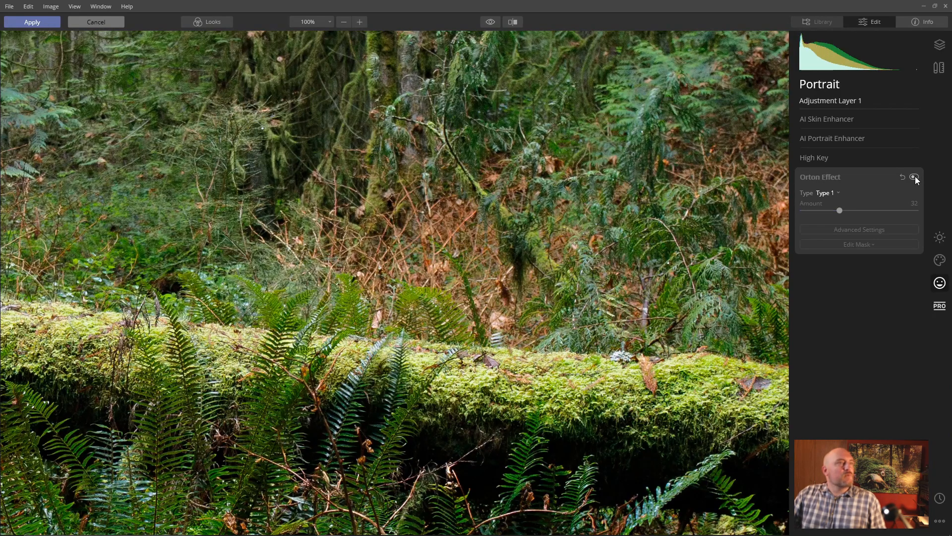
pyautogui.click(915, 177)
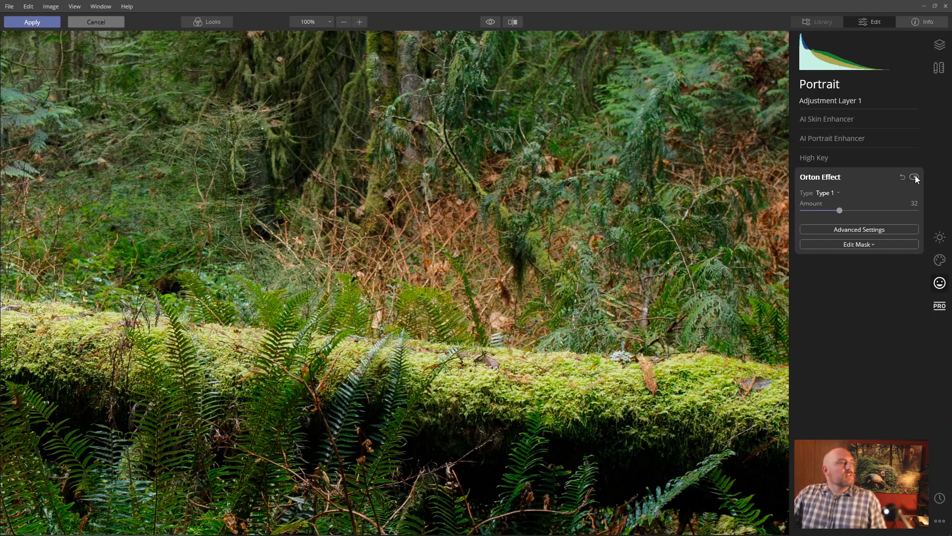
pyautogui.click(915, 177)
pyautogui.click(915, 177)
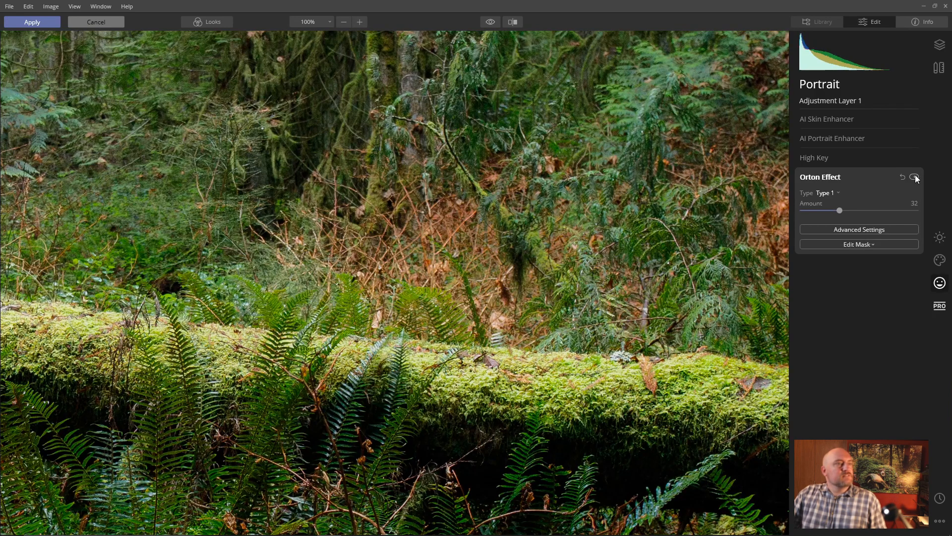
pyautogui.click(915, 177)
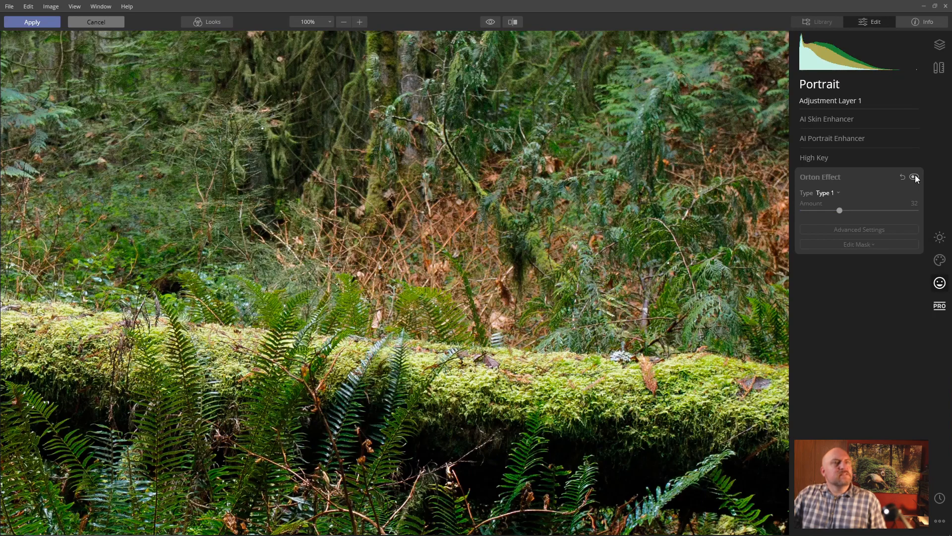
pyautogui.click(915, 177)
pyautogui.moveTo(348, 242); pyautogui.dragTo(547, 311)
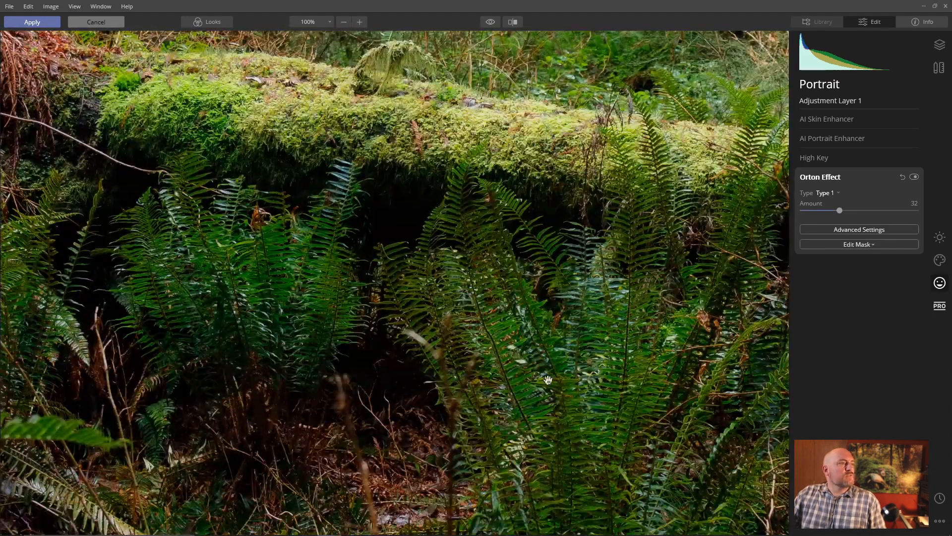
pyautogui.click(546, 301)
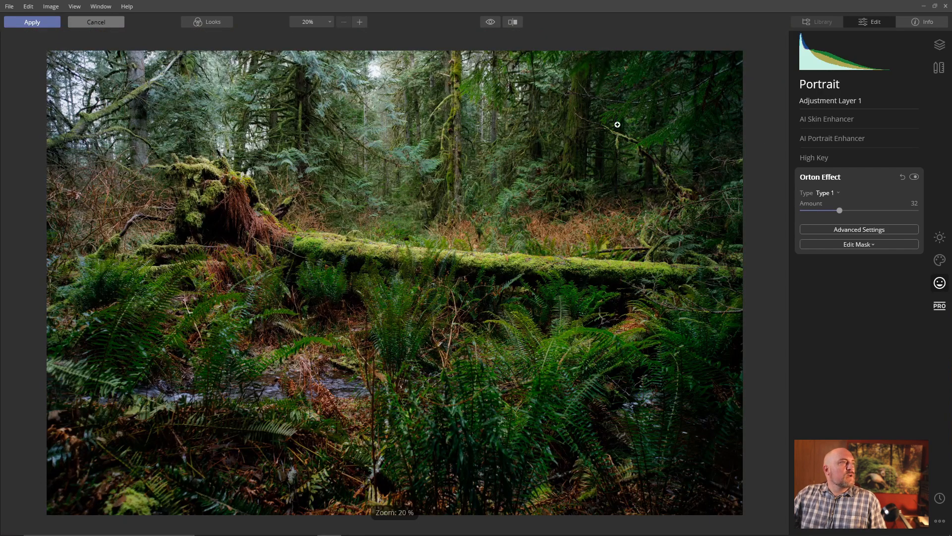
# Turn on the highlight and shadow clipping warnings and raise the adjustment layer's Light Shadows to 98.
pyautogui.click(915, 36)
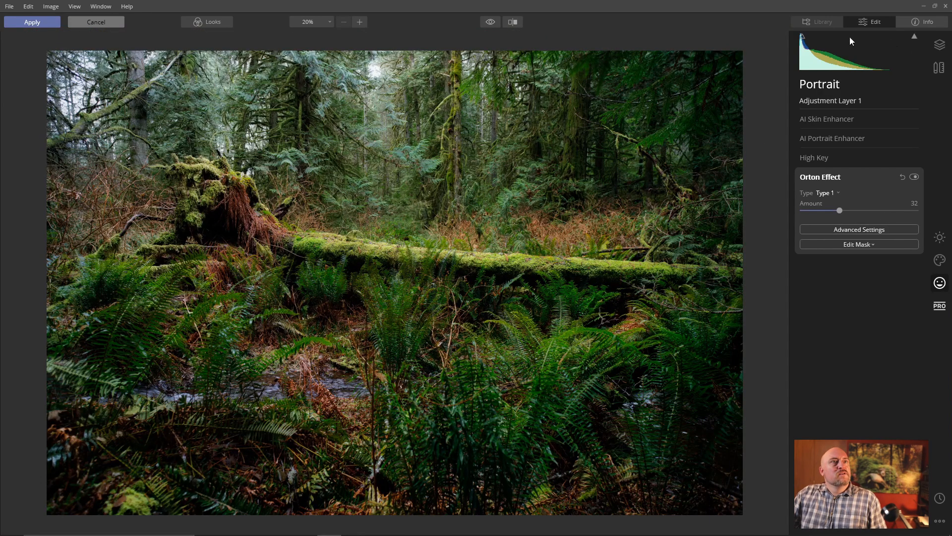
pyautogui.click(803, 38)
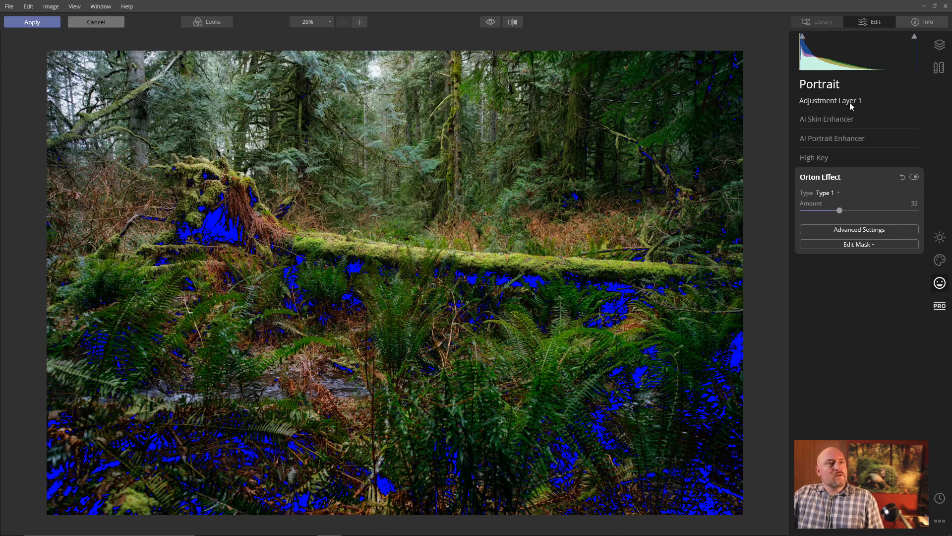
pyautogui.click(940, 239)
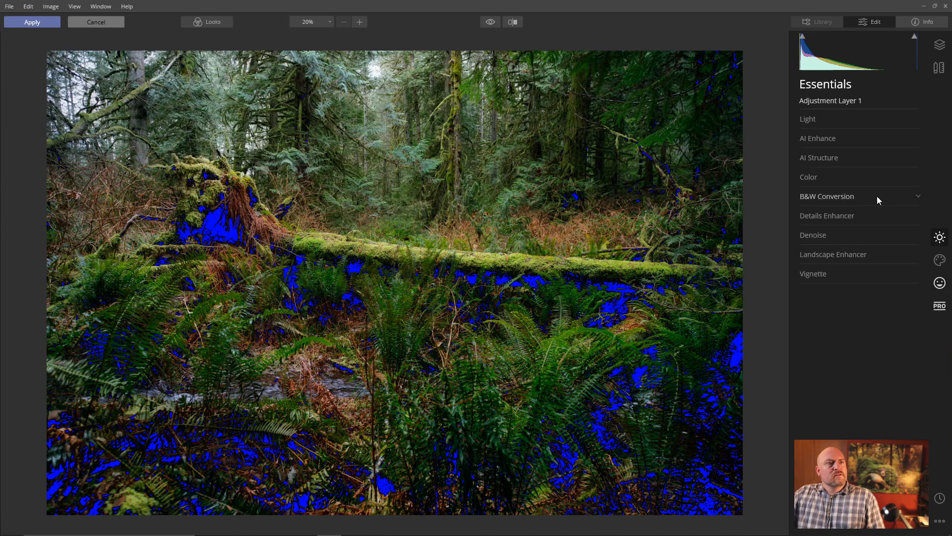
pyautogui.click(827, 120)
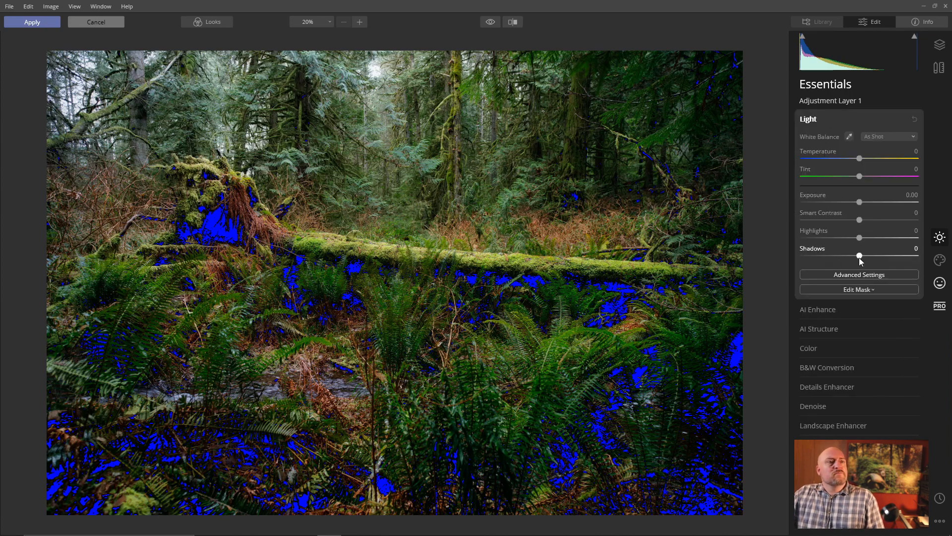
pyautogui.moveTo(860, 256); pyautogui.dragTo(935, 258)
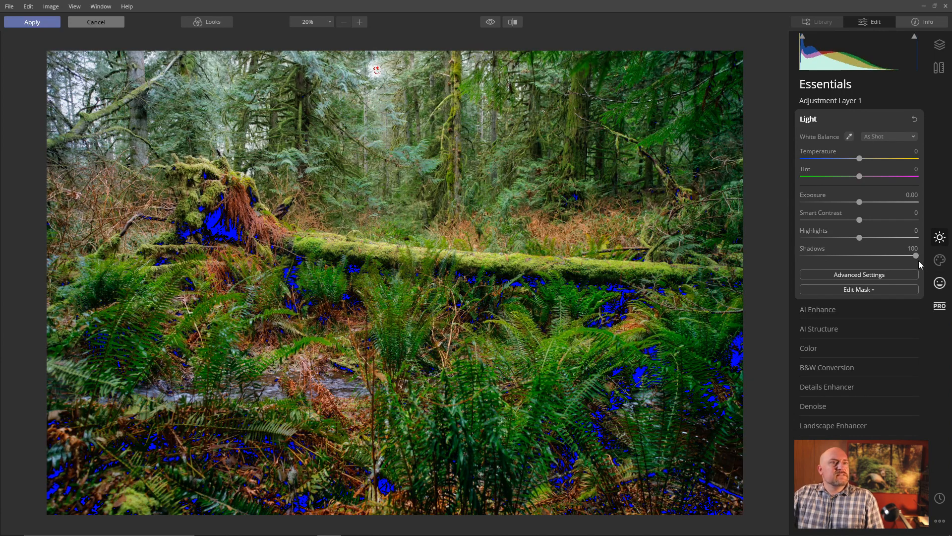
pyautogui.moveTo(917, 258)
pyautogui.mouseDown()
pyautogui.moveTo(898, 258)
pyautogui.moveTo(915, 259)
pyautogui.mouseUp()
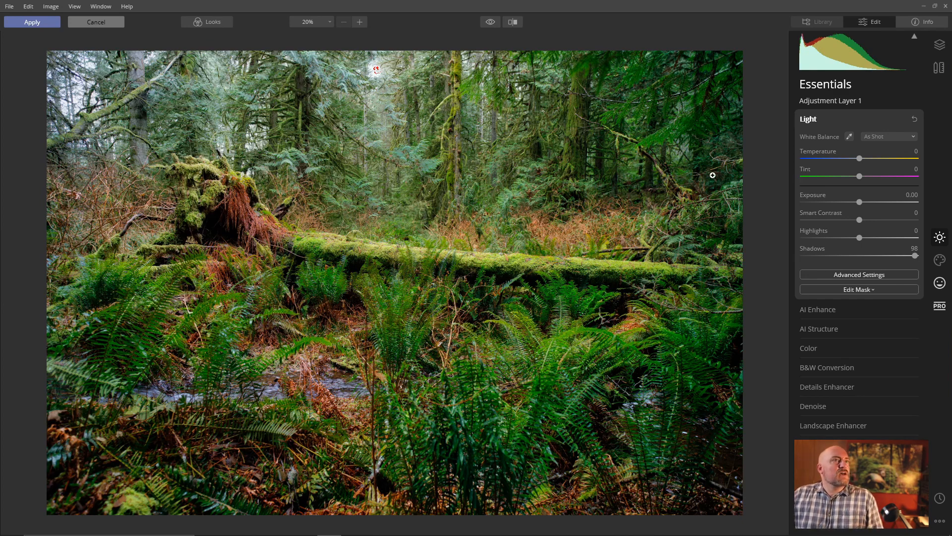
# Recheck the shadow clipping and apply the Luminar 4 edits, returning to Photoshop.
pyautogui.click(804, 36)
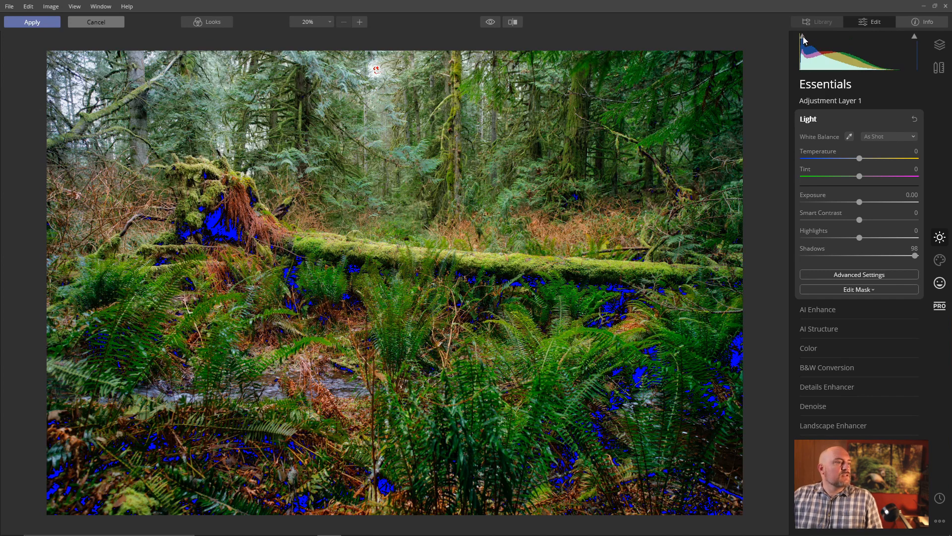
pyautogui.click(803, 38)
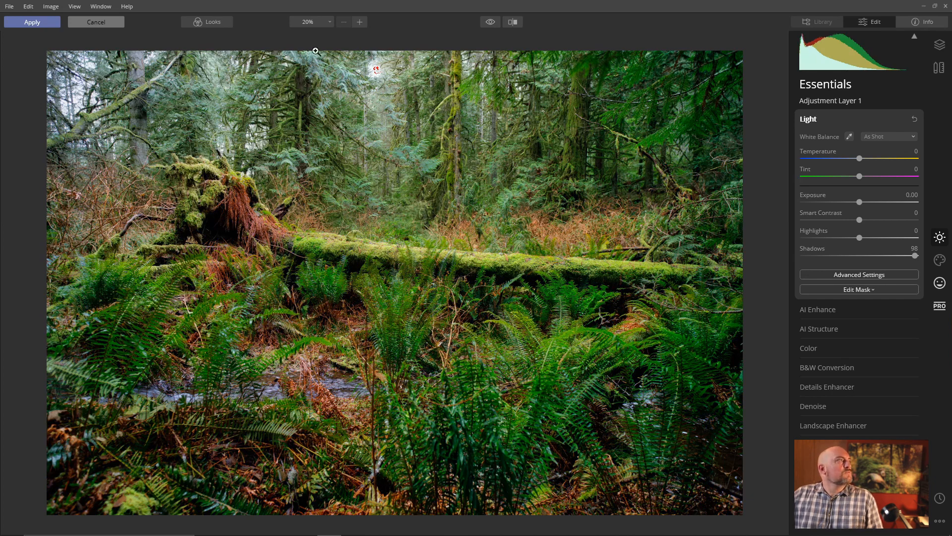
pyautogui.click(46, 23)
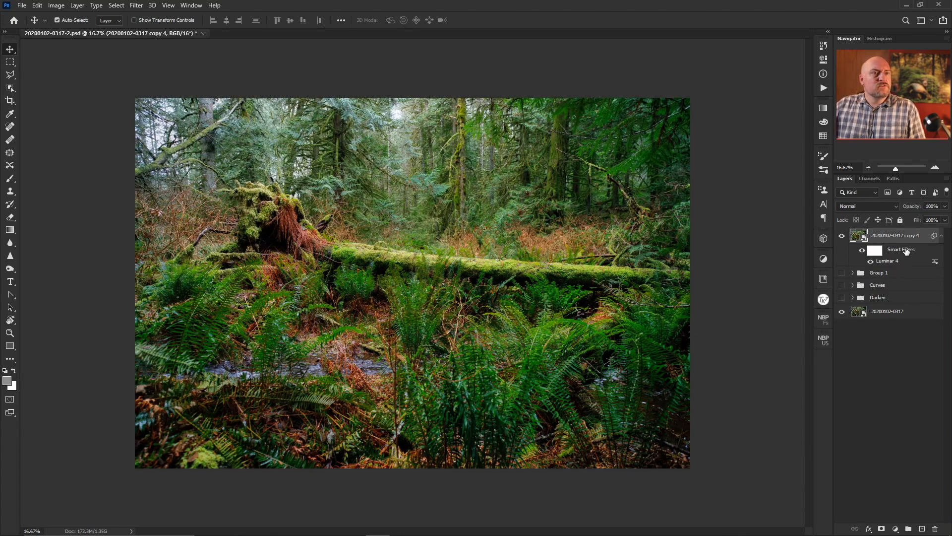
# Paint black at 9% flow on the Luminar 4 smart filter mask over areas below the log, and compare the photo without the filter.
pyautogui.click(880, 249)
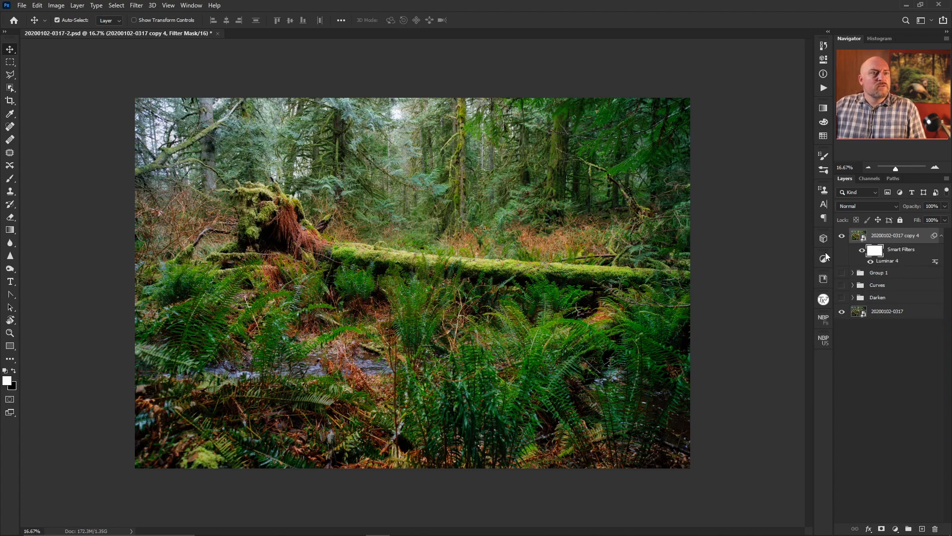
pyautogui.click(10, 178)
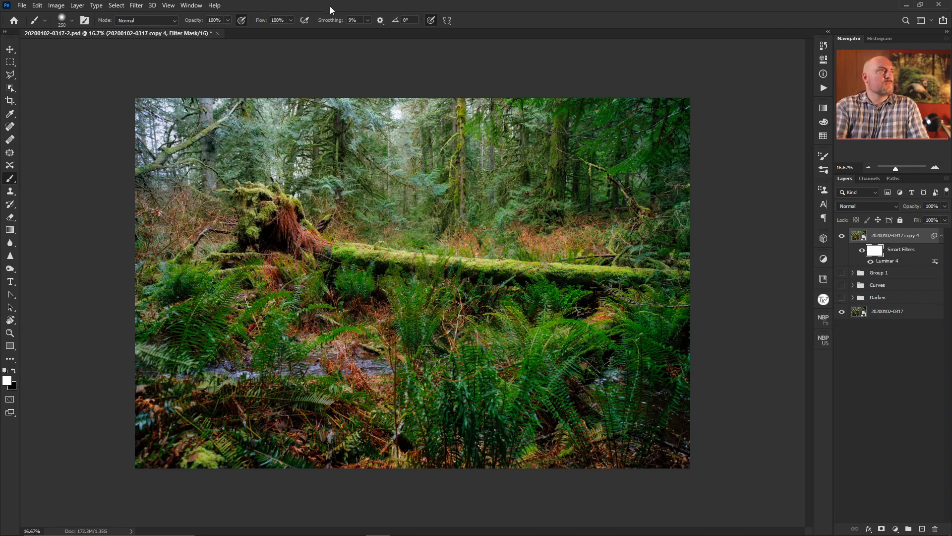
pyautogui.moveTo(261, 23)
pyautogui.mouseDown()
pyautogui.moveTo(219, 23)
pyautogui.moveTo(264, 24)
pyautogui.mouseUp()
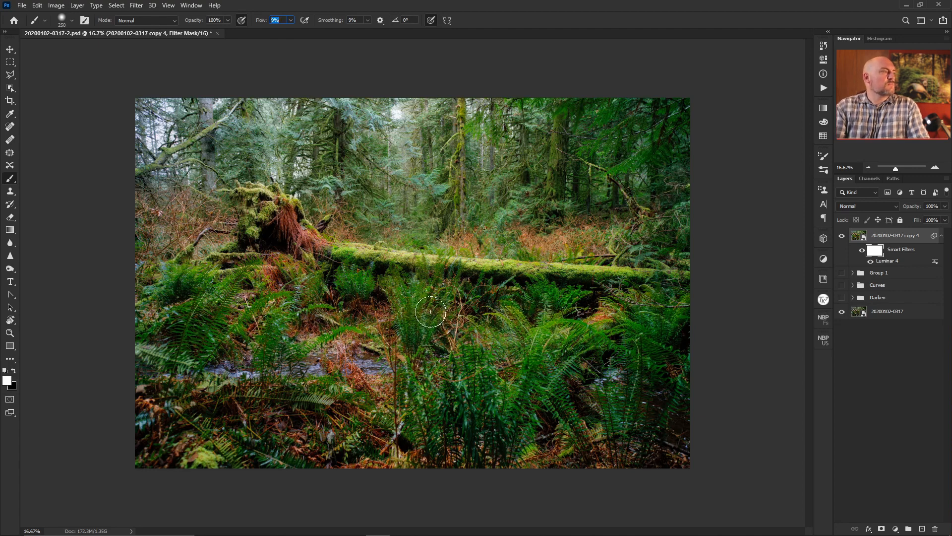
pyautogui.press('Return')
pyautogui.press('x')
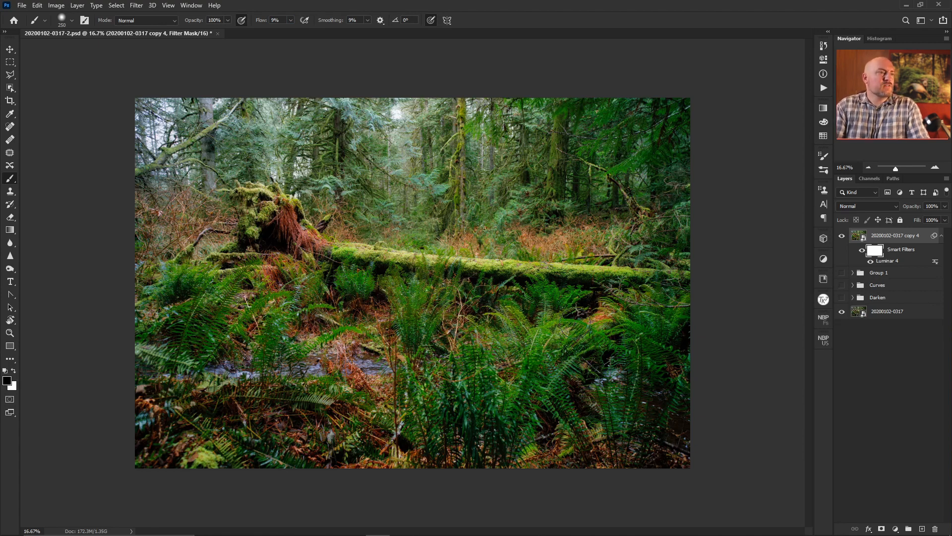
pyautogui.moveTo(514, 291)
pyautogui.mouseDown()
pyautogui.moveTo(590, 323)
pyautogui.moveTo(662, 320)
pyautogui.moveTo(545, 394)
pyautogui.moveTo(426, 325)
pyautogui.moveTo(461, 293)
pyautogui.moveTo(352, 279)
pyautogui.moveTo(359, 285)
pyautogui.moveTo(299, 292)
pyautogui.moveTo(257, 374)
pyautogui.moveTo(162, 277)
pyautogui.moveTo(173, 366)
pyautogui.moveTo(184, 356)
pyautogui.mouseUp()
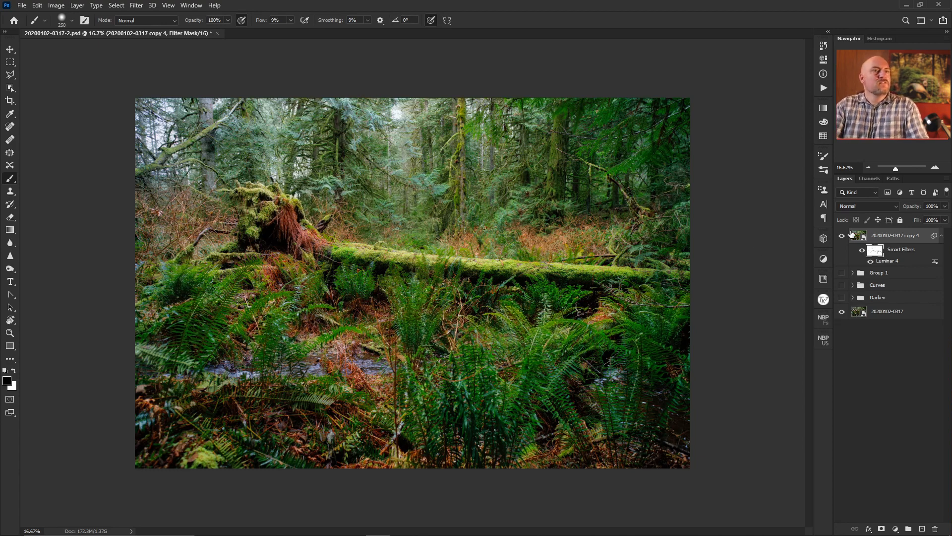
pyautogui.click(862, 251)
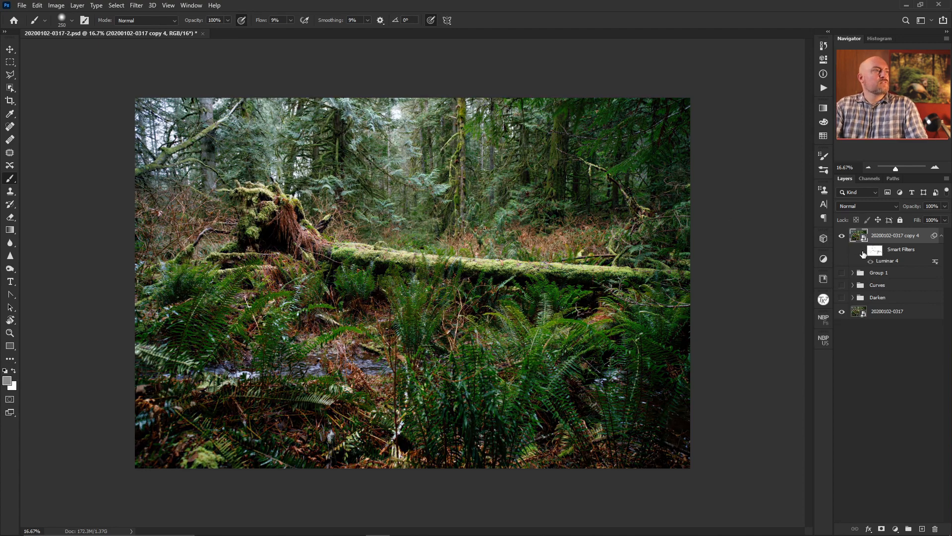
pyautogui.click(863, 251)
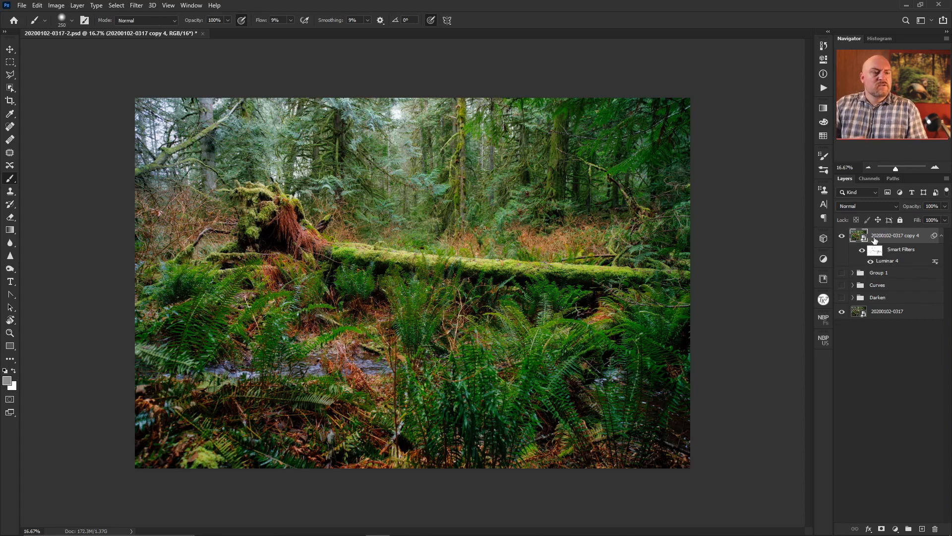
# Group the Luminar 4 smart filter layer and name the group Luminar.
pyautogui.hotkey('ctrl', 'g')
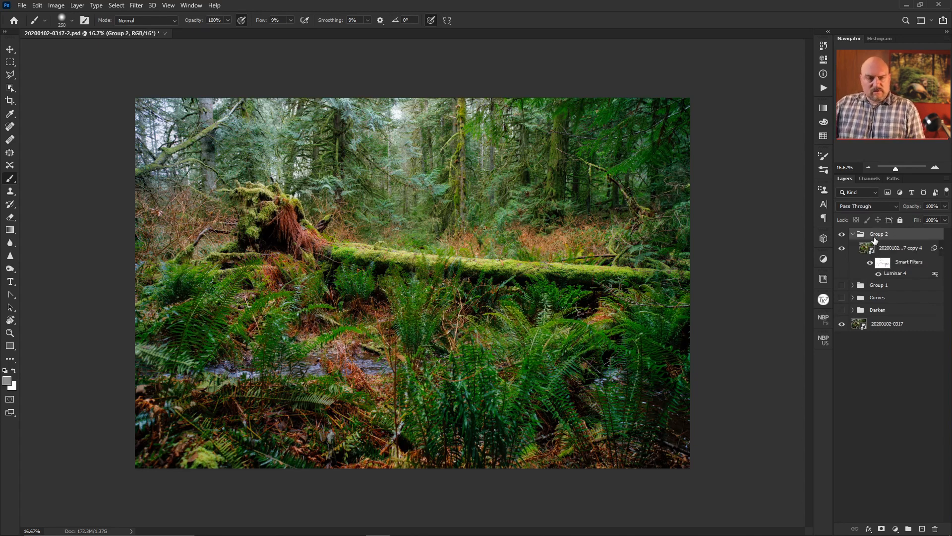
pyautogui.doubleClick(887, 234)
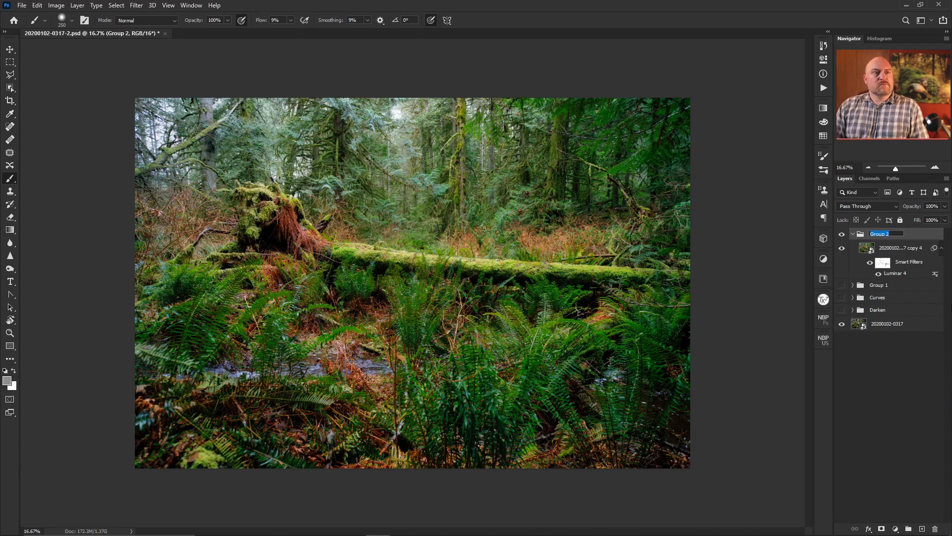
pyautogui.write('Lumin')
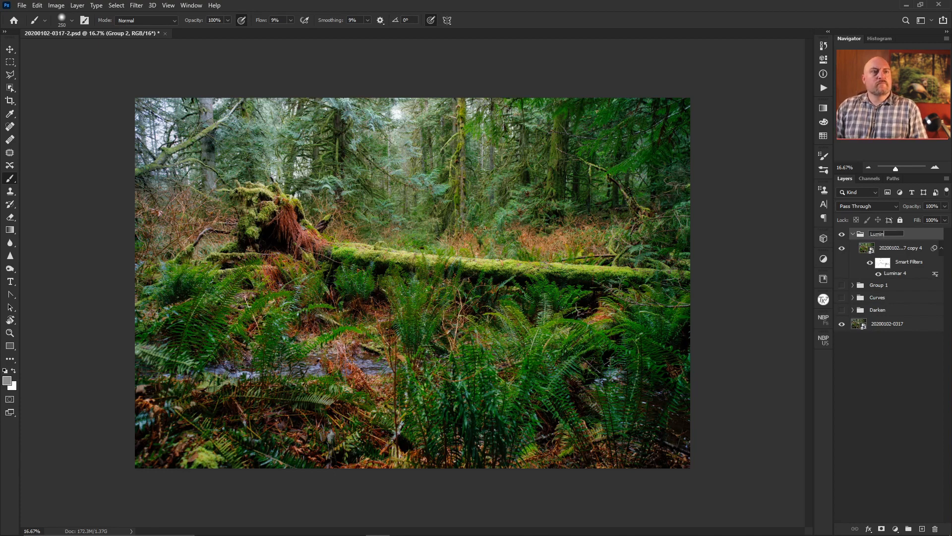
pyautogui.write('ar')
pyautogui.press('Return')
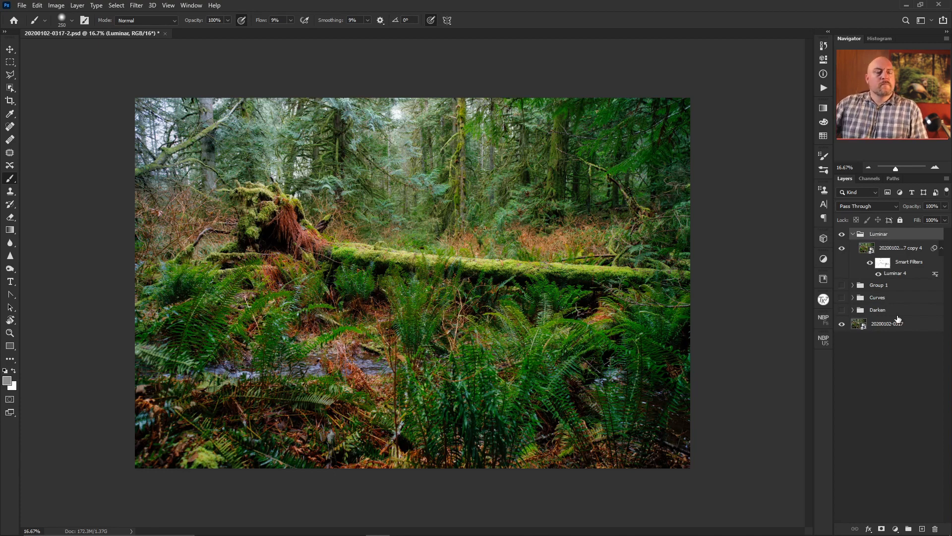
# Add a Hue/Saturation adjustment above the photo layer in the Luminar group and set the Greens saturation to -54.
pyautogui.click(909, 252)
pyautogui.click(897, 528)
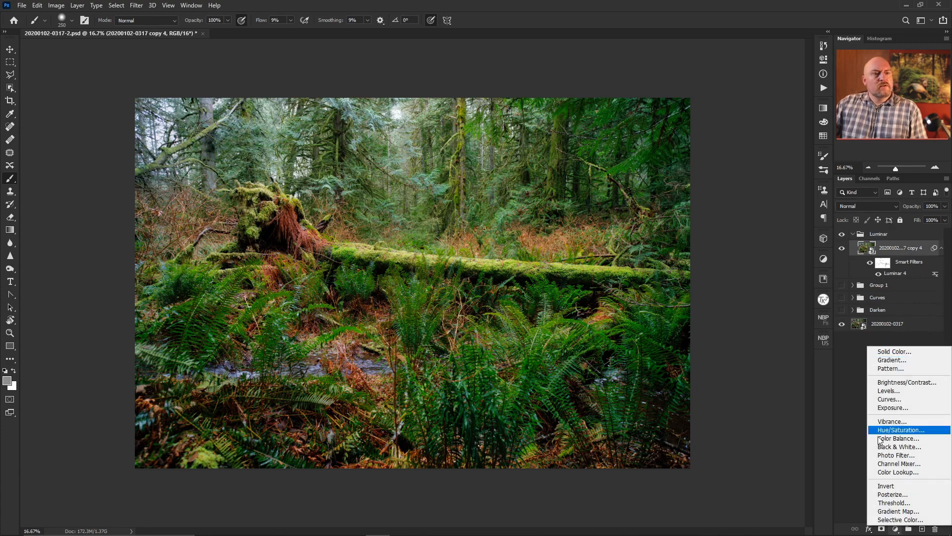
pyautogui.click(898, 429)
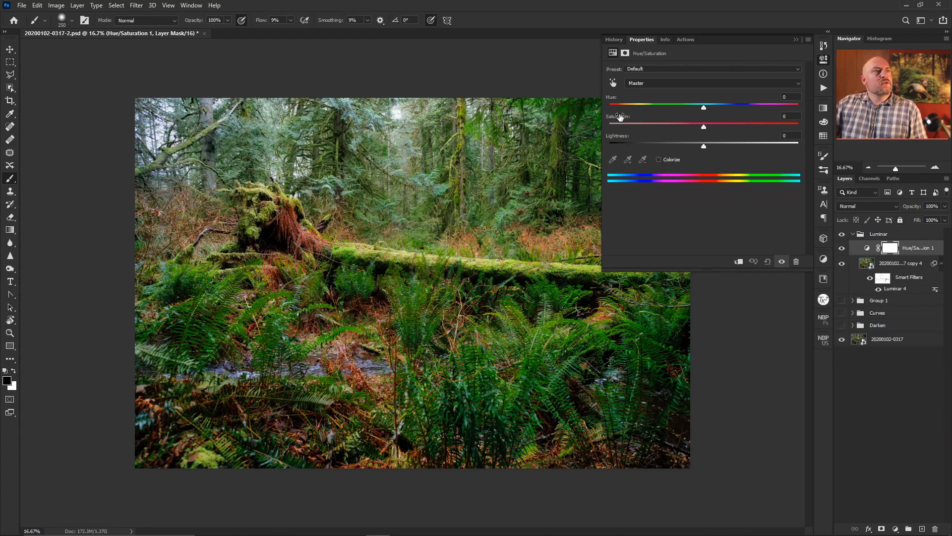
pyautogui.click(645, 83)
pyautogui.click(641, 113)
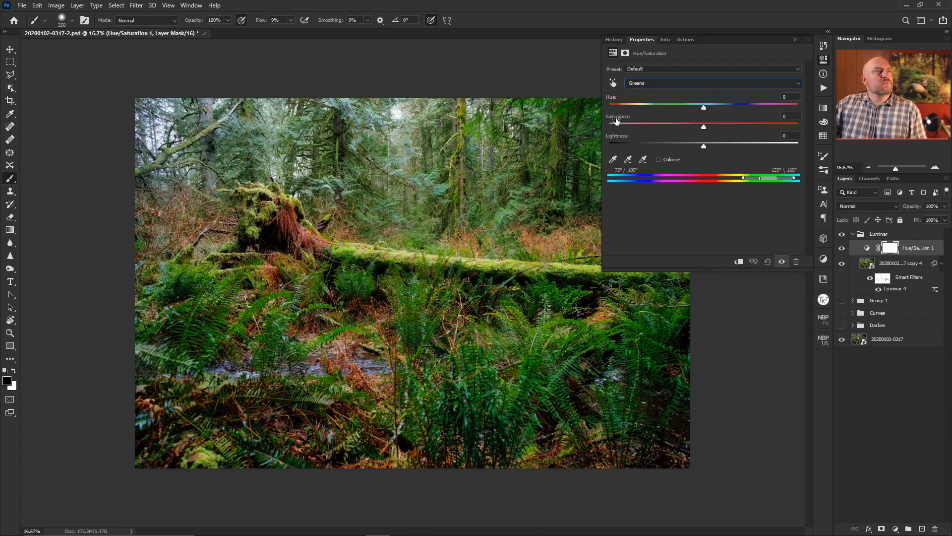
pyautogui.moveTo(616, 120)
pyautogui.mouseDown()
pyautogui.moveTo(578, 118)
pyautogui.moveTo(590, 113)
pyautogui.mouseUp()
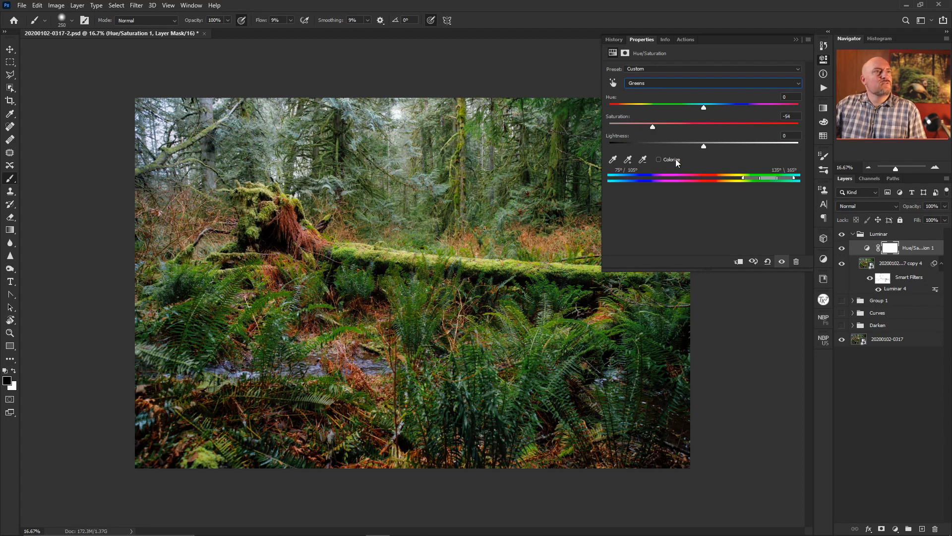
# Try shifting the Cyans hue up to +56, and reset it to 0.
pyautogui.click(645, 83)
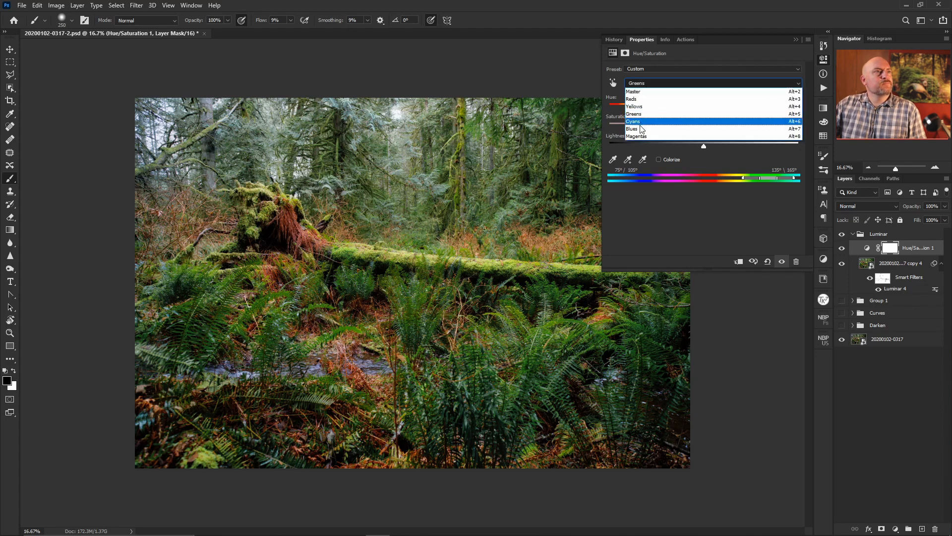
pyautogui.click(640, 128)
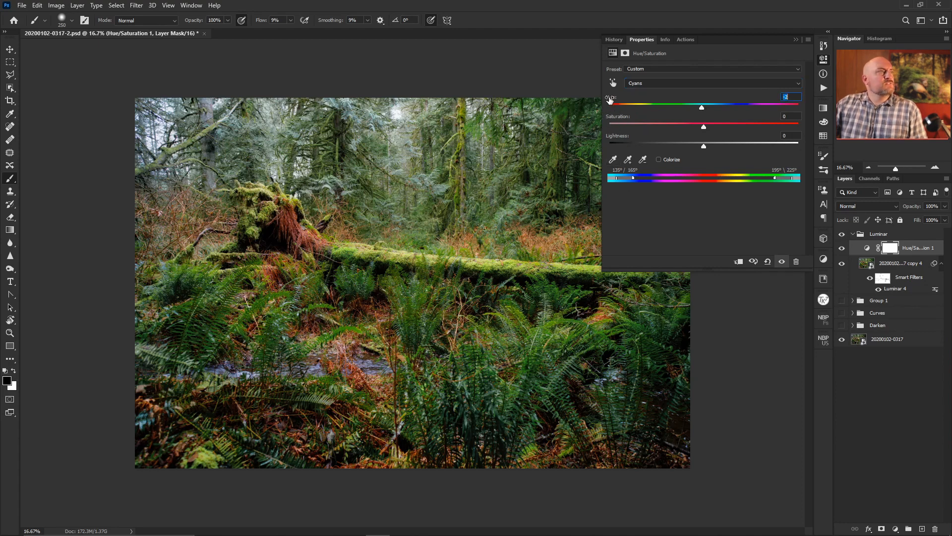
pyautogui.moveTo(610, 99); pyautogui.dragTo(638, 97)
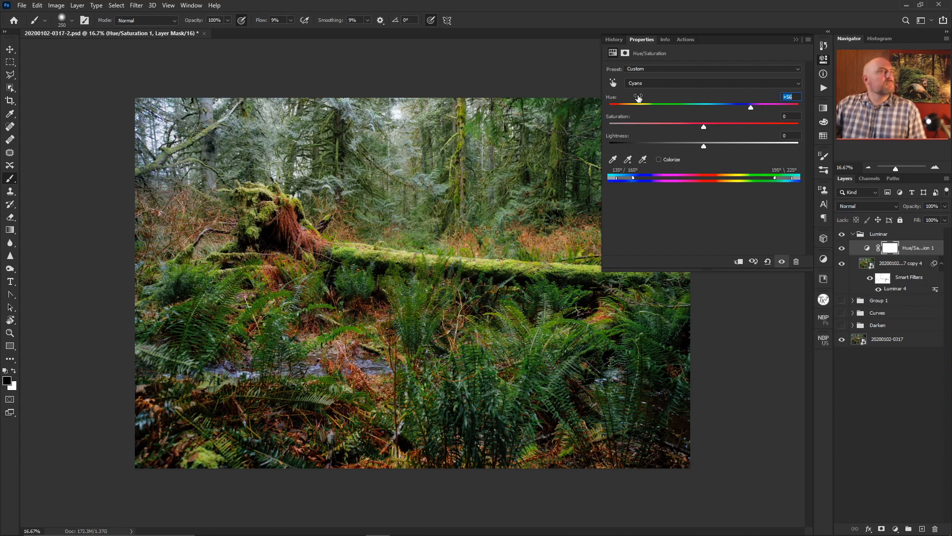
pyautogui.doubleClick(613, 99)
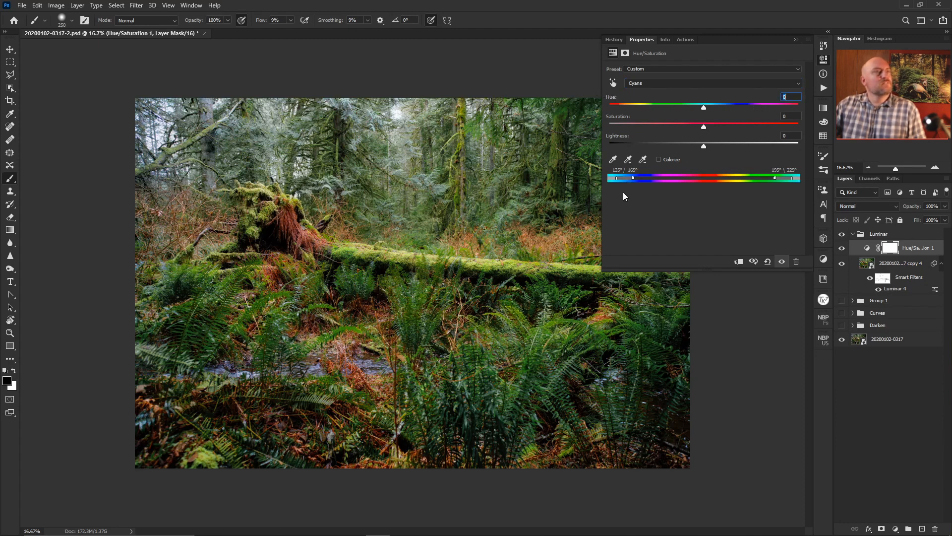
# Test the Yellows saturation at +100 and set it to +5.
pyautogui.click(635, 83)
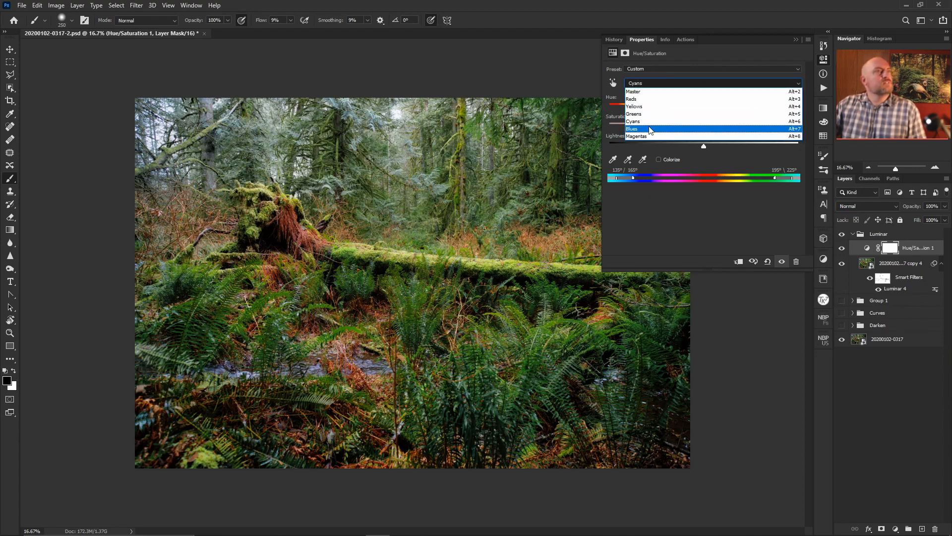
pyautogui.click(648, 106)
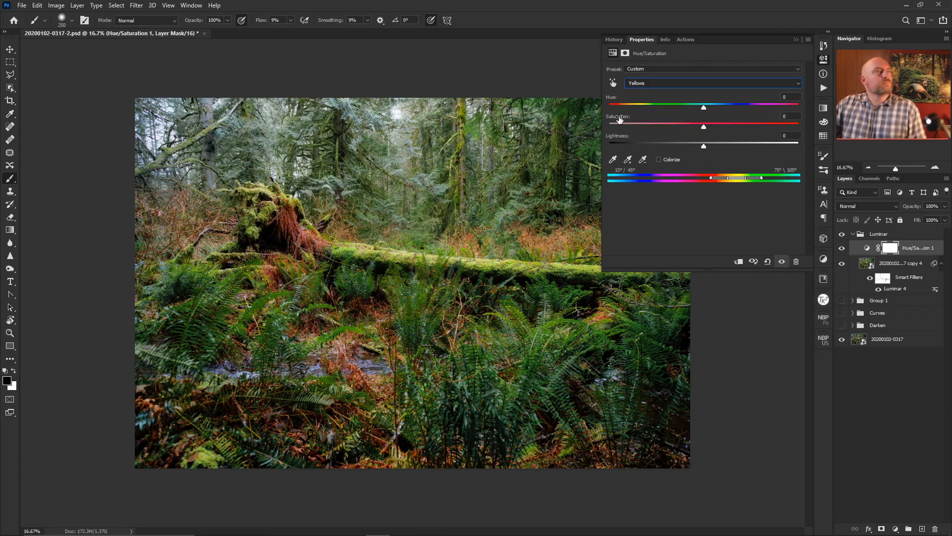
pyautogui.moveTo(620, 119); pyautogui.dragTo(682, 130)
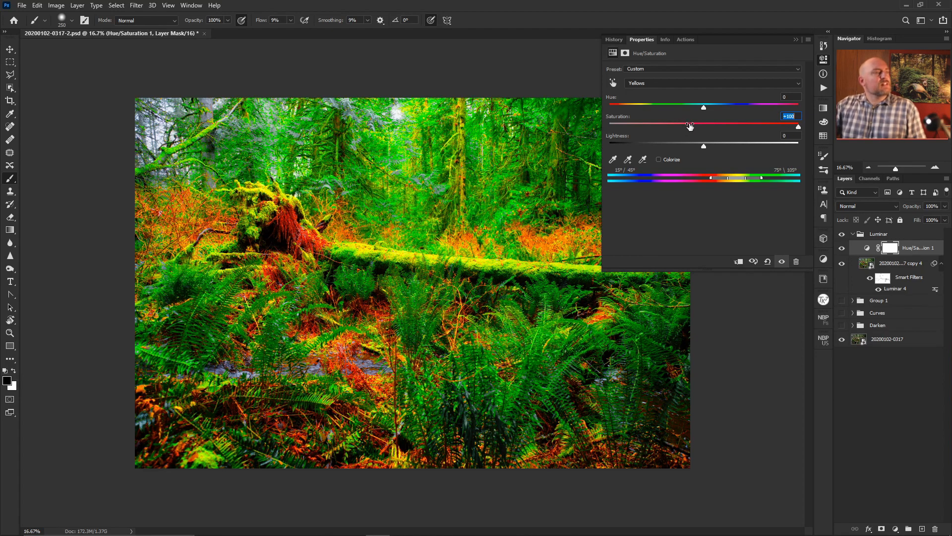
pyautogui.moveTo(690, 125); pyautogui.dragTo(643, 117)
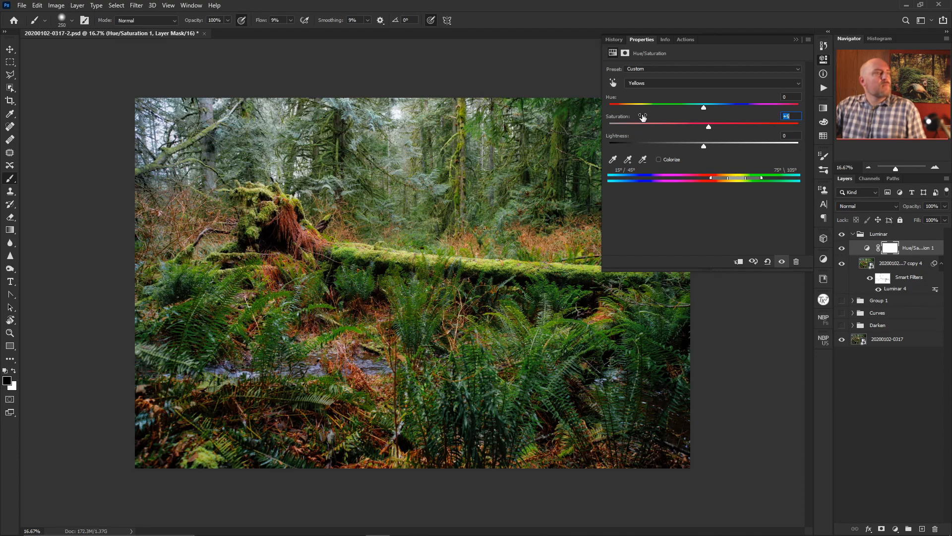
# Set the Reds saturation to -92 and close the Hue/Saturation settings.
pyautogui.click(643, 84)
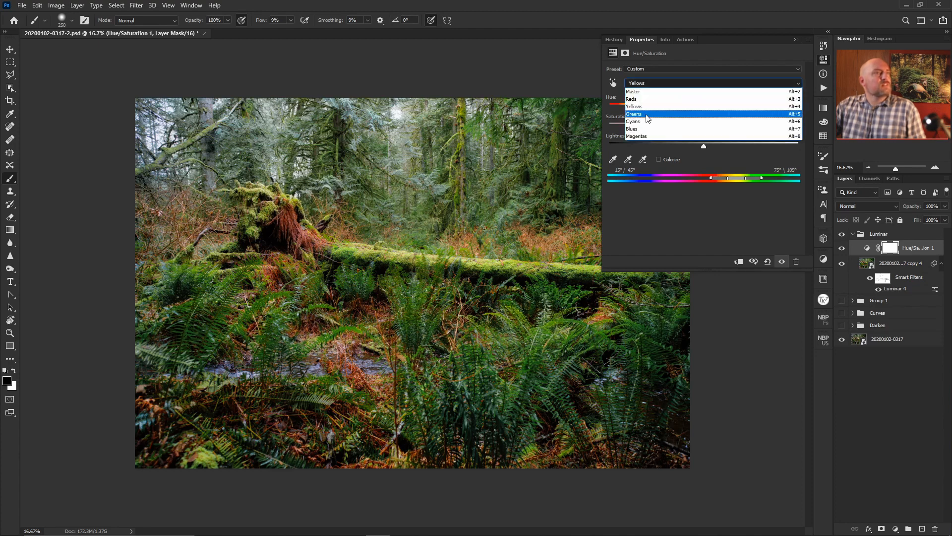
pyautogui.click(638, 99)
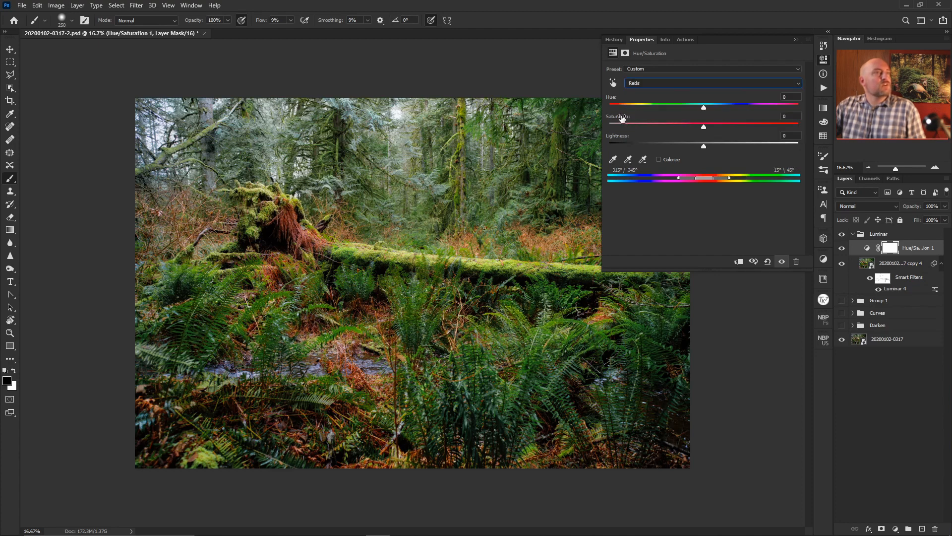
pyautogui.moveTo(619, 118); pyautogui.dragTo(569, 115)
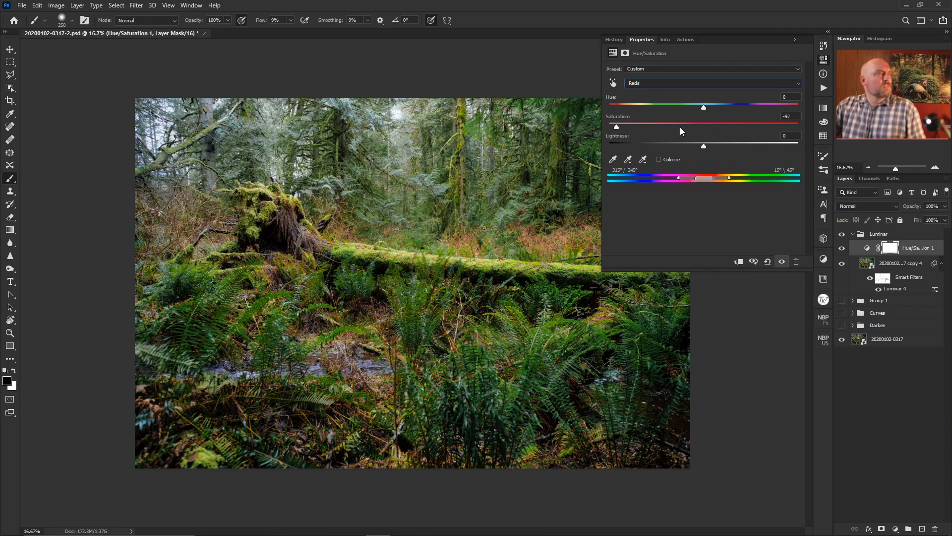
pyautogui.click(823, 59)
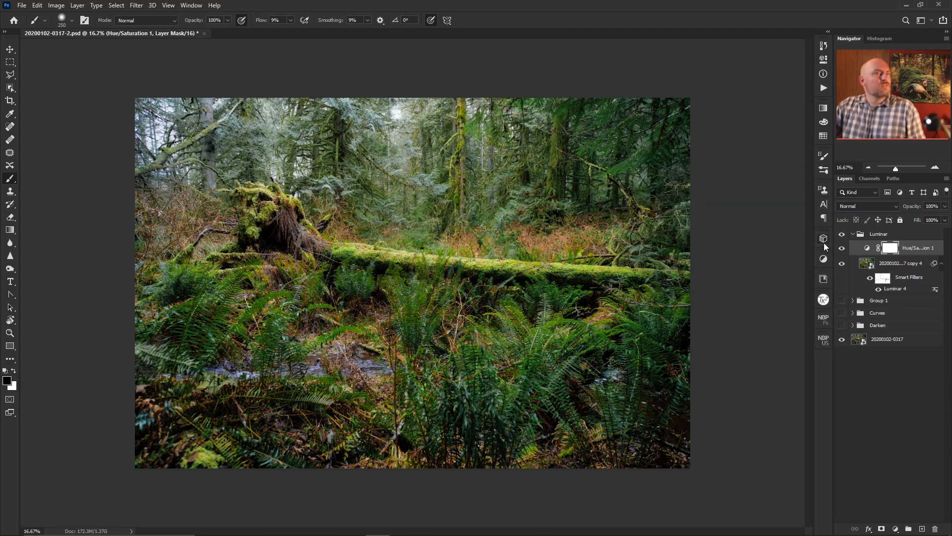
# Compare the photo with the Hue/Saturation adjustment off and on, and collapse the Luminar group.
pyautogui.click(841, 249)
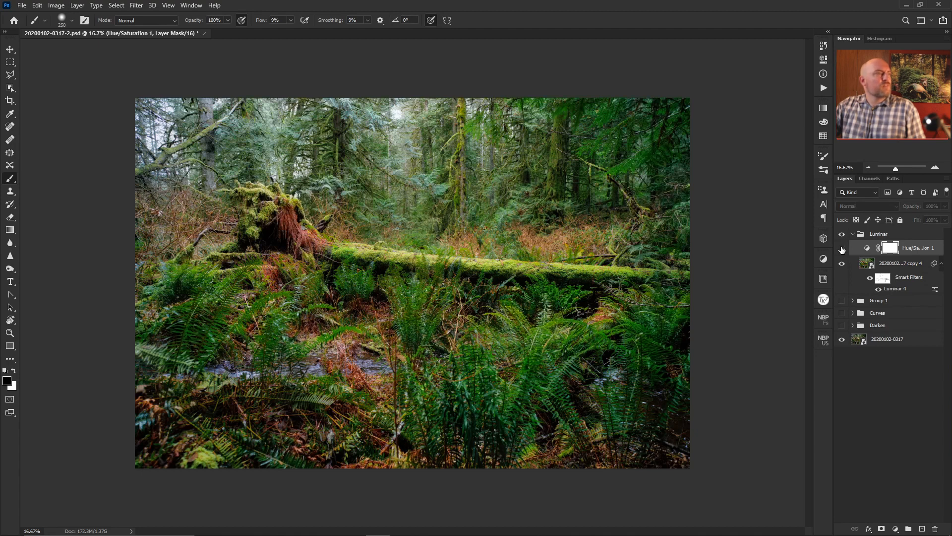
pyautogui.click(841, 249)
pyautogui.click(841, 249)
pyautogui.click(841, 249)
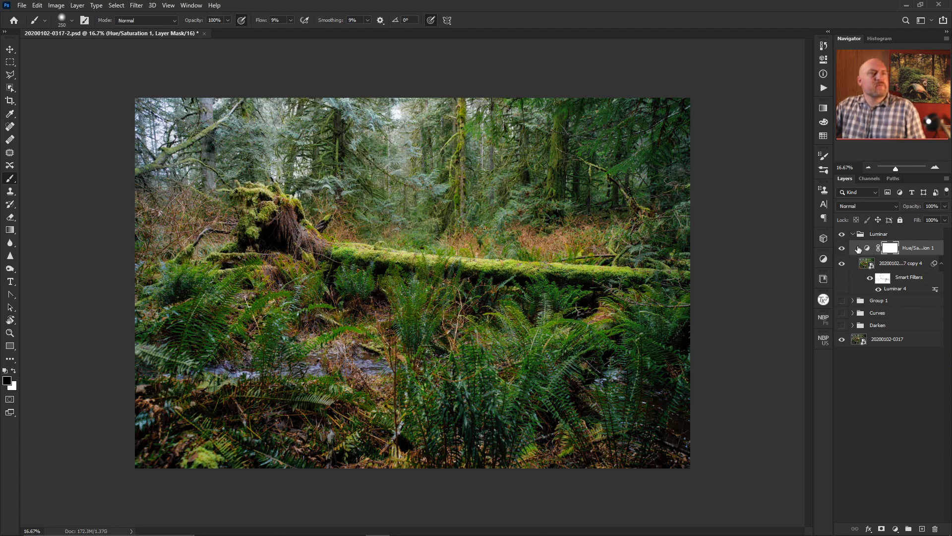
pyautogui.click(853, 234)
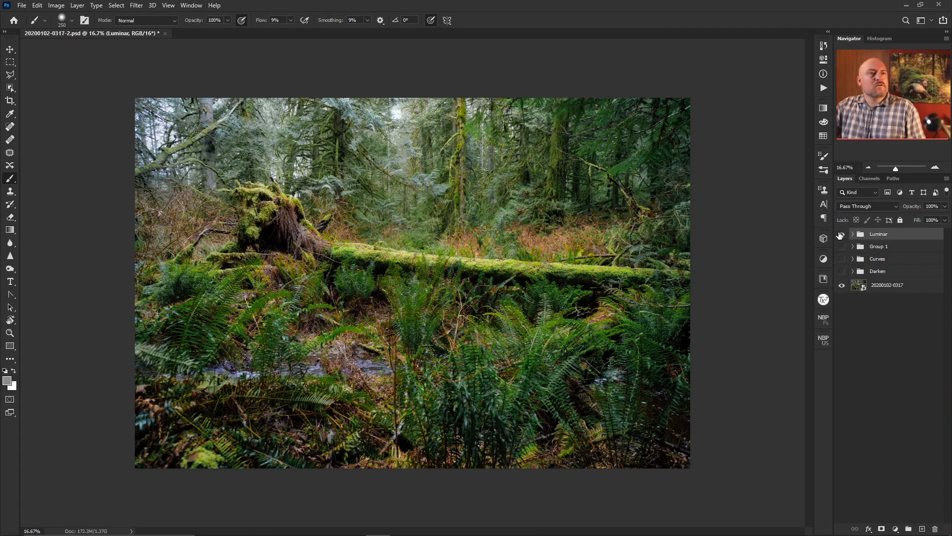
# Hide the Luminar group and compare the Curves group's version of the photo with the one in Group 1.
pyautogui.click(841, 234)
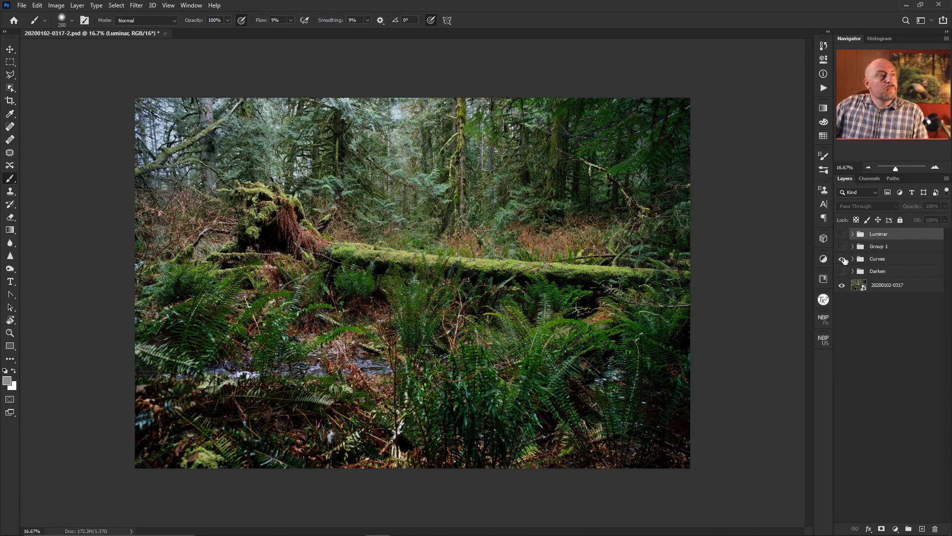
pyautogui.click(842, 259)
pyautogui.click(843, 259)
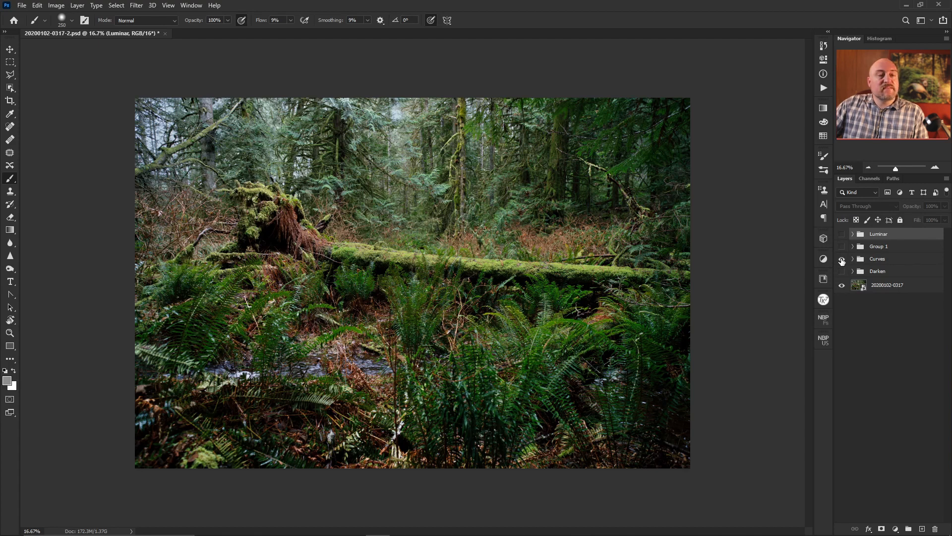
pyautogui.click(842, 260)
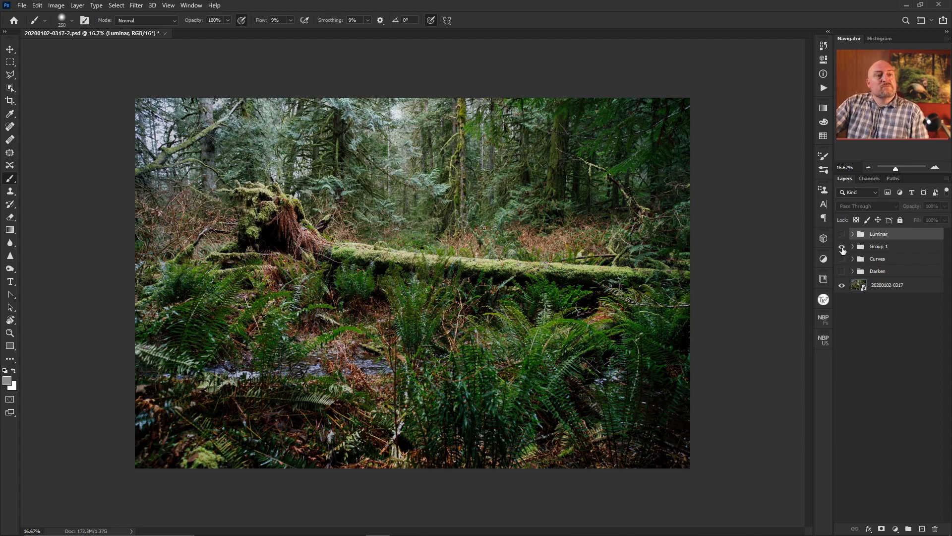
# Expand Group 1, try the Normal blend mode on its Gaussian Blur layer, and compare with the layer mask disabled and enabled.
pyautogui.click(853, 246)
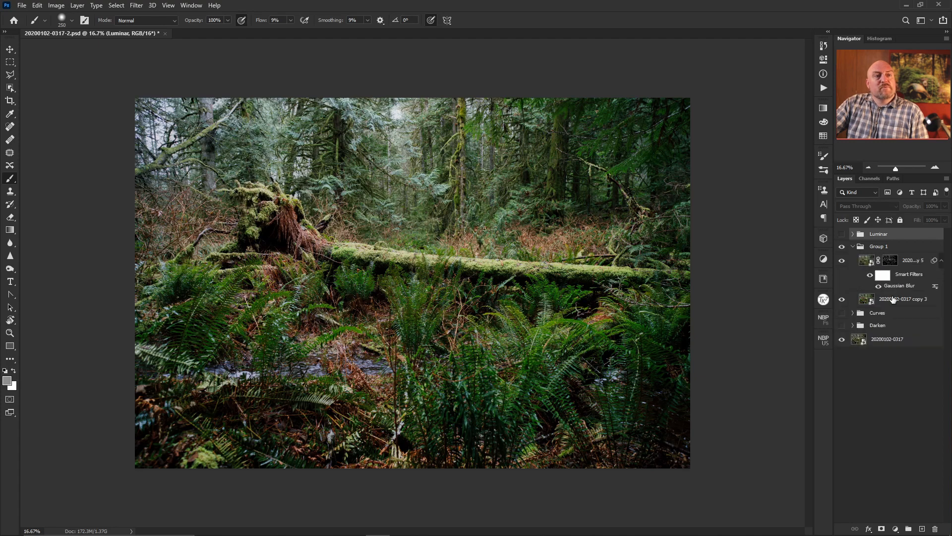
pyautogui.click(868, 262)
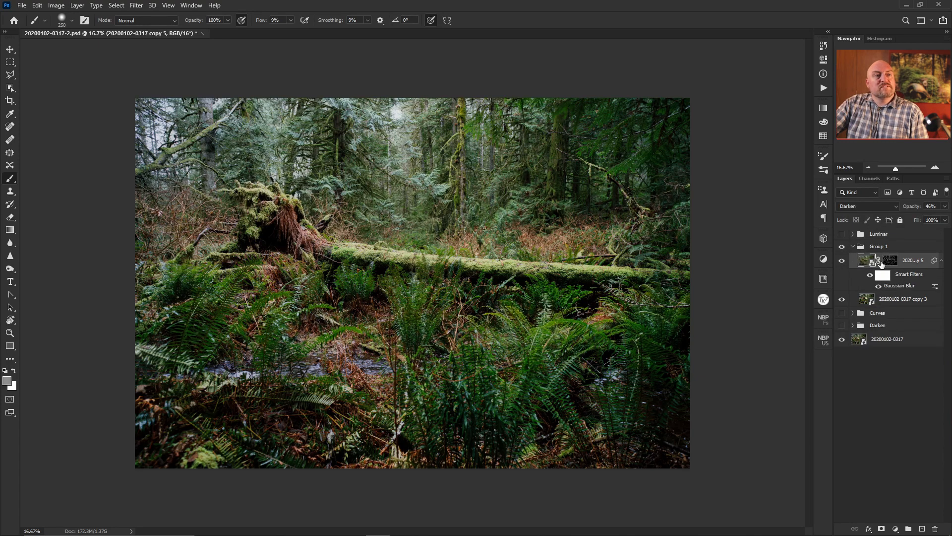
pyautogui.click(875, 208)
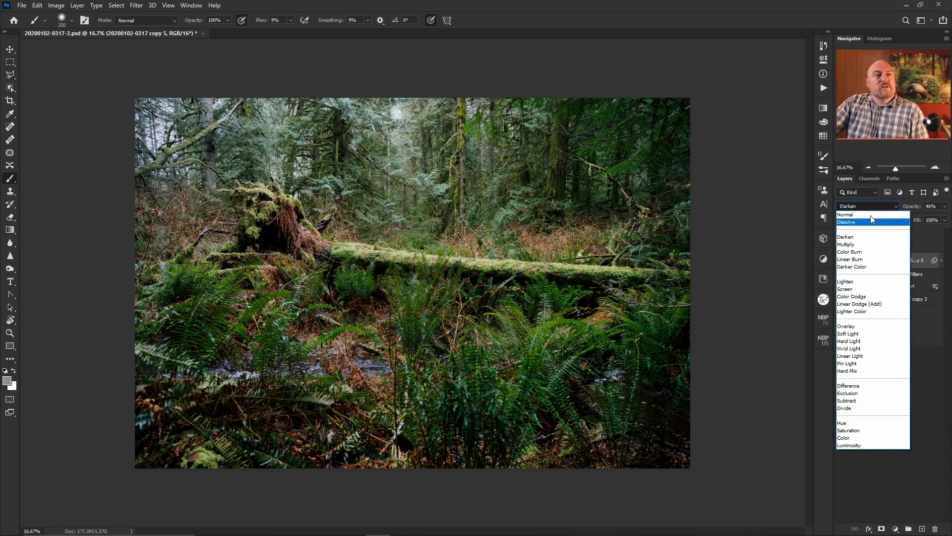
pyautogui.click(870, 215)
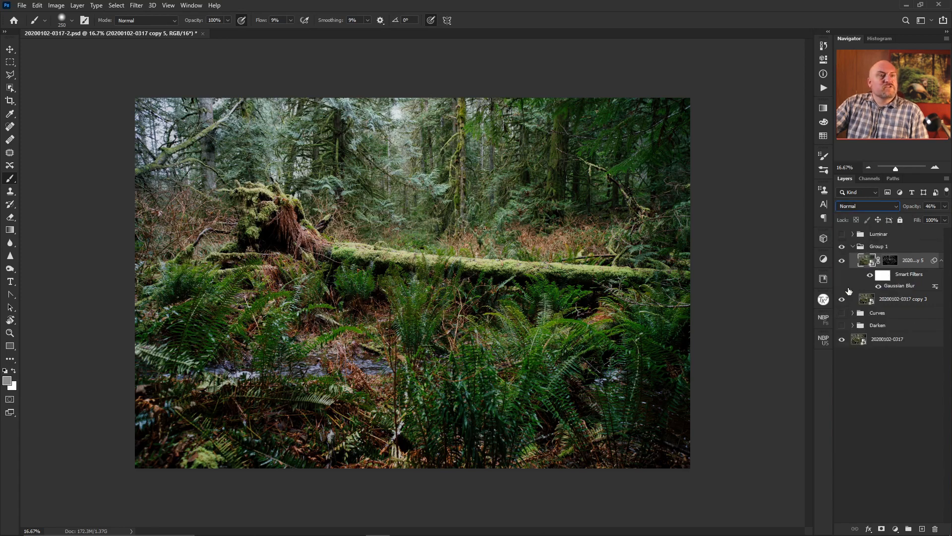
pyautogui.keyDown('shift'); pyautogui.click(889, 261); pyautogui.keyUp('shift')
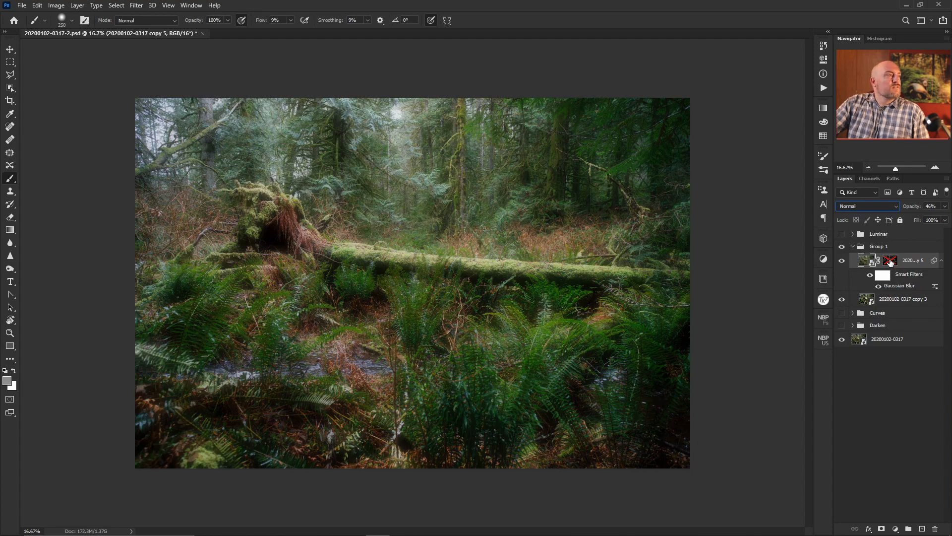
pyautogui.keyDown('shift'); pyautogui.click(890, 262); pyautogui.keyUp('shift')
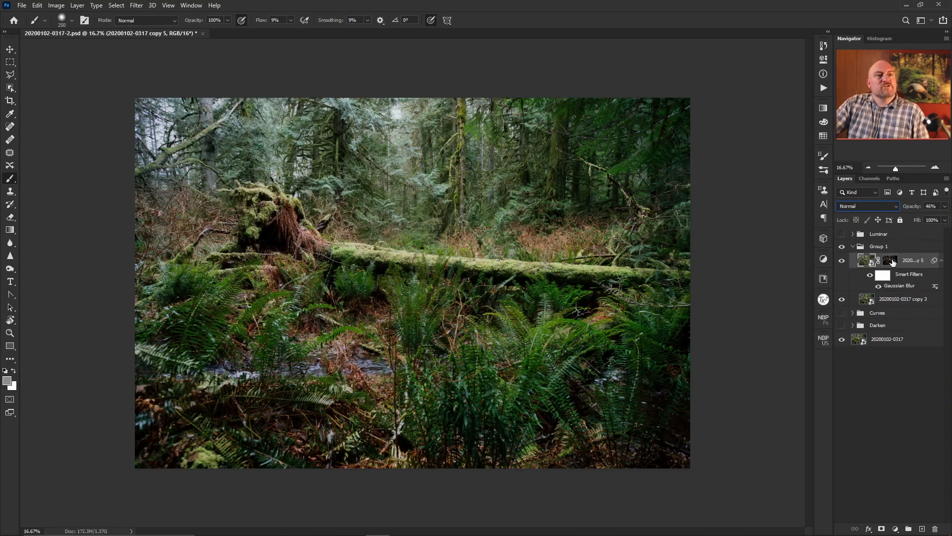
# Test Darken and set the Gaussian Blur layer's blend mode to Multiply, comparing the photo with Group 1 off and on.
pyautogui.click(879, 204)
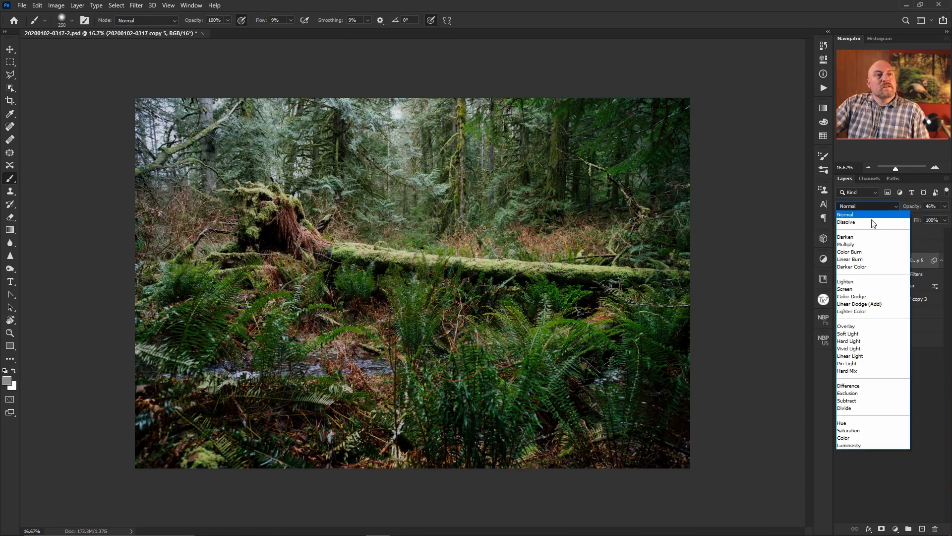
pyautogui.click(866, 237)
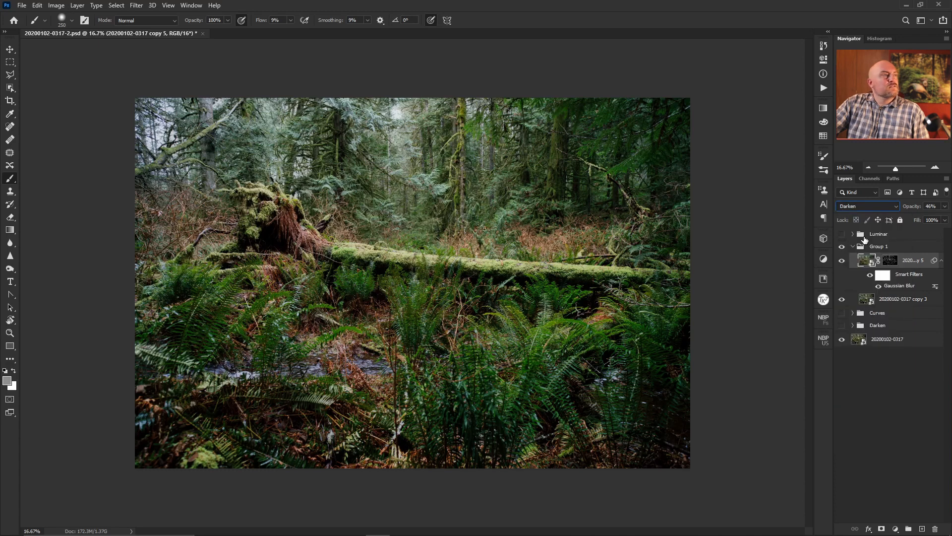
pyautogui.click(865, 207)
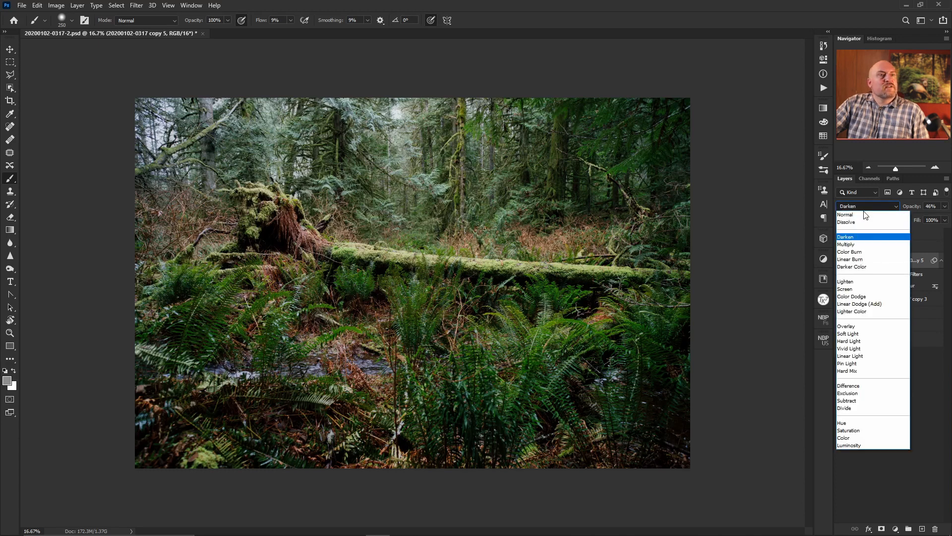
pyautogui.click(862, 244)
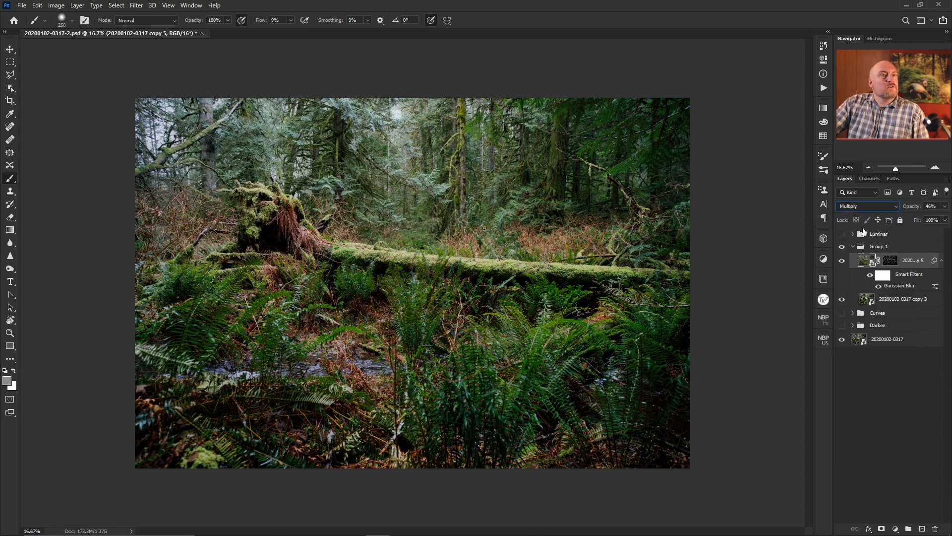
pyautogui.click(842, 248)
pyautogui.click(841, 248)
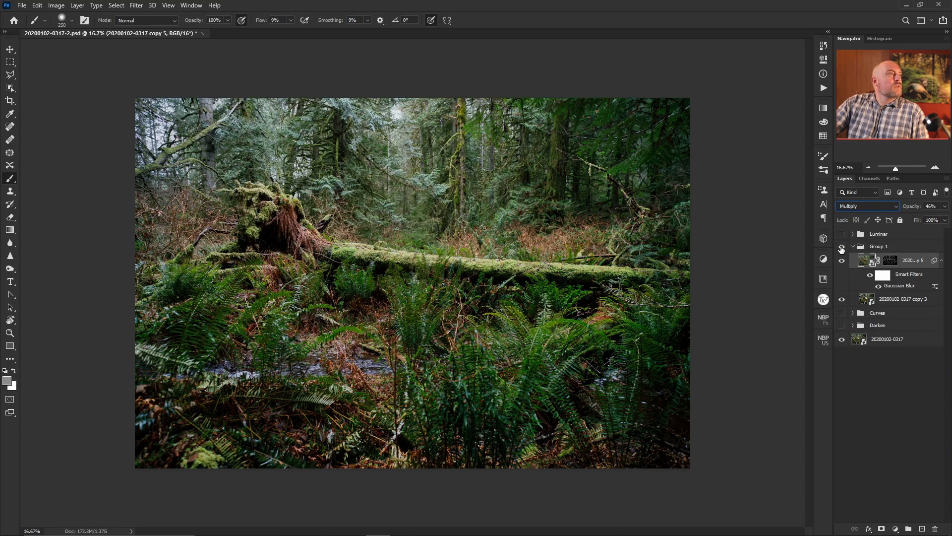
# Collapse and hide Group 1, and show the Luminar group.
pyautogui.click(855, 248)
pyautogui.click(853, 246)
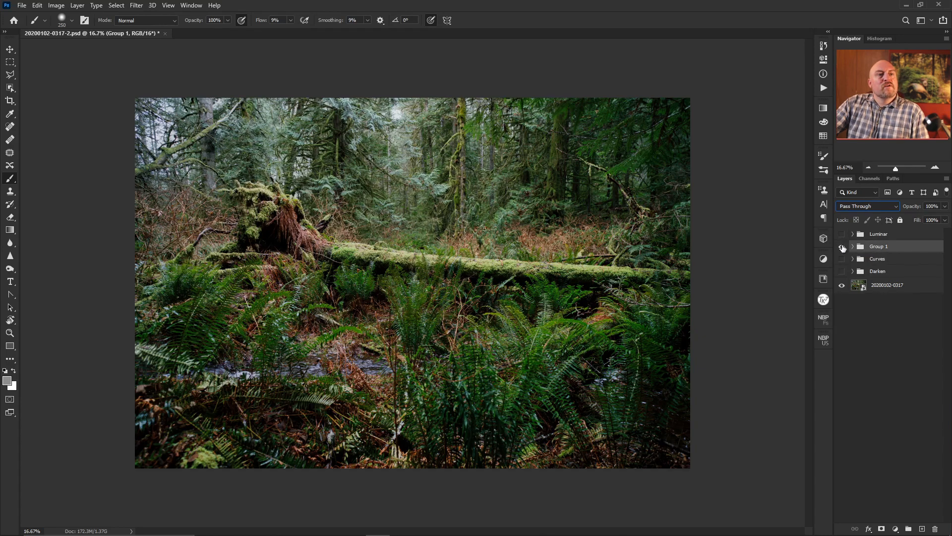
pyautogui.click(842, 246)
pyautogui.click(842, 234)
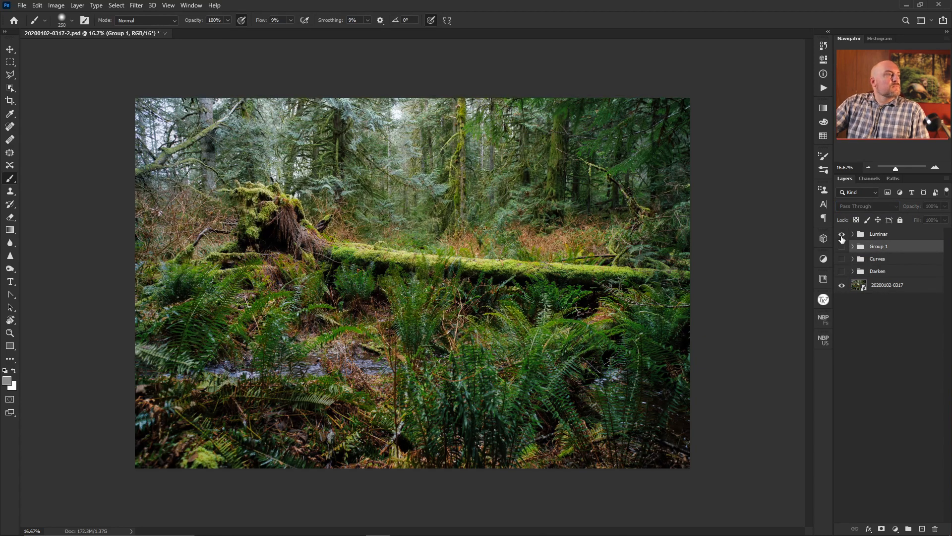